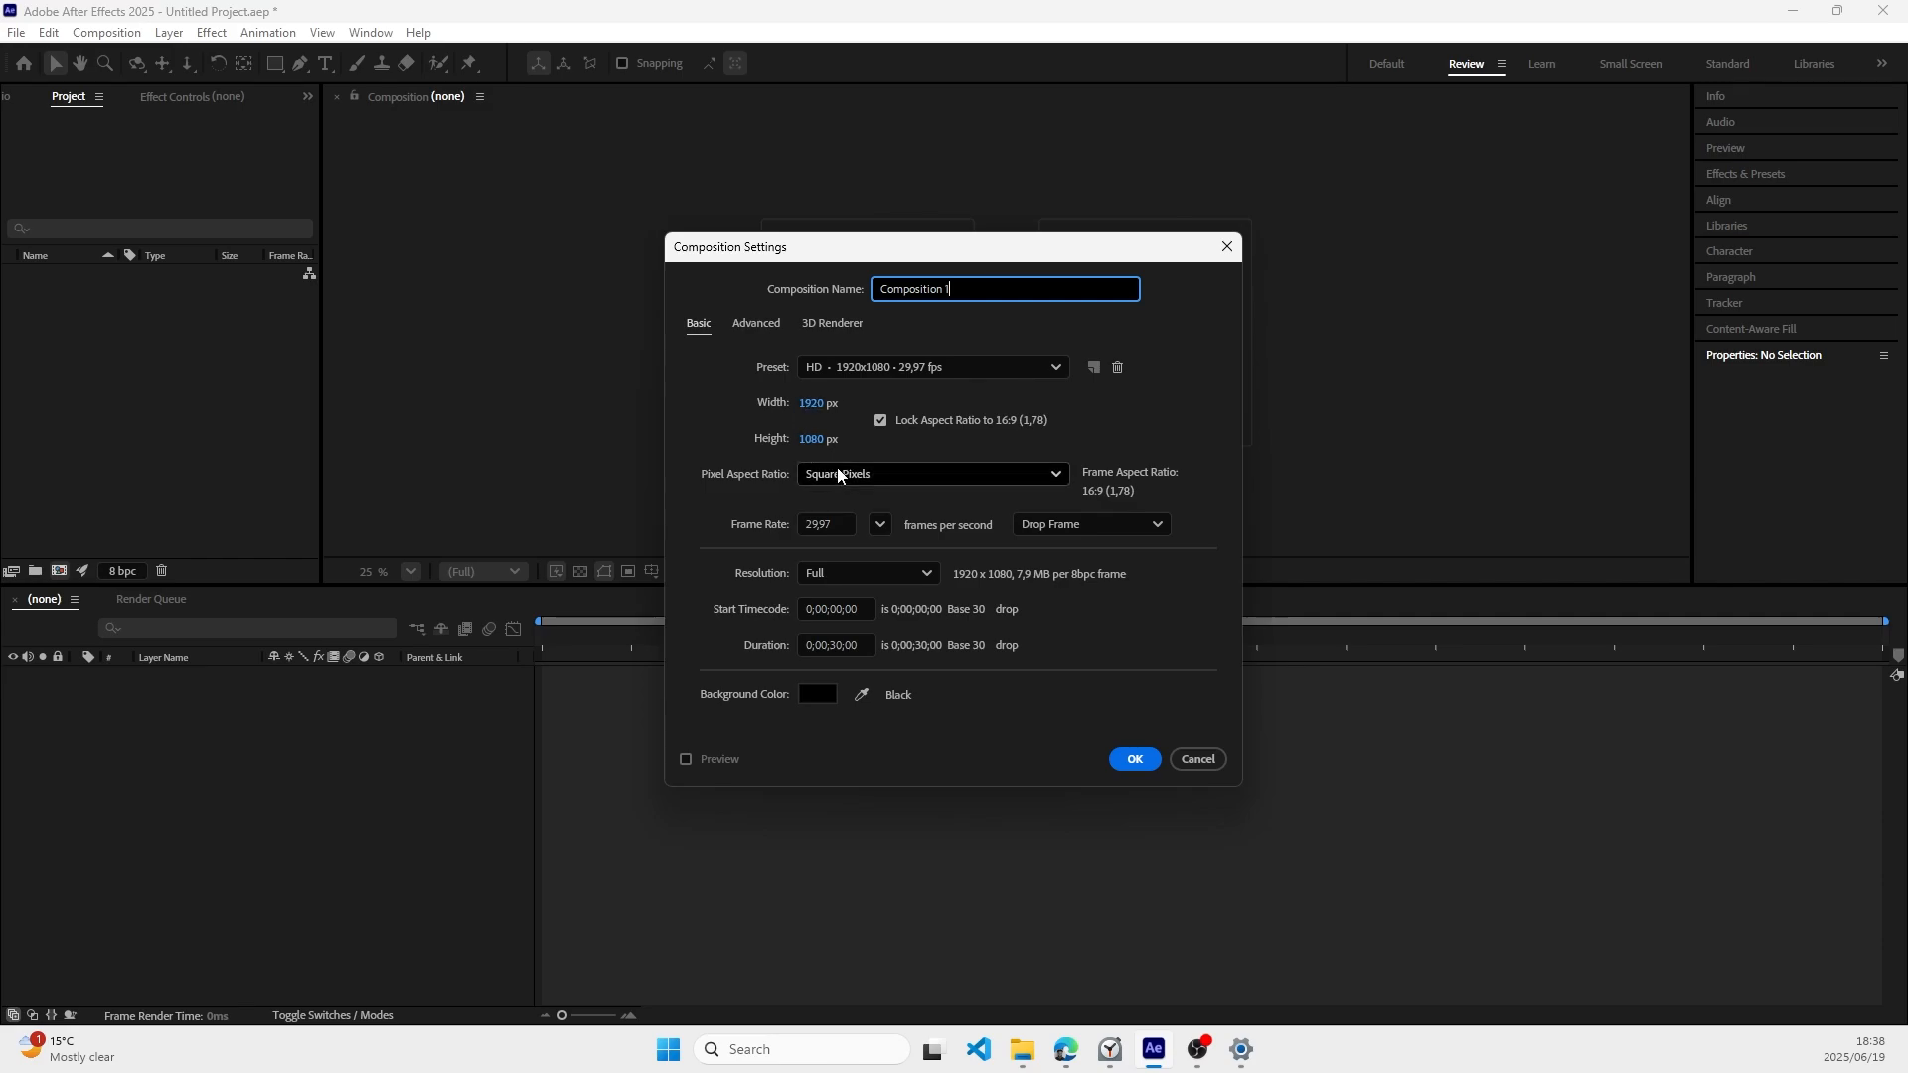
Step: Create the 1920 × 1080 composition at 29.97 fps with a 30-second duration and add a full-frame white solid
{"action": "left_click", "coordinate": [1130, 761]}
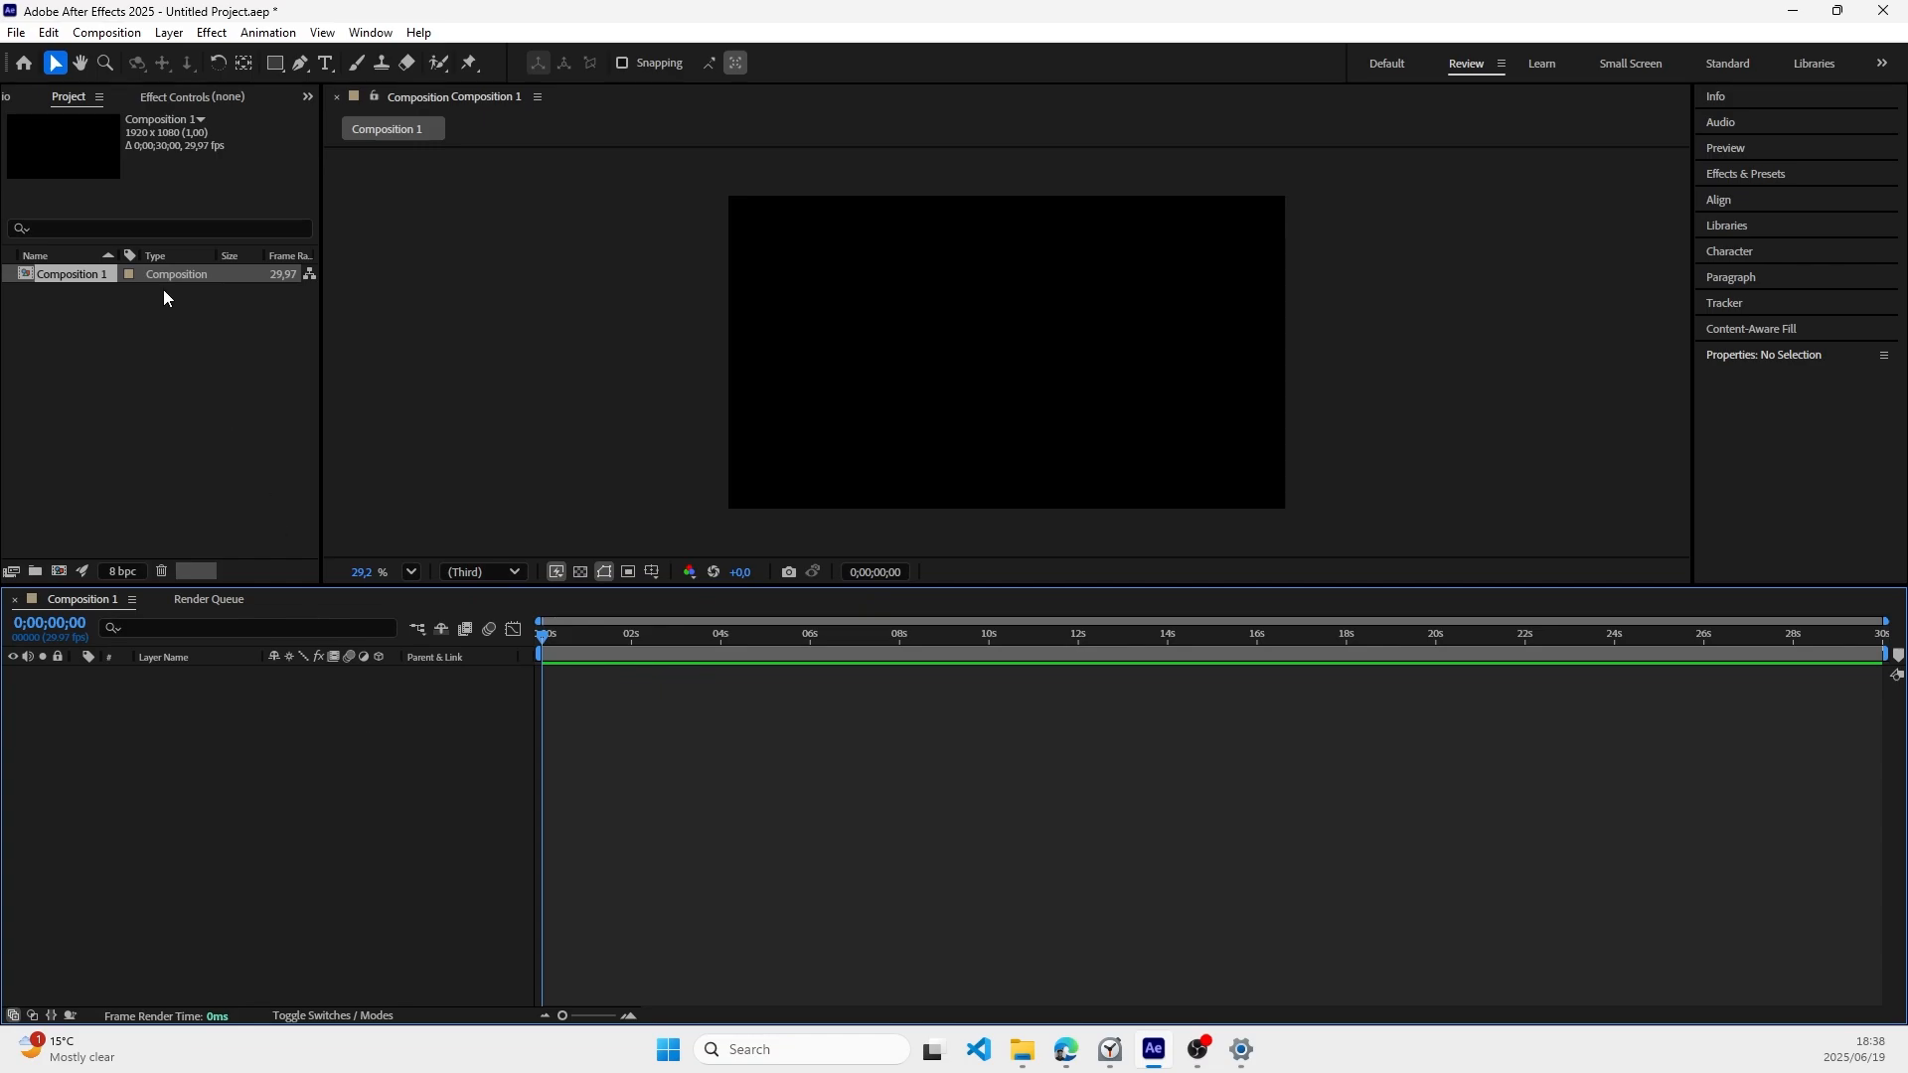
{"action": "right_click", "coordinate": [209, 711]}
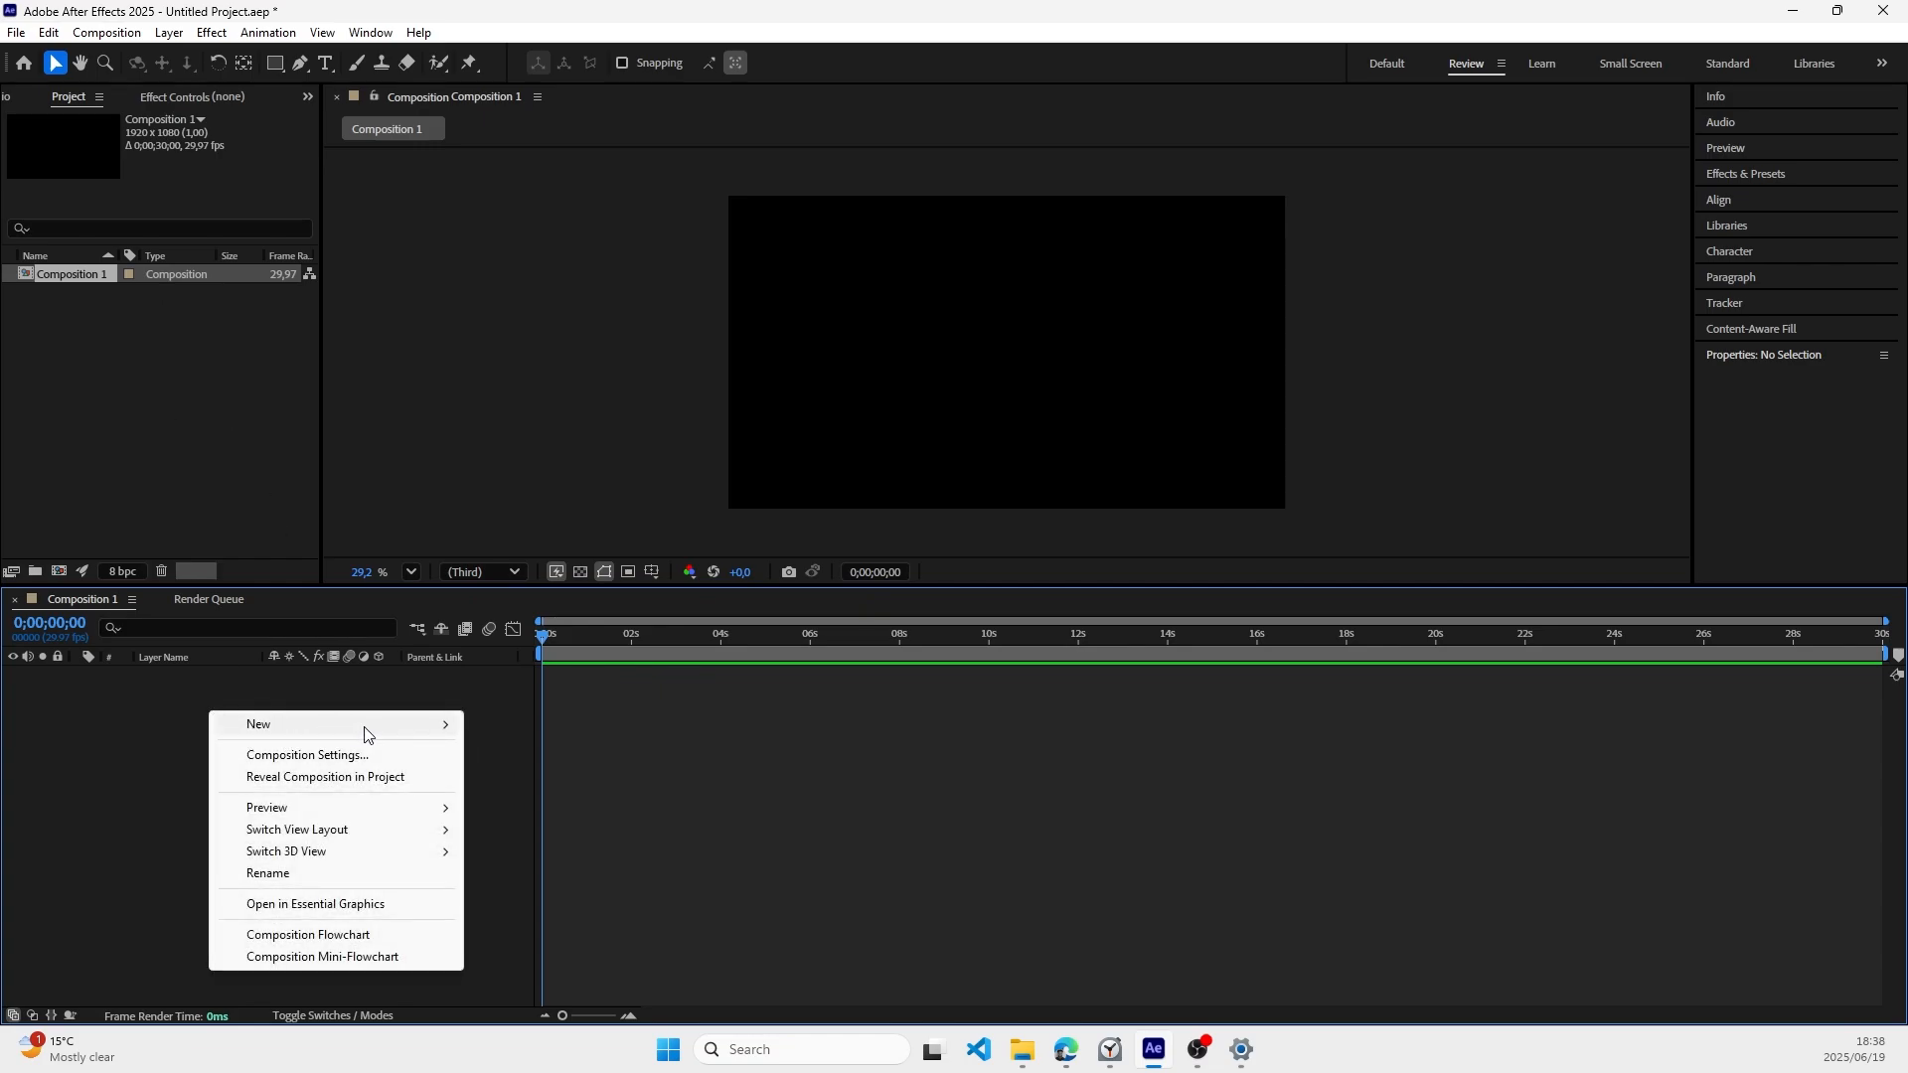
{"action": "mouse_move", "coordinate": [423, 736]}
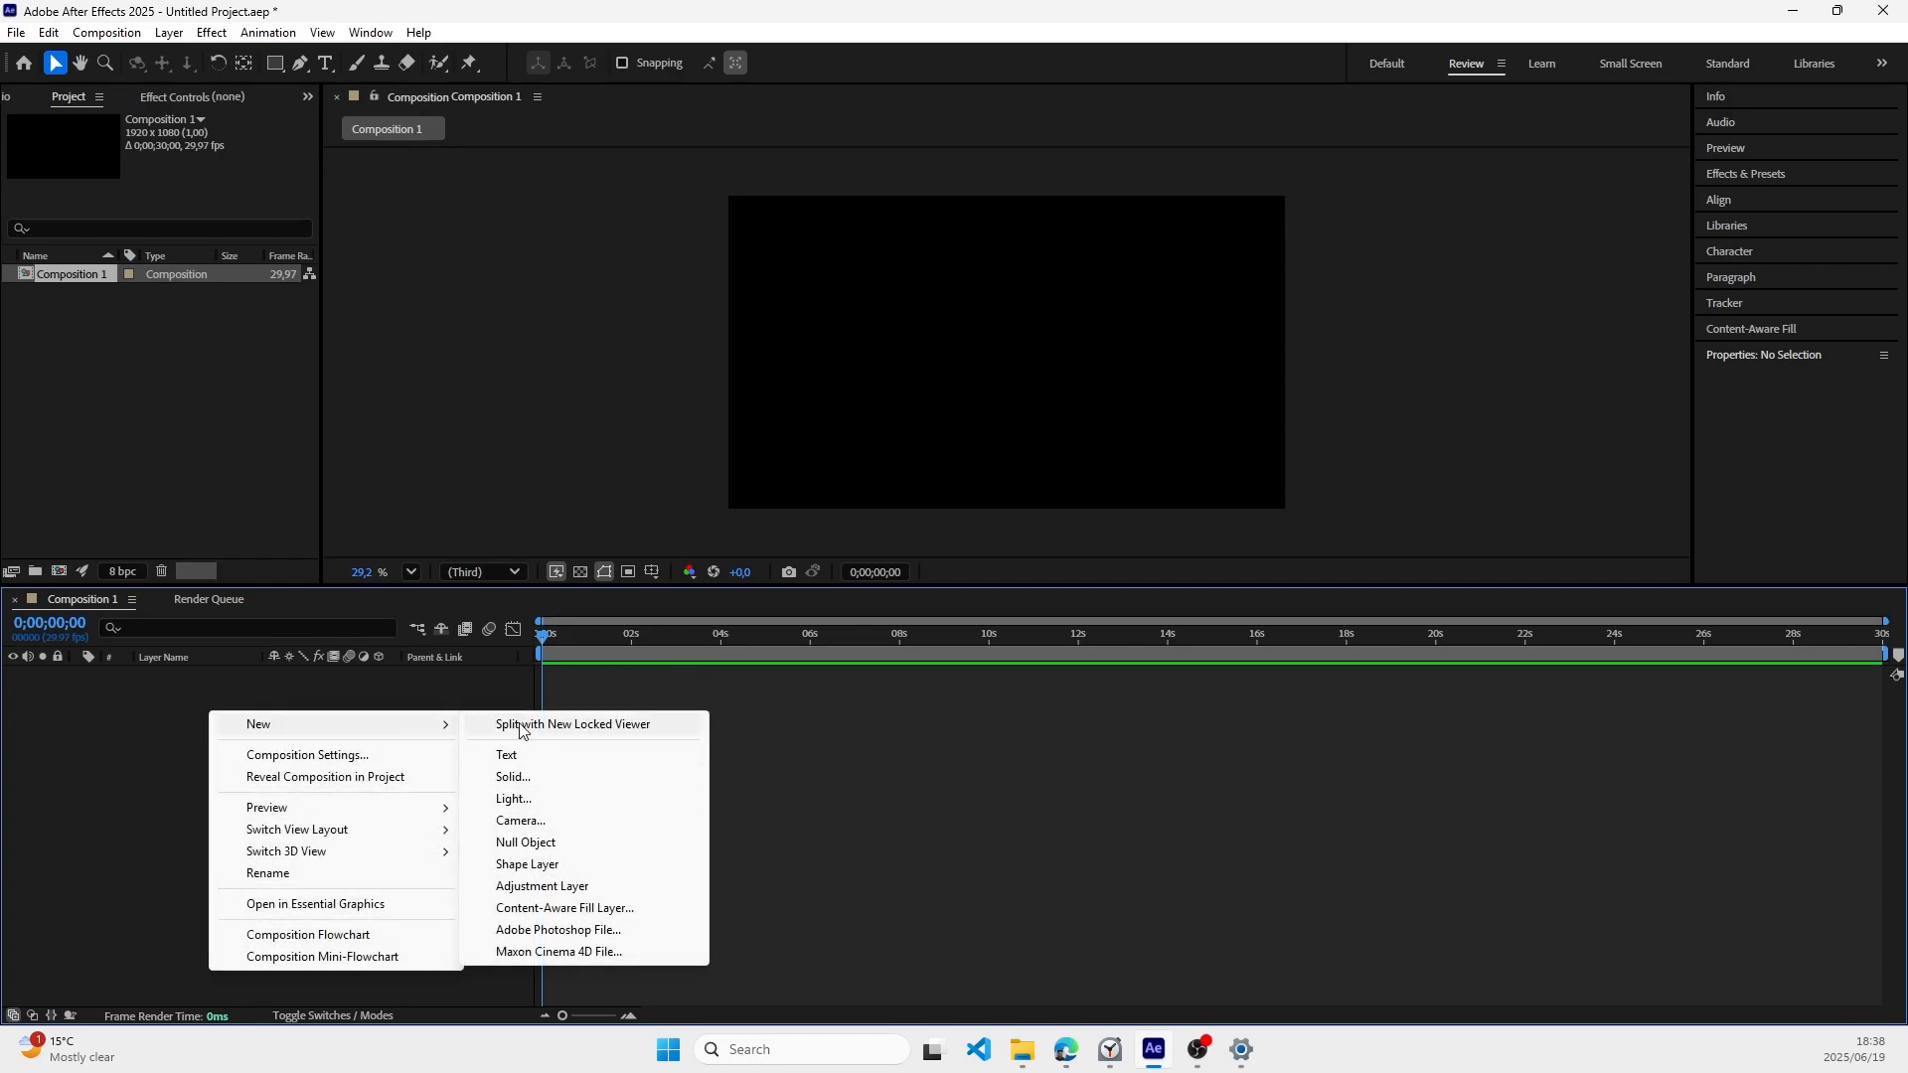
{"action": "left_click", "coordinate": [519, 777]}
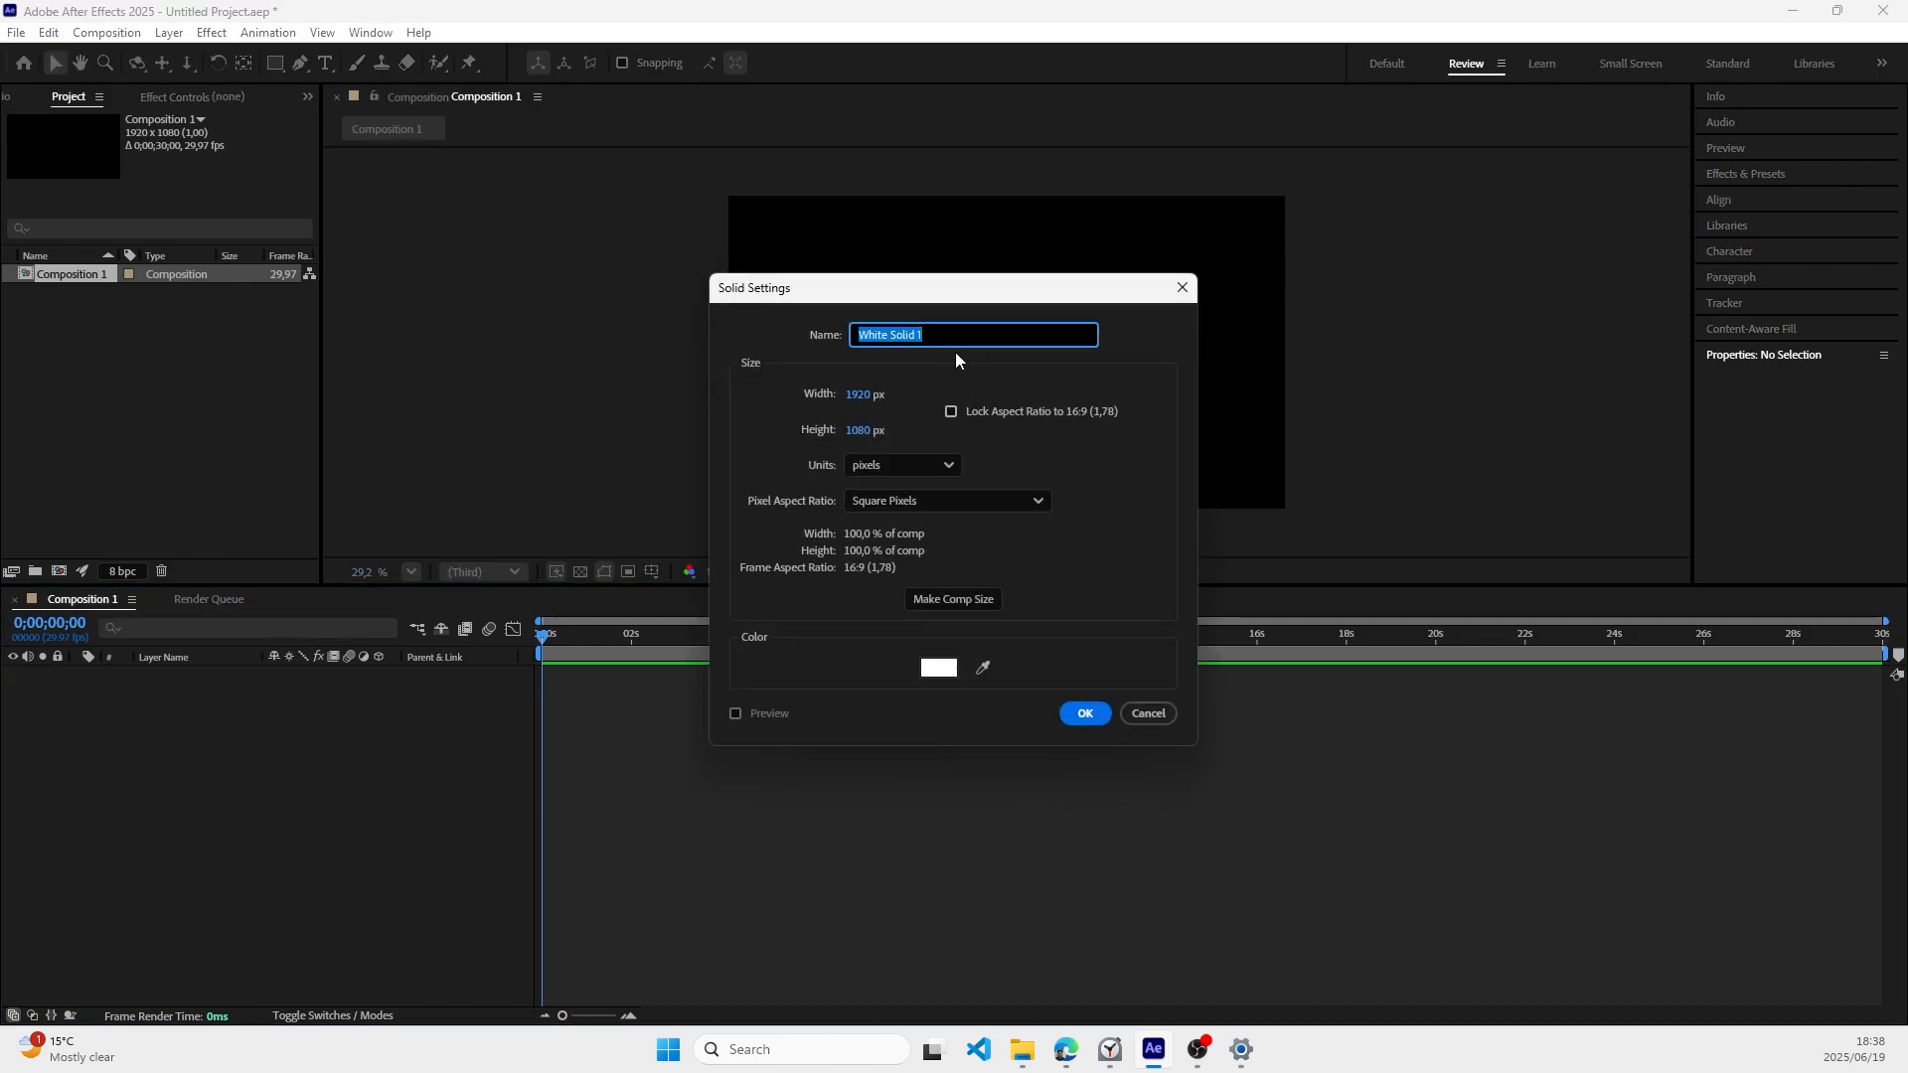
{"action": "left_click", "coordinate": [1080, 717]}
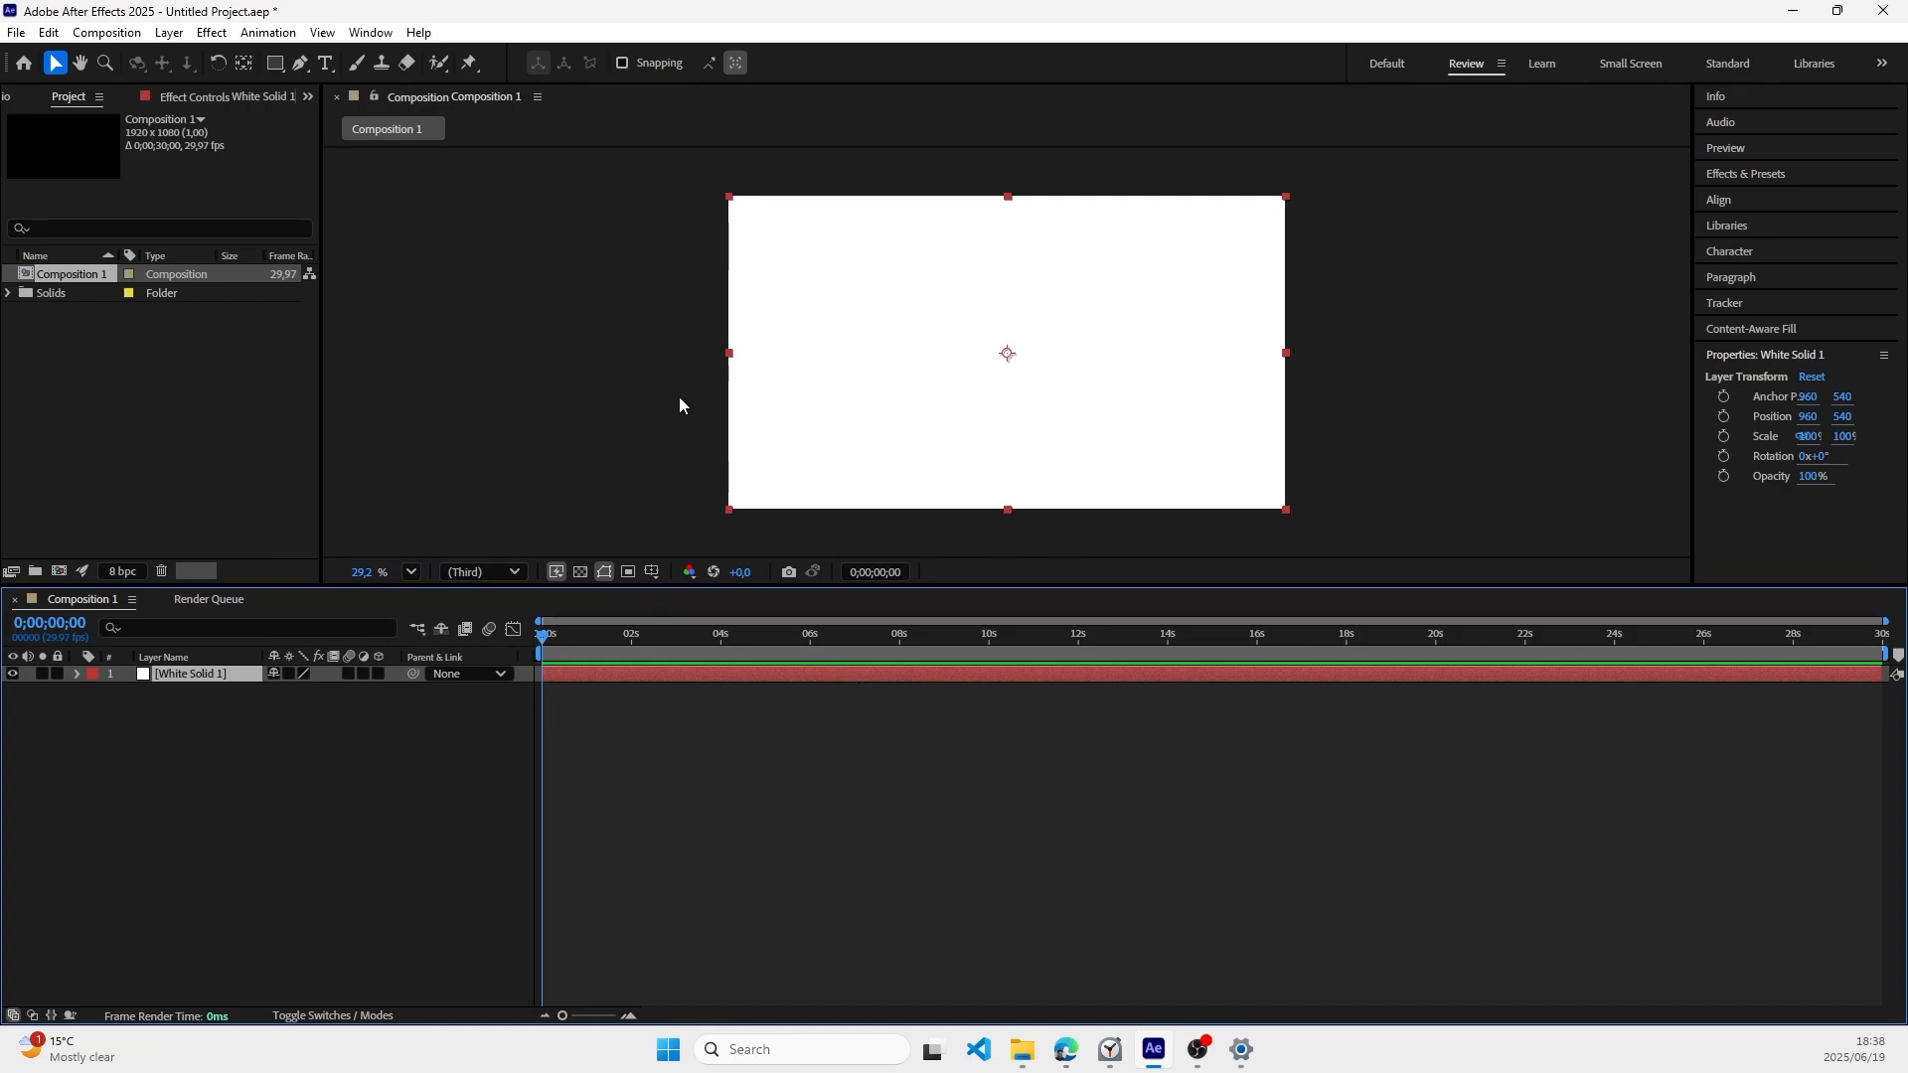
{"action": "left_click", "coordinate": [639, 357]}
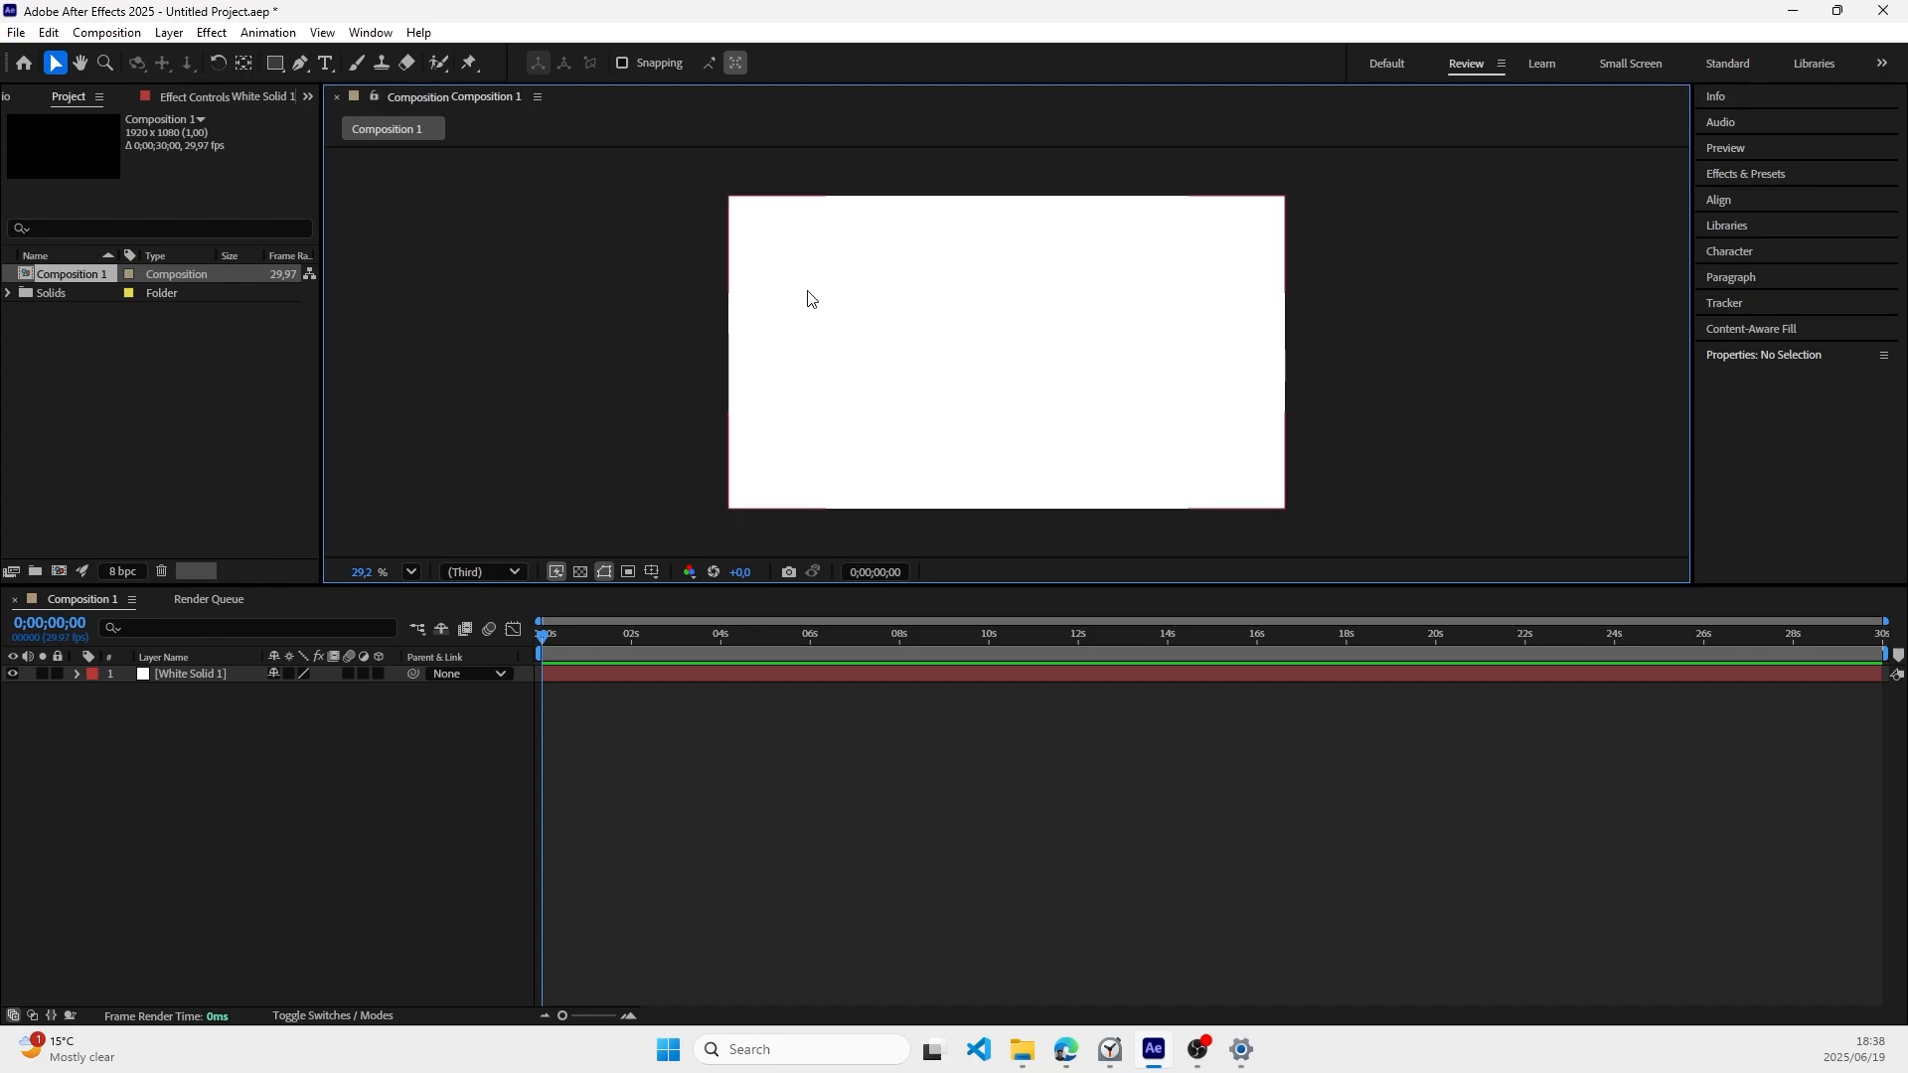
Step: Add a shape layer above the white solid and draw a centred red rectangle about 1697 × 665 px
{"action": "right_click", "coordinate": [205, 713]}
{"action": "mouse_move", "coordinate": [373, 727]}
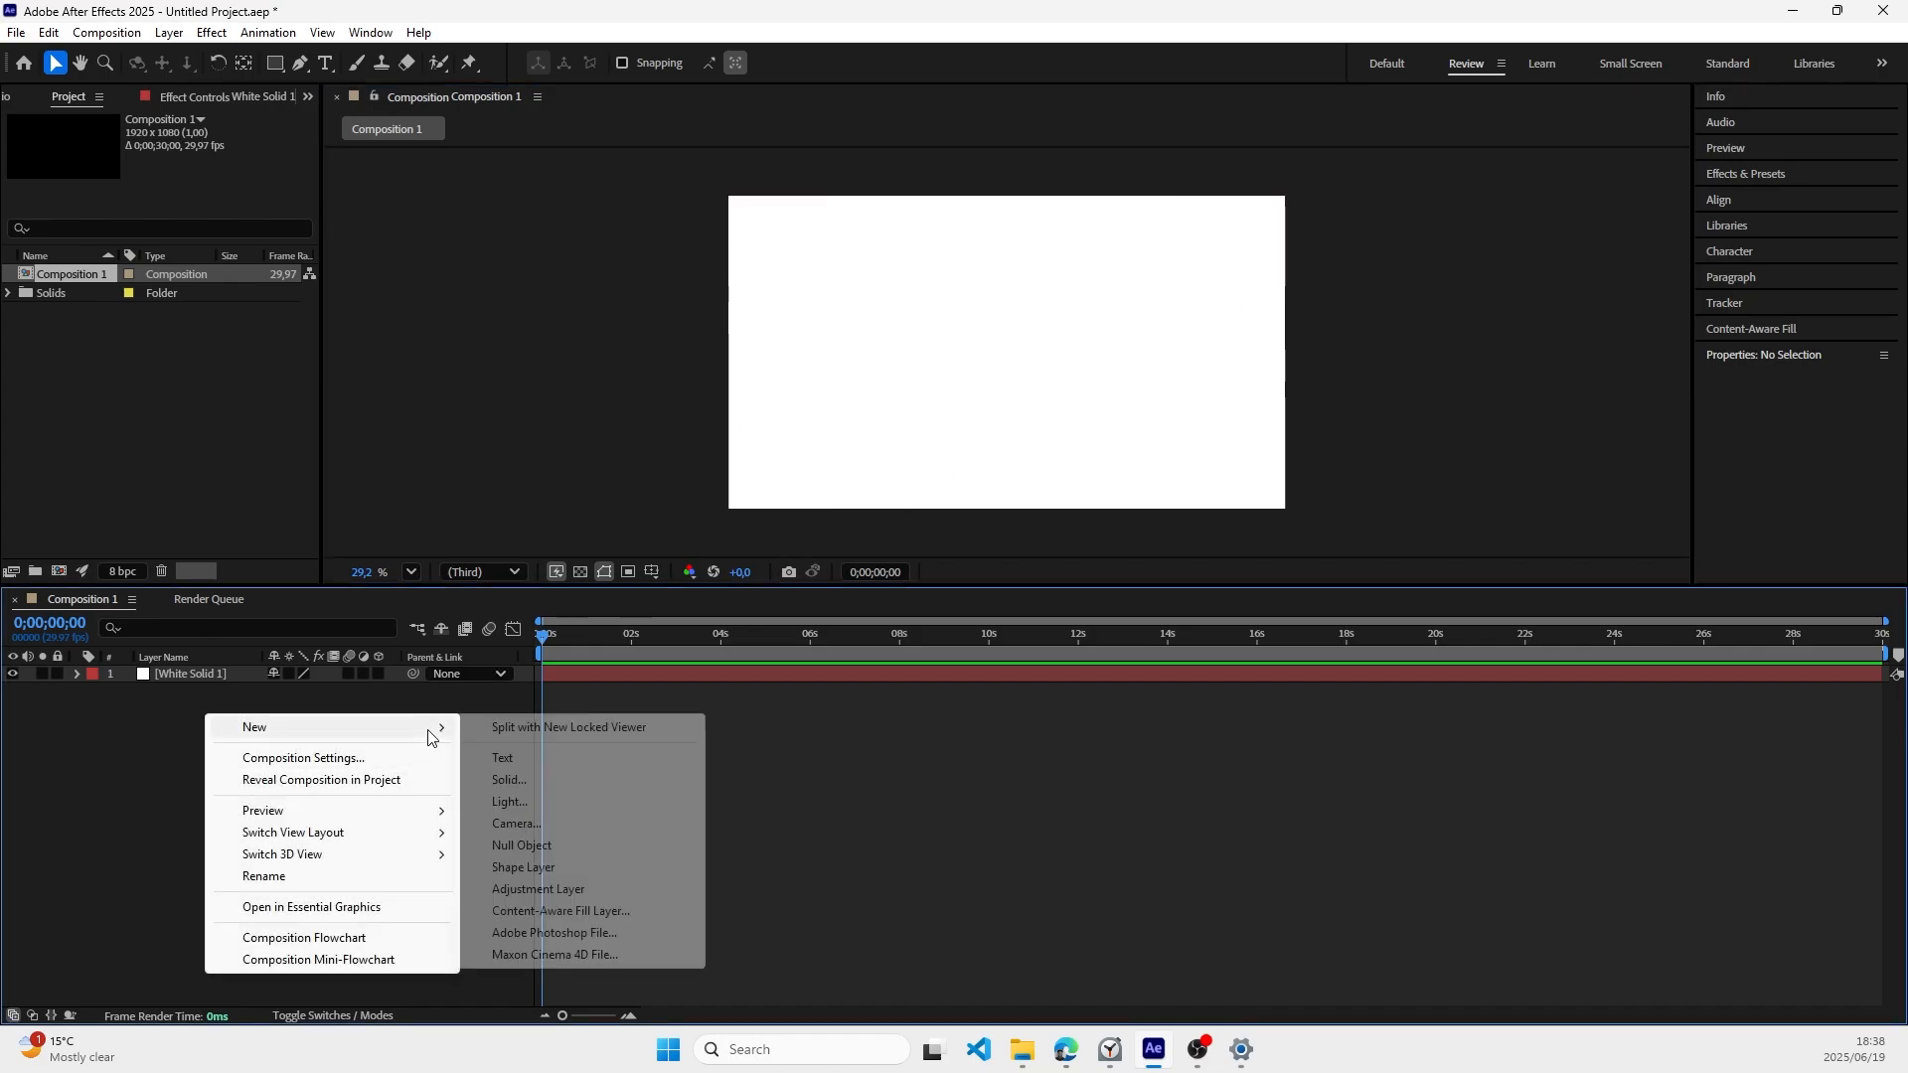
{"action": "left_click", "coordinate": [535, 868]}
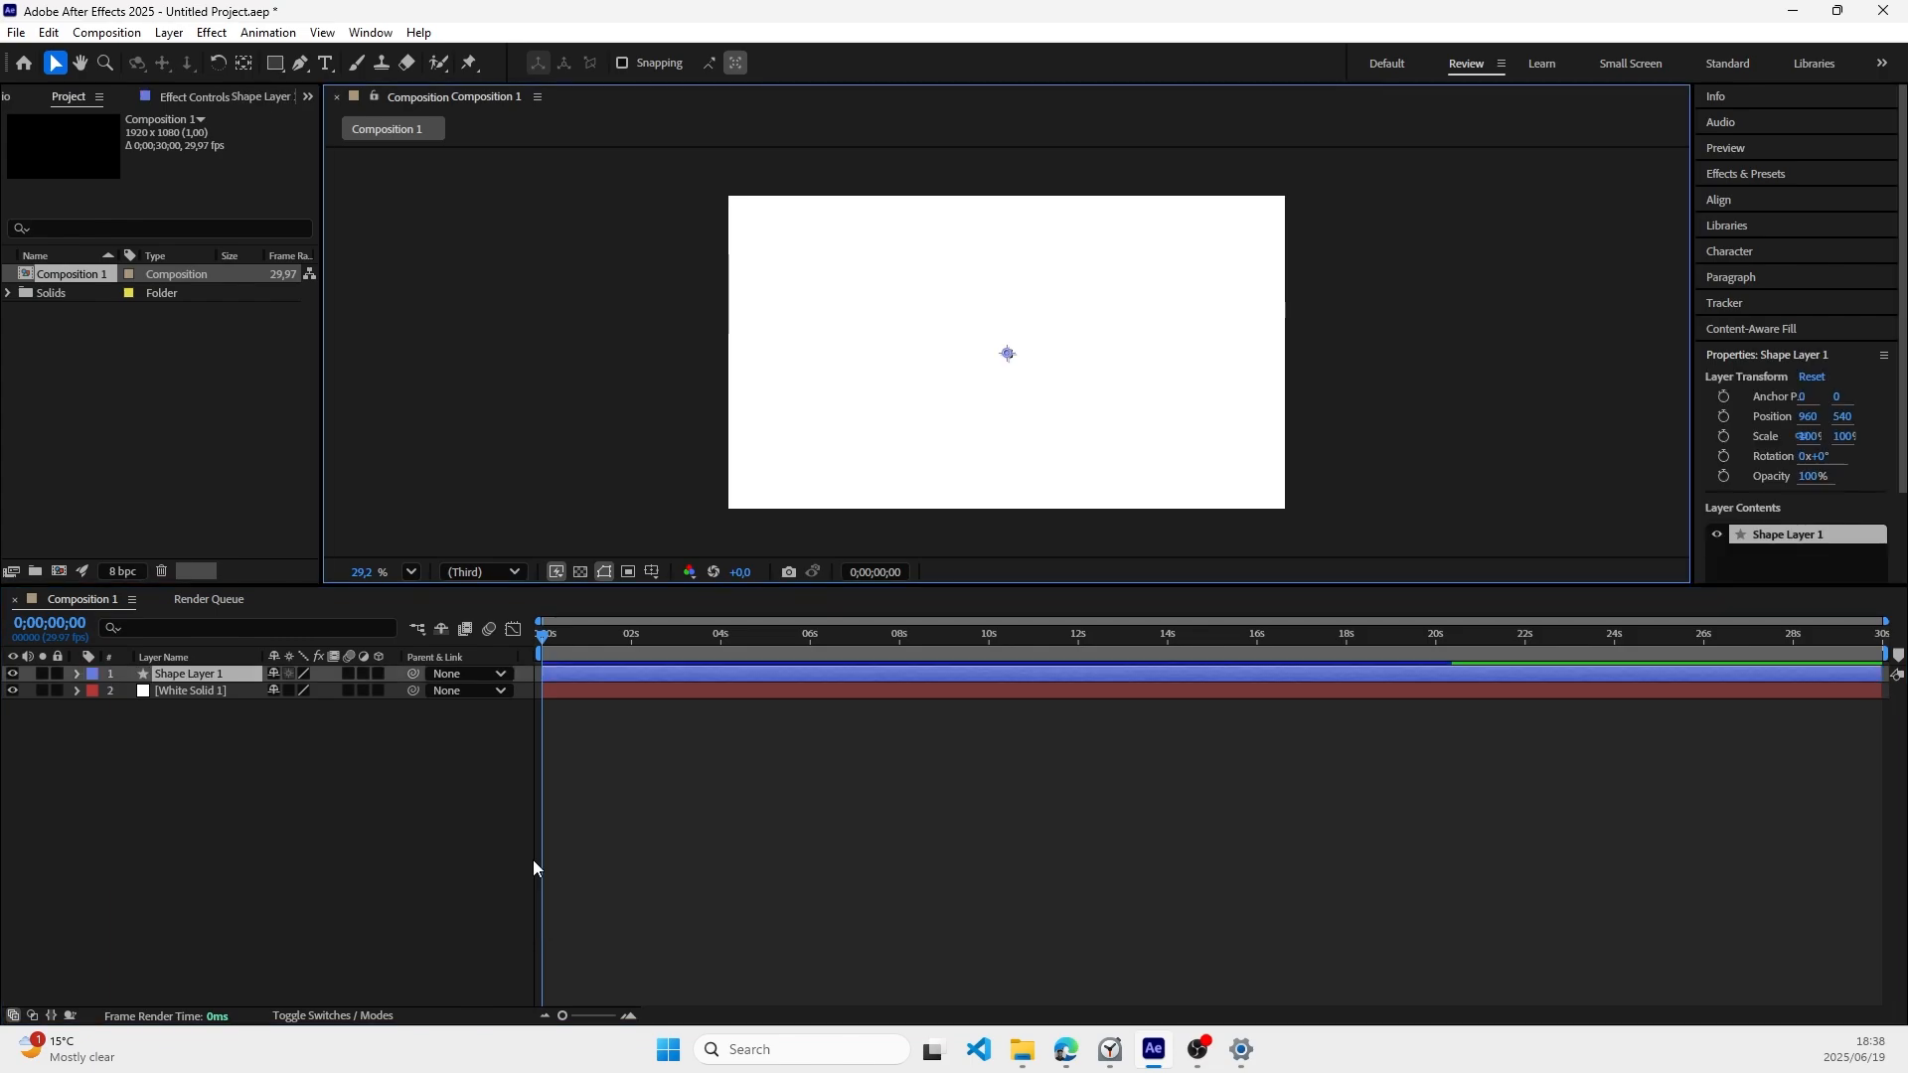
{"action": "key", "text": "q"}
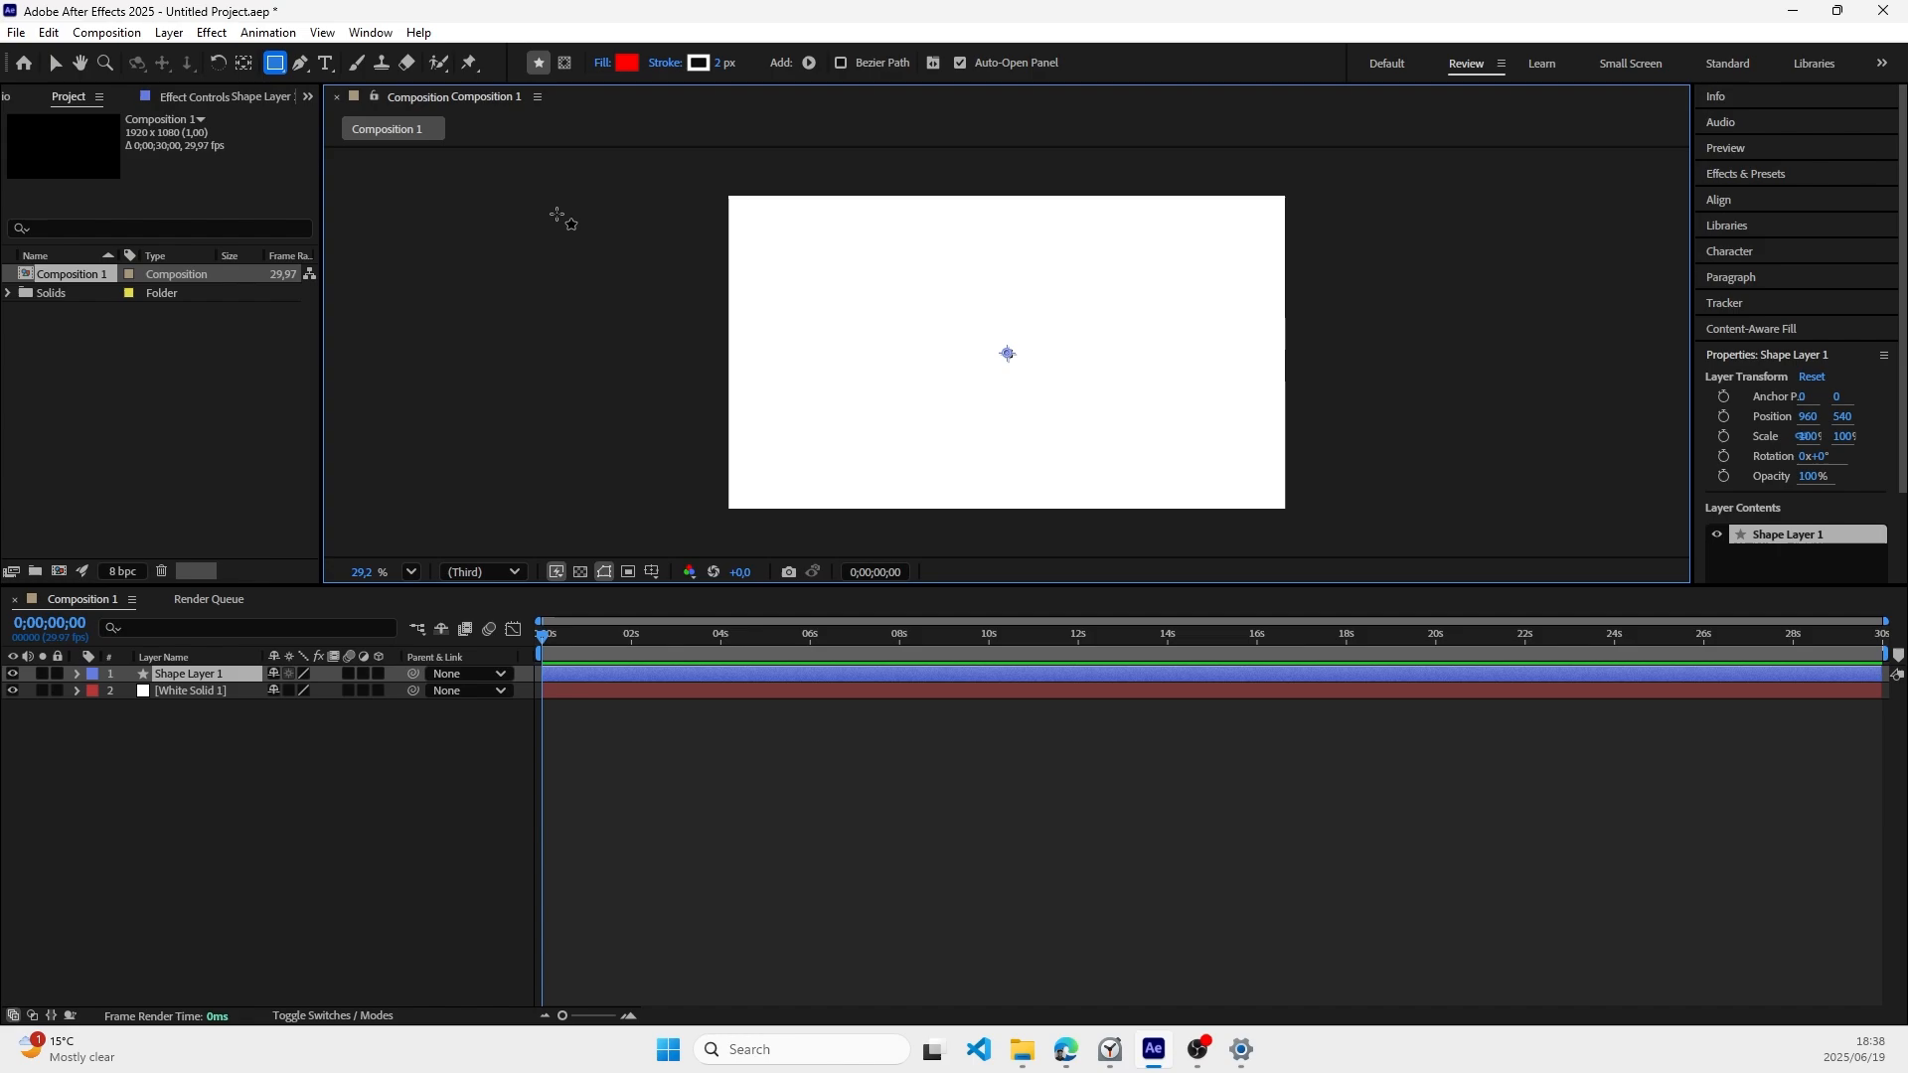
{"action": "mouse_move", "coordinate": [761, 260]}
{"action": "left_mouse_down"}
{"action": "mouse_move", "coordinate": [960, 385]}
{"action": "mouse_move", "coordinate": [1252, 454]}
{"action": "left_mouse_up"}
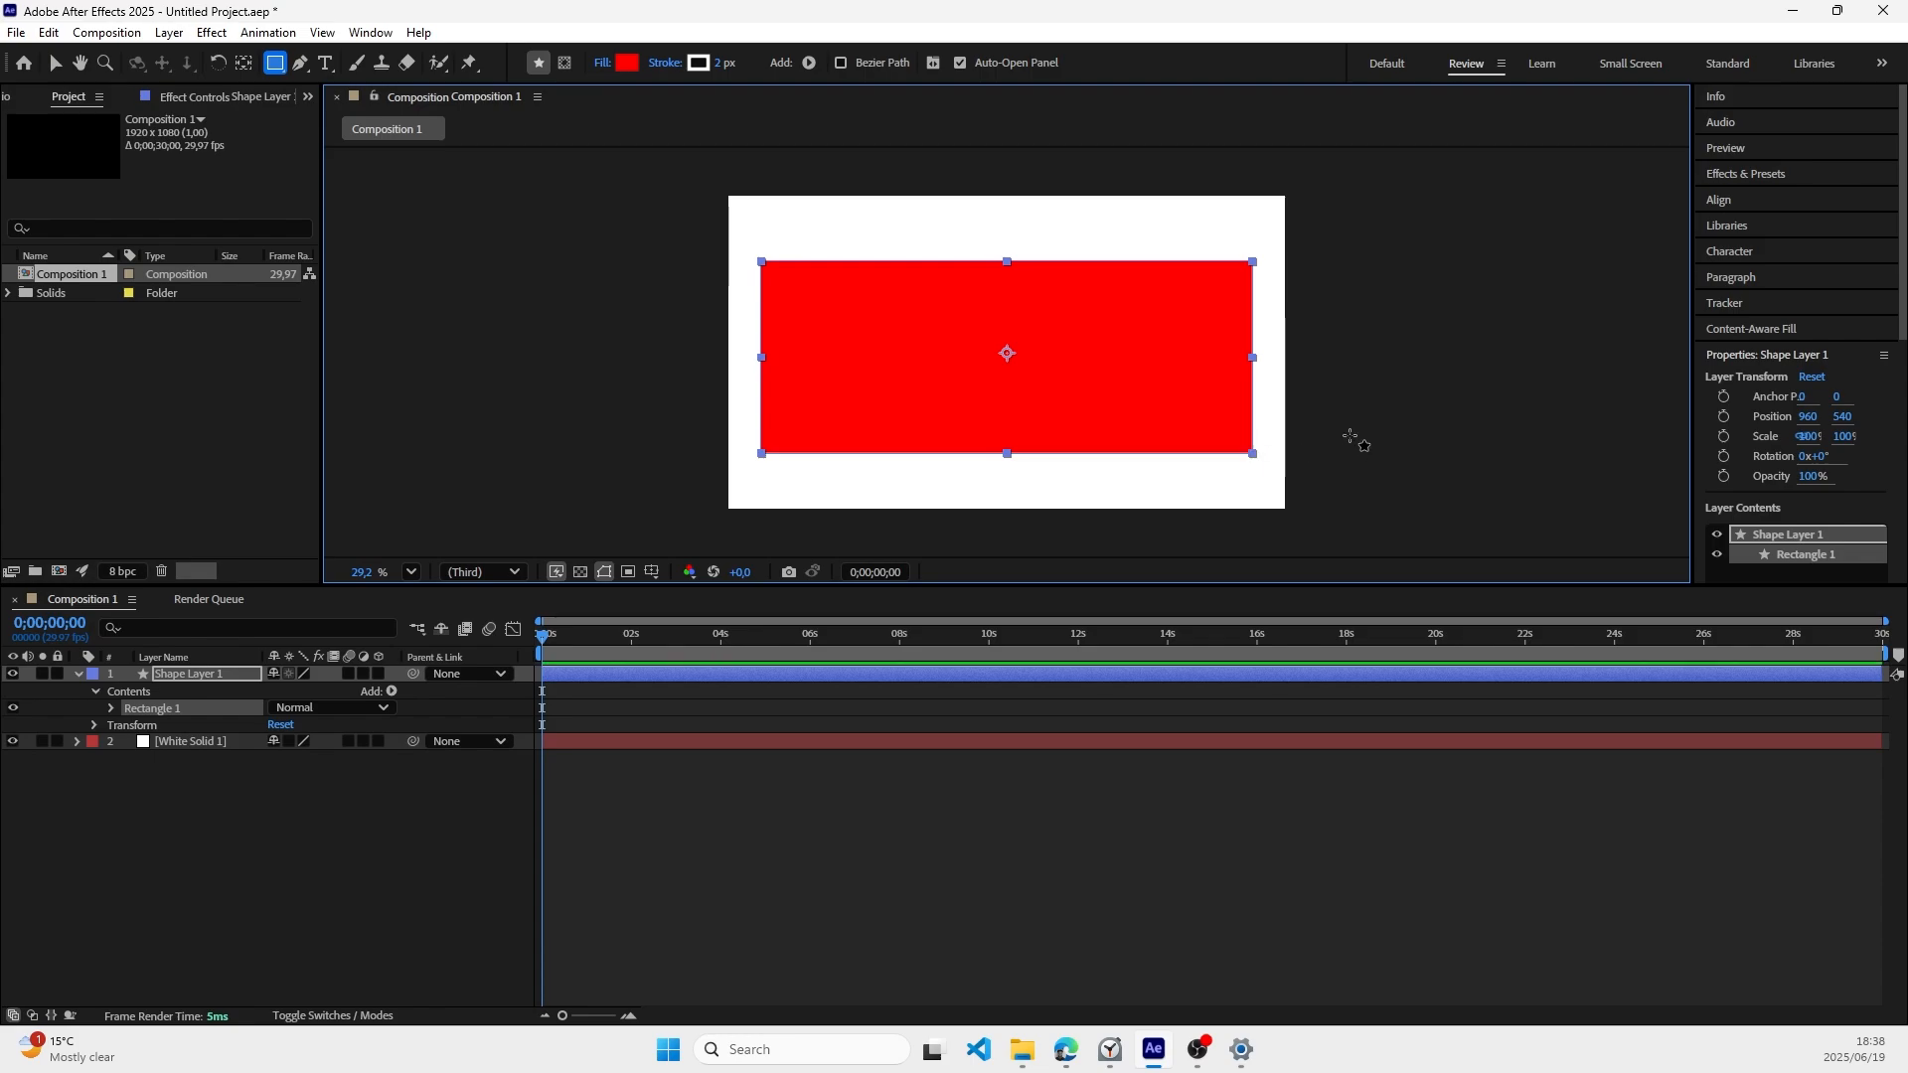
{"action": "left_click", "coordinate": [56, 63]}
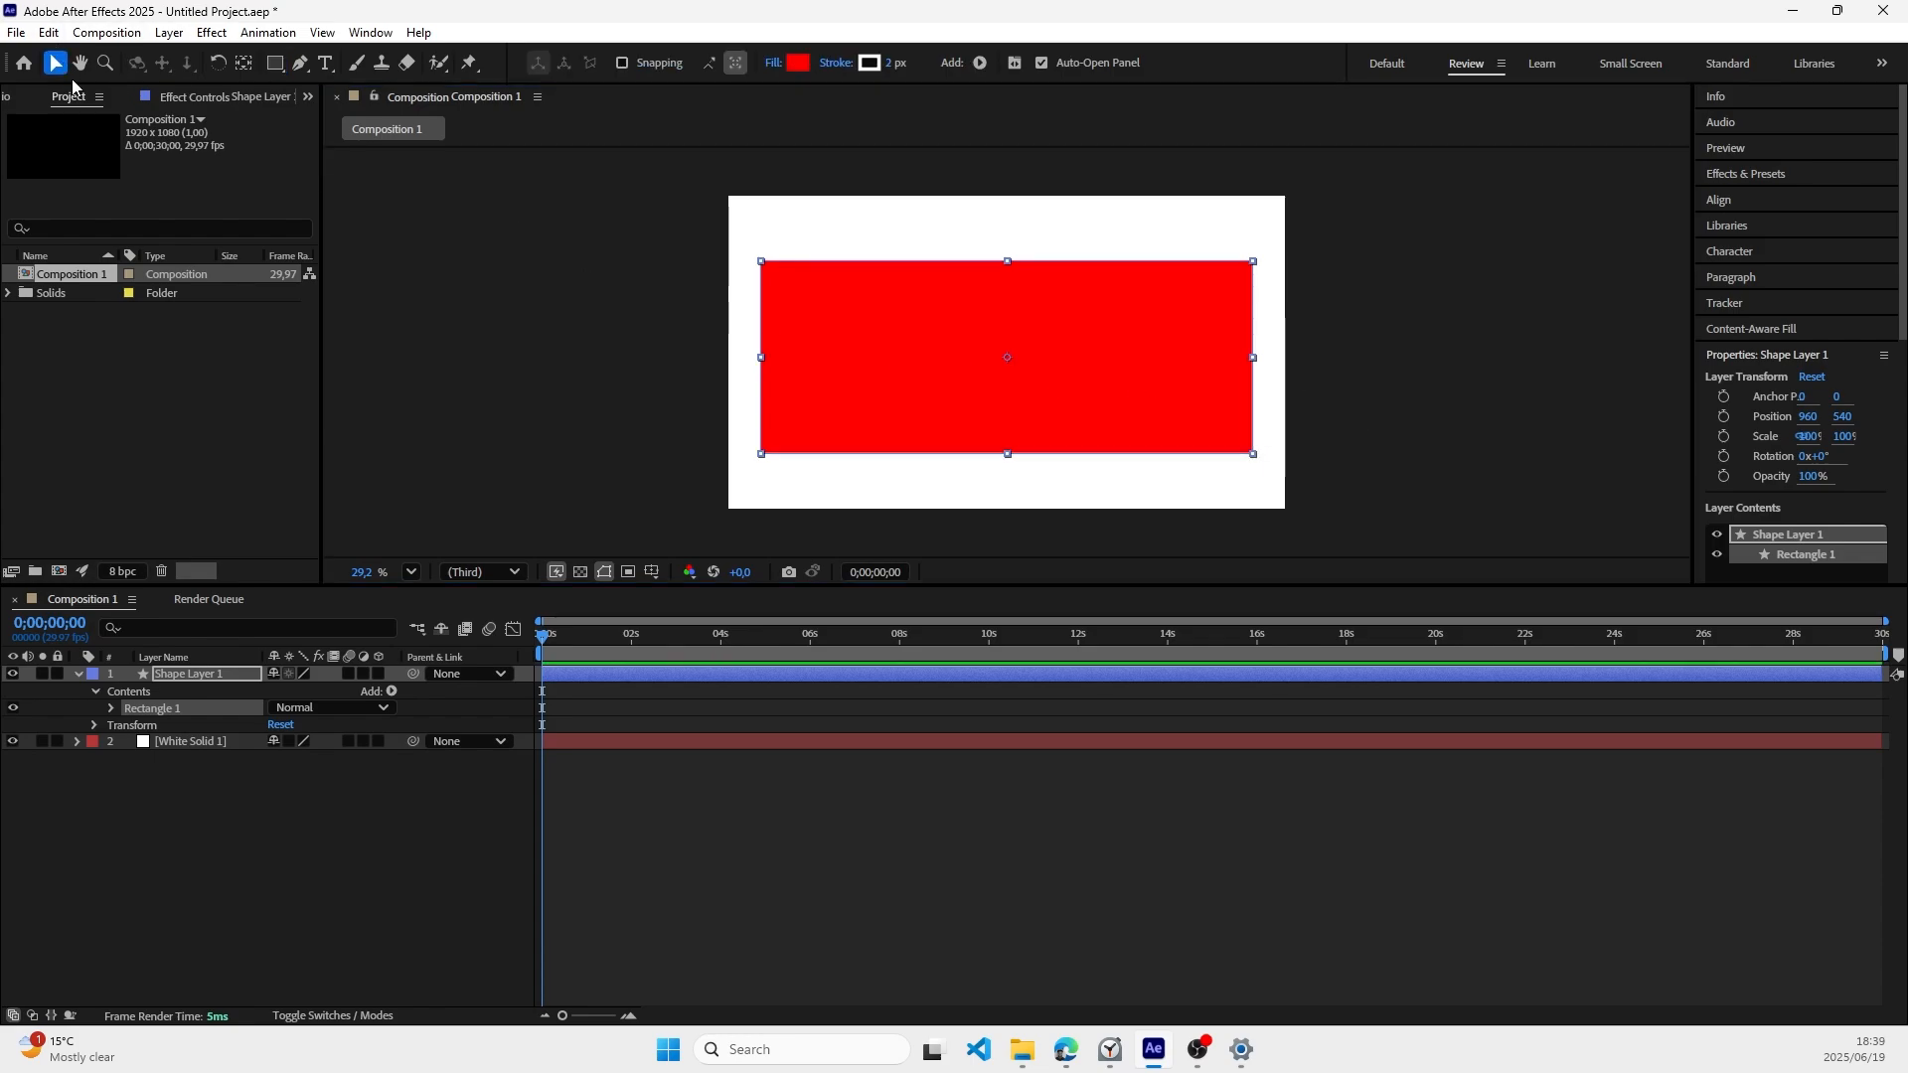
{"action": "left_click", "coordinate": [216, 811]}
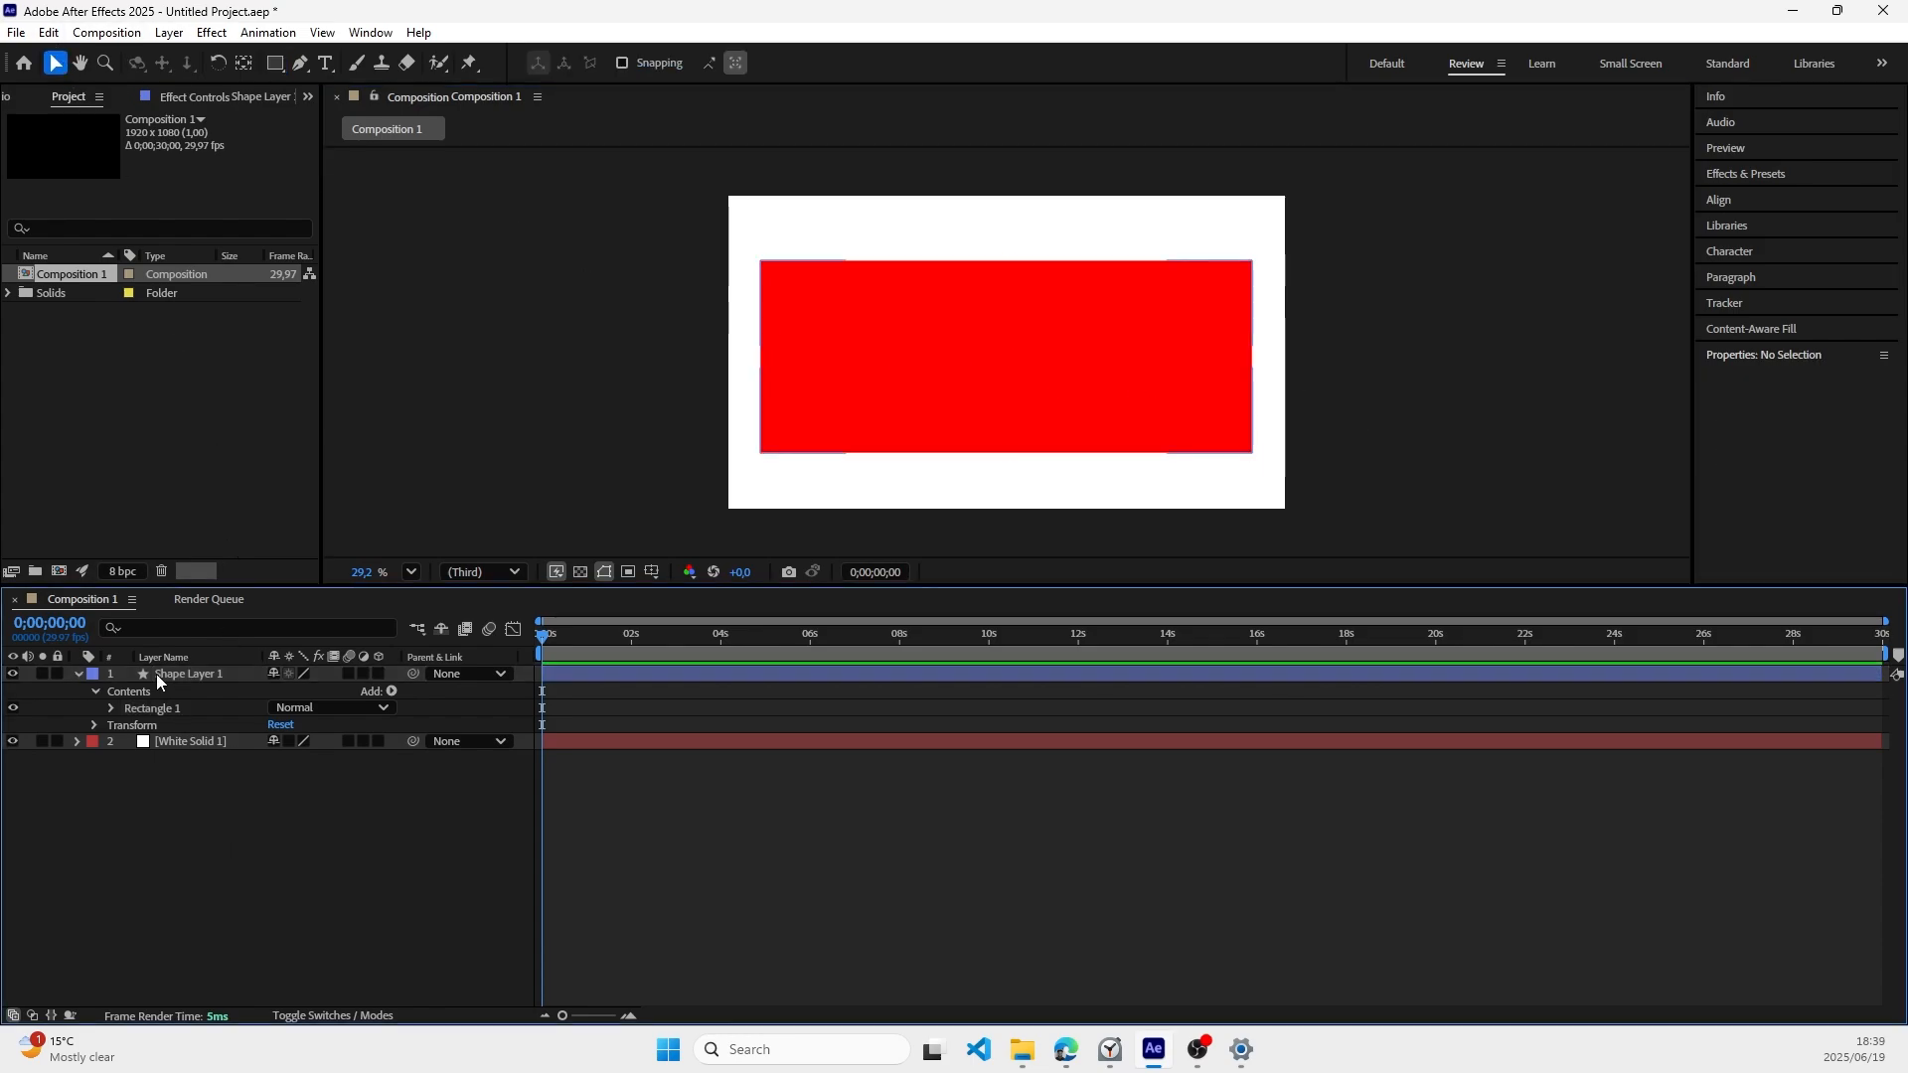
{"action": "left_click", "coordinate": [79, 675]}
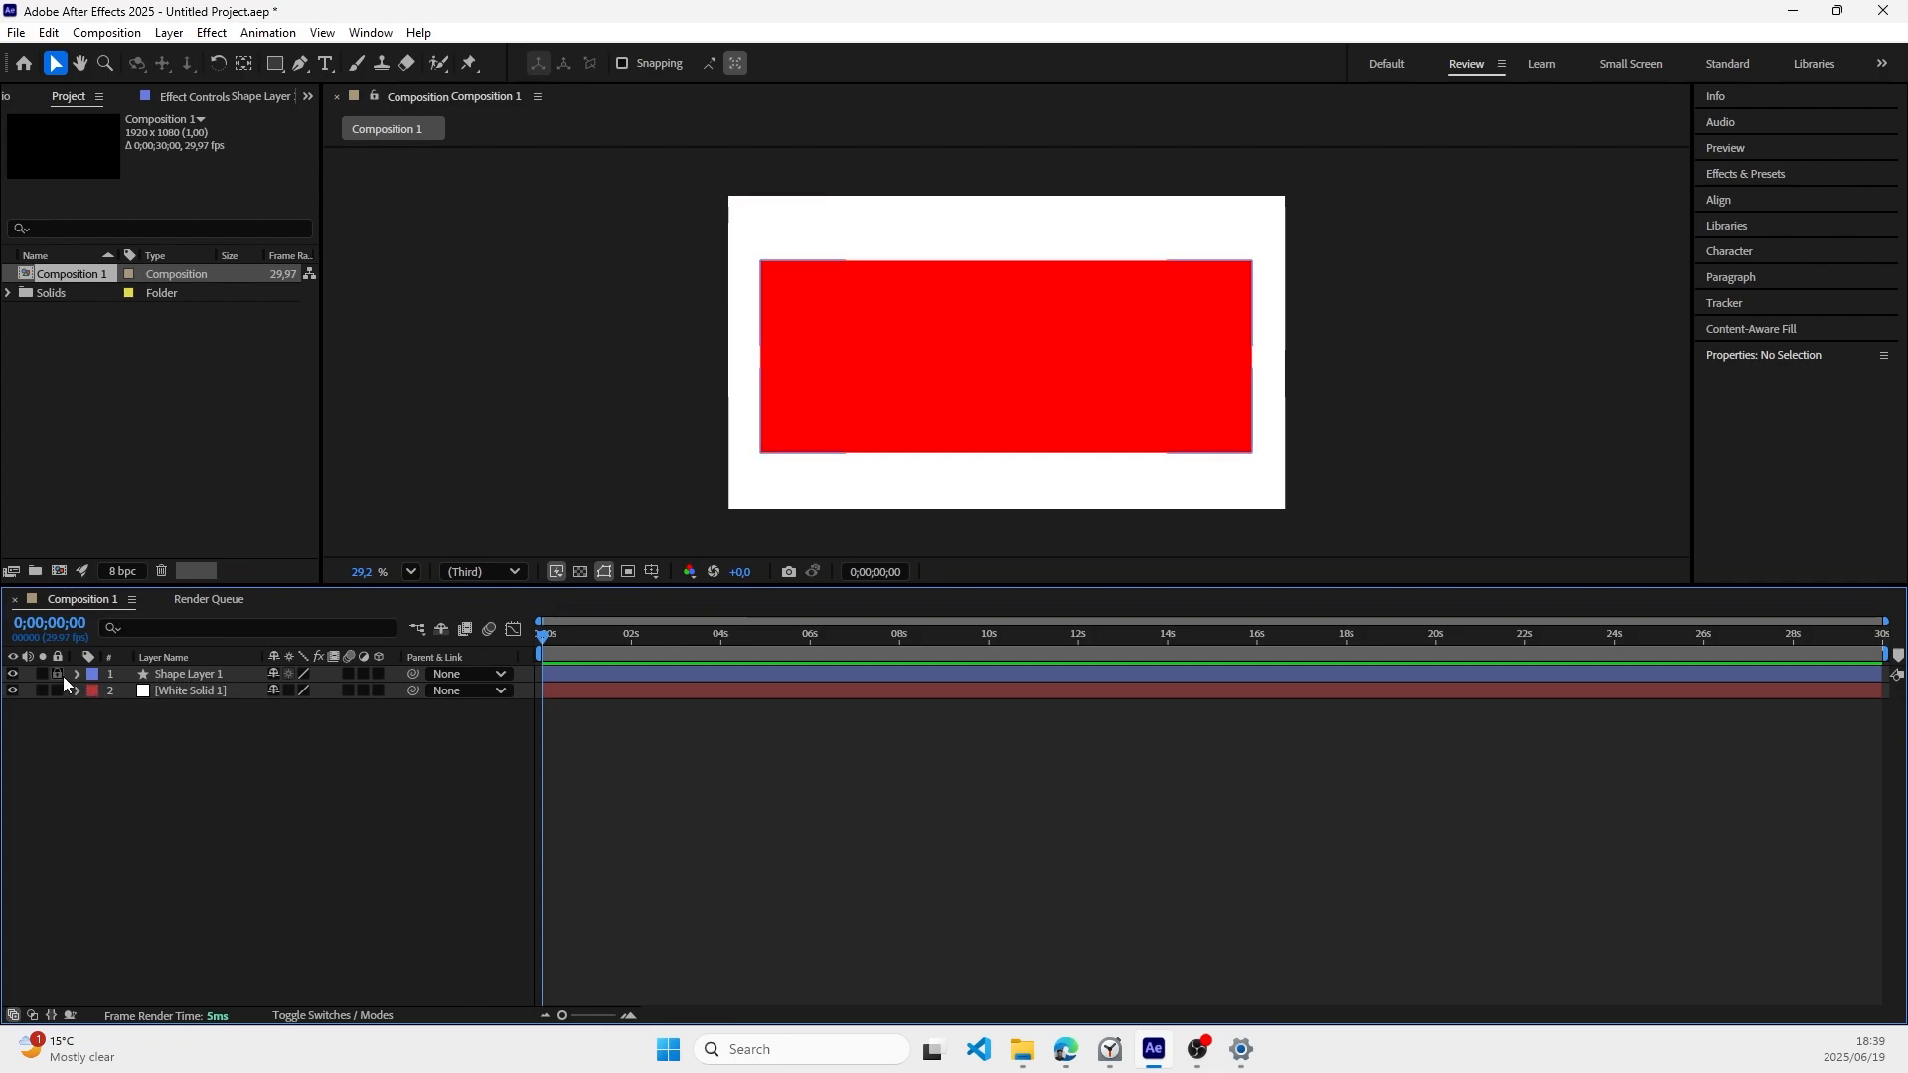
Step: Delete the stroke from the large red rectangle on the shape layer
{"action": "left_click", "coordinate": [78, 675]}
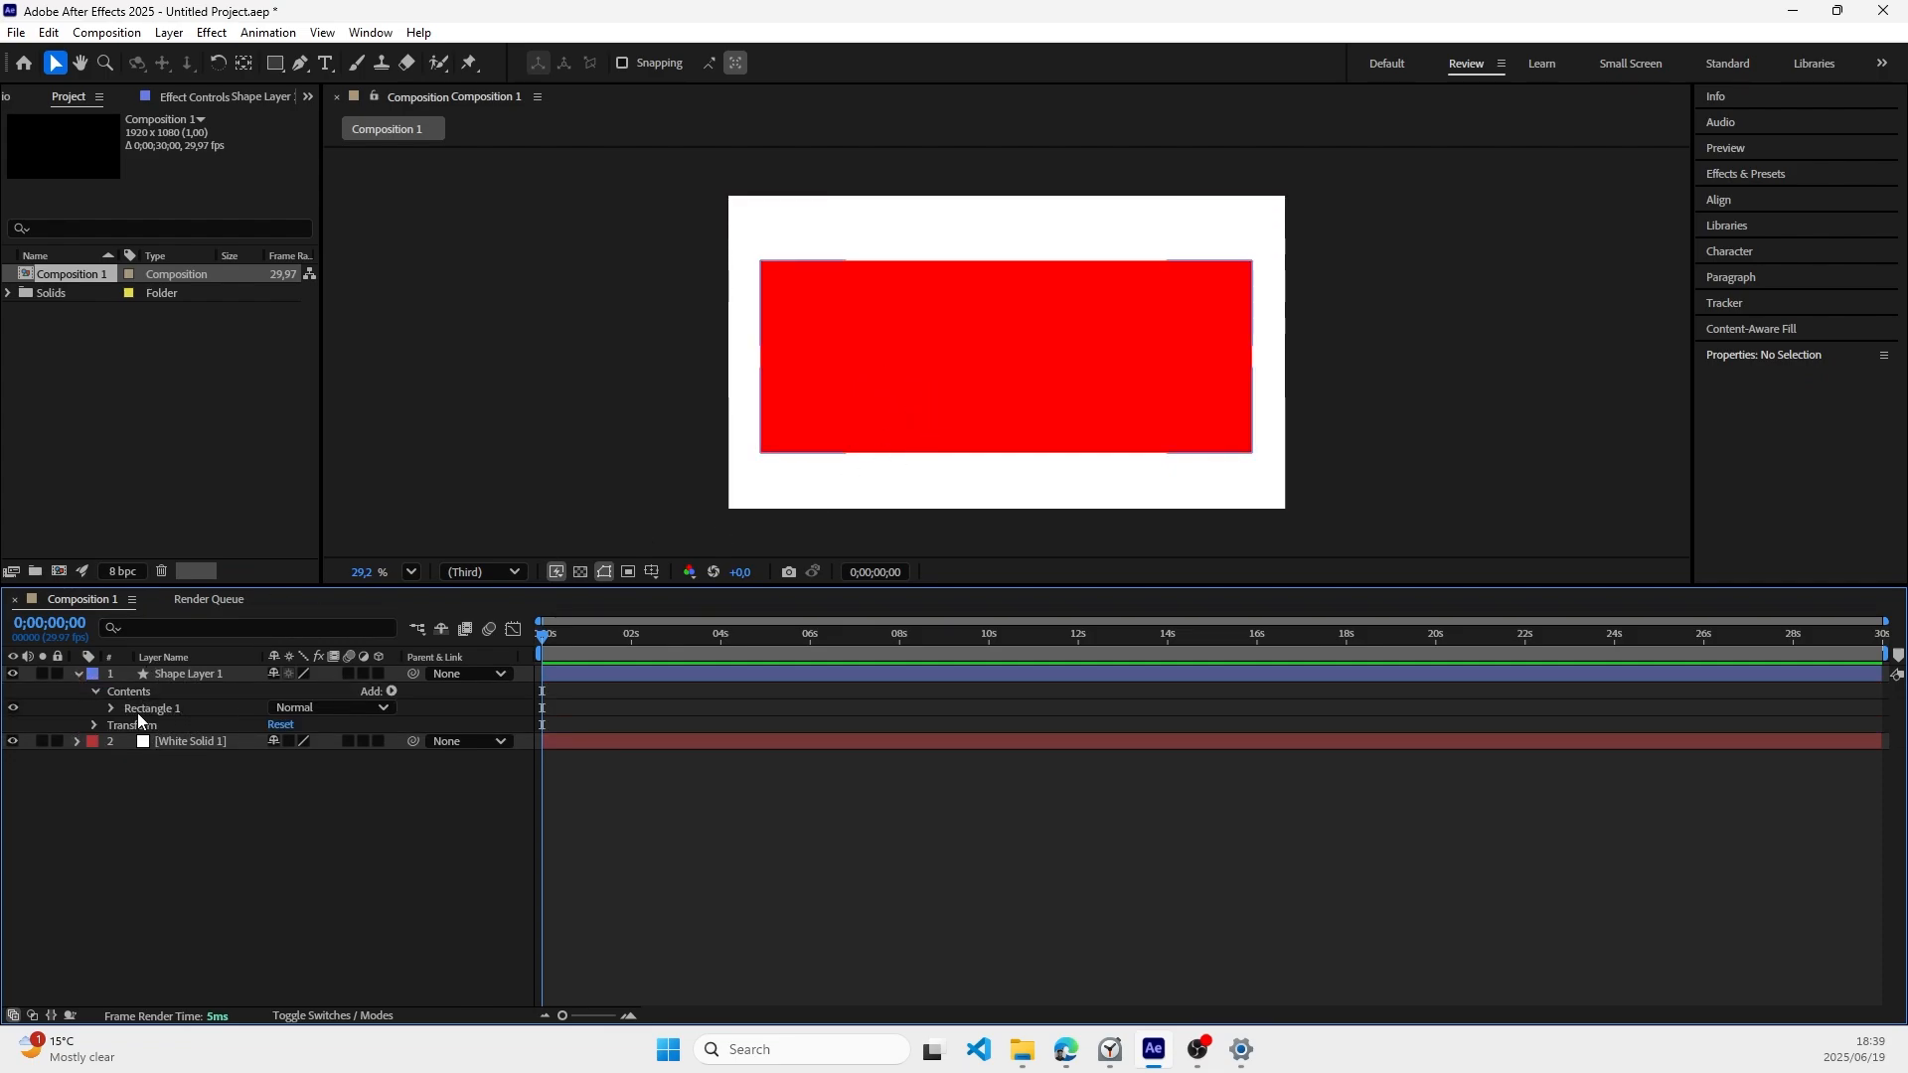
{"action": "left_click", "coordinate": [113, 708]}
{"action": "left_click", "coordinate": [193, 743]}
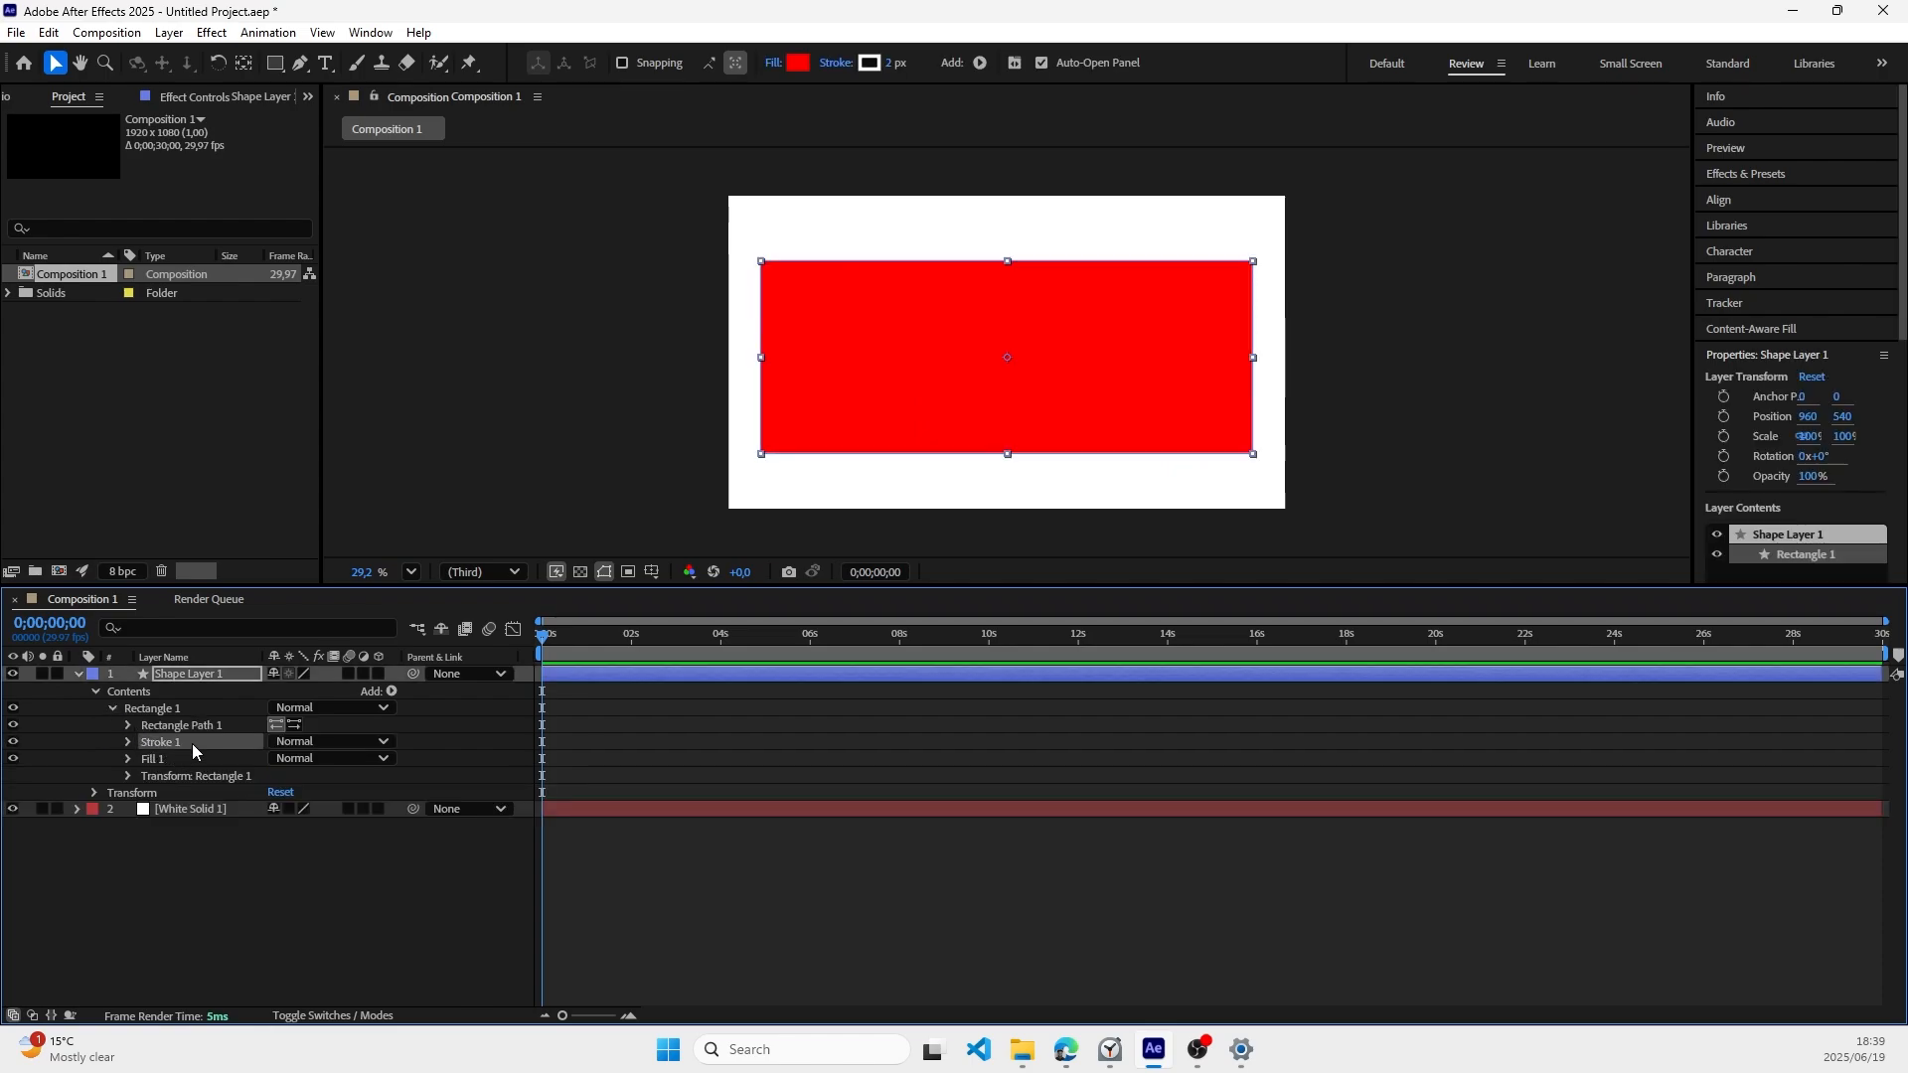
{"action": "key", "text": "Delete"}
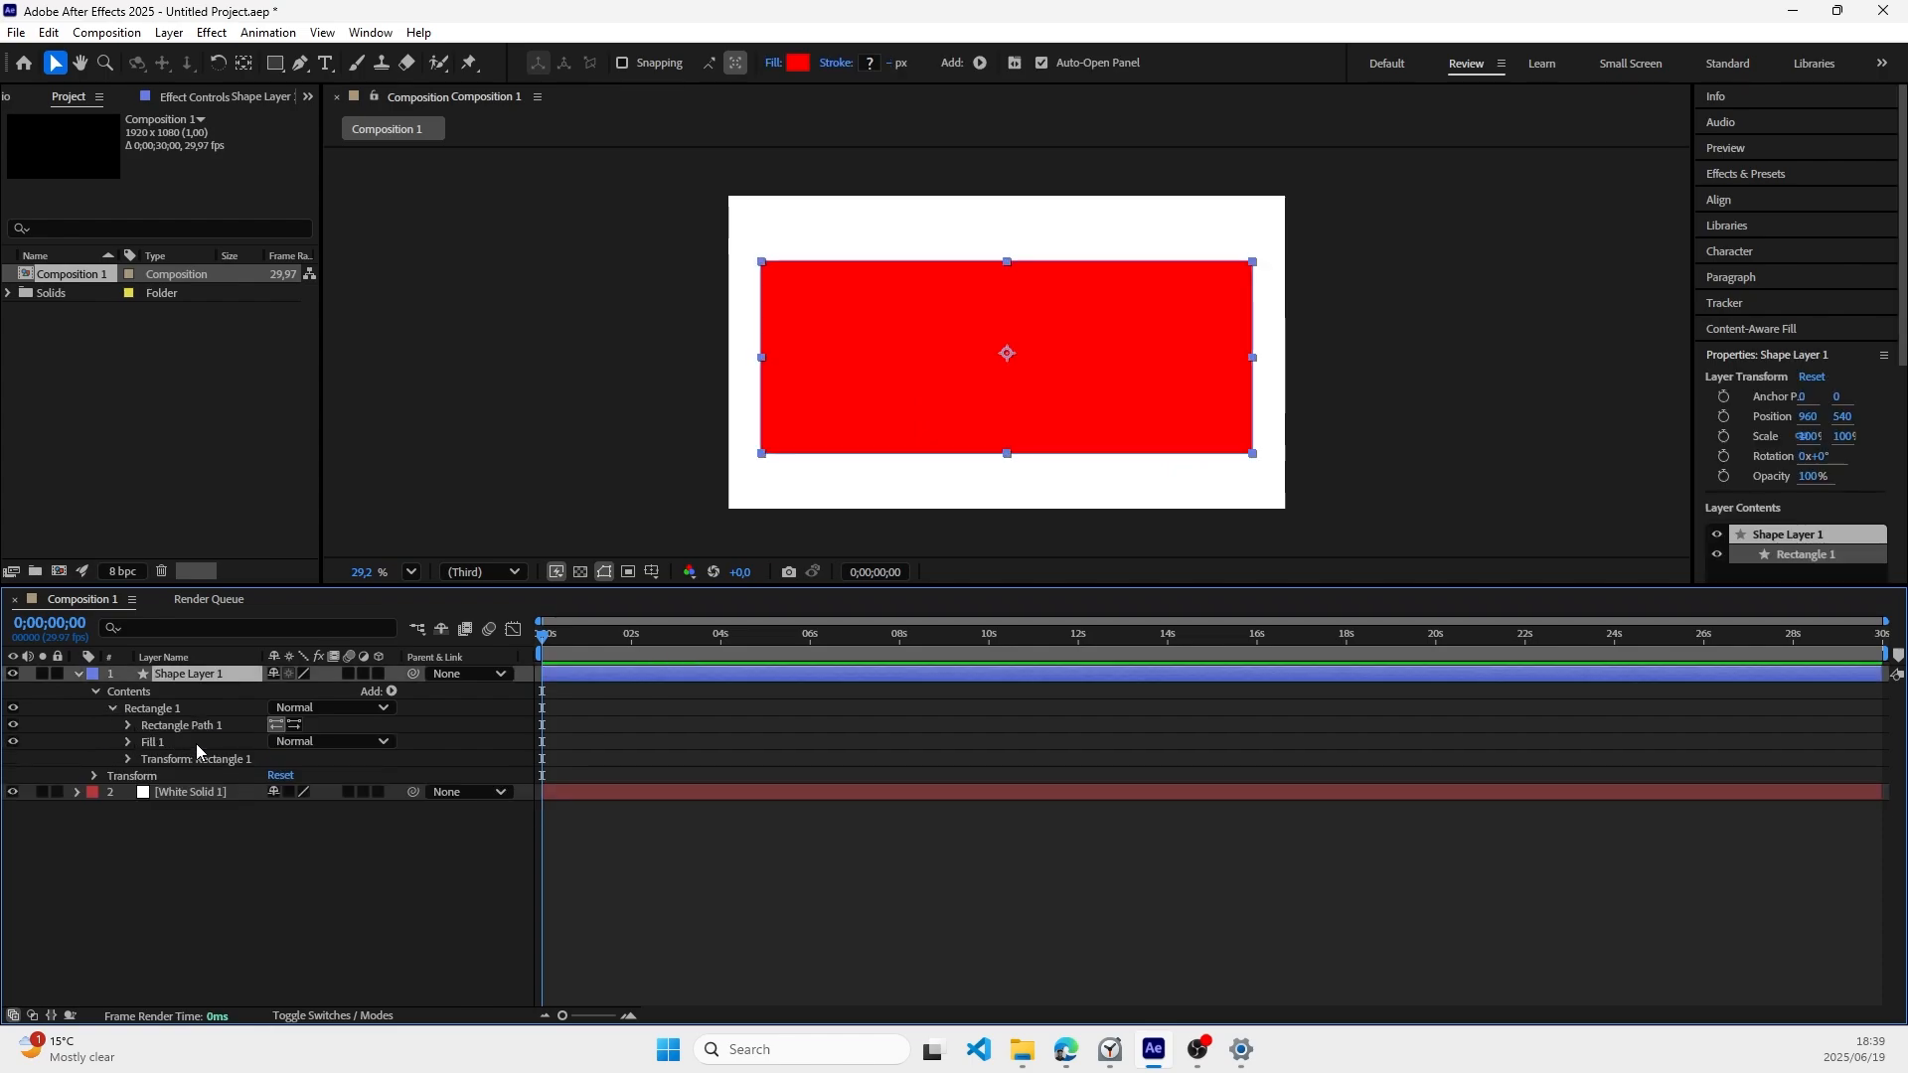
Step: Round the large rectangle's corners by setting its path roundness to 67
{"action": "left_click", "coordinate": [129, 757]}
{"action": "left_click", "coordinate": [129, 758]}
{"action": "left_click", "coordinate": [128, 742]}
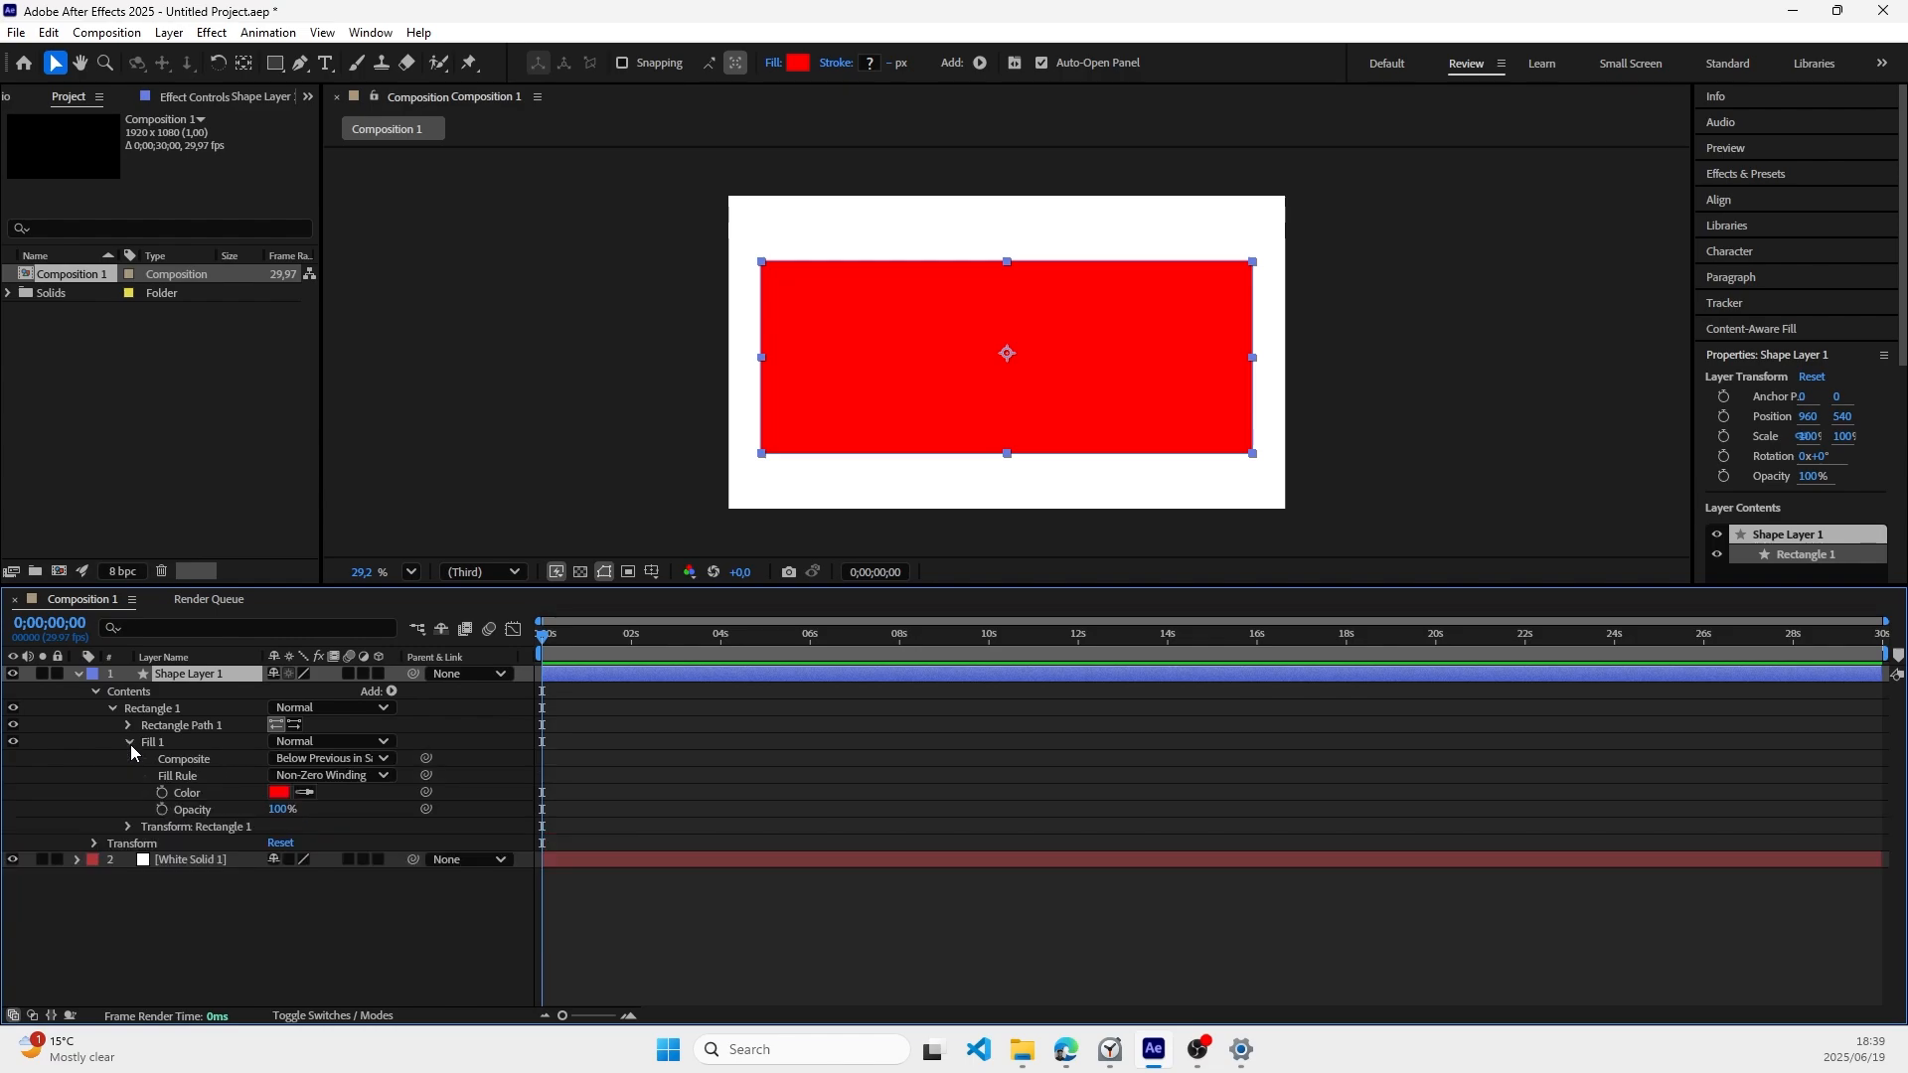
{"action": "left_click", "coordinate": [130, 743]}
{"action": "left_click", "coordinate": [129, 726]}
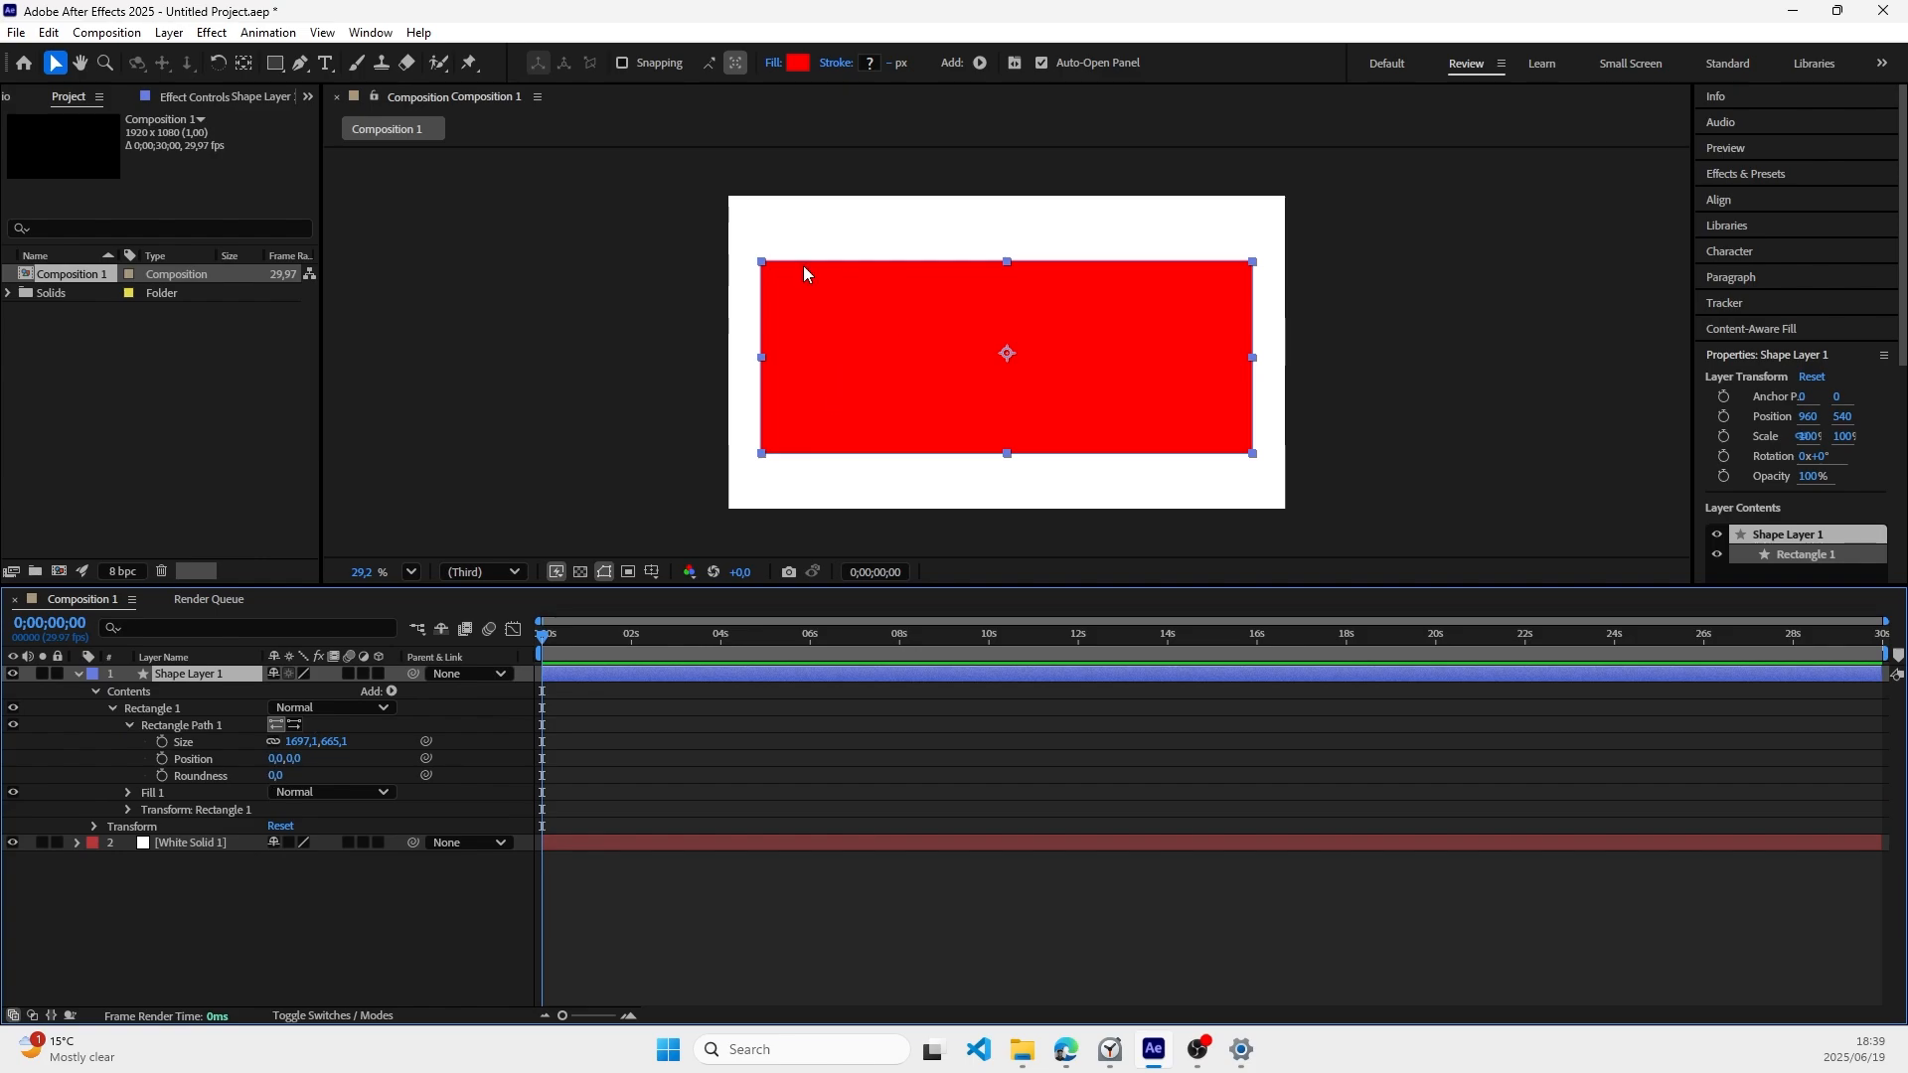
{"action": "left_click", "coordinate": [745, 276]}
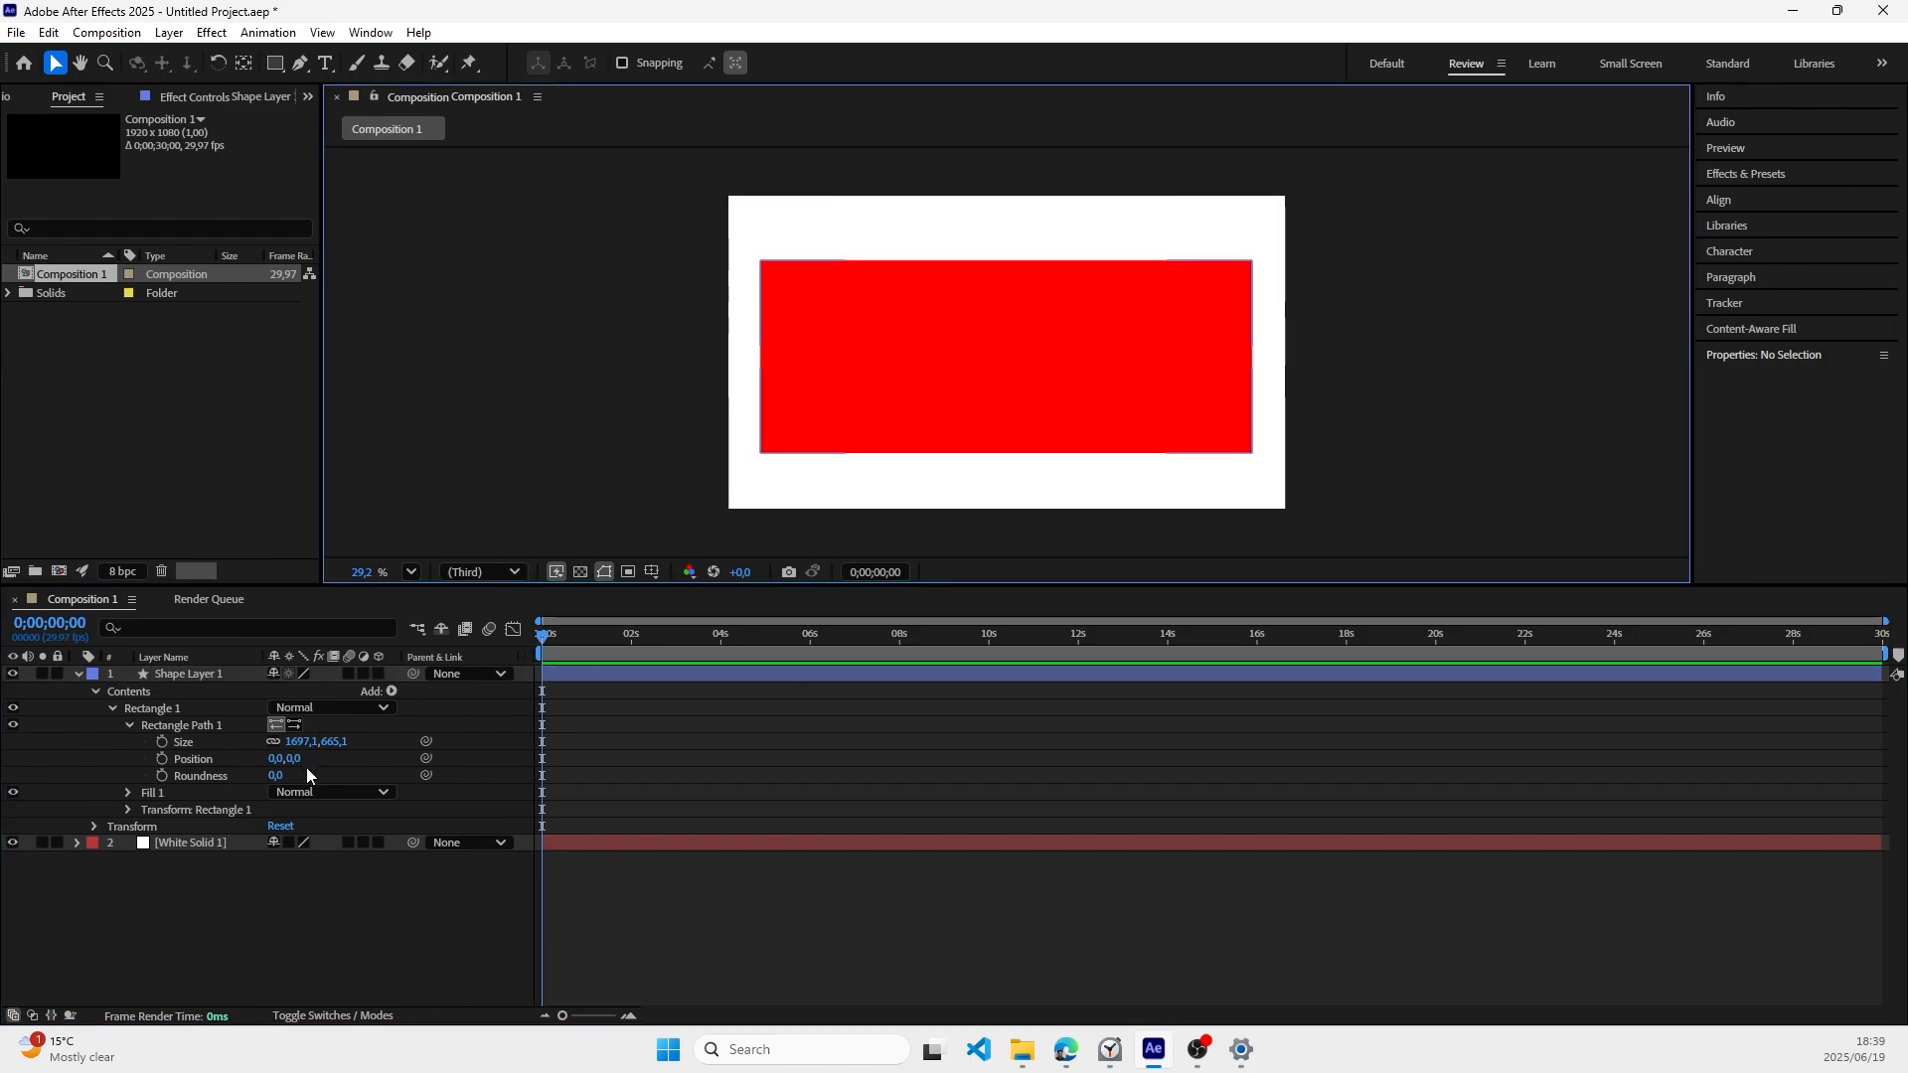
{"action": "left_click_drag", "start_coordinate": [276, 775], "coordinate": [369, 803]}
{"action": "left_click", "coordinate": [675, 542]}
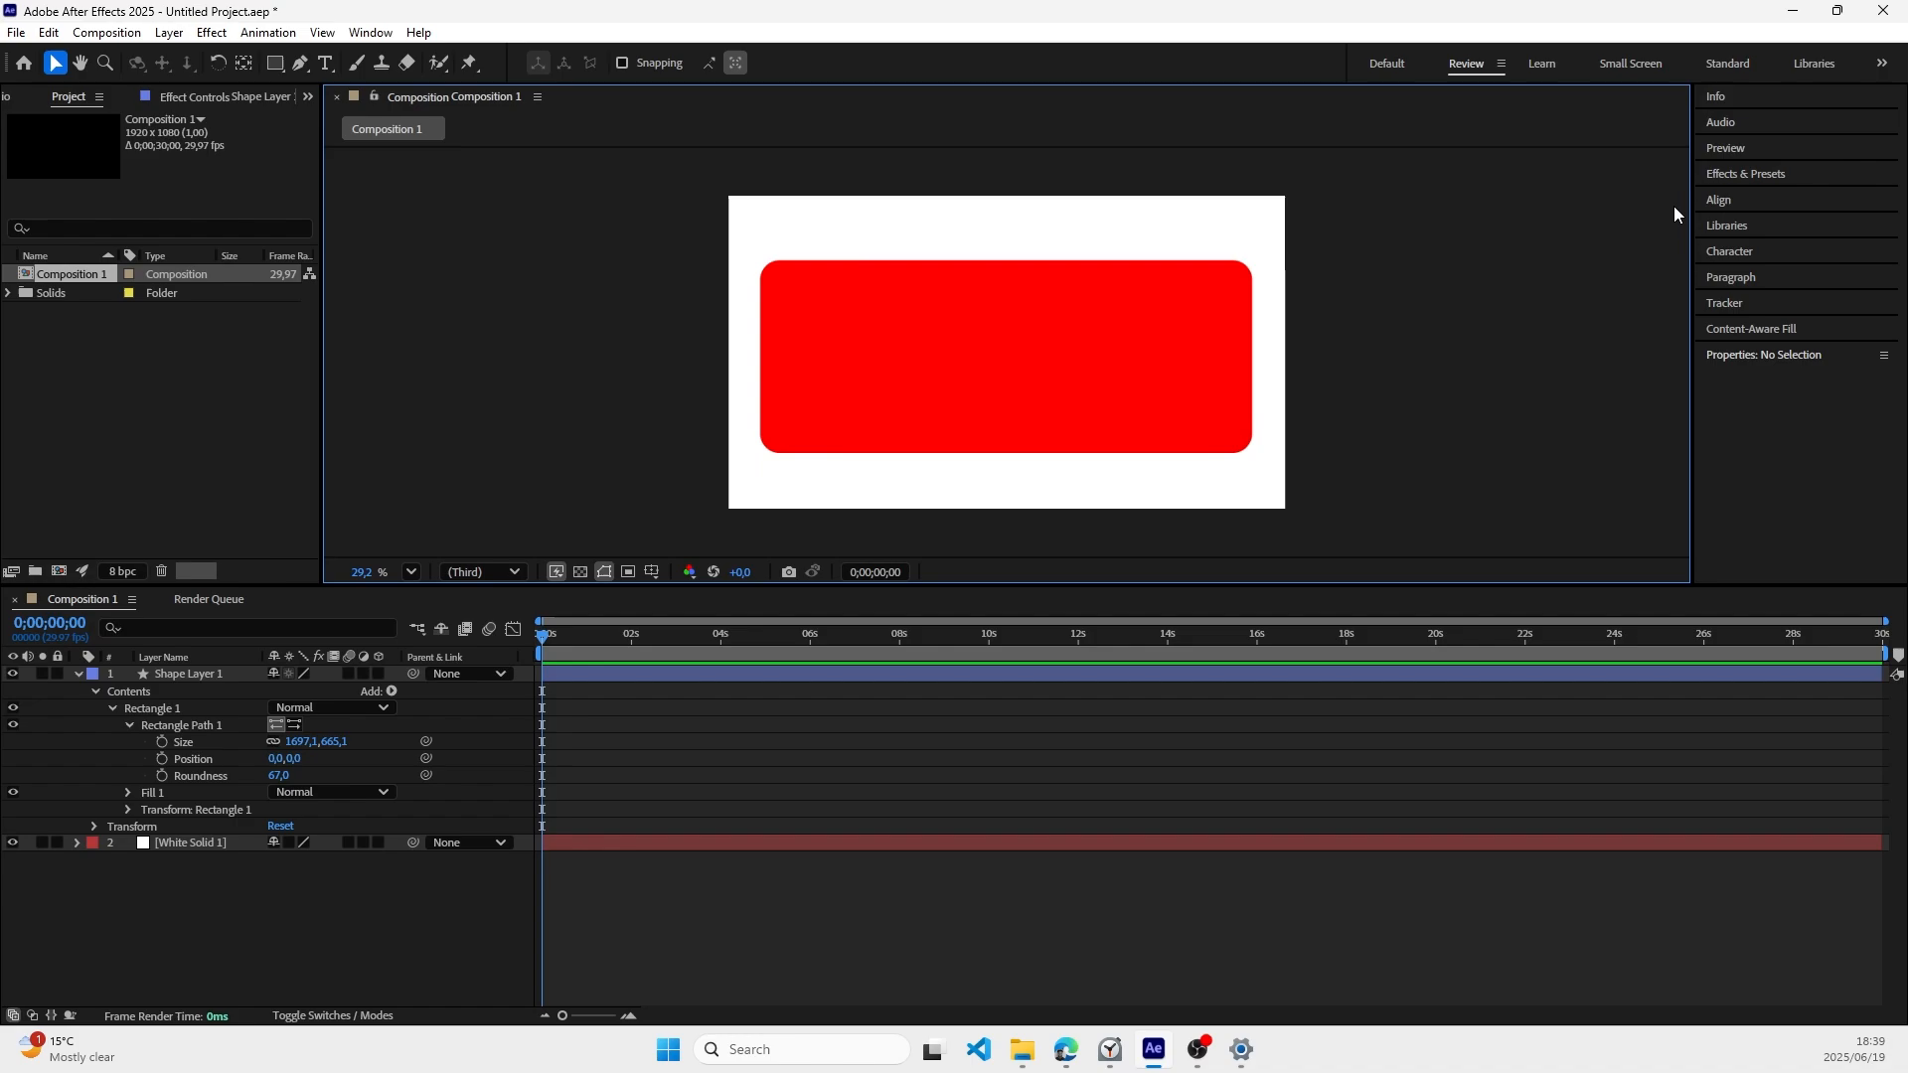
Step: Search the effects for "gradient" and apply Gradient Ramp to the rounded rectangle's shape layer
{"action": "left_click", "coordinate": [1743, 175]}
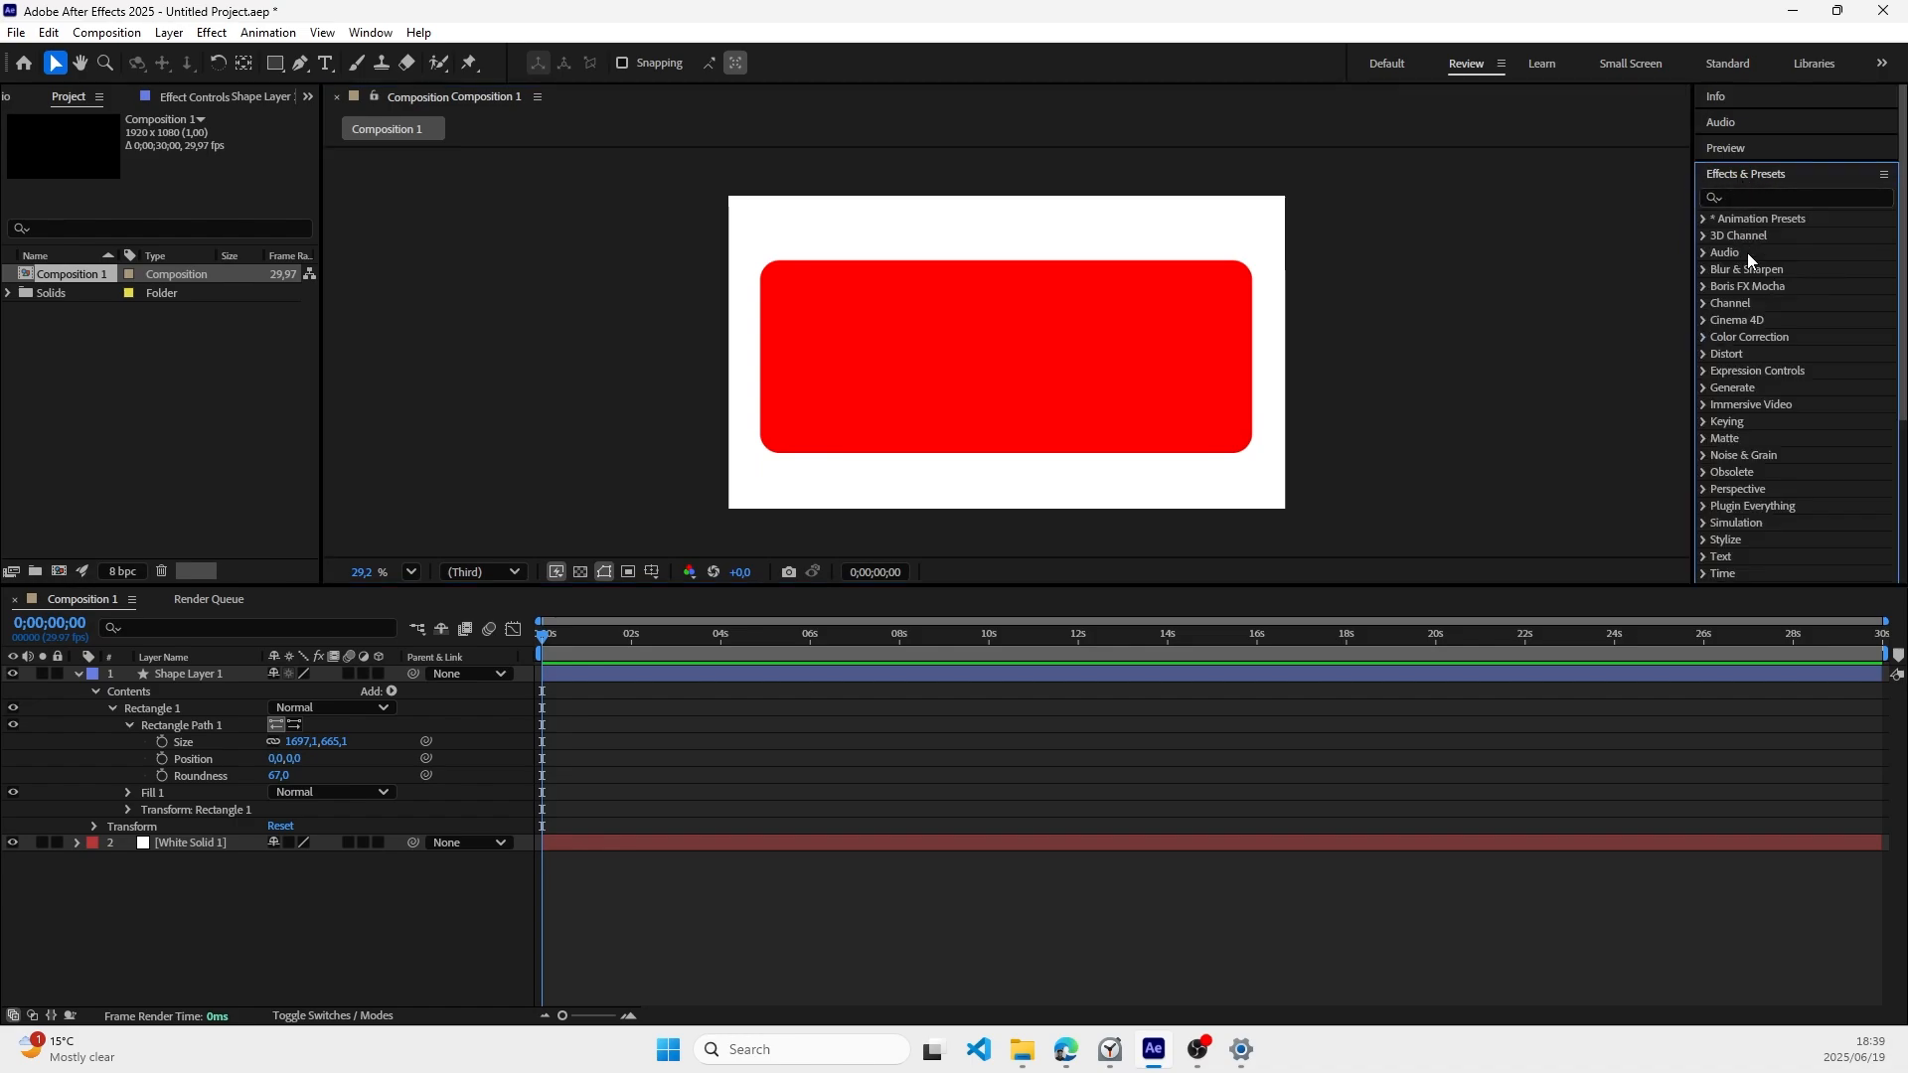
{"action": "left_click", "coordinate": [1749, 199]}
{"action": "type", "text": "gradient"}
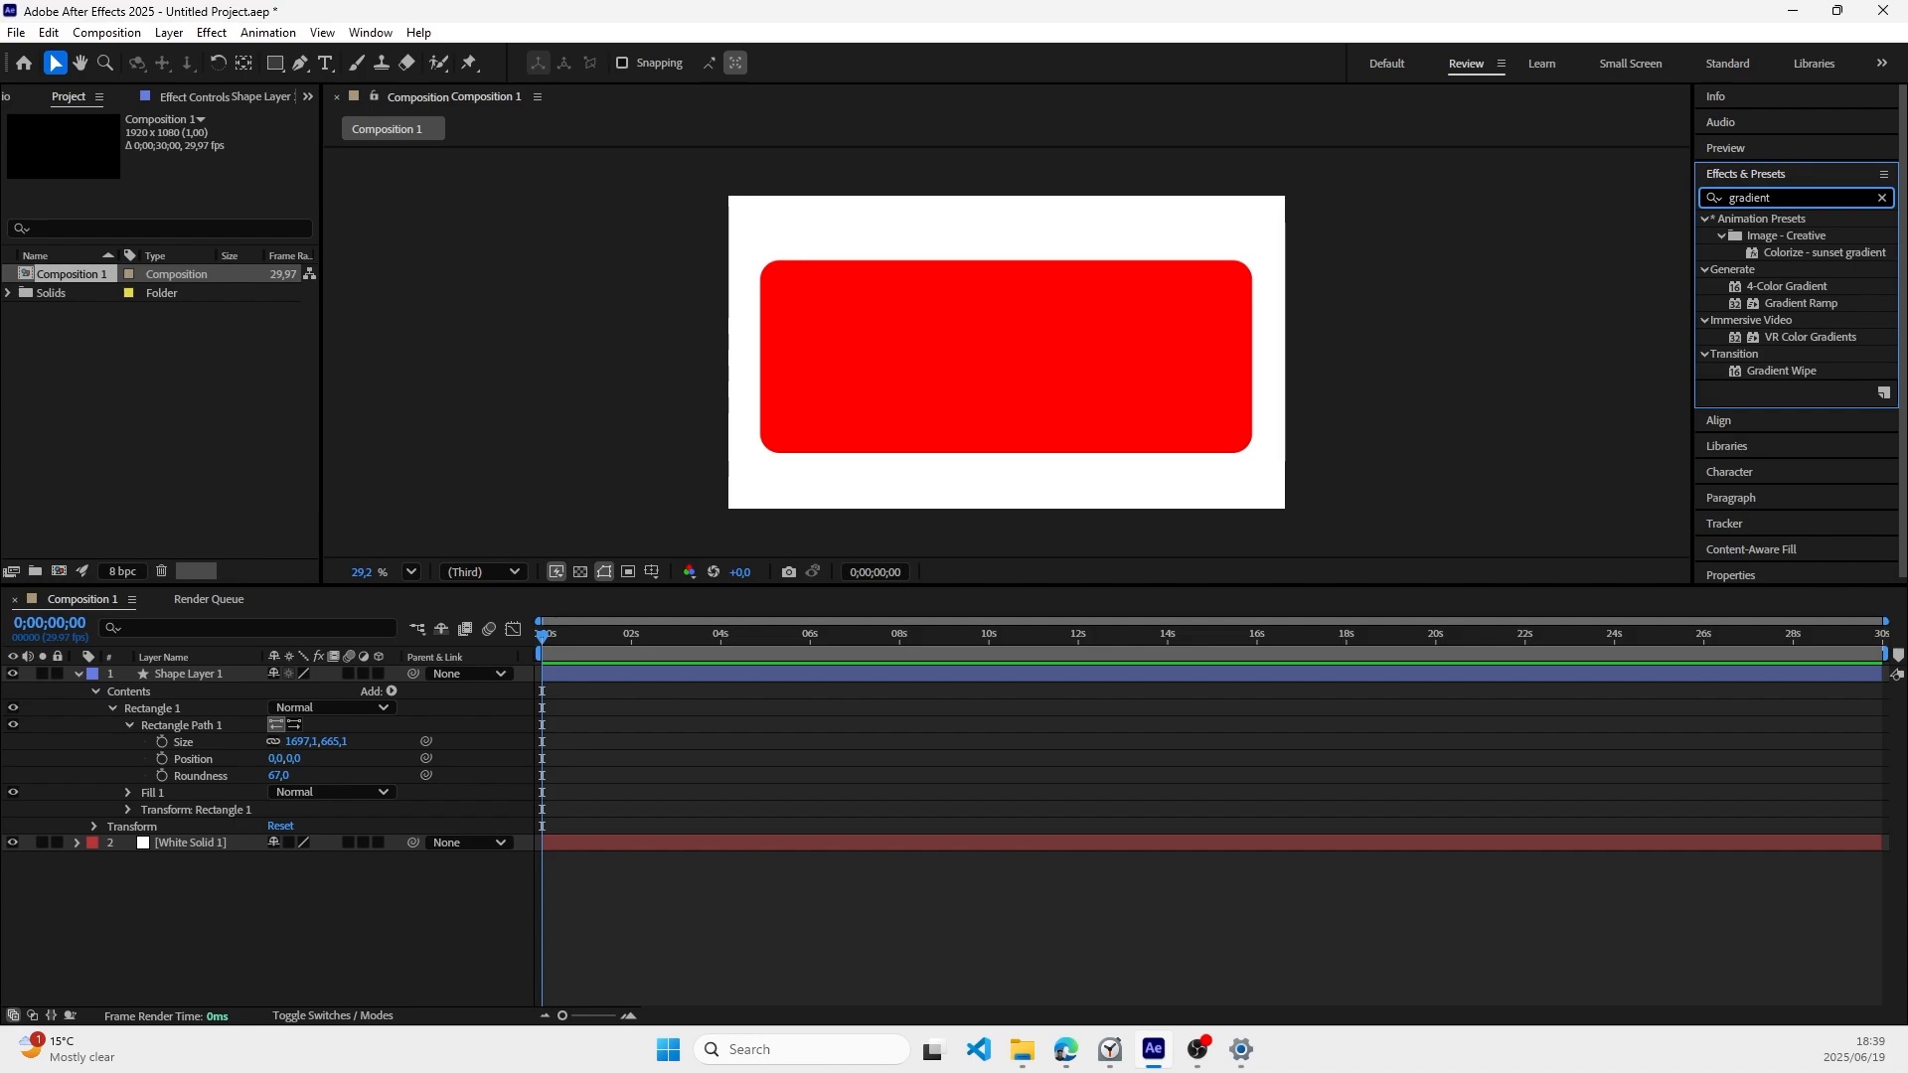
{"action": "left_click_drag", "start_coordinate": [1798, 302], "coordinate": [183, 673]}
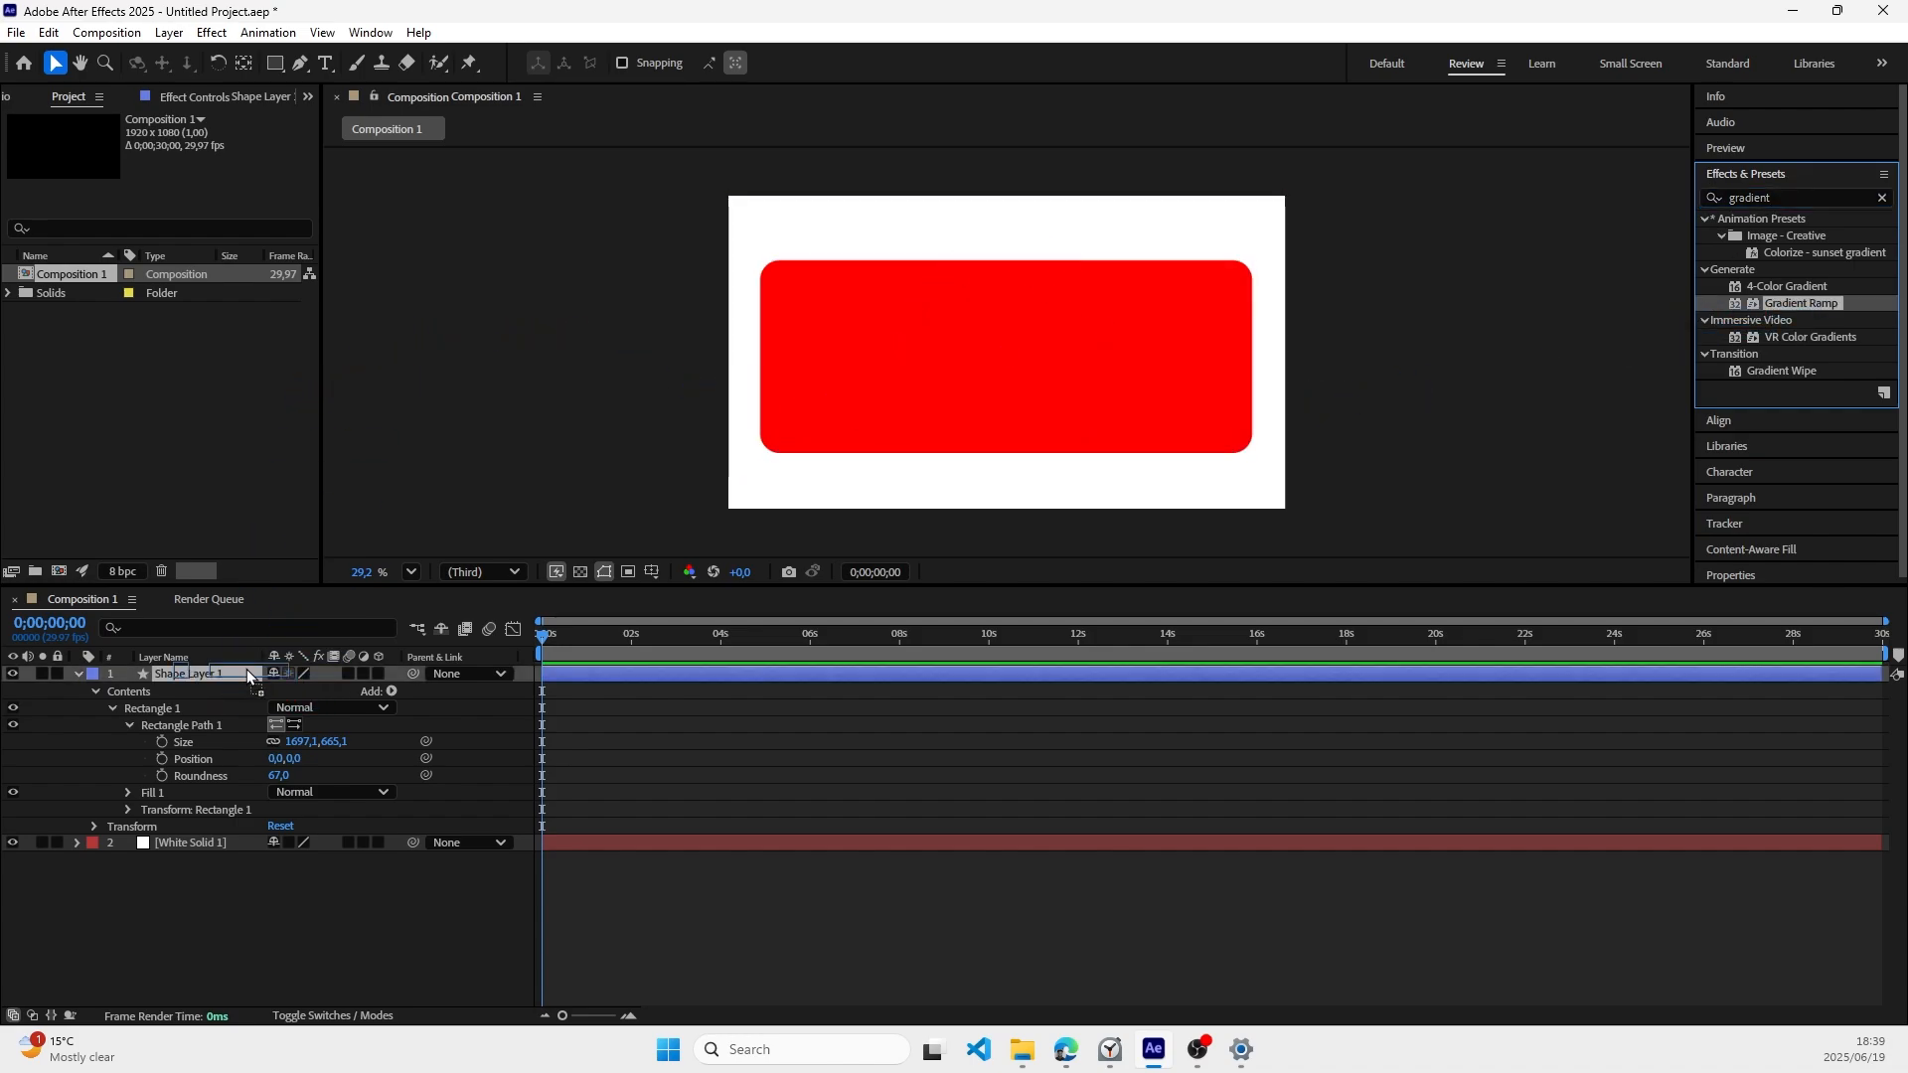
{"action": "left_click", "coordinate": [76, 674]}
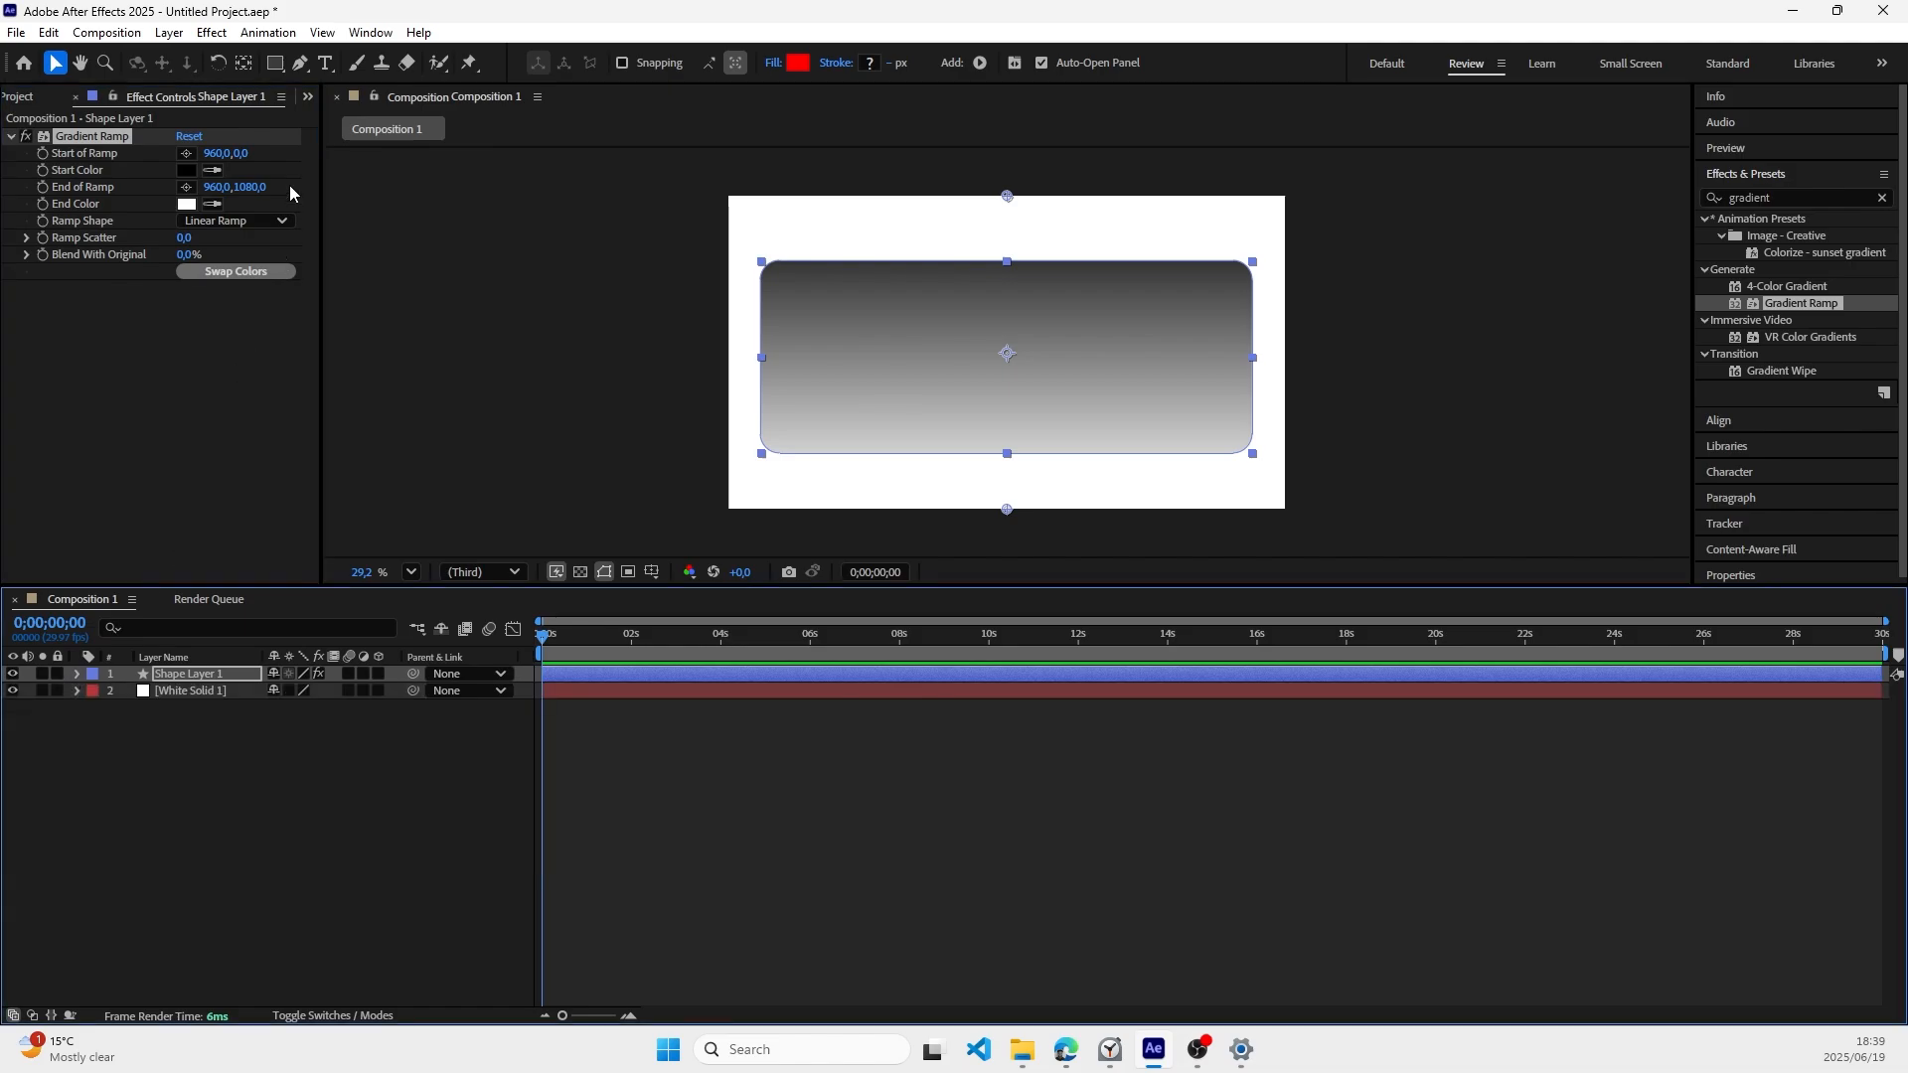
Step: Set the Gradient Ramp's start color to a magenta of about #B81CA7
{"action": "left_click", "coordinate": [186, 173]}
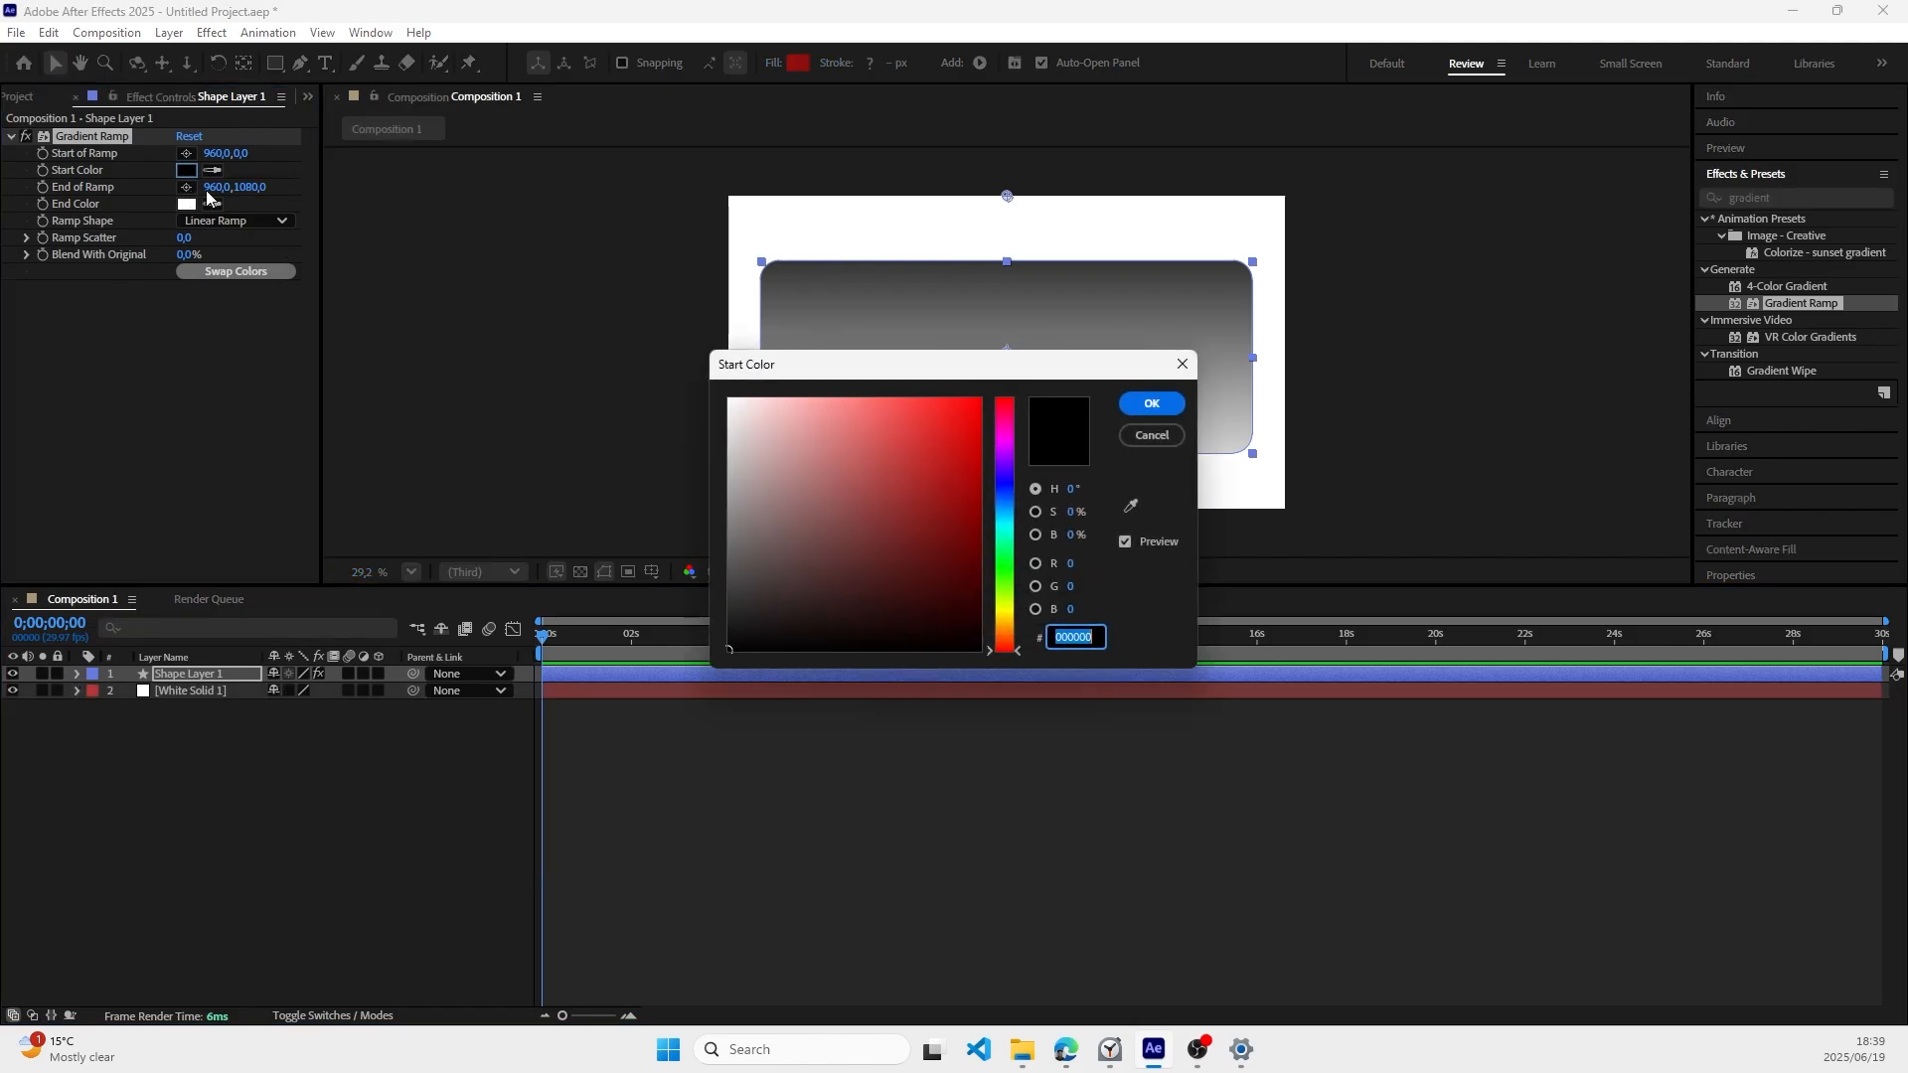
{"action": "left_click", "coordinate": [925, 456]}
{"action": "left_click_drag", "start_coordinate": [925, 456], "coordinate": [1003, 436]}
{"action": "left_click", "coordinate": [1001, 443]}
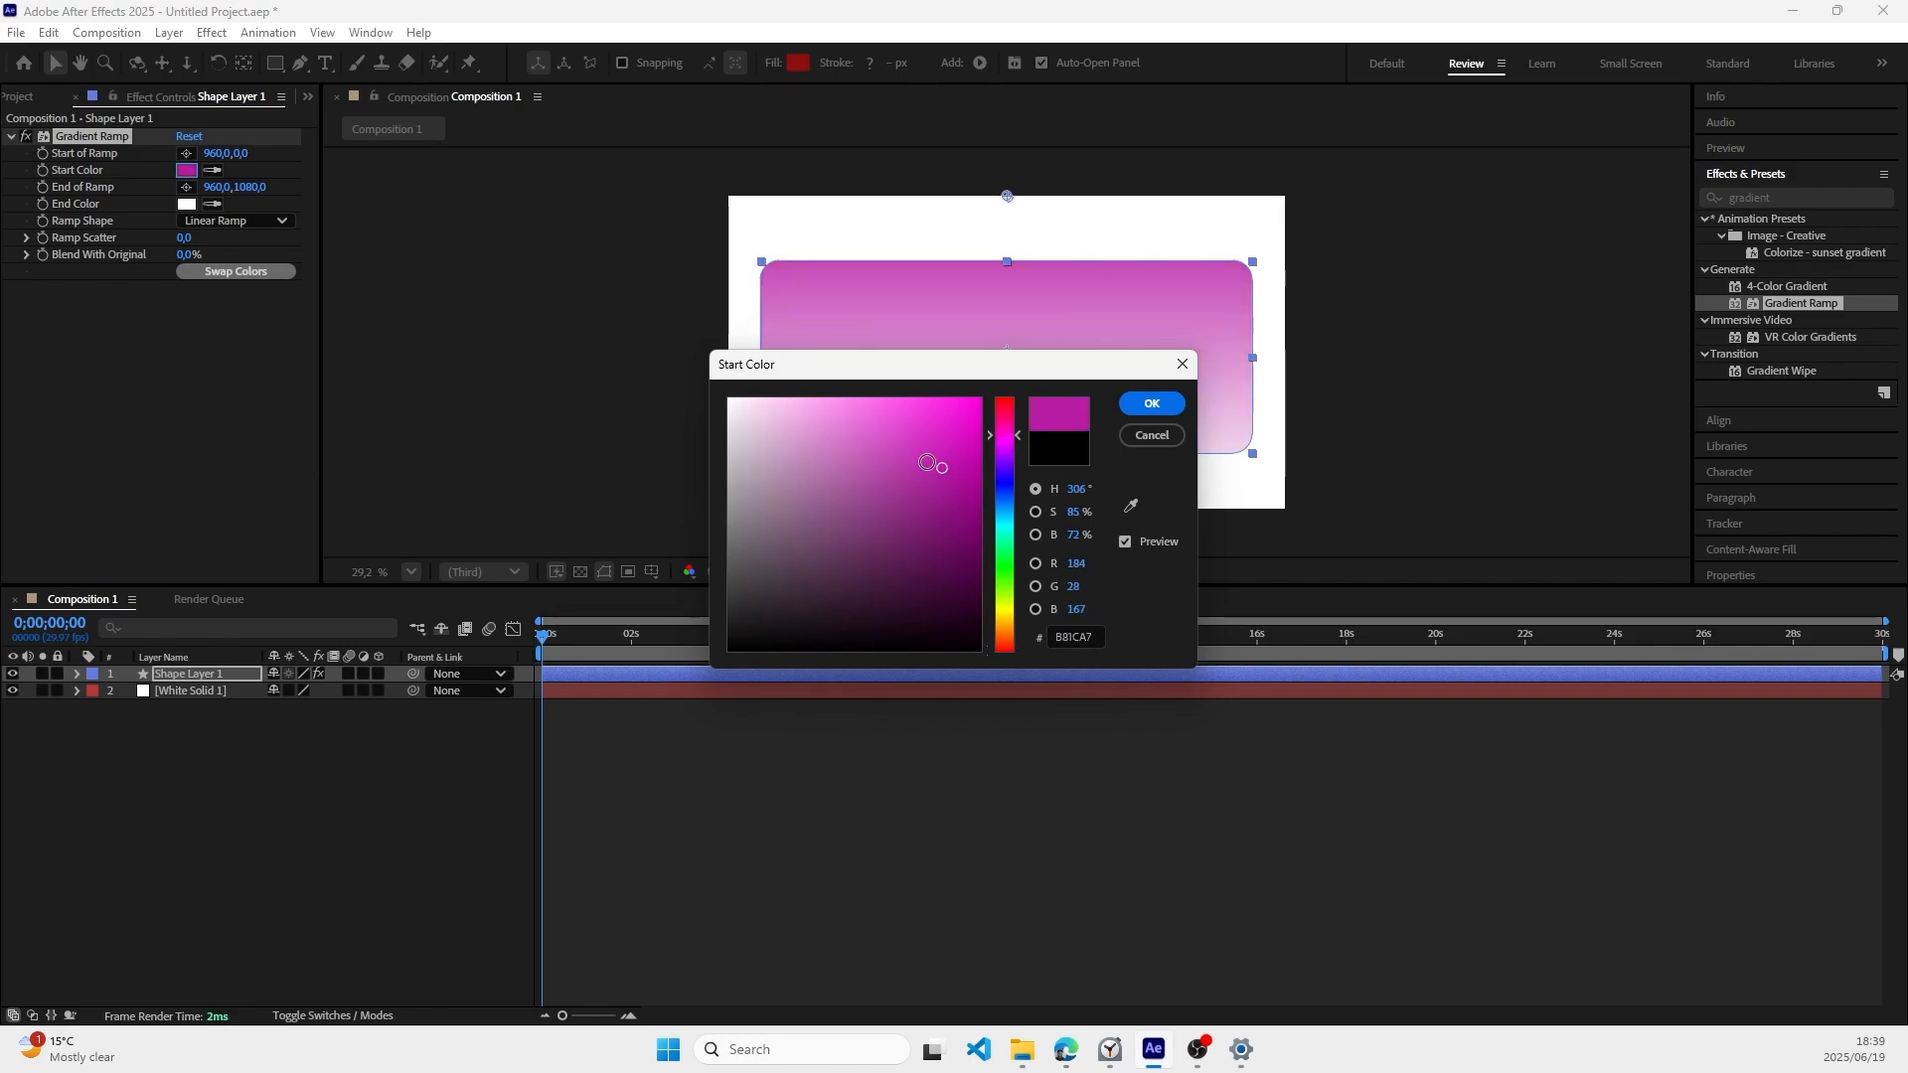
{"action": "left_click", "coordinate": [1151, 415]}
Step: Set the Gradient Ramp's end color to a very dark purple, #332433
{"action": "left_click", "coordinate": [186, 204]}
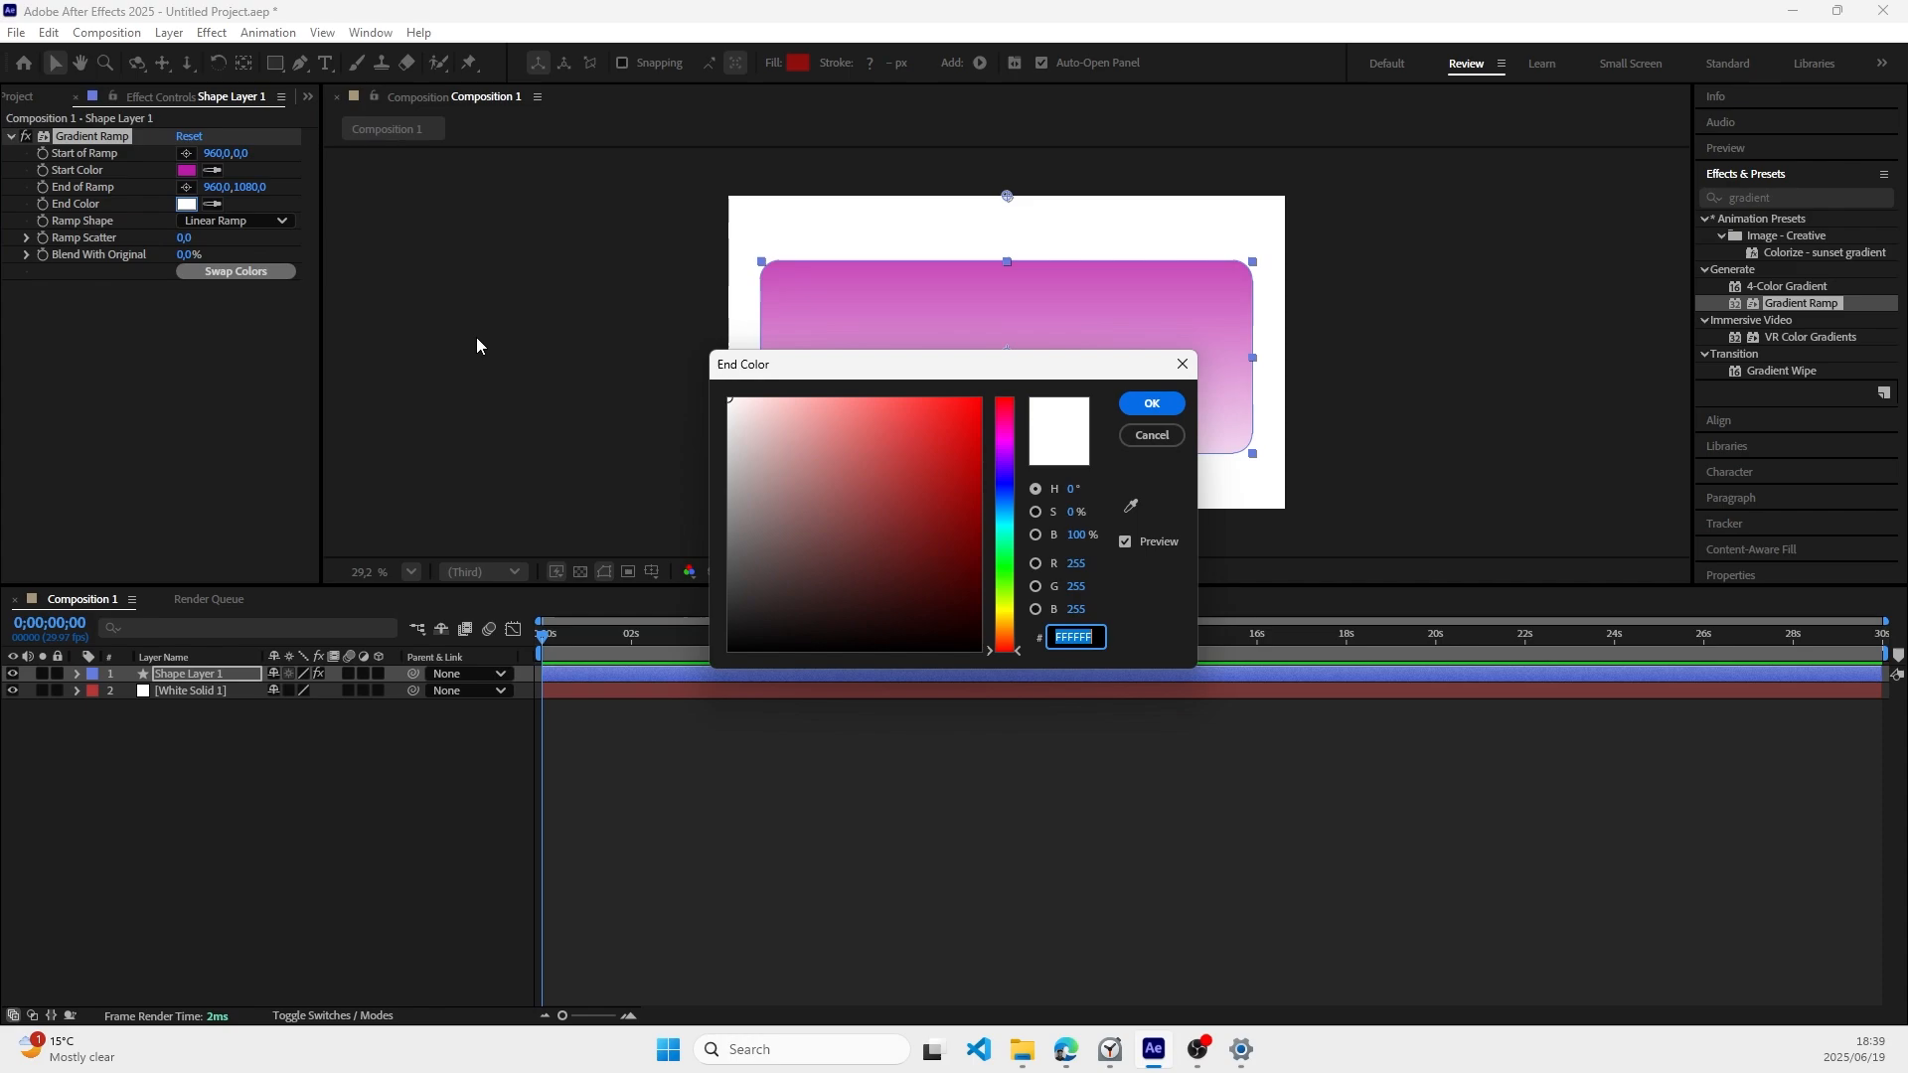
{"action": "left_click", "coordinate": [895, 491]}
{"action": "mouse_move", "coordinate": [873, 524]}
{"action": "left_mouse_down"}
{"action": "mouse_move", "coordinate": [771, 622]}
{"action": "mouse_move", "coordinate": [800, 603]}
{"action": "left_mouse_up"}
{"action": "left_click", "coordinate": [1005, 443]}
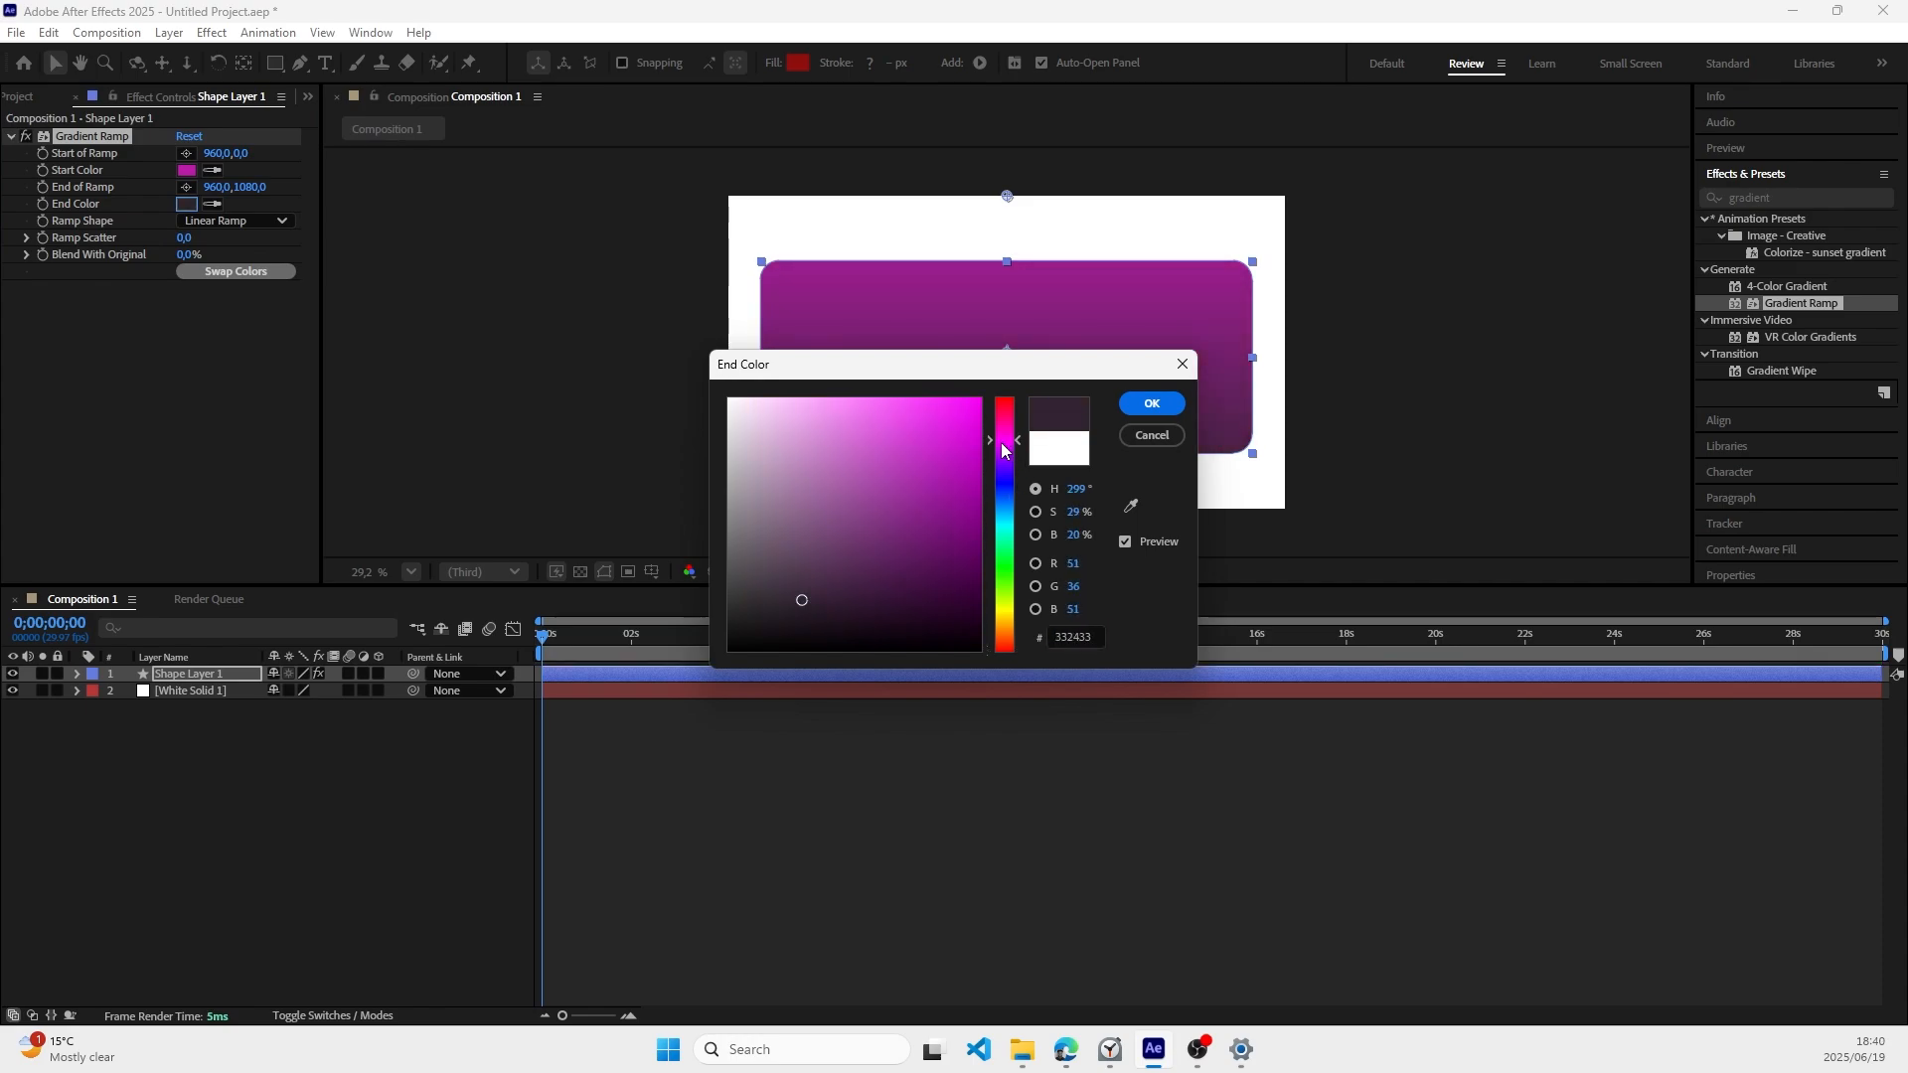
{"action": "left_click", "coordinate": [1151, 403]}
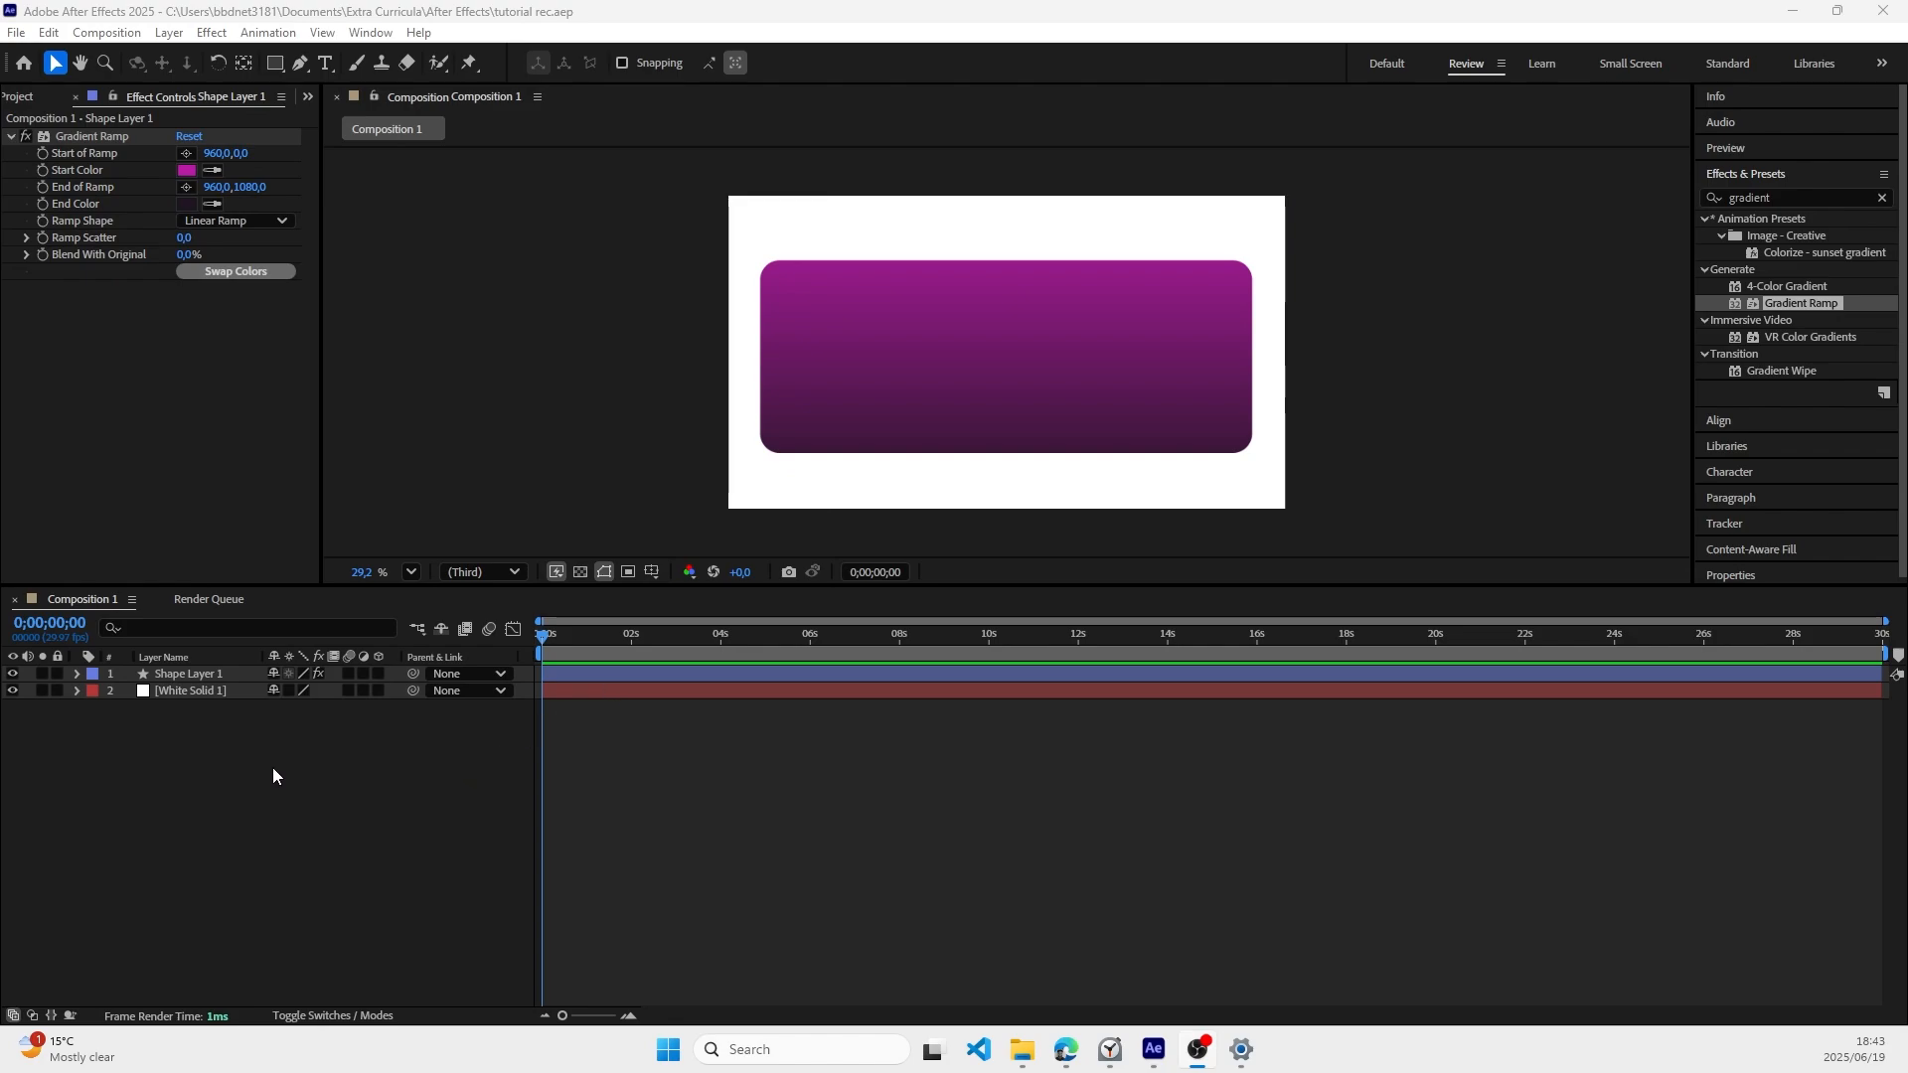
Step: Add a second shape layer and draw a small red rectangle inside the gradient card near its upper-left corner
{"action": "right_click", "coordinate": [249, 750]}
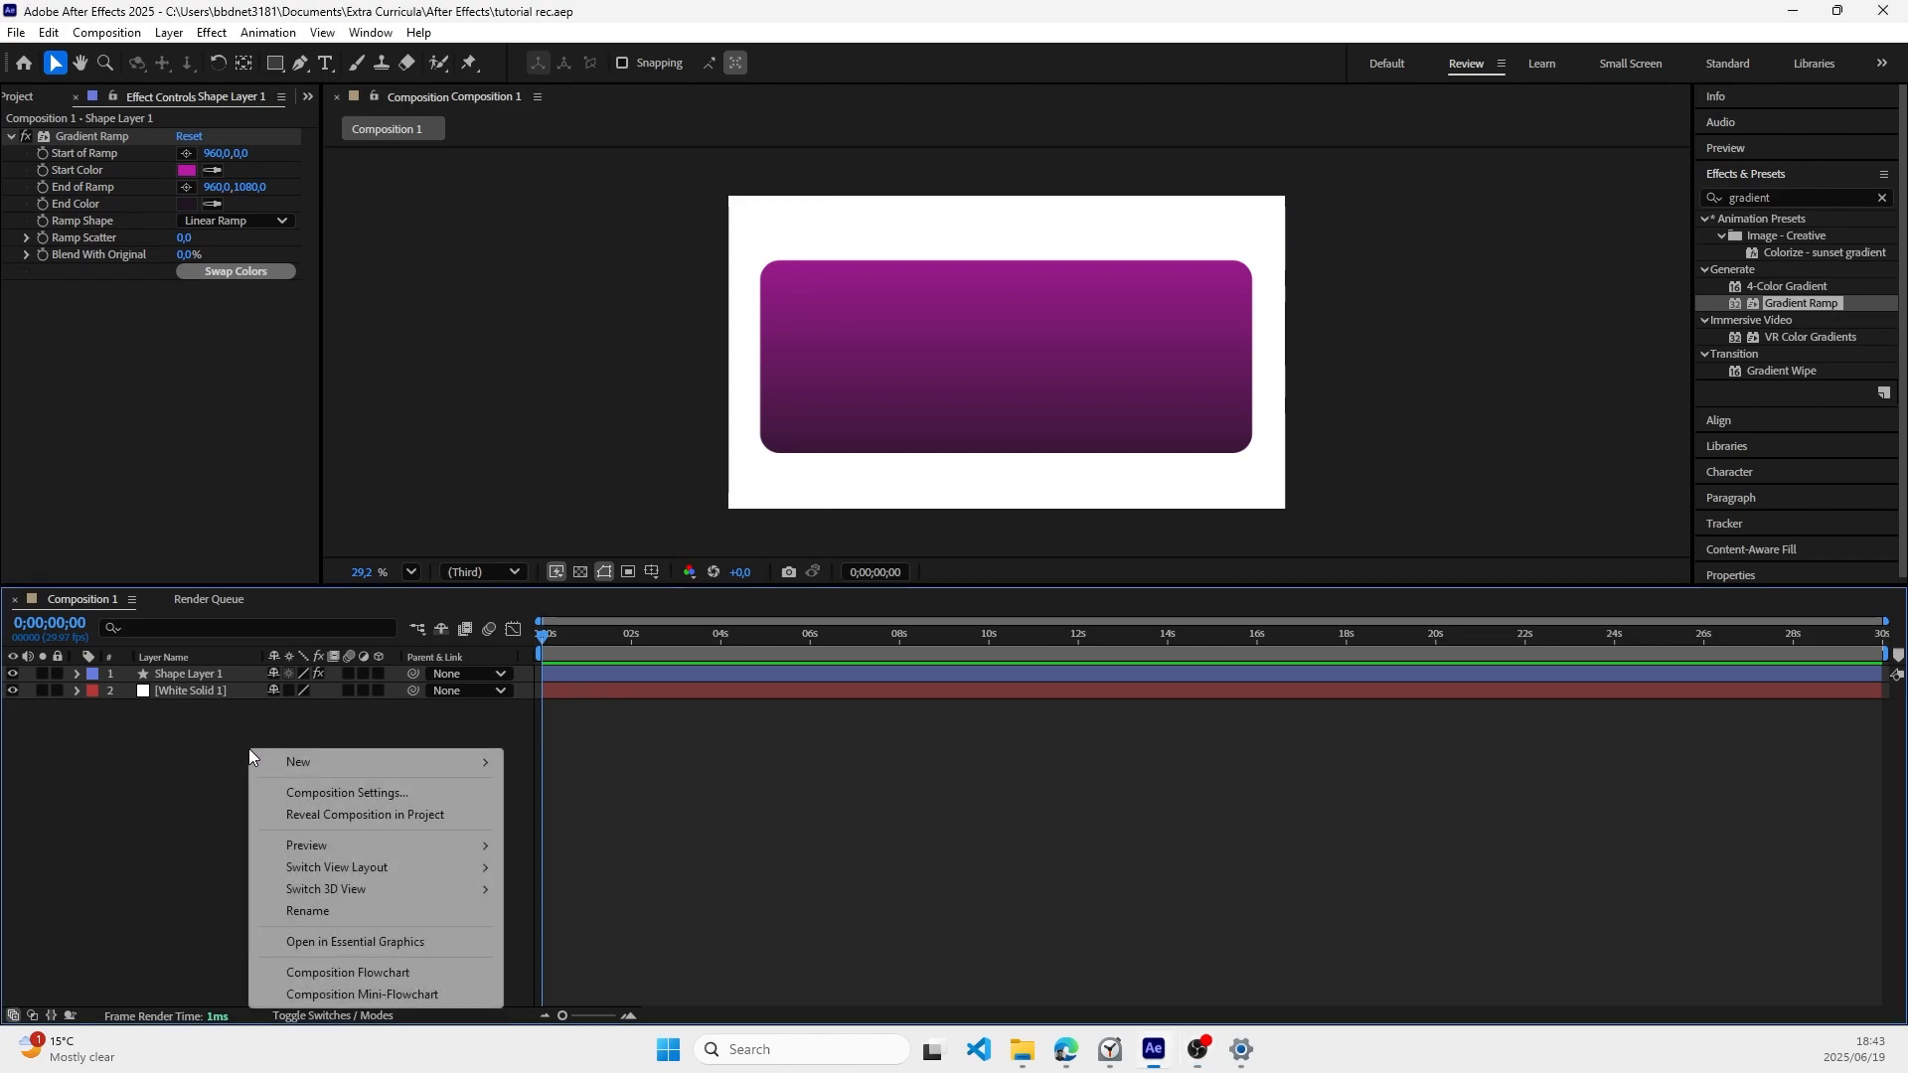
{"action": "mouse_move", "coordinate": [424, 774]}
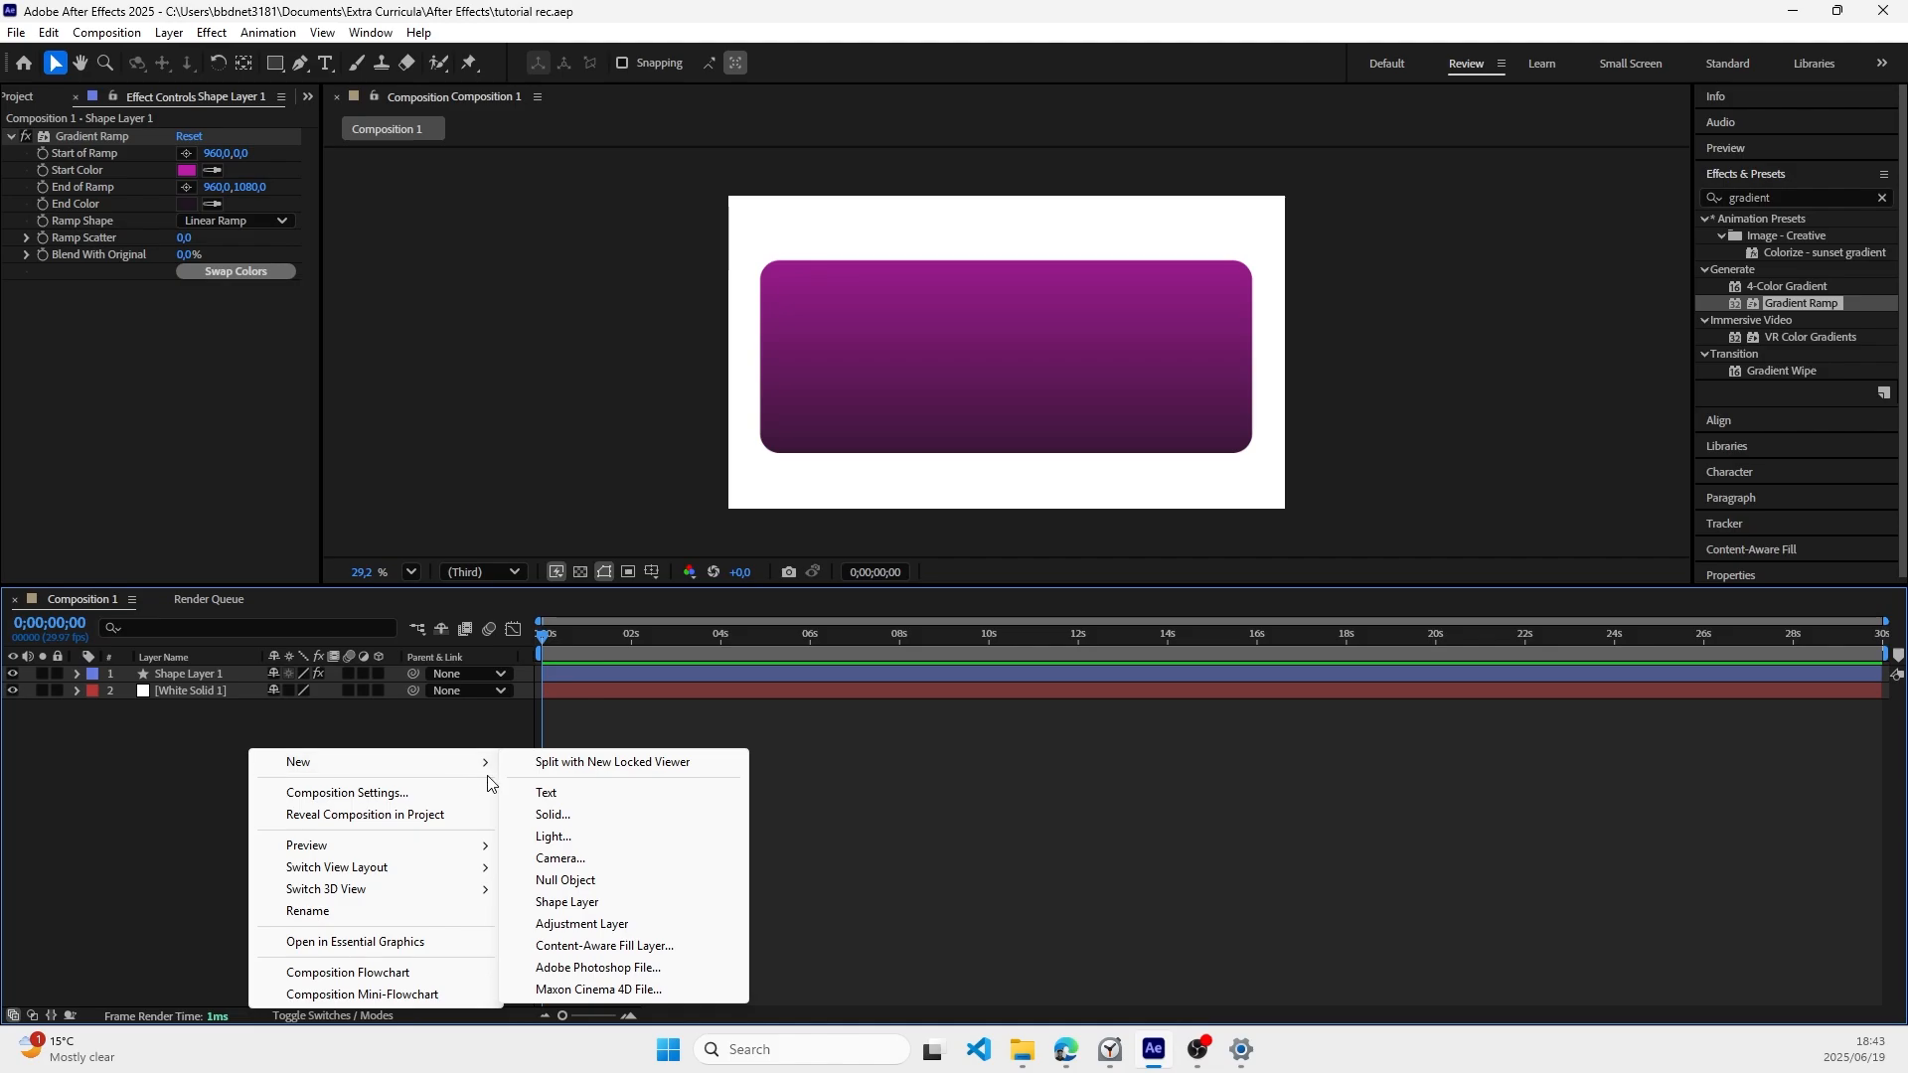
{"action": "left_click", "coordinate": [569, 904]}
{"action": "key", "text": "q"}
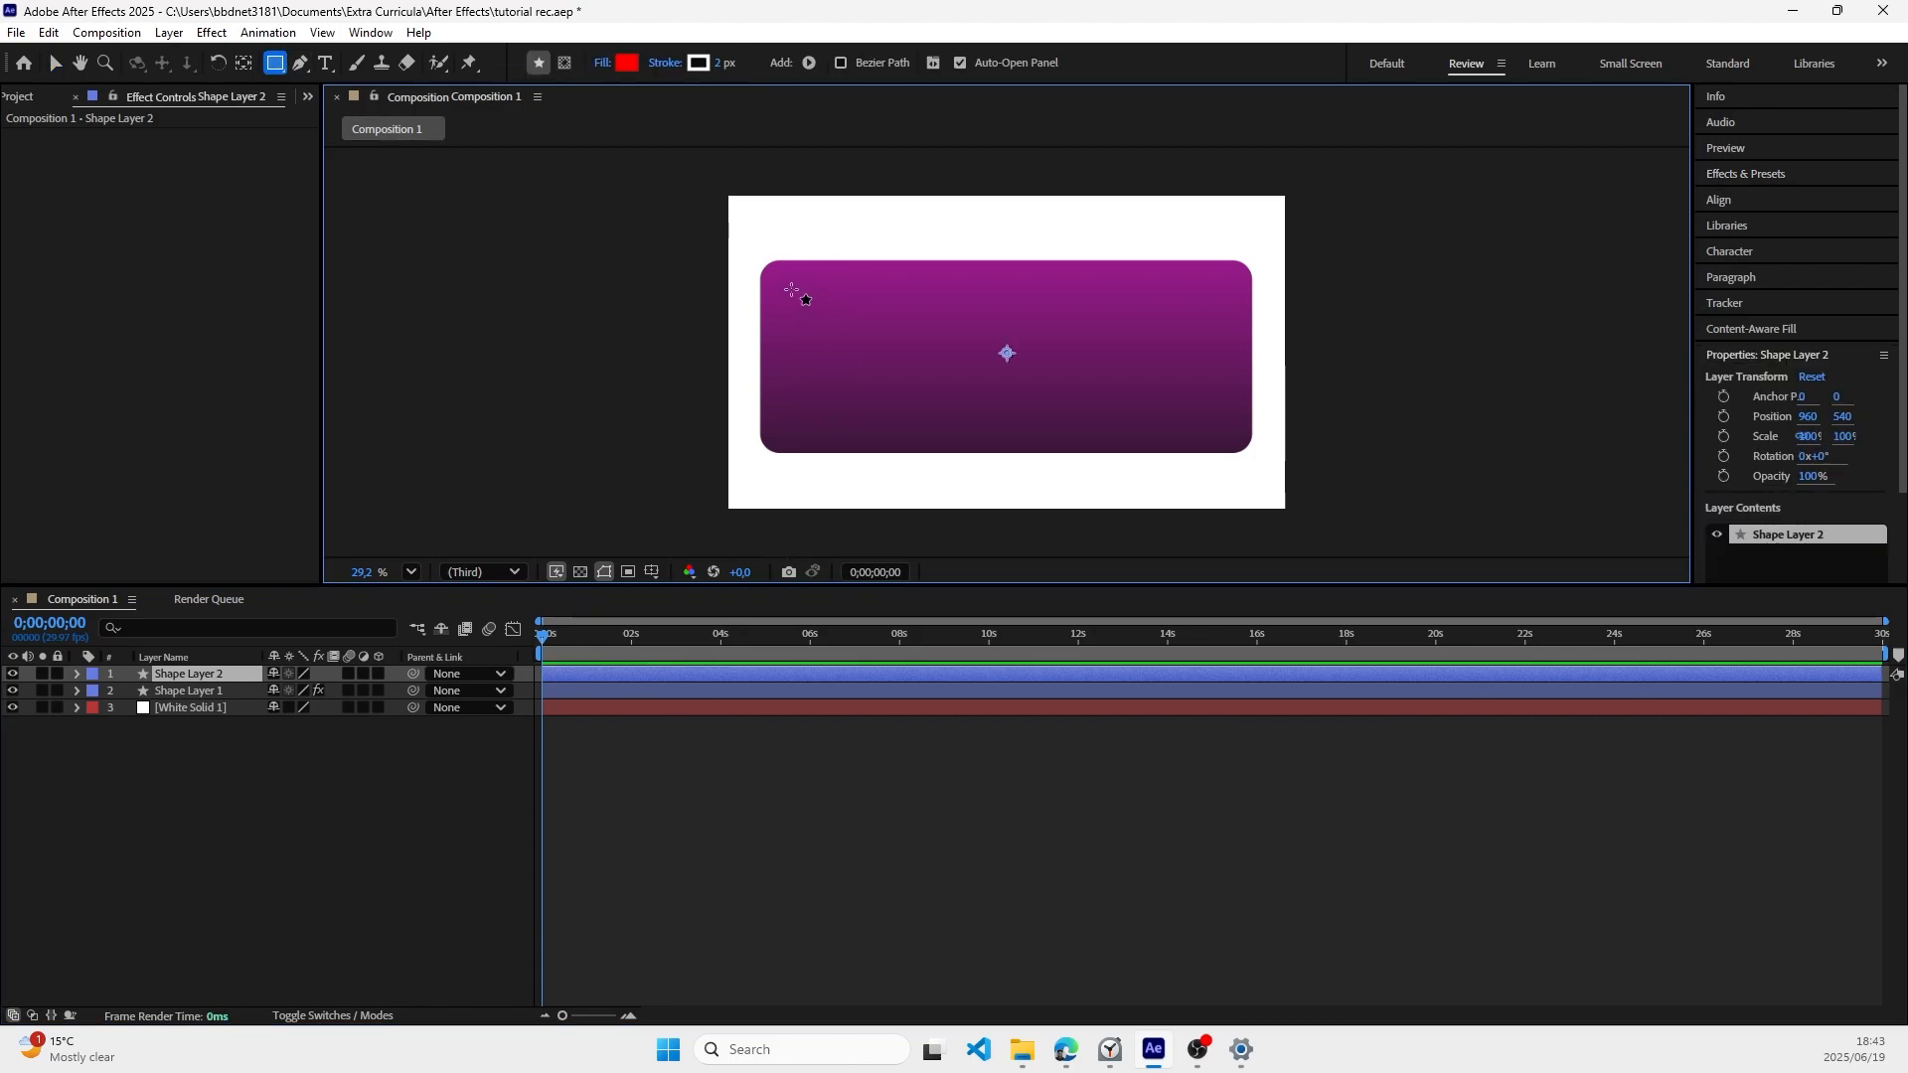
{"action": "mouse_move", "coordinate": [791, 289]}
{"action": "left_mouse_down"}
{"action": "mouse_move", "coordinate": [858, 334]}
{"action": "mouse_move", "coordinate": [902, 335]}
{"action": "left_mouse_up"}
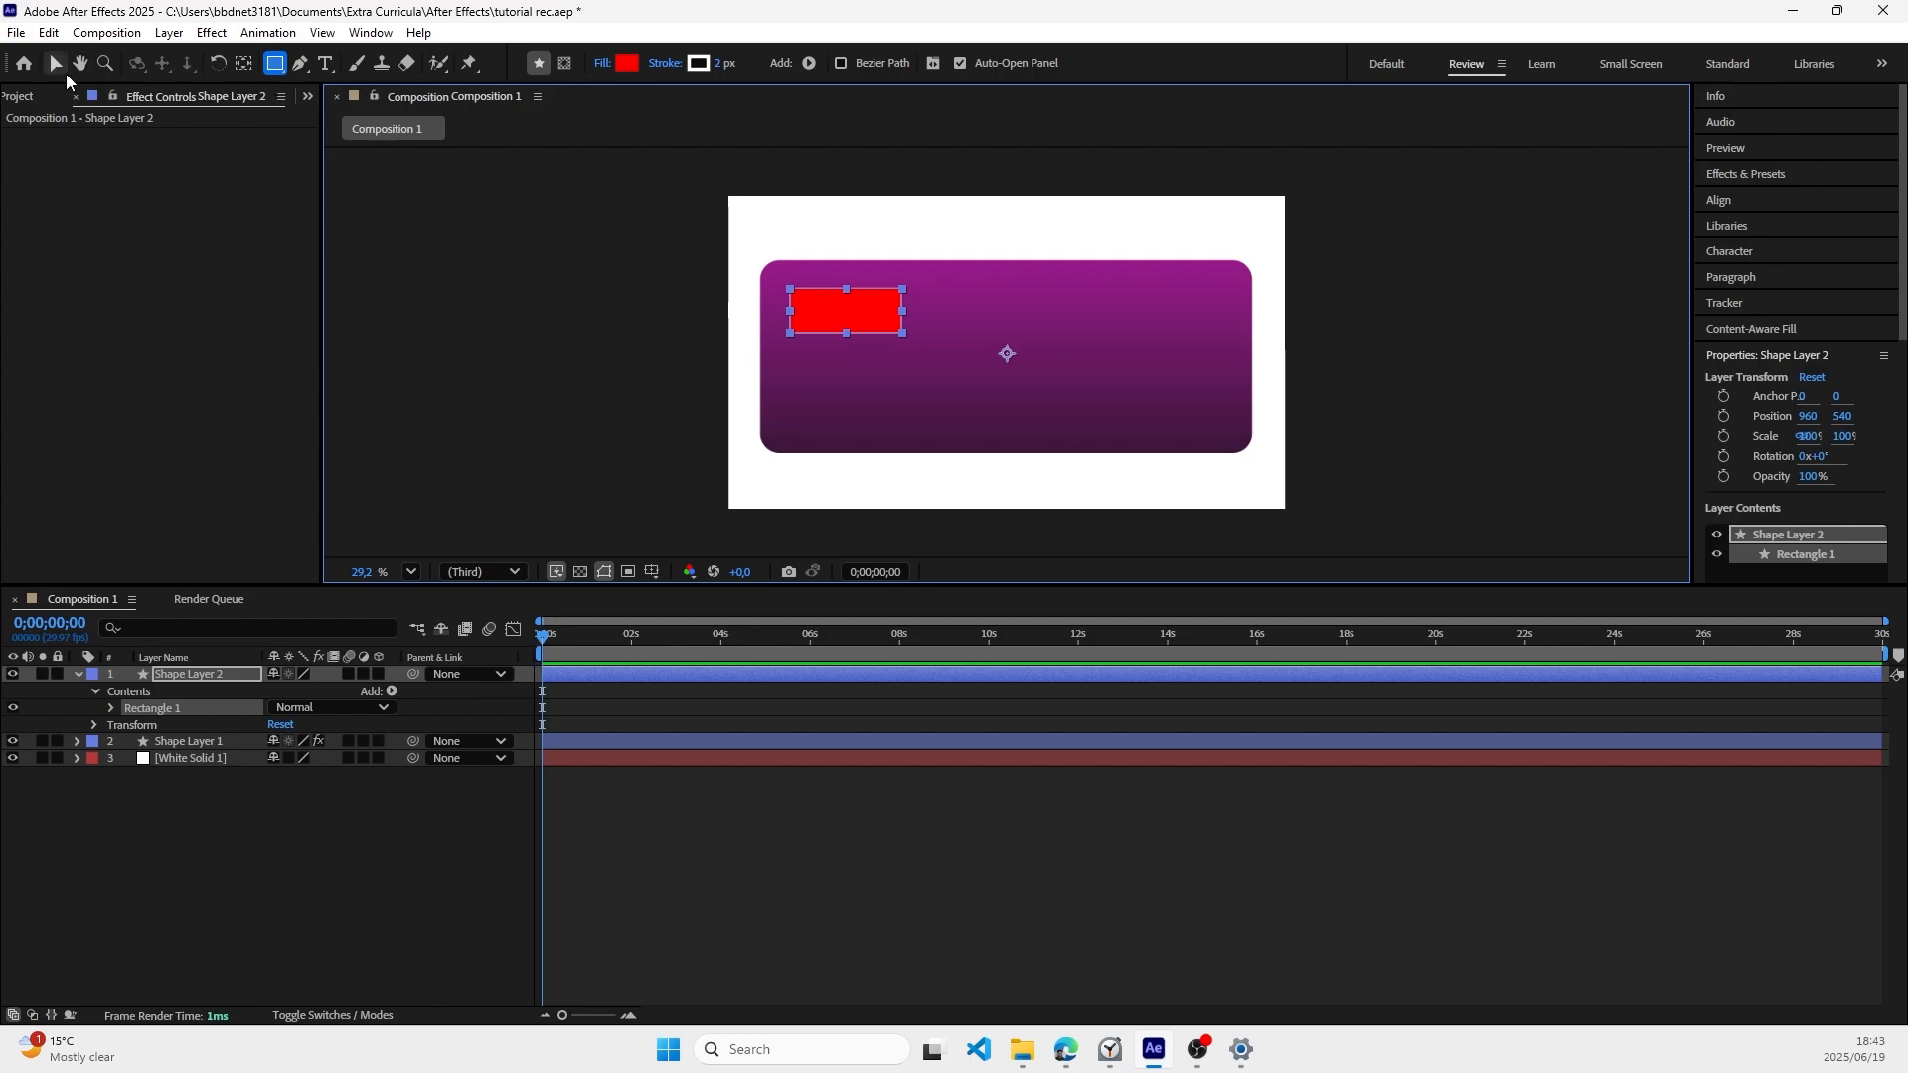
{"action": "left_click", "coordinate": [61, 68]}
Step: Delete the stroke from the small red rectangle in Shape Layer 2
{"action": "left_click", "coordinate": [78, 675]}
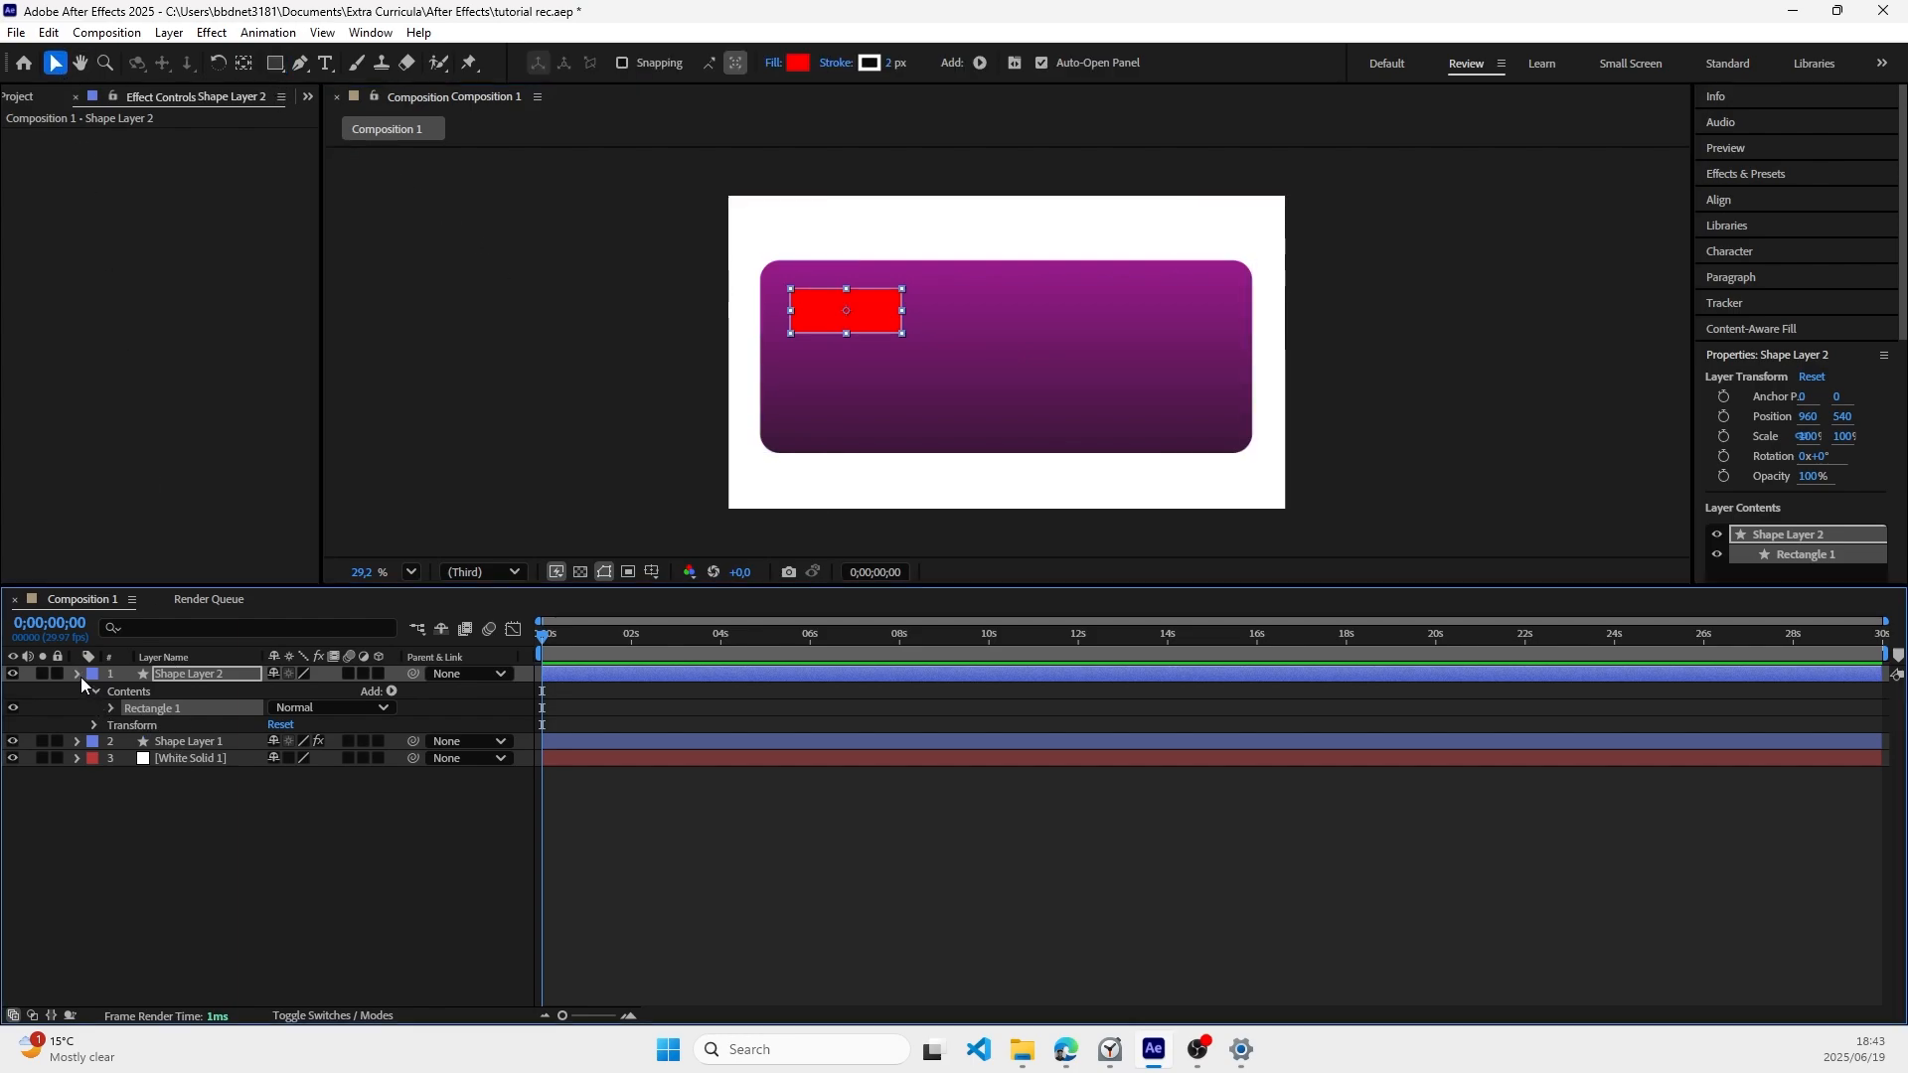
{"action": "left_click", "coordinate": [80, 677]}
{"action": "left_click", "coordinate": [110, 708]}
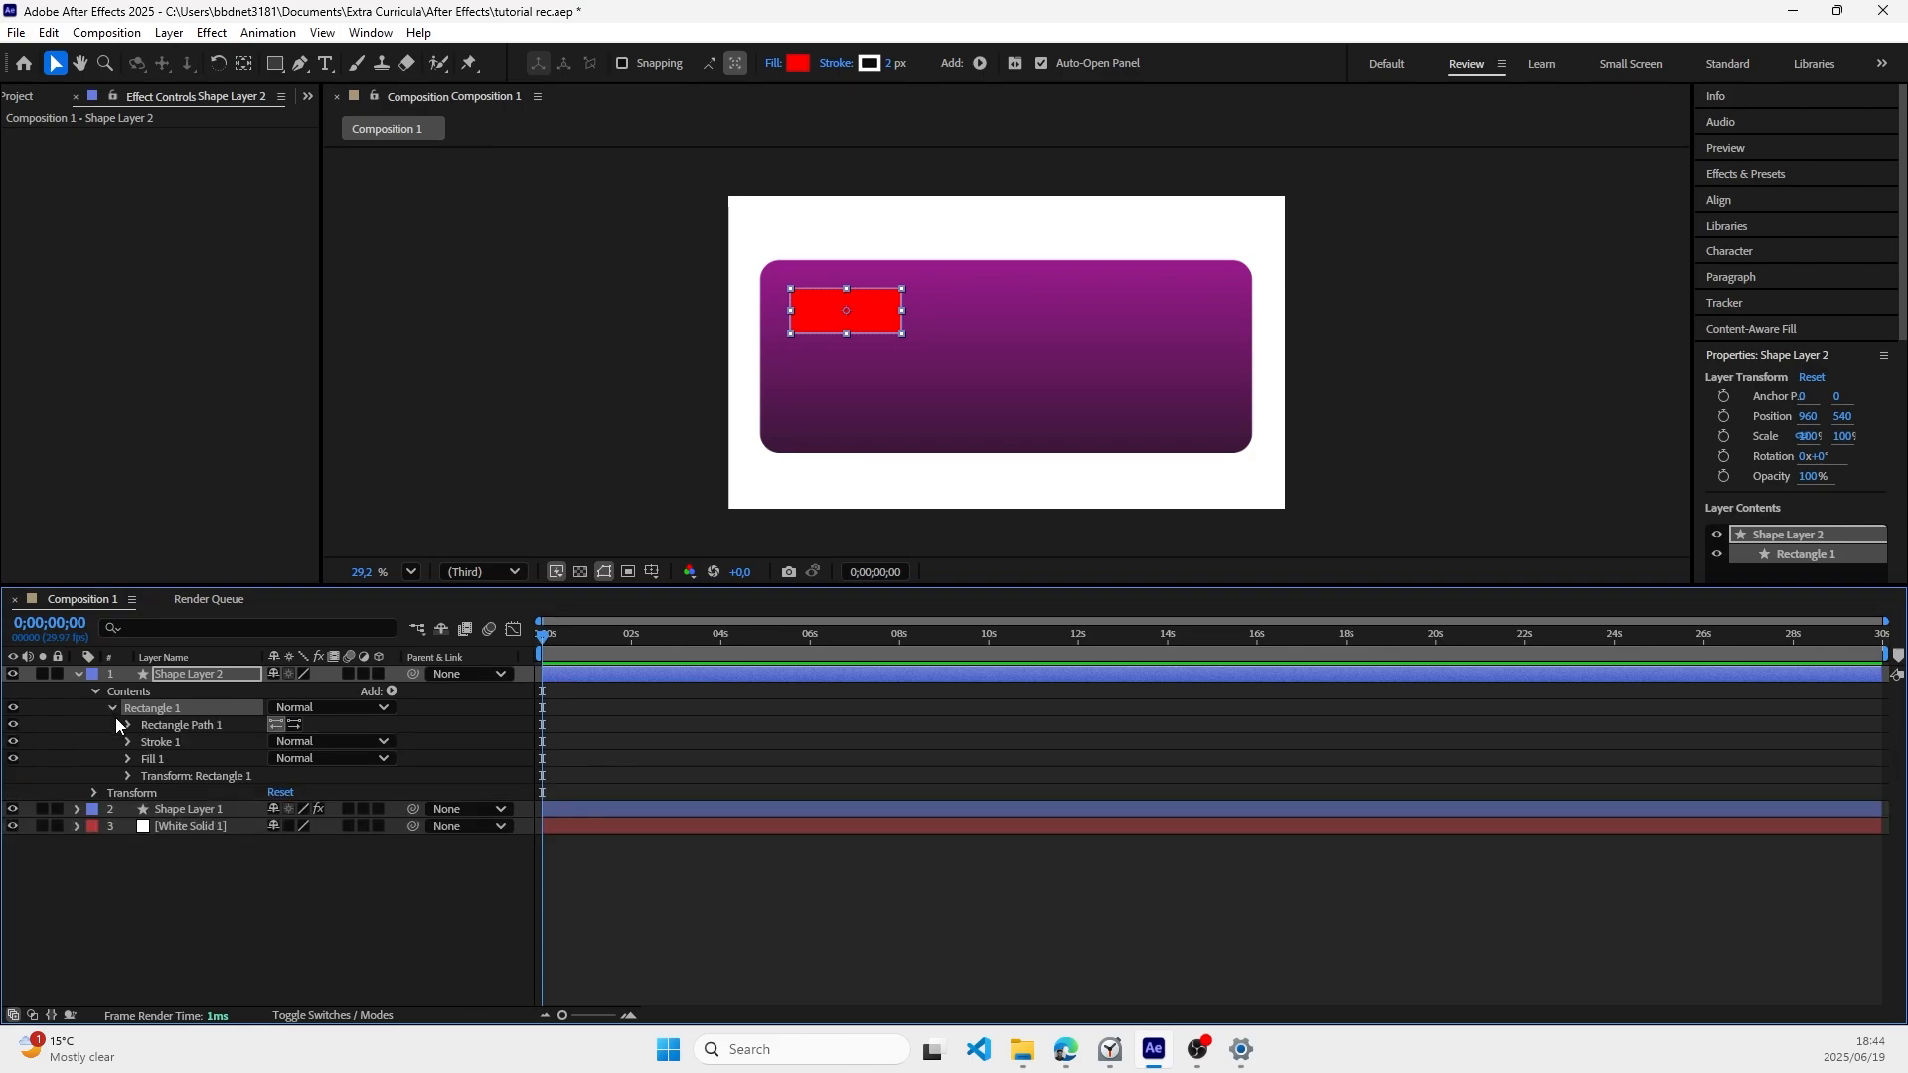
{"action": "left_click", "coordinate": [126, 774]}
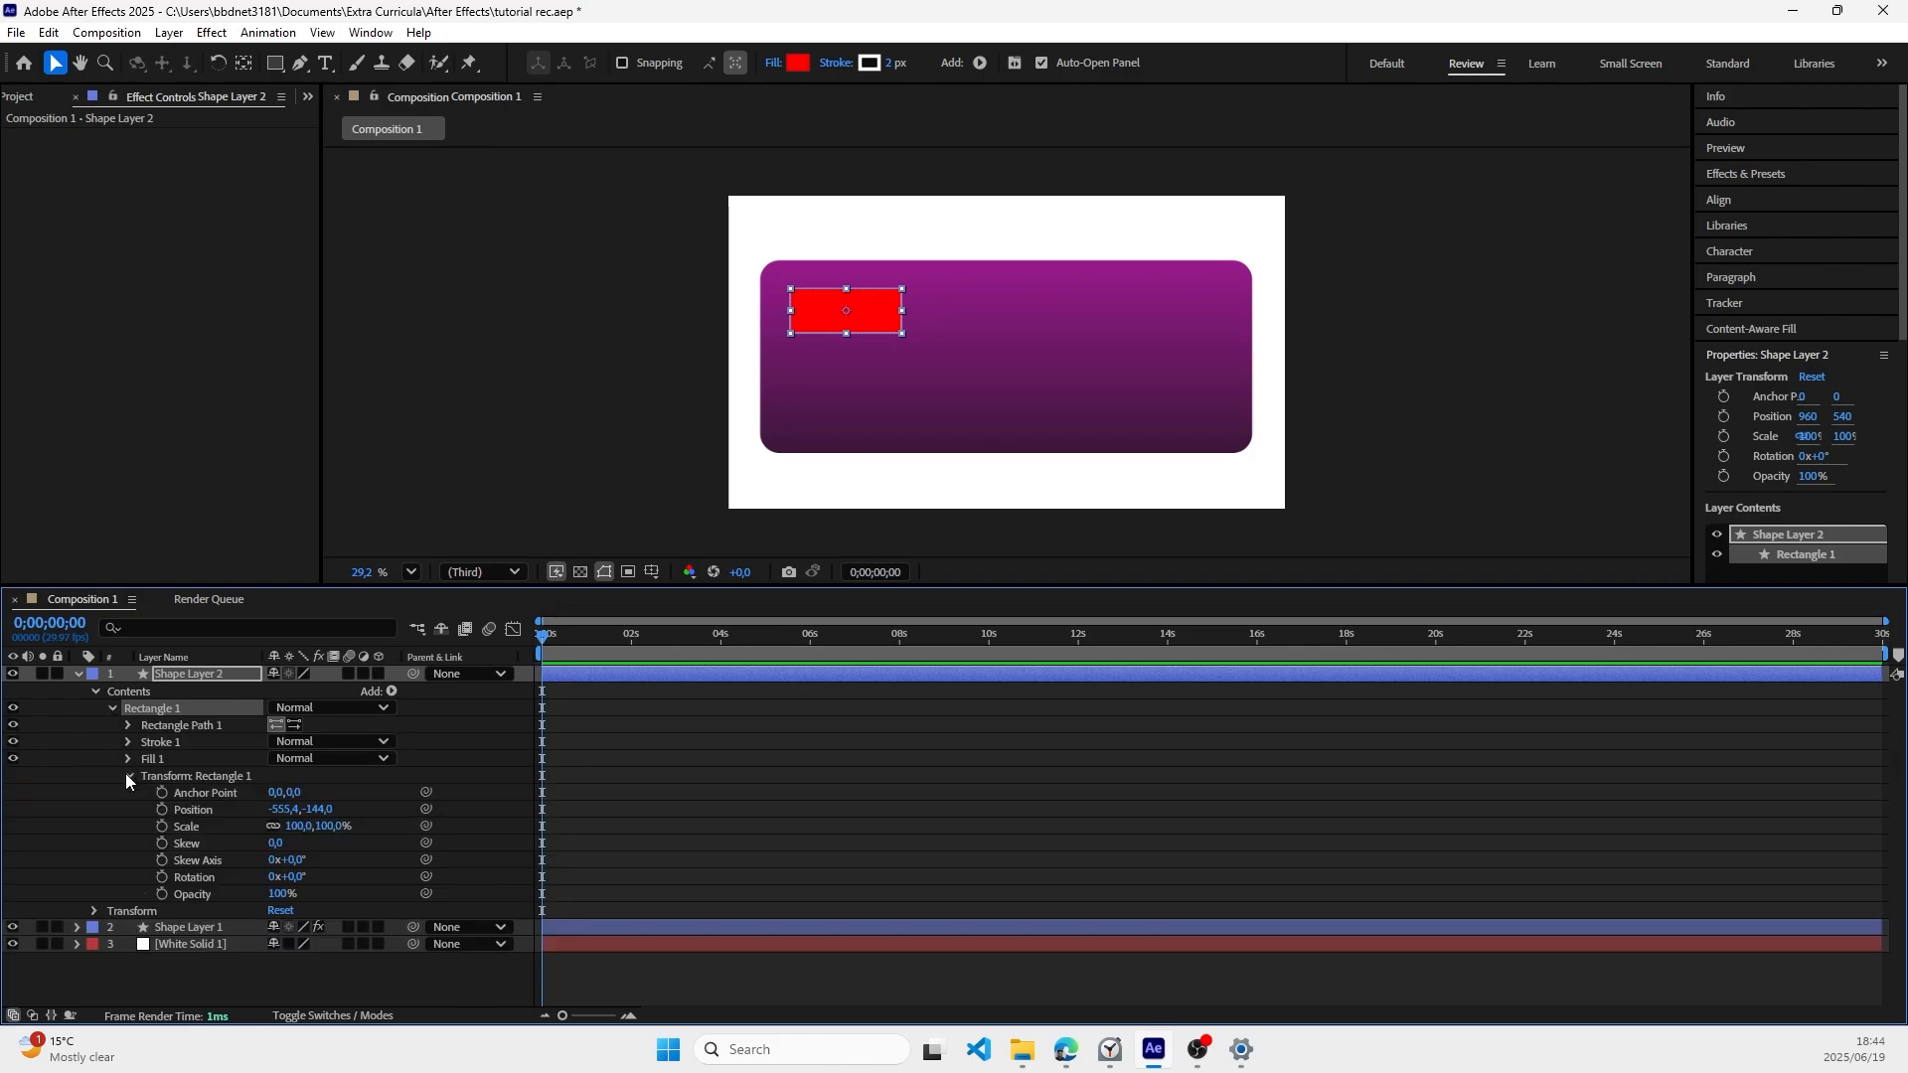
{"action": "left_click", "coordinate": [126, 774]}
{"action": "left_click", "coordinate": [170, 745]}
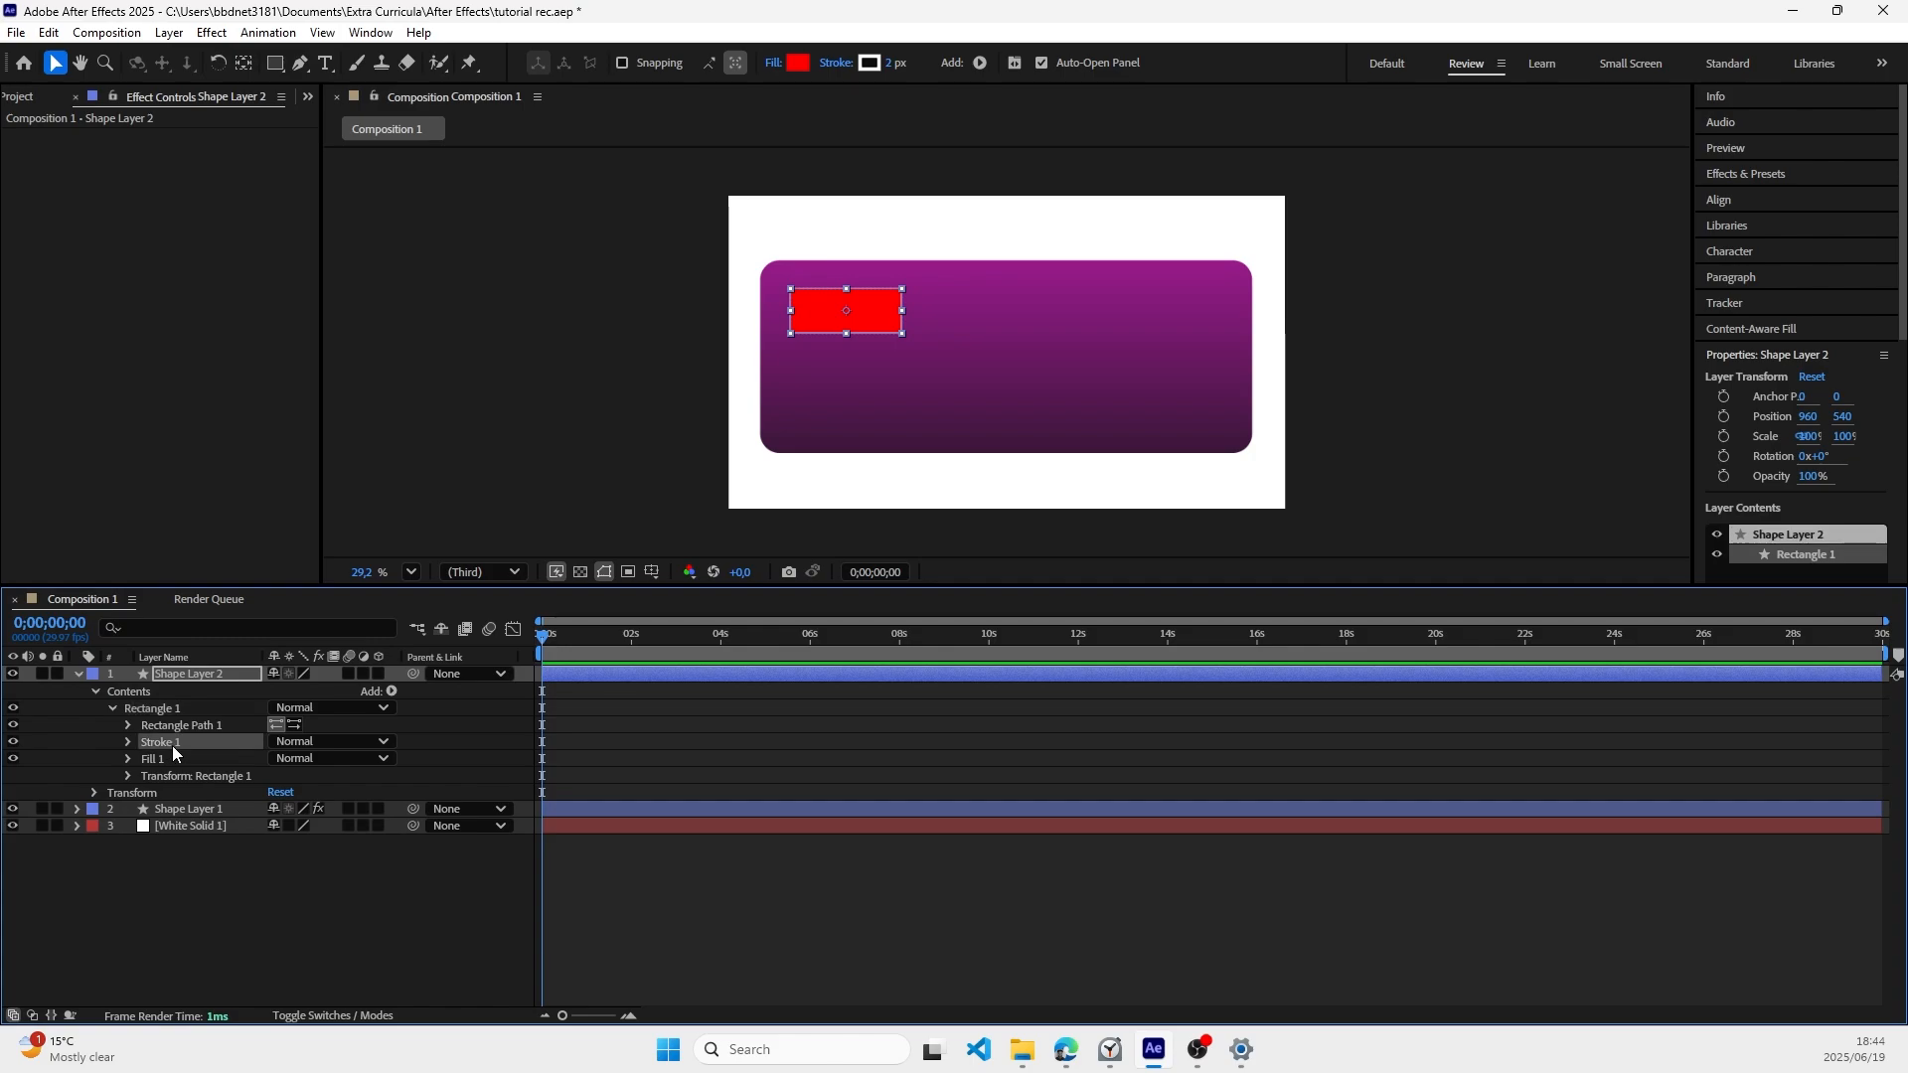
{"action": "key", "text": "Delete"}
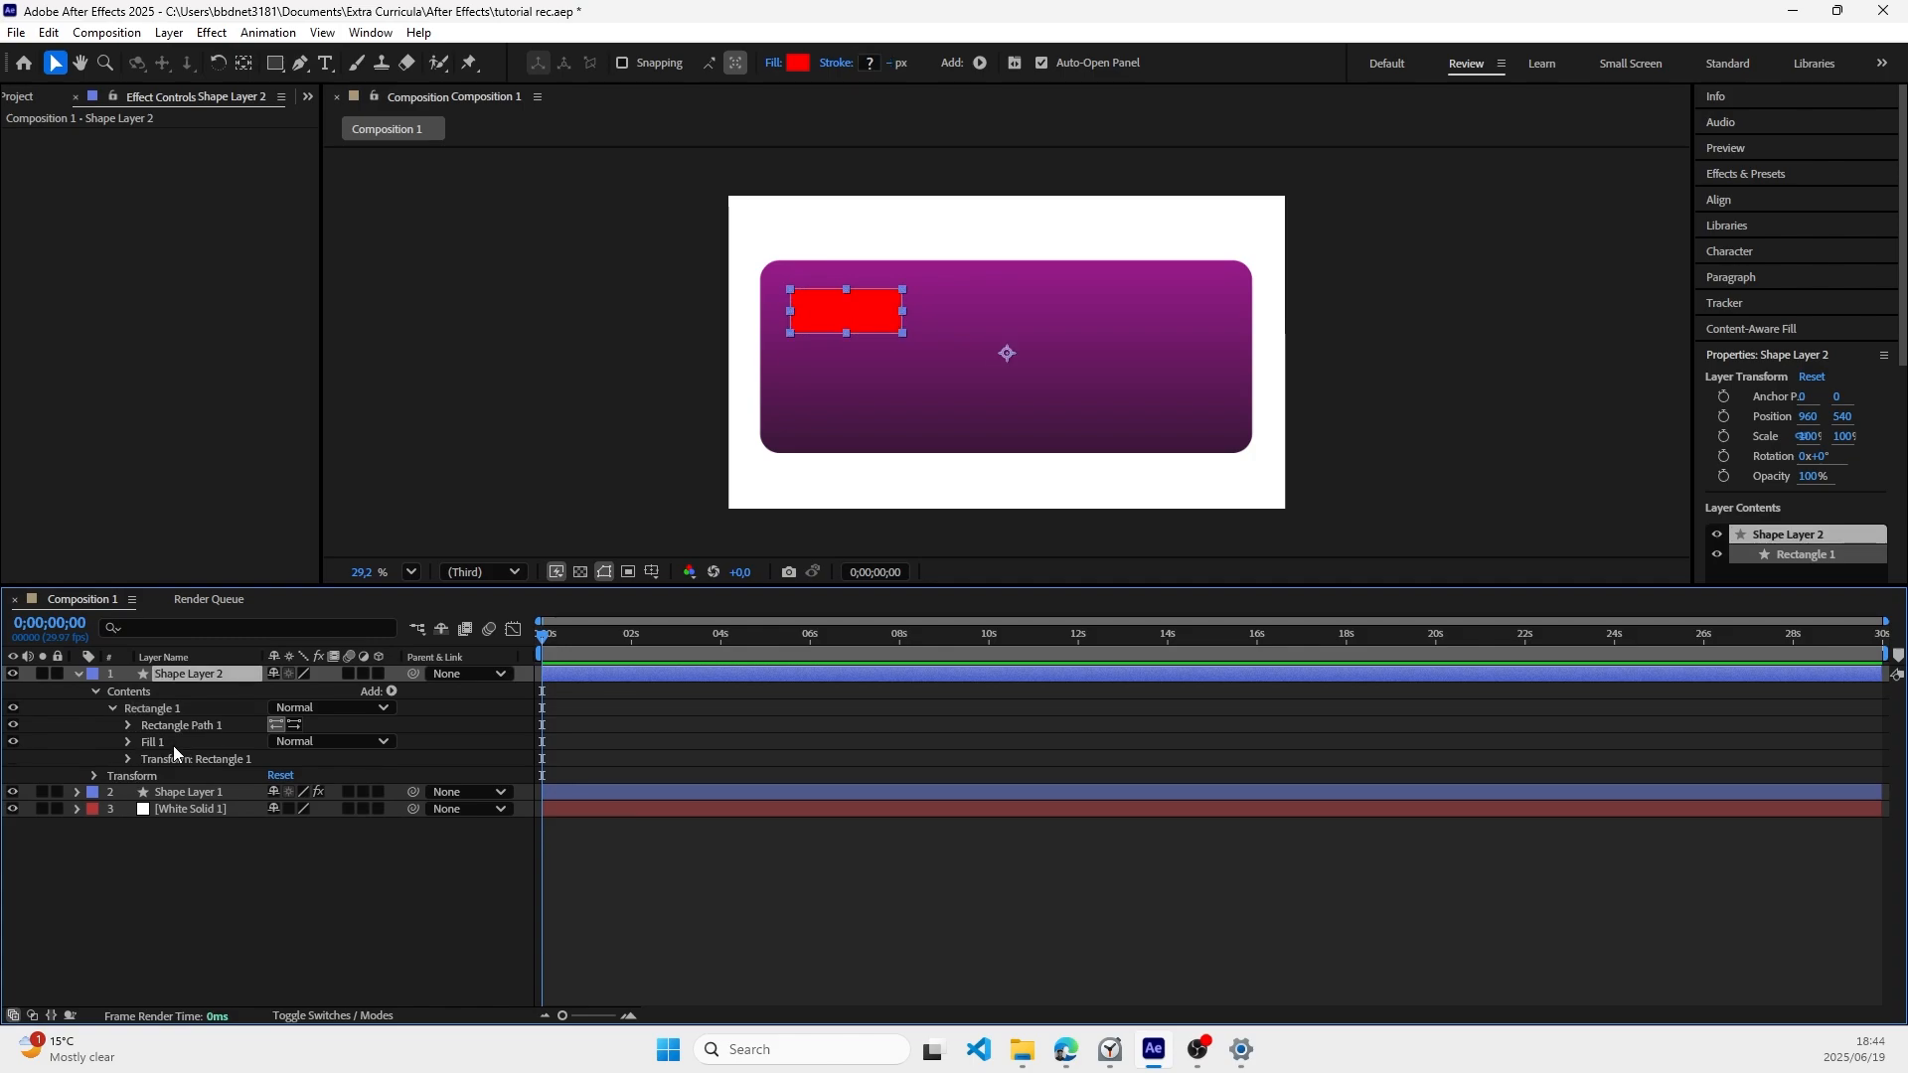
Step: Round the small red rectangle's corners by setting its path roundness to 65
{"action": "left_click", "coordinate": [126, 724]}
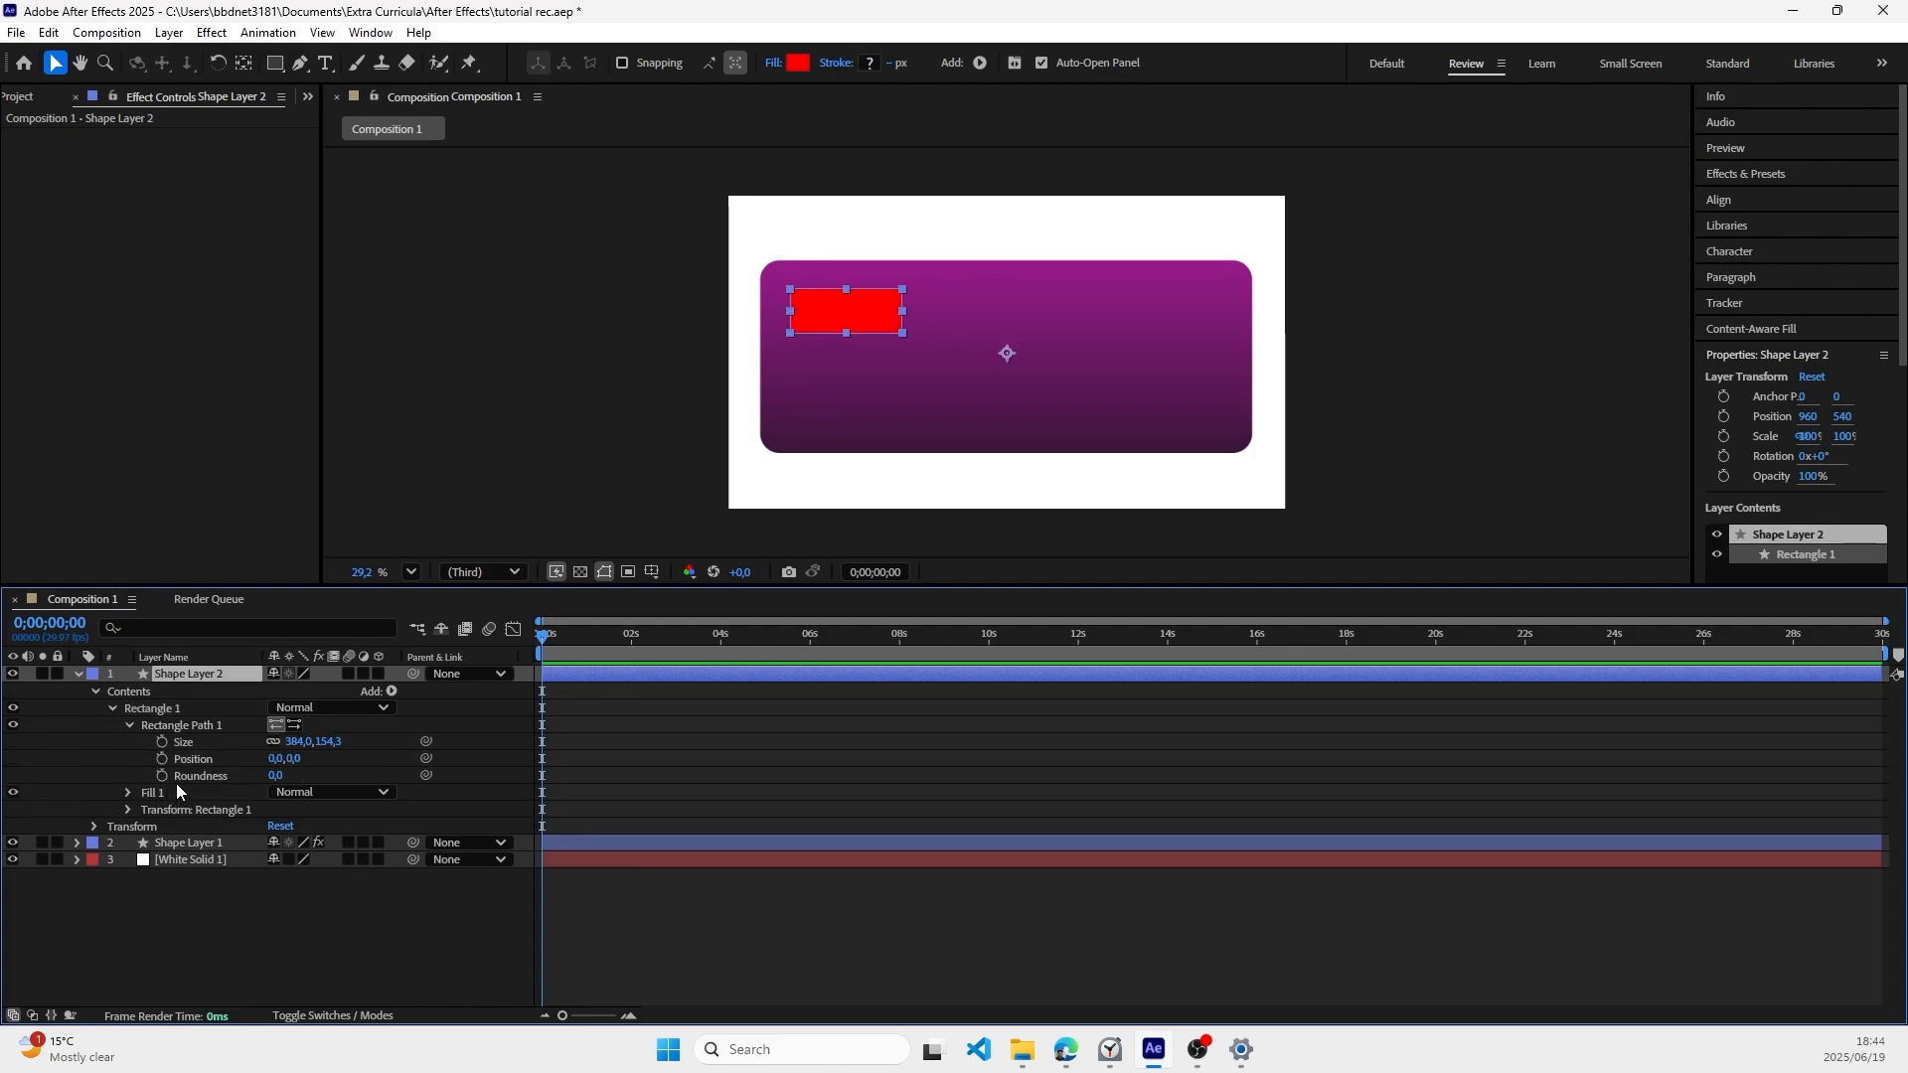
{"action": "left_click_drag", "start_coordinate": [278, 776], "coordinate": [338, 781]}
{"action": "left_click", "coordinate": [622, 397]}
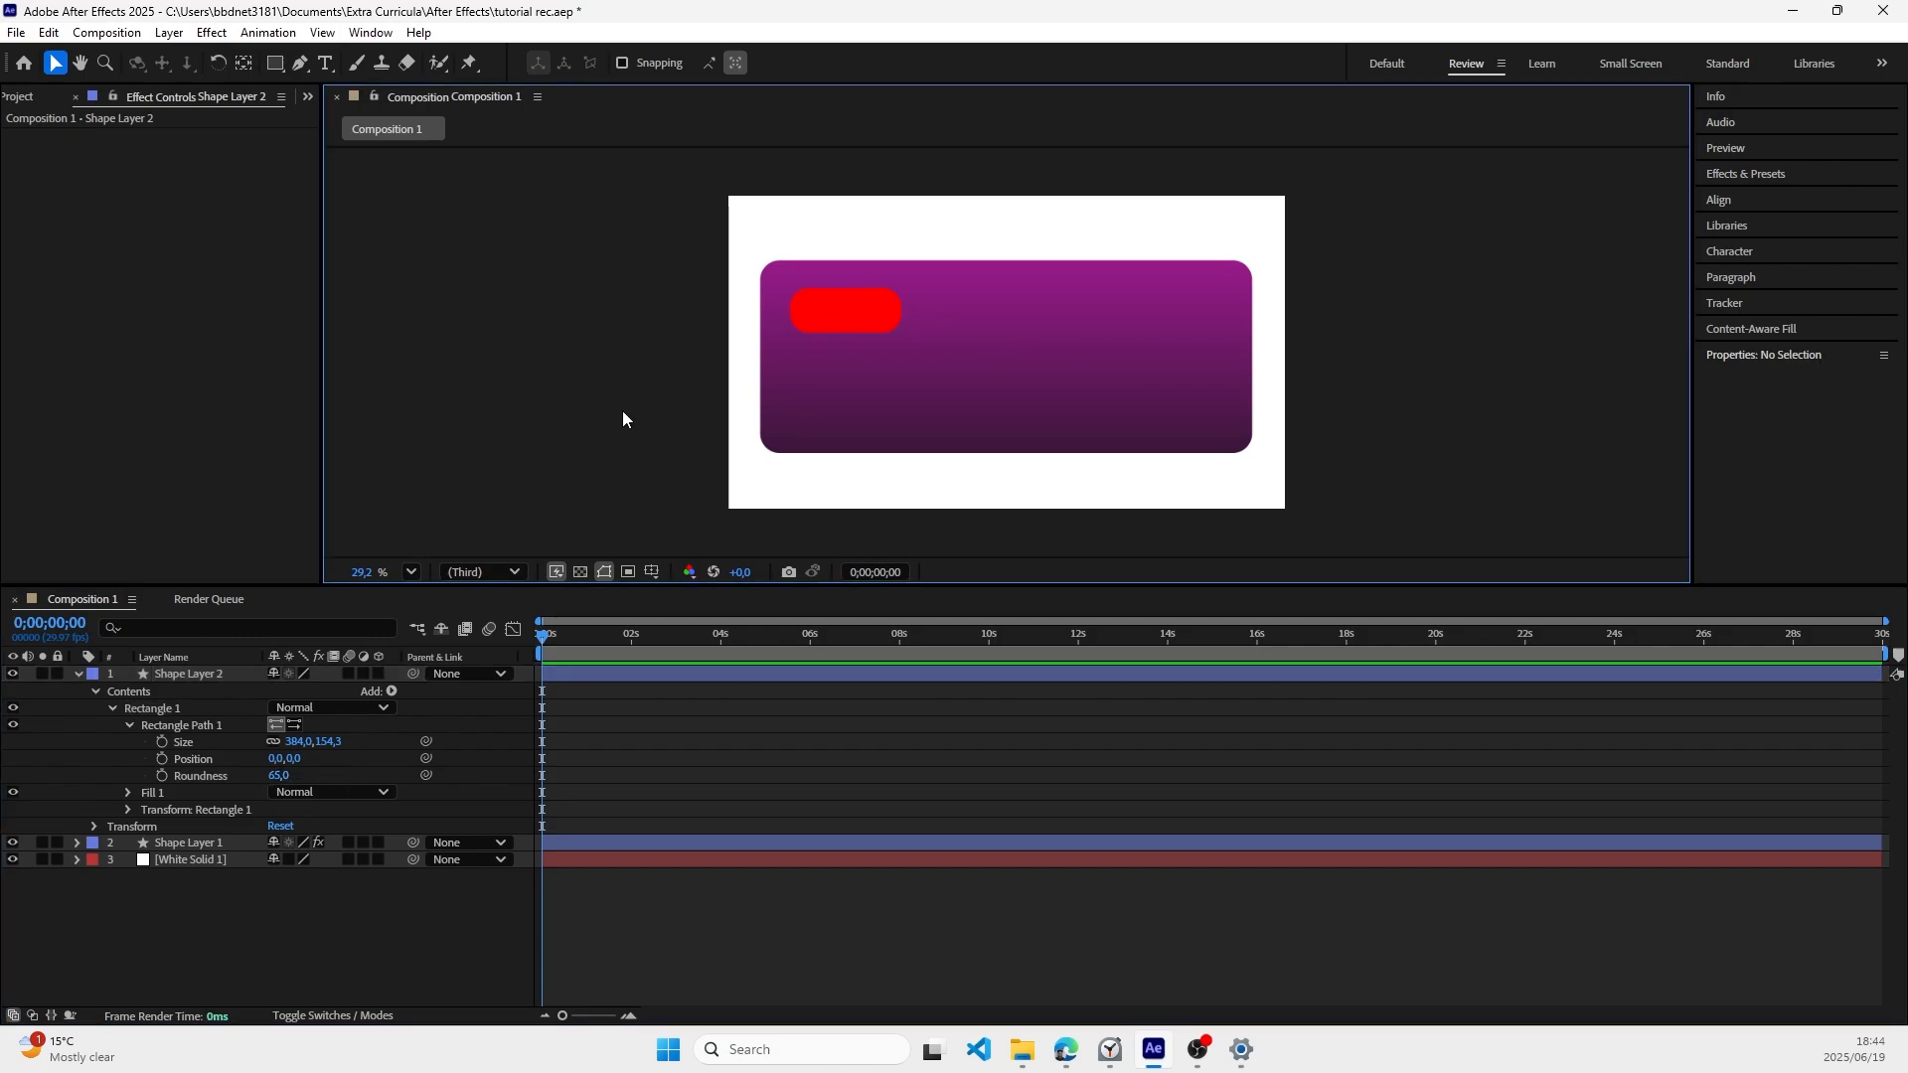
Step: Apply the 4-Color Gradient effect to the small rounded rectangle's layer, Shape Layer 2
{"action": "left_click", "coordinate": [832, 310]}
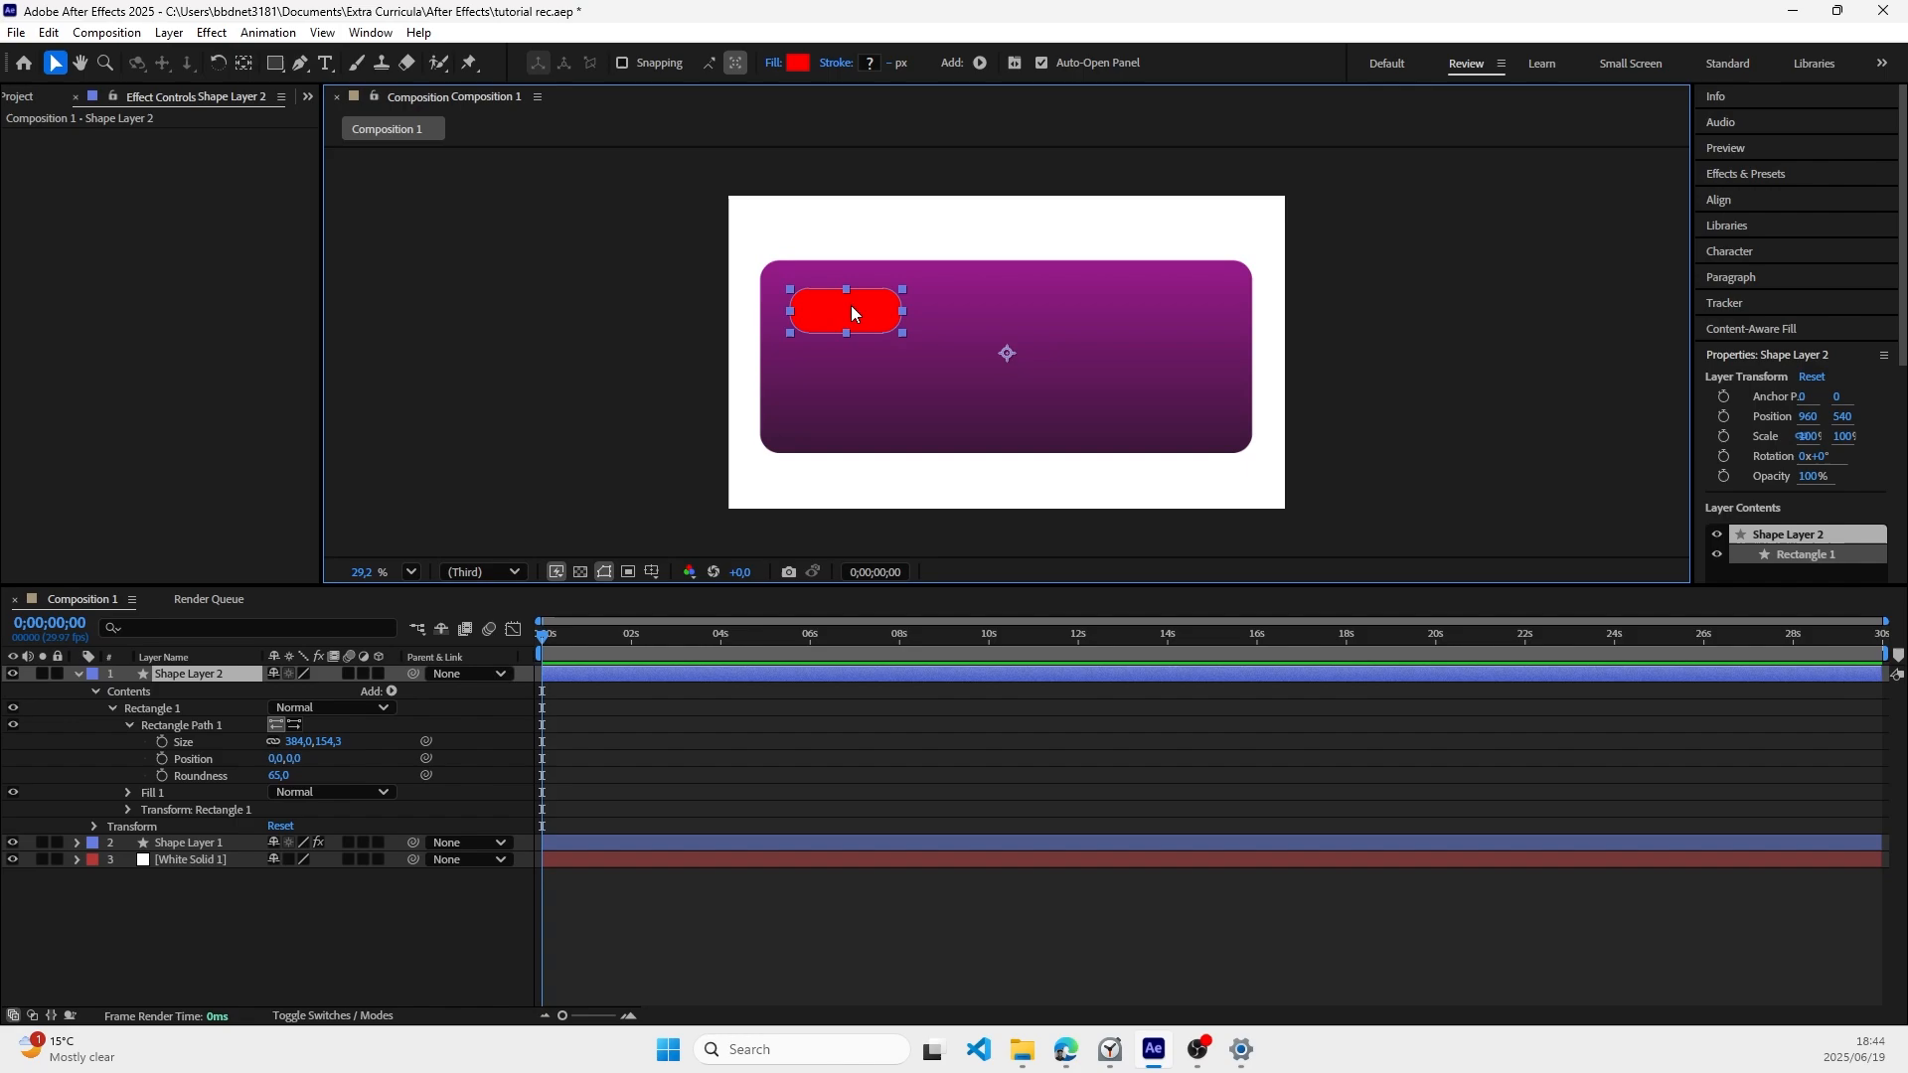
{"action": "left_click", "coordinate": [1789, 185]}
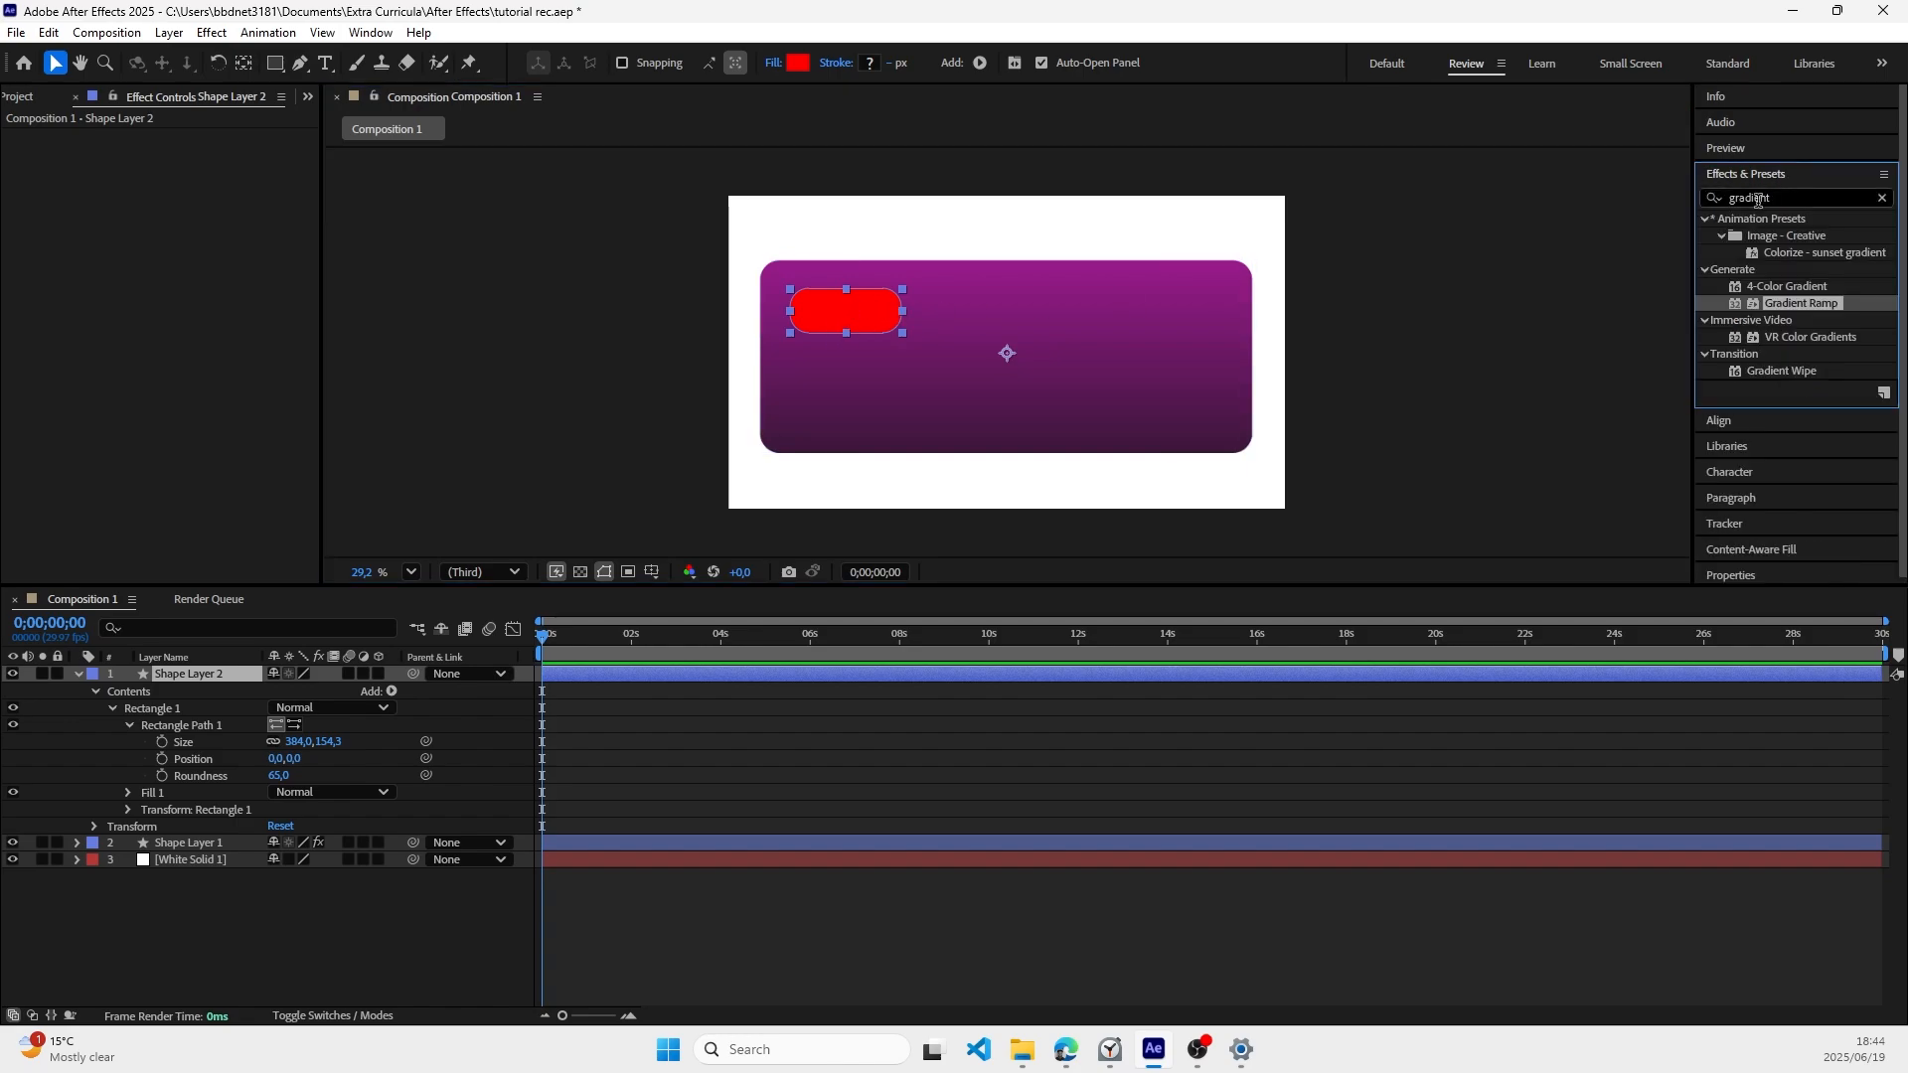
{"action": "left_click", "coordinate": [1786, 287]}
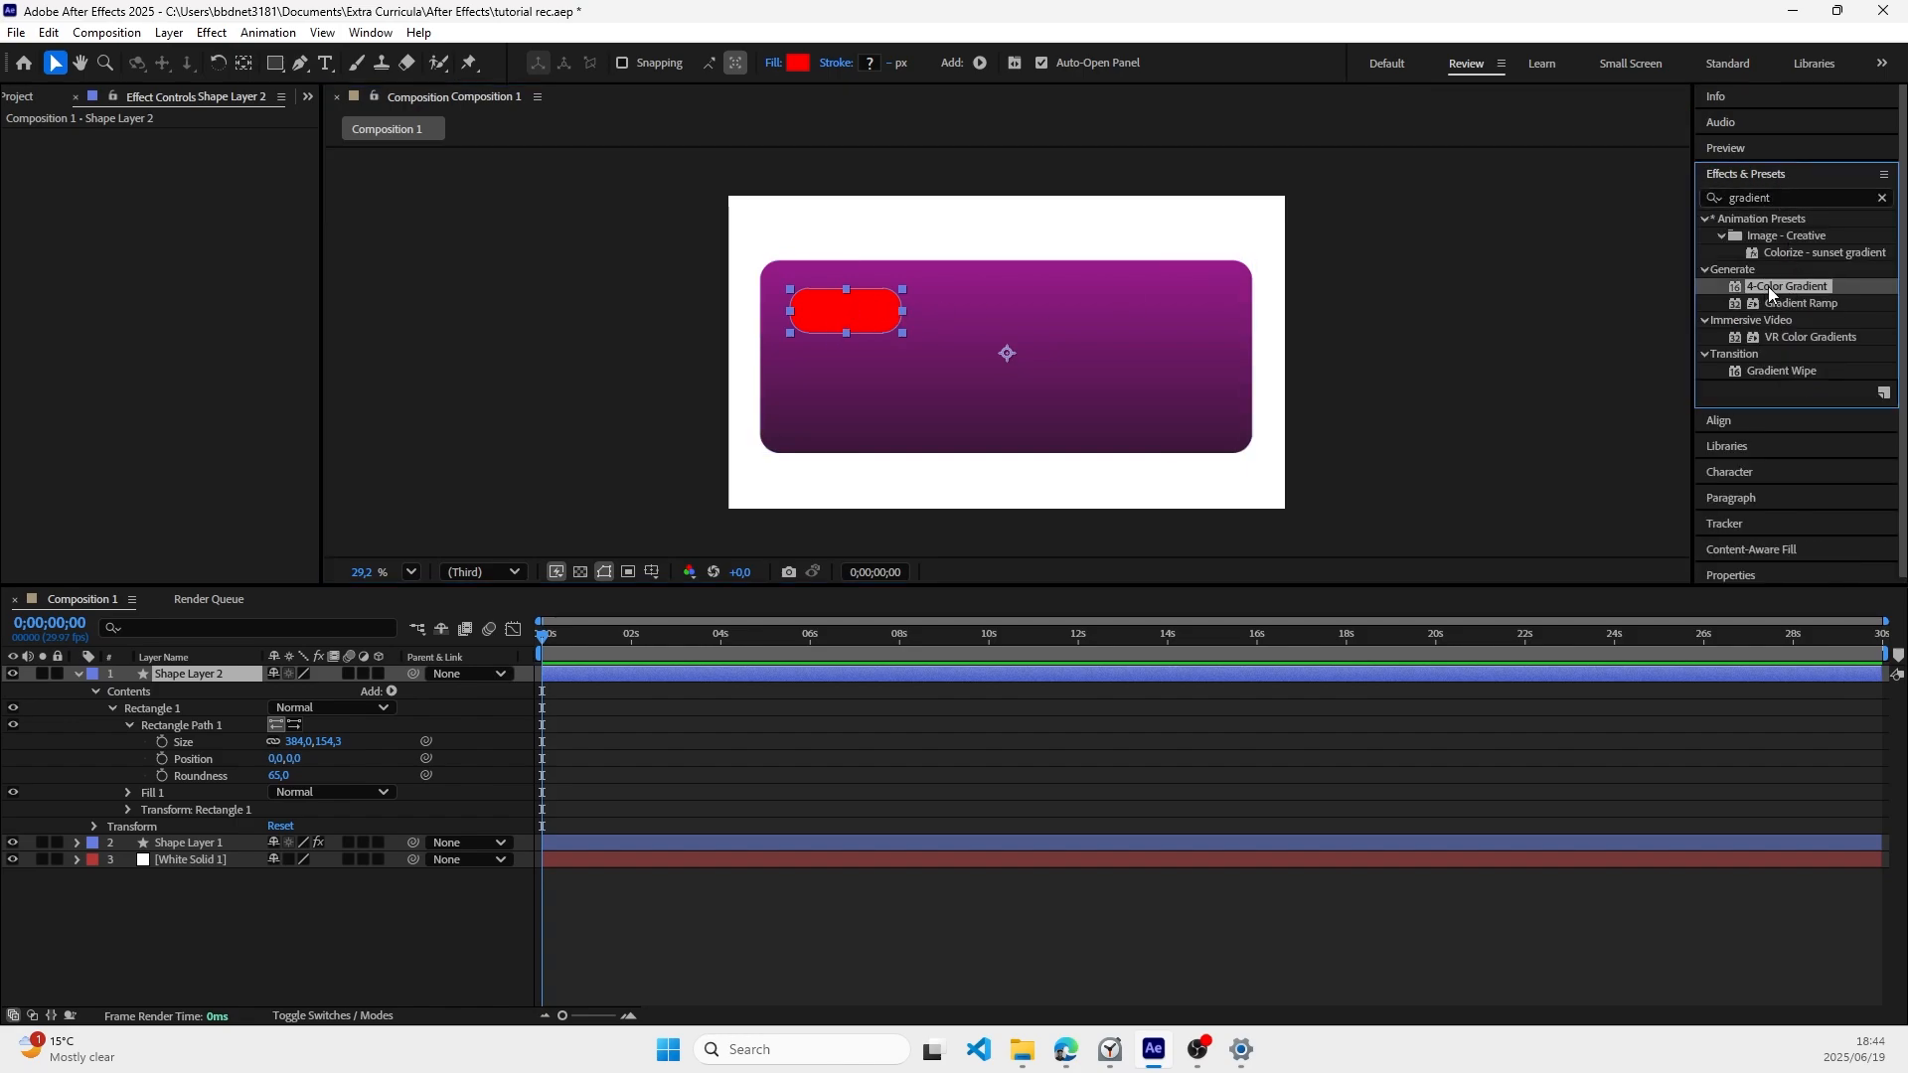
{"action": "left_click_drag", "start_coordinate": [1778, 286], "coordinate": [205, 673]}
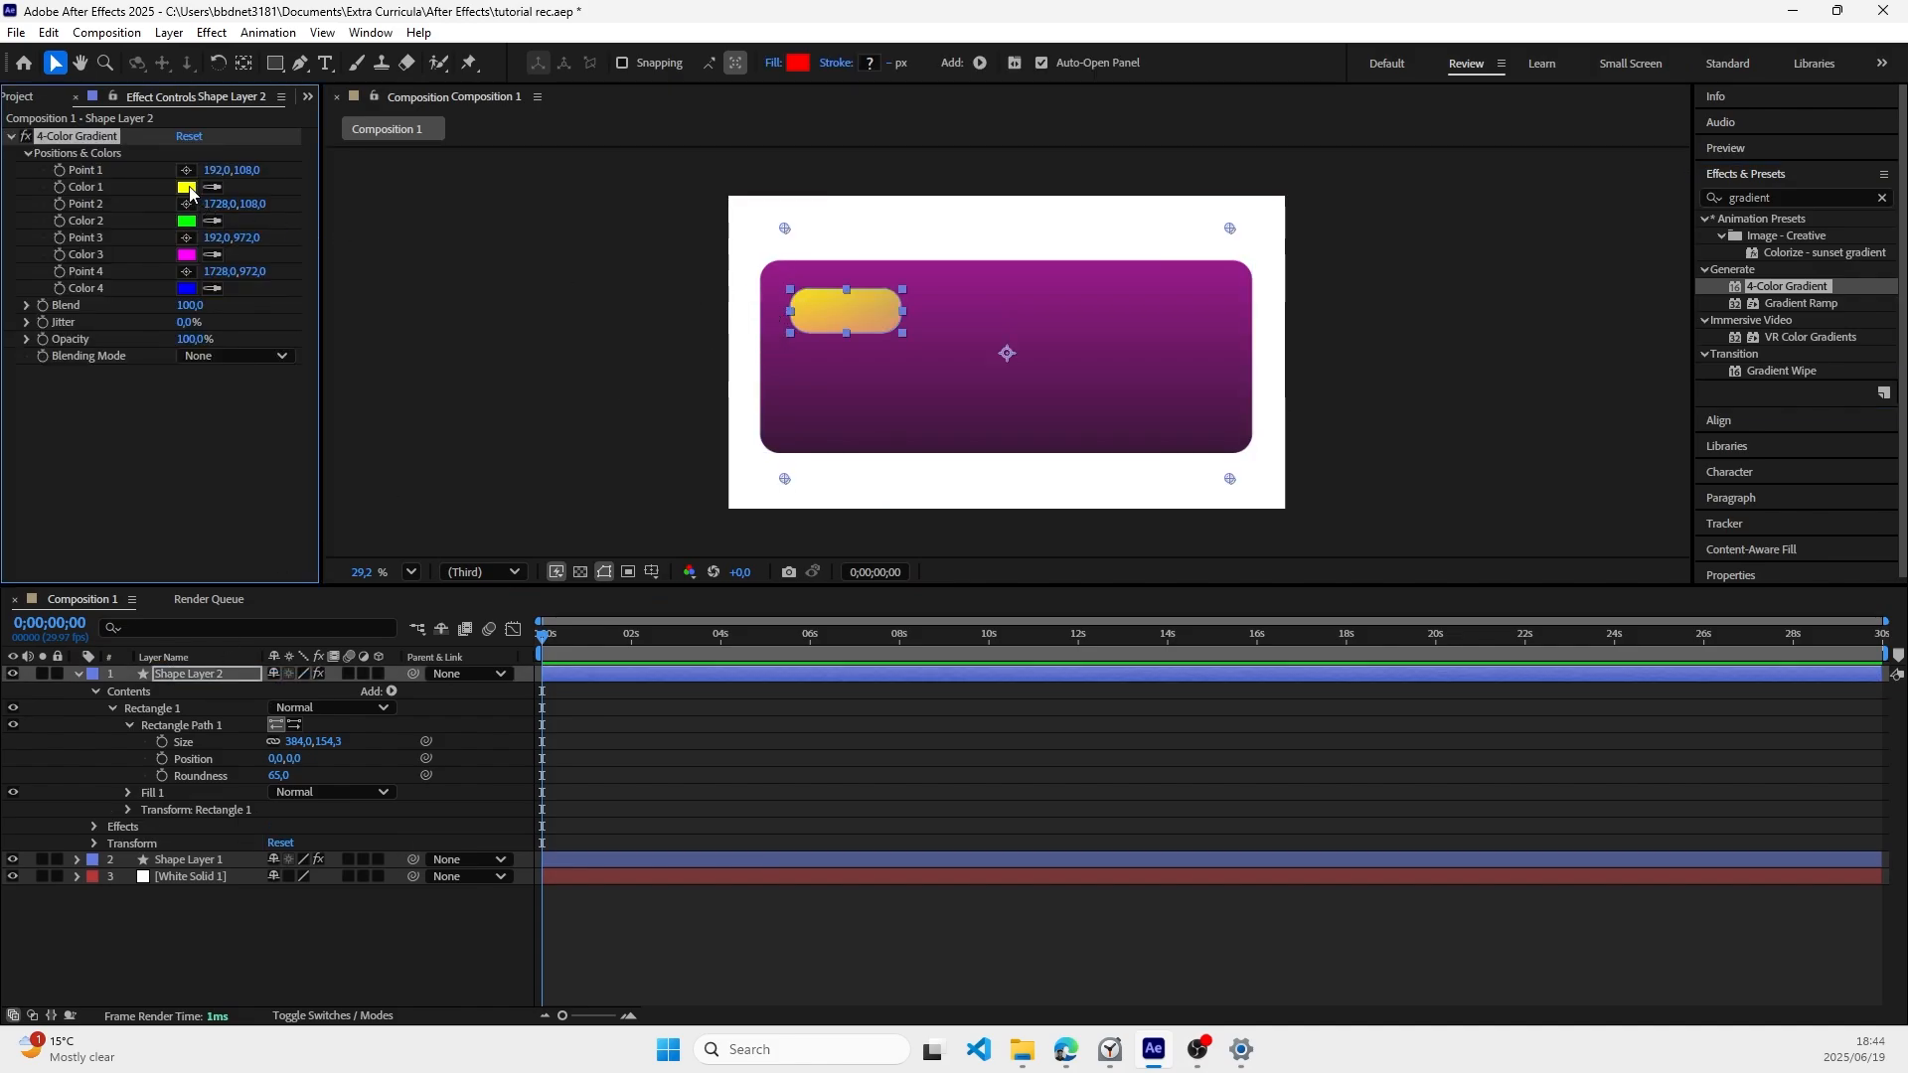
Step: Set Color 1 of the 4-Color Gradient to a bright magenta, #F600FF
{"action": "left_click", "coordinate": [187, 188]}
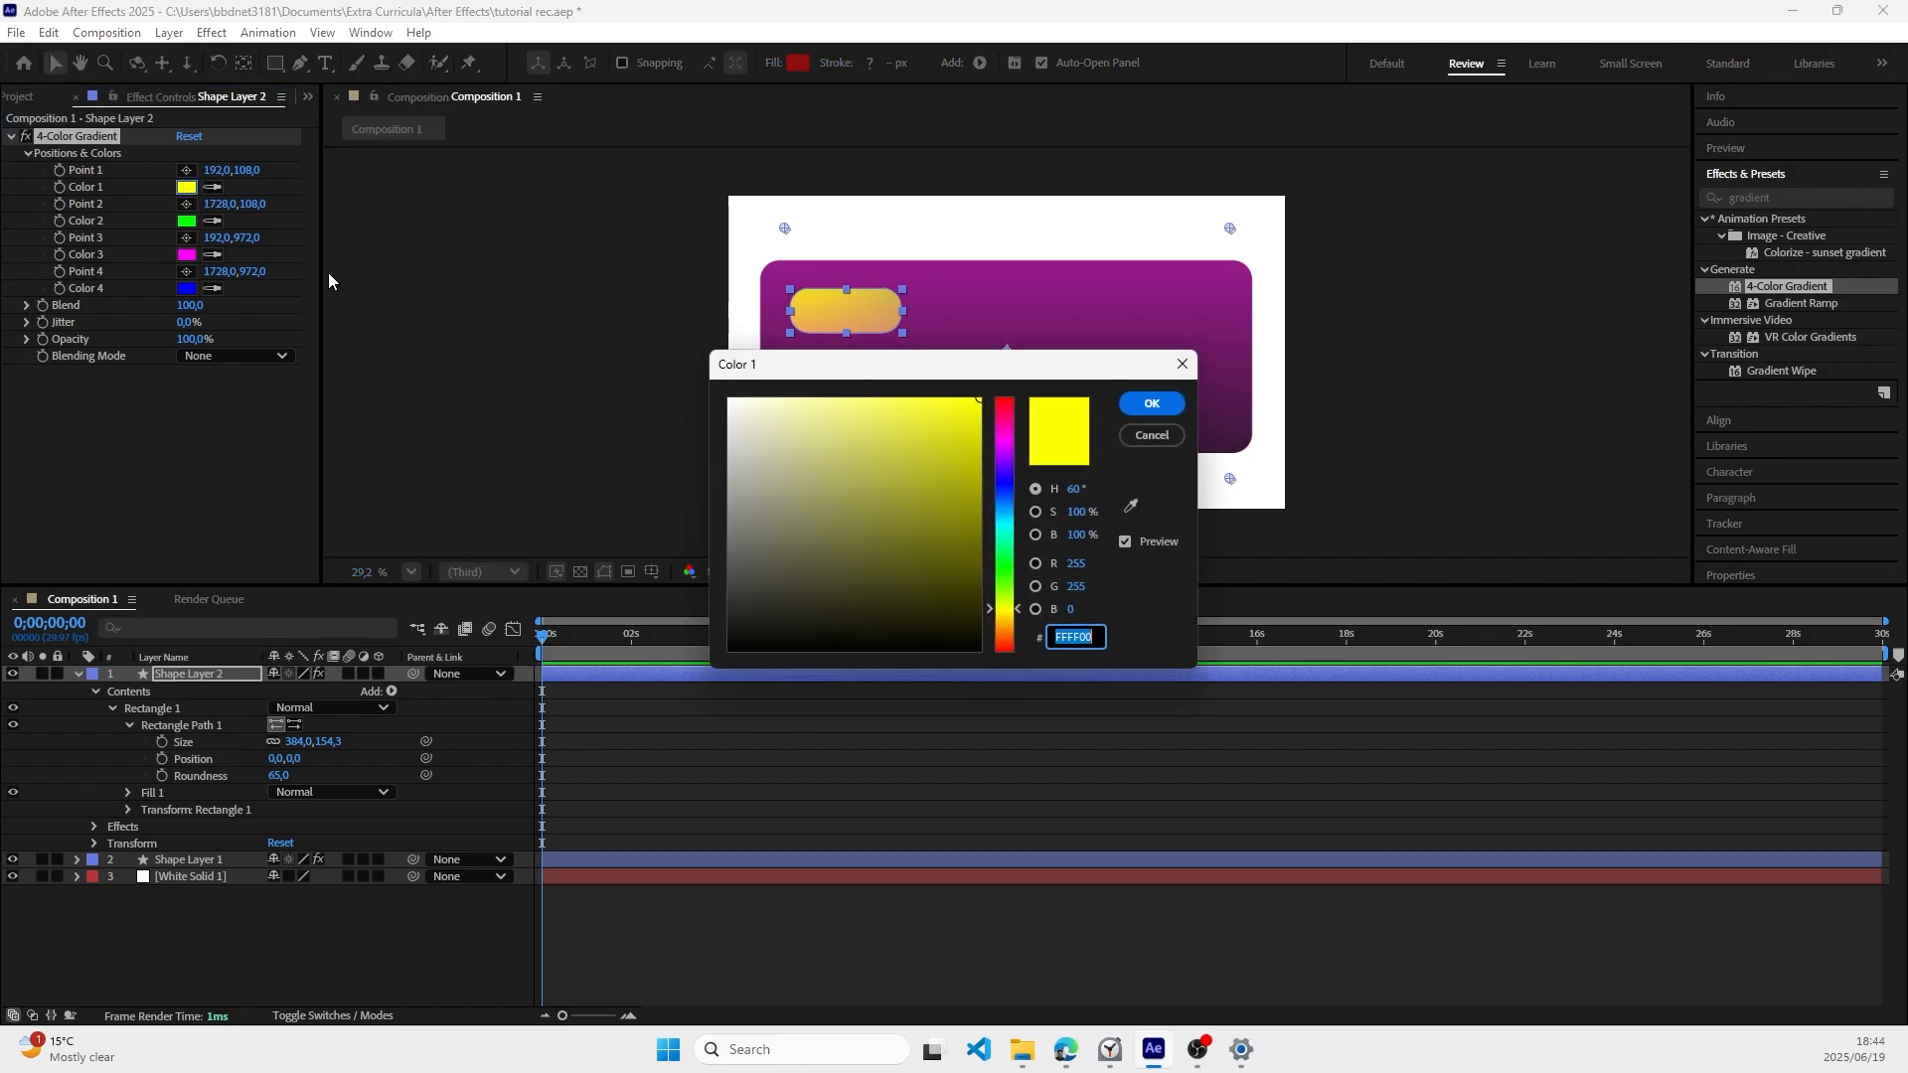
{"action": "left_click", "coordinate": [1007, 442]}
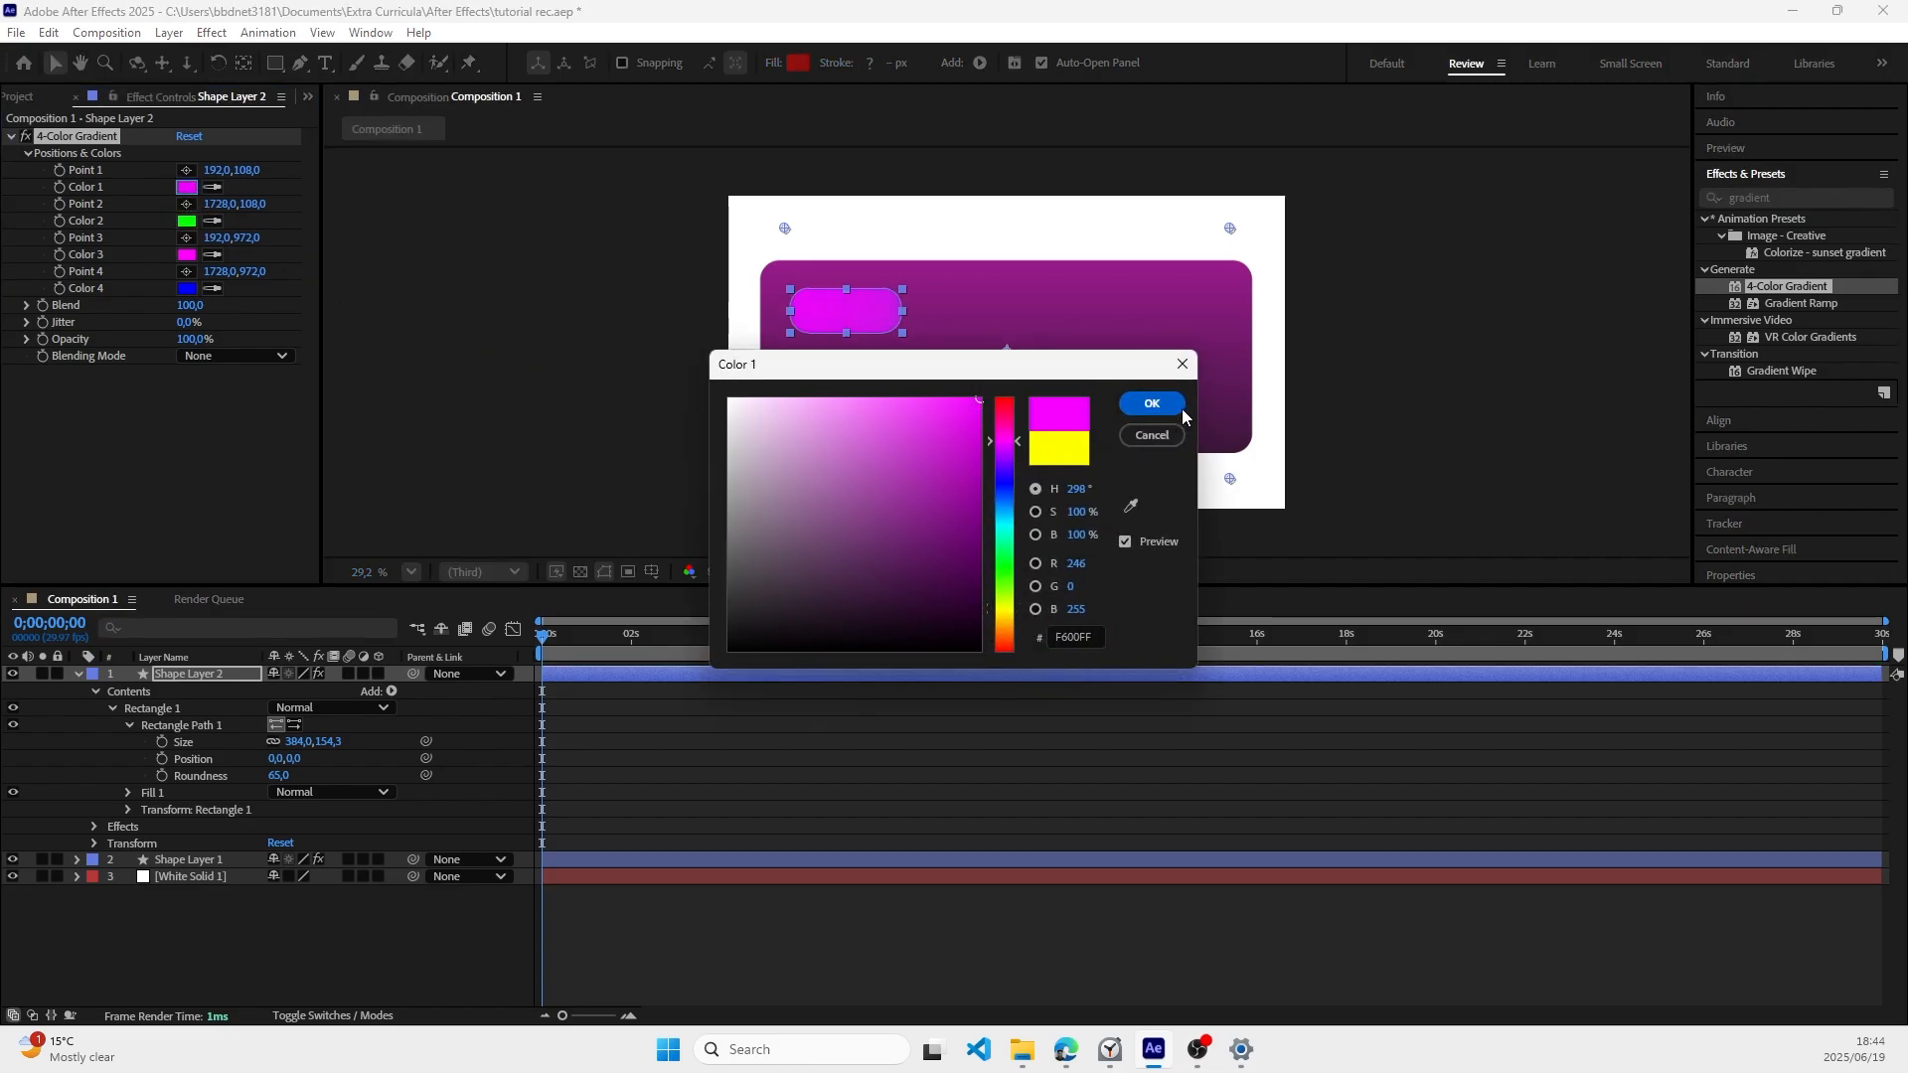
{"action": "left_click", "coordinate": [1152, 403]}
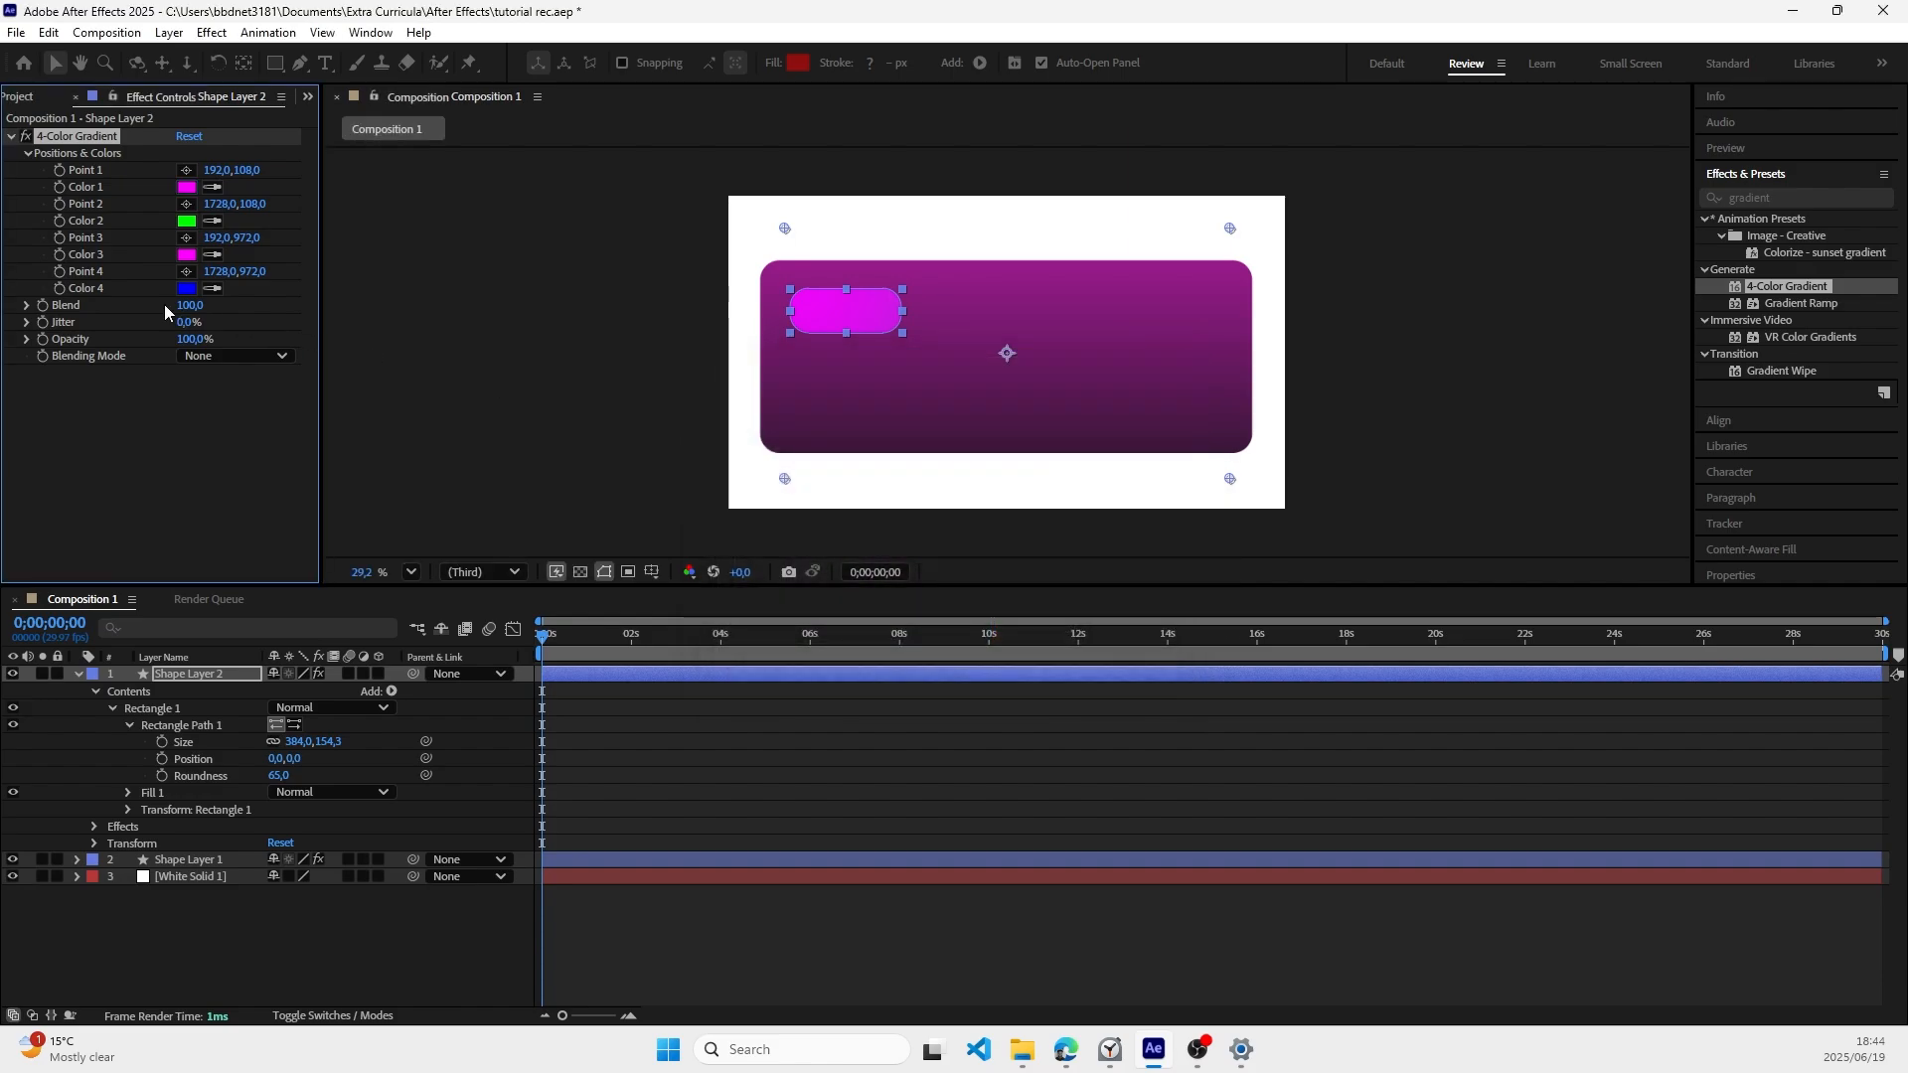
Step: Set Color 2 of the 4-Color Gradient to a dark purple, #4E2862
{"action": "left_click", "coordinate": [186, 221]}
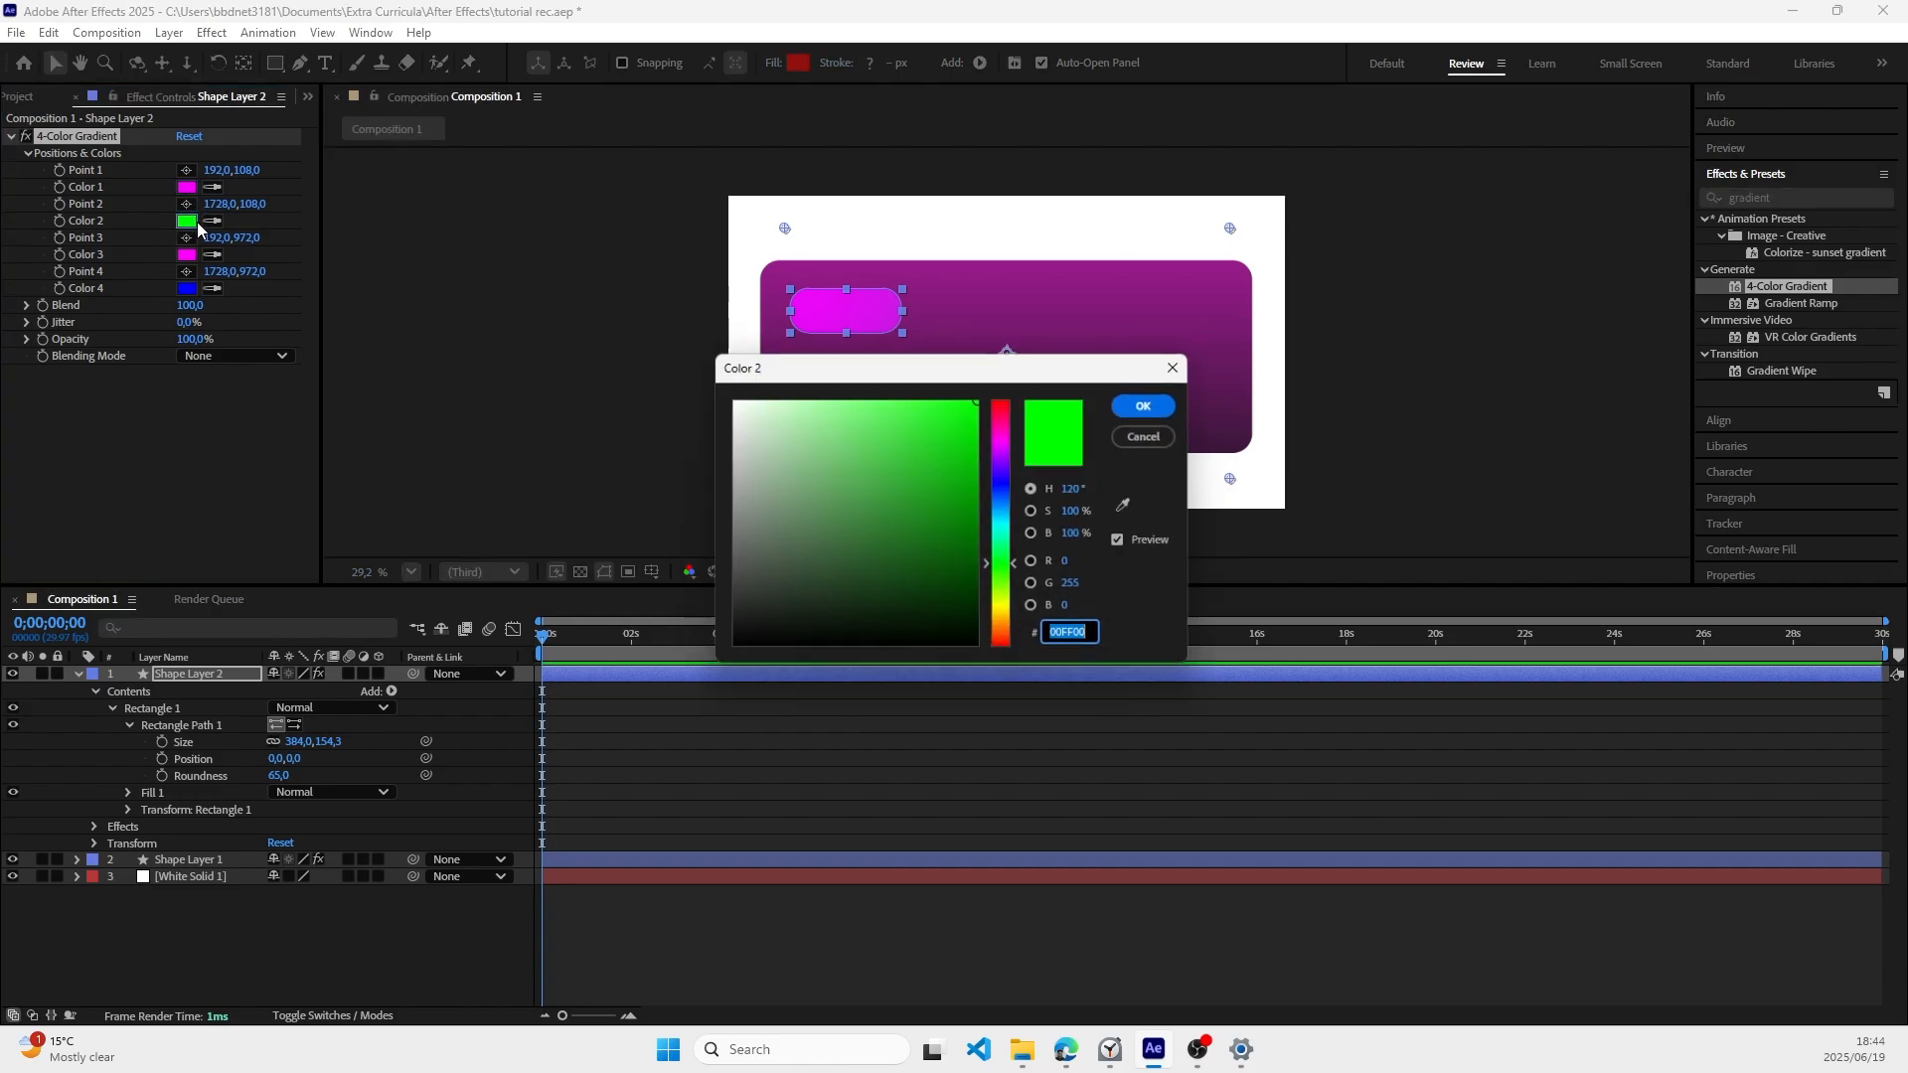
{"action": "left_click", "coordinate": [1010, 452]}
{"action": "left_click_drag", "start_coordinate": [1009, 450], "coordinate": [1012, 457]}
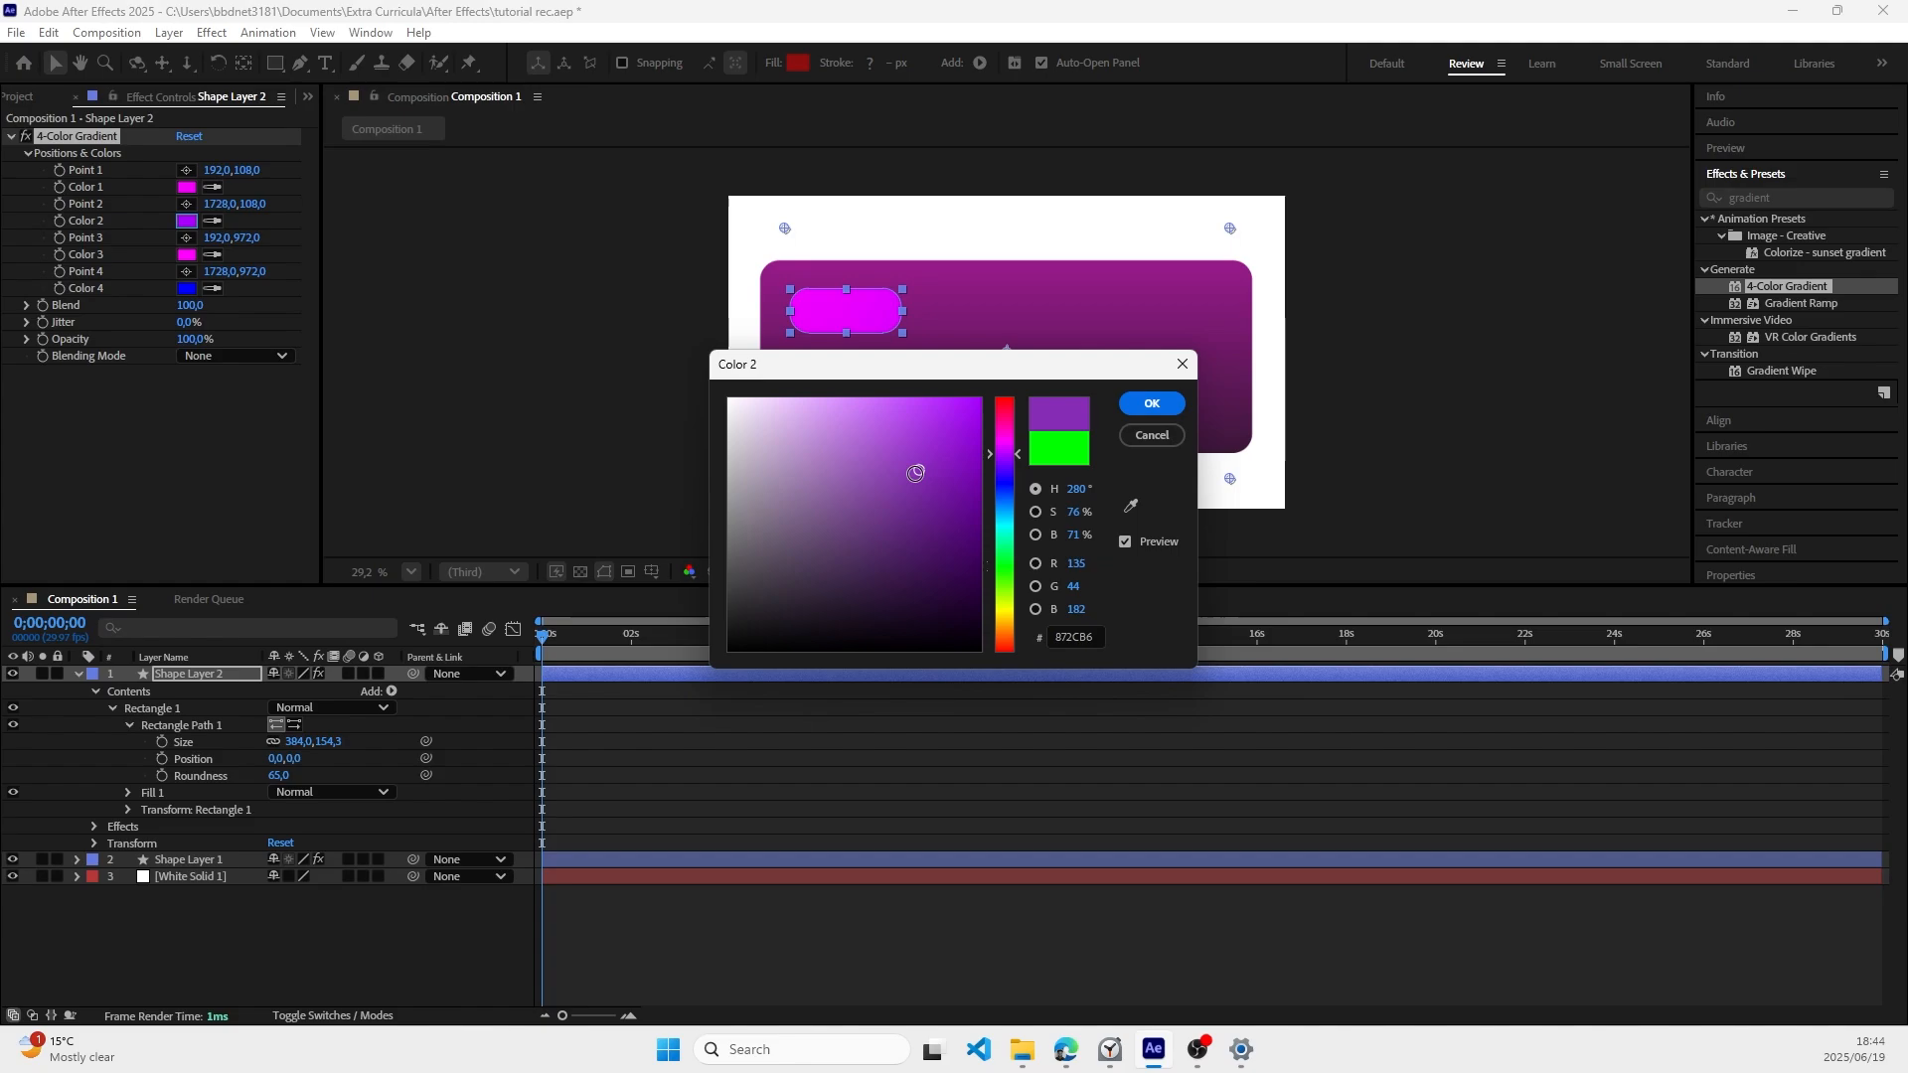
{"action": "left_click_drag", "start_coordinate": [877, 511], "coordinate": [876, 554]}
{"action": "left_click", "coordinate": [1148, 404]}
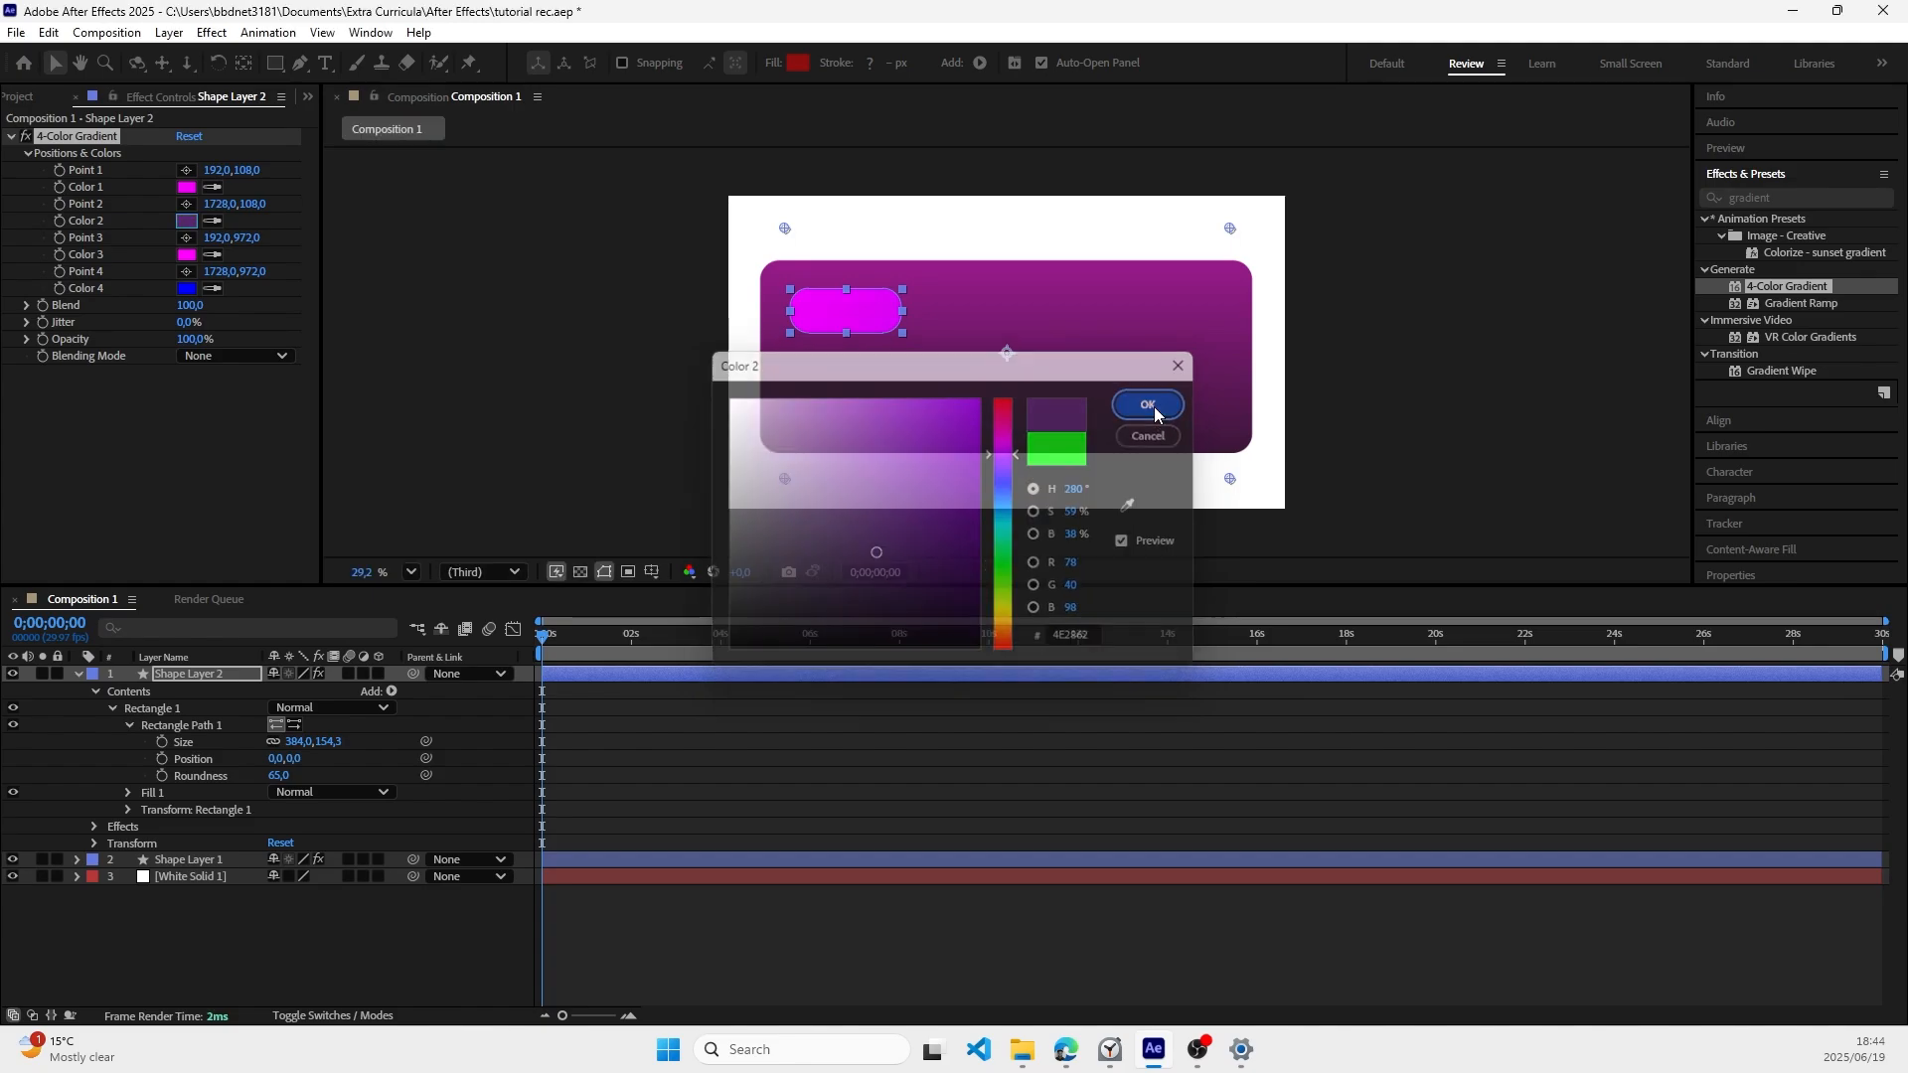
Step: Set the 4-Color Gradient's Color 3 to dark purple #452245 and Color 4 to very dark purple #311638
{"action": "left_click", "coordinate": [187, 255]}
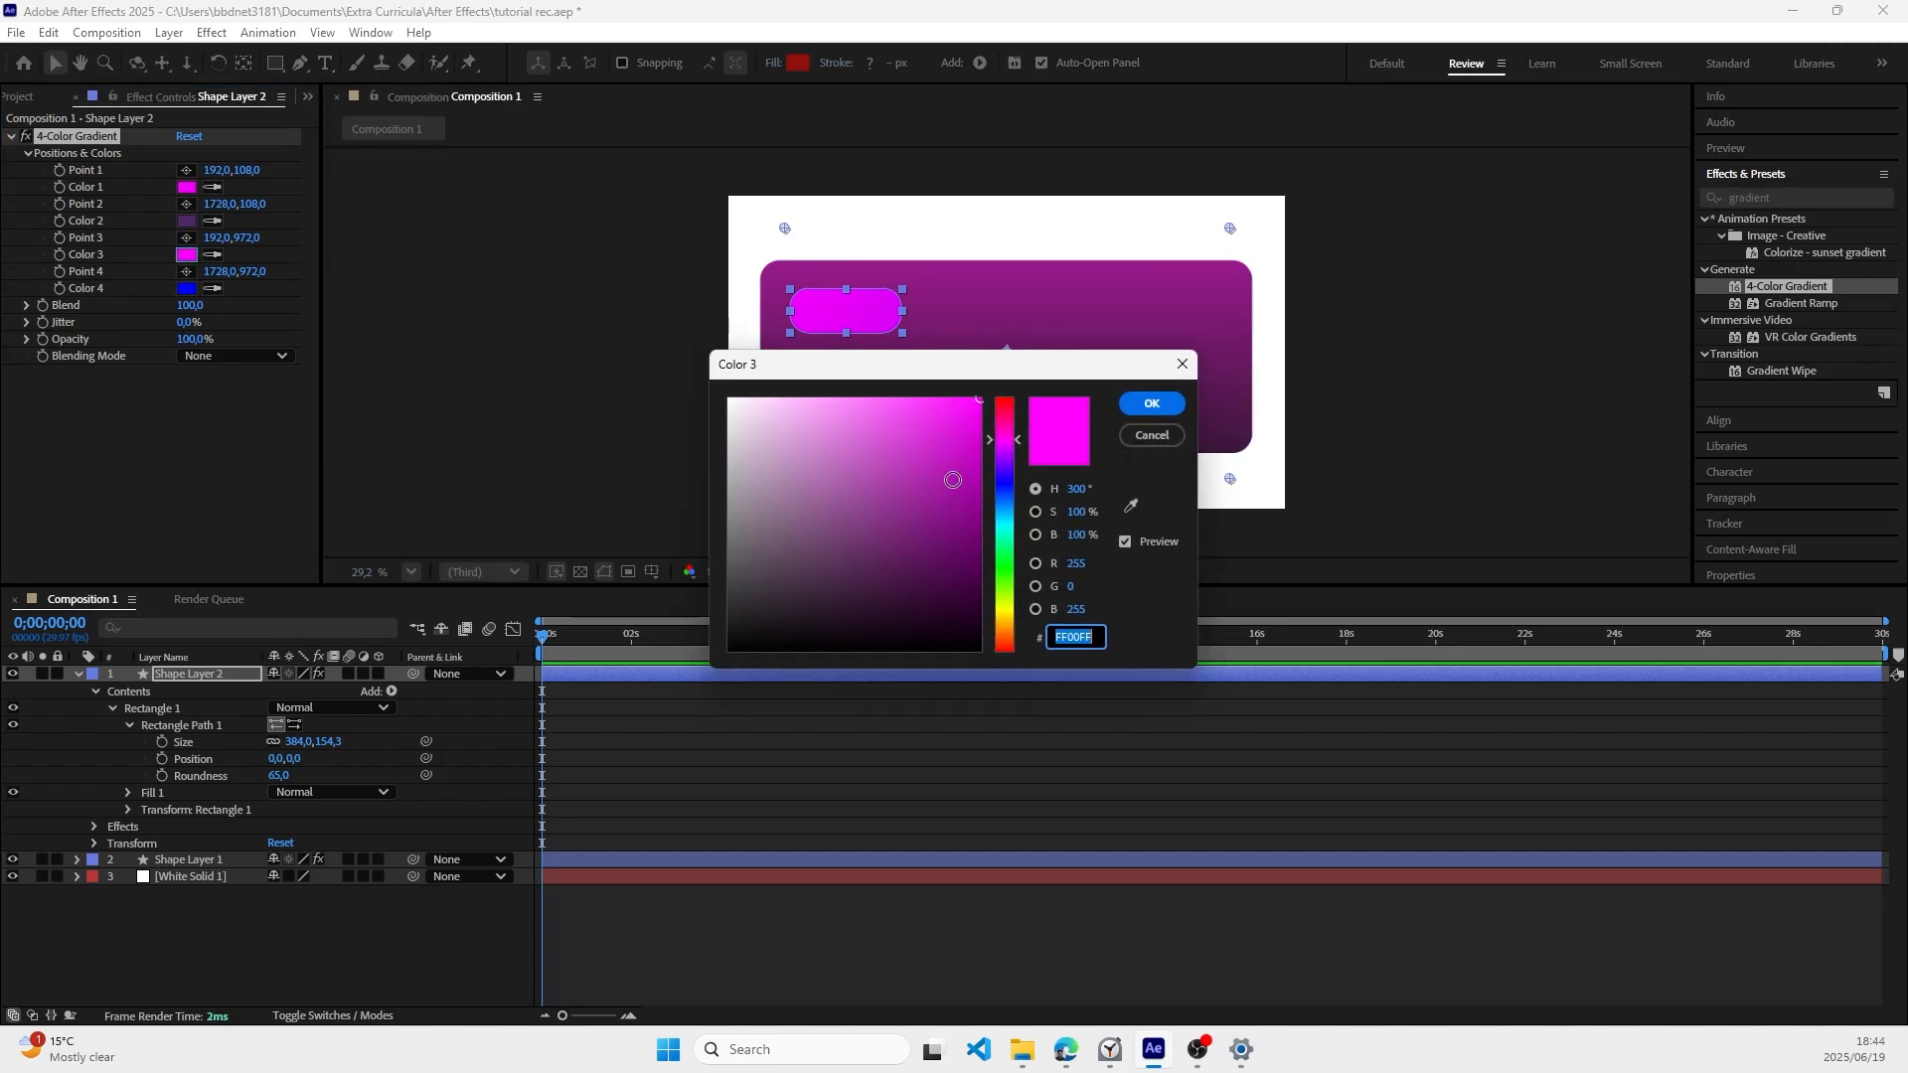
{"action": "mouse_move", "coordinate": [954, 481]}
{"action": "left_mouse_down"}
{"action": "mouse_move", "coordinate": [924, 545]}
{"action": "mouse_move", "coordinate": [857, 582]}
{"action": "left_mouse_up"}
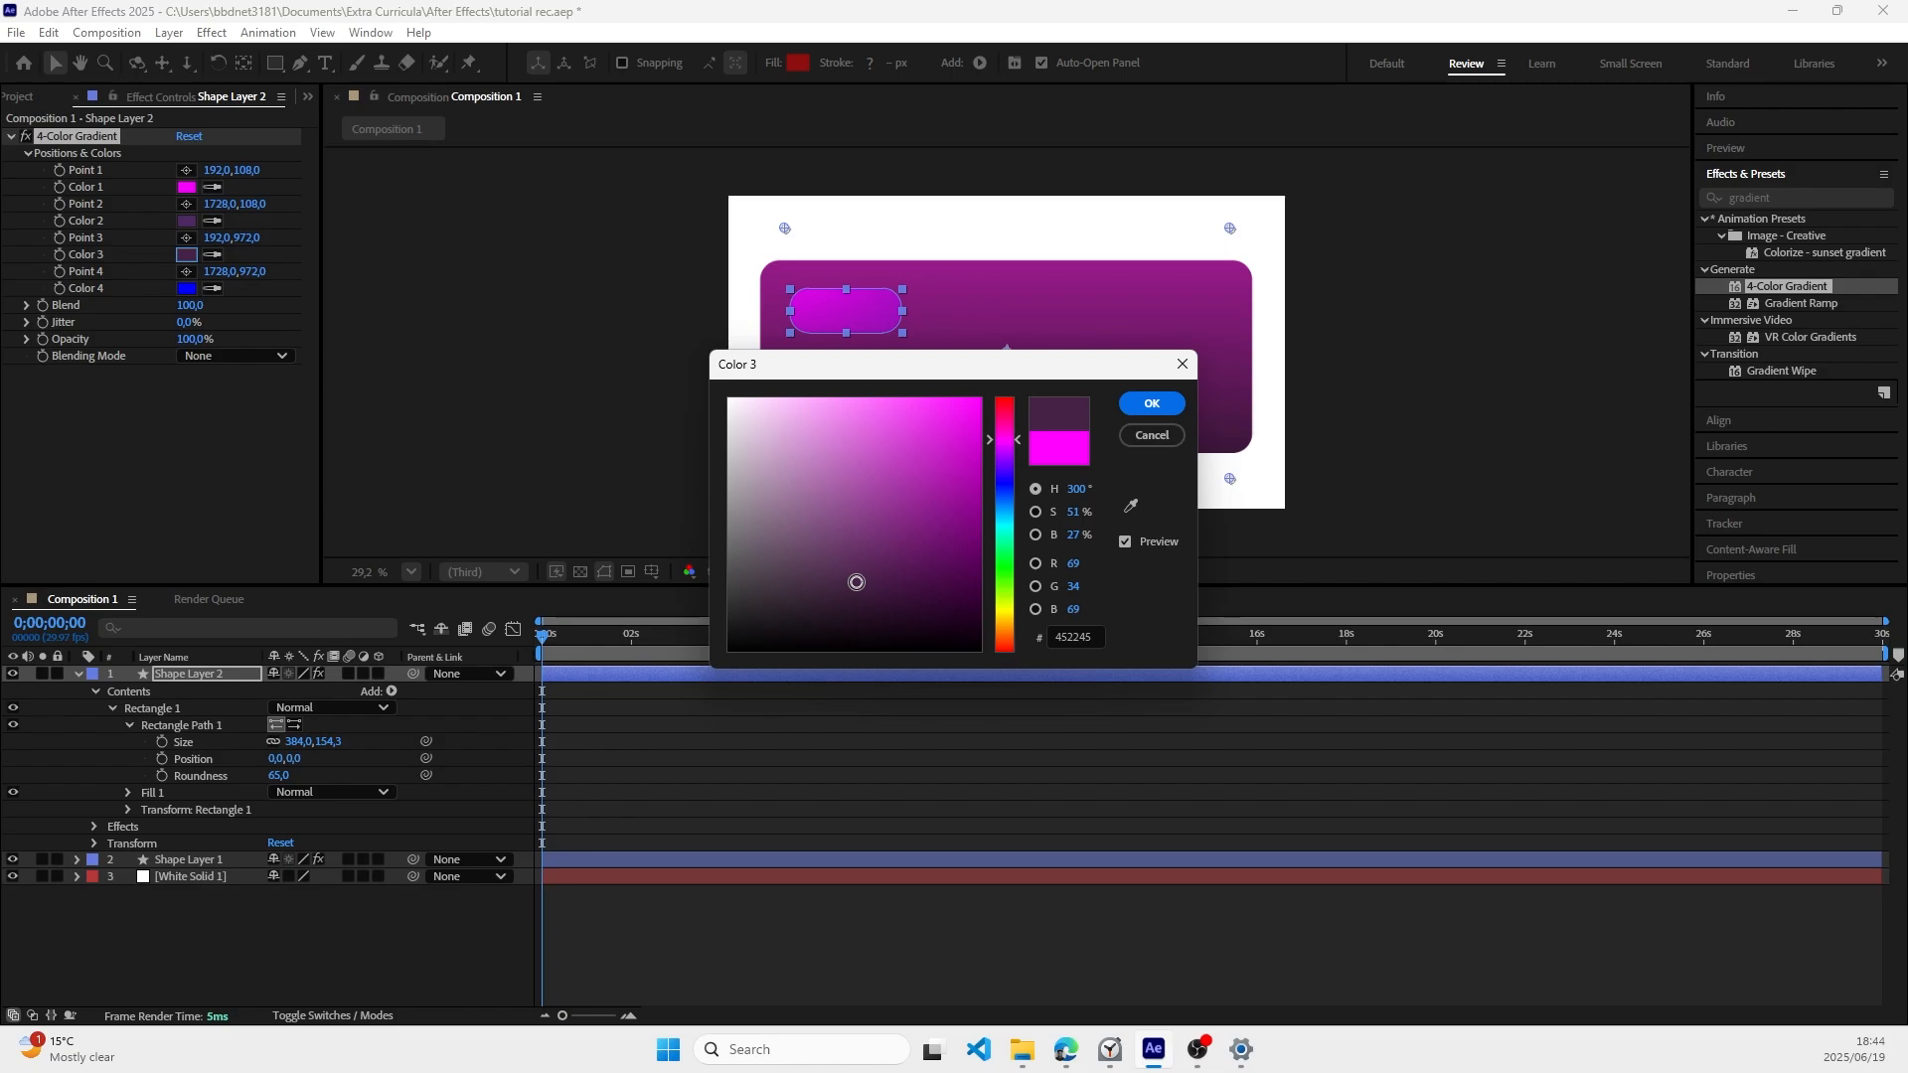
{"action": "left_click", "coordinate": [188, 289]}
{"action": "mouse_move", "coordinate": [1005, 445]}
{"action": "left_mouse_down"}
{"action": "mouse_move", "coordinate": [875, 609]}
{"action": "mouse_move", "coordinate": [882, 595]}
{"action": "left_mouse_up"}
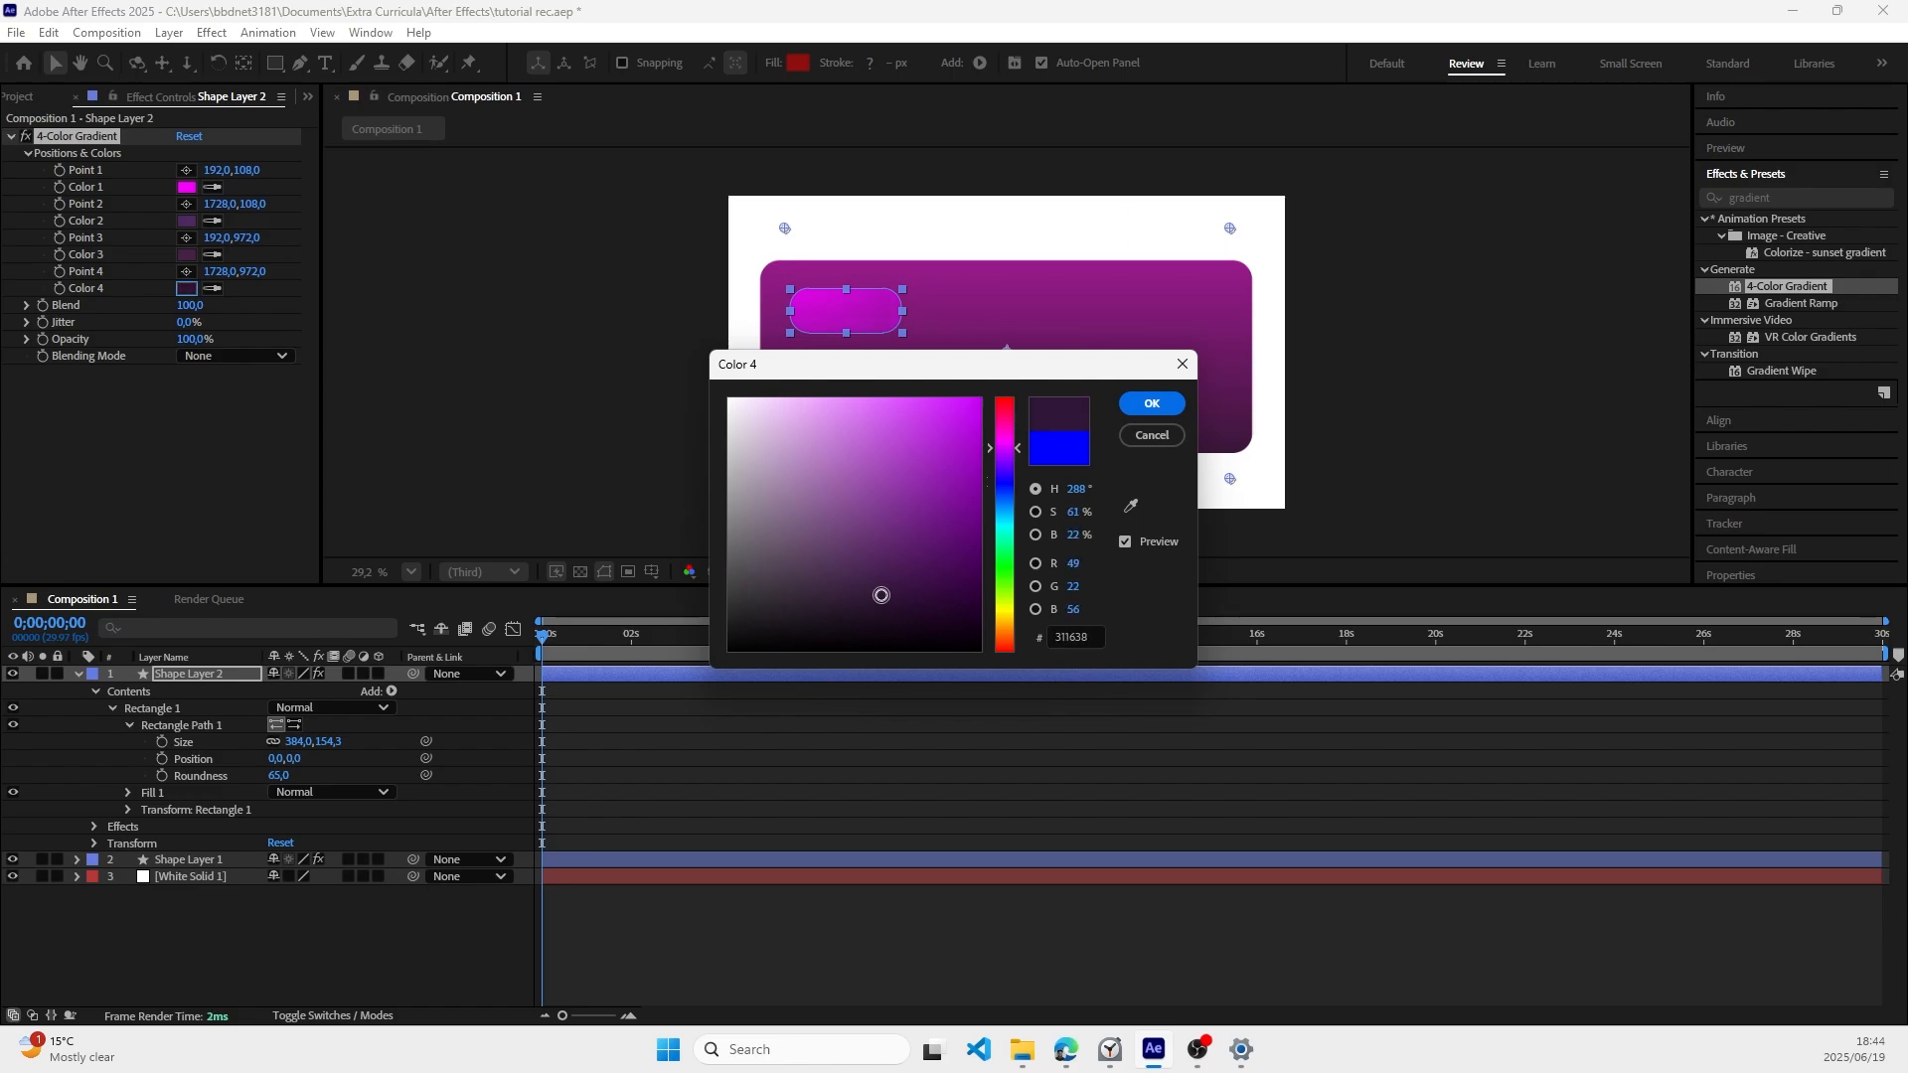
{"action": "left_click", "coordinate": [1152, 405]}
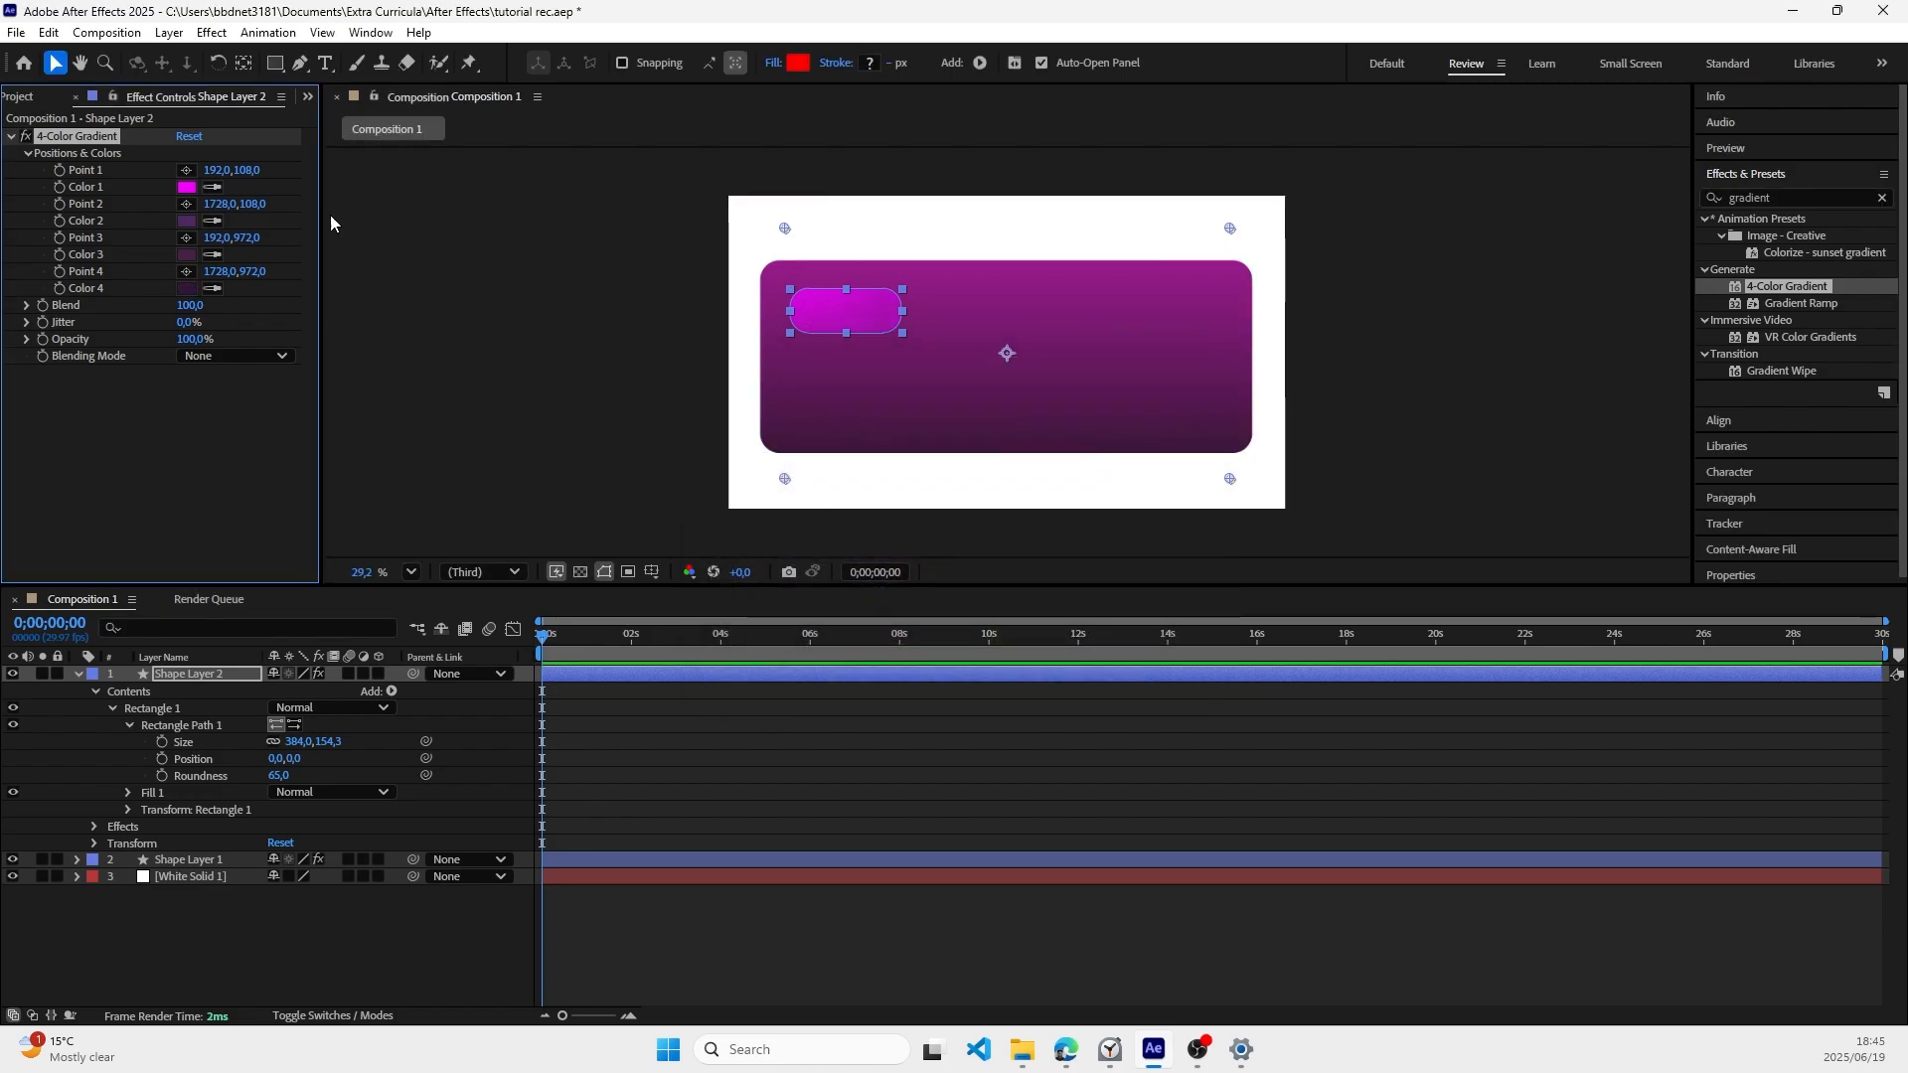
Step: Place gradient Point 1 near the small rectangle's upper-left corner at about 258, 351 and Point 2 near its lower edge at about 318, 441
{"action": "scroll", "coordinate": [713, 243], "scroll_direction": "up", "scroll_amount": 1}
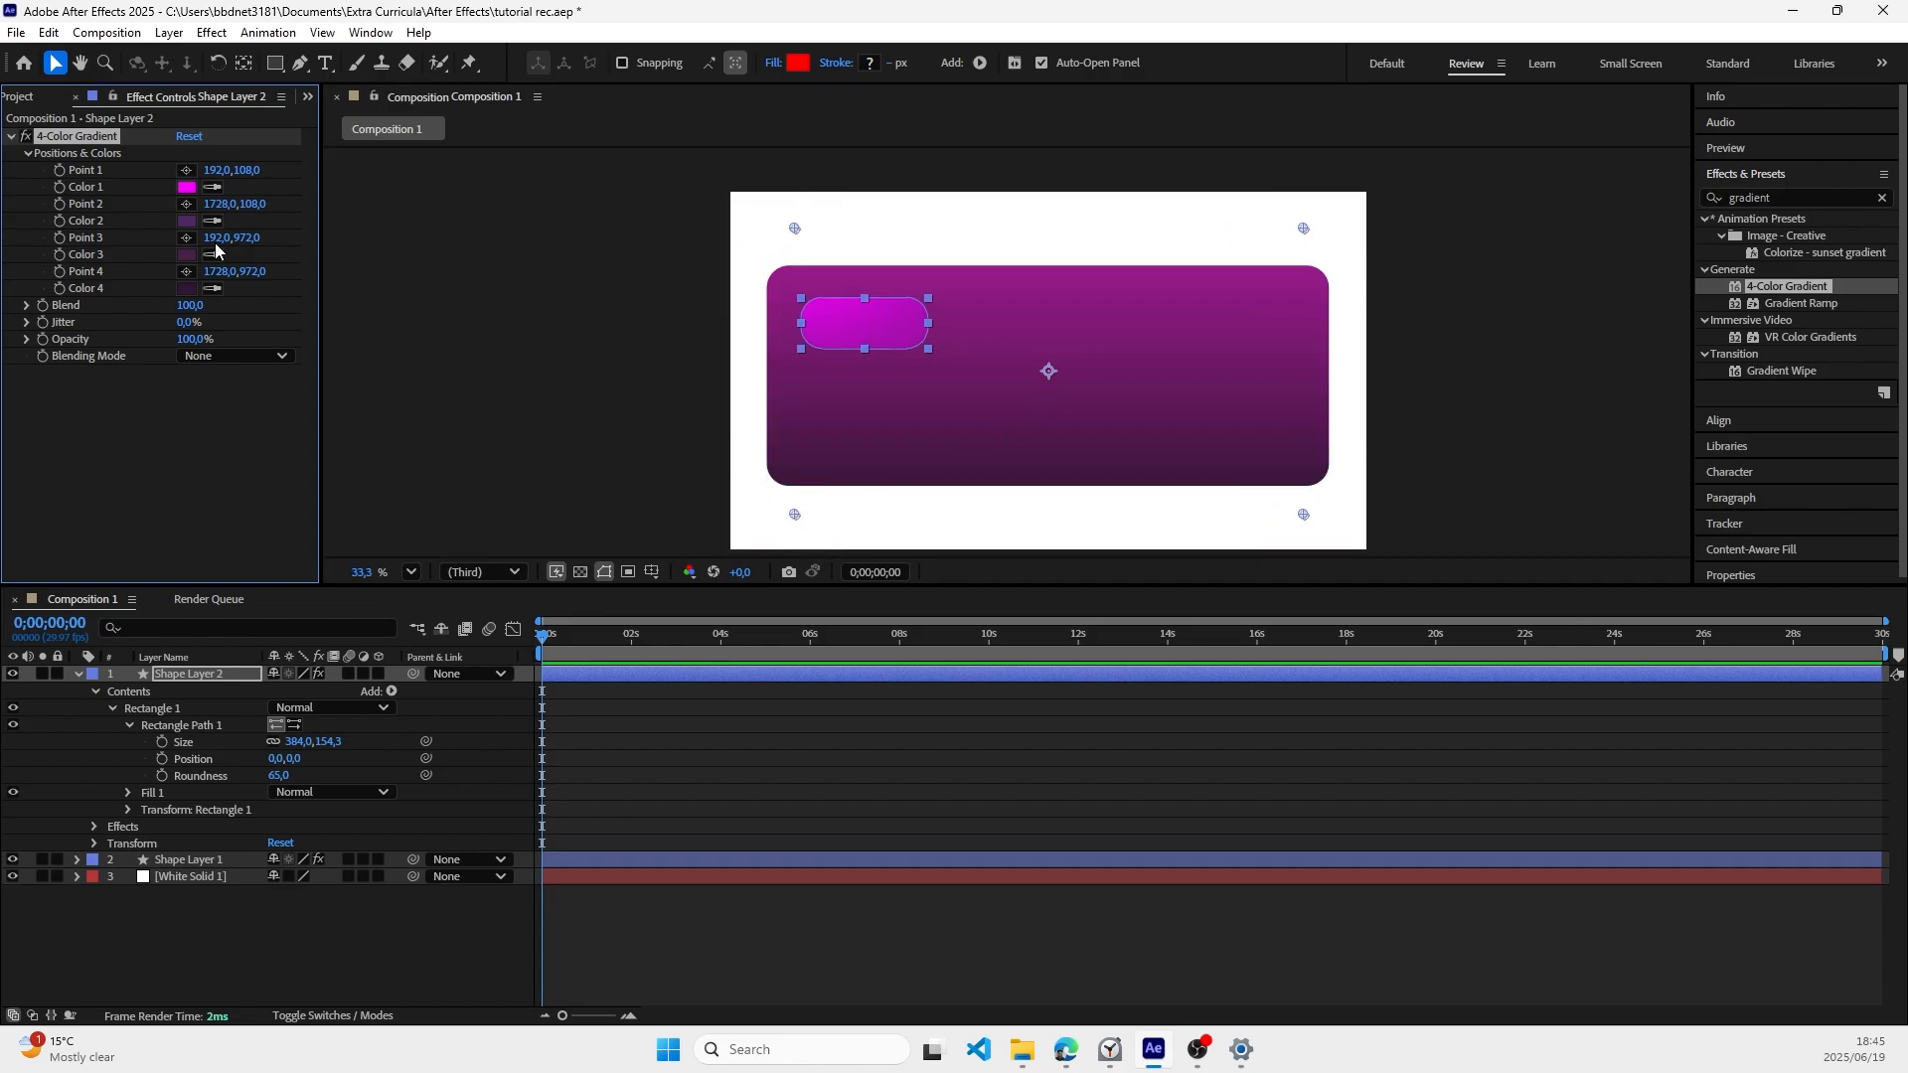
{"action": "left_click", "coordinate": [185, 170]}
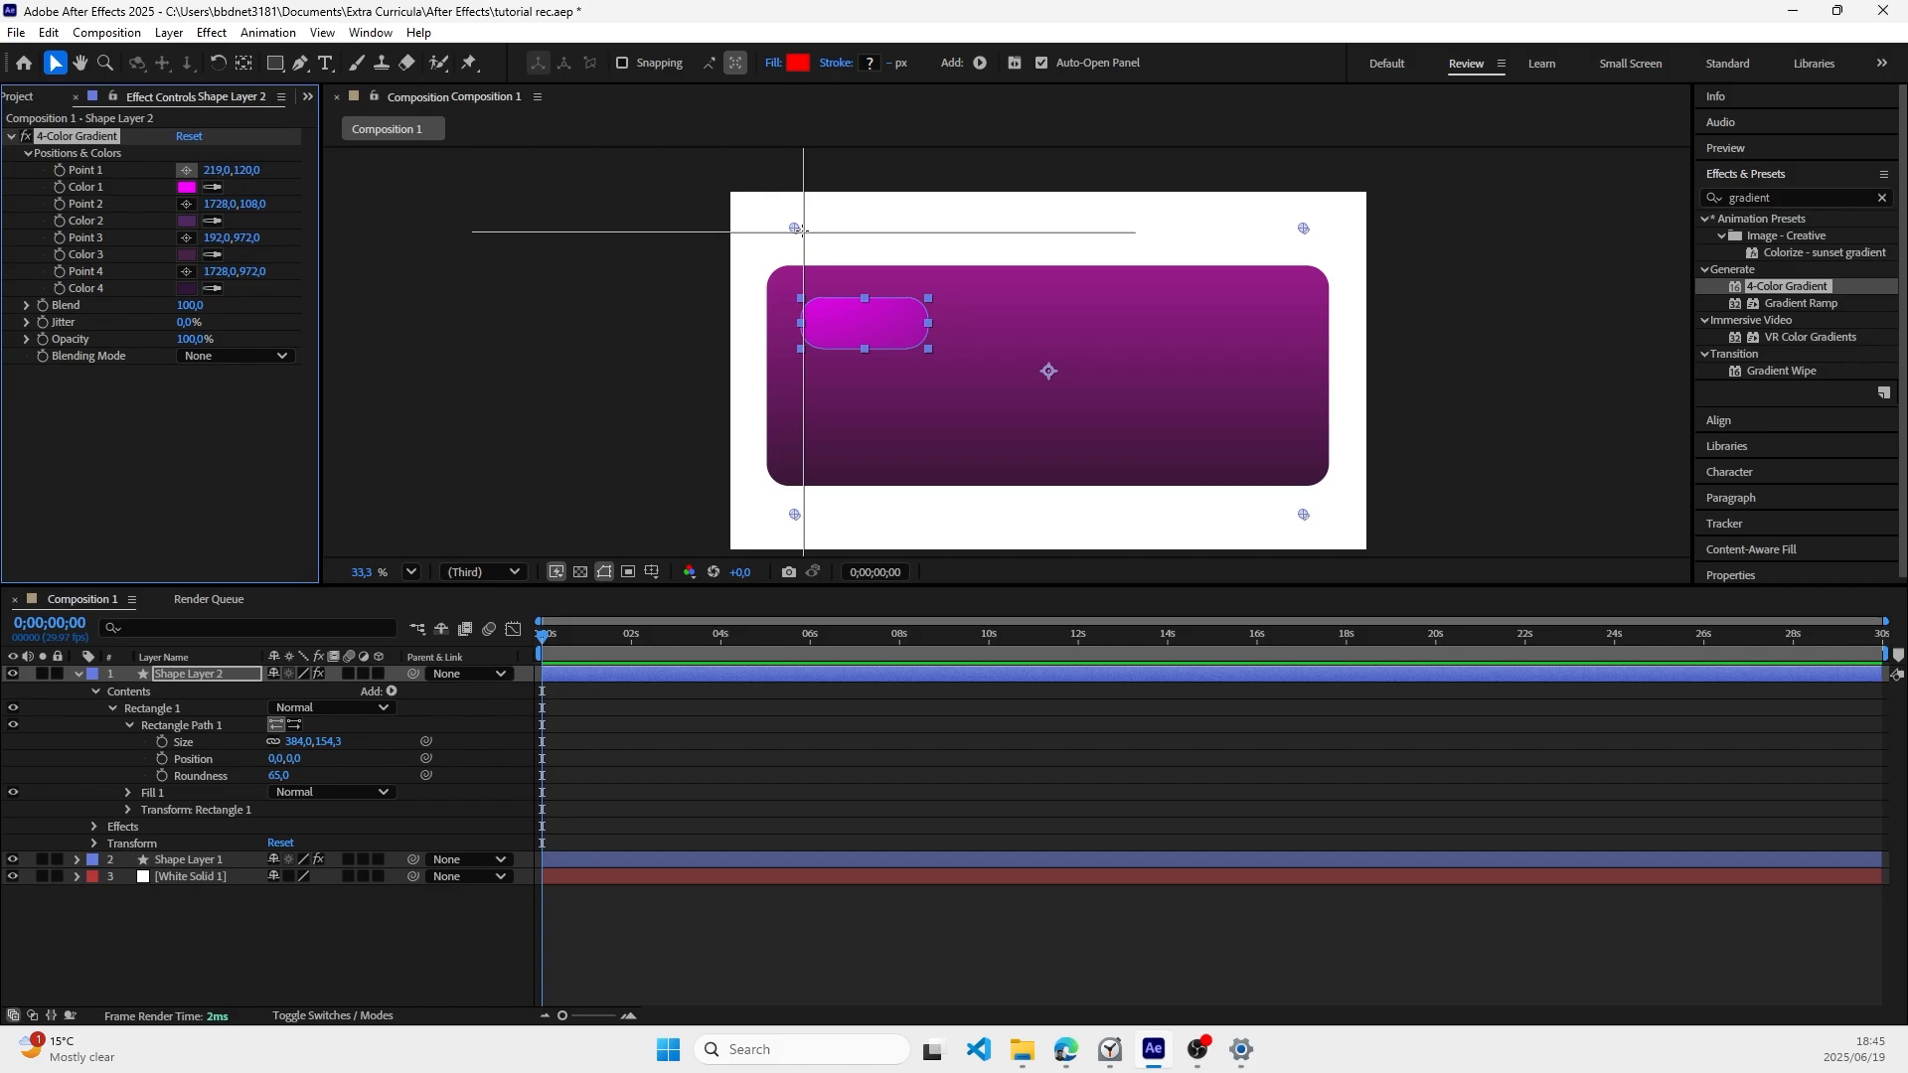
{"action": "left_click", "coordinate": [816, 308]}
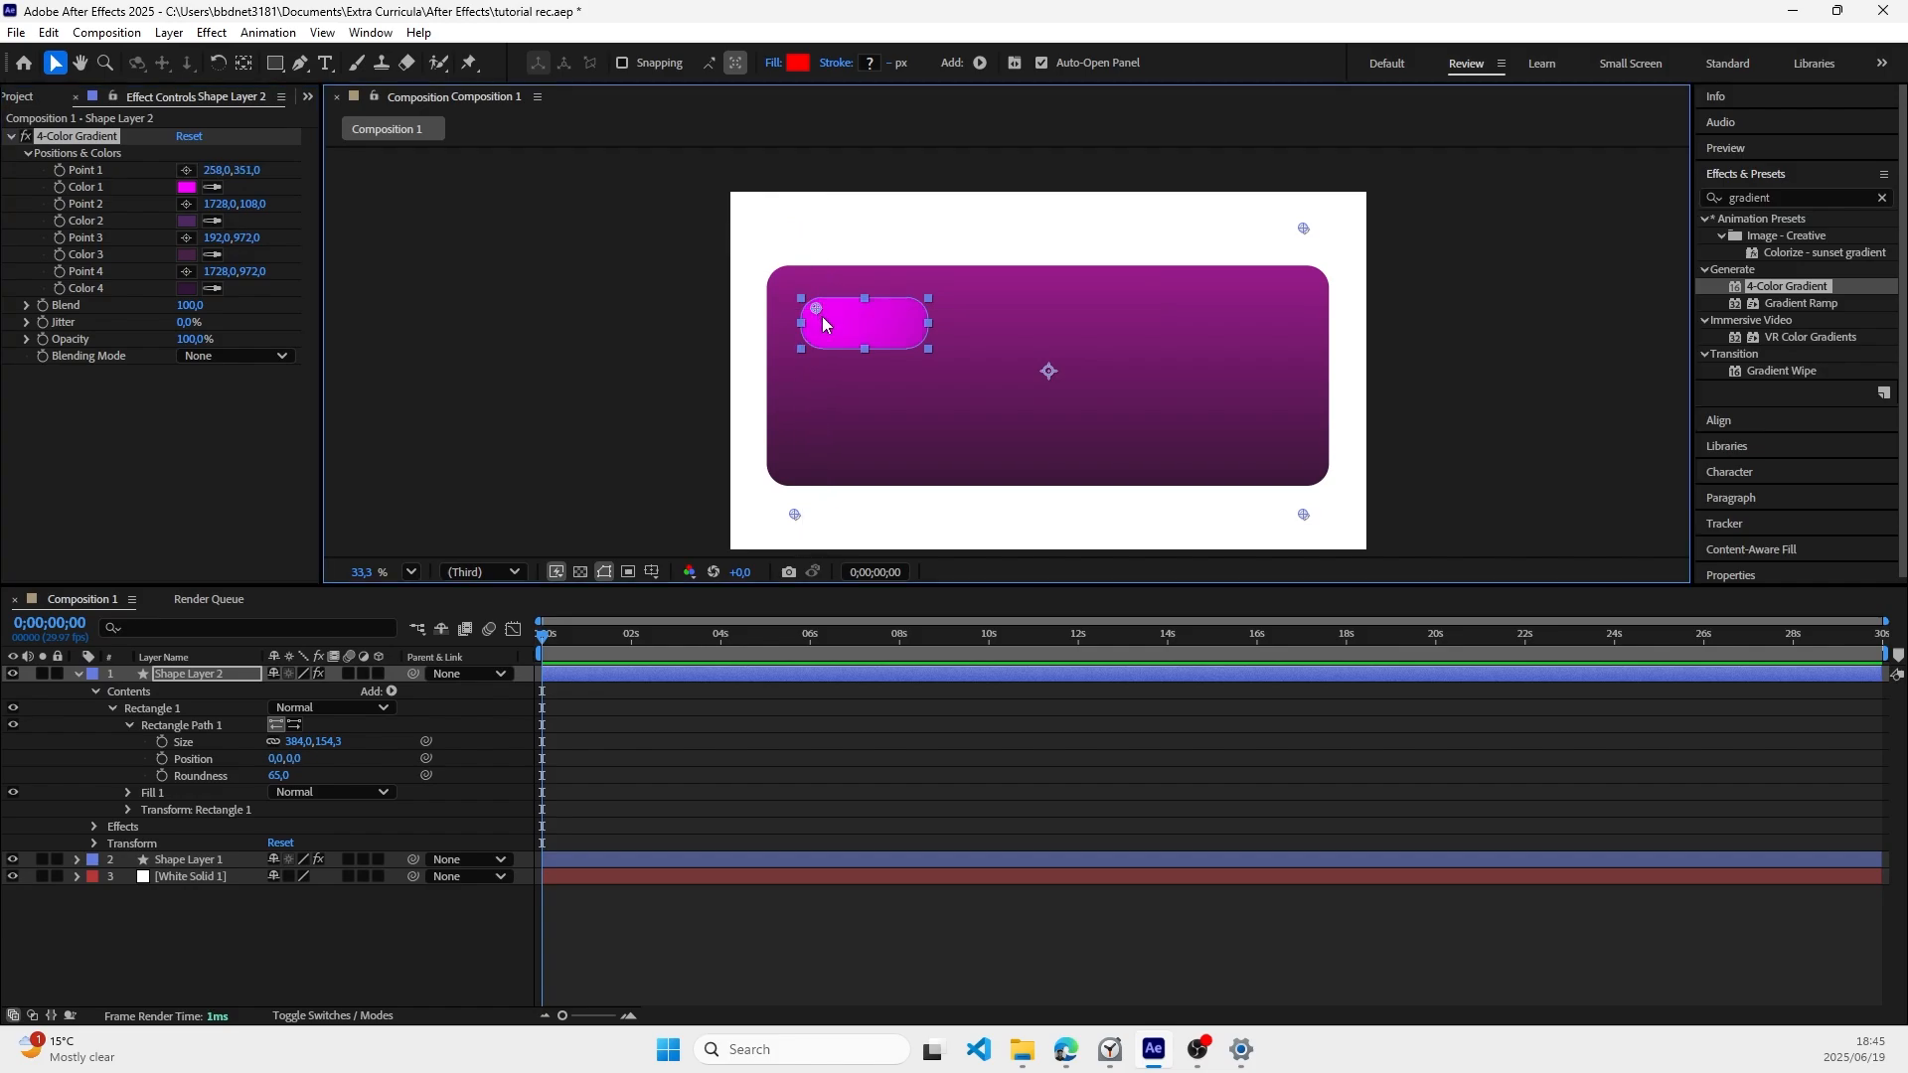
{"action": "left_click", "coordinate": [186, 204]}
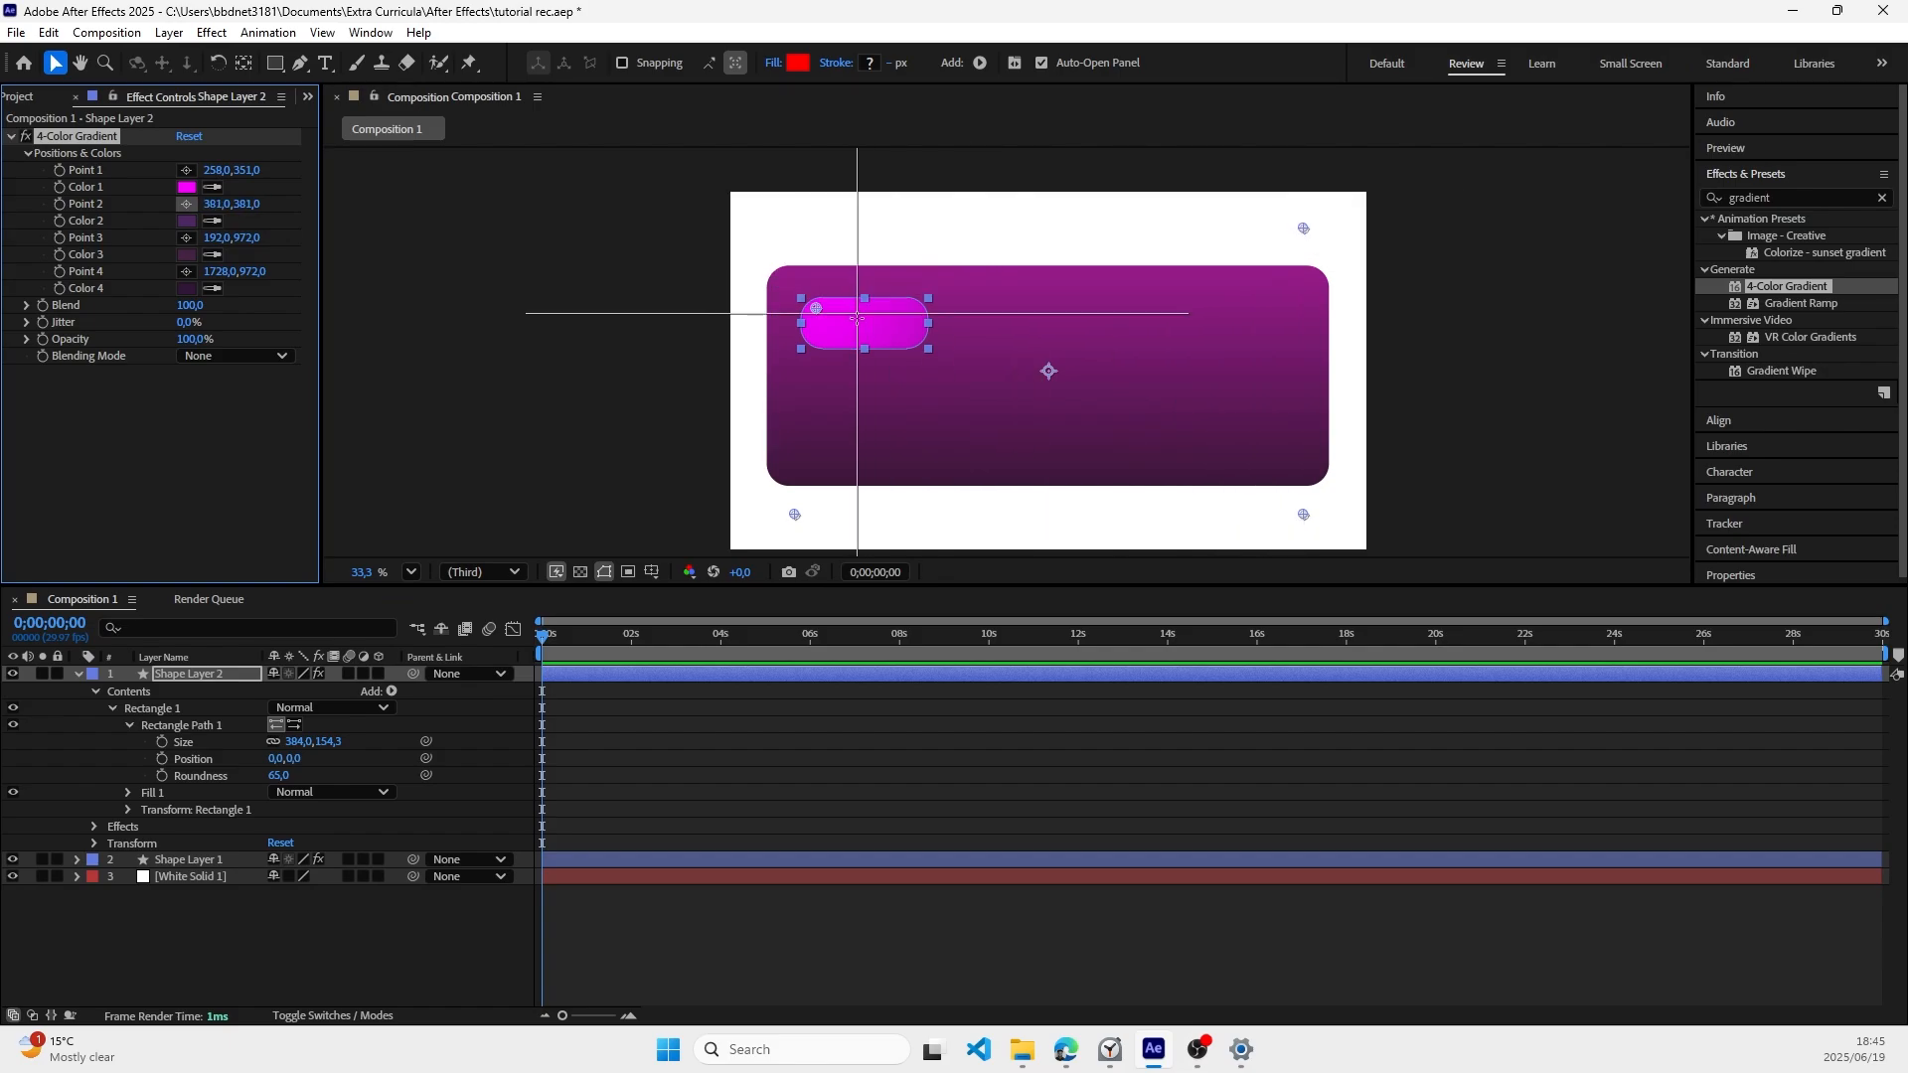
{"action": "left_click", "coordinate": [836, 337]}
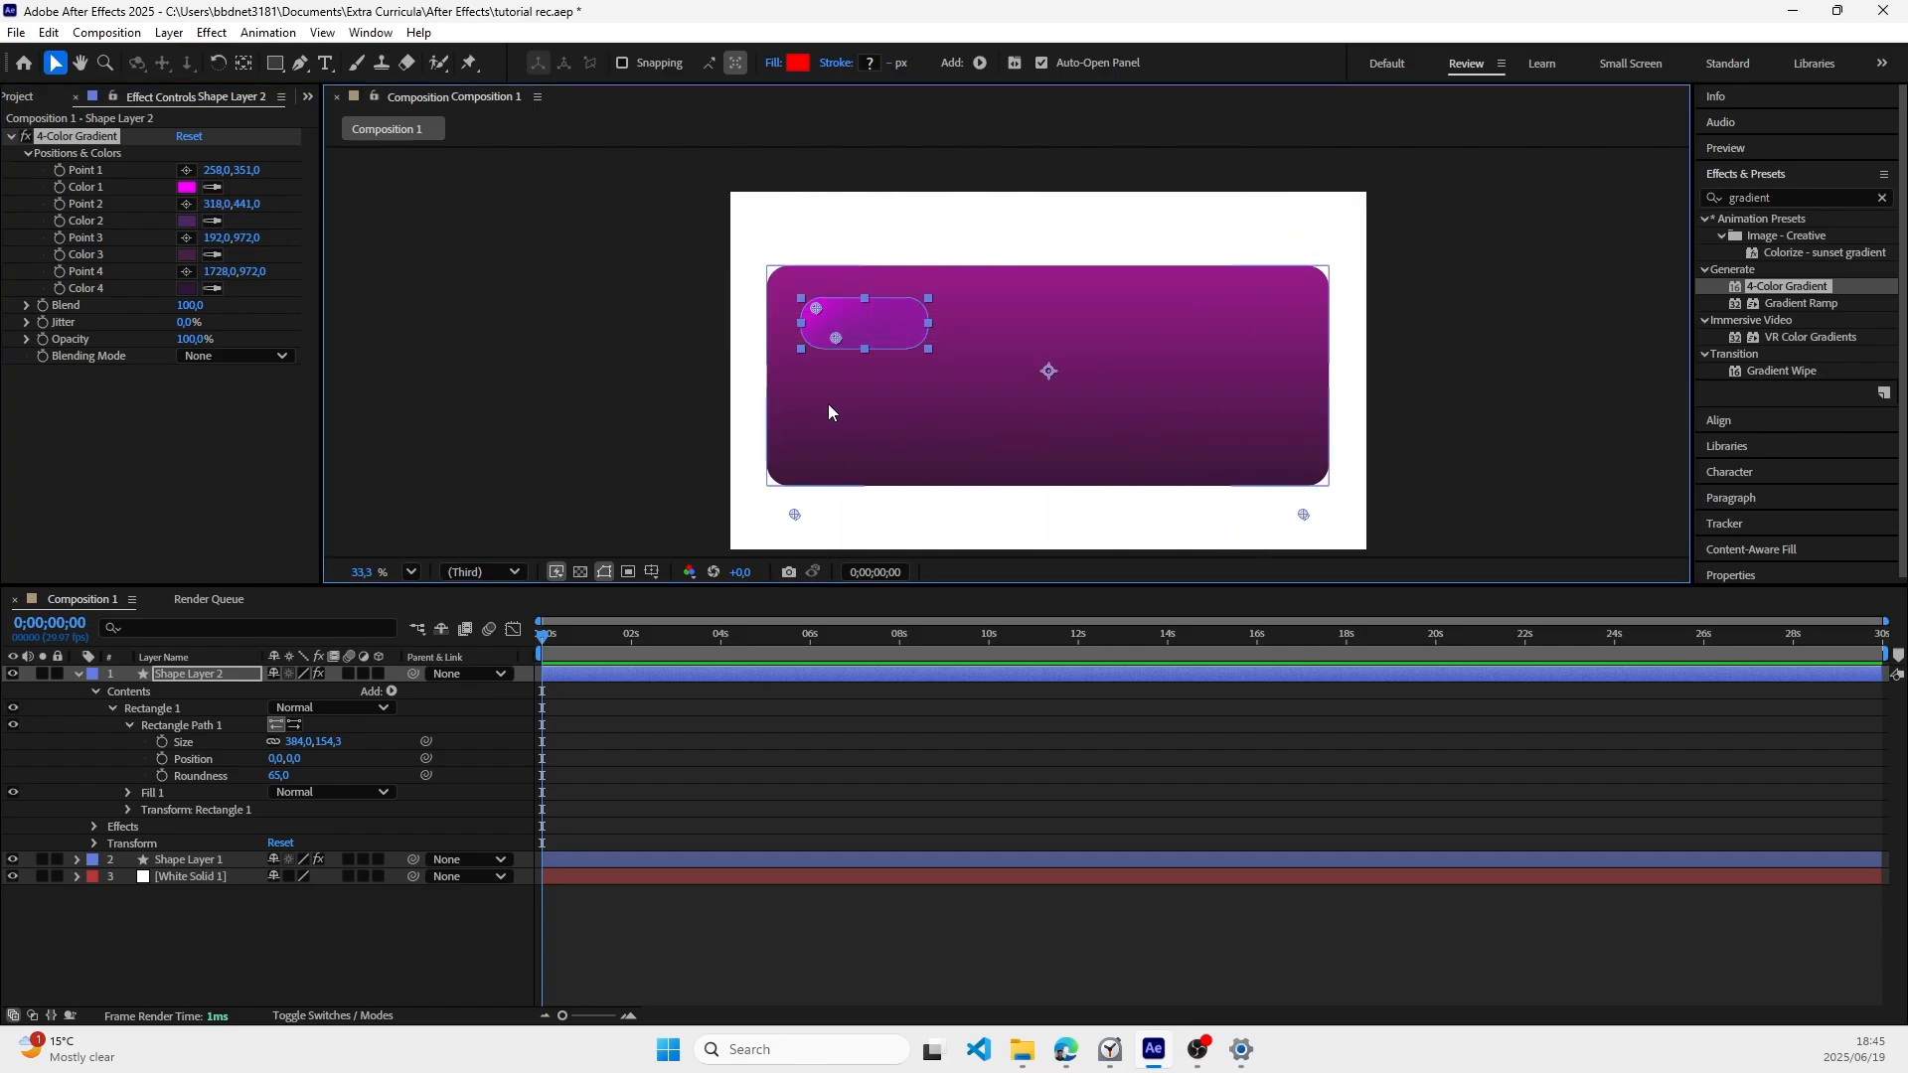
Step: Place gradient Point 3 near the small rectangle's upper middle at about 402, 351 and Point 4 near its lower-right corner at about 540, 438
{"action": "left_click", "coordinate": [184, 237]}
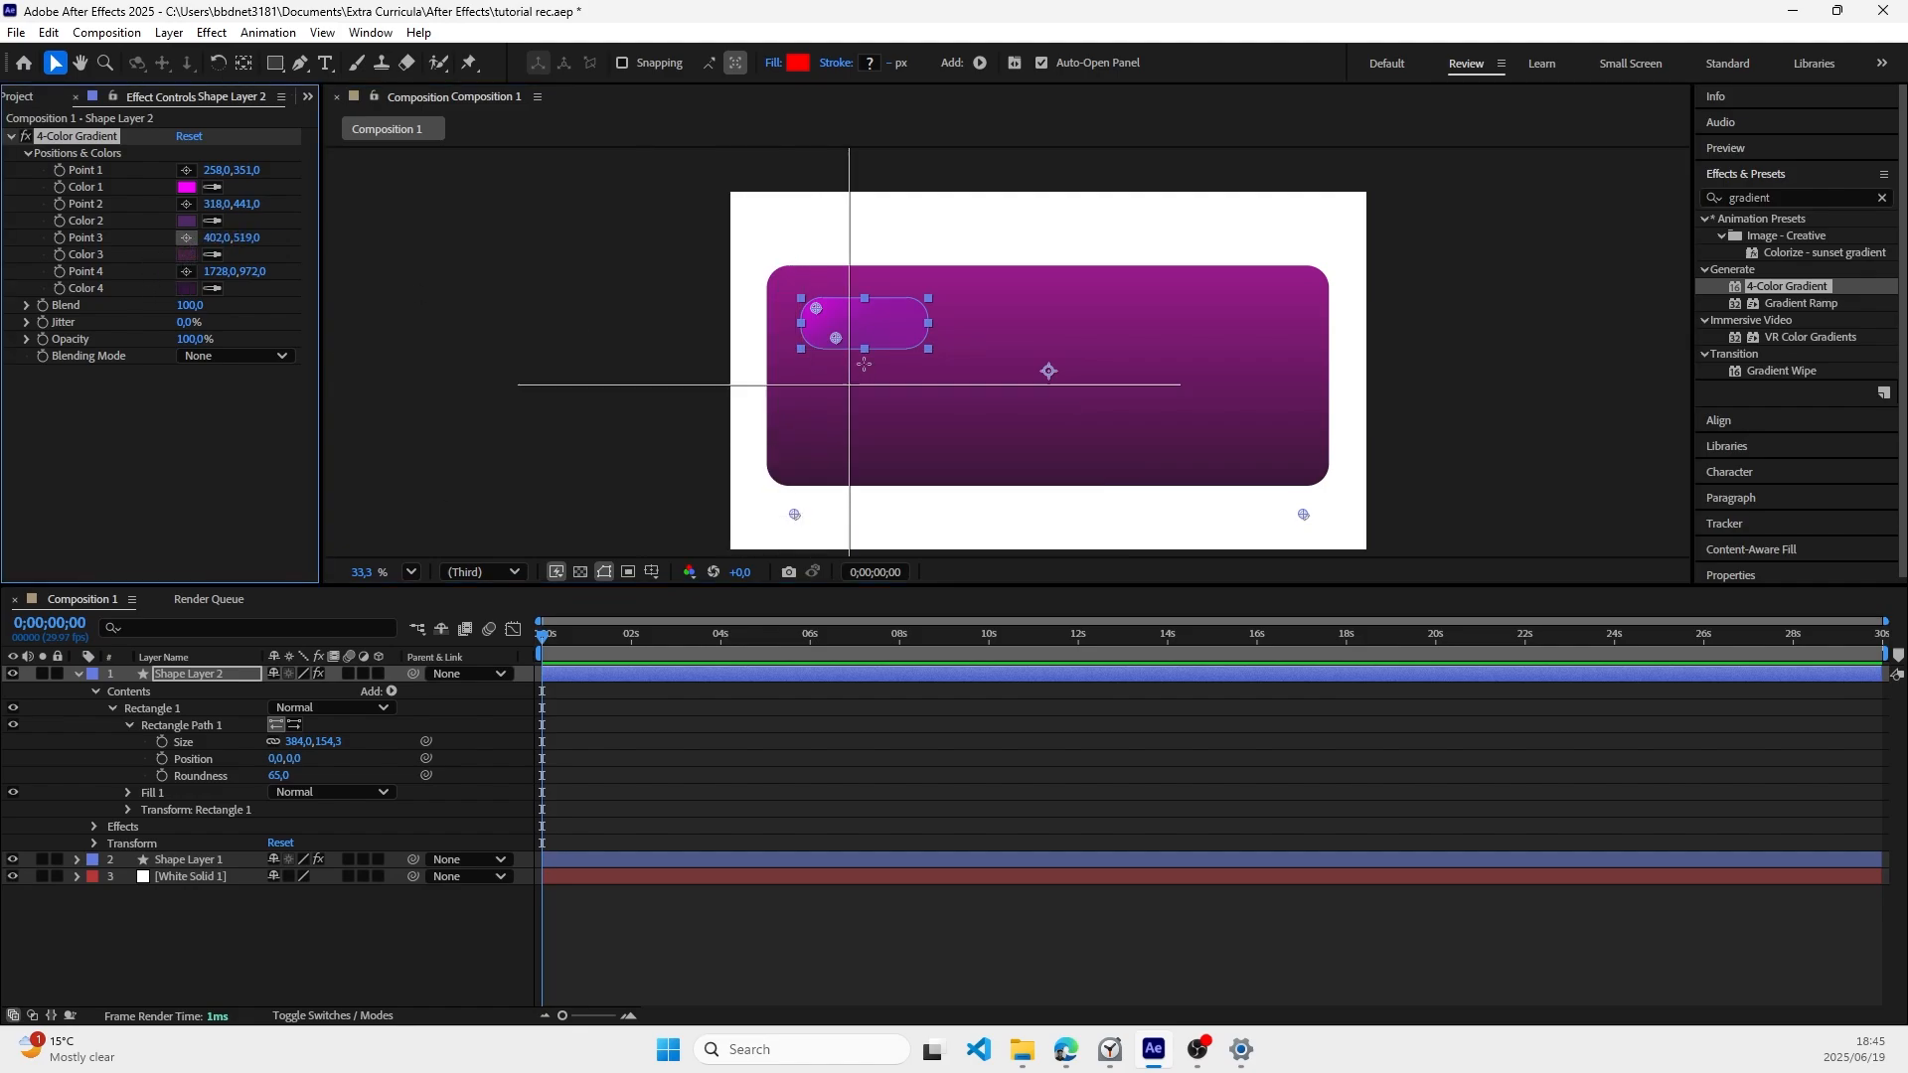
{"action": "left_click", "coordinate": [864, 308]}
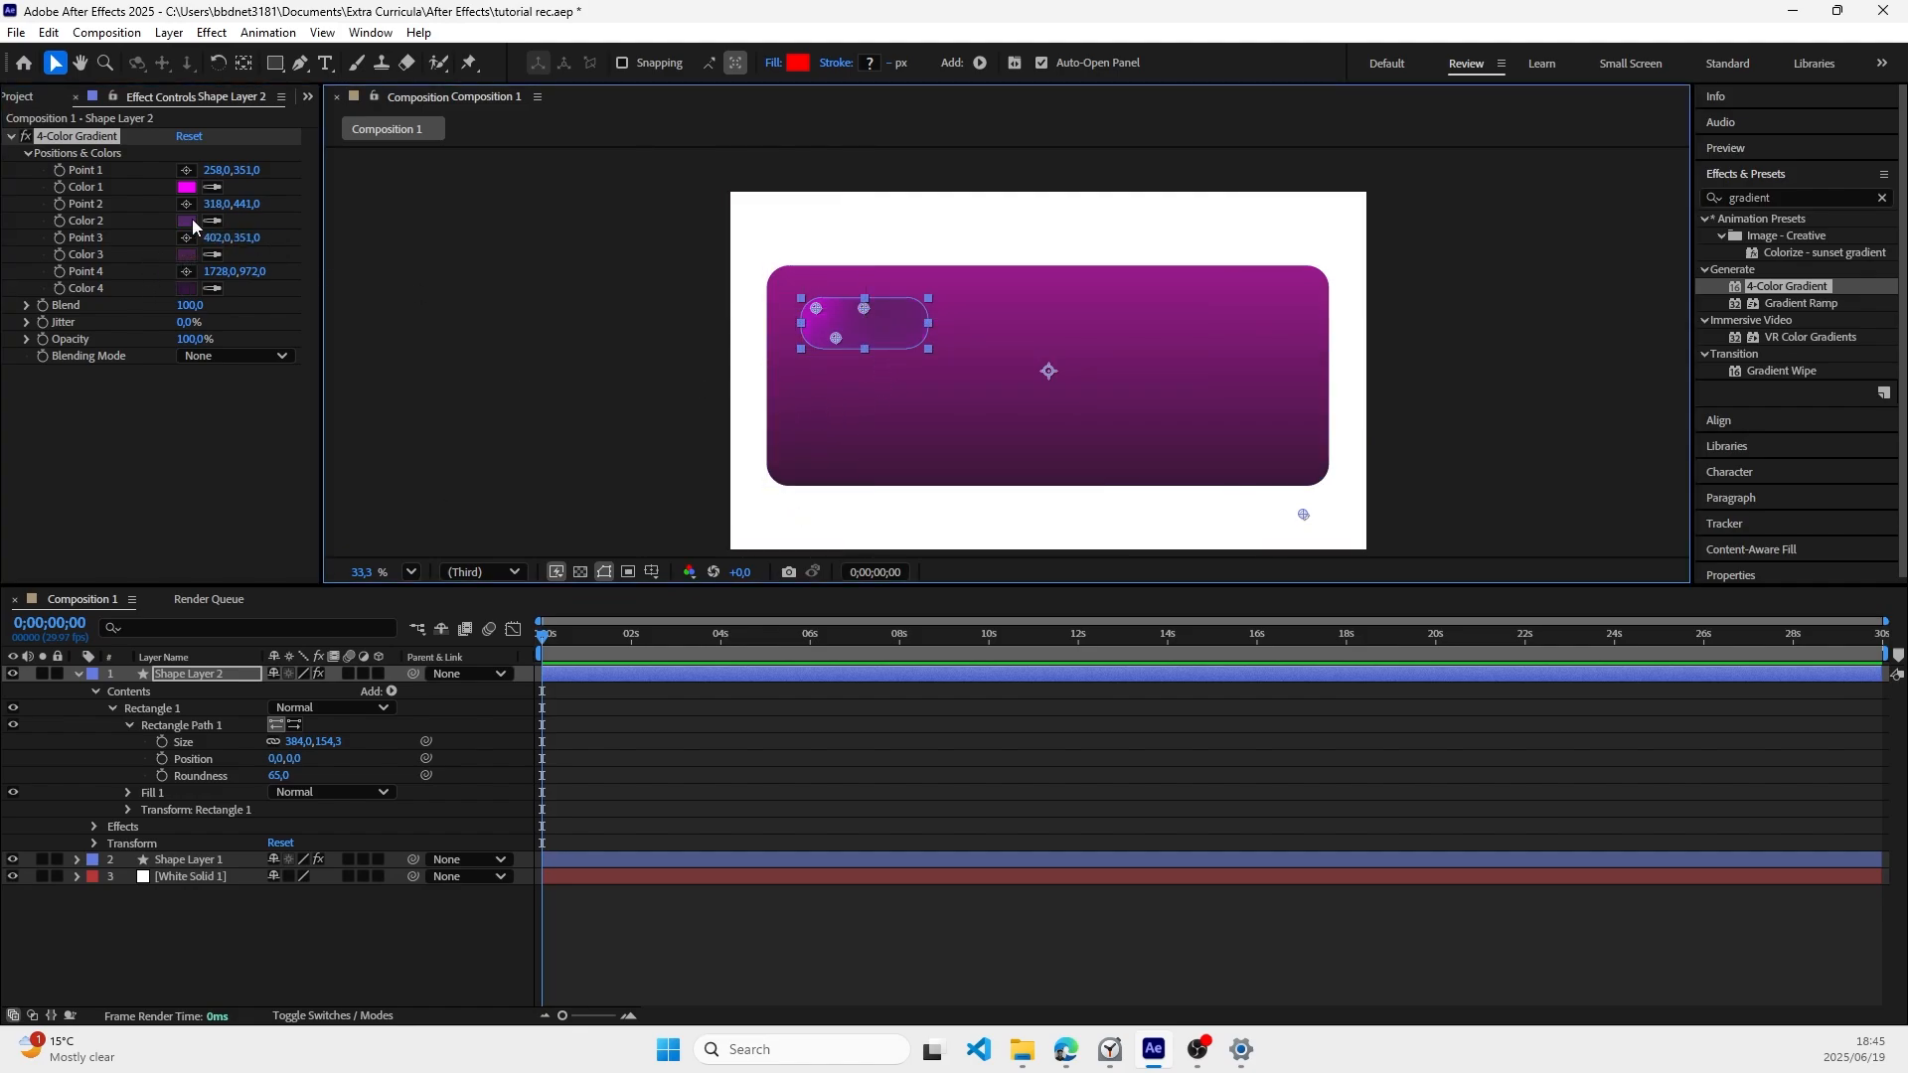
{"action": "left_click", "coordinate": [186, 271]}
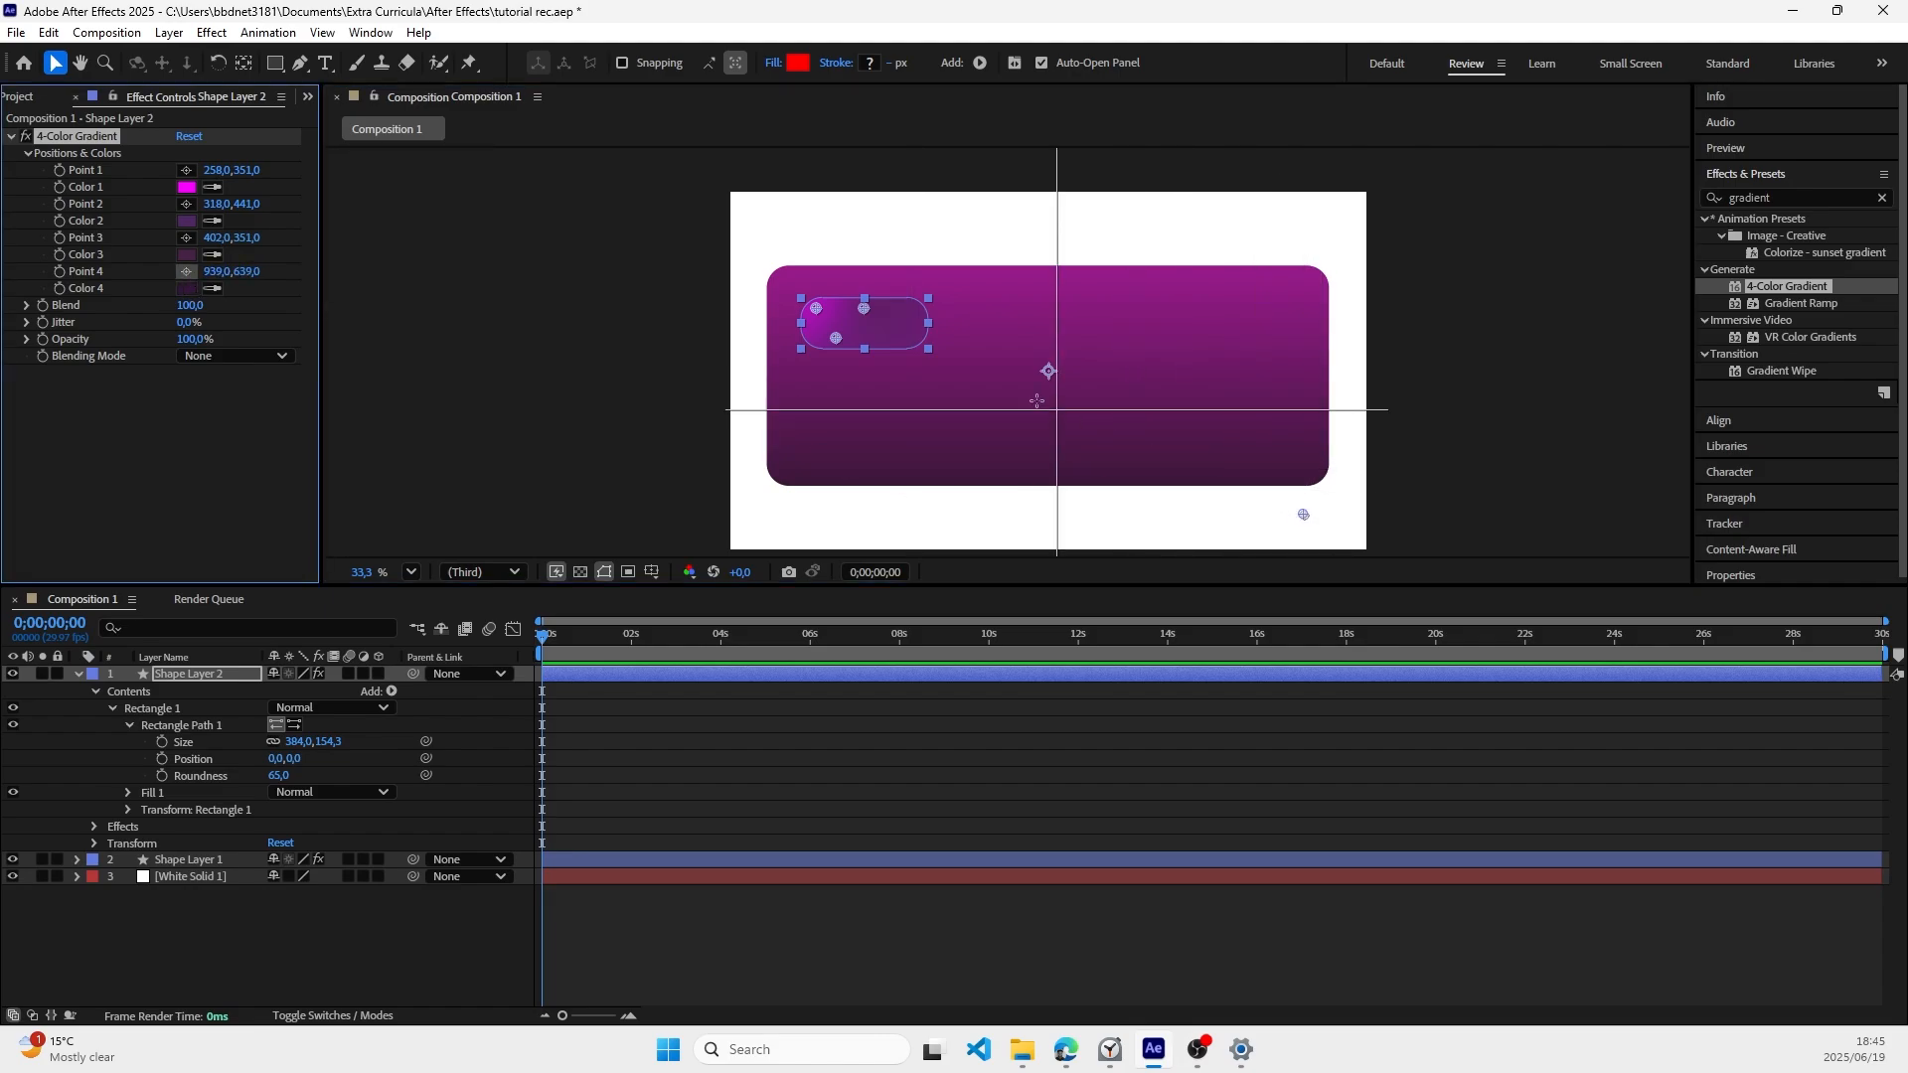
{"action": "left_click", "coordinate": [909, 338]}
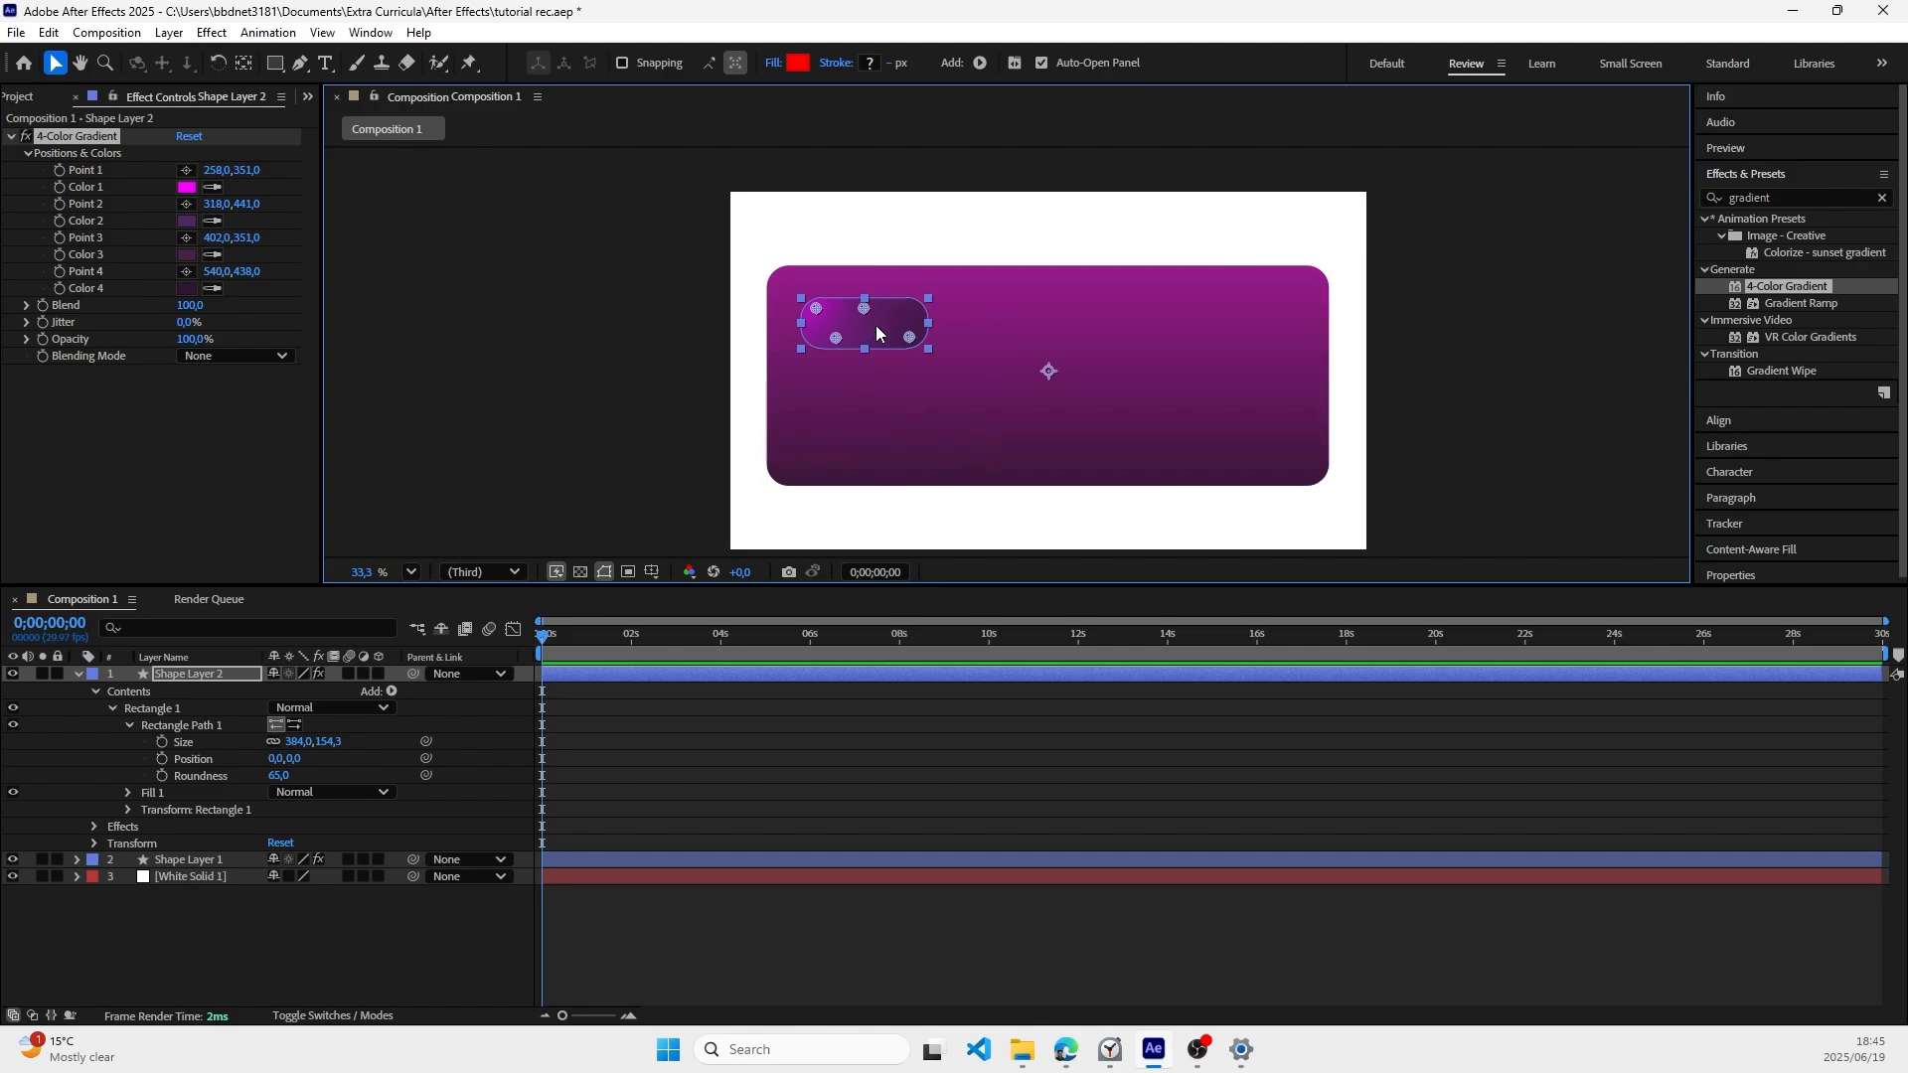
Step: Set the 4-Color Gradient's Color 3 to a bright magenta, #FF25FF
{"action": "left_click", "coordinate": [186, 253]}
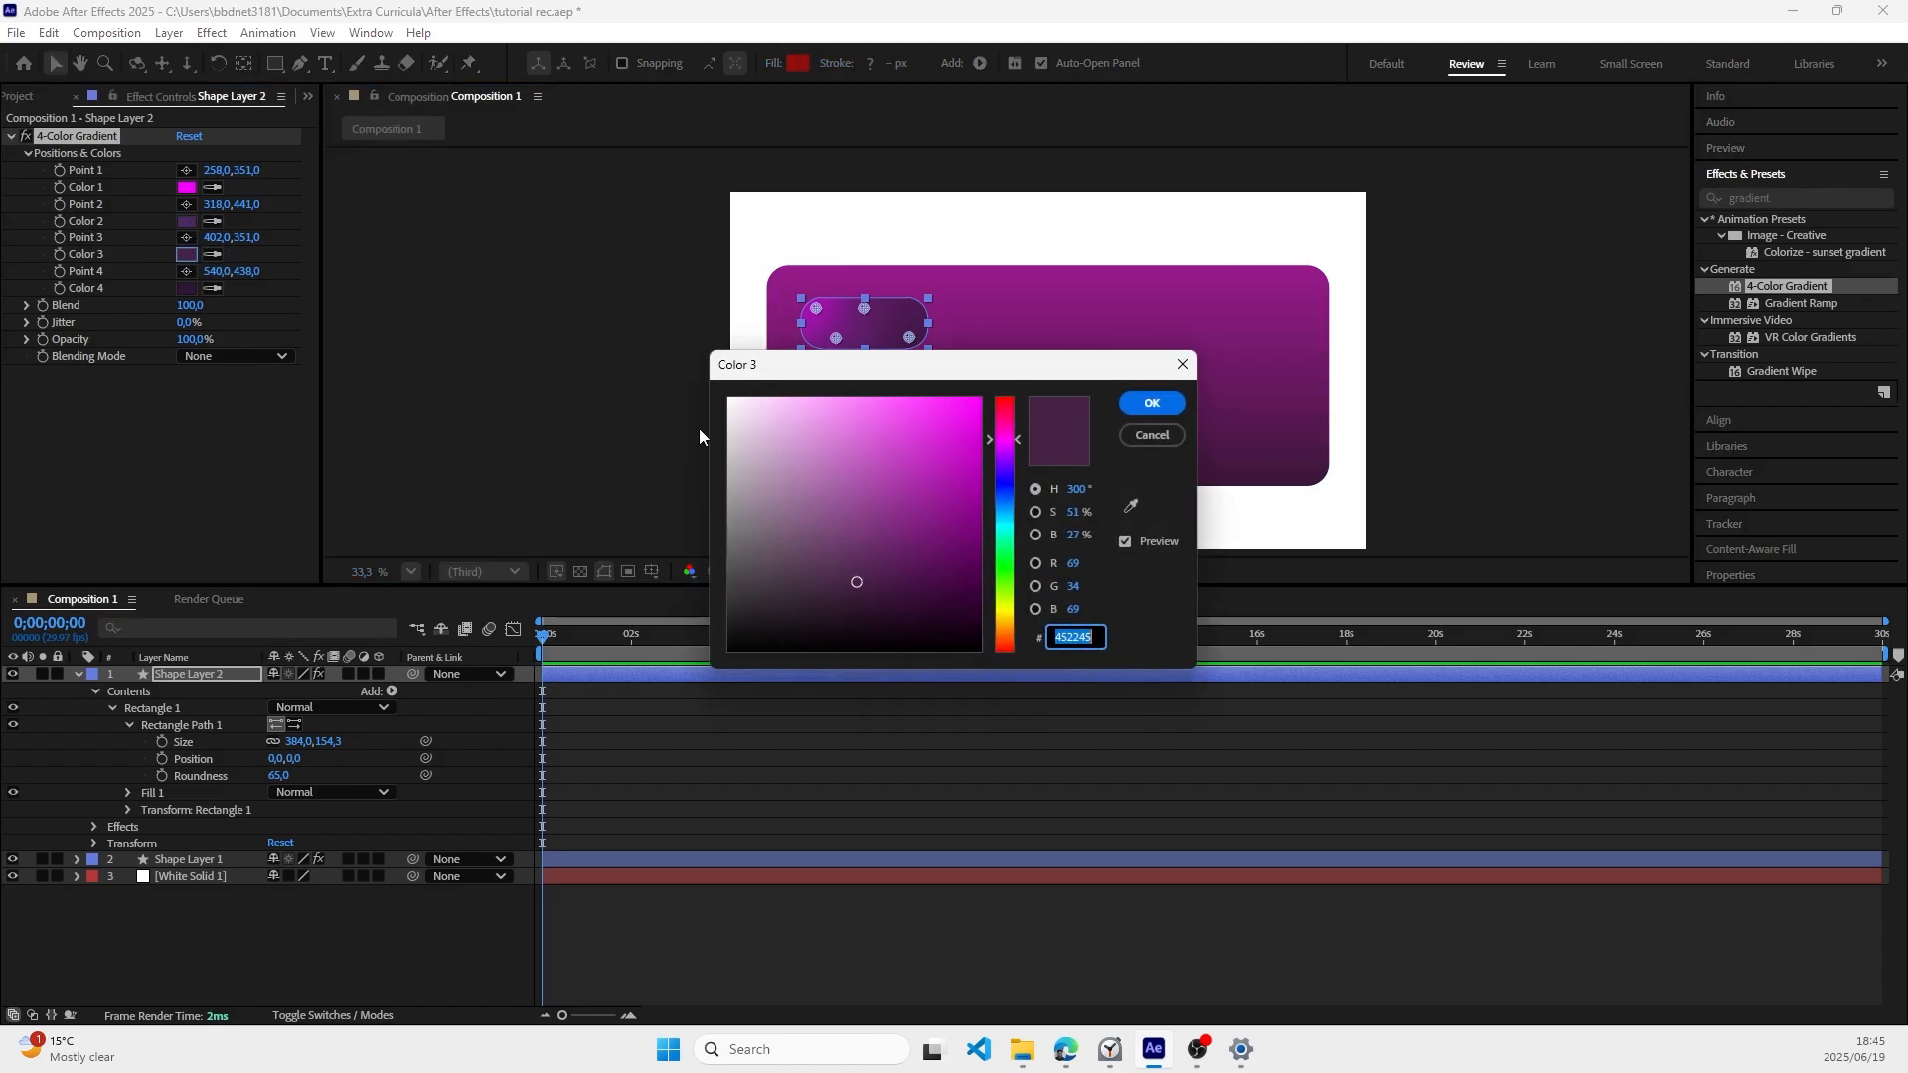
{"action": "left_click", "coordinate": [944, 450]}
{"action": "left_click_drag", "start_coordinate": [945, 449], "coordinate": [944, 369]}
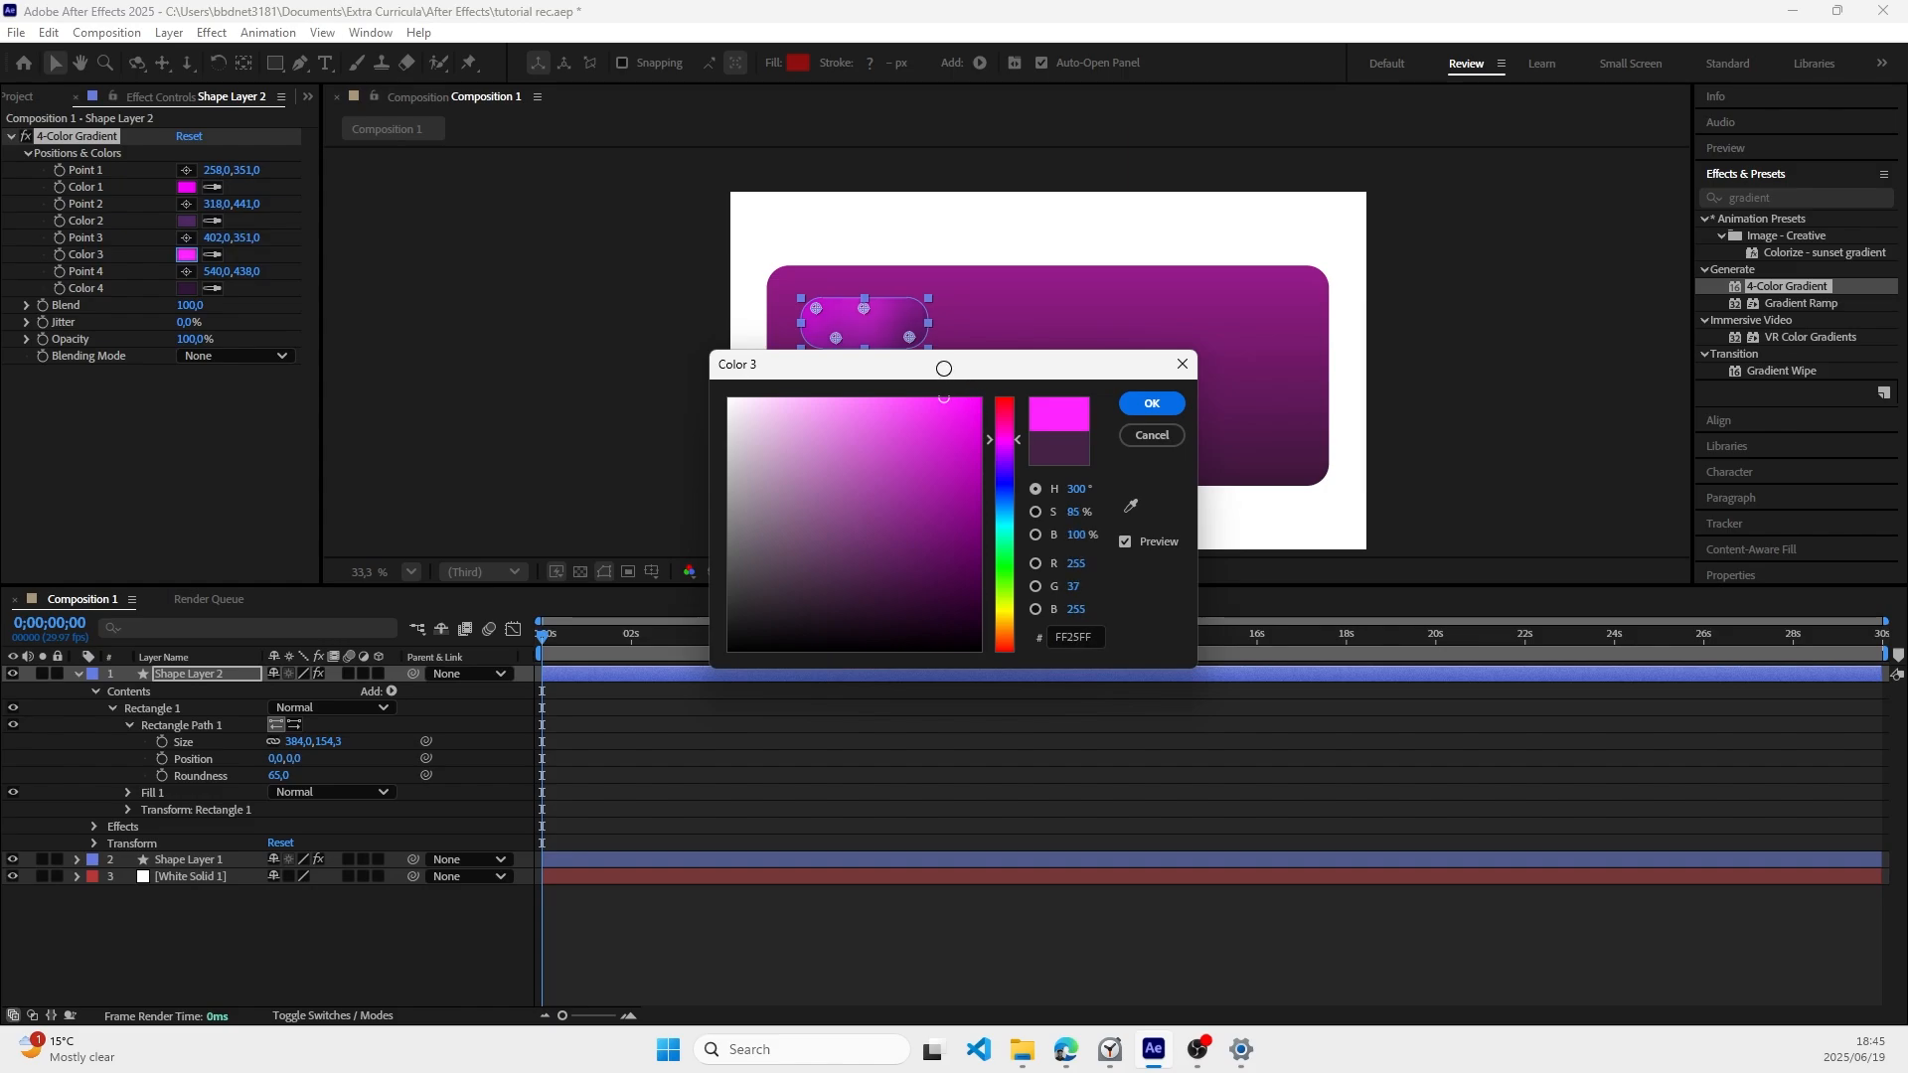
{"action": "left_click", "coordinate": [1151, 403]}
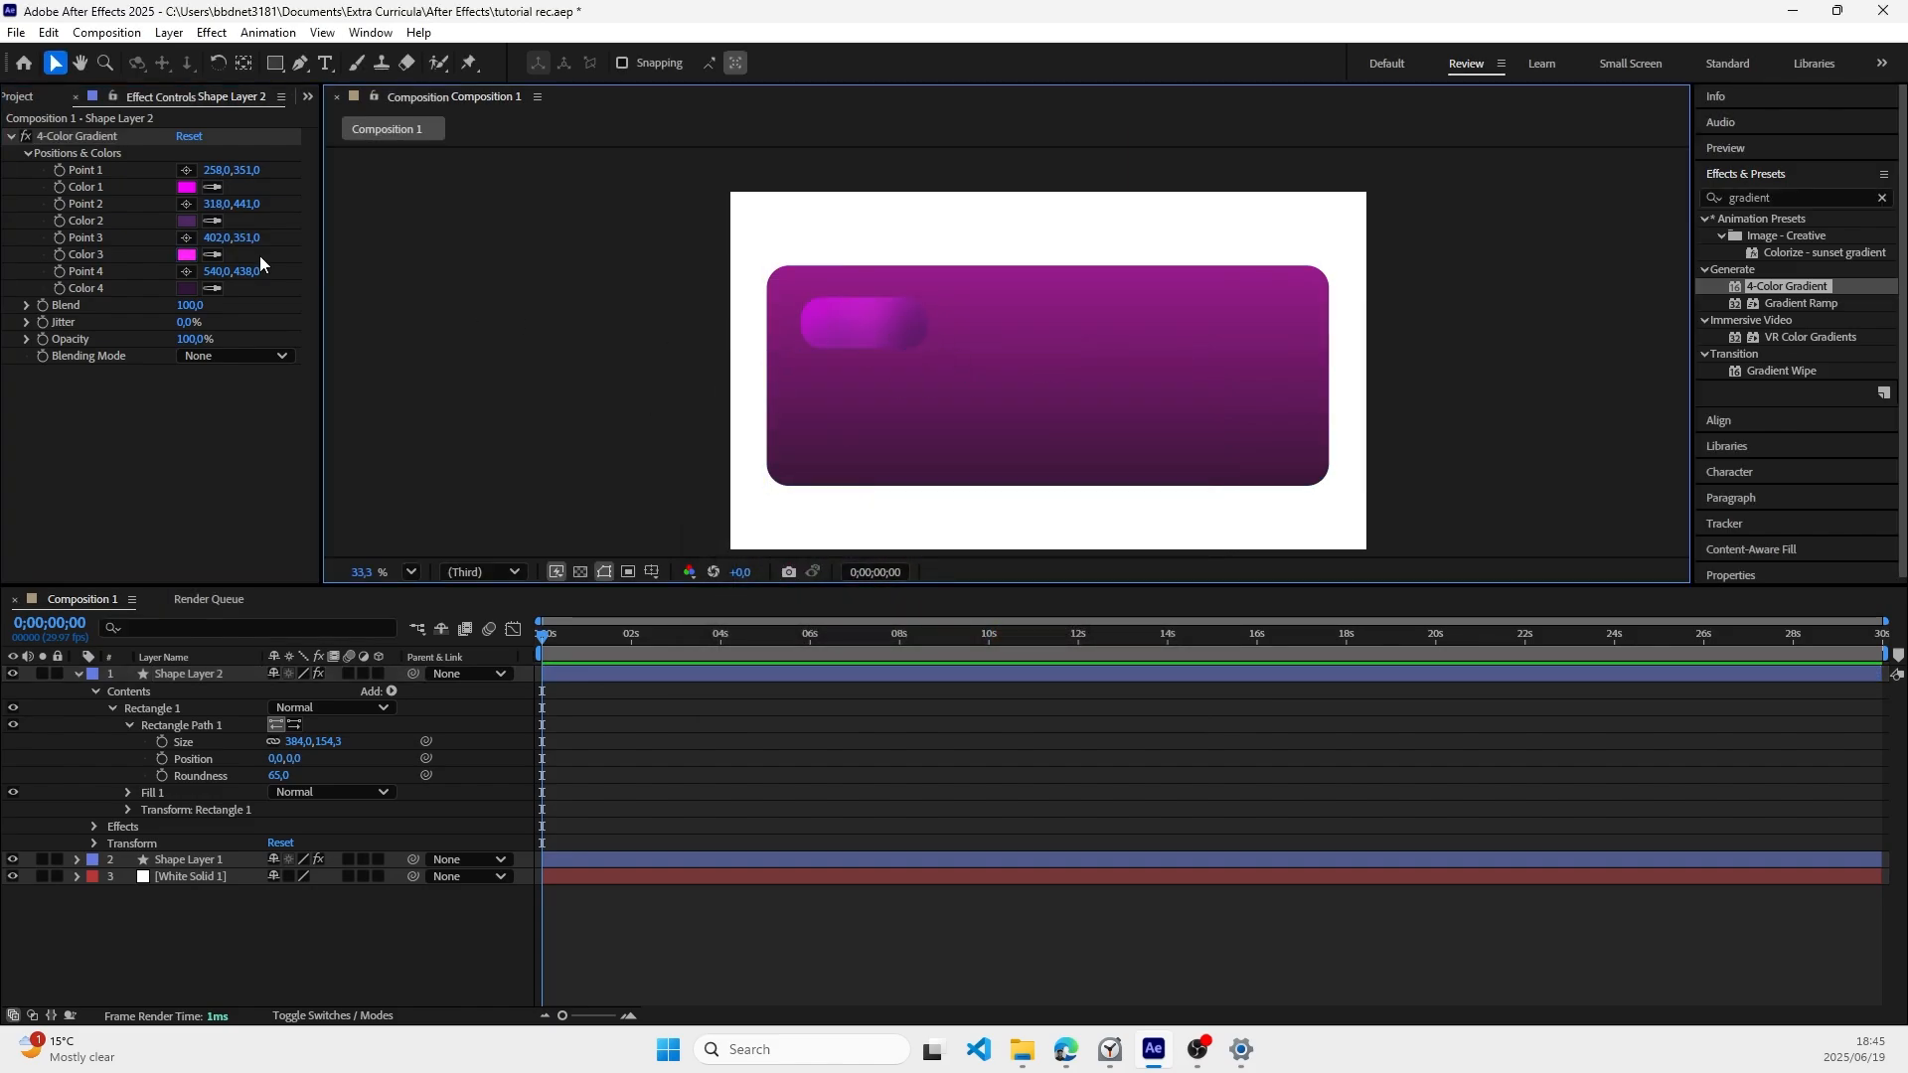
Step: Set the 4-Color Gradient's Color 4 to a light lilac, #E8AEF7
{"action": "left_click", "coordinate": [187, 288]}
{"action": "left_click_drag", "start_coordinate": [949, 512], "coordinate": [802, 405]}
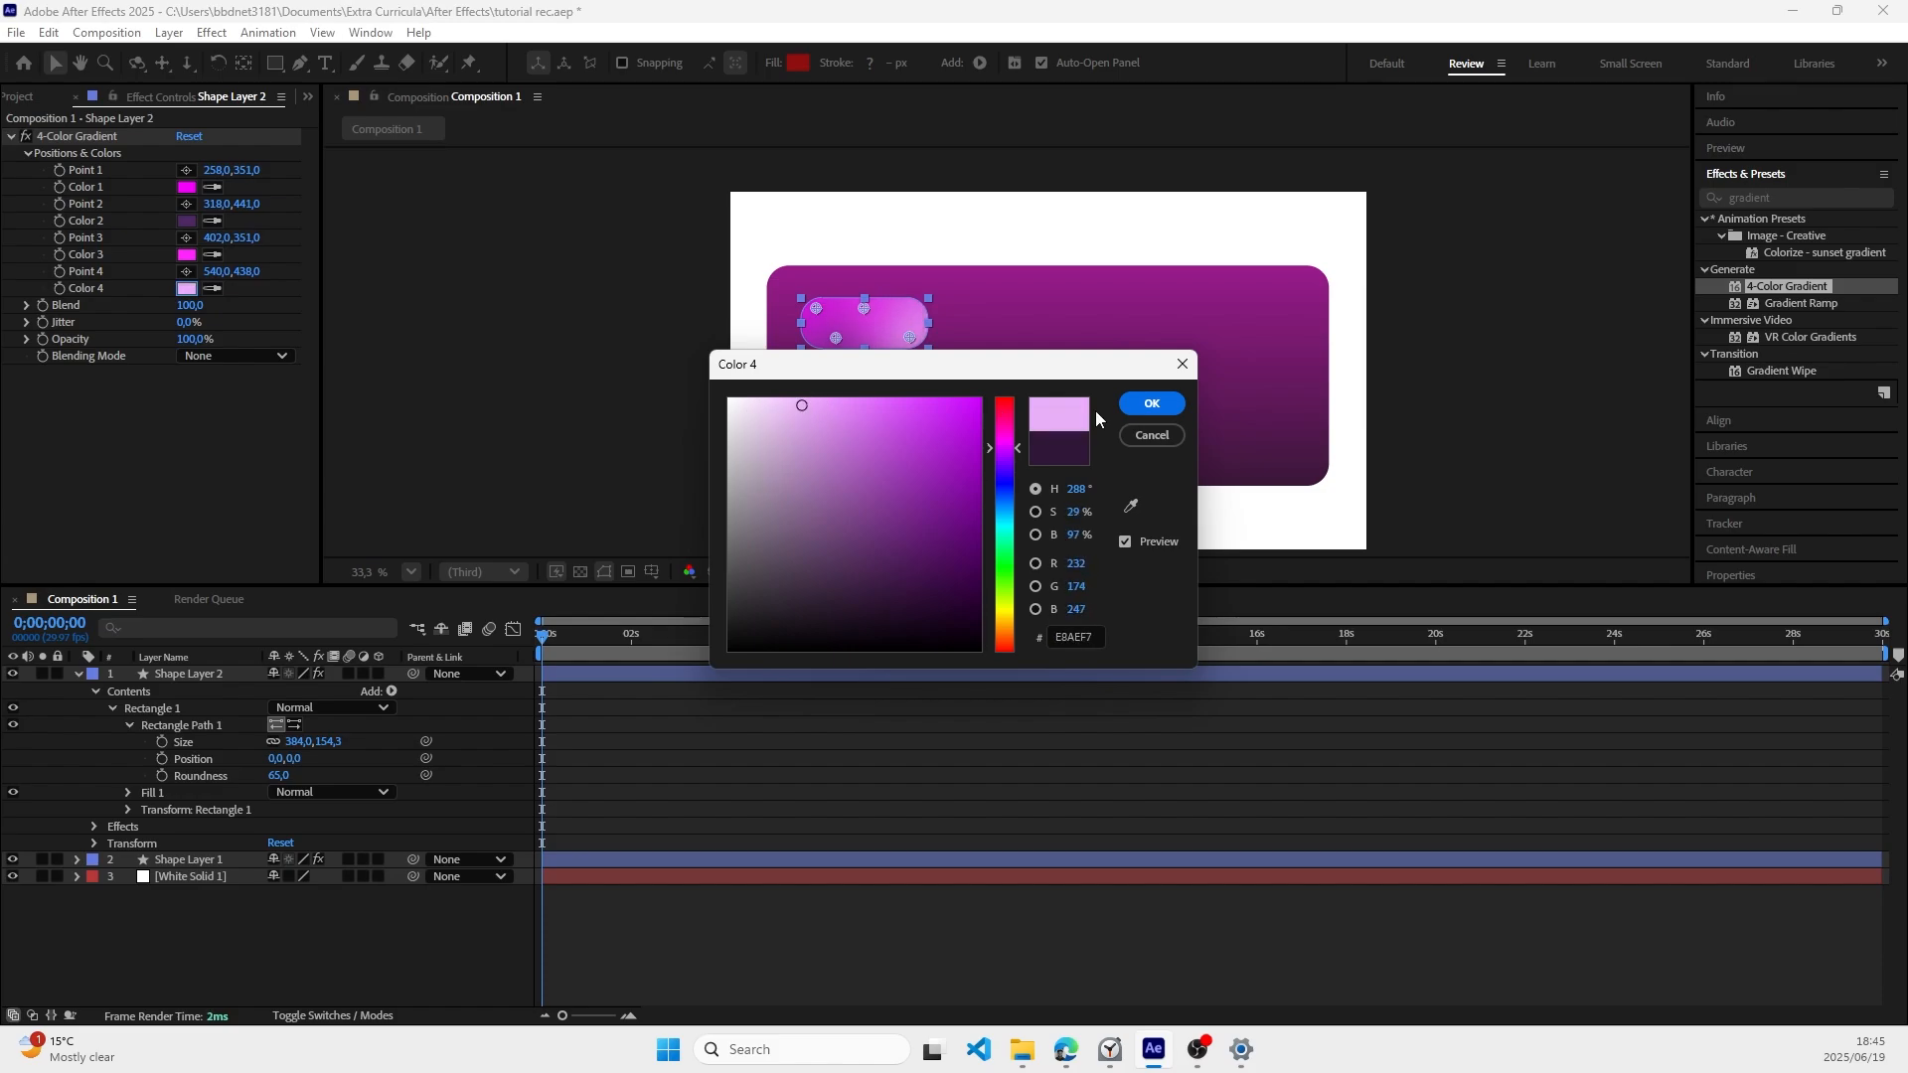
{"action": "left_click", "coordinate": [1152, 404]}
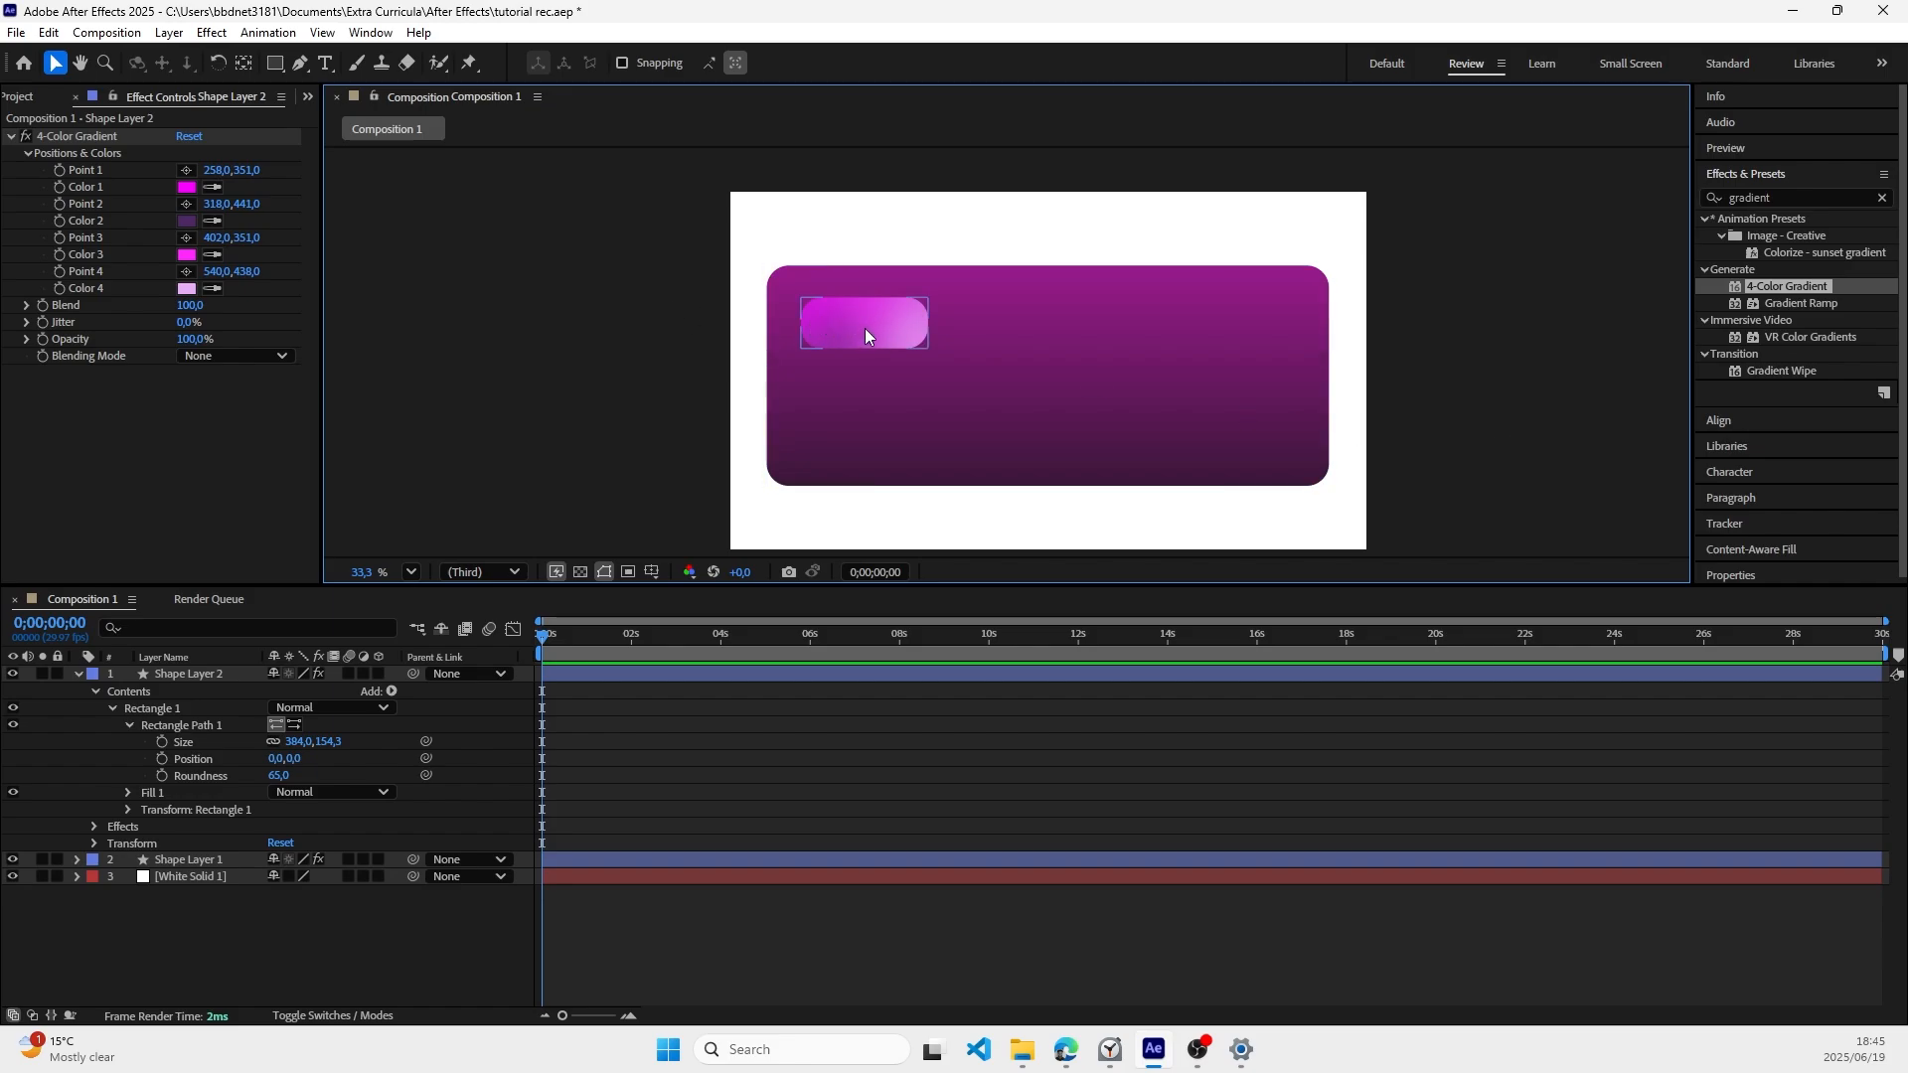
Step: Collapse Shape Layer 2's properties and add a text layer reading "Purchase" on the small rounded rectangle
{"action": "left_click", "coordinate": [78, 674]}
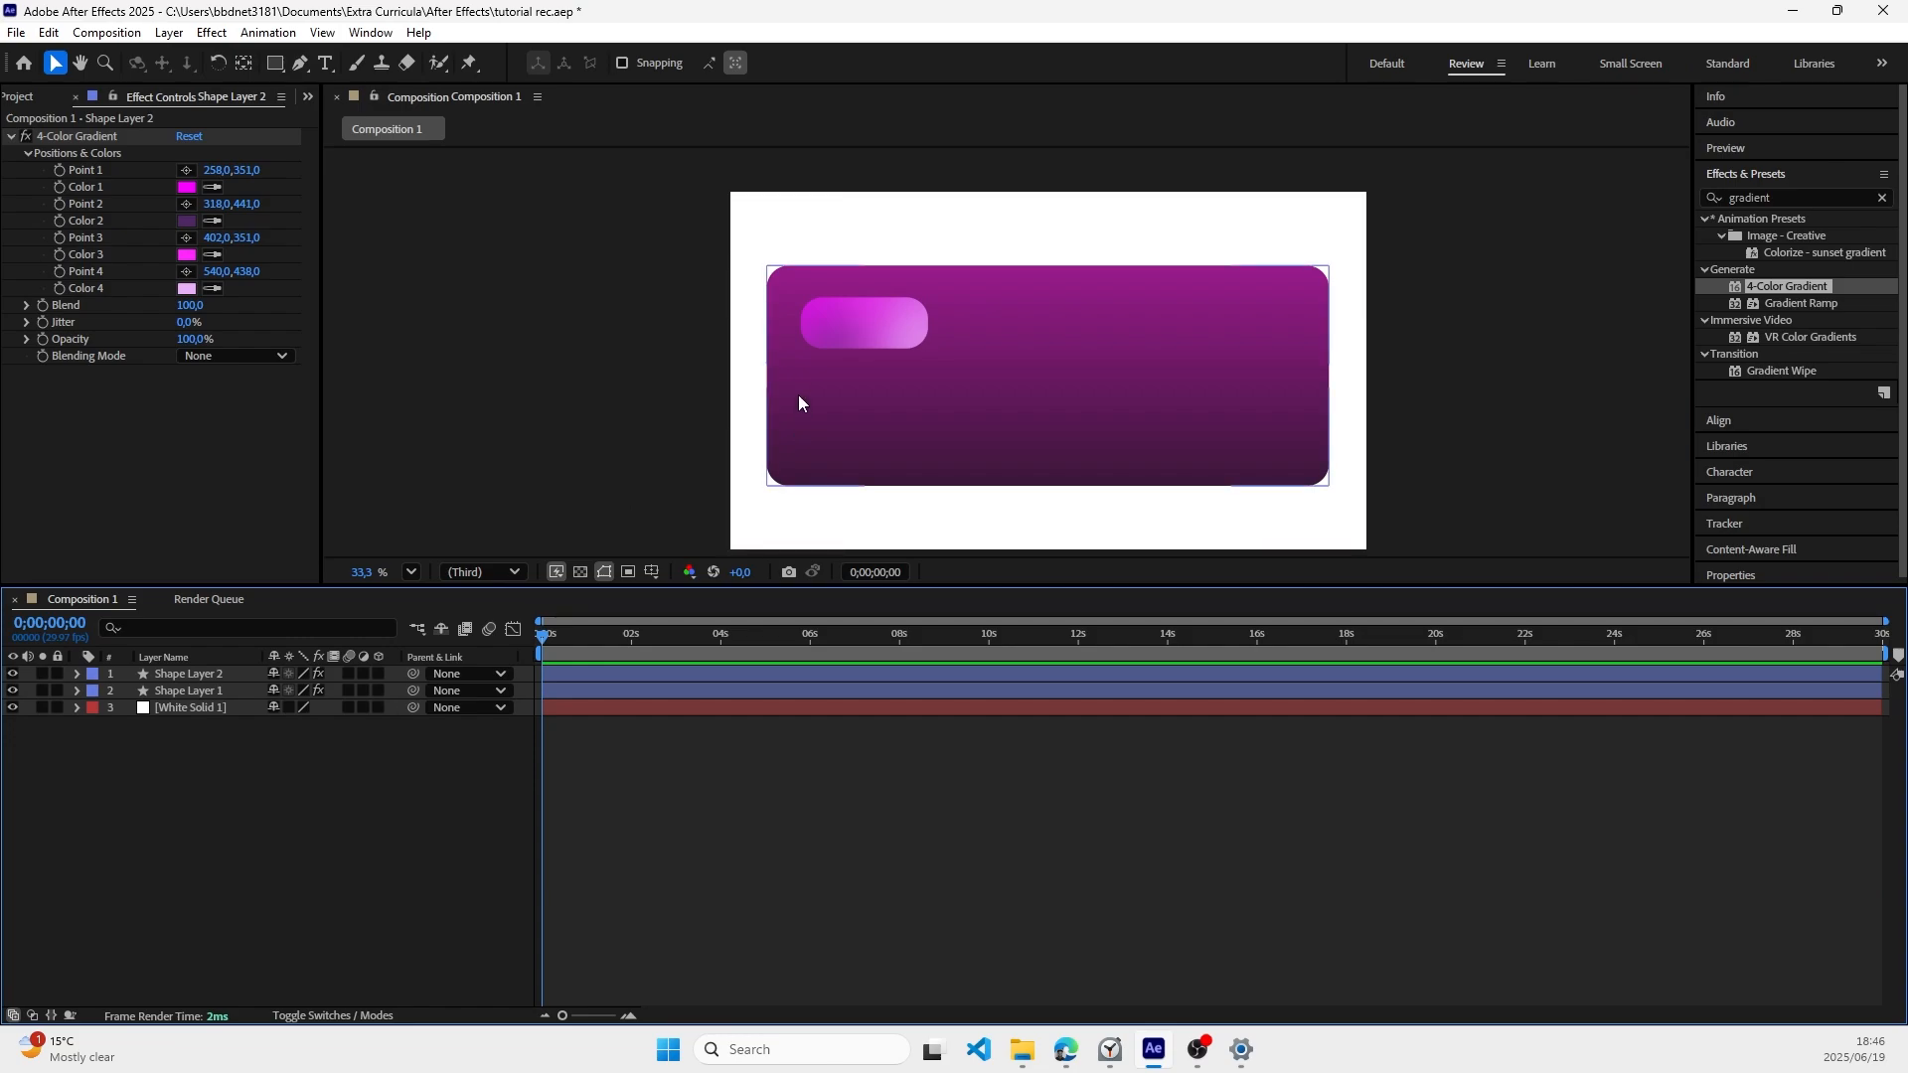
{"action": "right_click", "coordinate": [346, 777]}
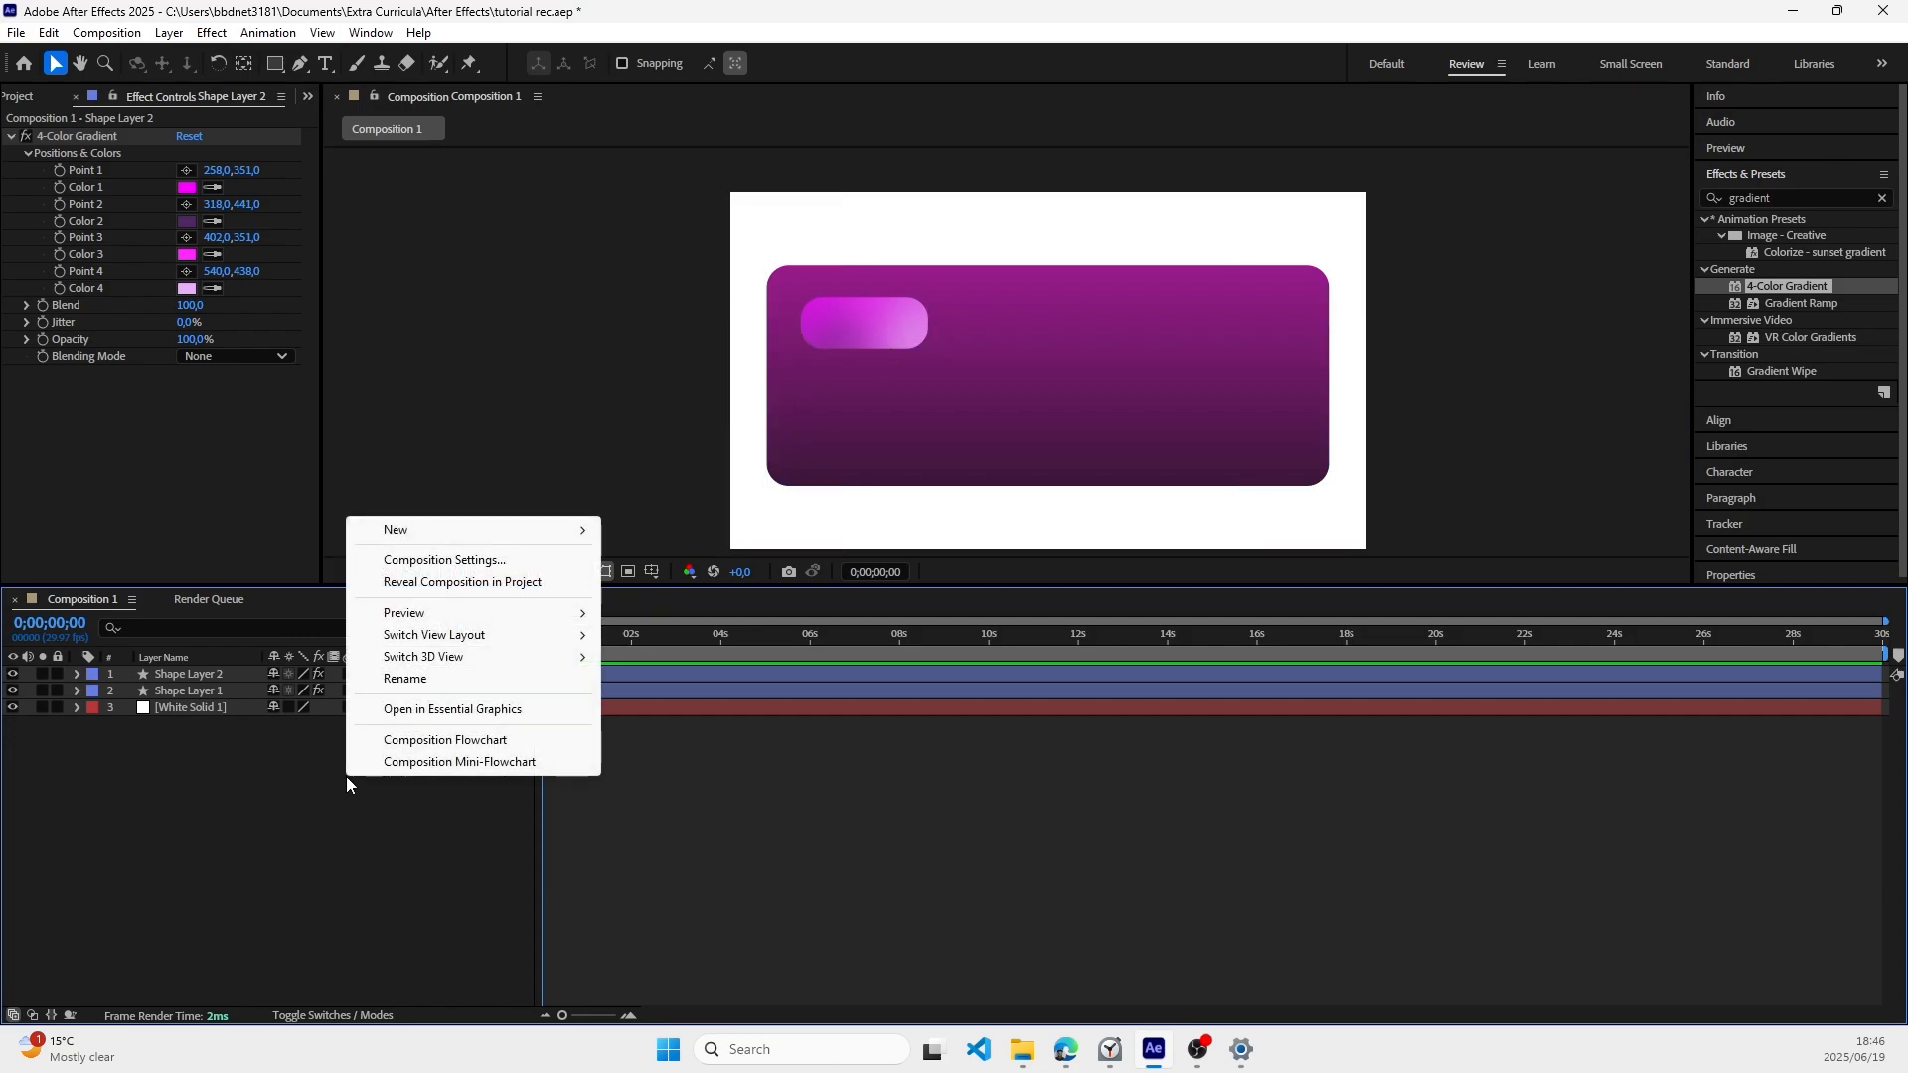
{"action": "mouse_move", "coordinate": [398, 533]}
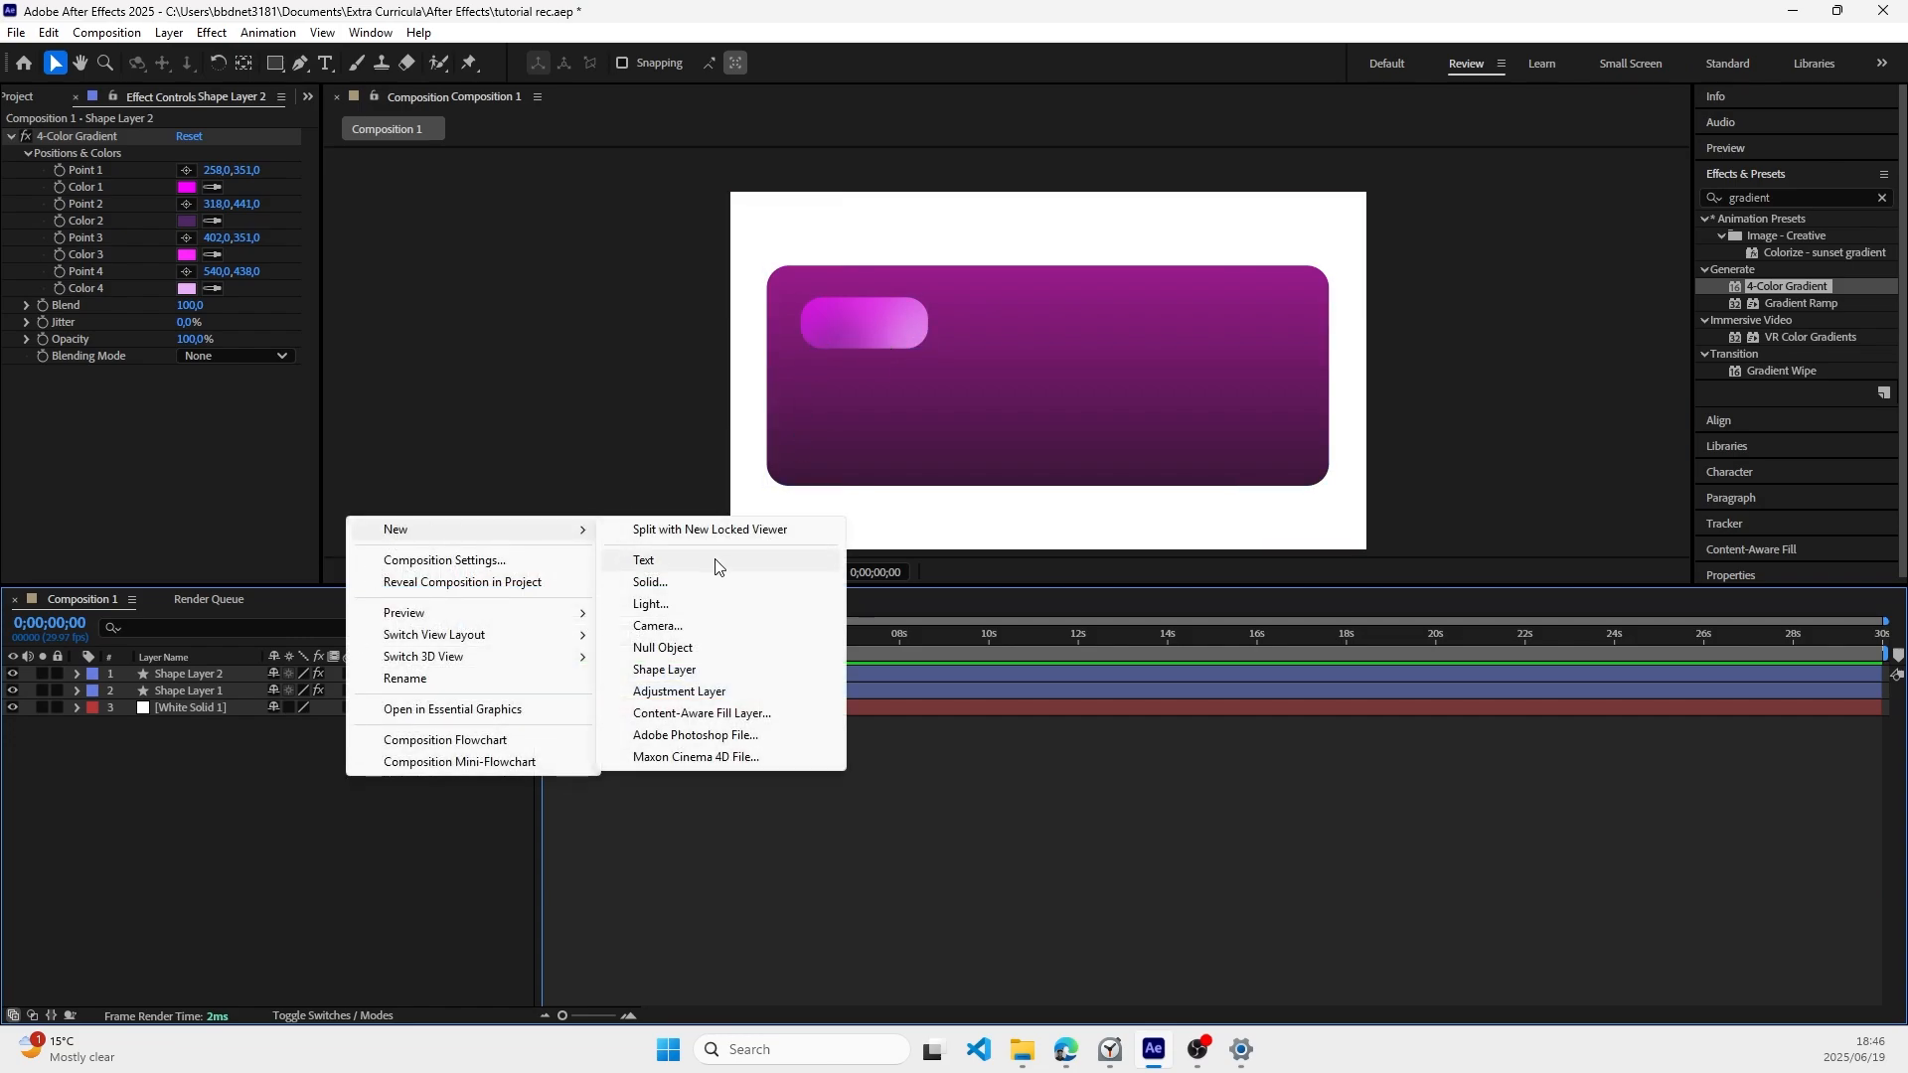
{"action": "left_click", "coordinate": [487, 293]}
{"action": "left_click", "coordinate": [325, 62]}
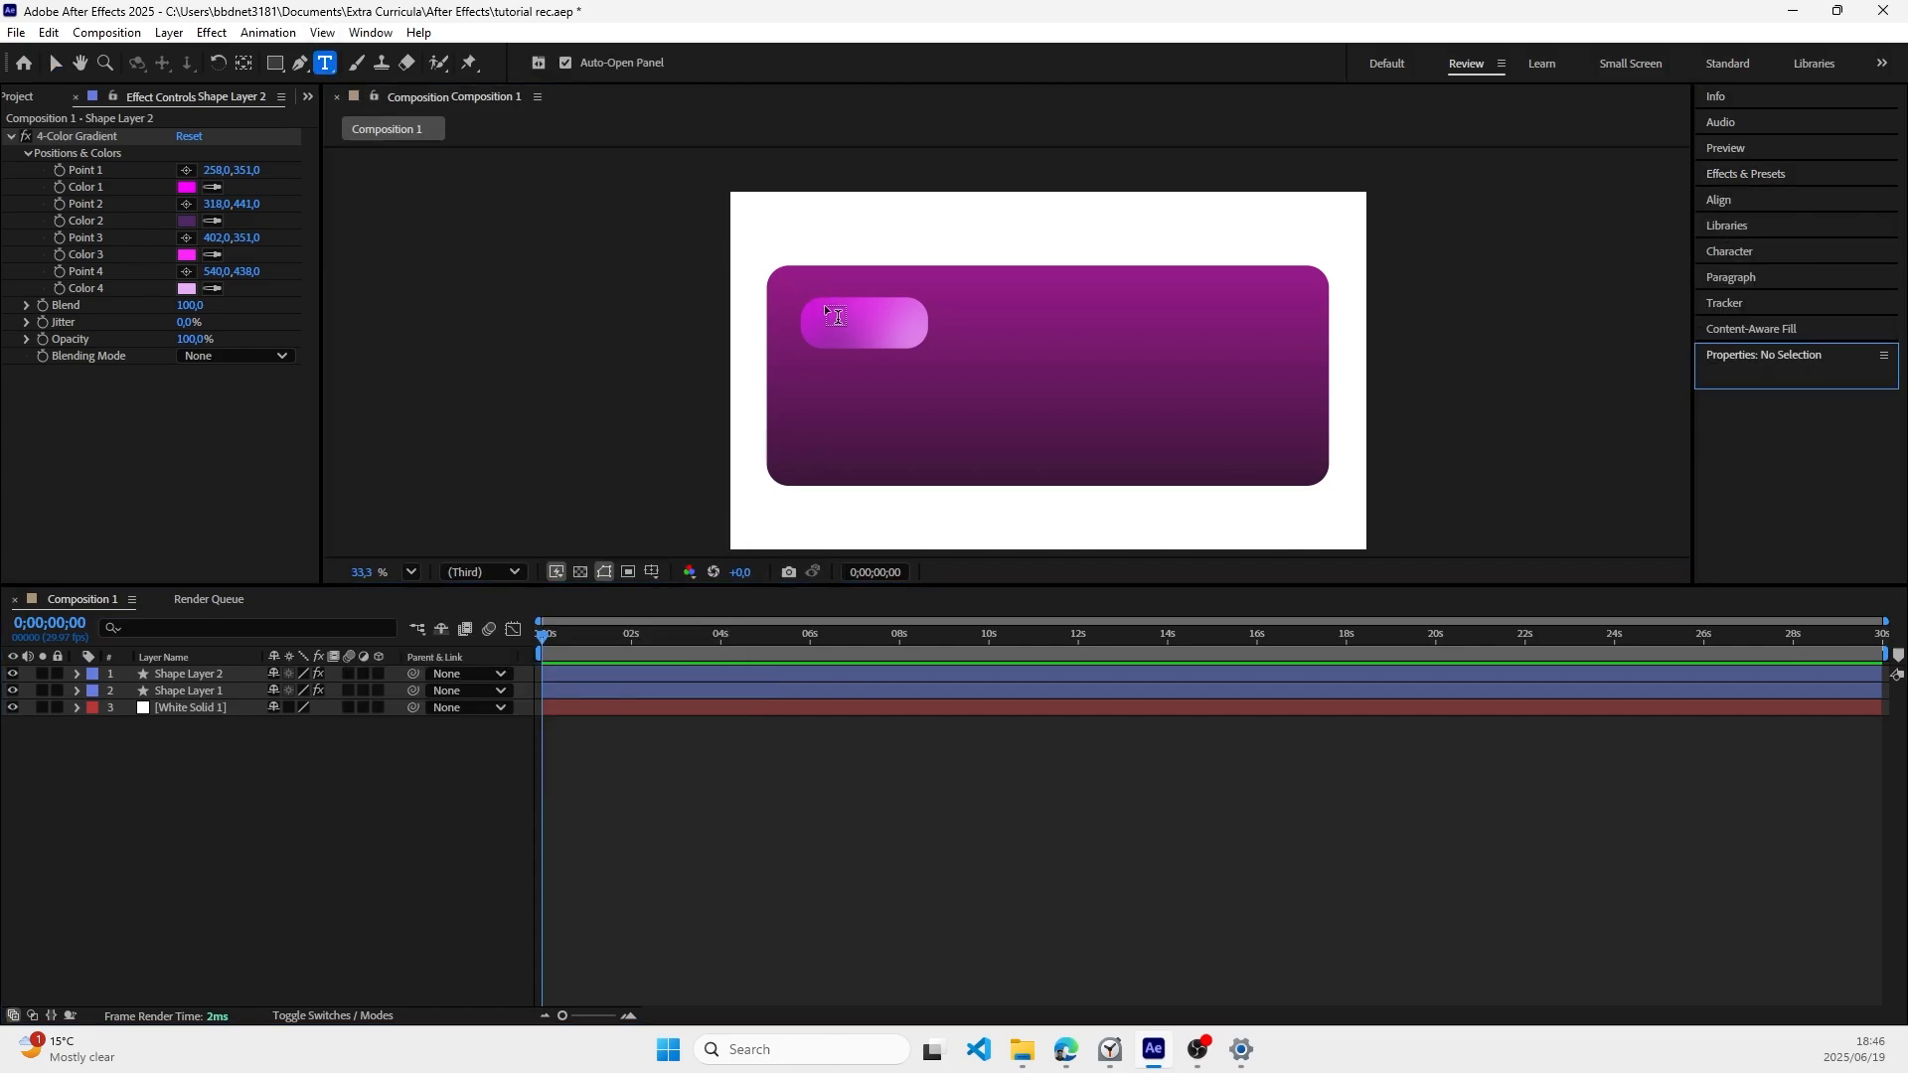
{"action": "left_click", "coordinate": [839, 331]}
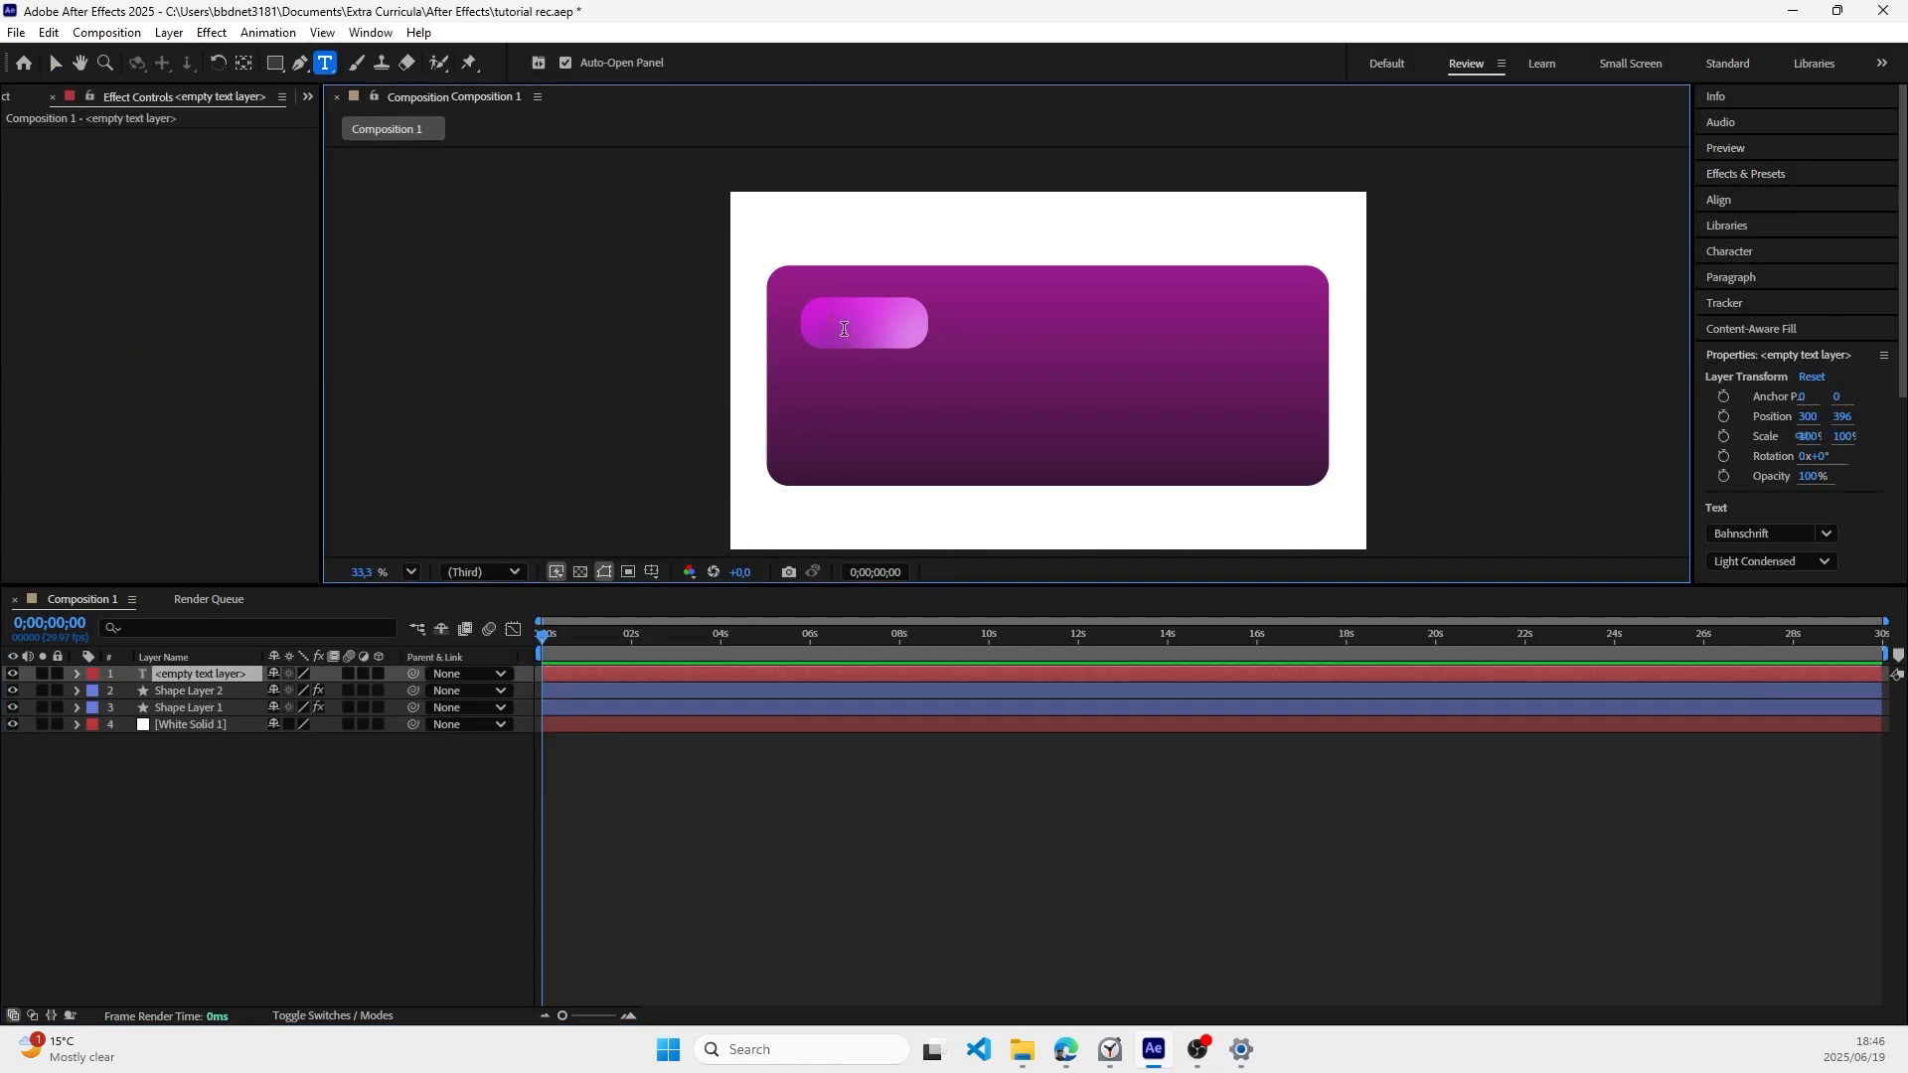
{"action": "type", "text": "Pu"}
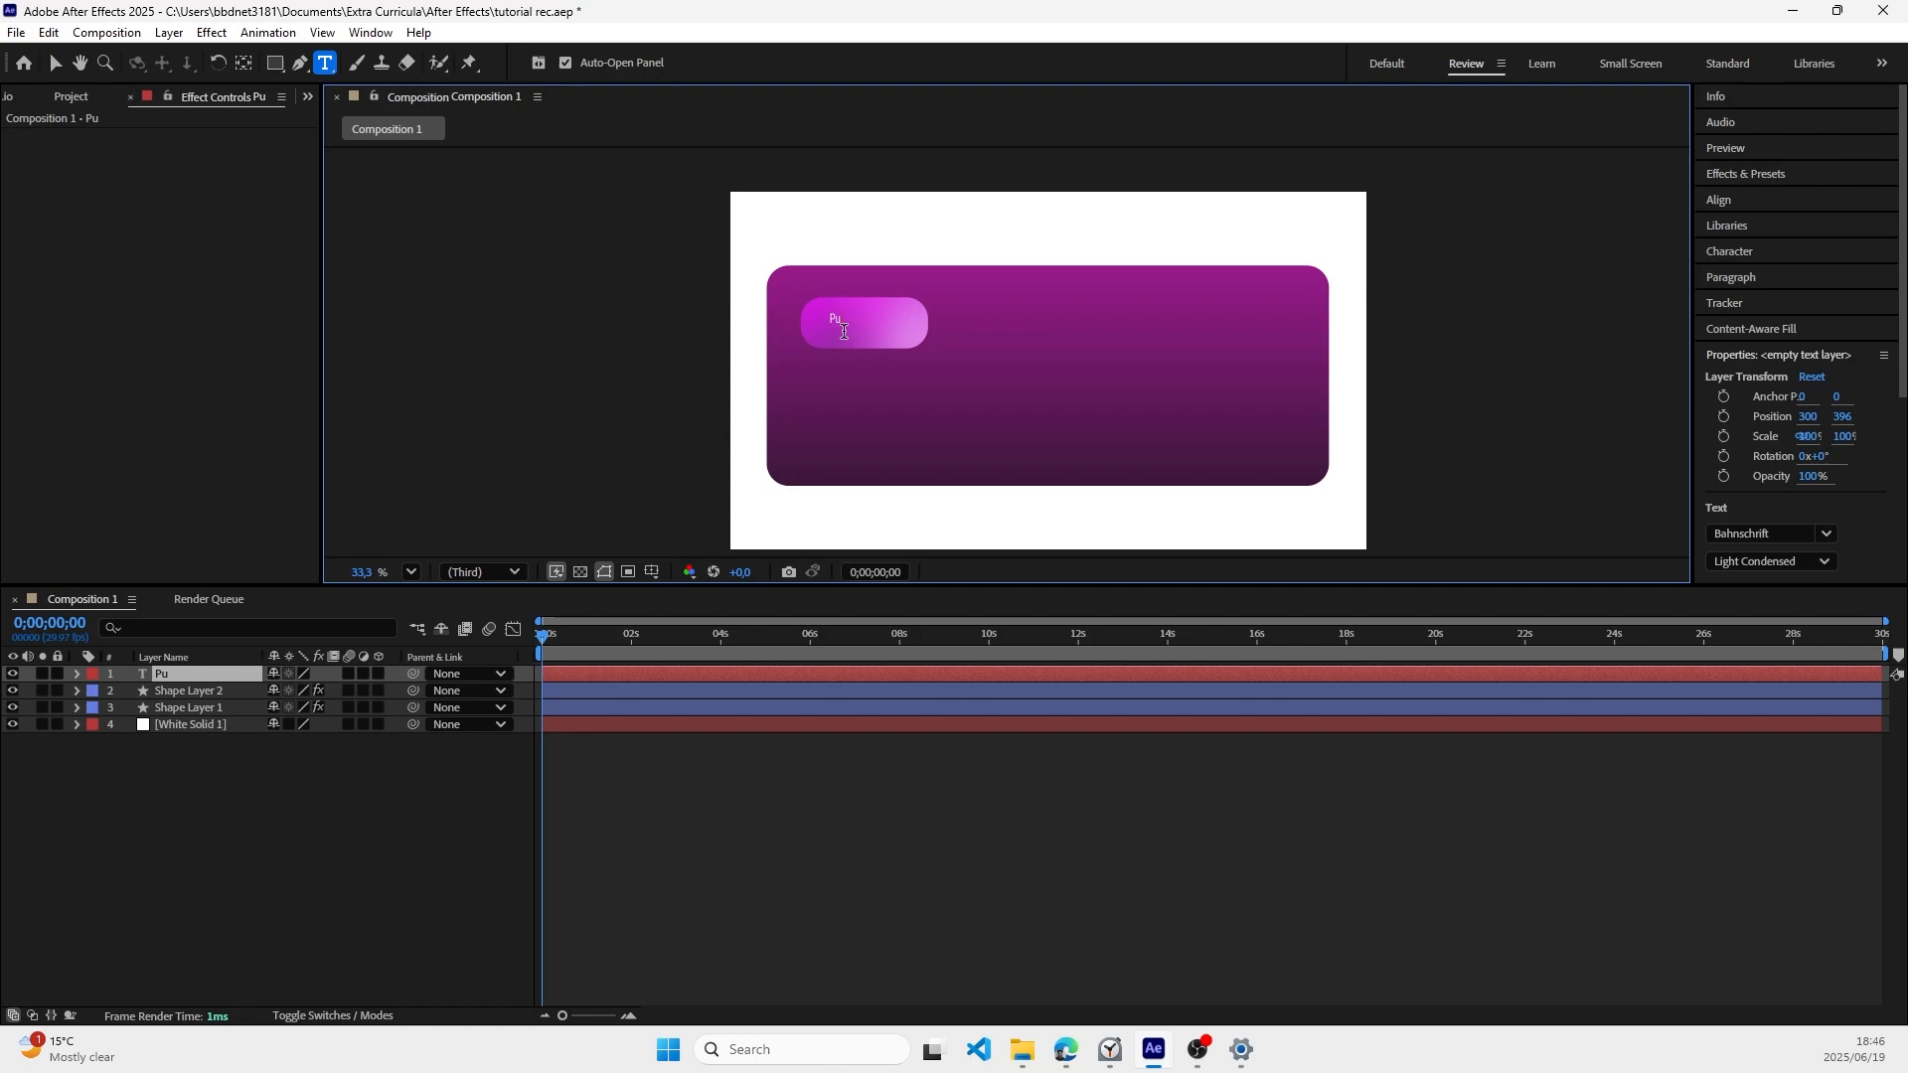
{"action": "type", "text": "rchase"}
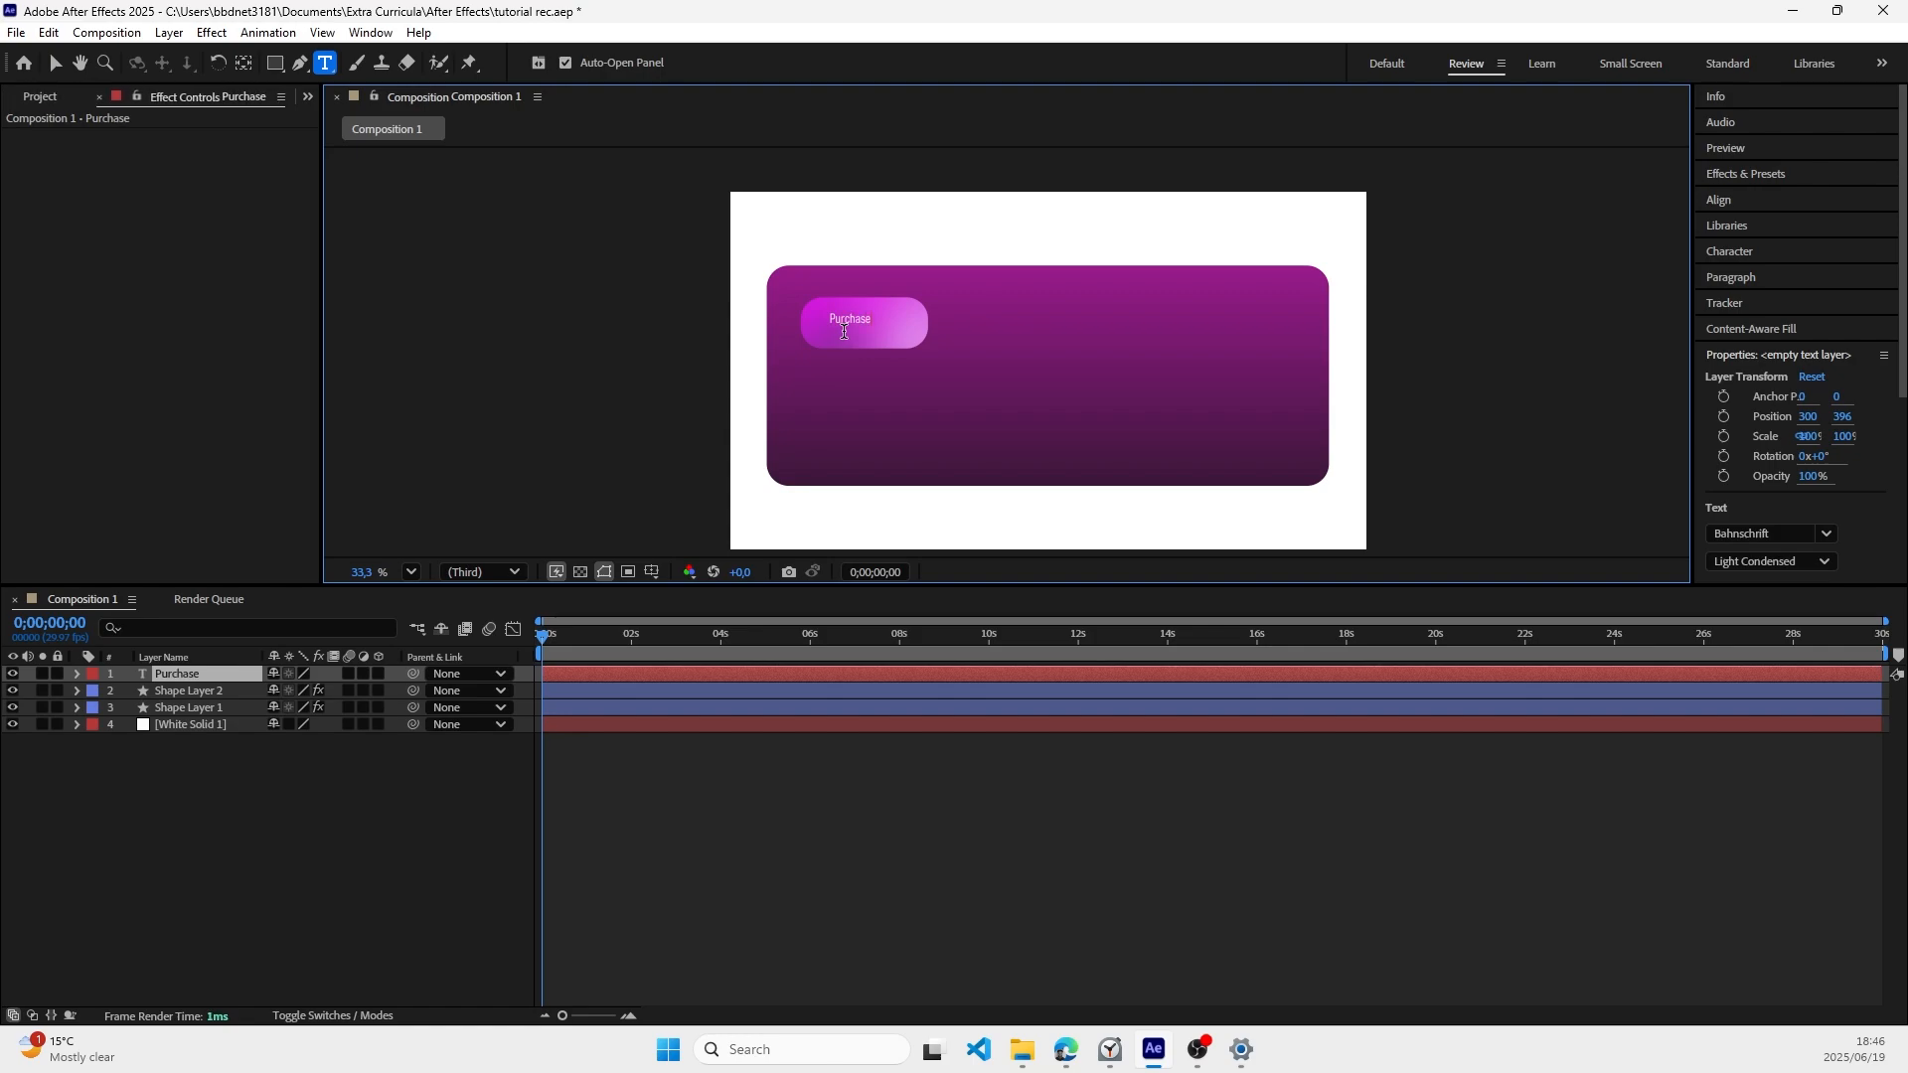
{"action": "left_click", "coordinate": [54, 62]}
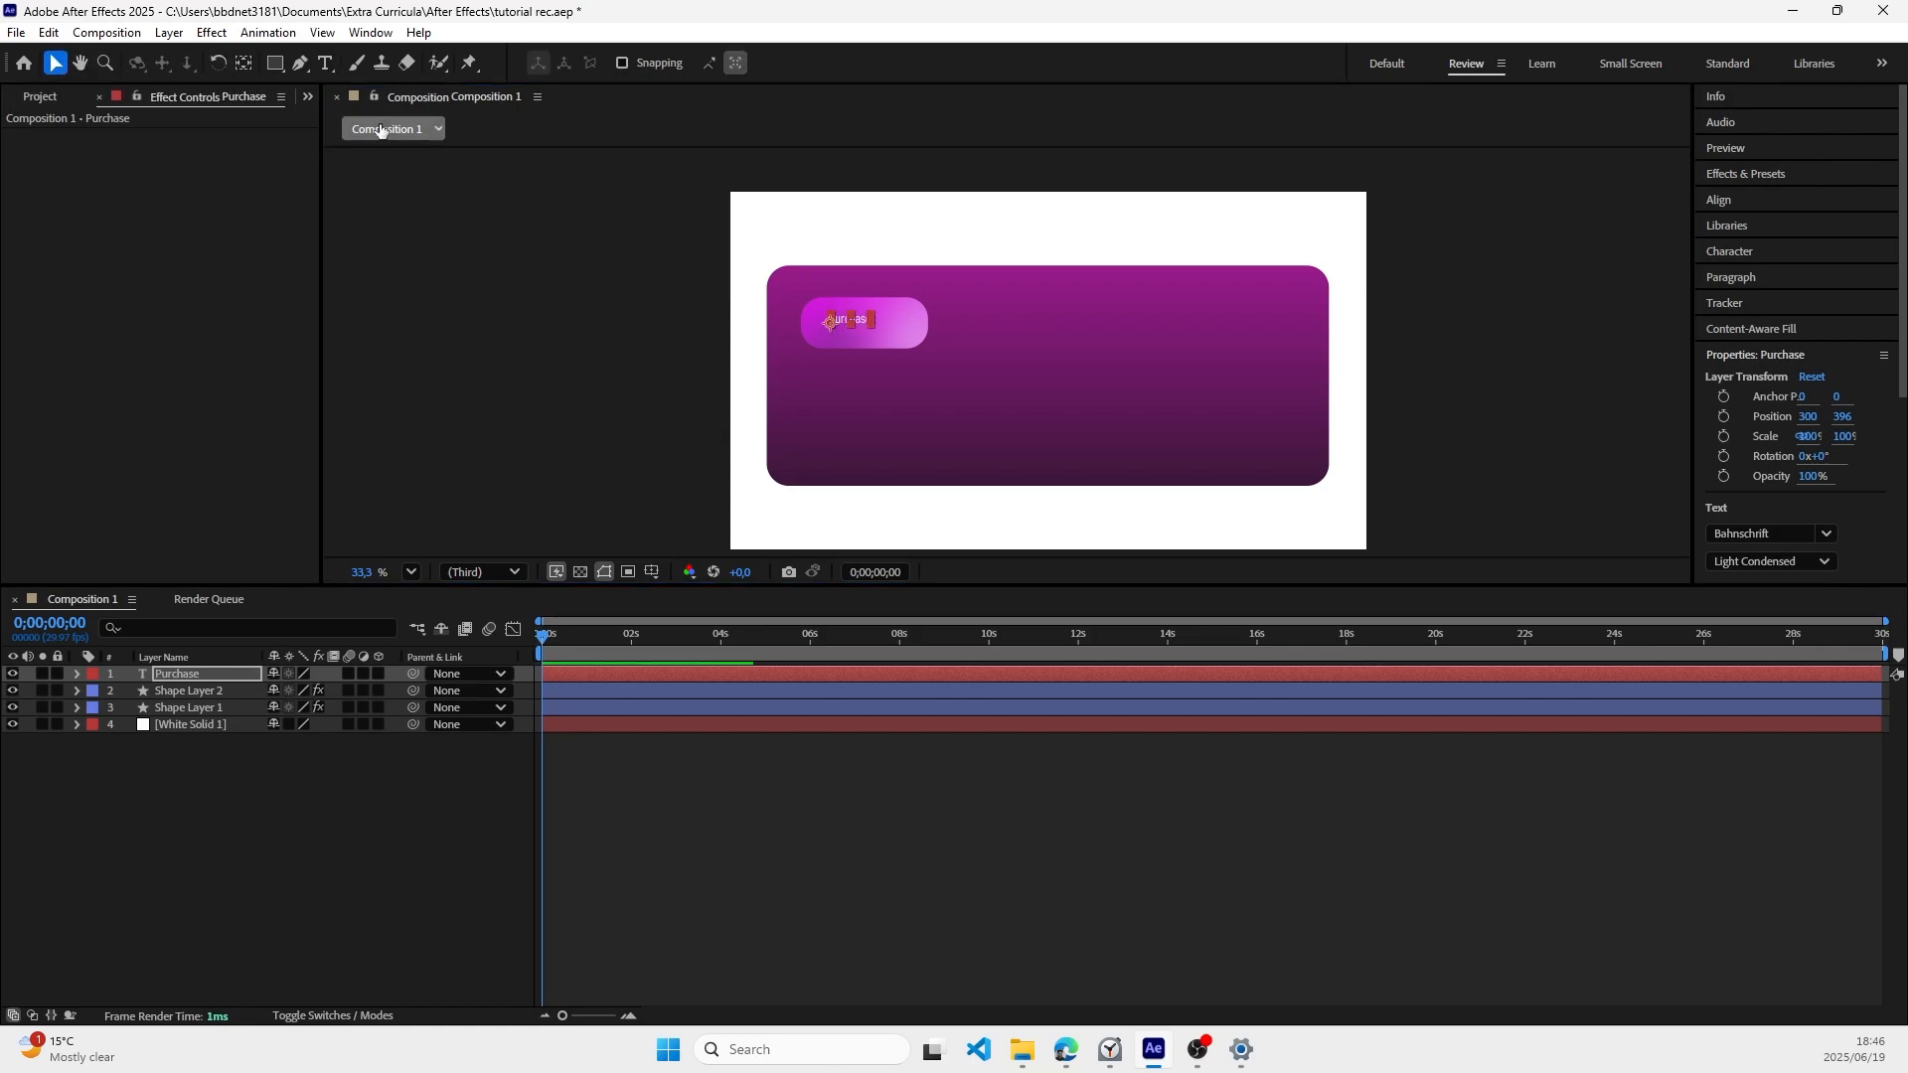
Step: Enlarge the Purchase text to 71 px and reposition it on the small rounded rectangle at about 303, 414
{"action": "scroll", "coordinate": [853, 316], "scroll_direction": "up", "scroll_amount": 3}
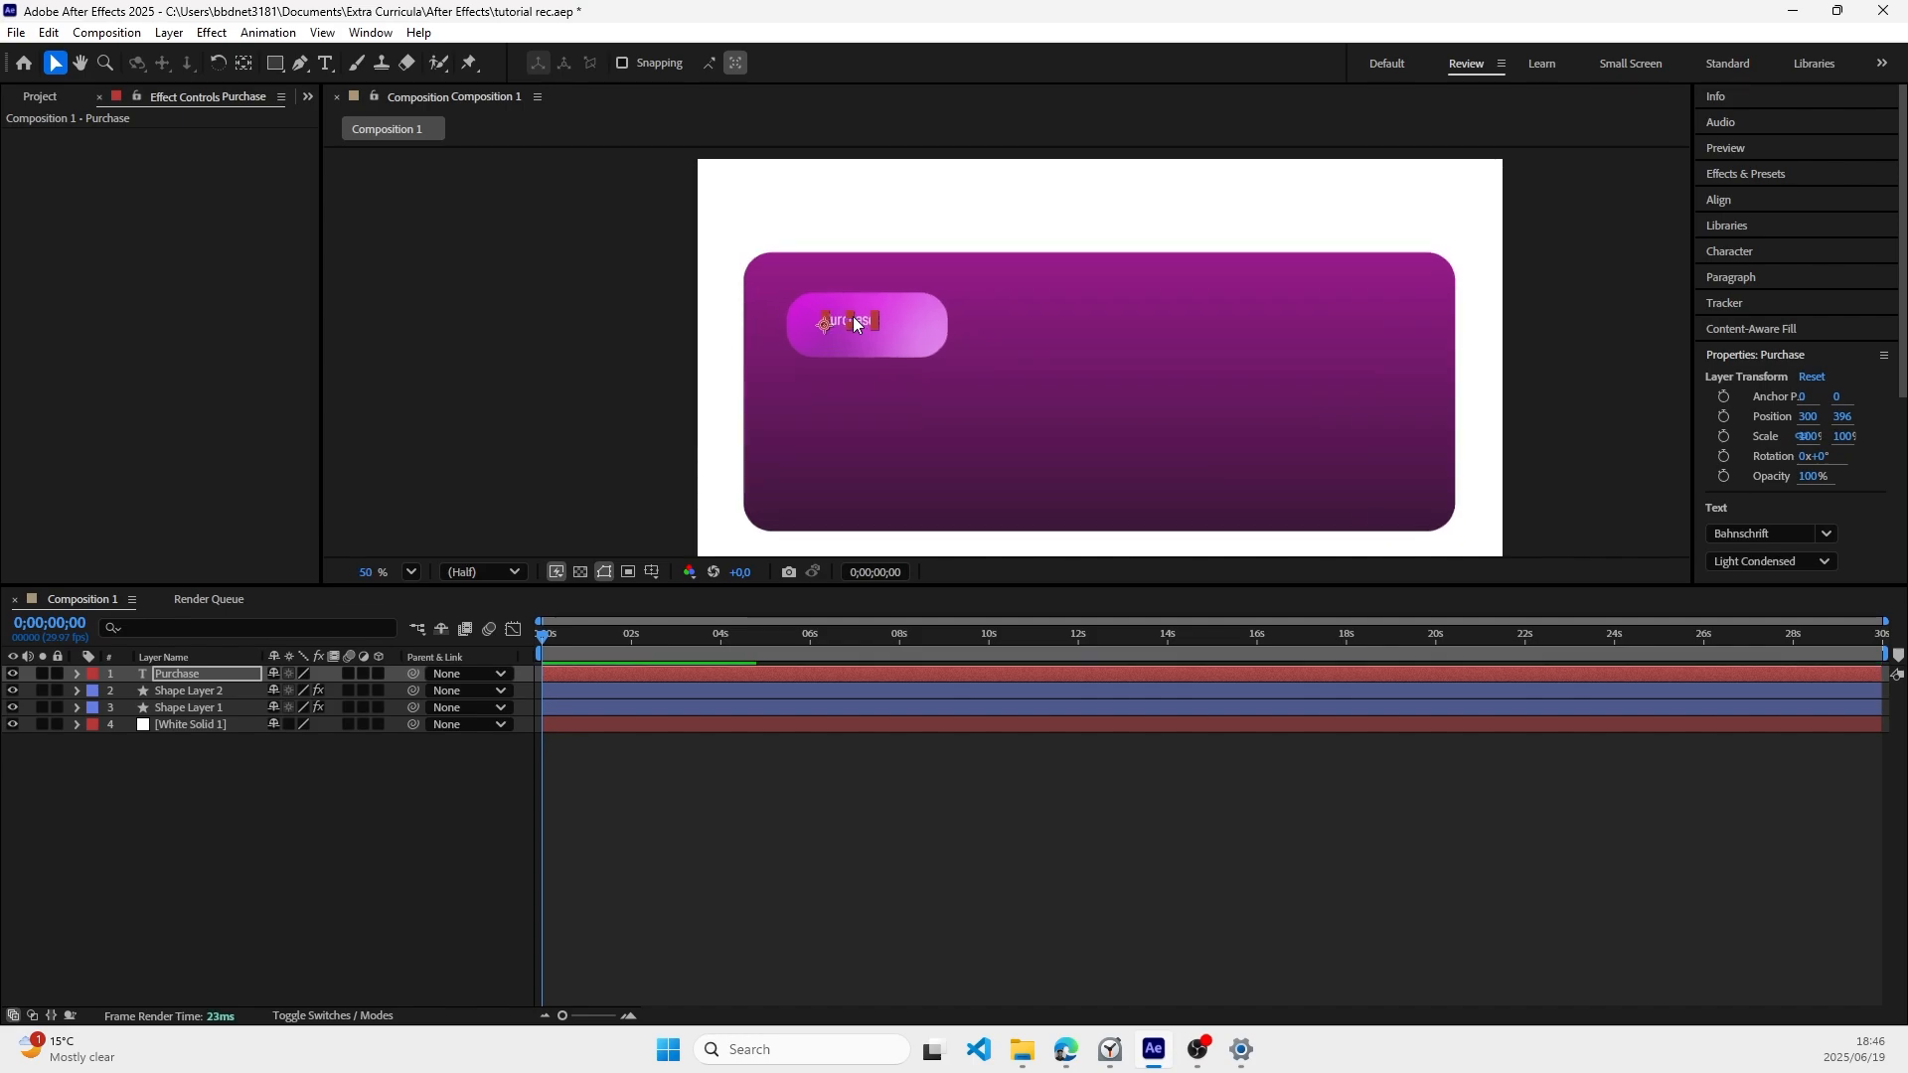
{"action": "left_click_drag", "start_coordinate": [857, 332], "coordinate": [900, 340]}
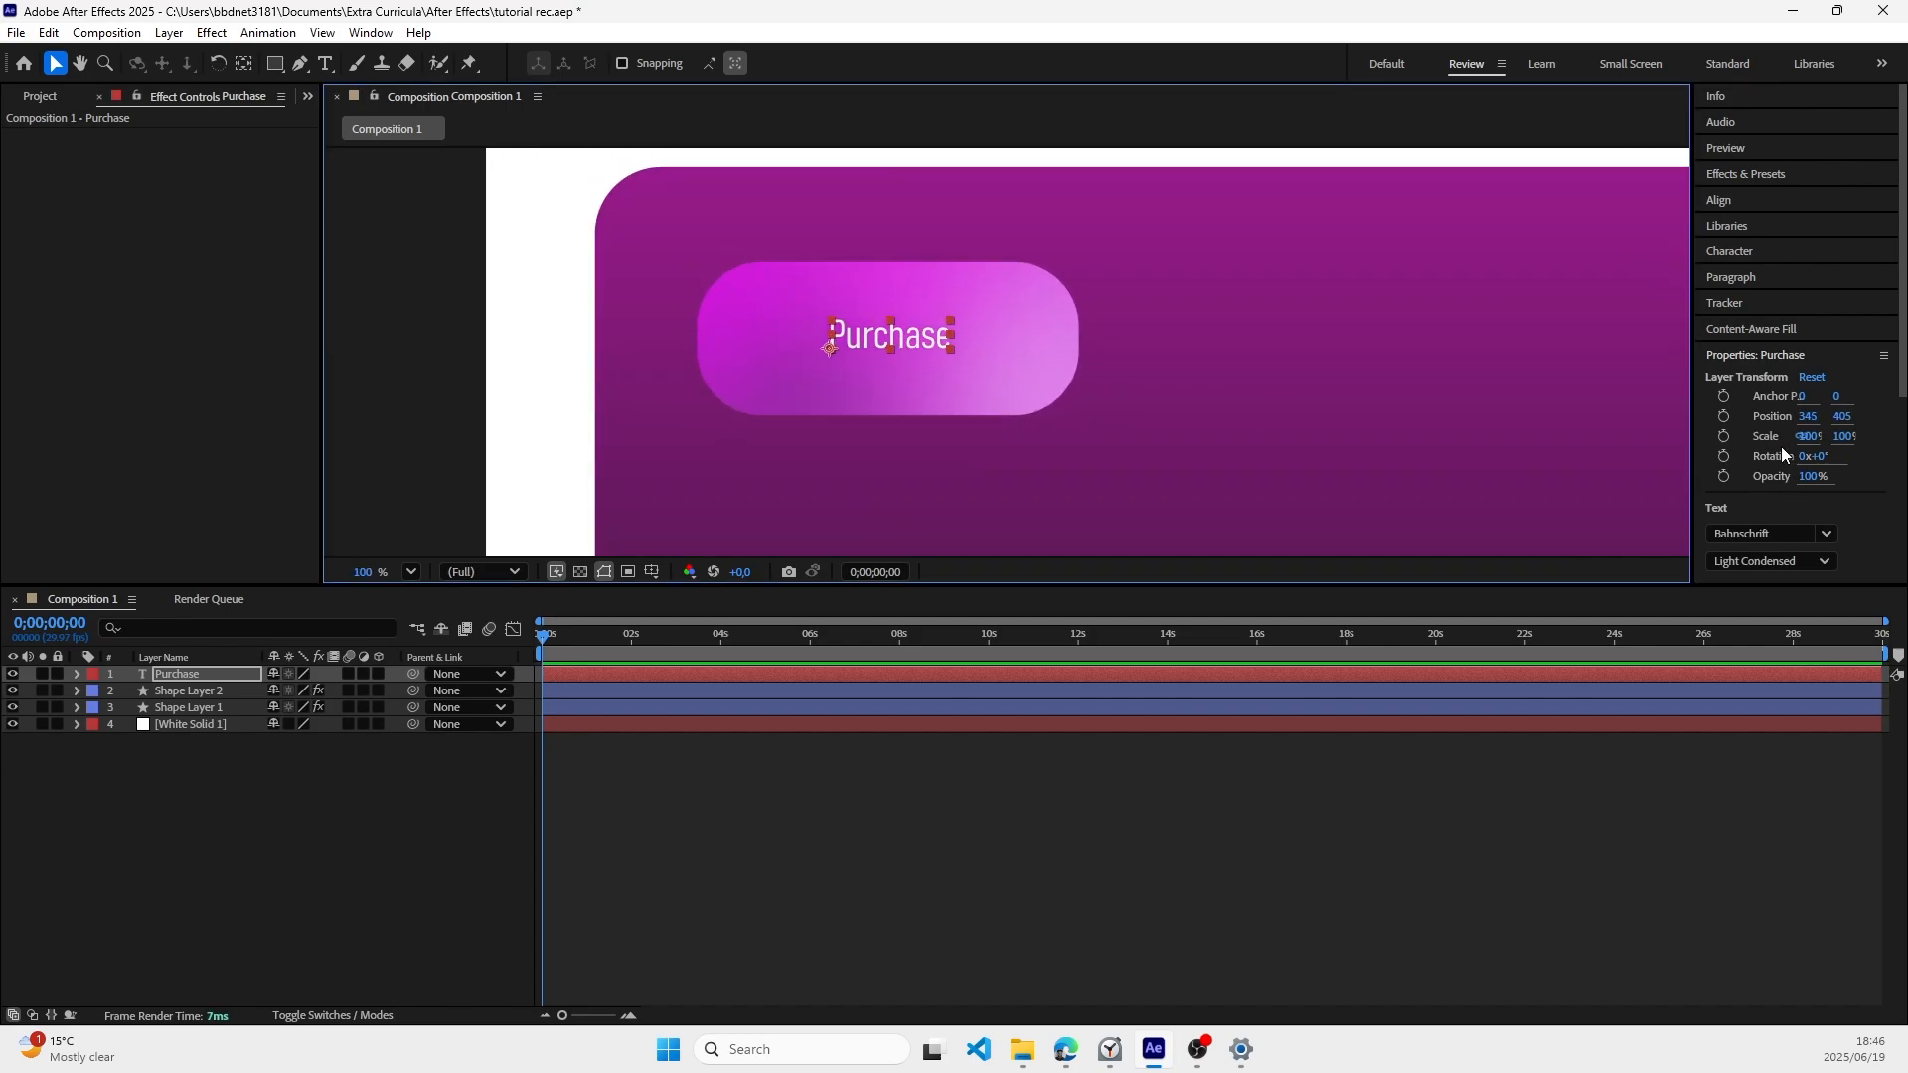
{"action": "scroll", "coordinate": [1774, 447], "scroll_direction": "down", "scroll_amount": 3}
{"action": "left_click_drag", "start_coordinate": [1764, 297], "coordinate": [1803, 303]}
{"action": "left_click_drag", "start_coordinate": [928, 327], "coordinate": [886, 336]}
Step: Set the Purchase text's font to Nexa Bold
{"action": "left_click", "coordinate": [1768, 237]}
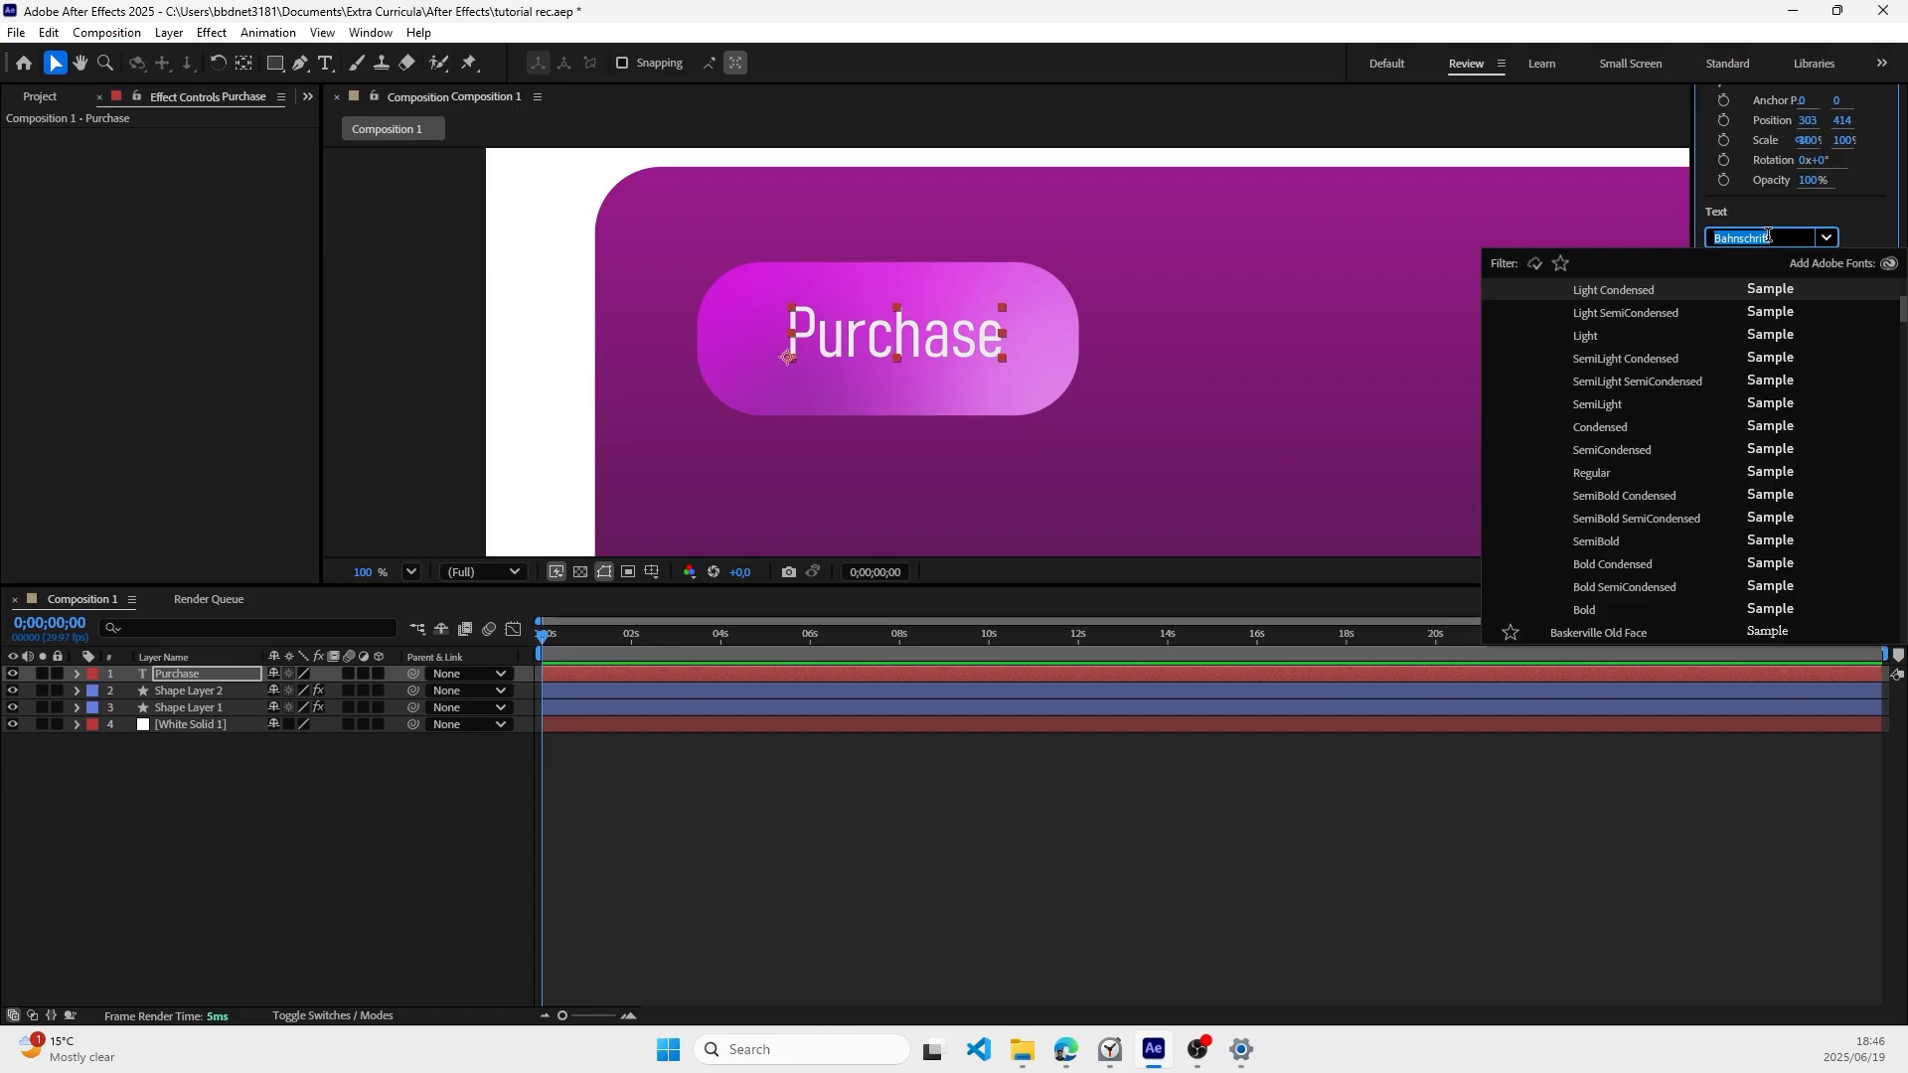
{"action": "type", "text": "nexa"}
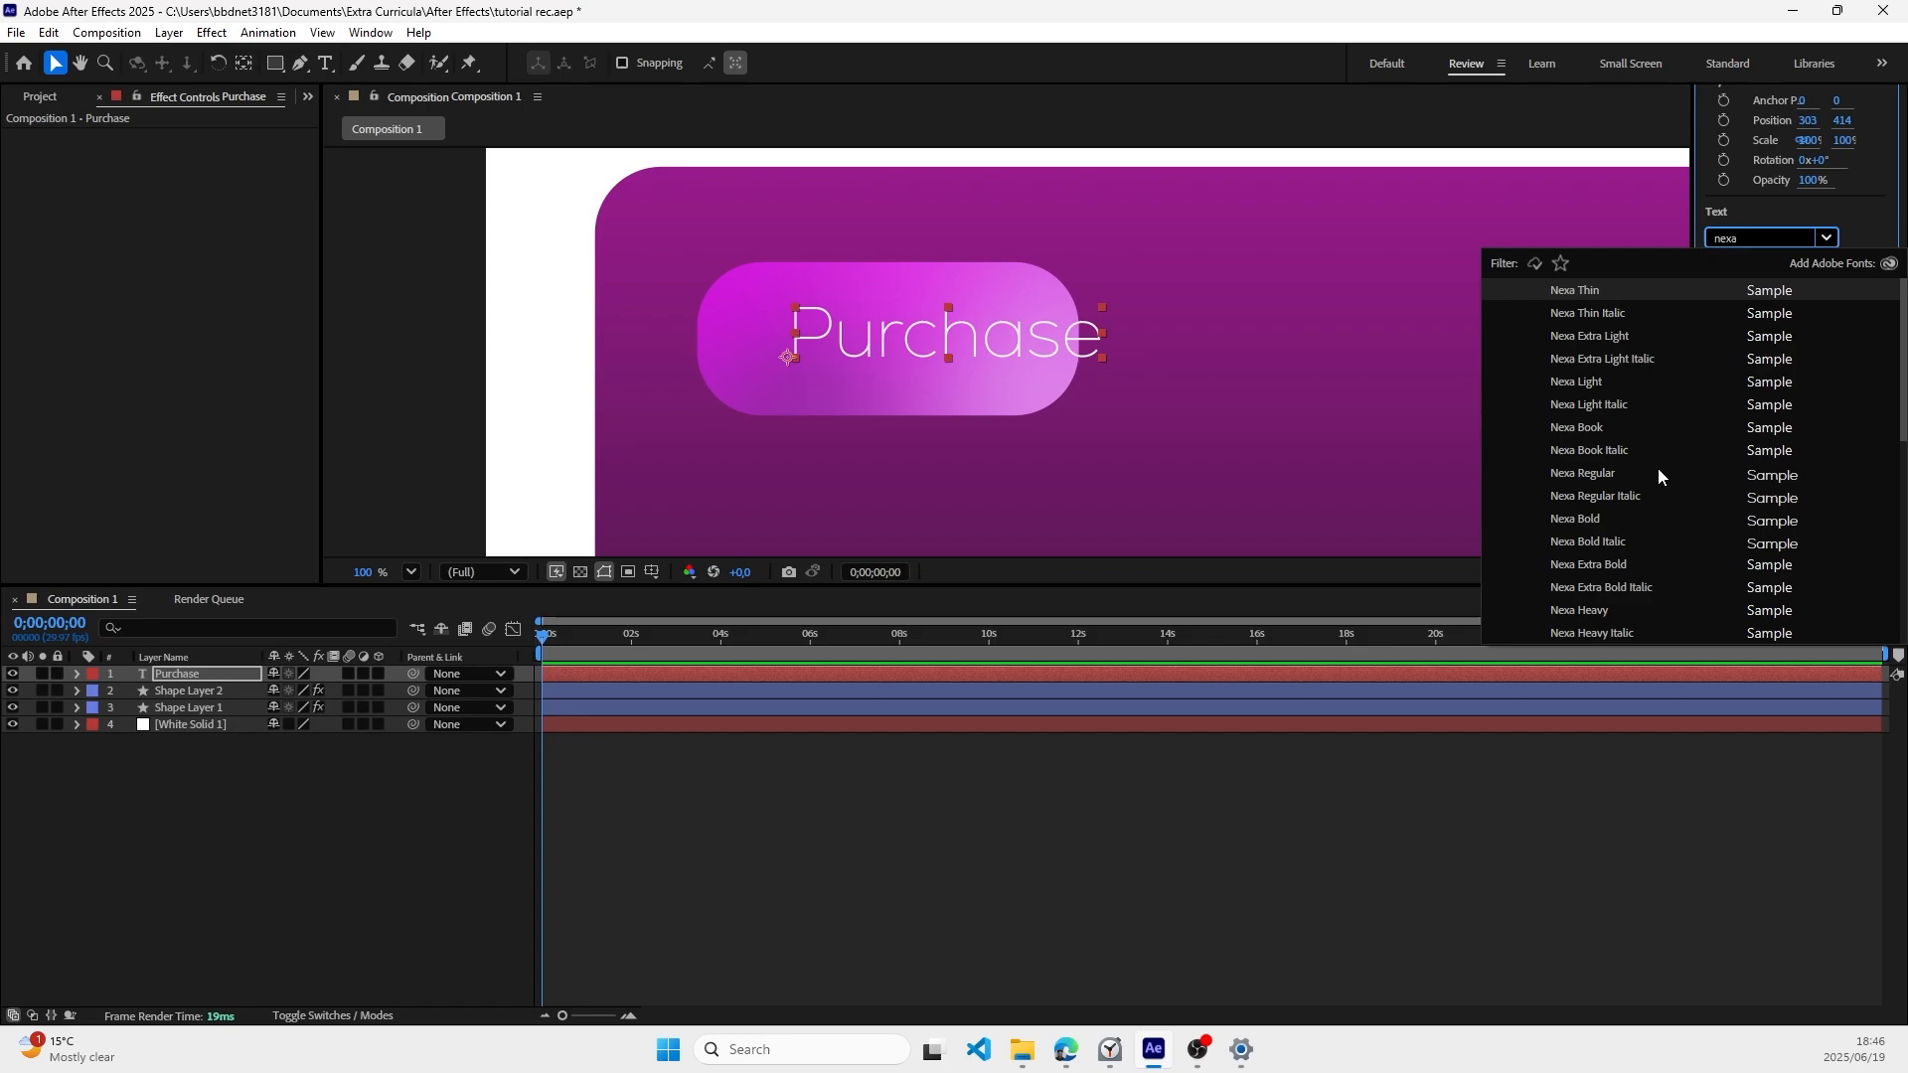
{"action": "left_click", "coordinate": [1588, 524]}
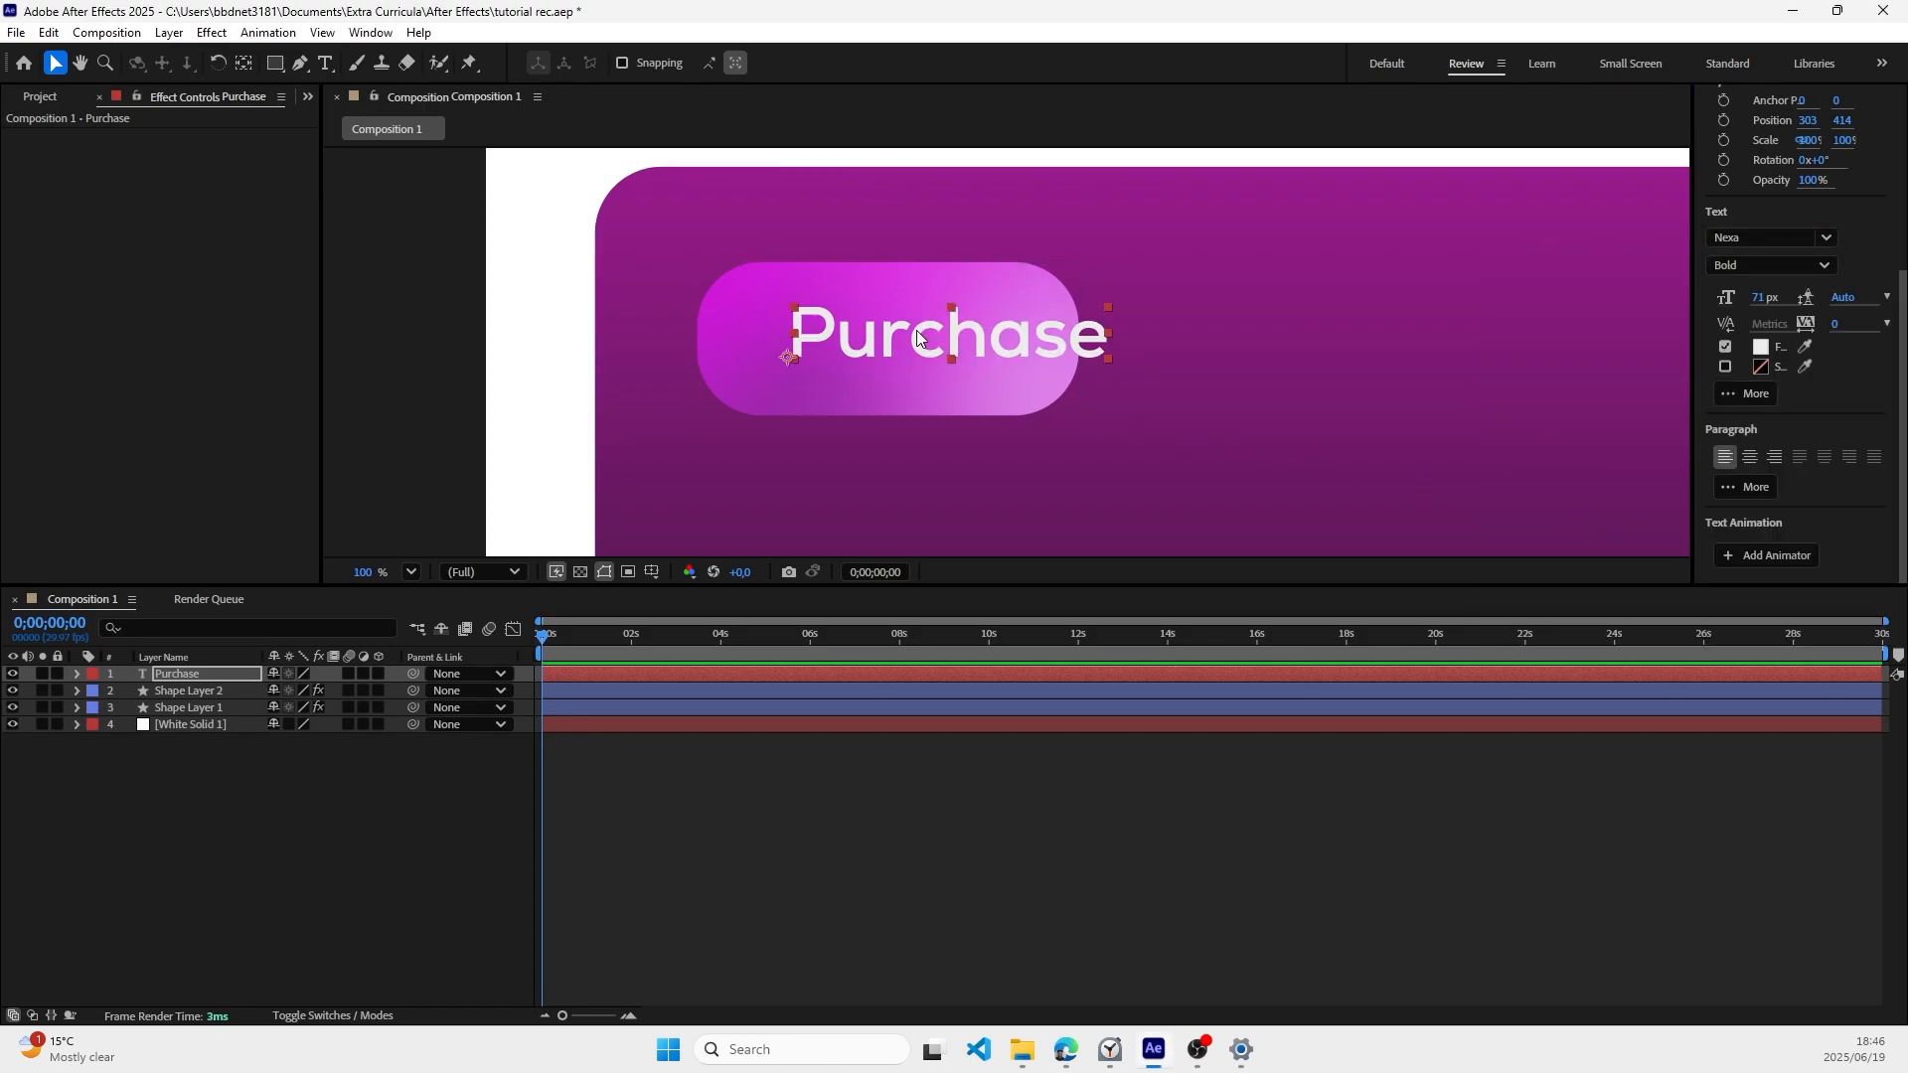
Step: Reduce the Purchase text to 63 px and center it on the small rectangle at about 260, 413
{"action": "left_click_drag", "start_coordinate": [954, 337], "coordinate": [900, 335]}
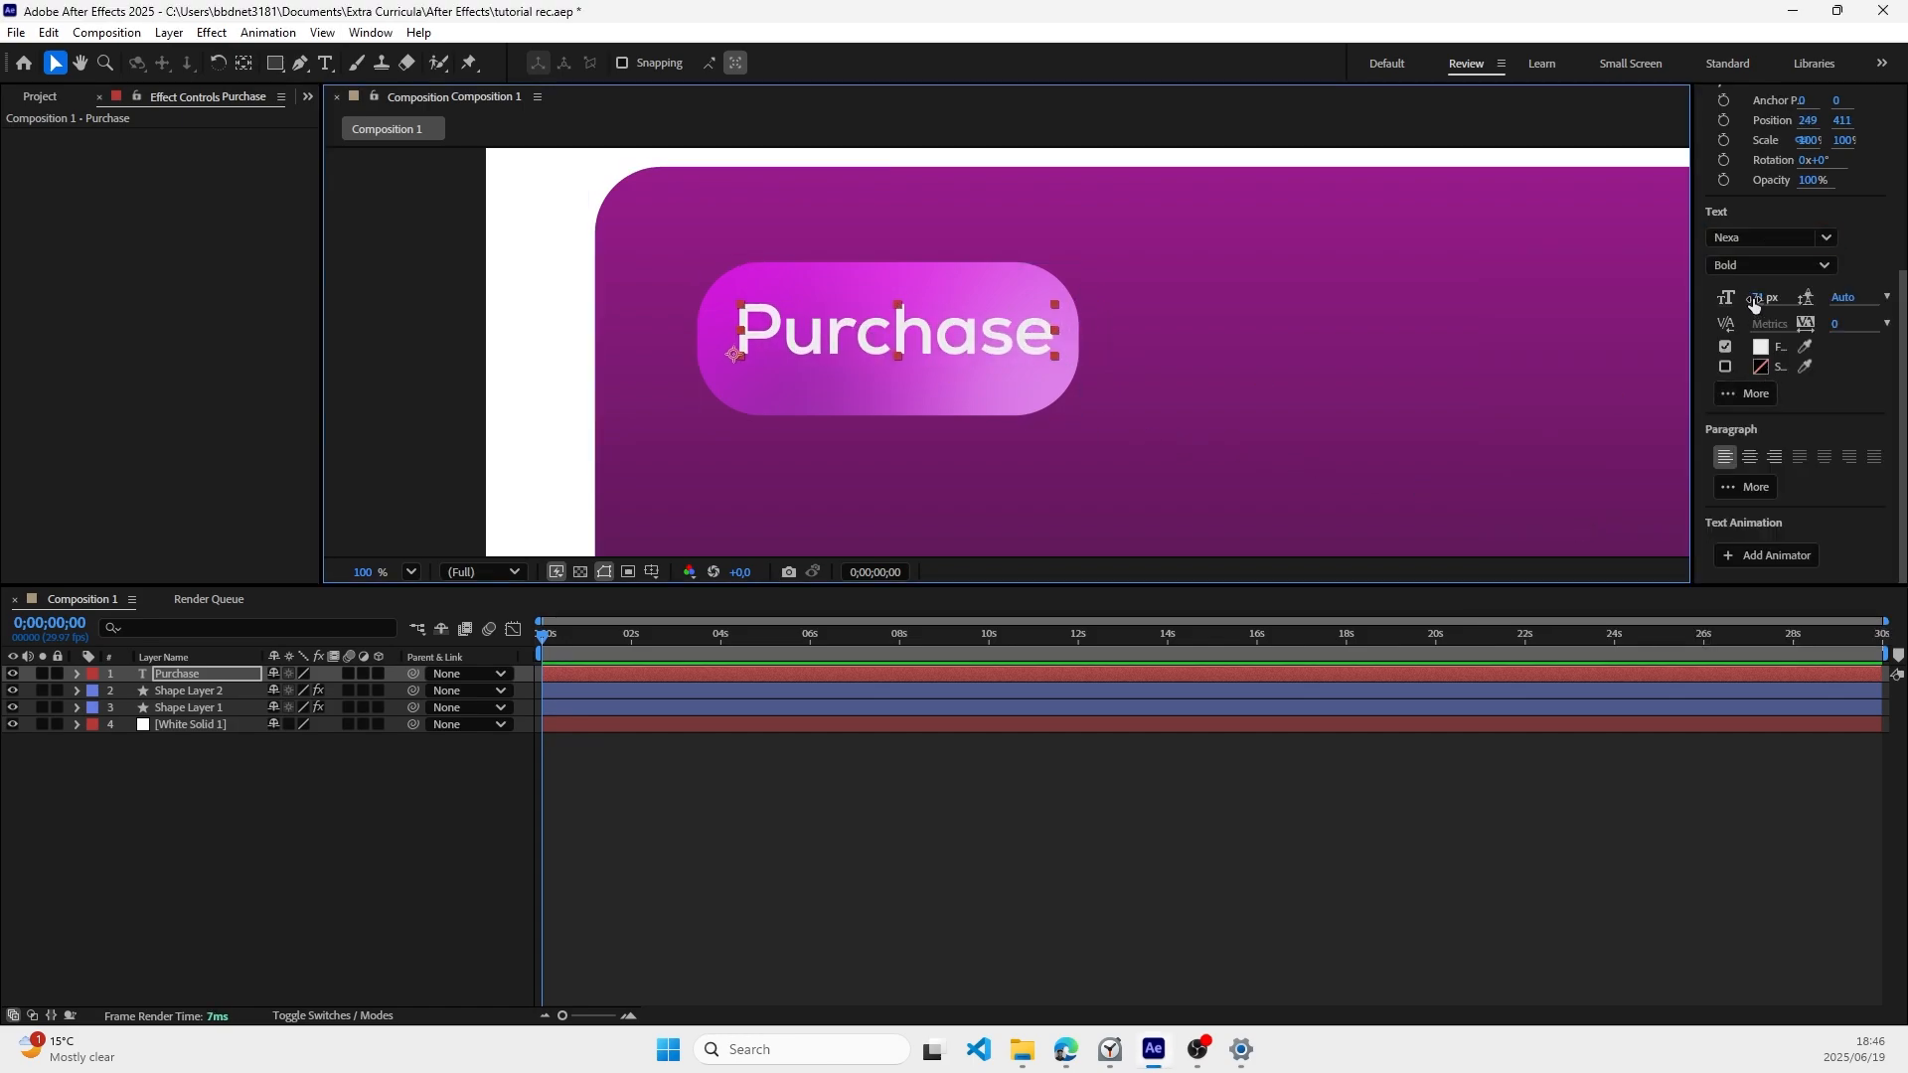
{"action": "left_click_drag", "start_coordinate": [1754, 304], "coordinate": [1745, 291]}
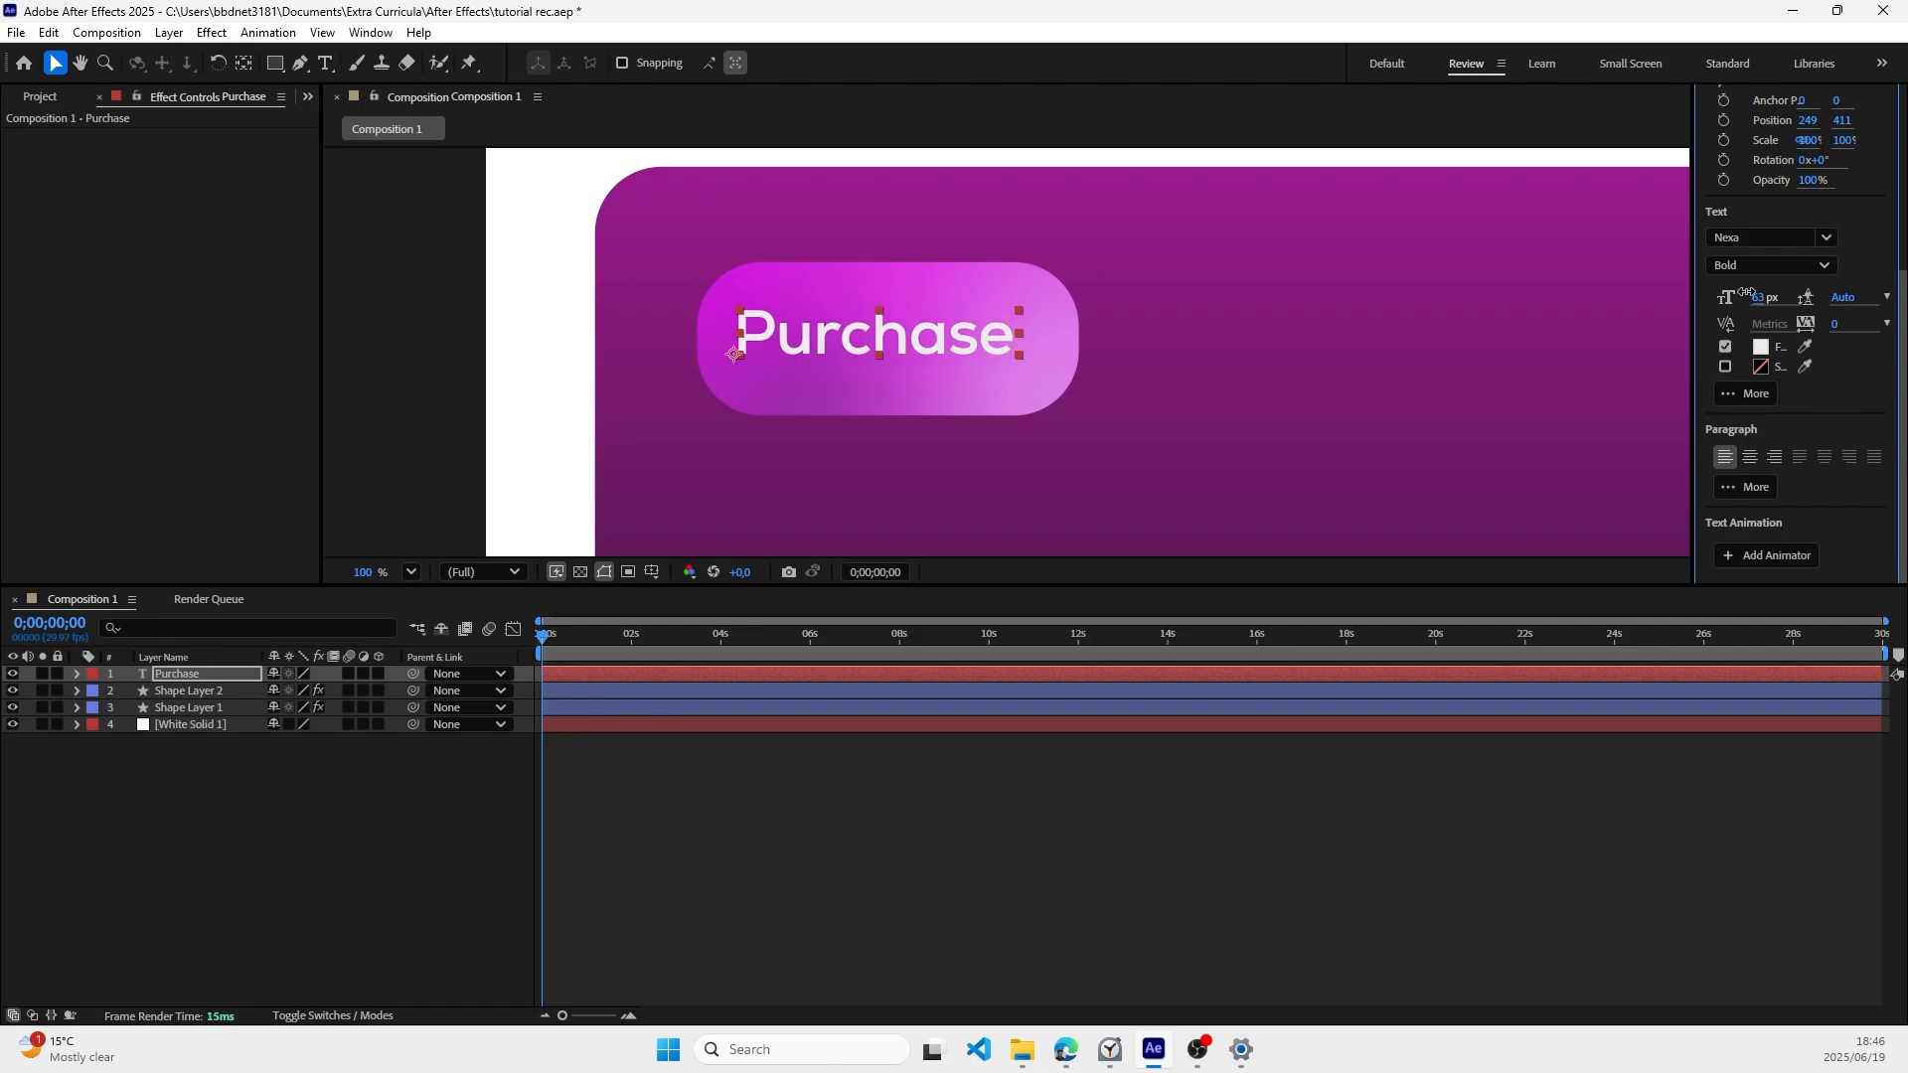
{"action": "left_click_drag", "start_coordinate": [931, 350], "coordinate": [942, 352]}
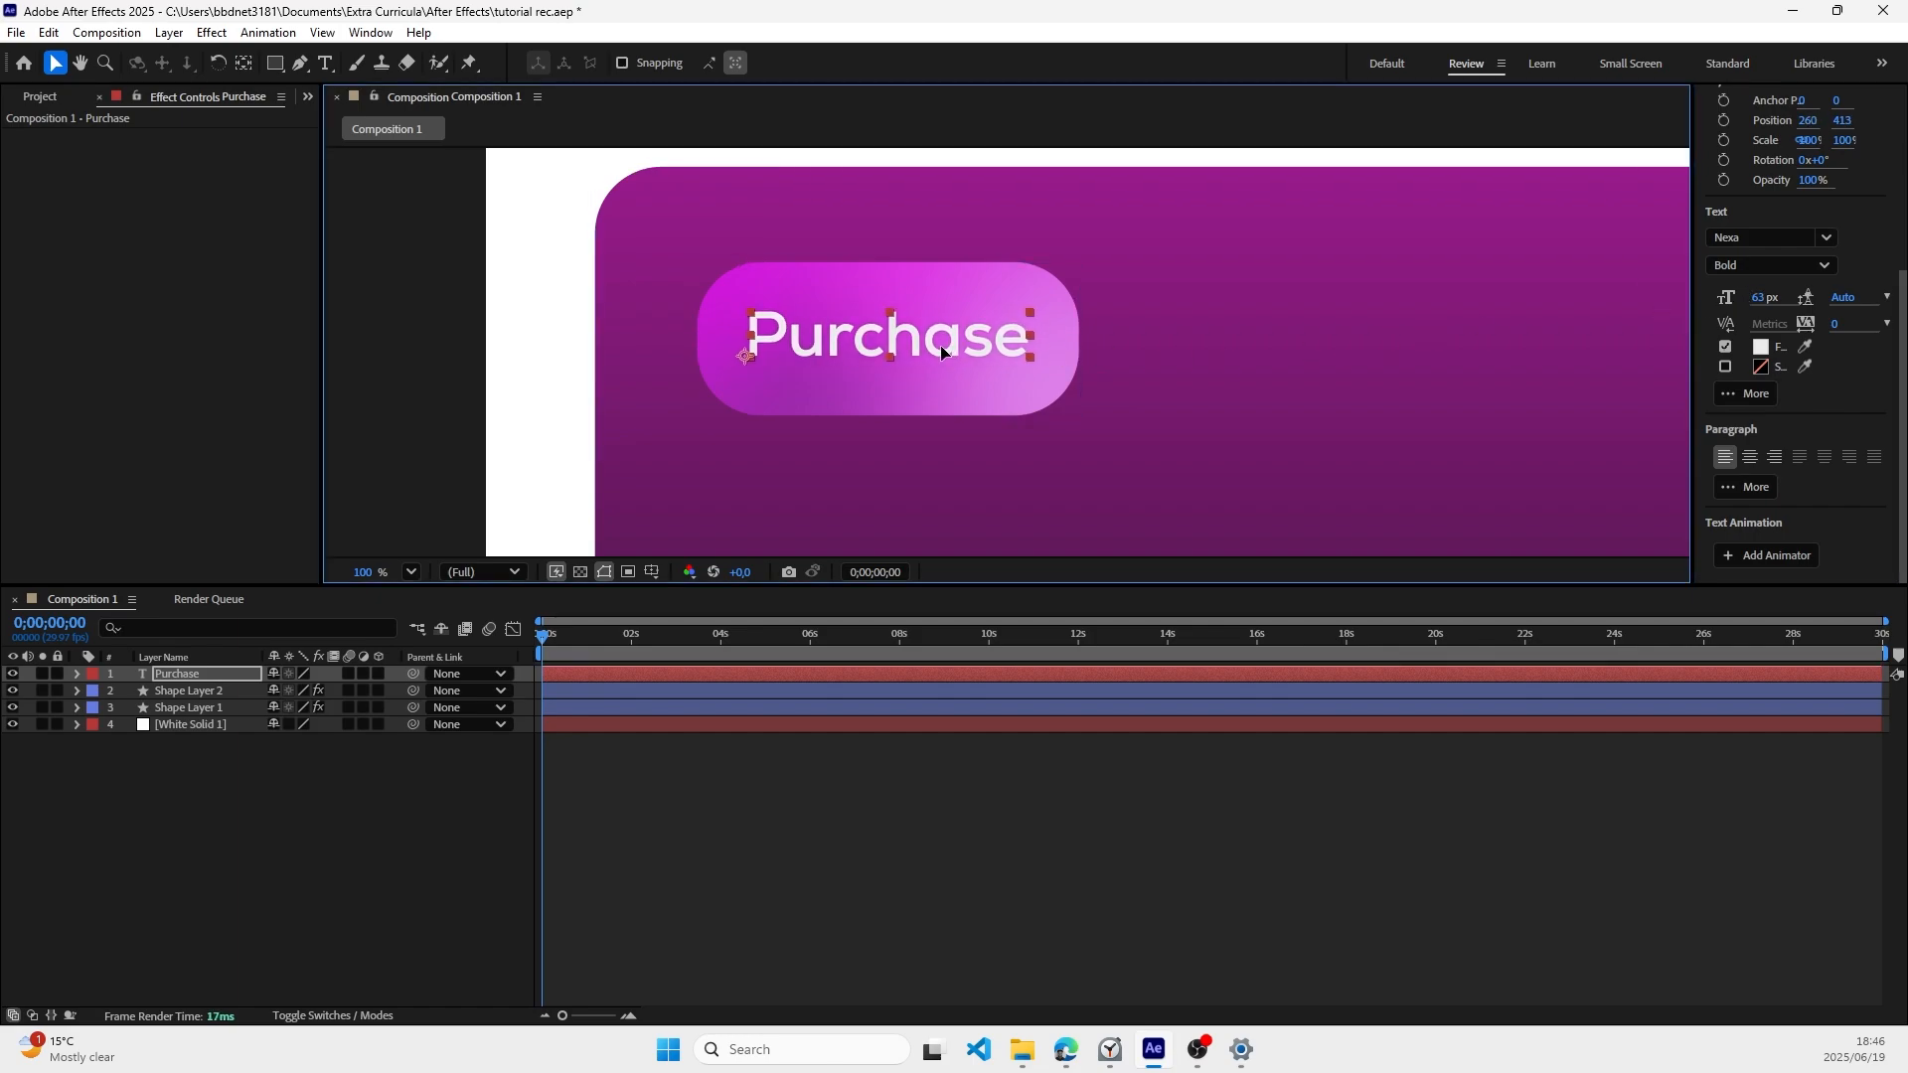
{"action": "left_click", "coordinate": [1250, 468]}
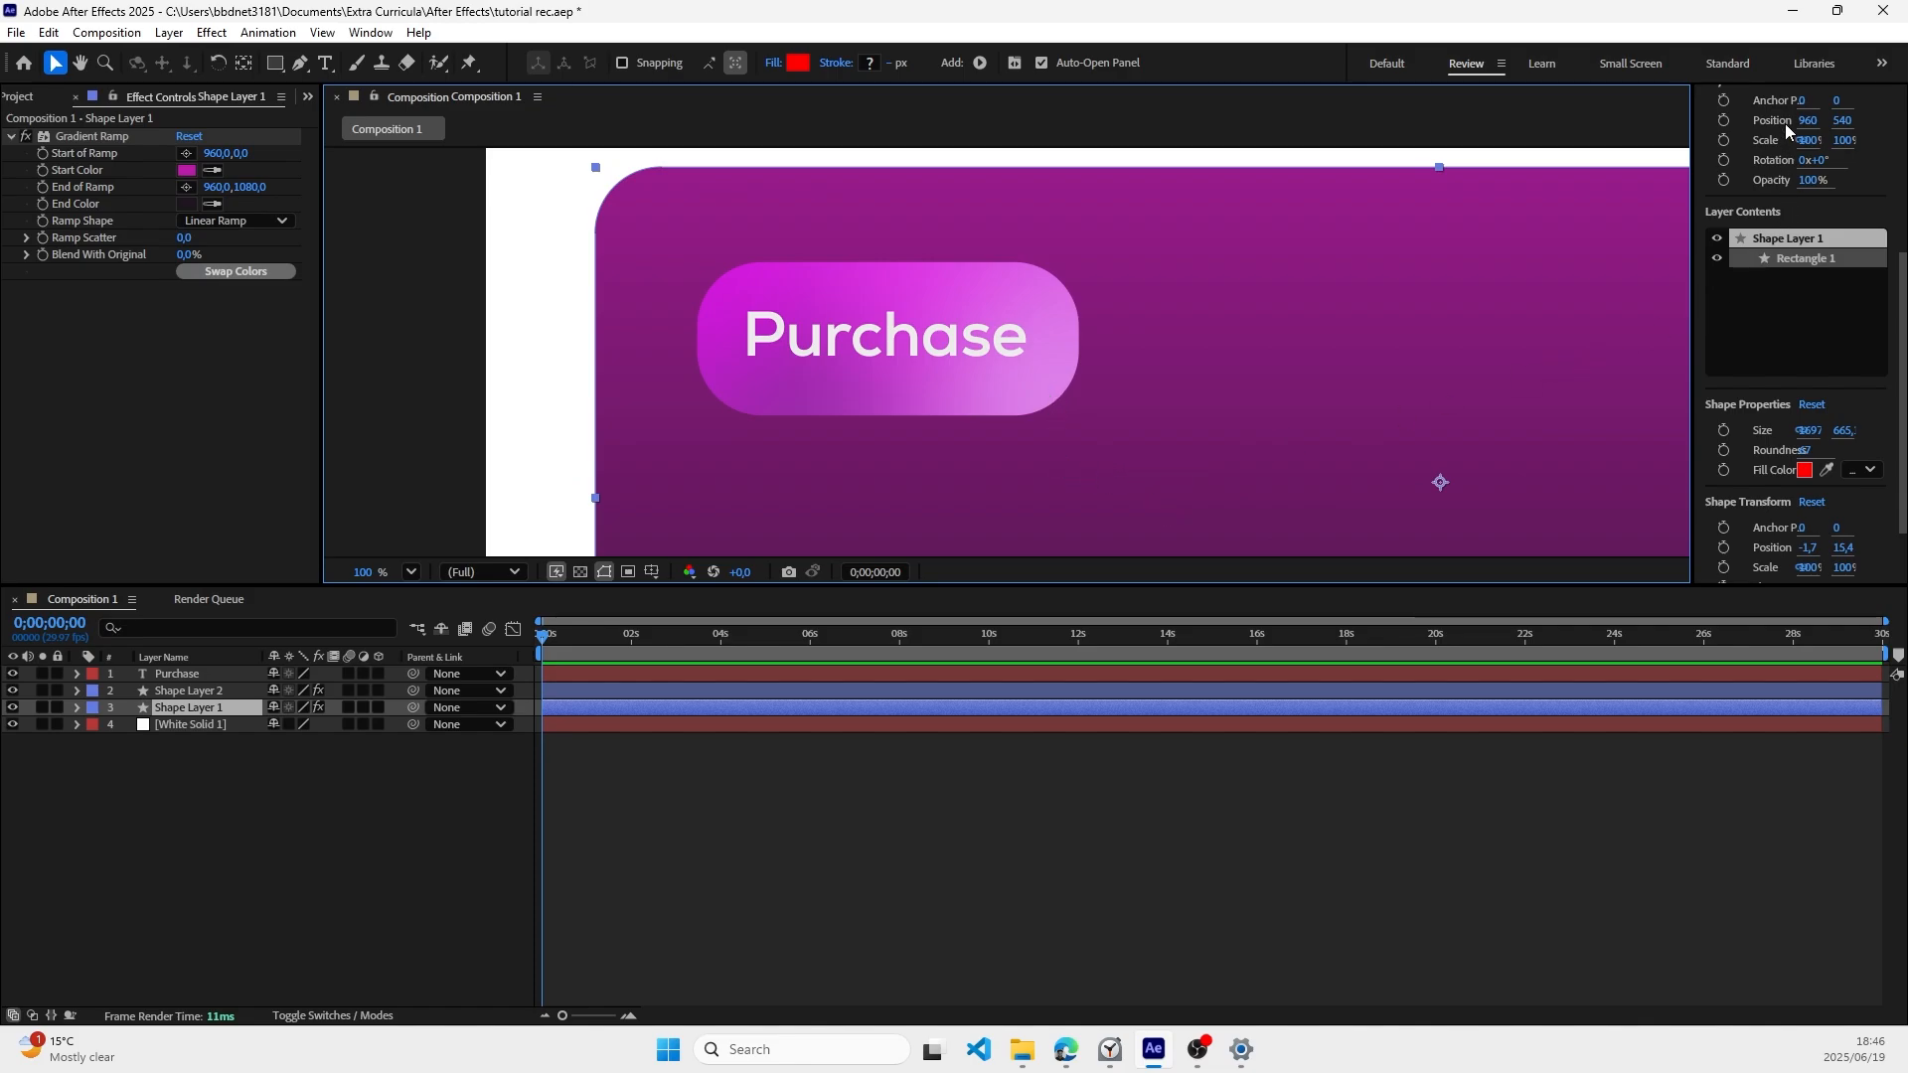
{"action": "scroll", "coordinate": [1812, 370], "scroll_direction": "down", "scroll_amount": 2}
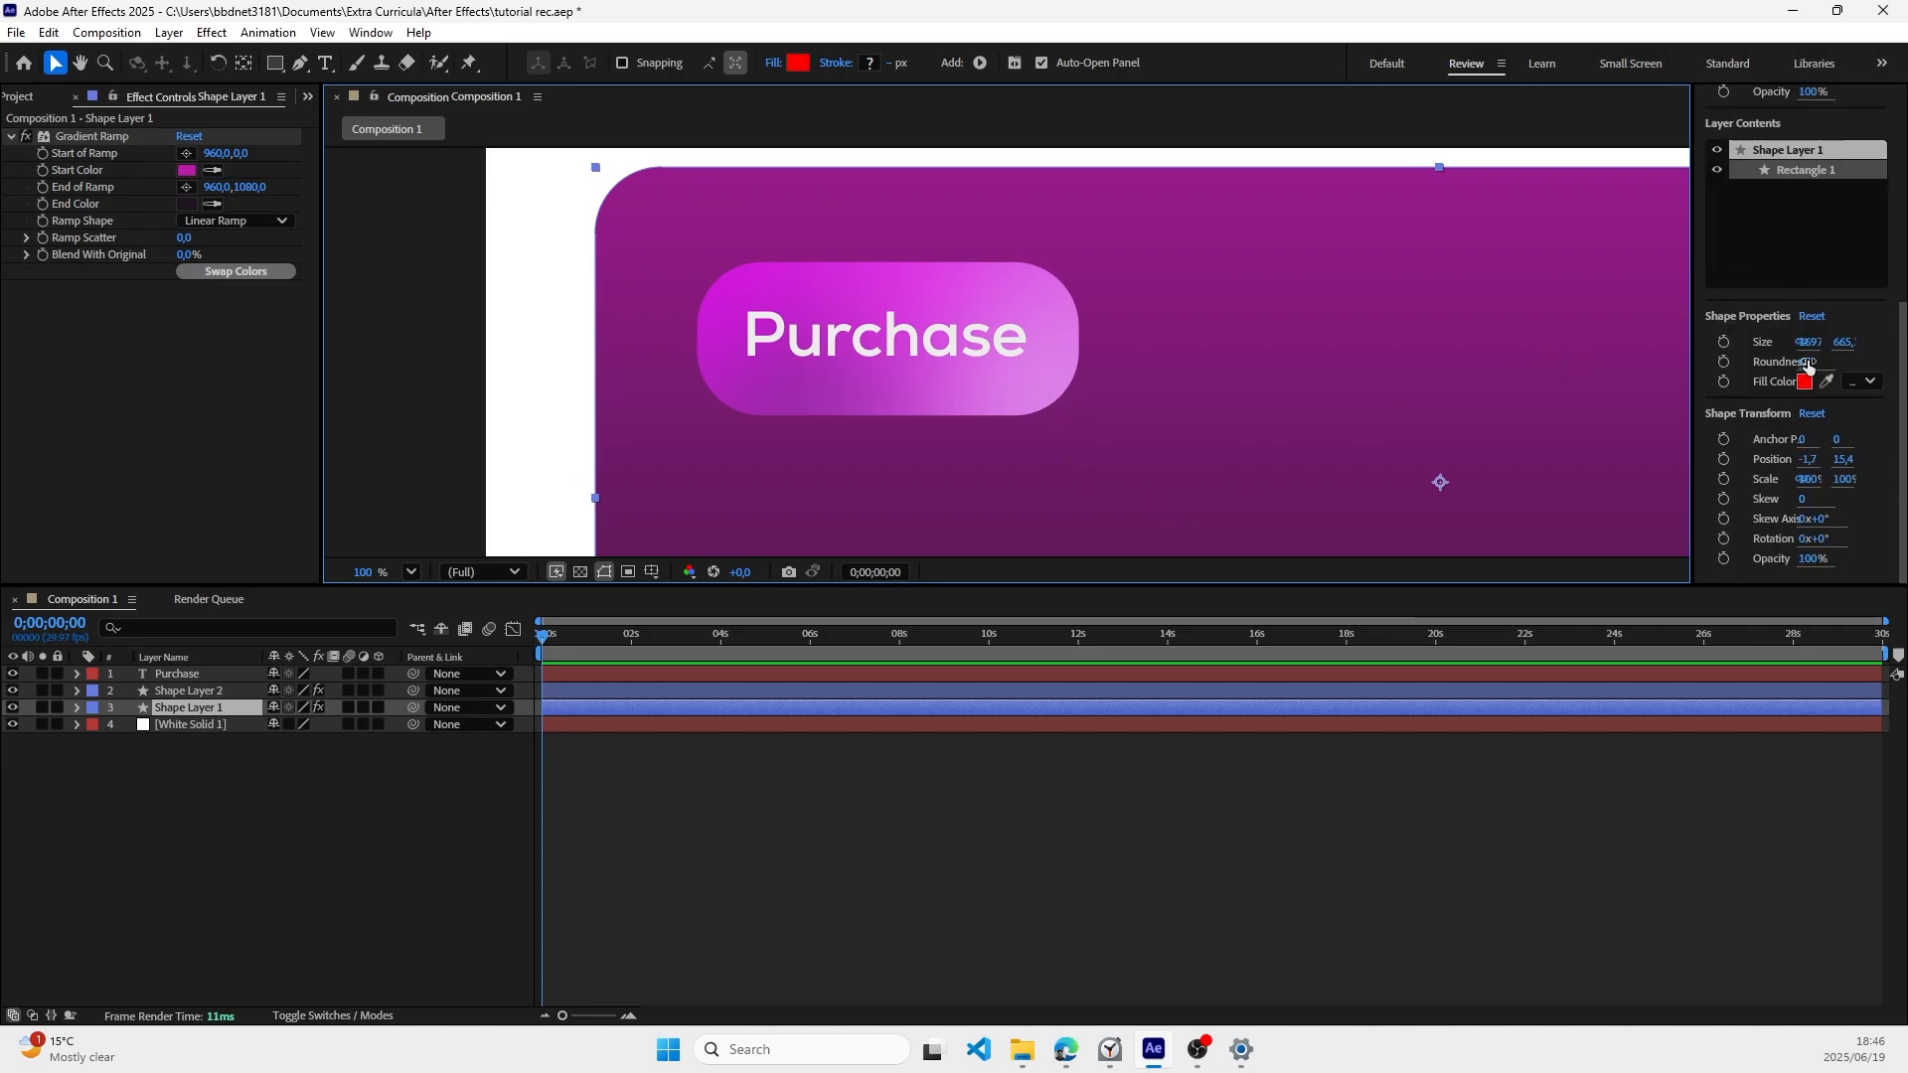
{"action": "scroll", "coordinate": [1058, 384], "scroll_direction": "down", "scroll_amount": 3}
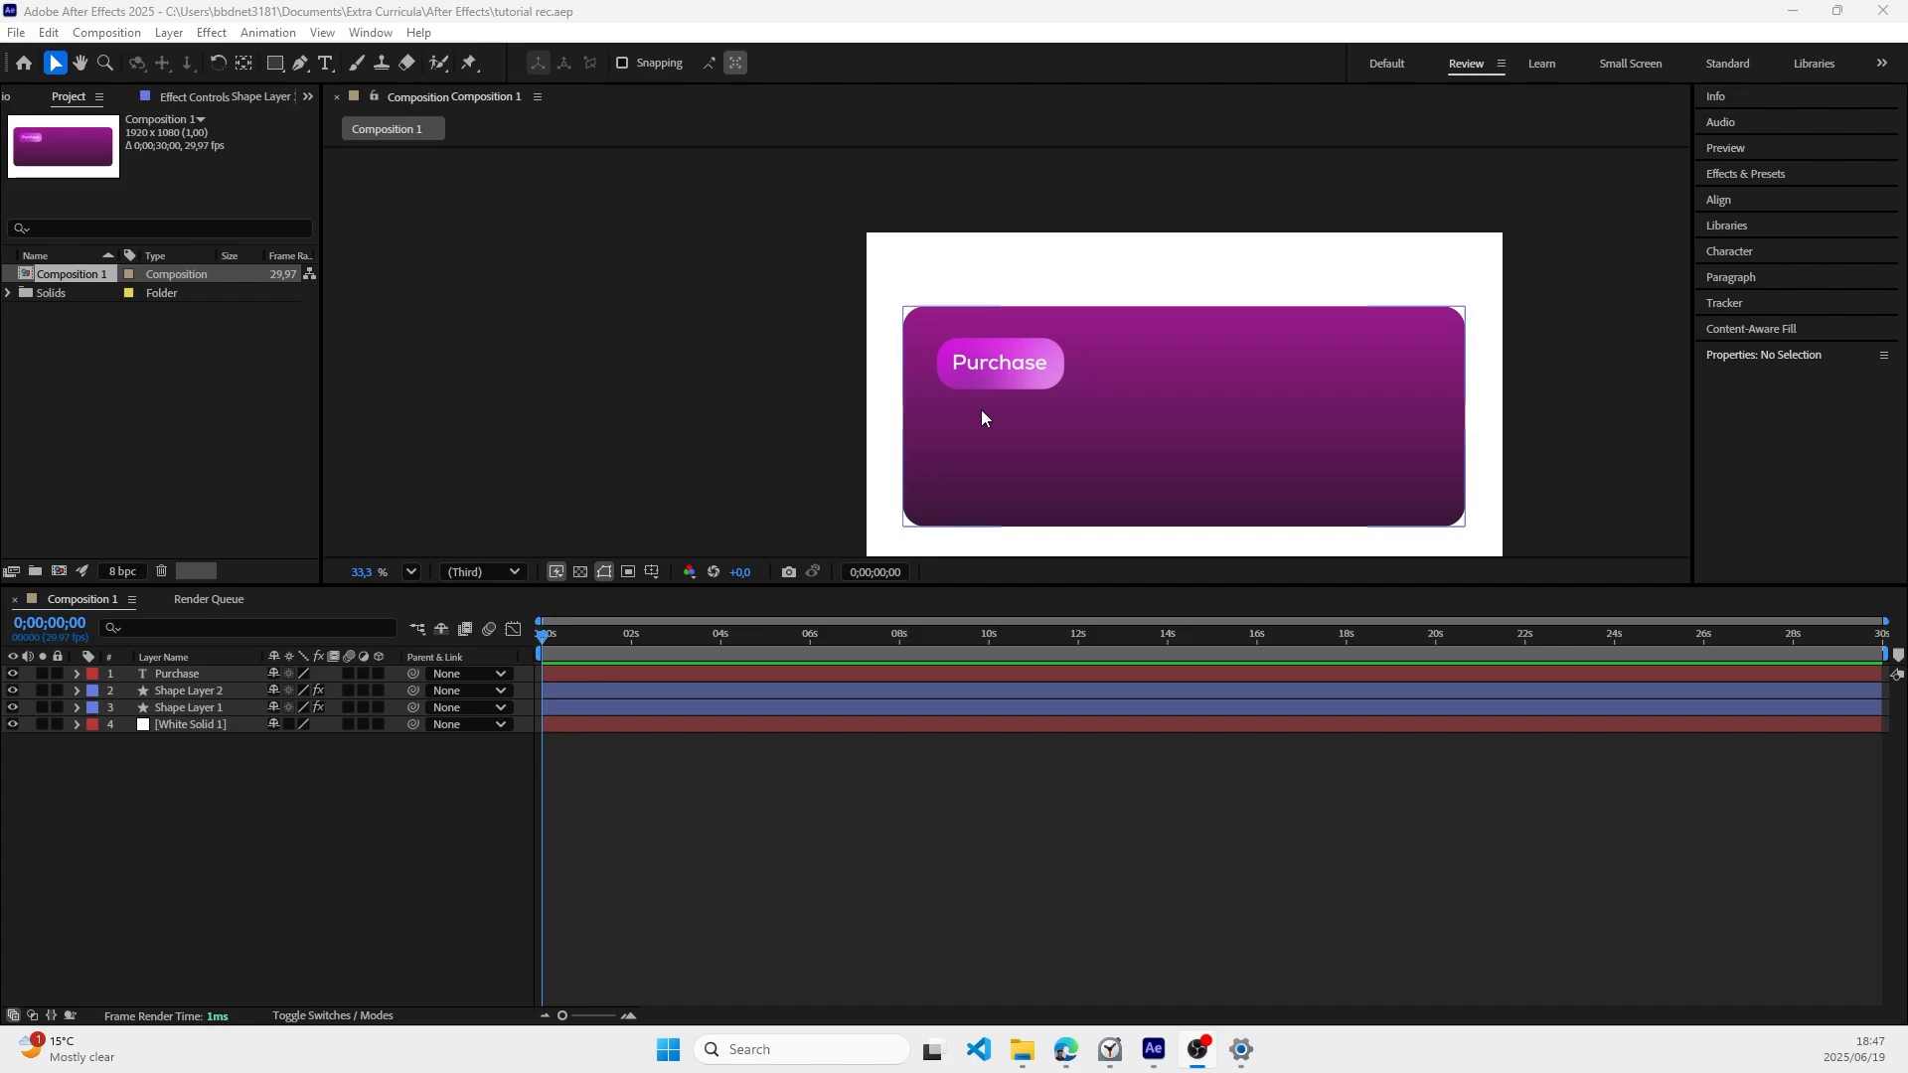
Step: Search the effects for "light s" and select CC Light Sweep
{"action": "left_click", "coordinate": [1750, 173]}
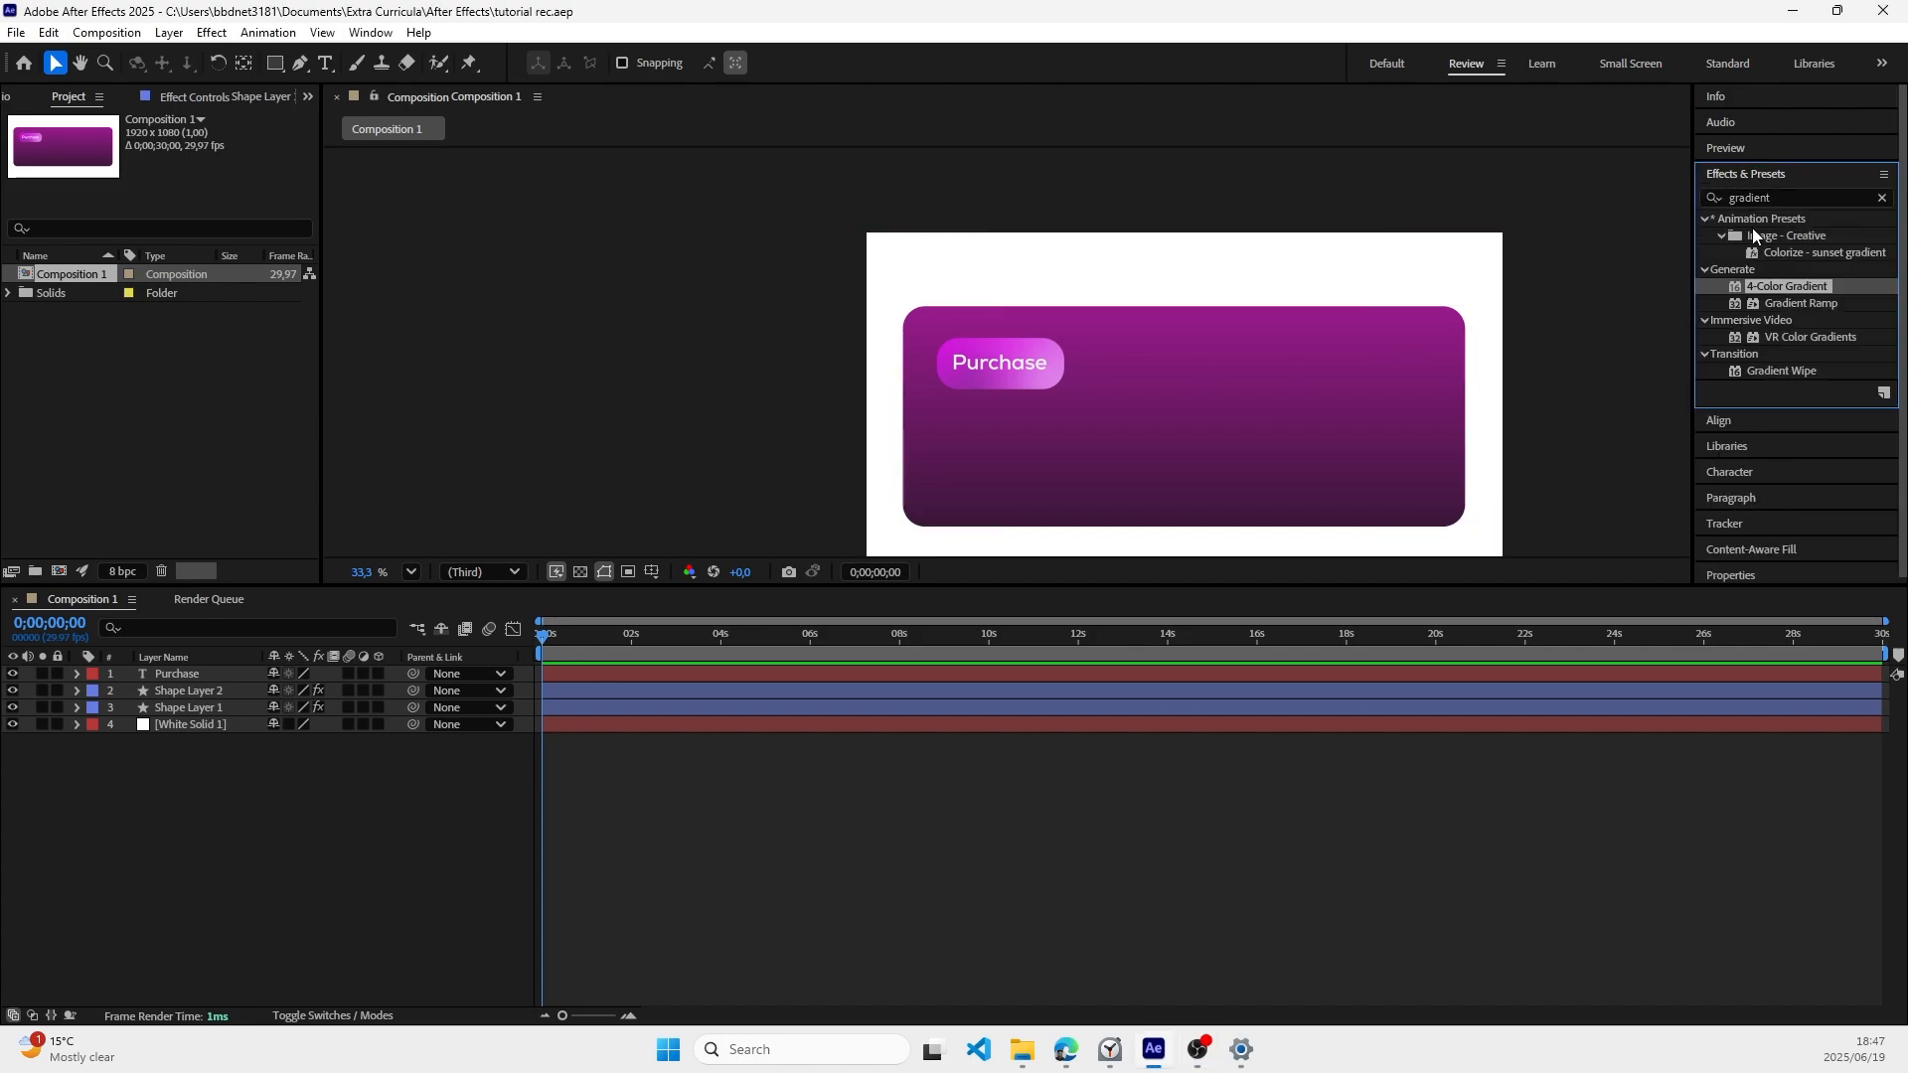
{"action": "double_click", "coordinate": [1748, 199]}
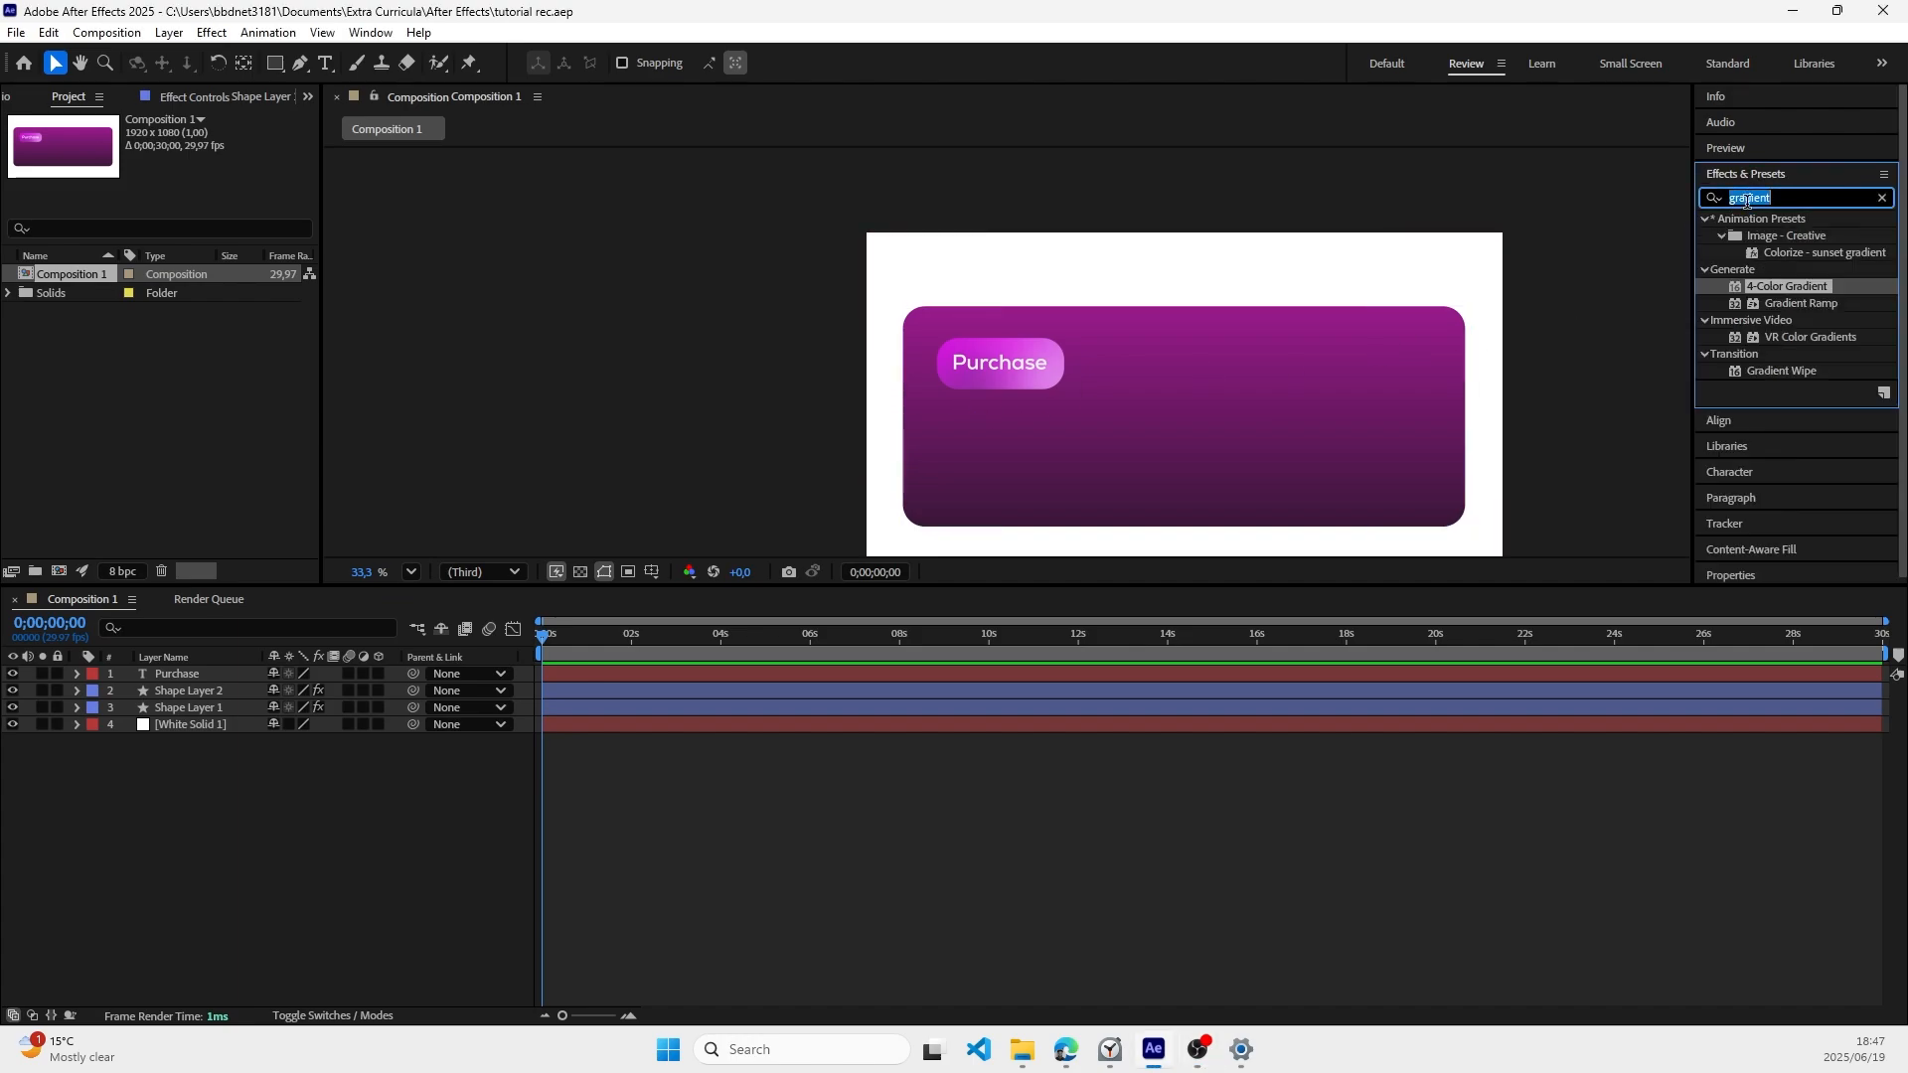
{"action": "type", "text": "ligh swe"}
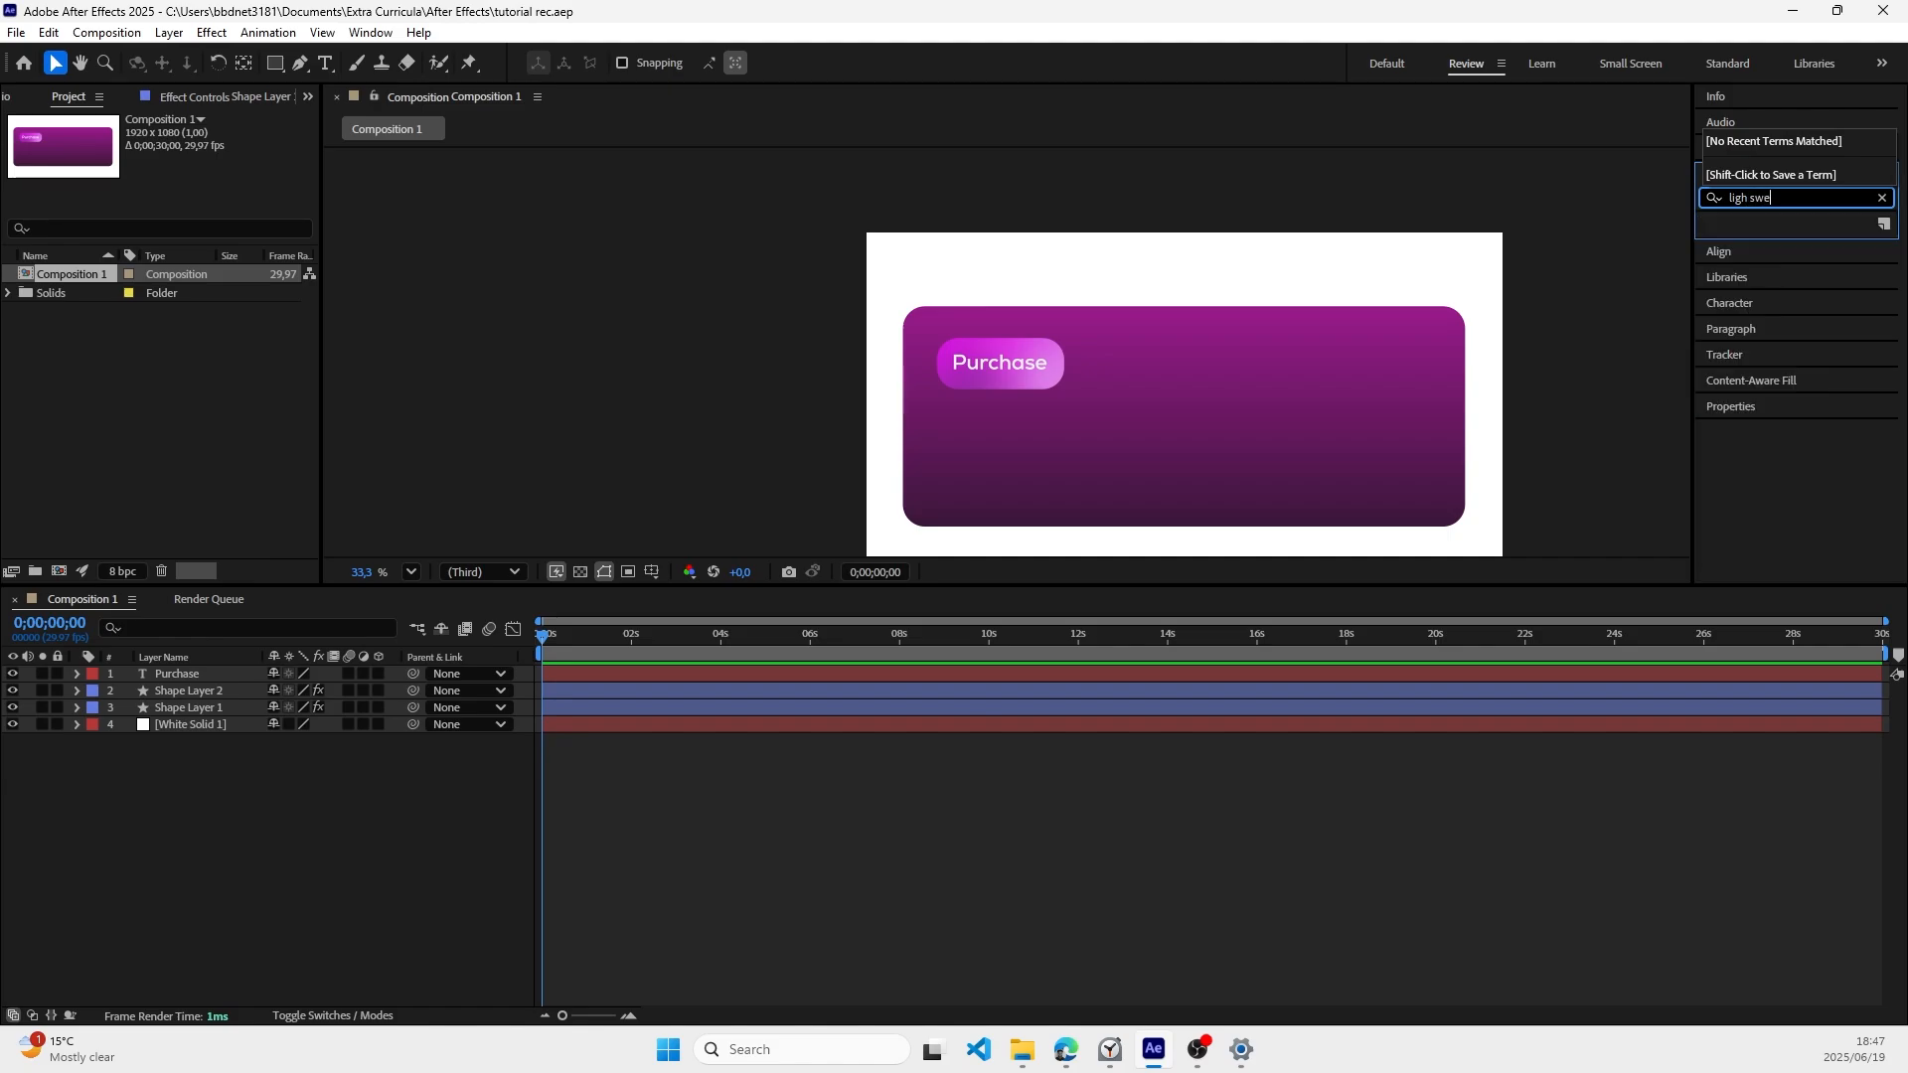
{"action": "key", "text": "BackSpace"}
{"action": "key", "text": "BackSpace"}
{"action": "key", "text": "BackSpace"}
{"action": "key", "text": "BackSpace"}
{"action": "type", "text": "t"}
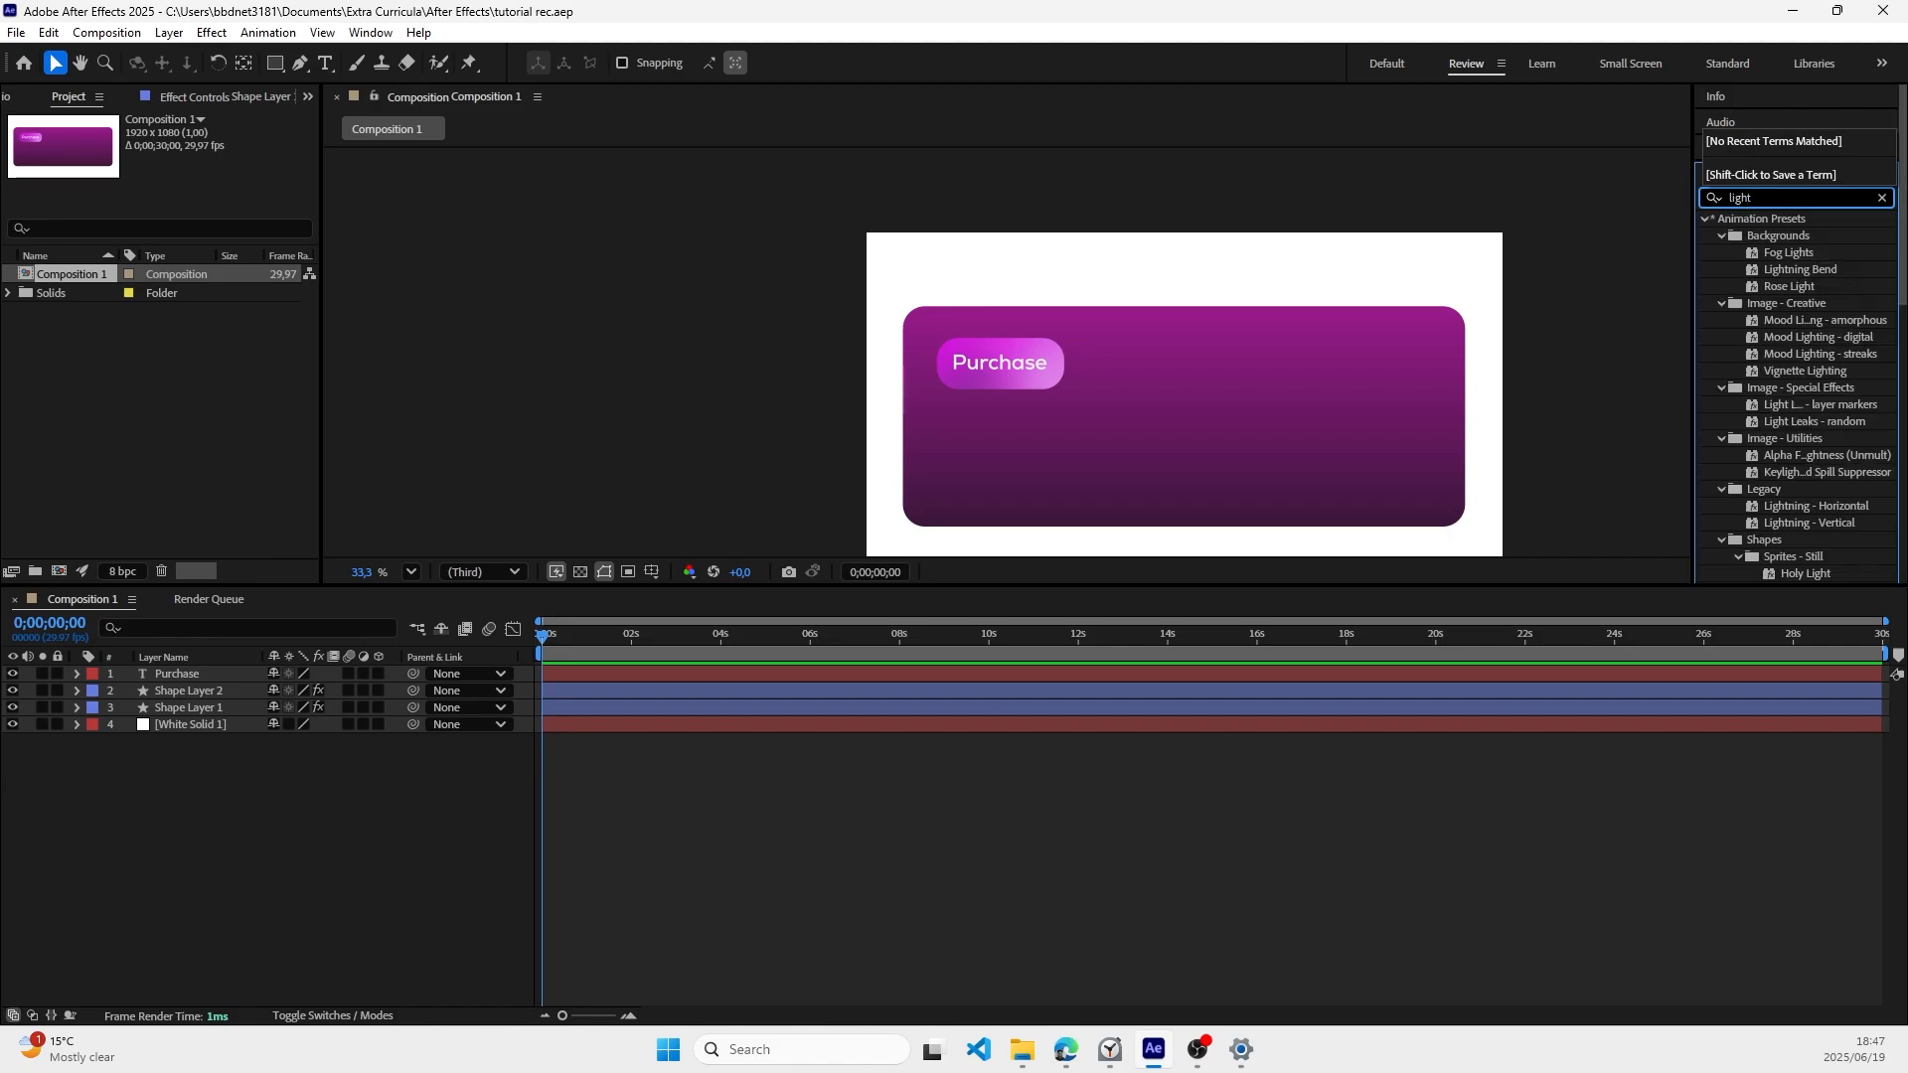
{"action": "type", "text": " s"}
{"action": "left_click", "coordinate": [1793, 243]}
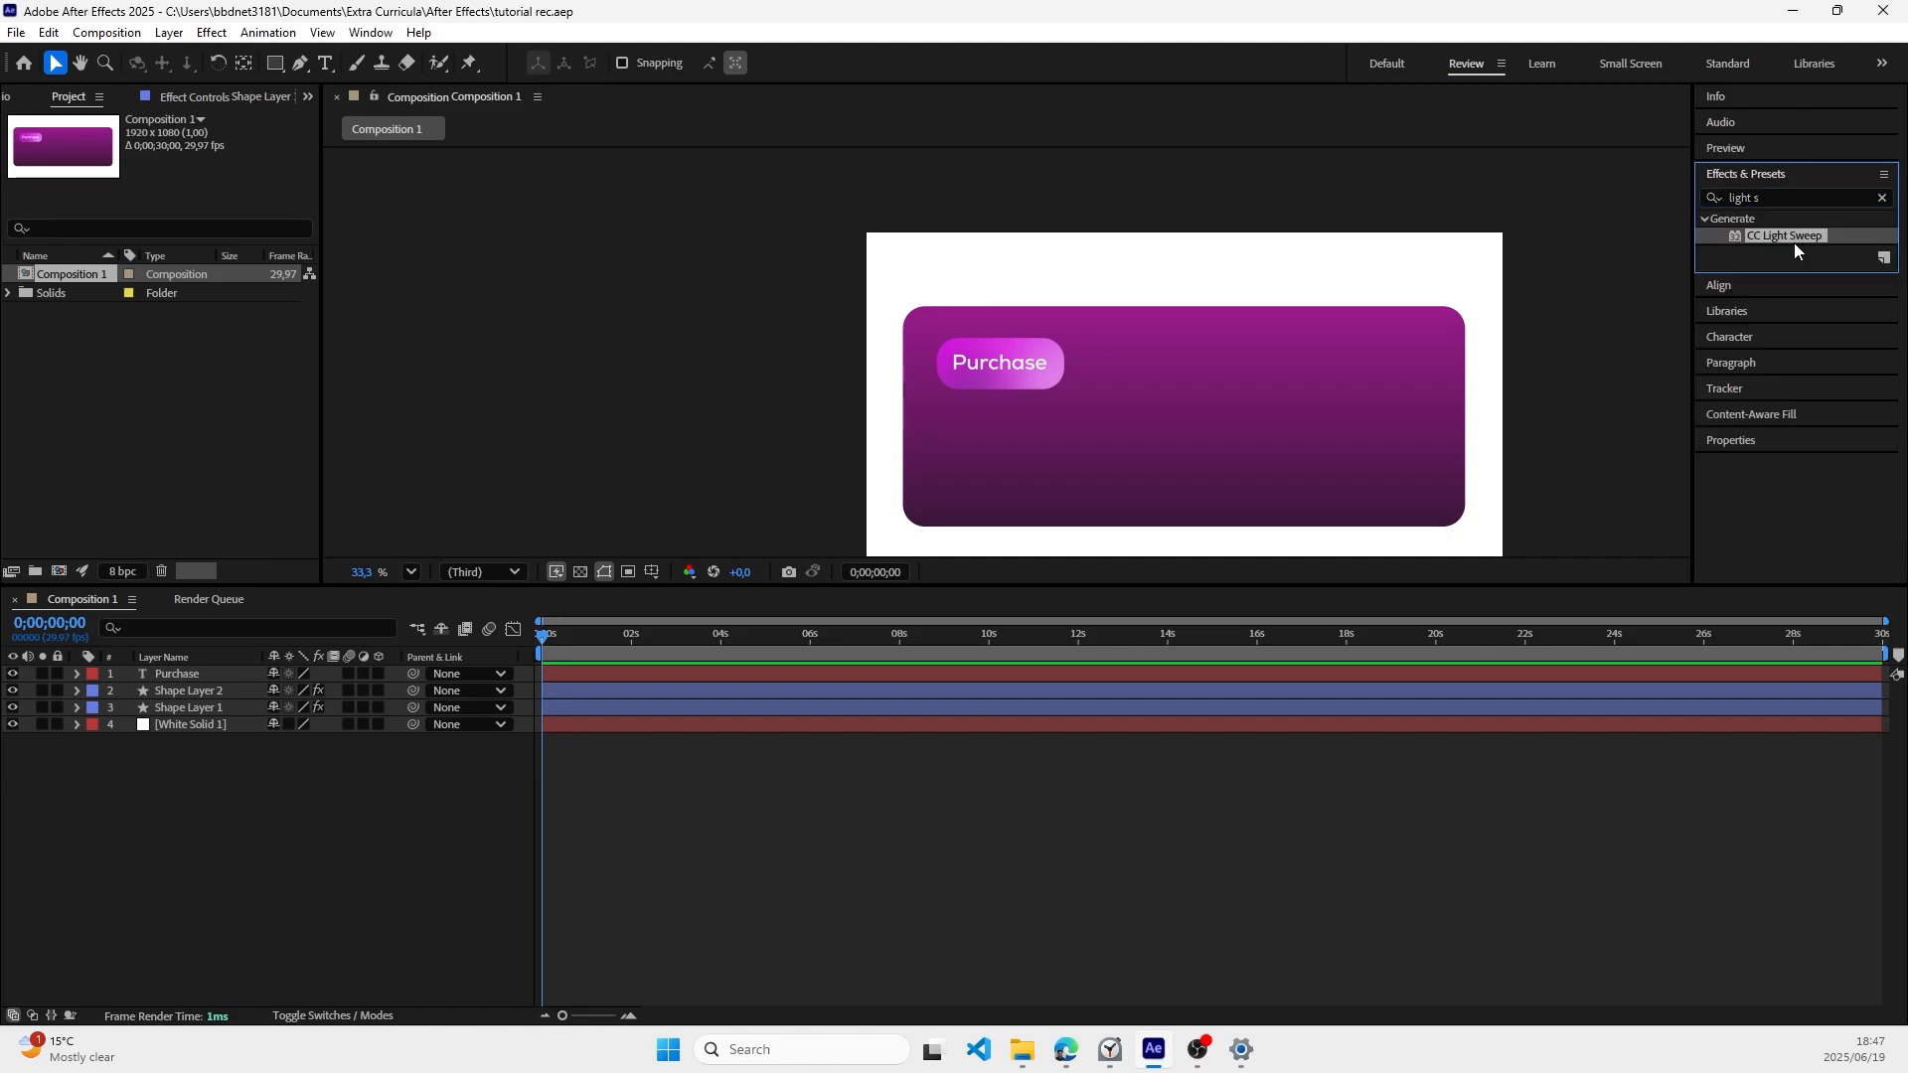
{"action": "left_click_drag", "start_coordinate": [1787, 236], "coordinate": [238, 684]}
Step: Parent the Purchase text layer to Shape Layer 2, try moving the text off the rectangle, and undo that move
{"action": "left_click_drag", "start_coordinate": [413, 676], "coordinate": [228, 695]}
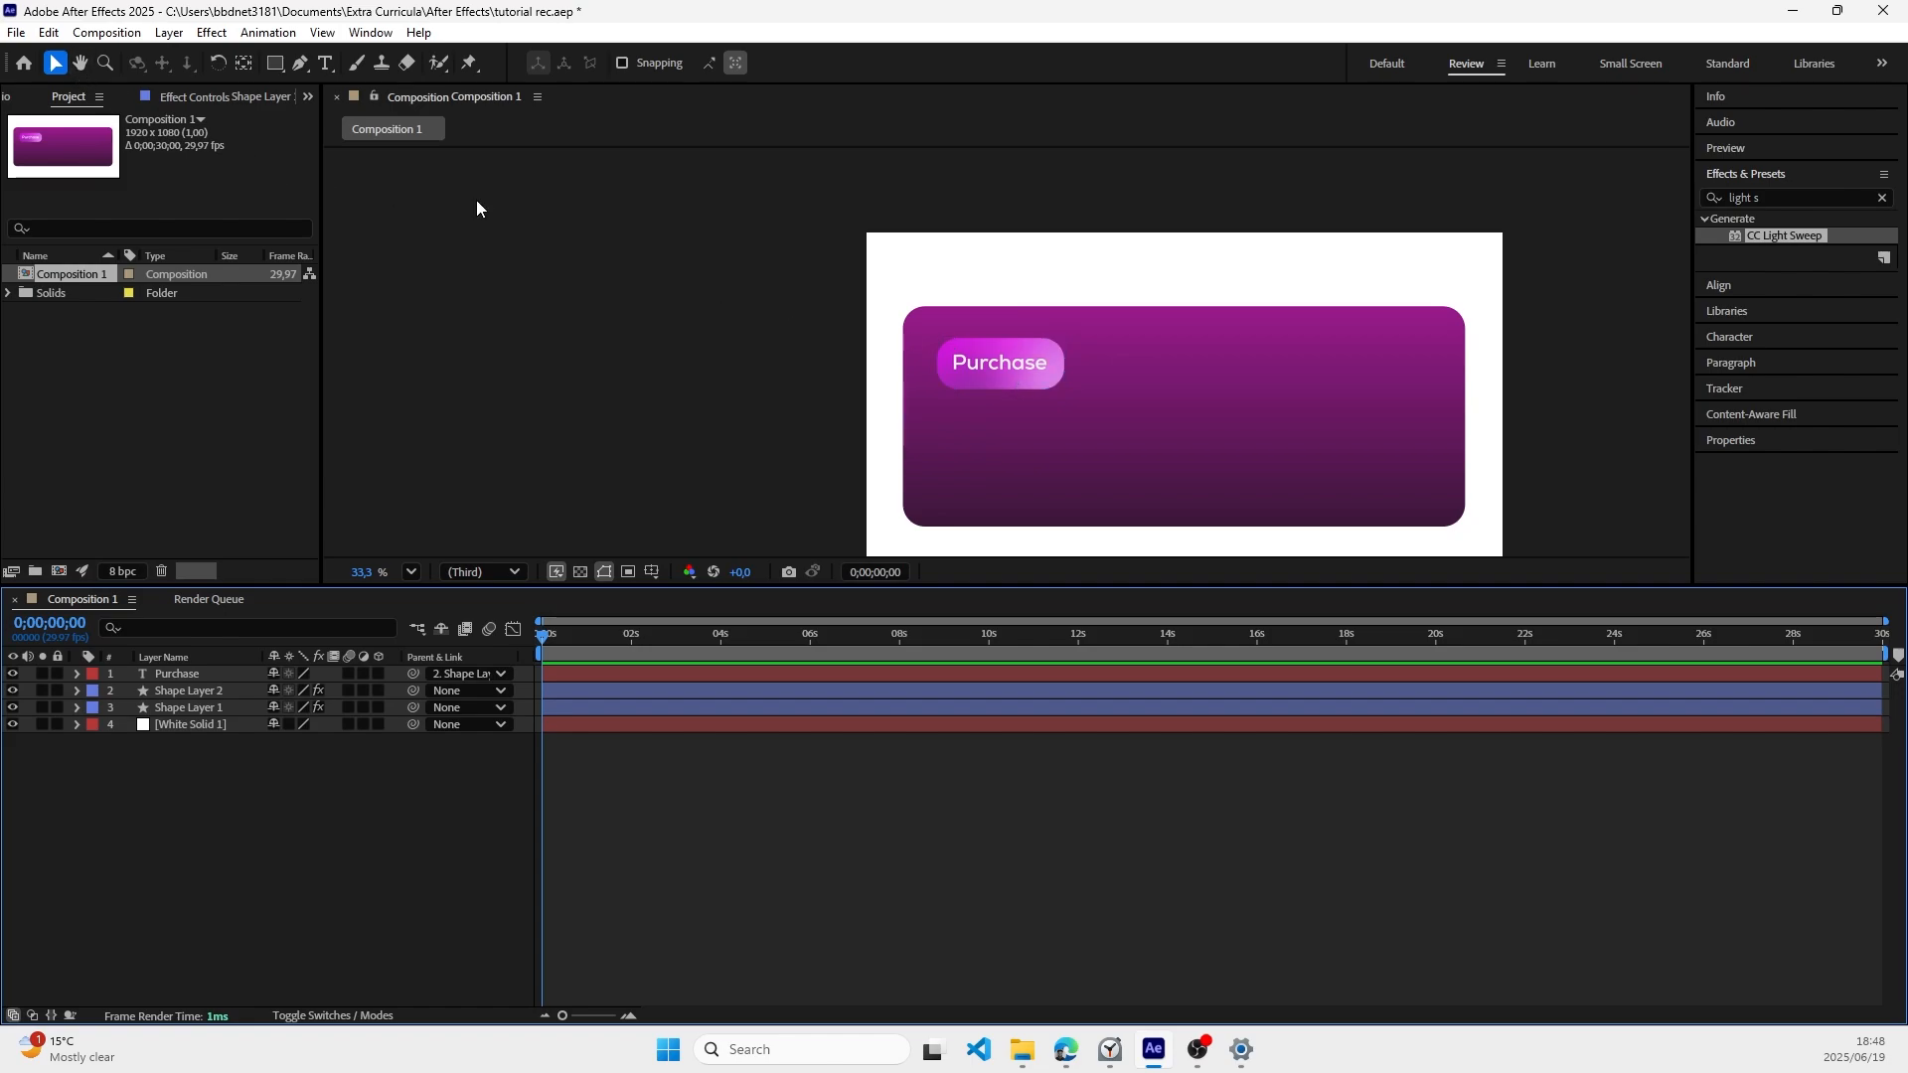
{"action": "left_click_drag", "start_coordinate": [984, 372], "coordinate": [1040, 390]}
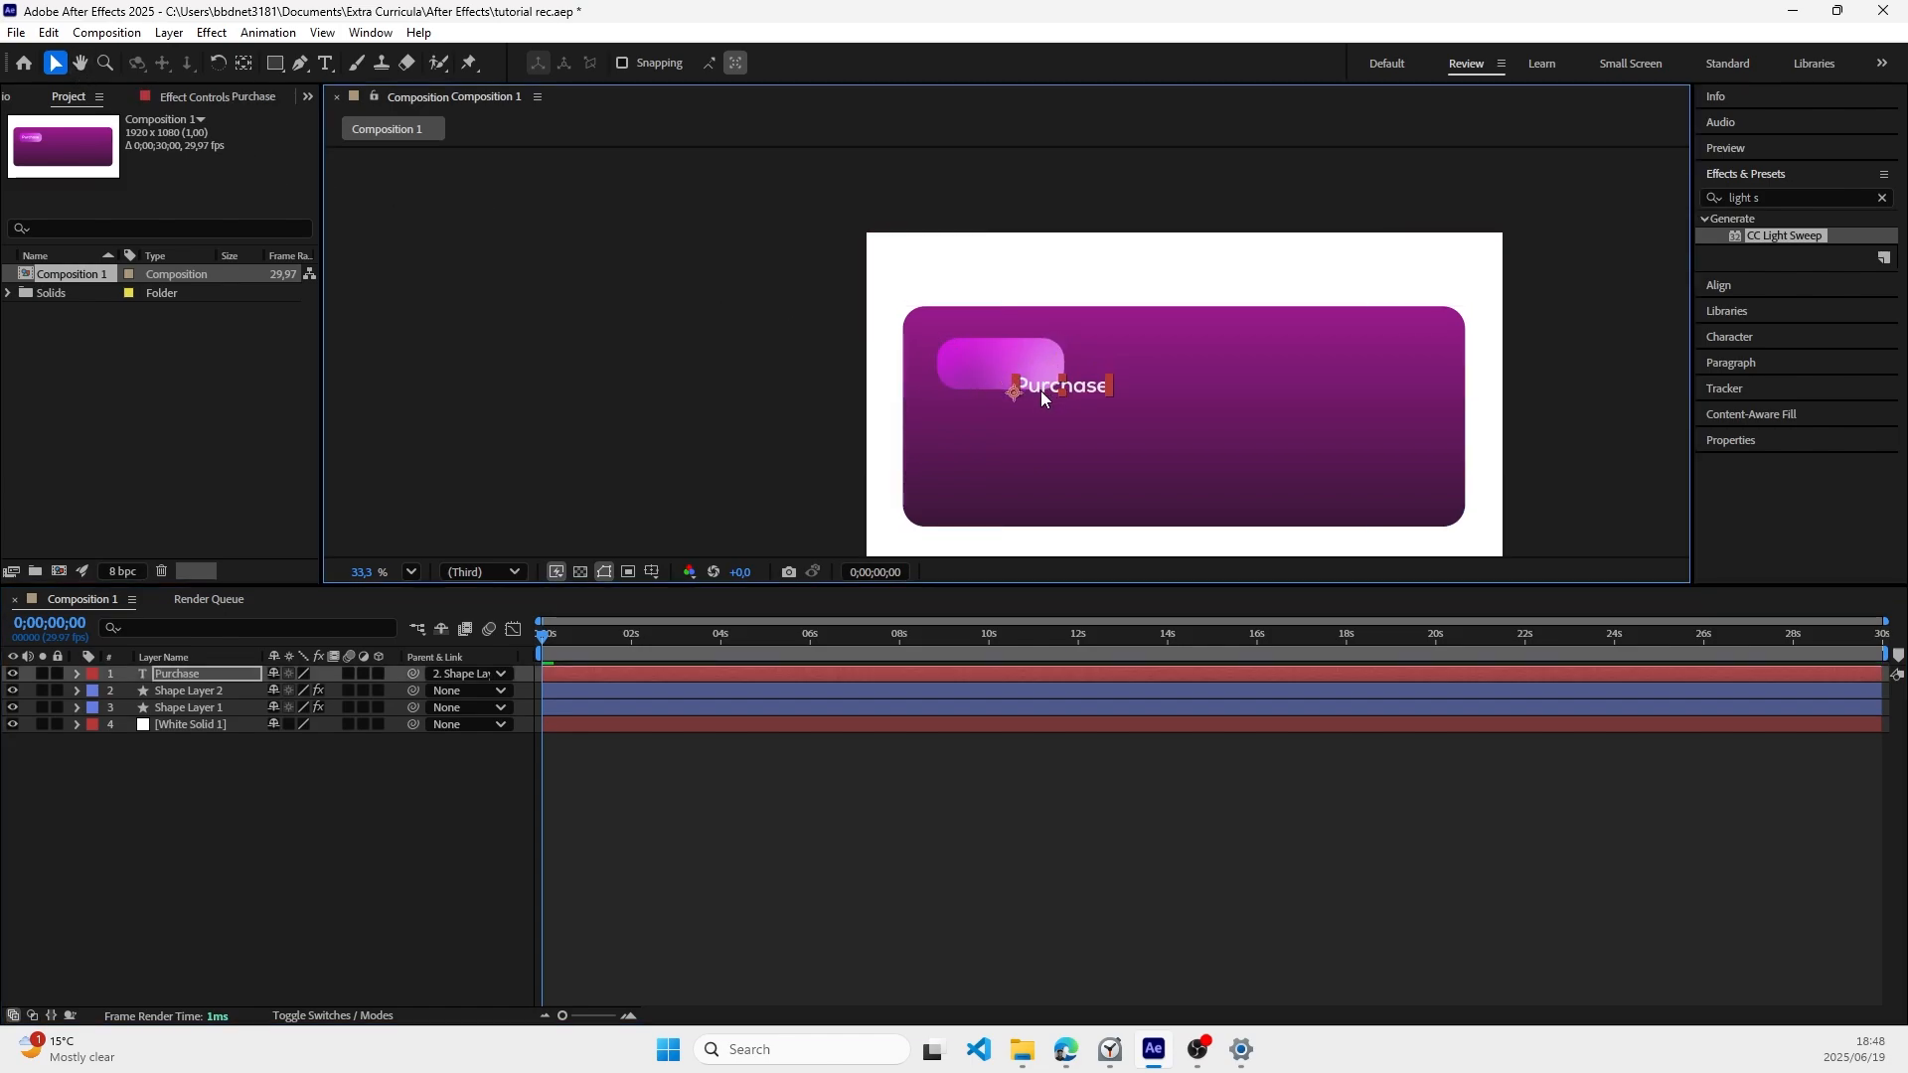
{"action": "key", "text": "ctrl+z"}
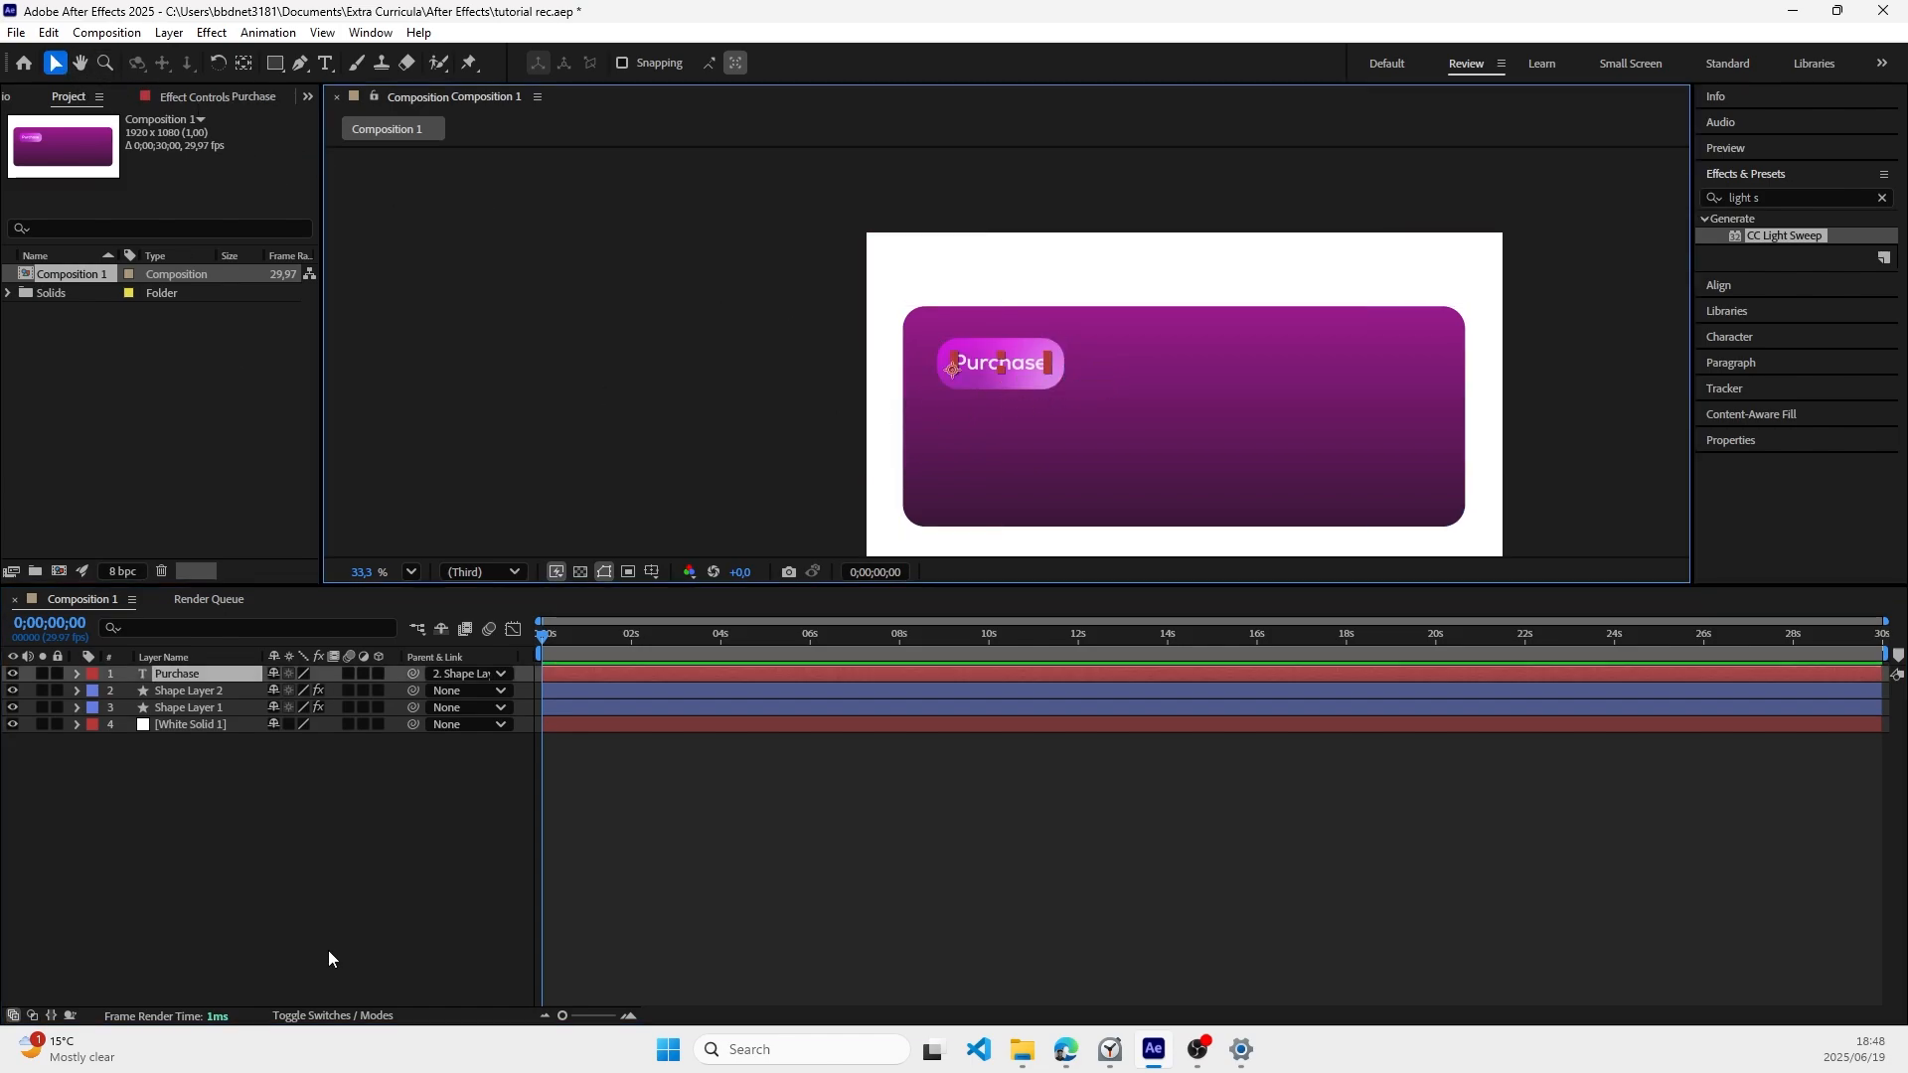
Step: Try moving Shape Layer 2 with its parented text toward the middle of the card, and undo the move
{"action": "left_click", "coordinate": [238, 795]}
{"action": "left_click", "coordinate": [191, 691]}
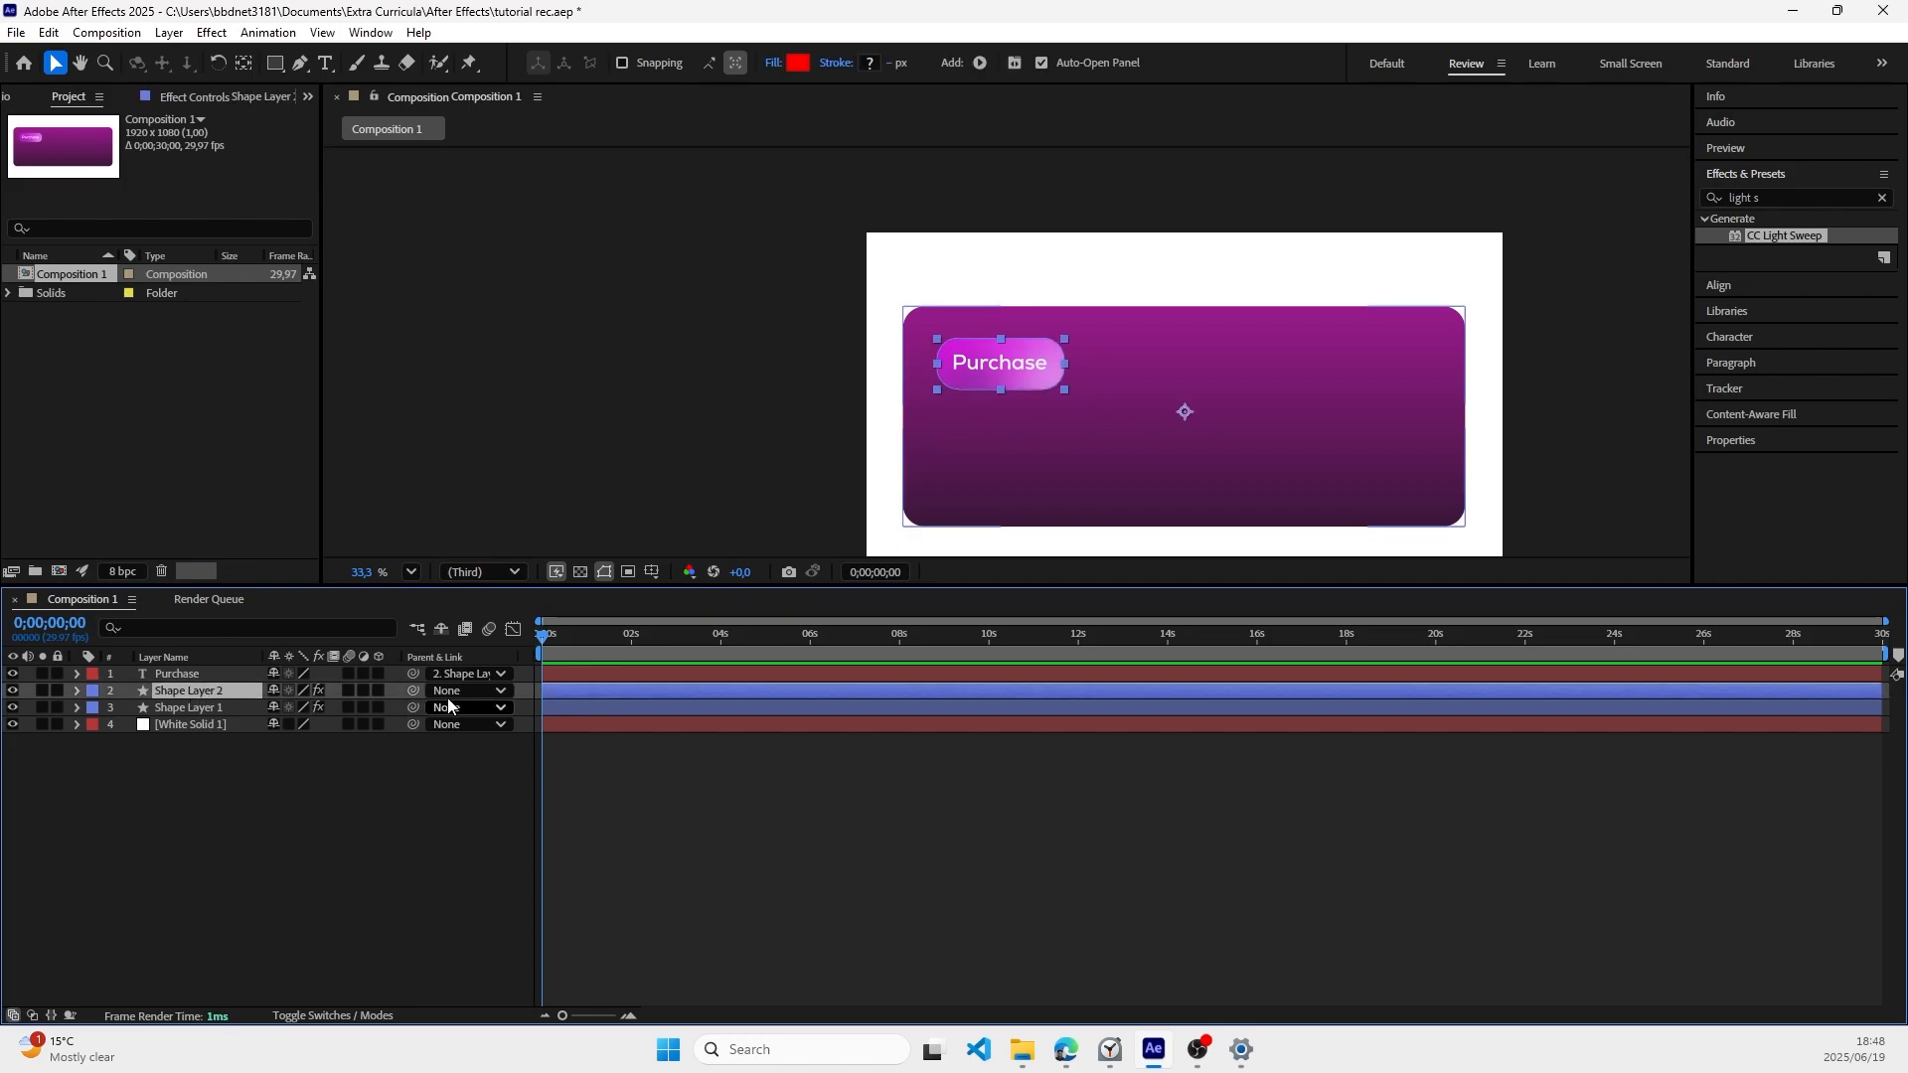
{"action": "left_click_drag", "start_coordinate": [970, 340], "coordinate": [1097, 389]}
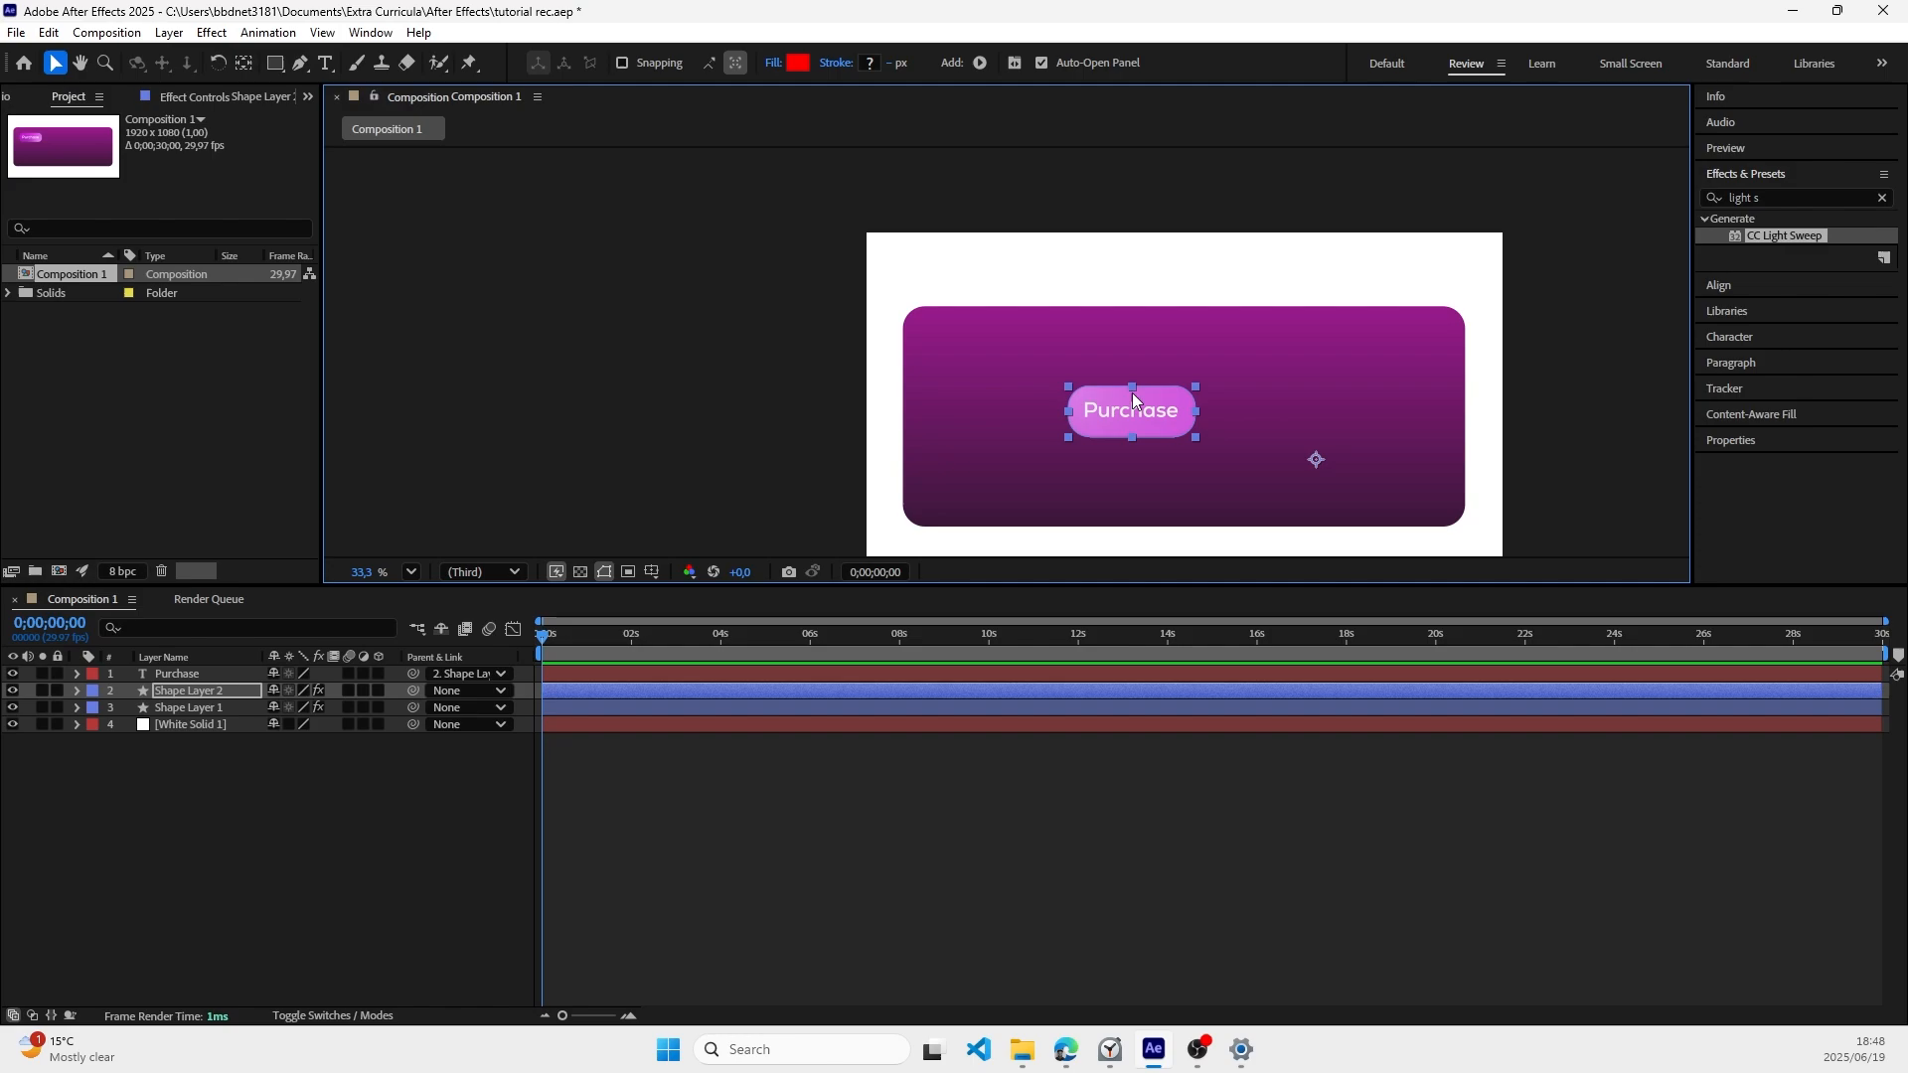
{"action": "key", "text": "ctrl+z"}
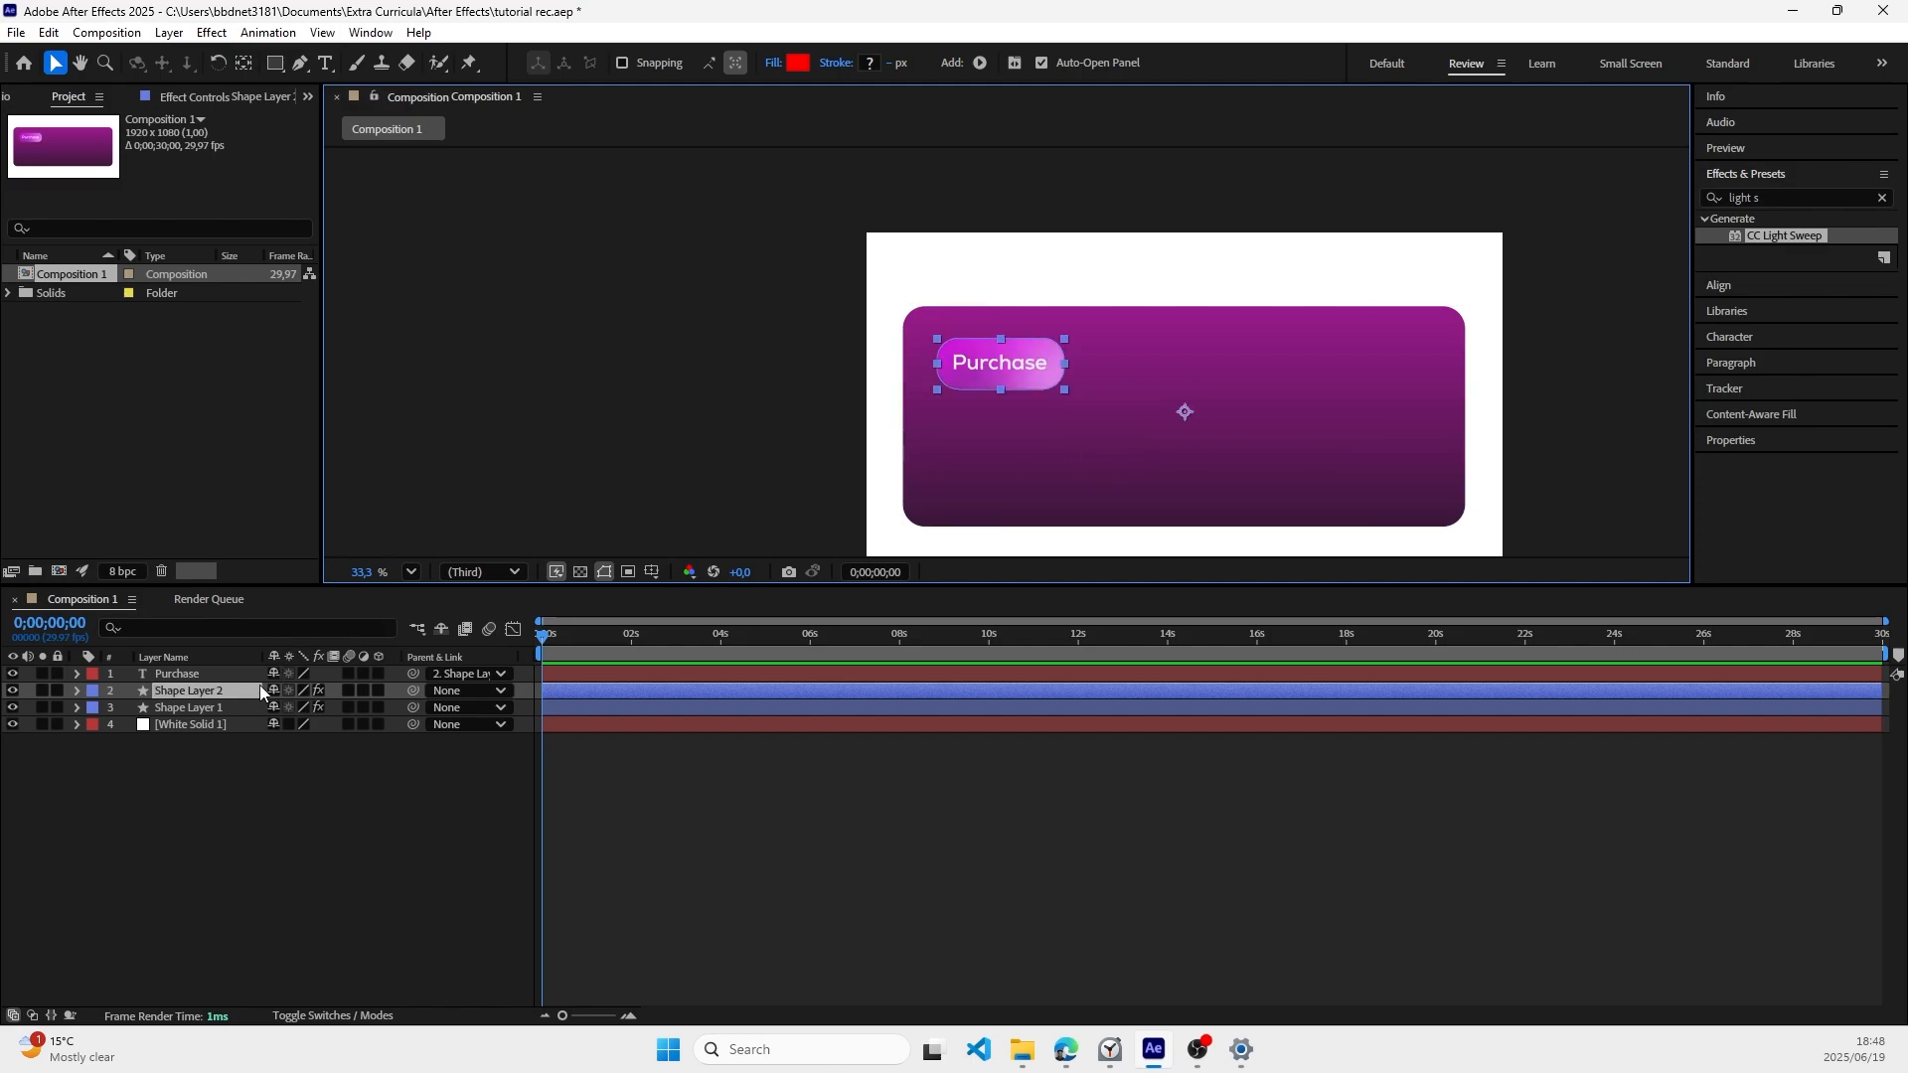
Step: Set the Purchase layer's parent to None and try moving Shape Layer 2 without the text
{"action": "left_click", "coordinate": [463, 675]}
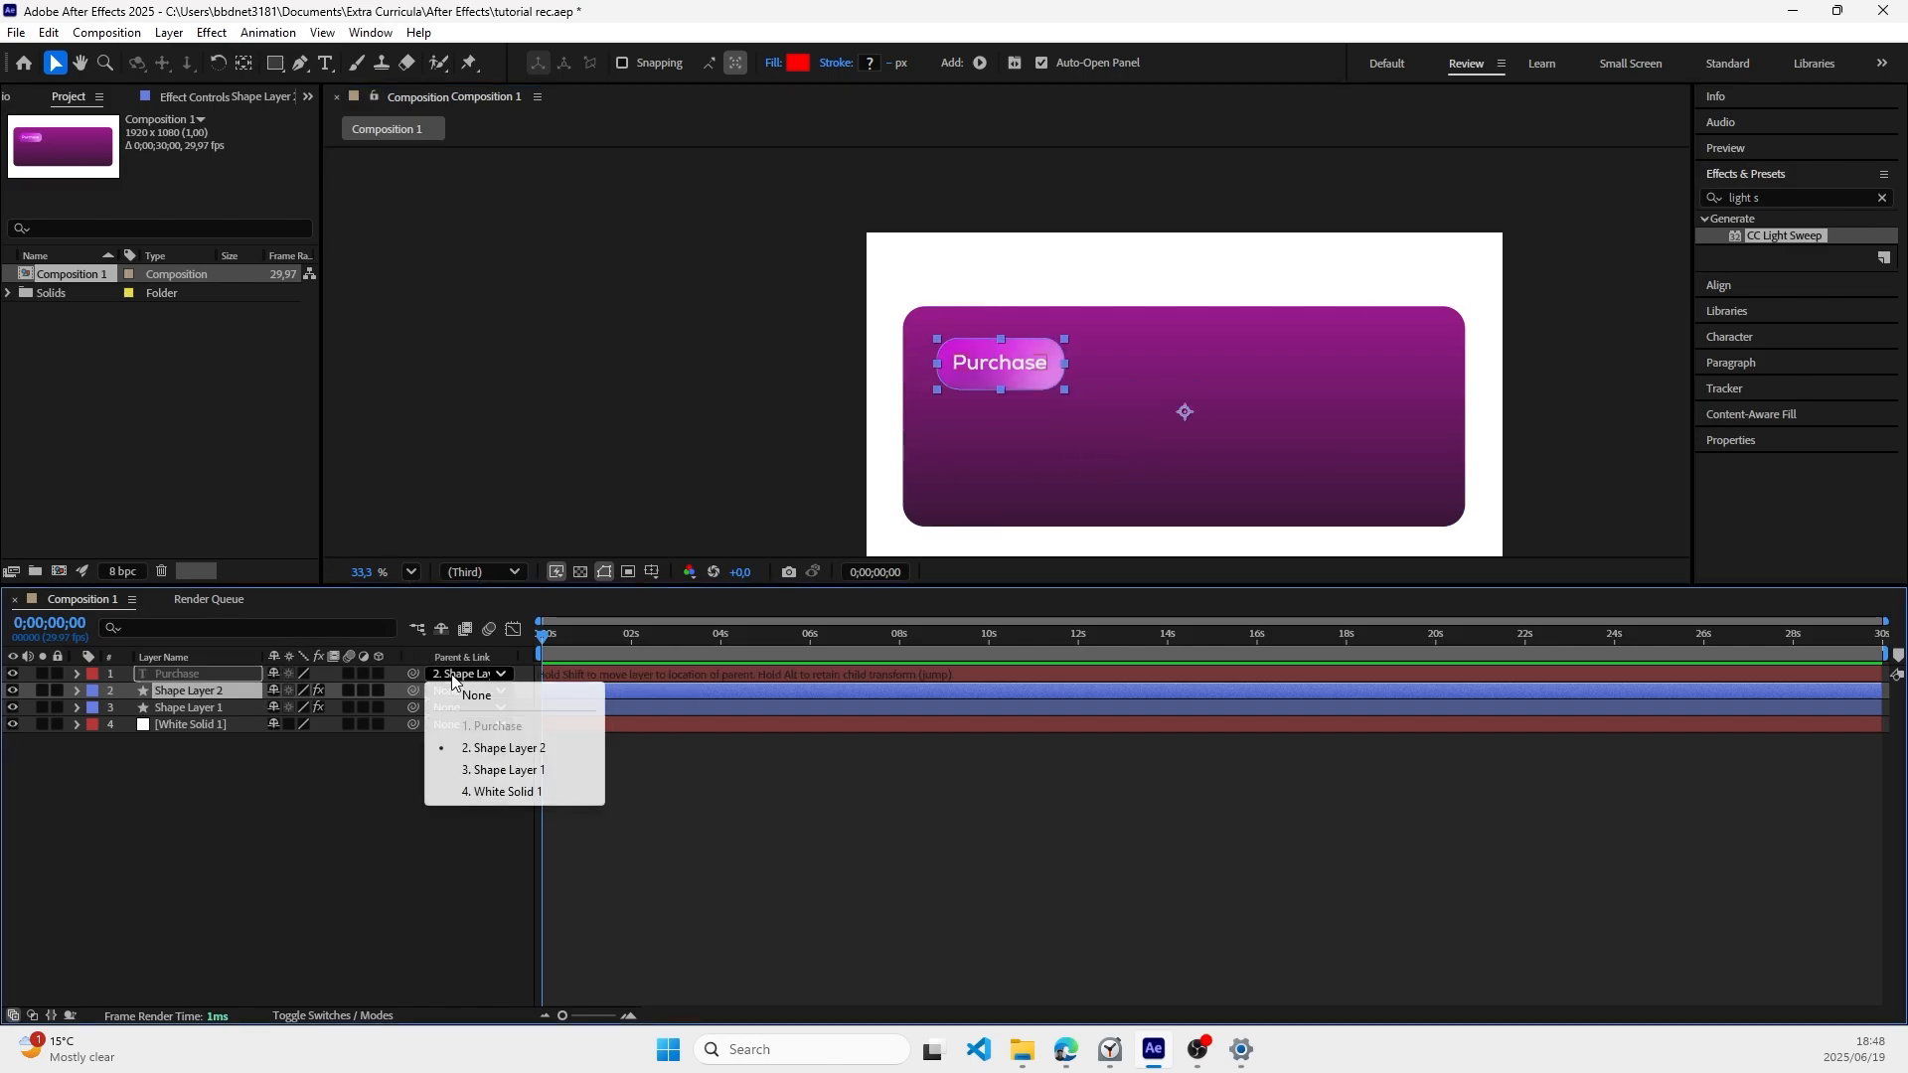
{"action": "left_click", "coordinate": [475, 696]}
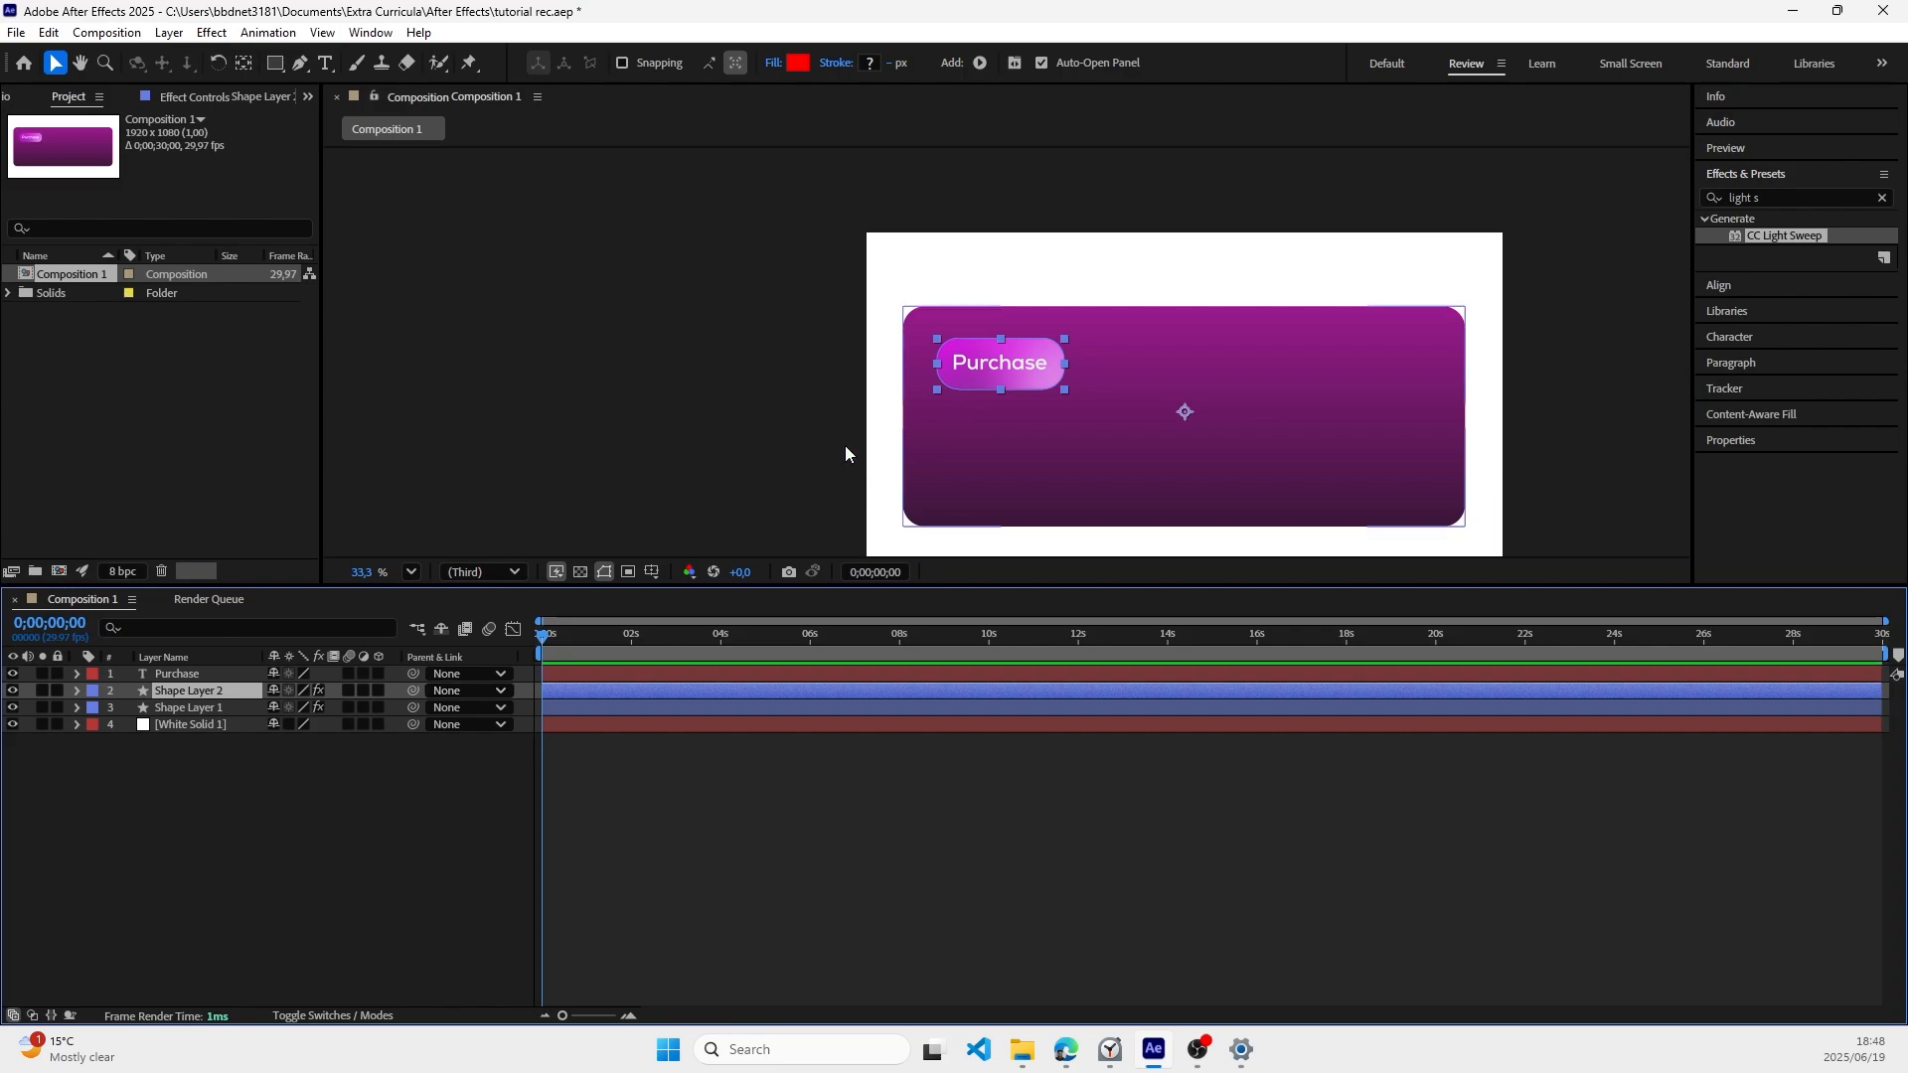
{"action": "left_click", "coordinate": [143, 808]}
{"action": "left_click", "coordinate": [184, 690]}
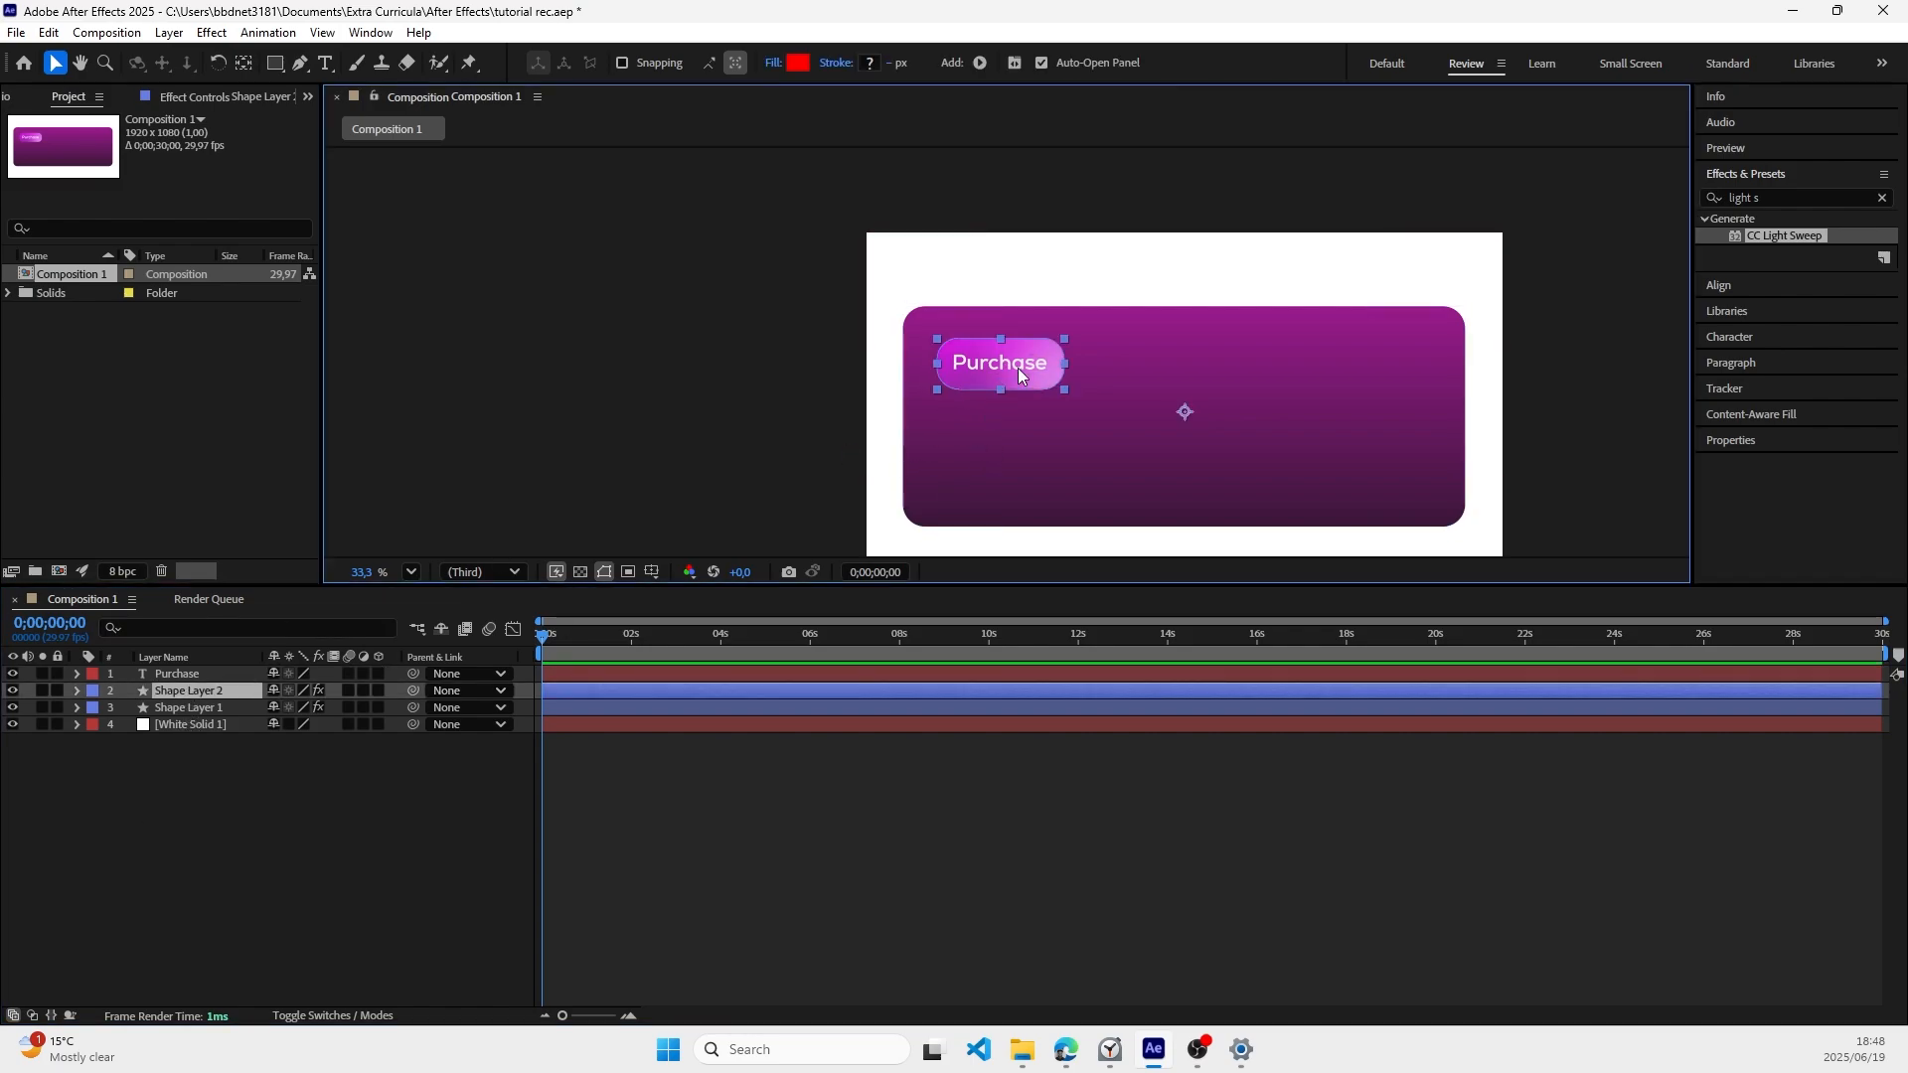
{"action": "left_click_drag", "start_coordinate": [1017, 368], "coordinate": [961, 398]}
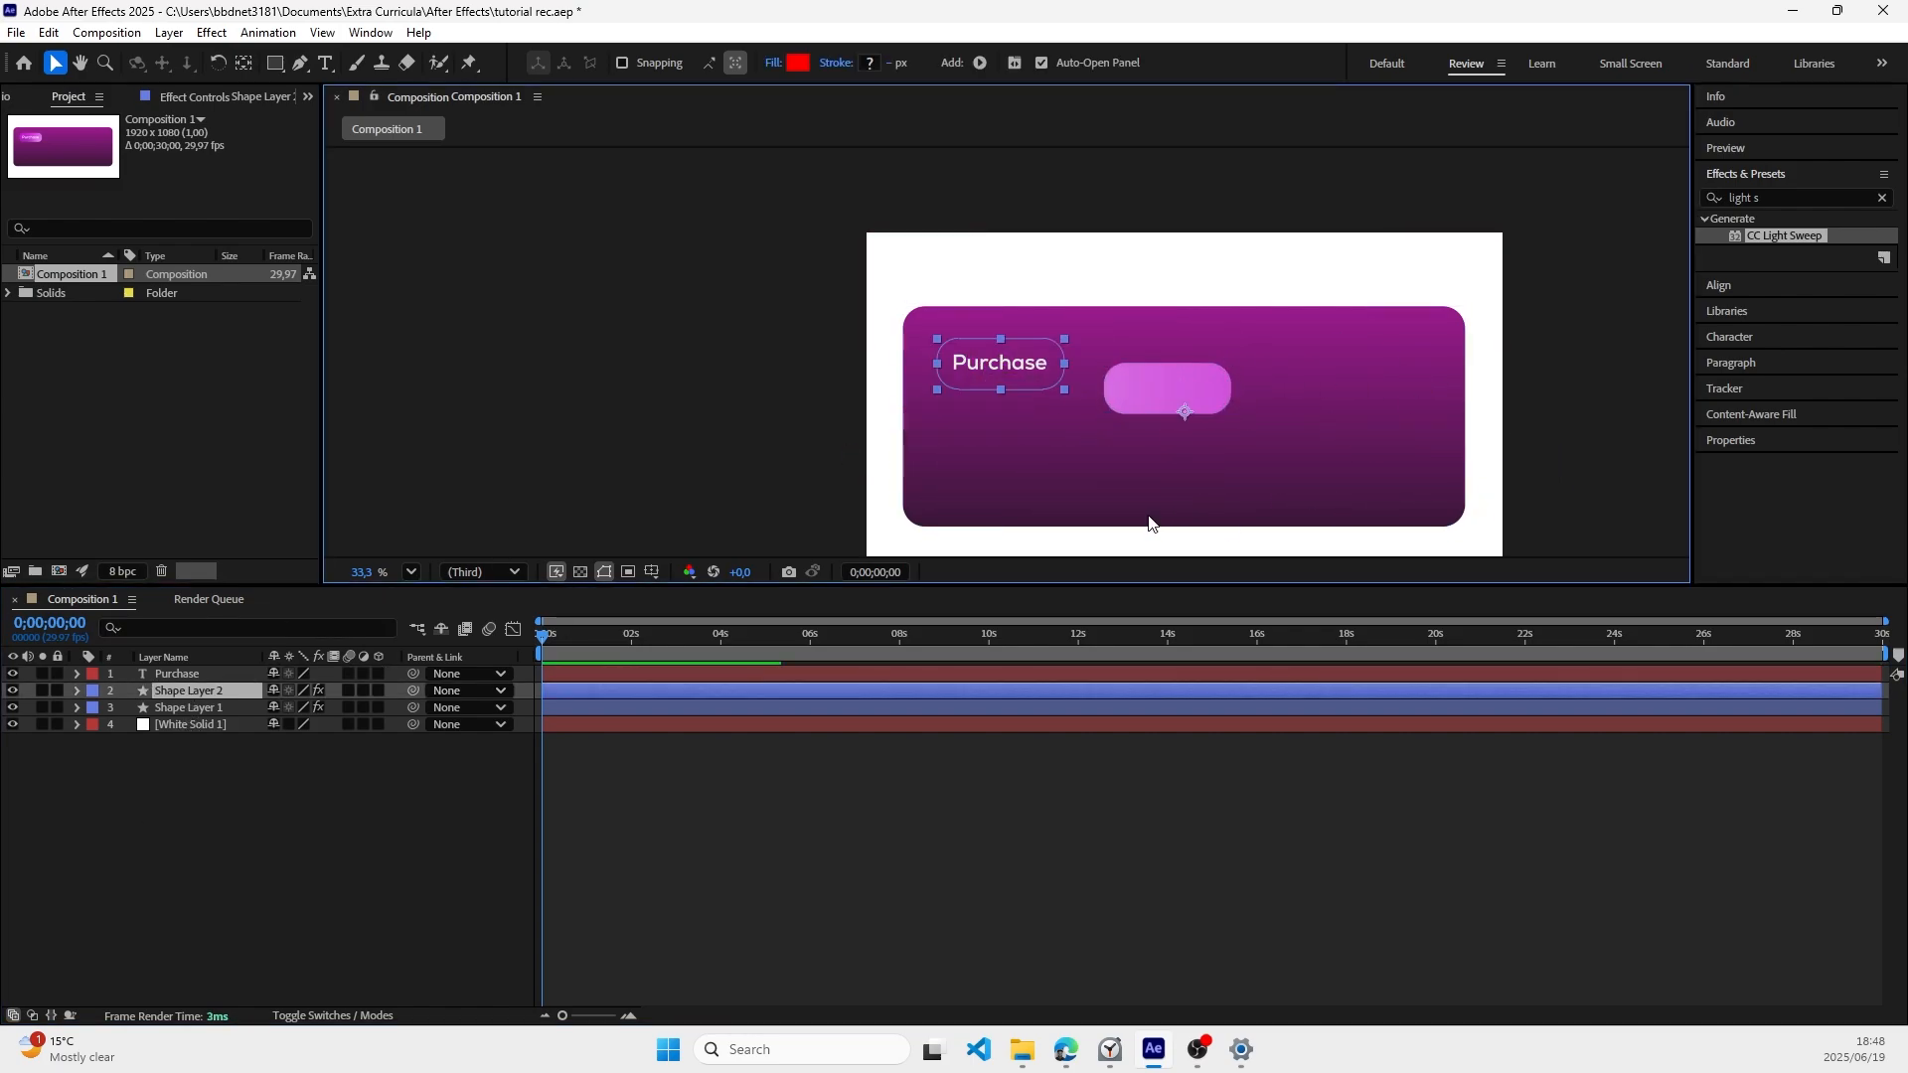
Step: Parent the Purchase text layer to Shape Layer 2 and rename that shape layer as btn
{"action": "left_click_drag", "start_coordinate": [413, 674], "coordinate": [193, 689]}
{"action": "right_click", "coordinate": [193, 689]}
{"action": "left_click", "coordinate": [249, 631]}
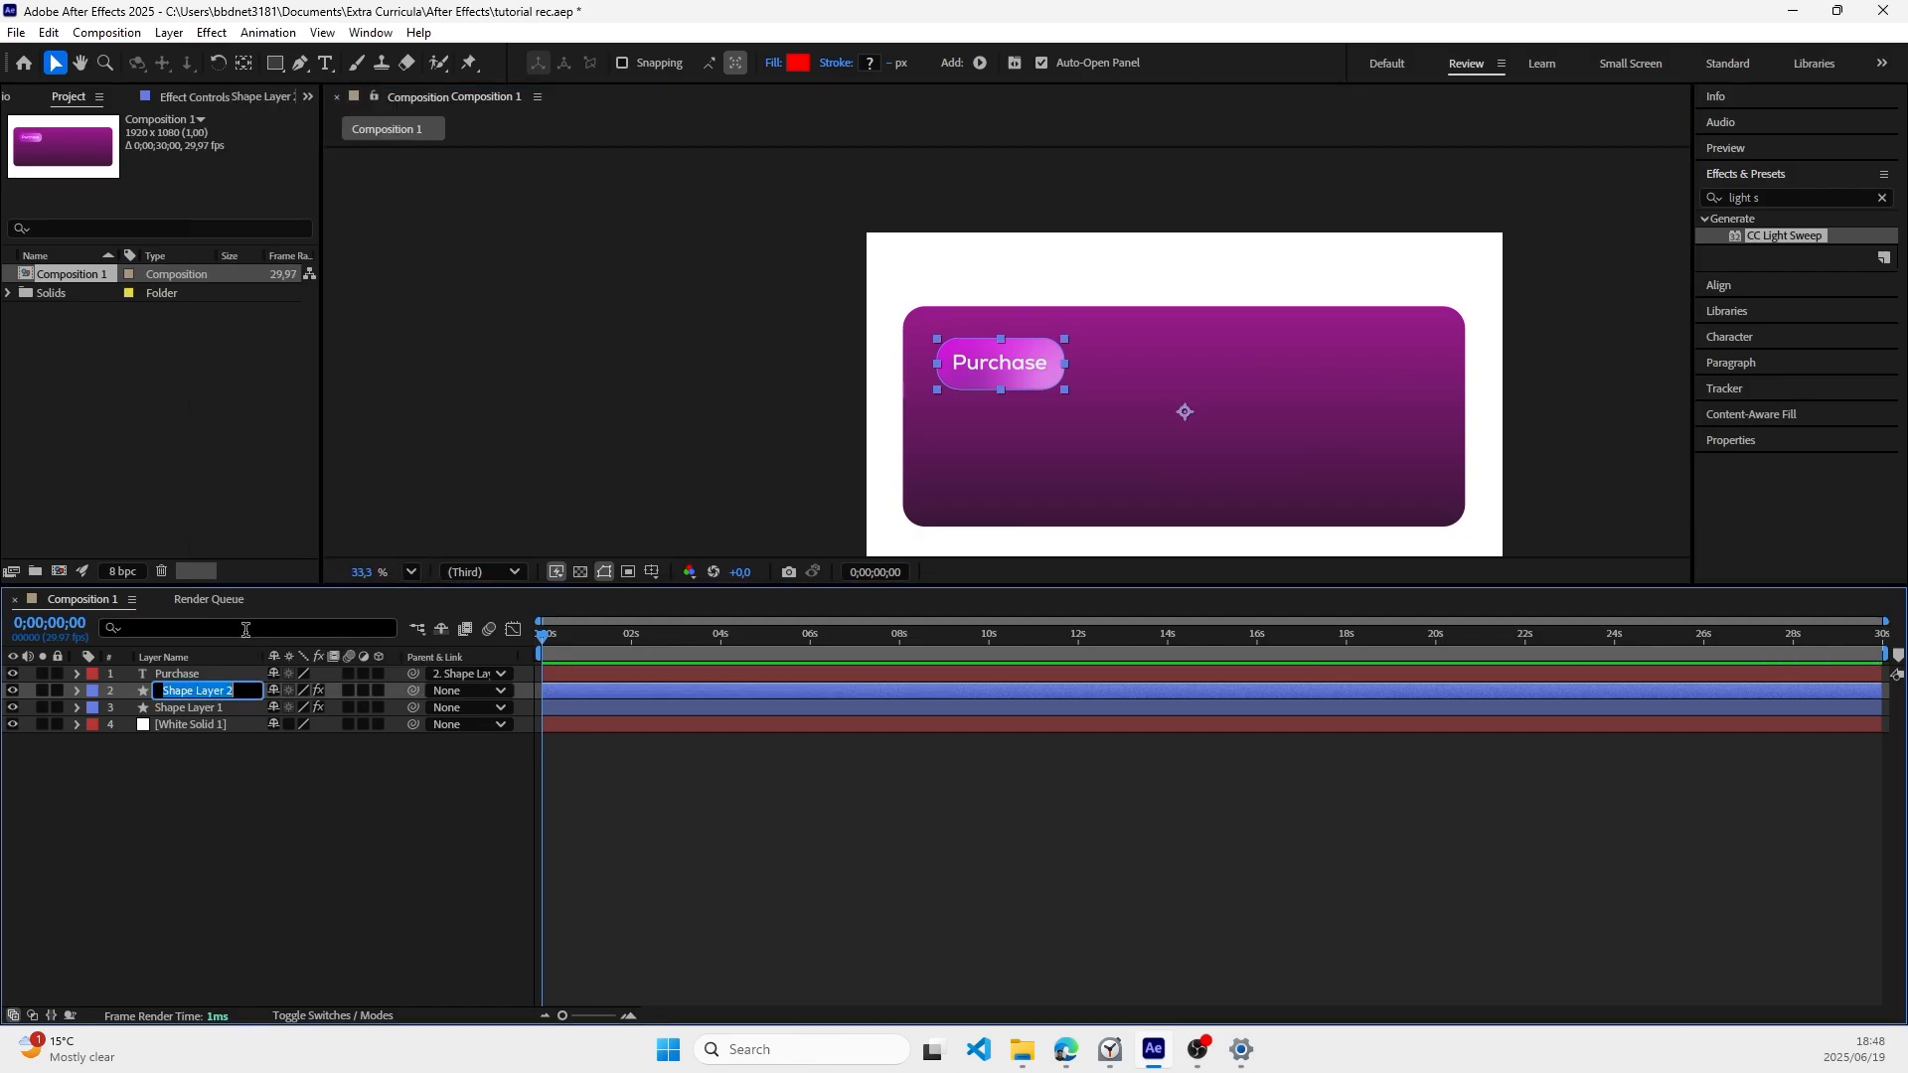
{"action": "type", "text": "btn"}
{"action": "key", "text": "Return"}
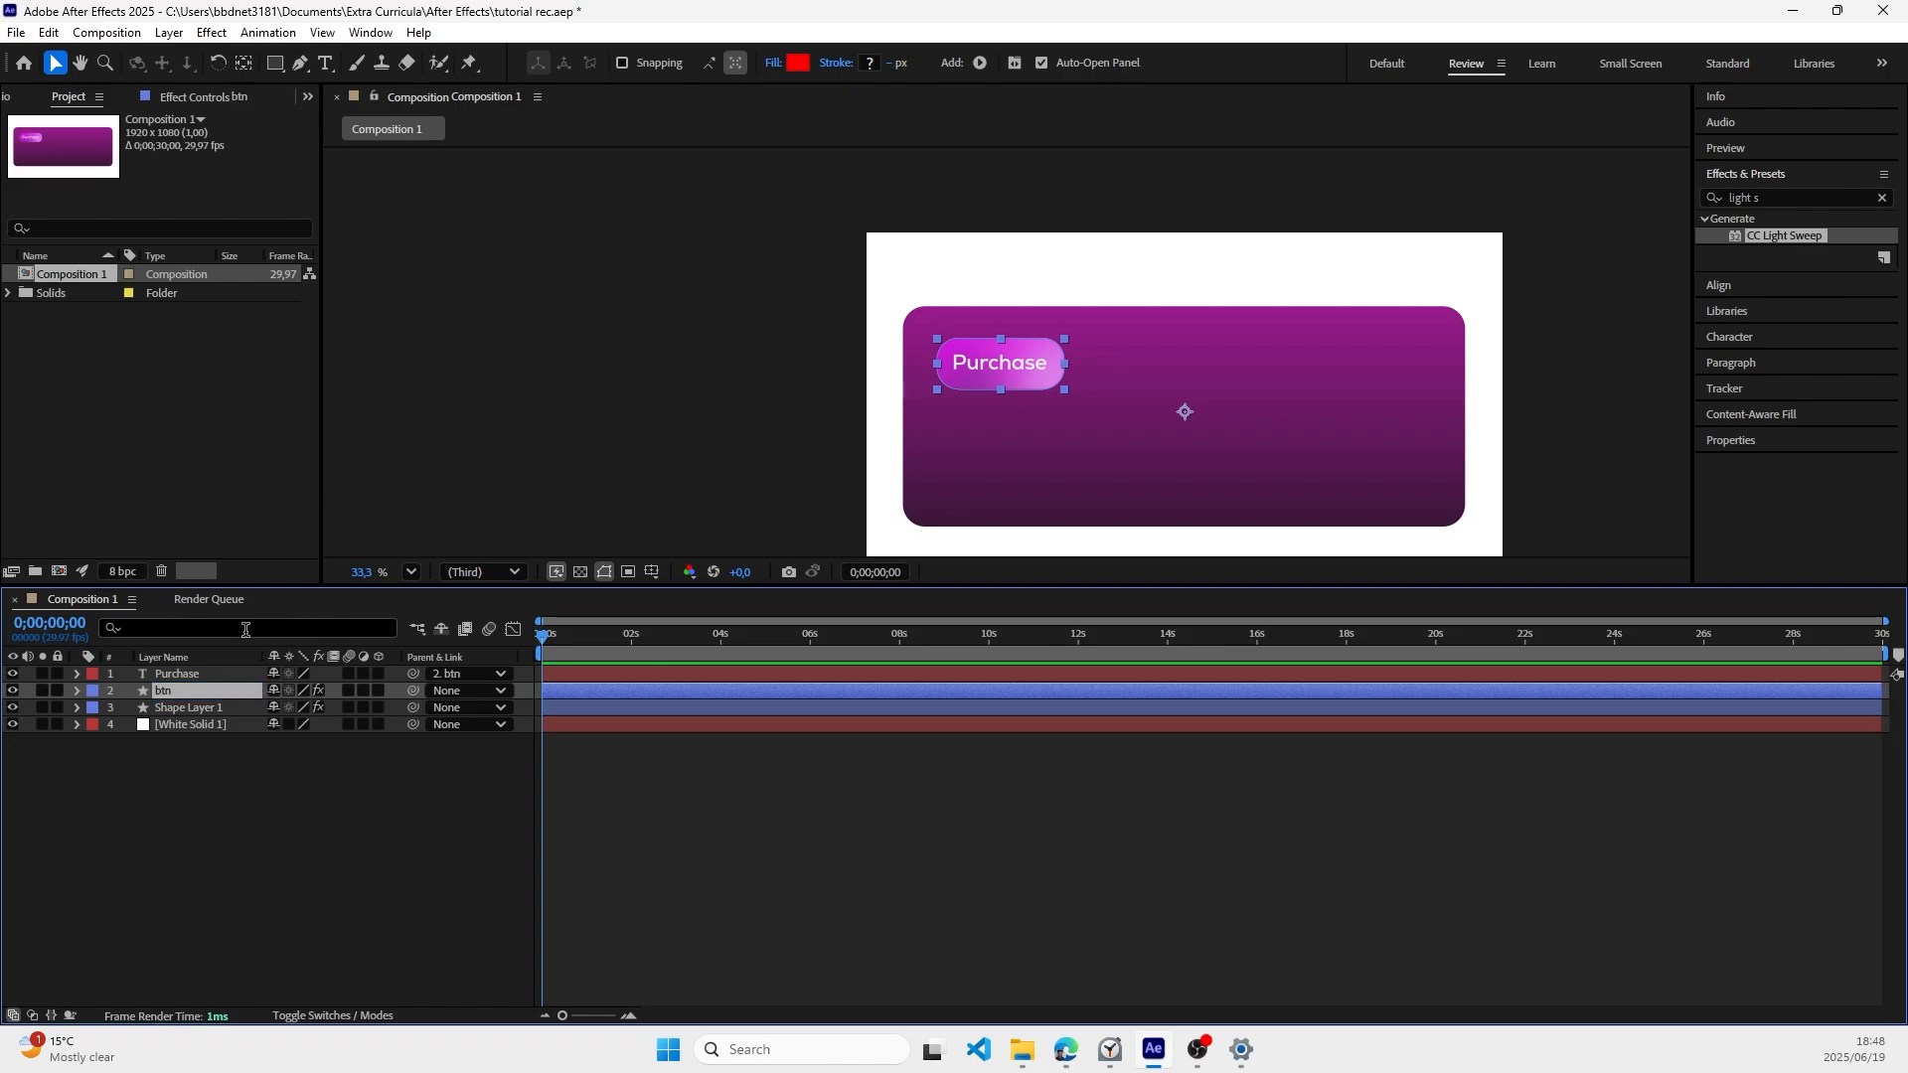
{"action": "left_click", "coordinate": [885, 779]}
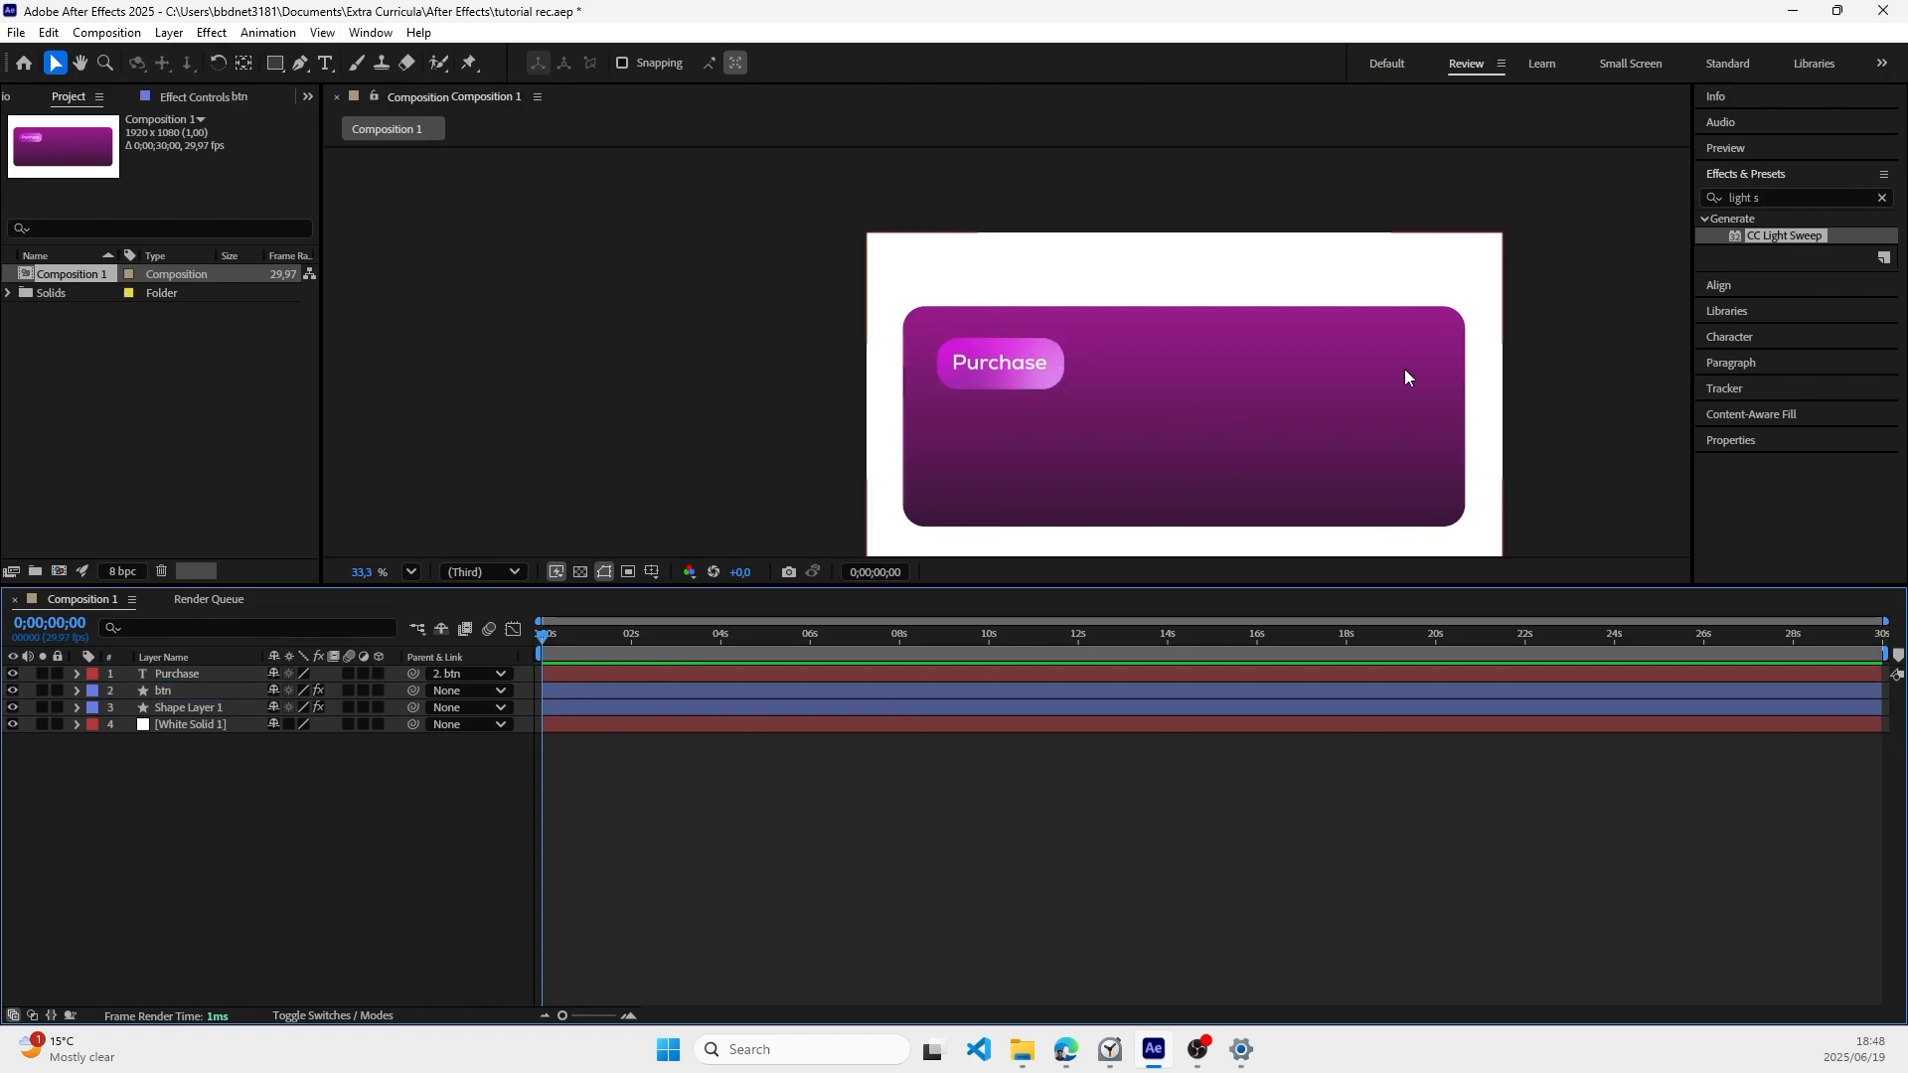
Step: Apply CC Light Sweep to the btn layer with Direction 258° and Width 25, and save the project
{"action": "left_click_drag", "start_coordinate": [1809, 232], "coordinate": [254, 690]}
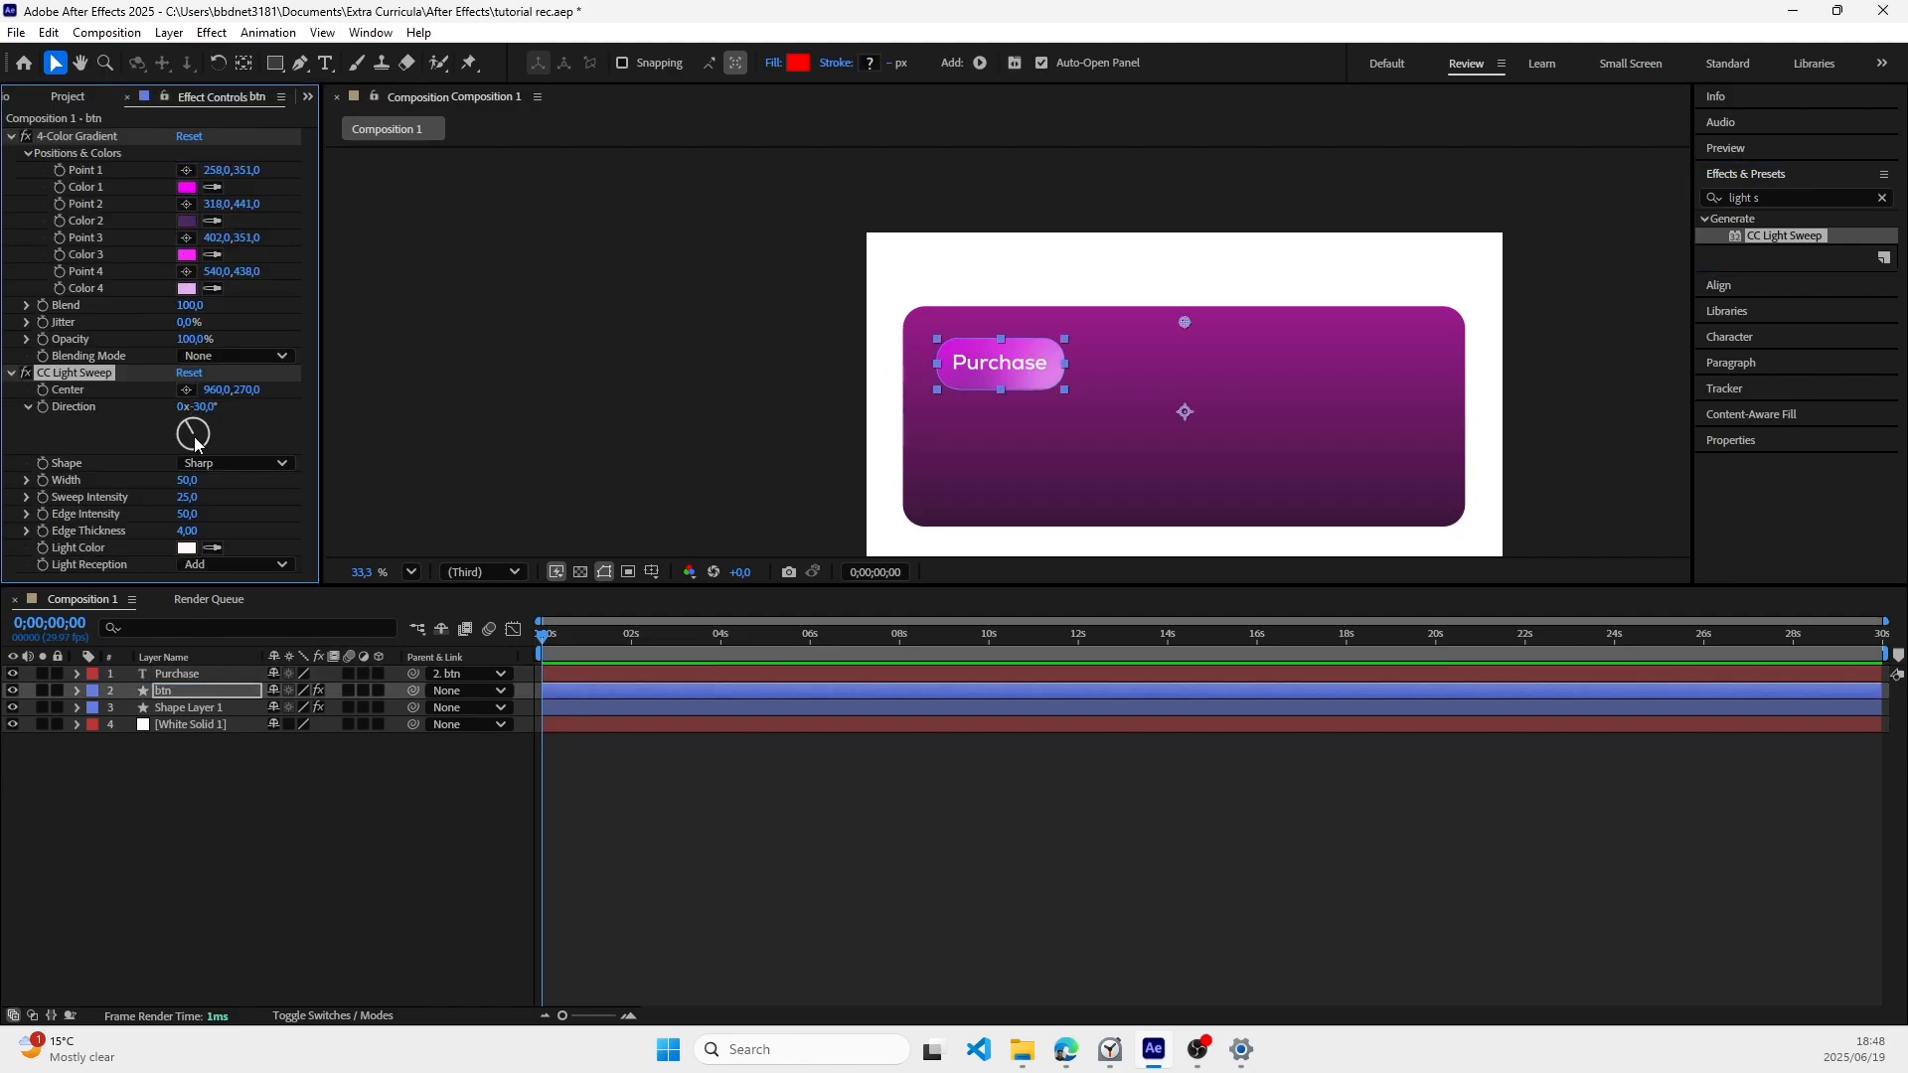
{"action": "mouse_move", "coordinate": [195, 444]}
{"action": "left_mouse_down"}
{"action": "mouse_move", "coordinate": [222, 435]}
{"action": "mouse_move", "coordinate": [205, 427]}
{"action": "mouse_move", "coordinate": [234, 443]}
{"action": "mouse_move", "coordinate": [220, 452]}
{"action": "mouse_move", "coordinate": [308, 430]}
{"action": "mouse_move", "coordinate": [174, 433]}
{"action": "left_mouse_up"}
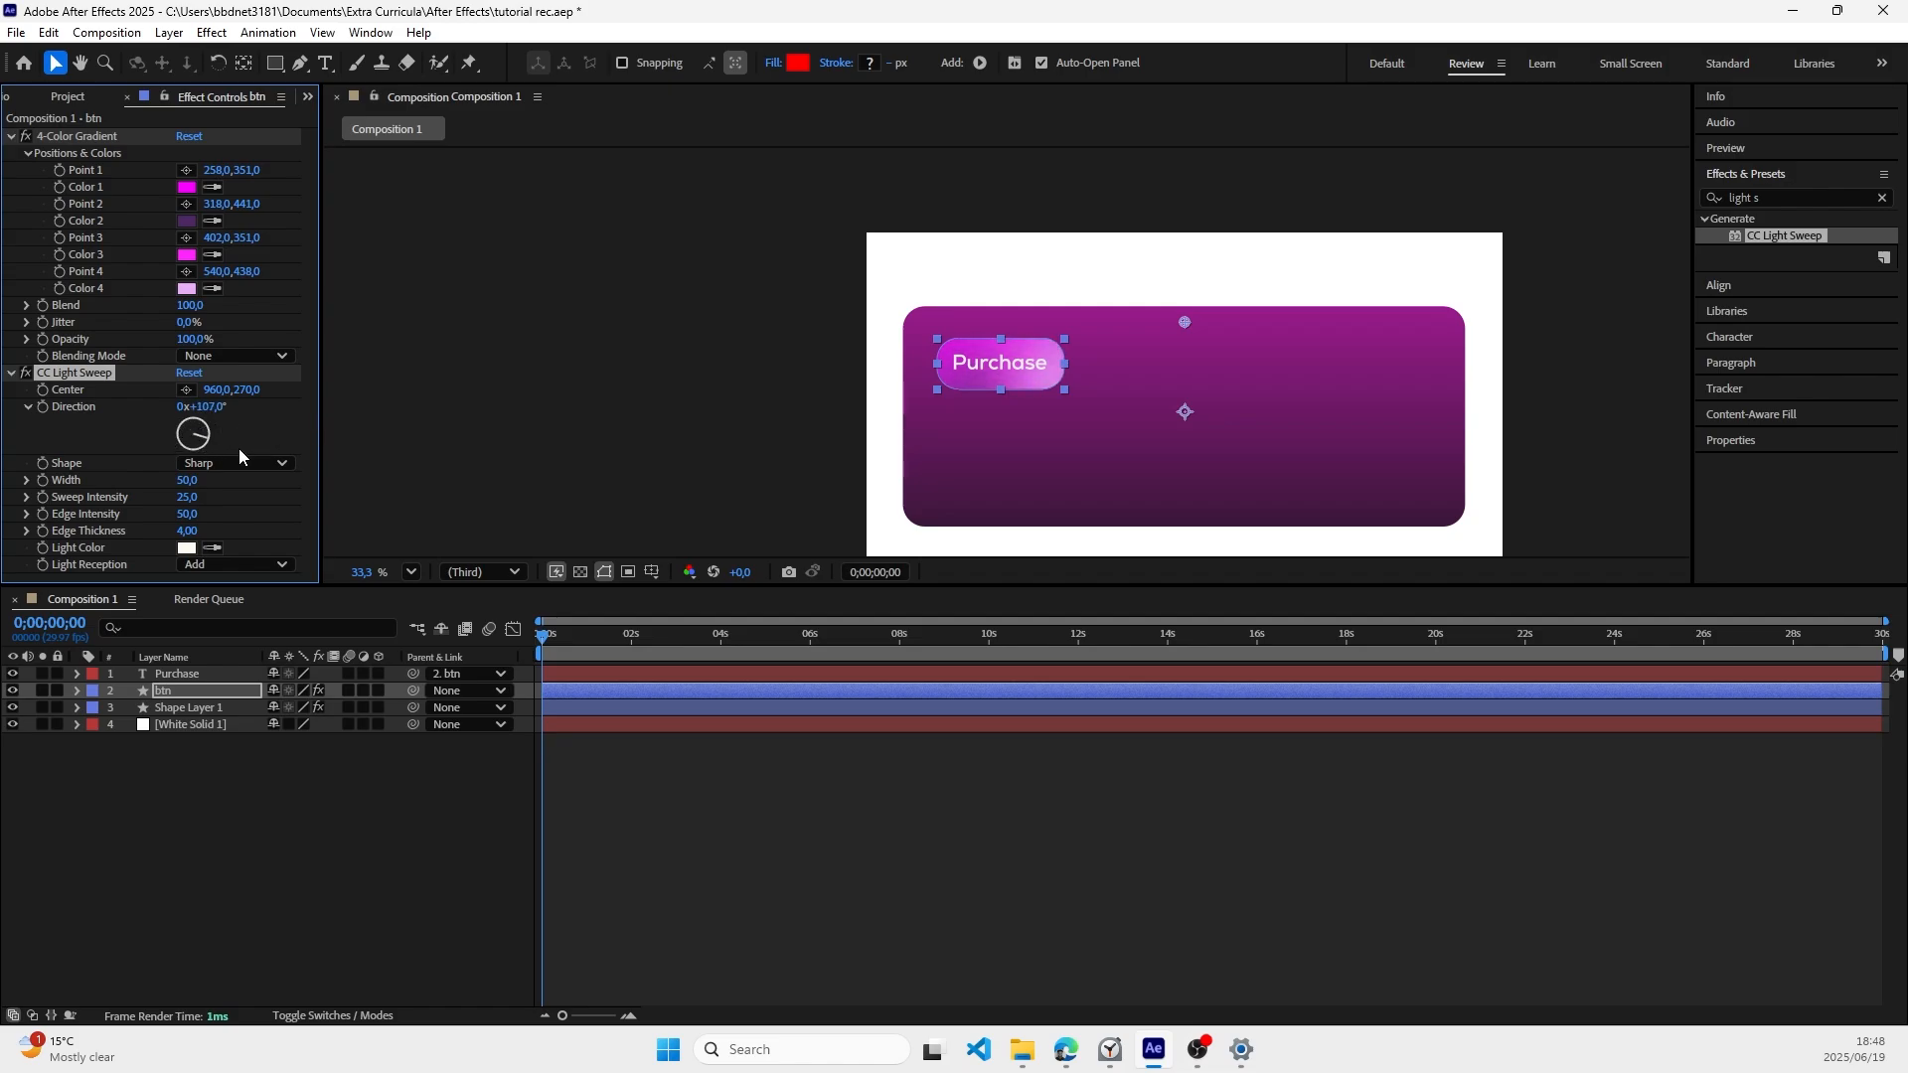
{"action": "left_click_drag", "start_coordinate": [240, 456], "coordinate": [147, 488]}
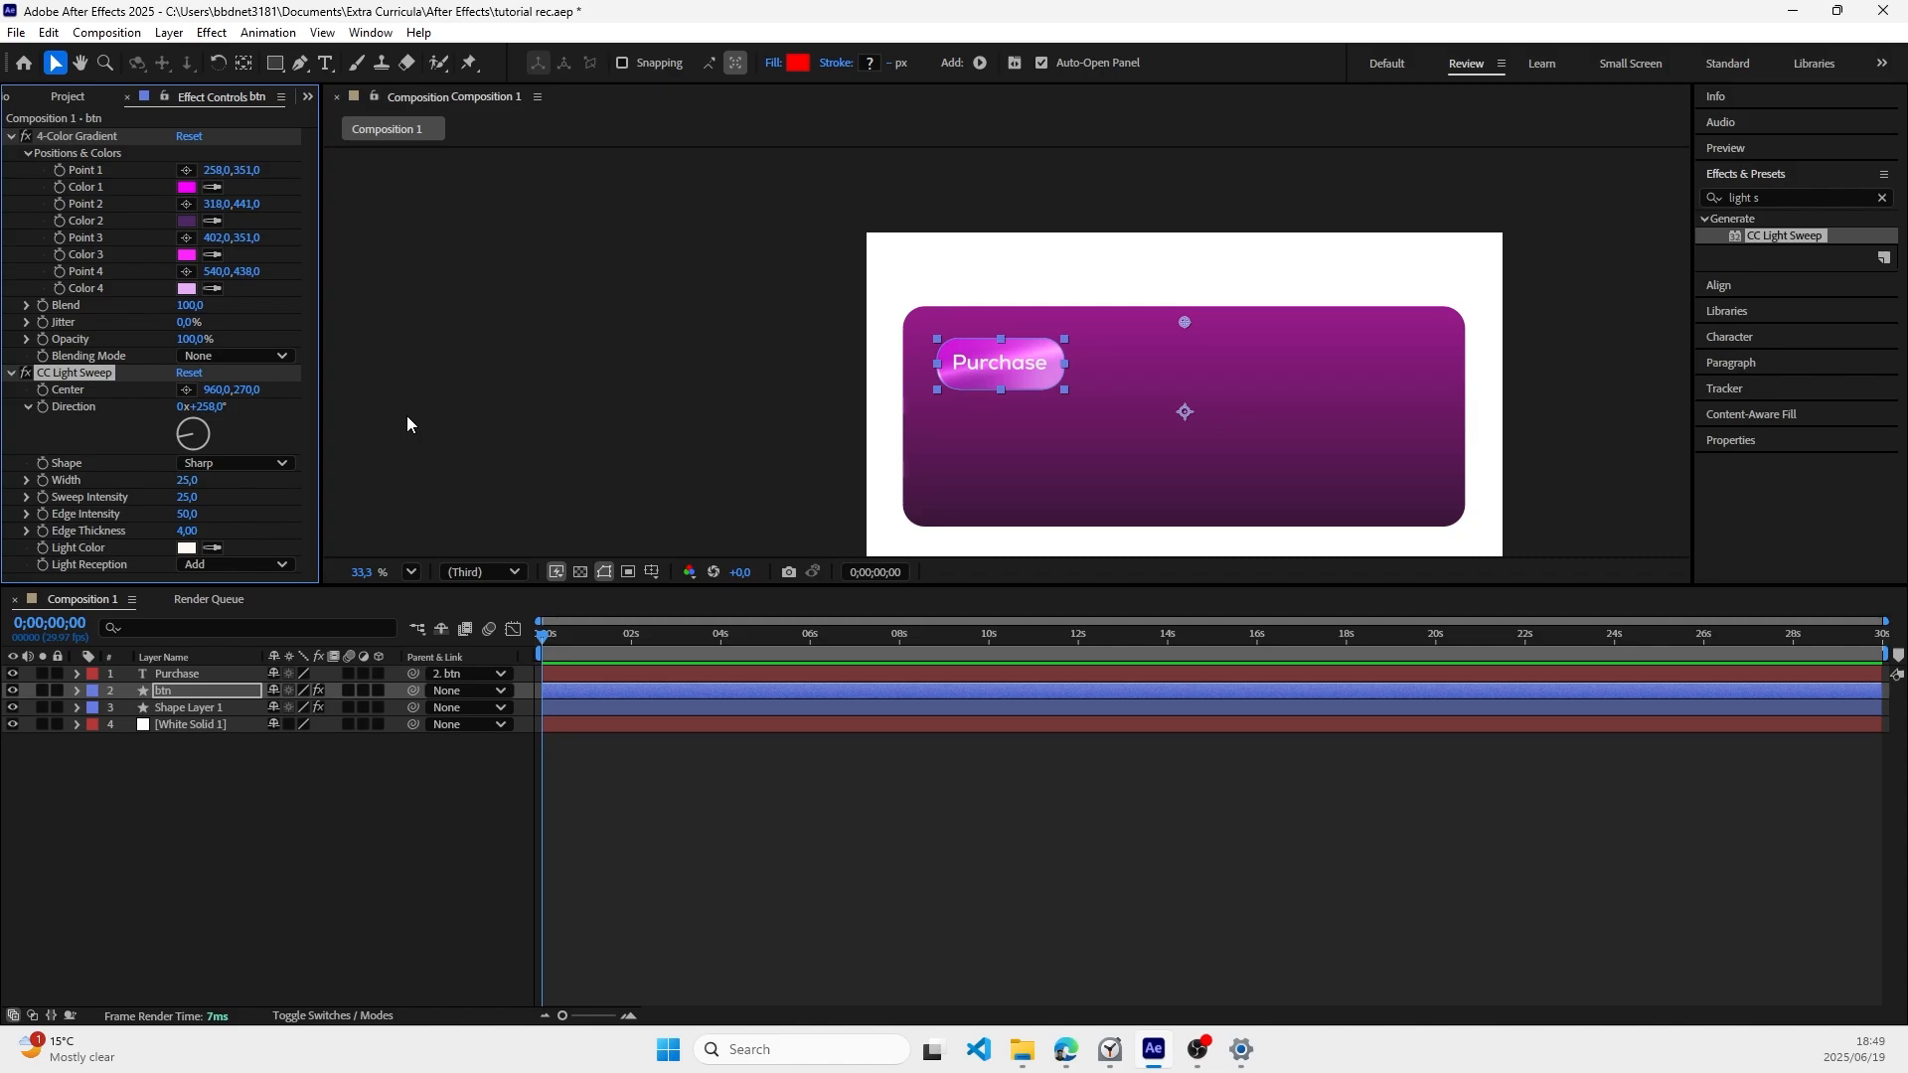
{"action": "left_click", "coordinate": [510, 385]}
{"action": "key", "text": "ctrl+s"}
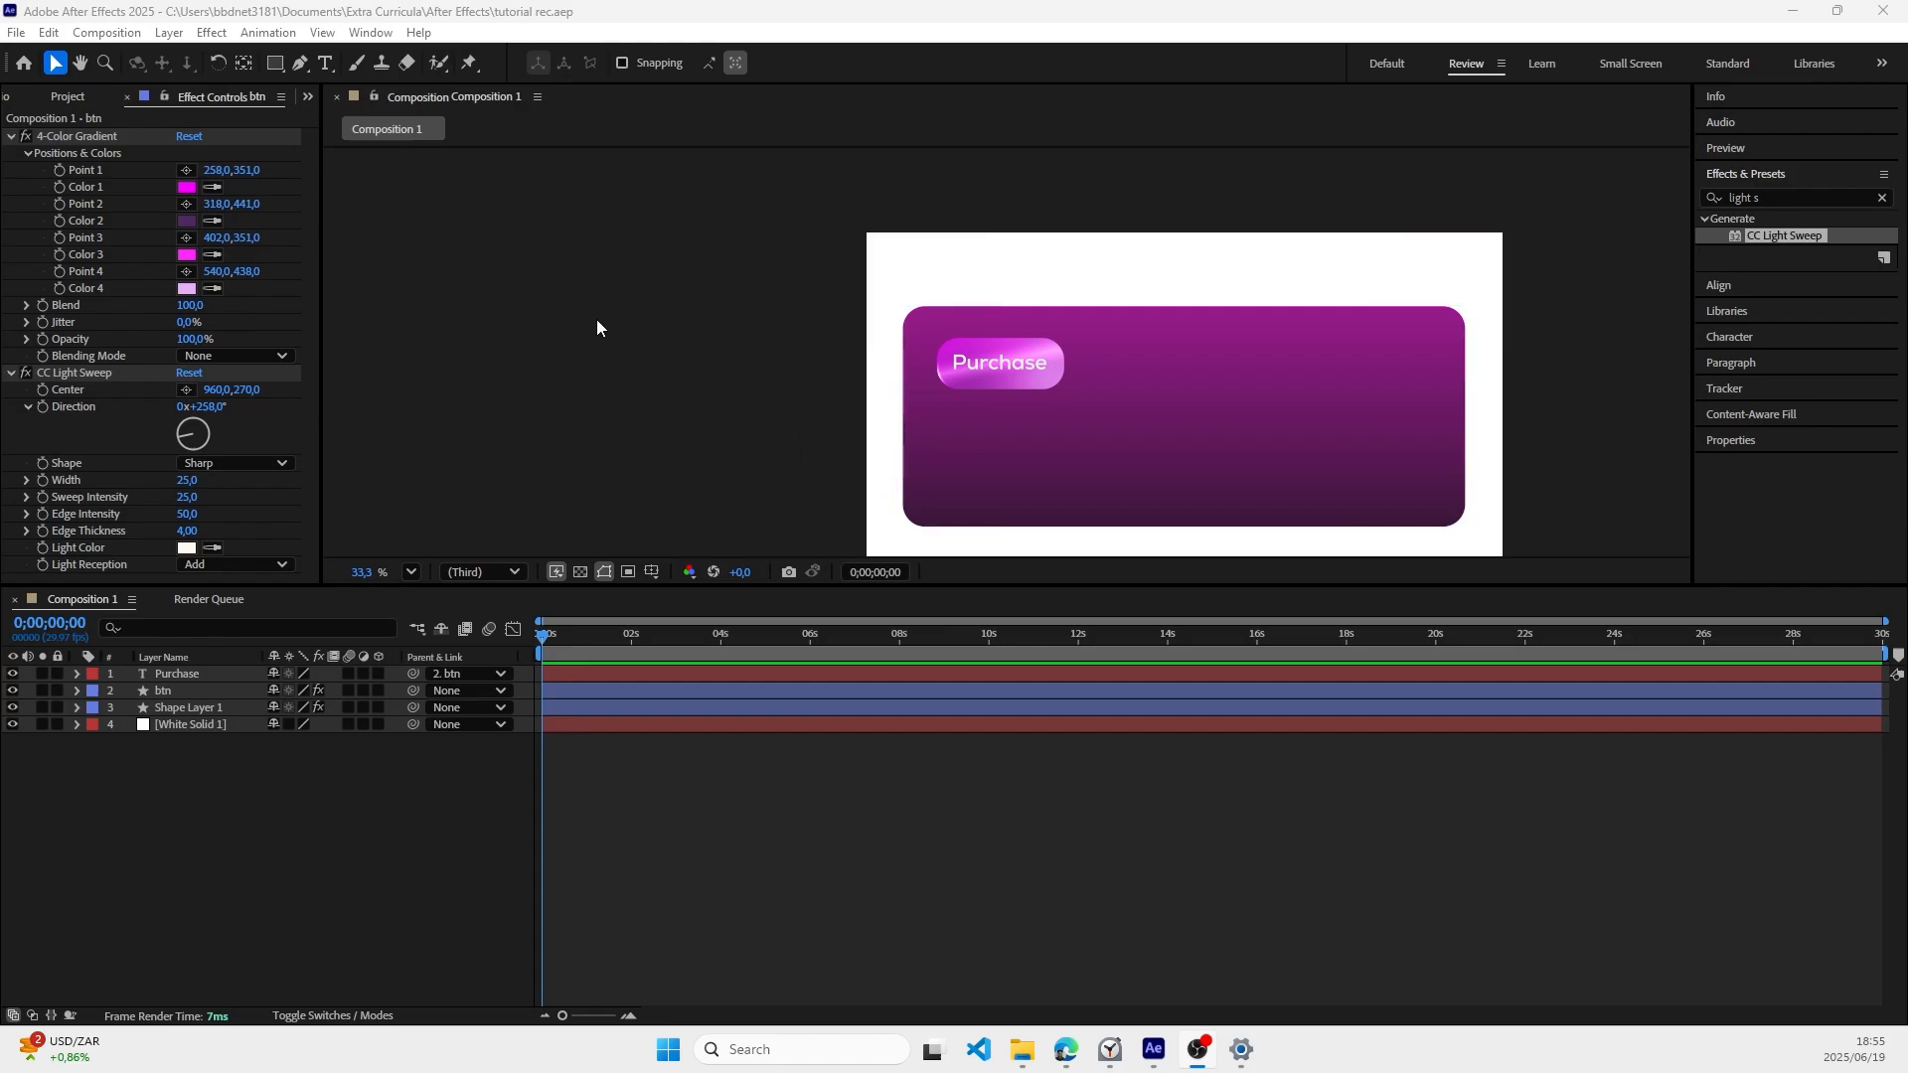
Step: Add the text "A complete package full of everything in a course" on the card beside the Purchase button
{"action": "left_click", "coordinate": [324, 63]}
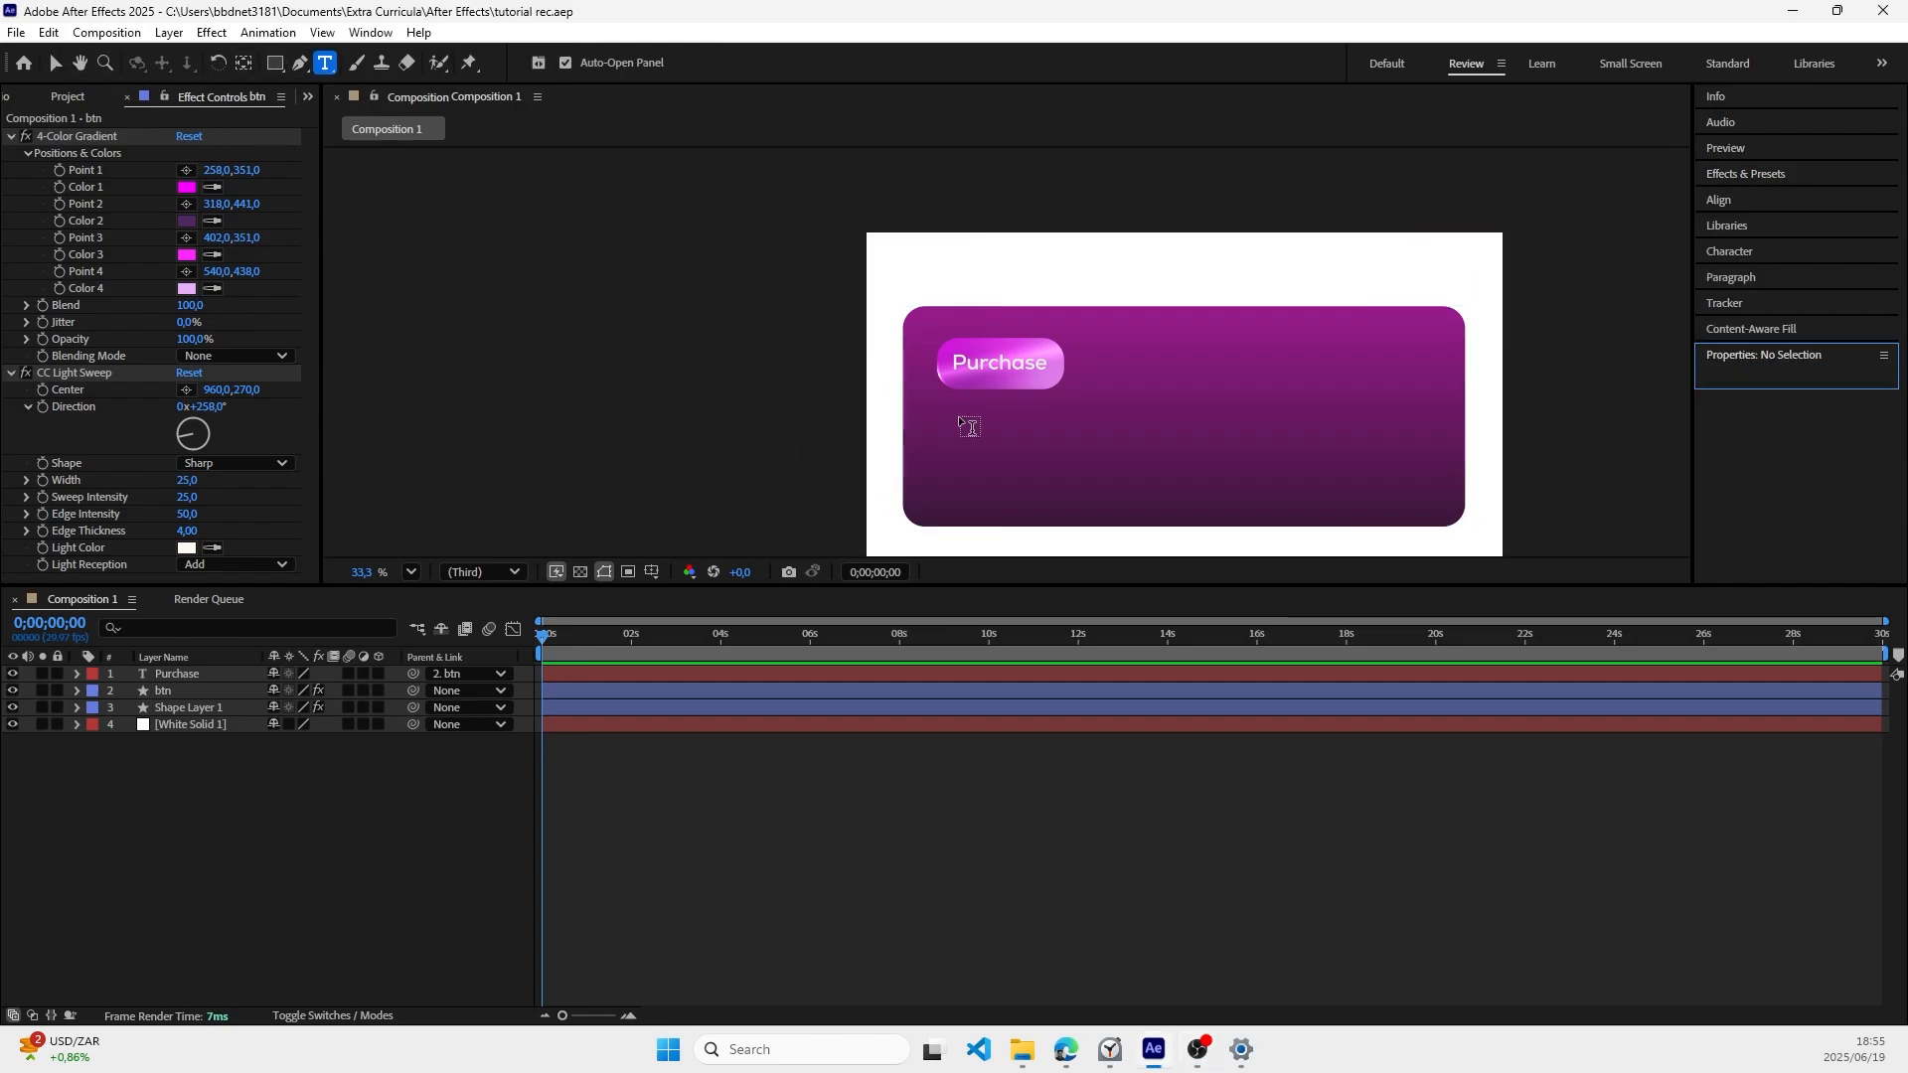
{"action": "left_click", "coordinate": [1110, 363]}
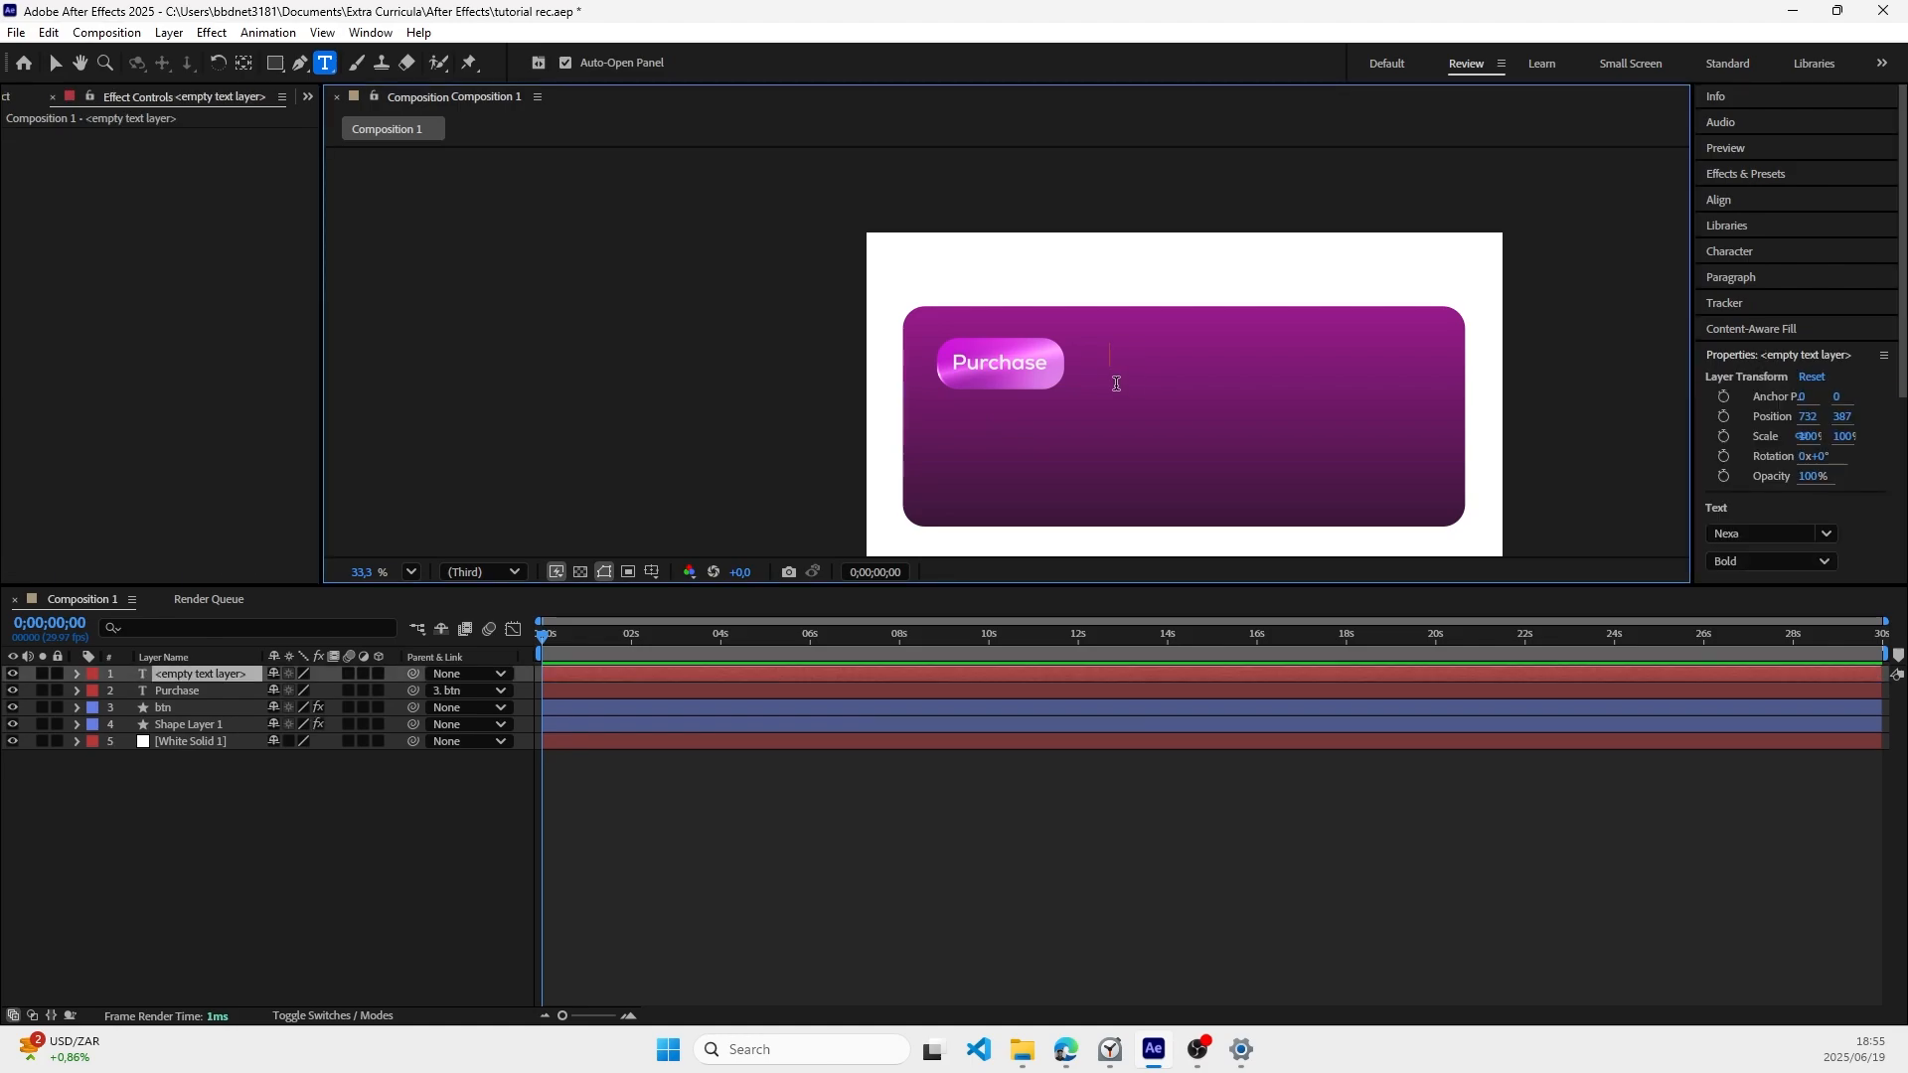
{"action": "type", "text": "A compl"}
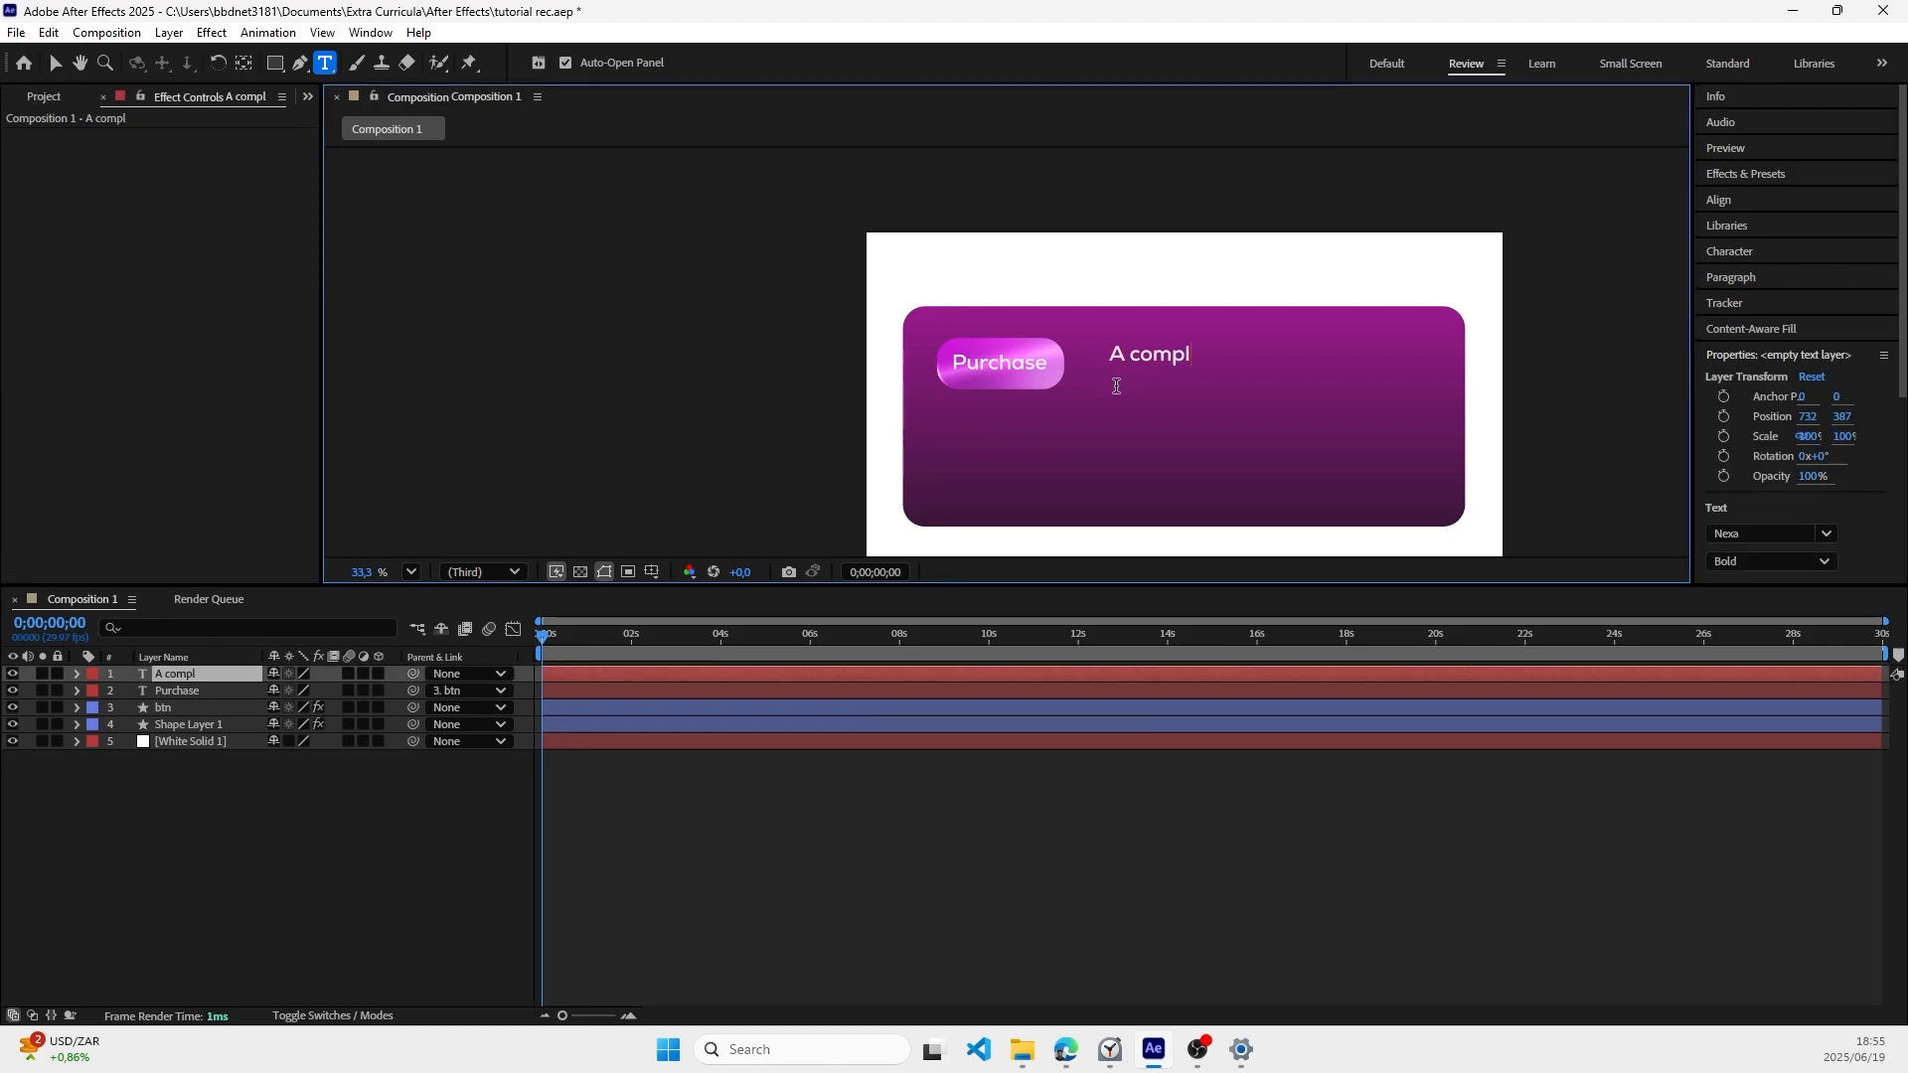
{"action": "type", "text": "ete package"}
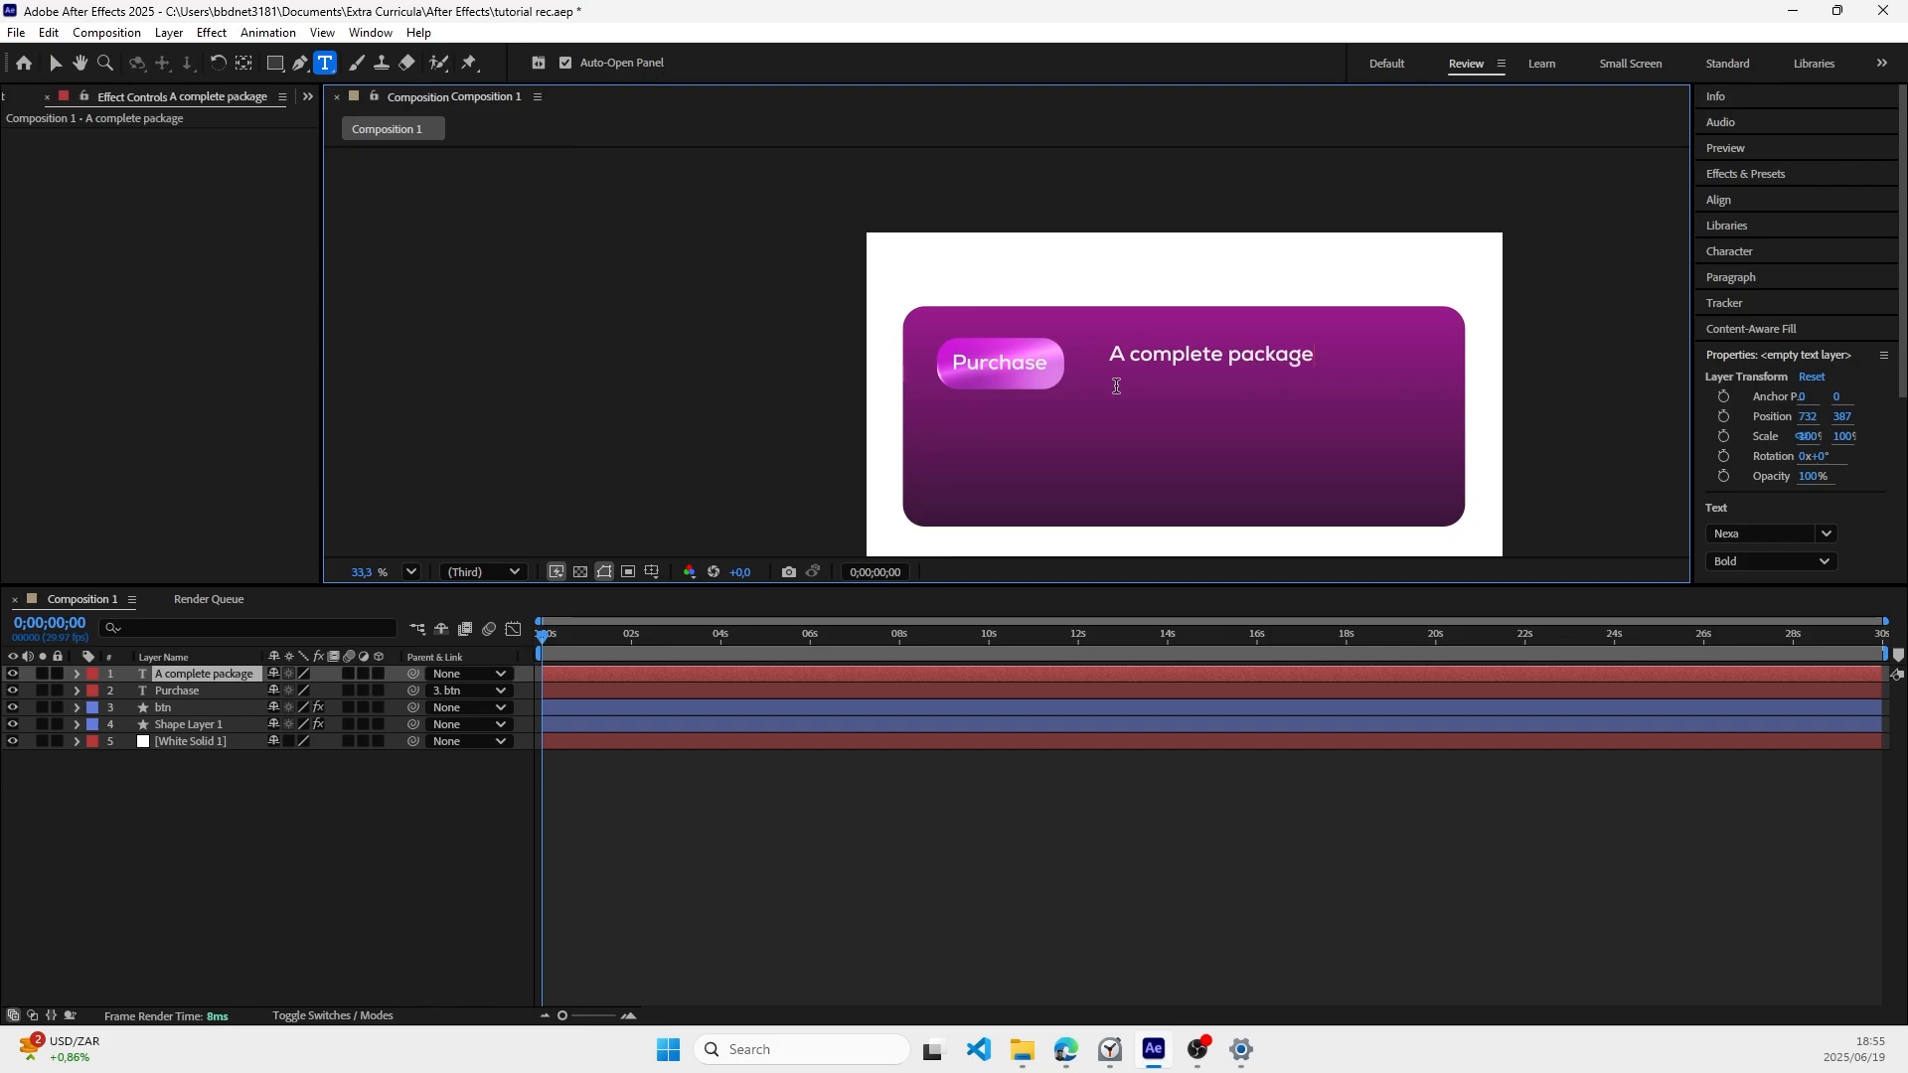
{"action": "type", "text": " full of everyt"}
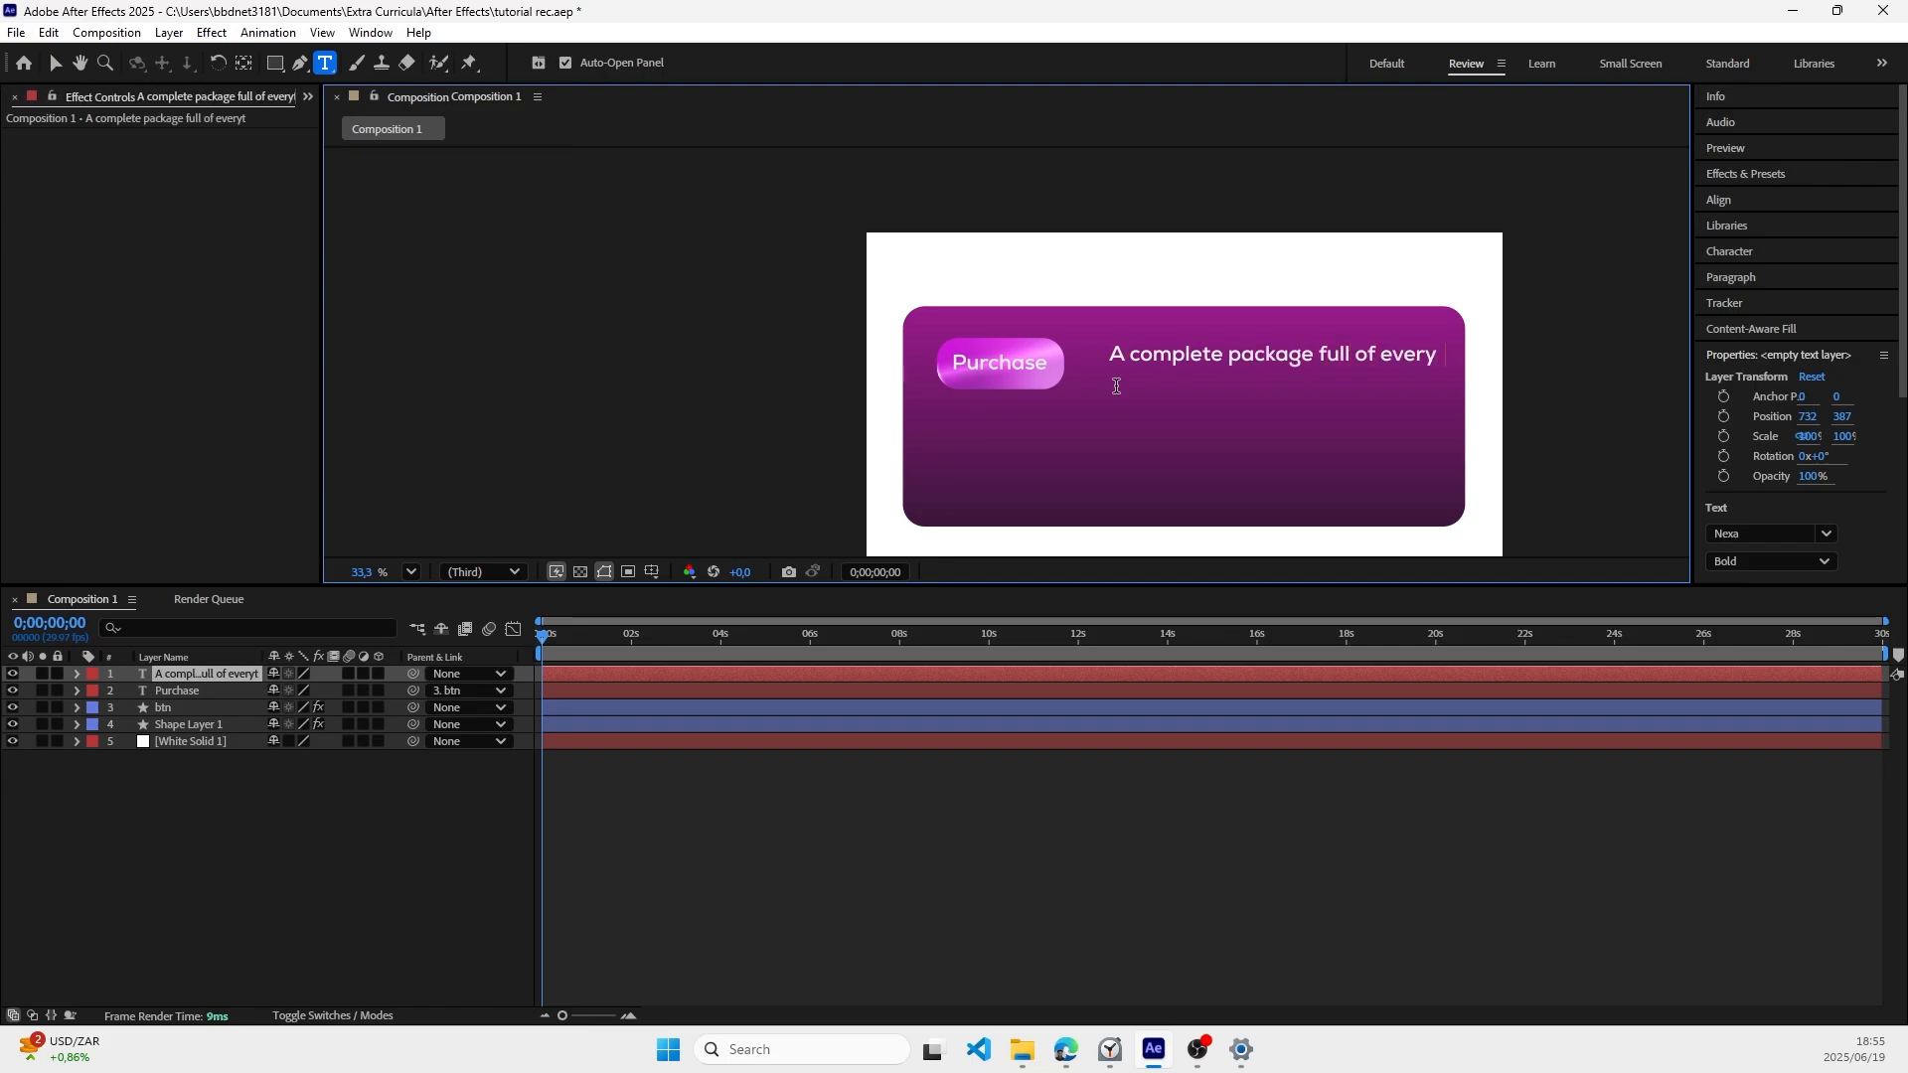
{"action": "type", "text": "hing in a course"}
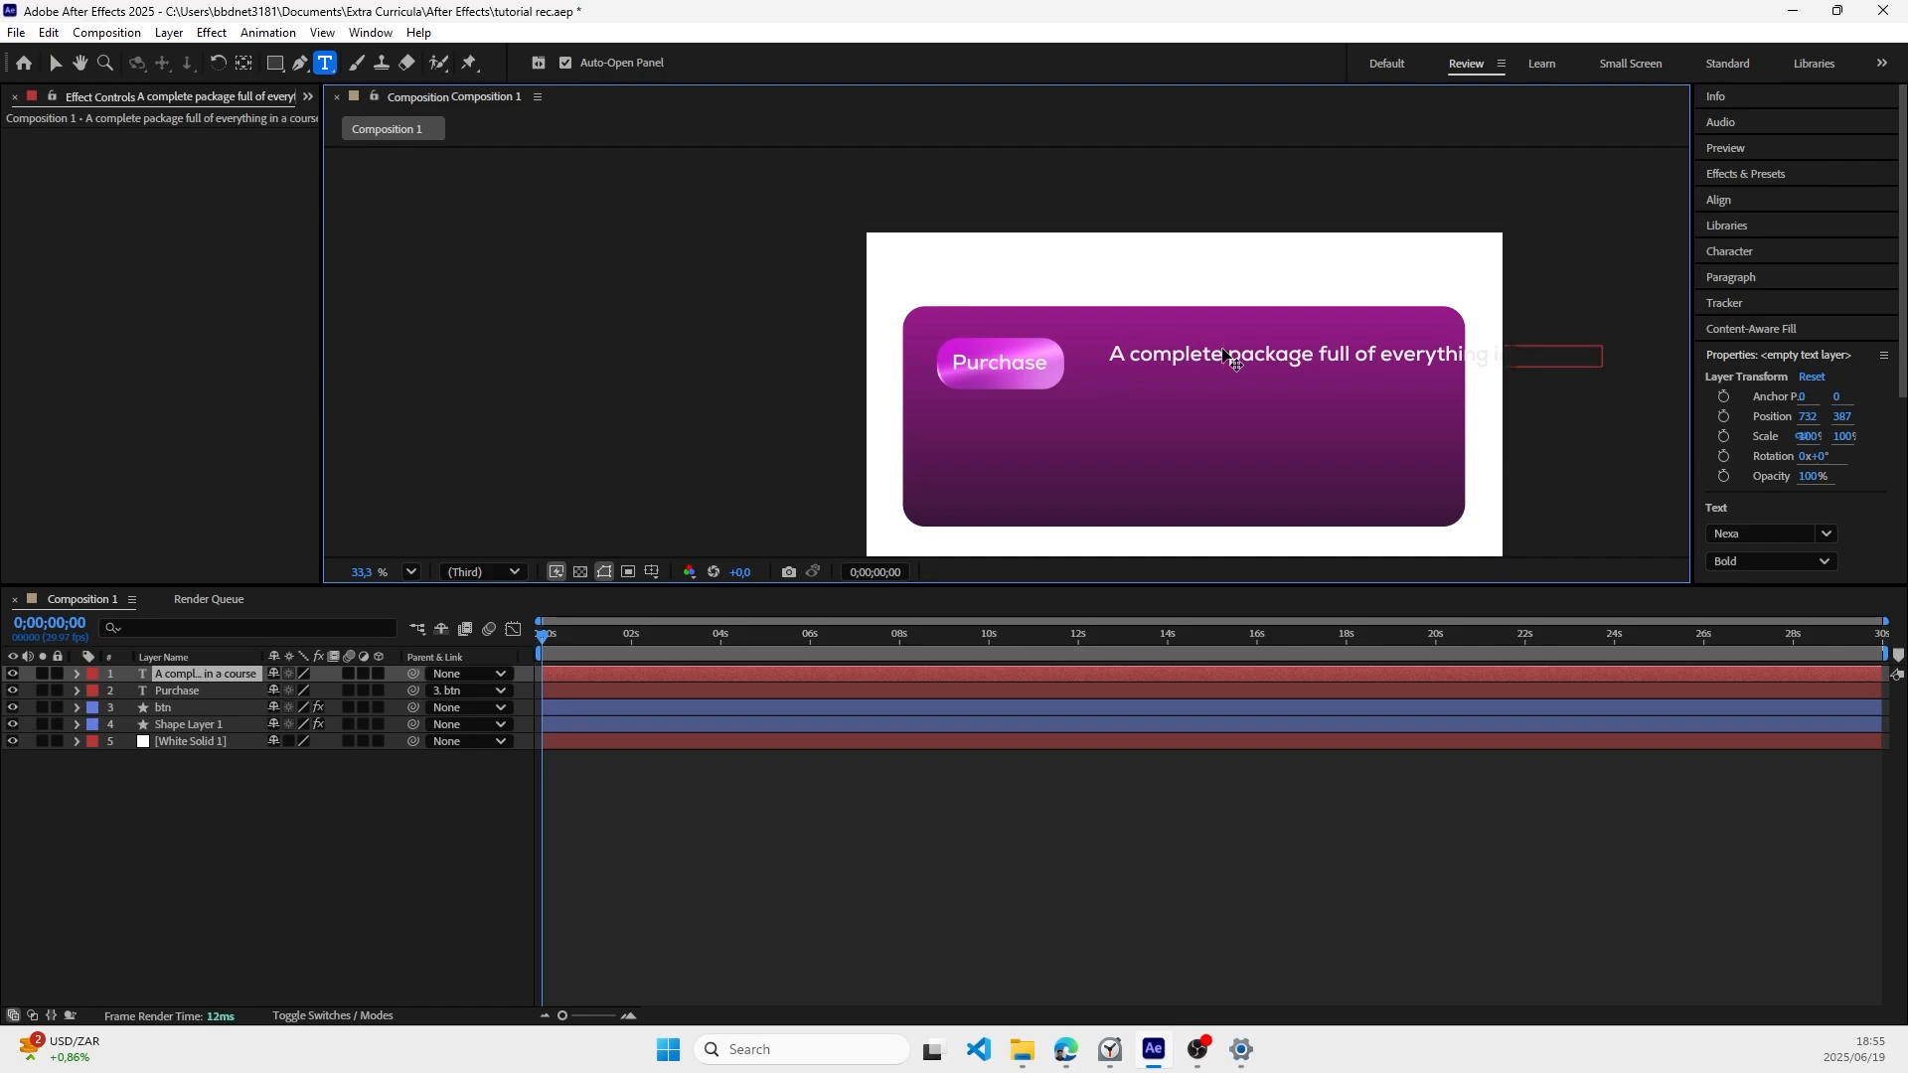
Step: Set the course description text to 42 px and move it beside the Purchase button at about 681, 402
{"action": "key", "text": "ctrl+a"}
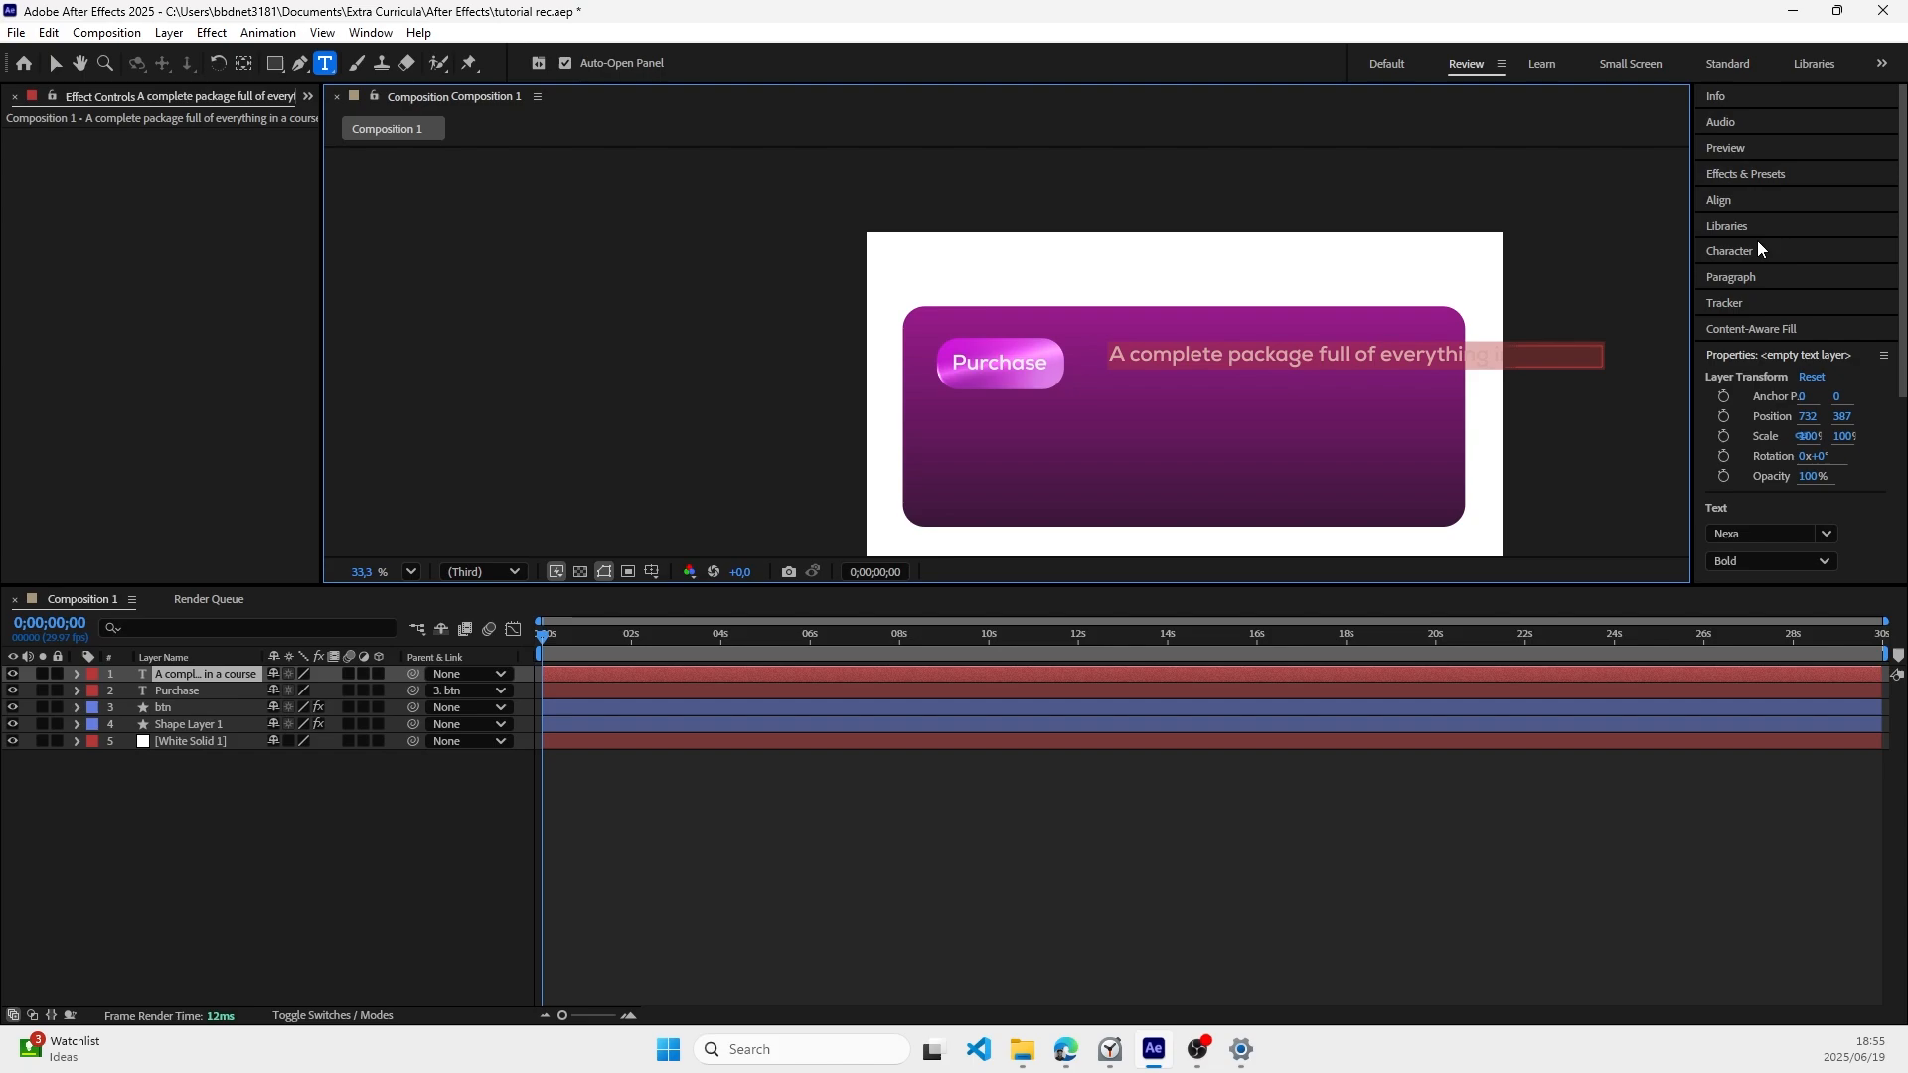
{"action": "scroll", "coordinate": [1755, 396], "scroll_direction": "down", "scroll_amount": 3}
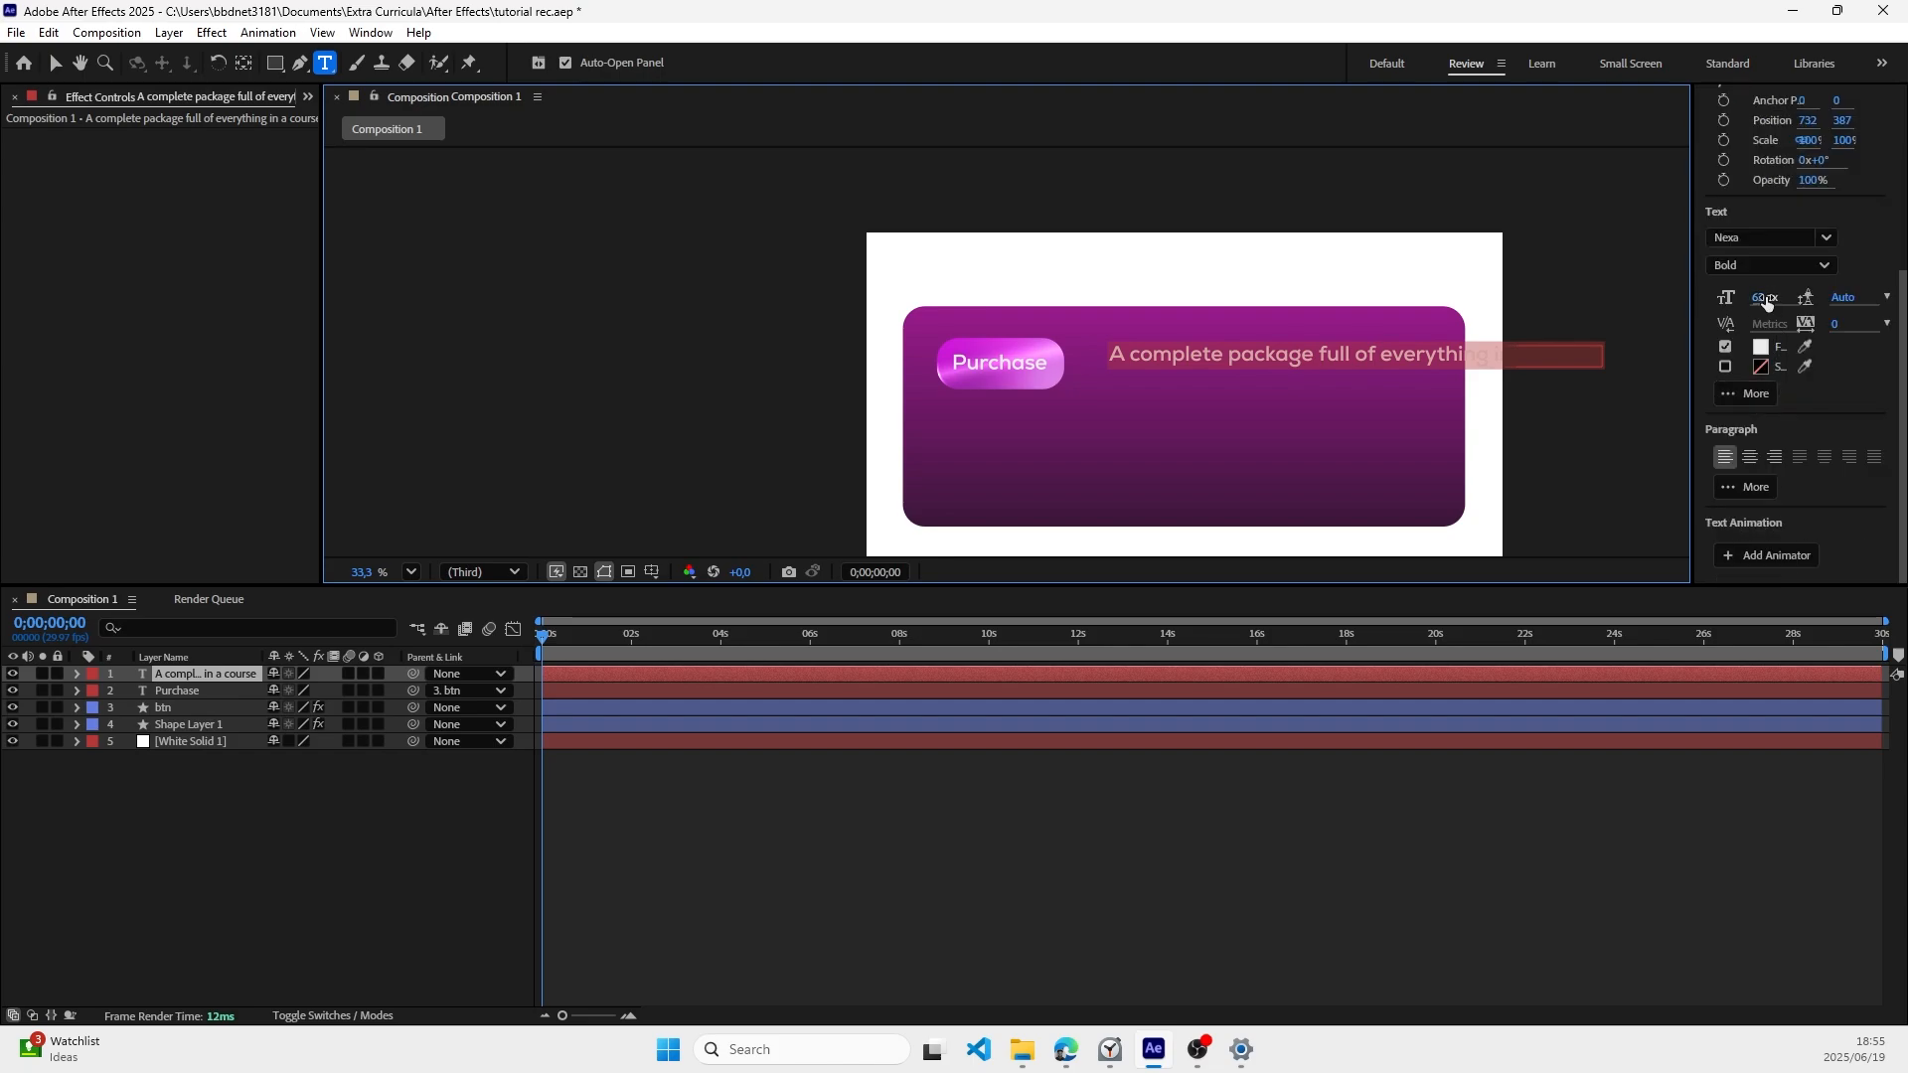
{"action": "left_click_drag", "start_coordinate": [1757, 298], "coordinate": [1737, 297]}
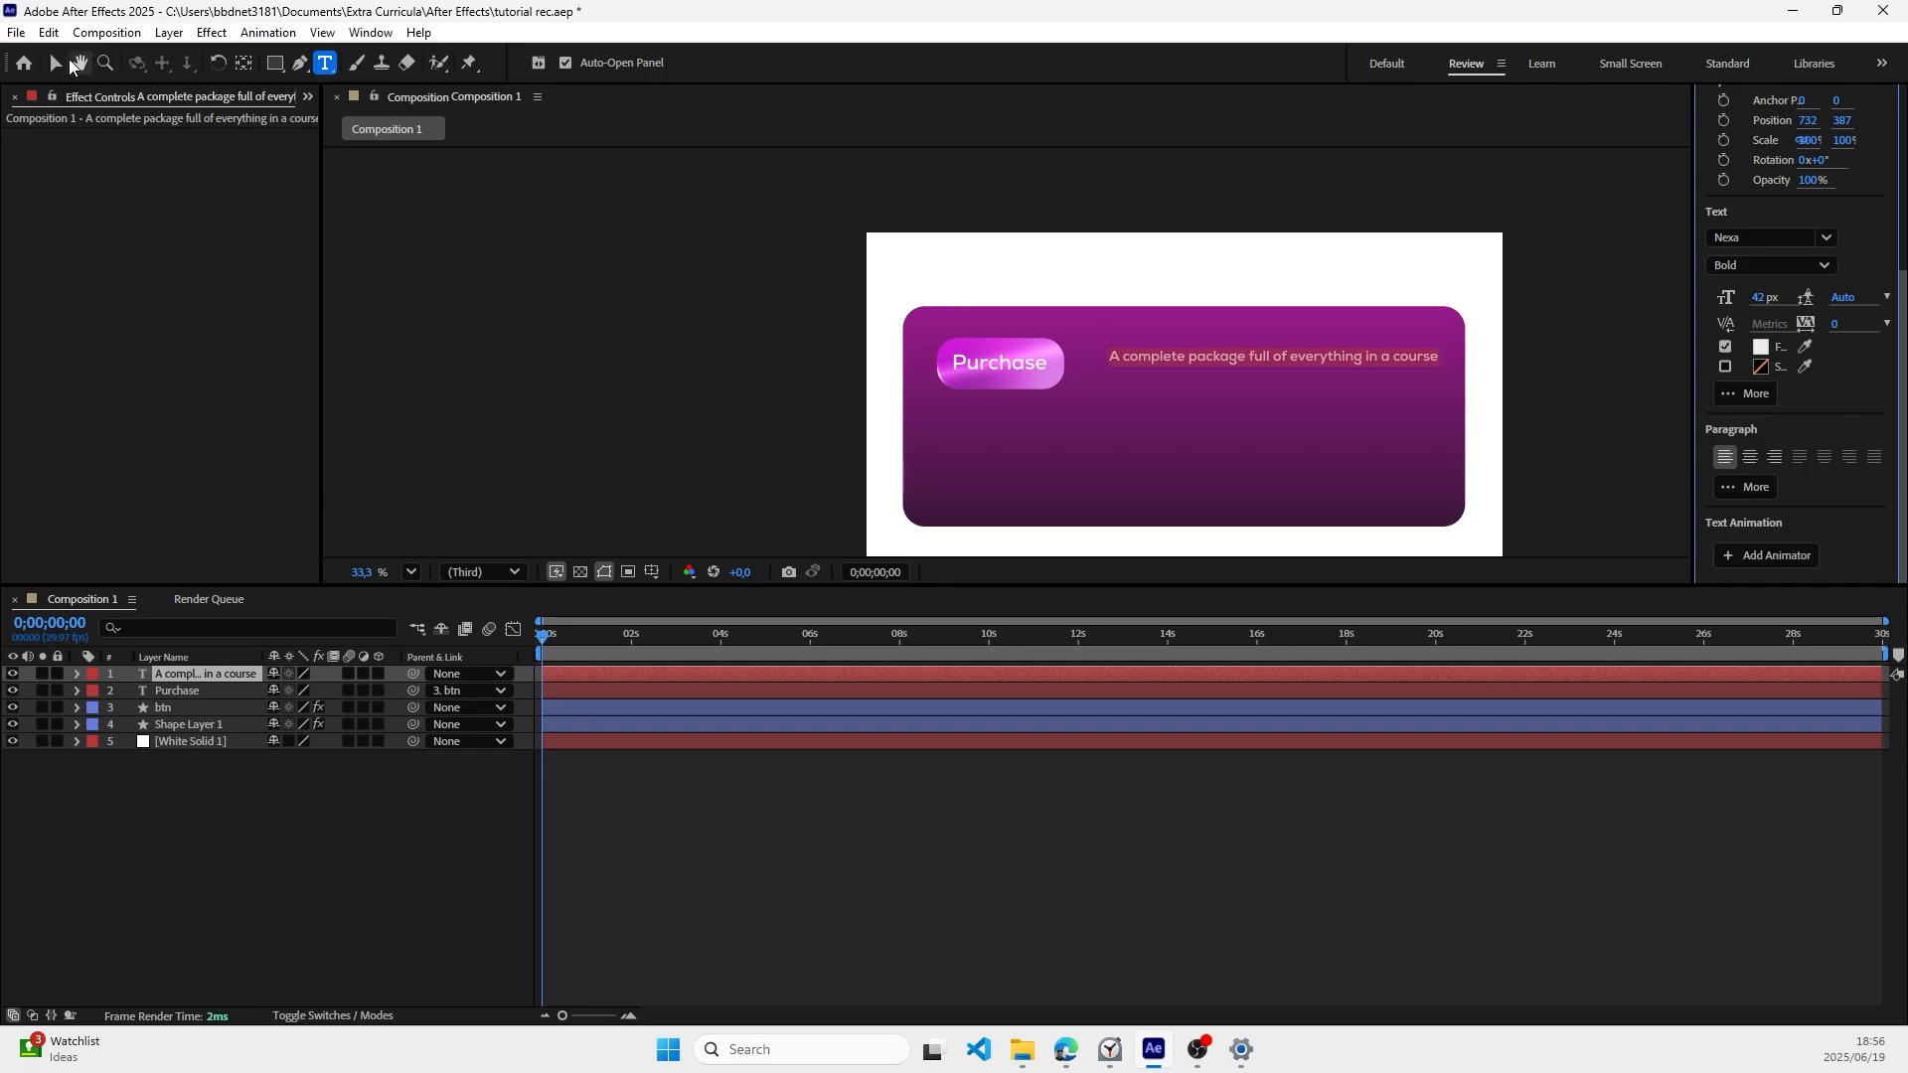
{"action": "left_click", "coordinate": [58, 63]}
{"action": "left_click_drag", "start_coordinate": [1178, 358], "coordinate": [1160, 363]}
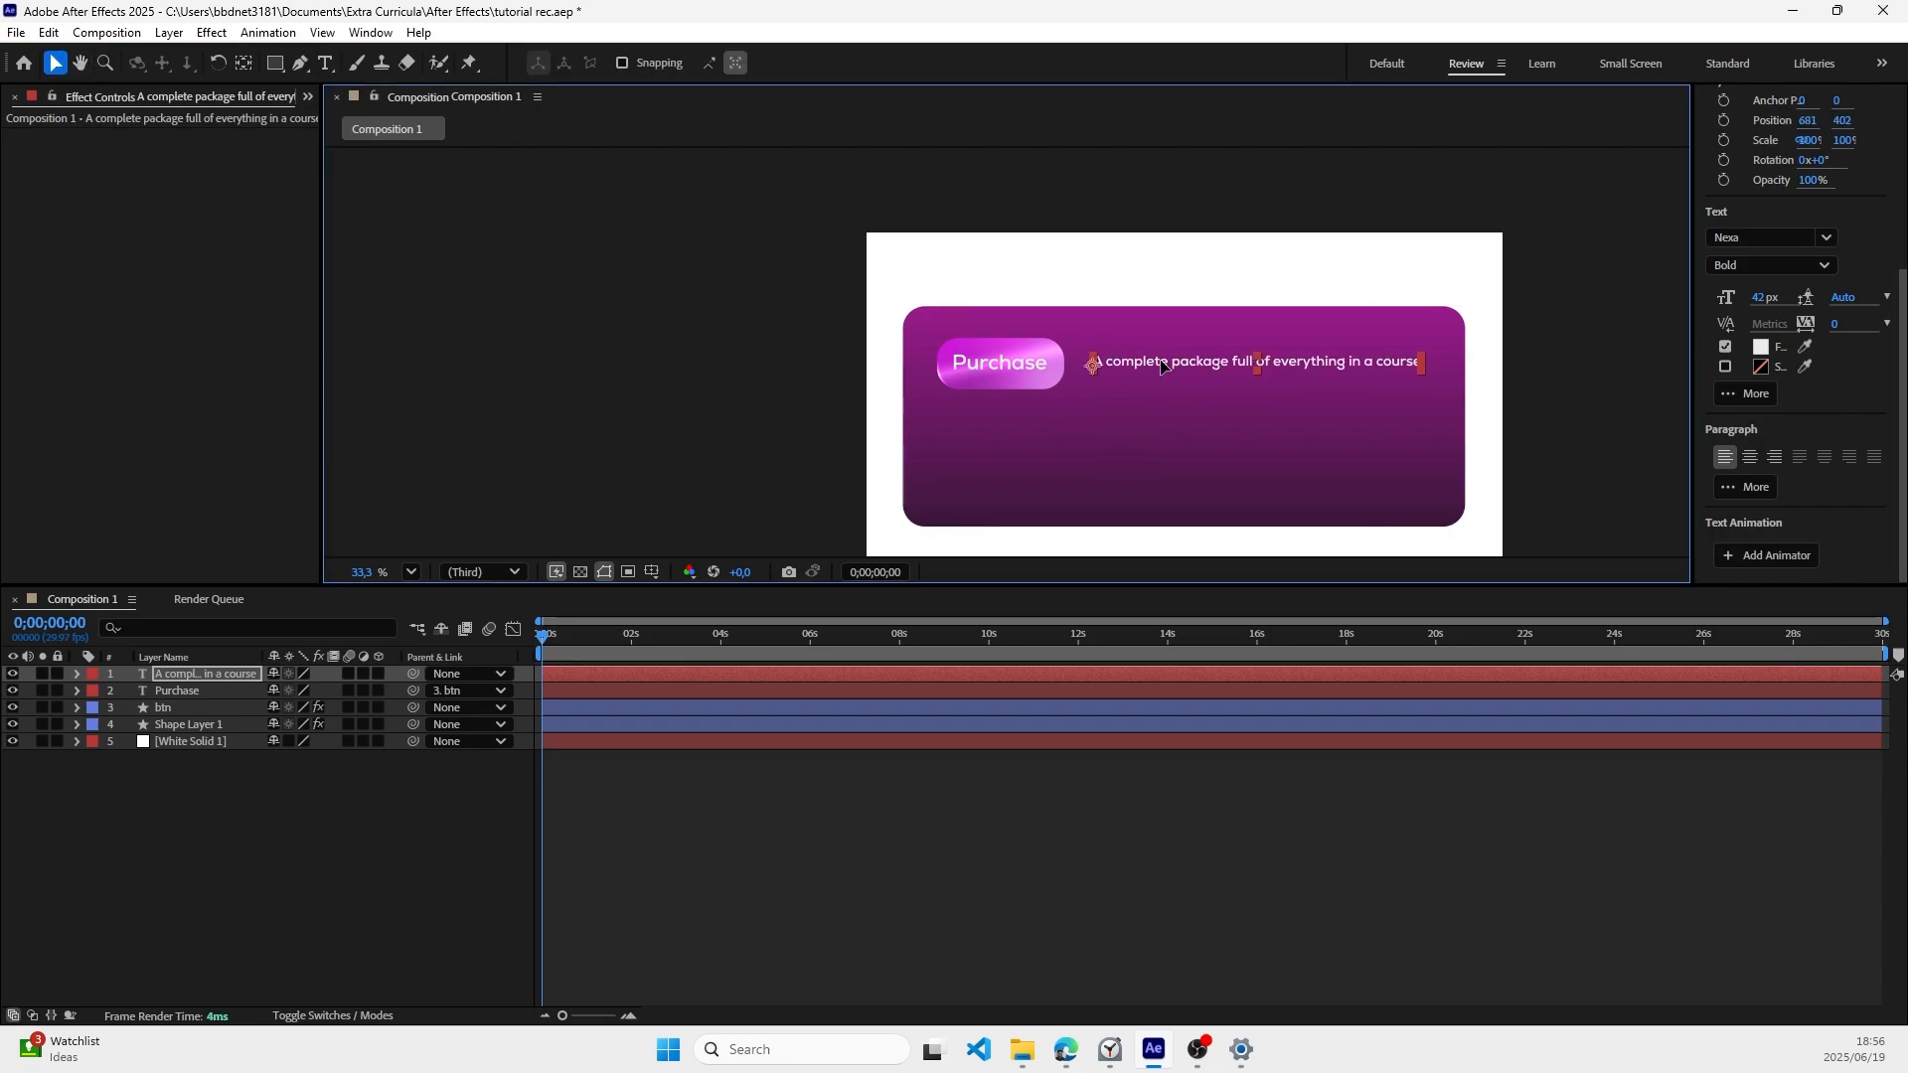
Step: Shift White Solid 1 slightly up and left to about position 954, 528, and deselect it
{"action": "left_click", "coordinate": [1482, 362]}
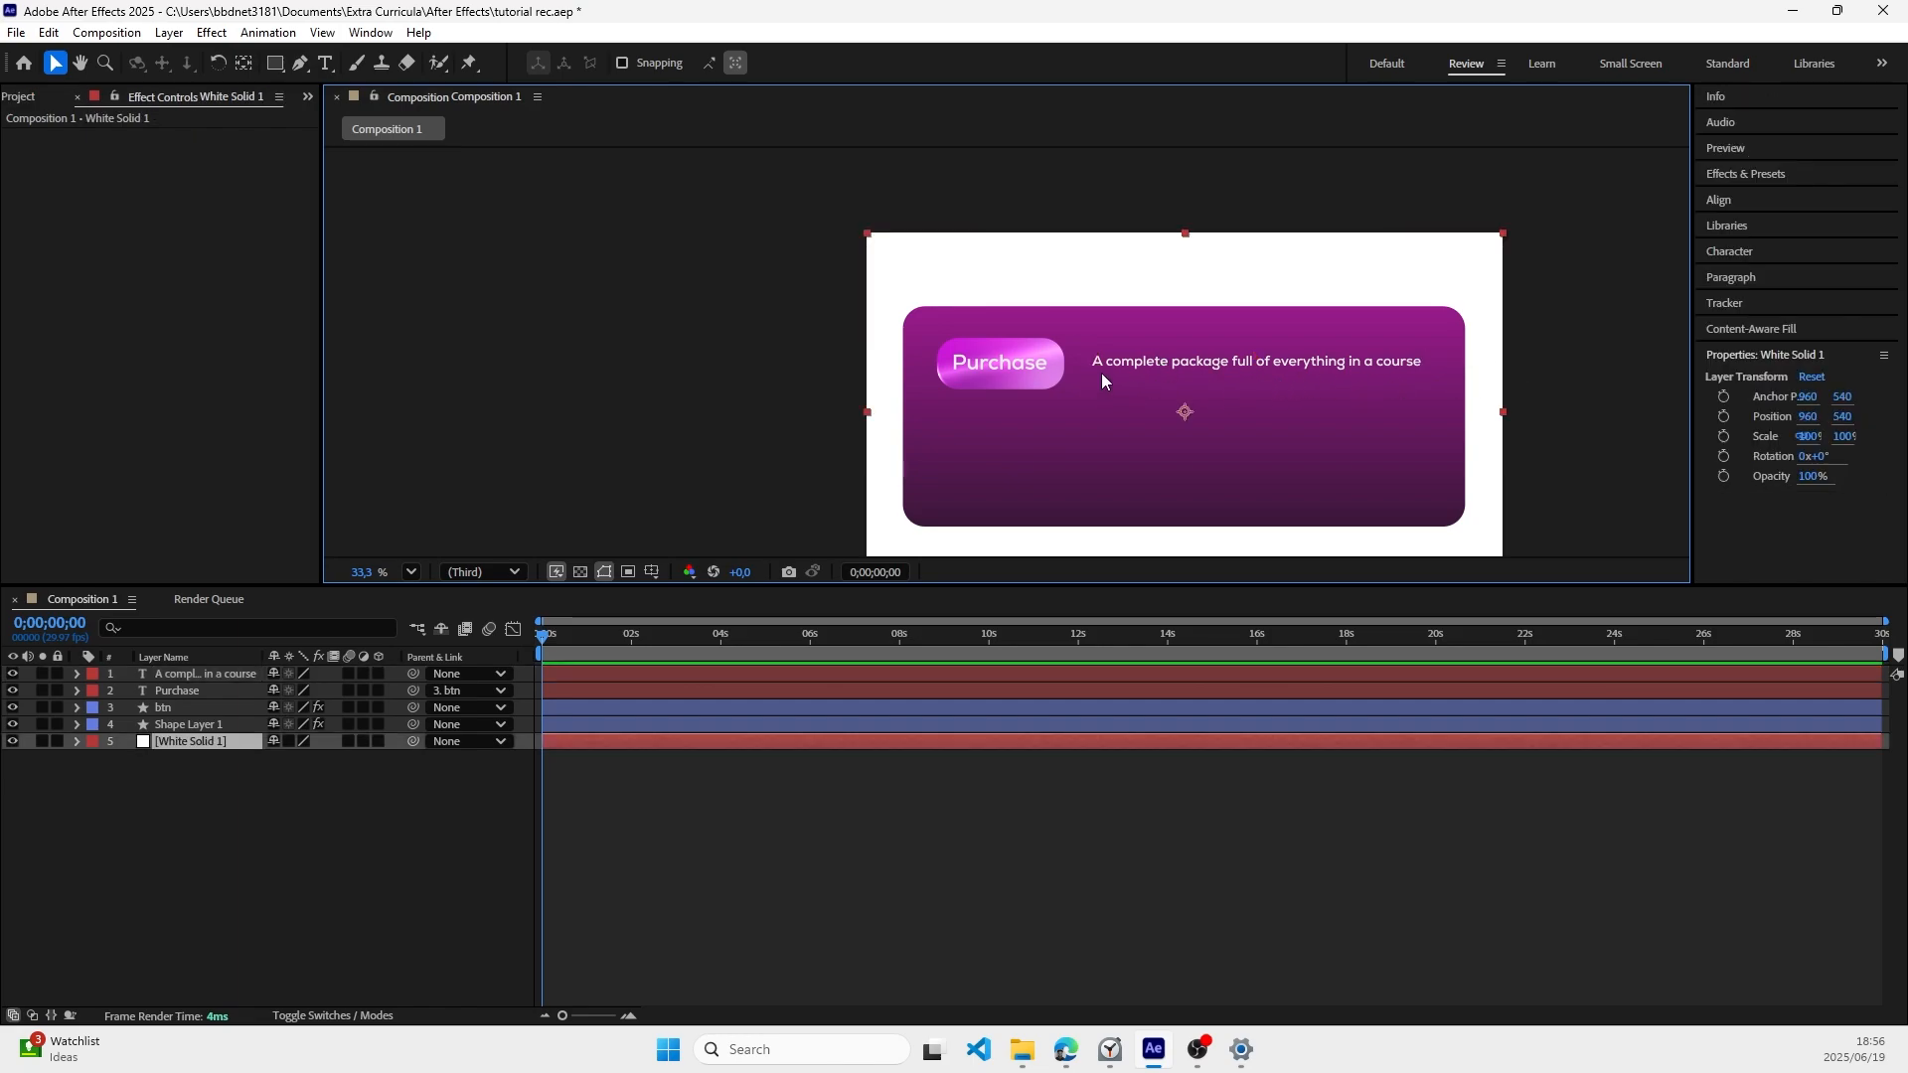
{"action": "left_click_drag", "start_coordinate": [1124, 362], "coordinate": [1128, 365]}
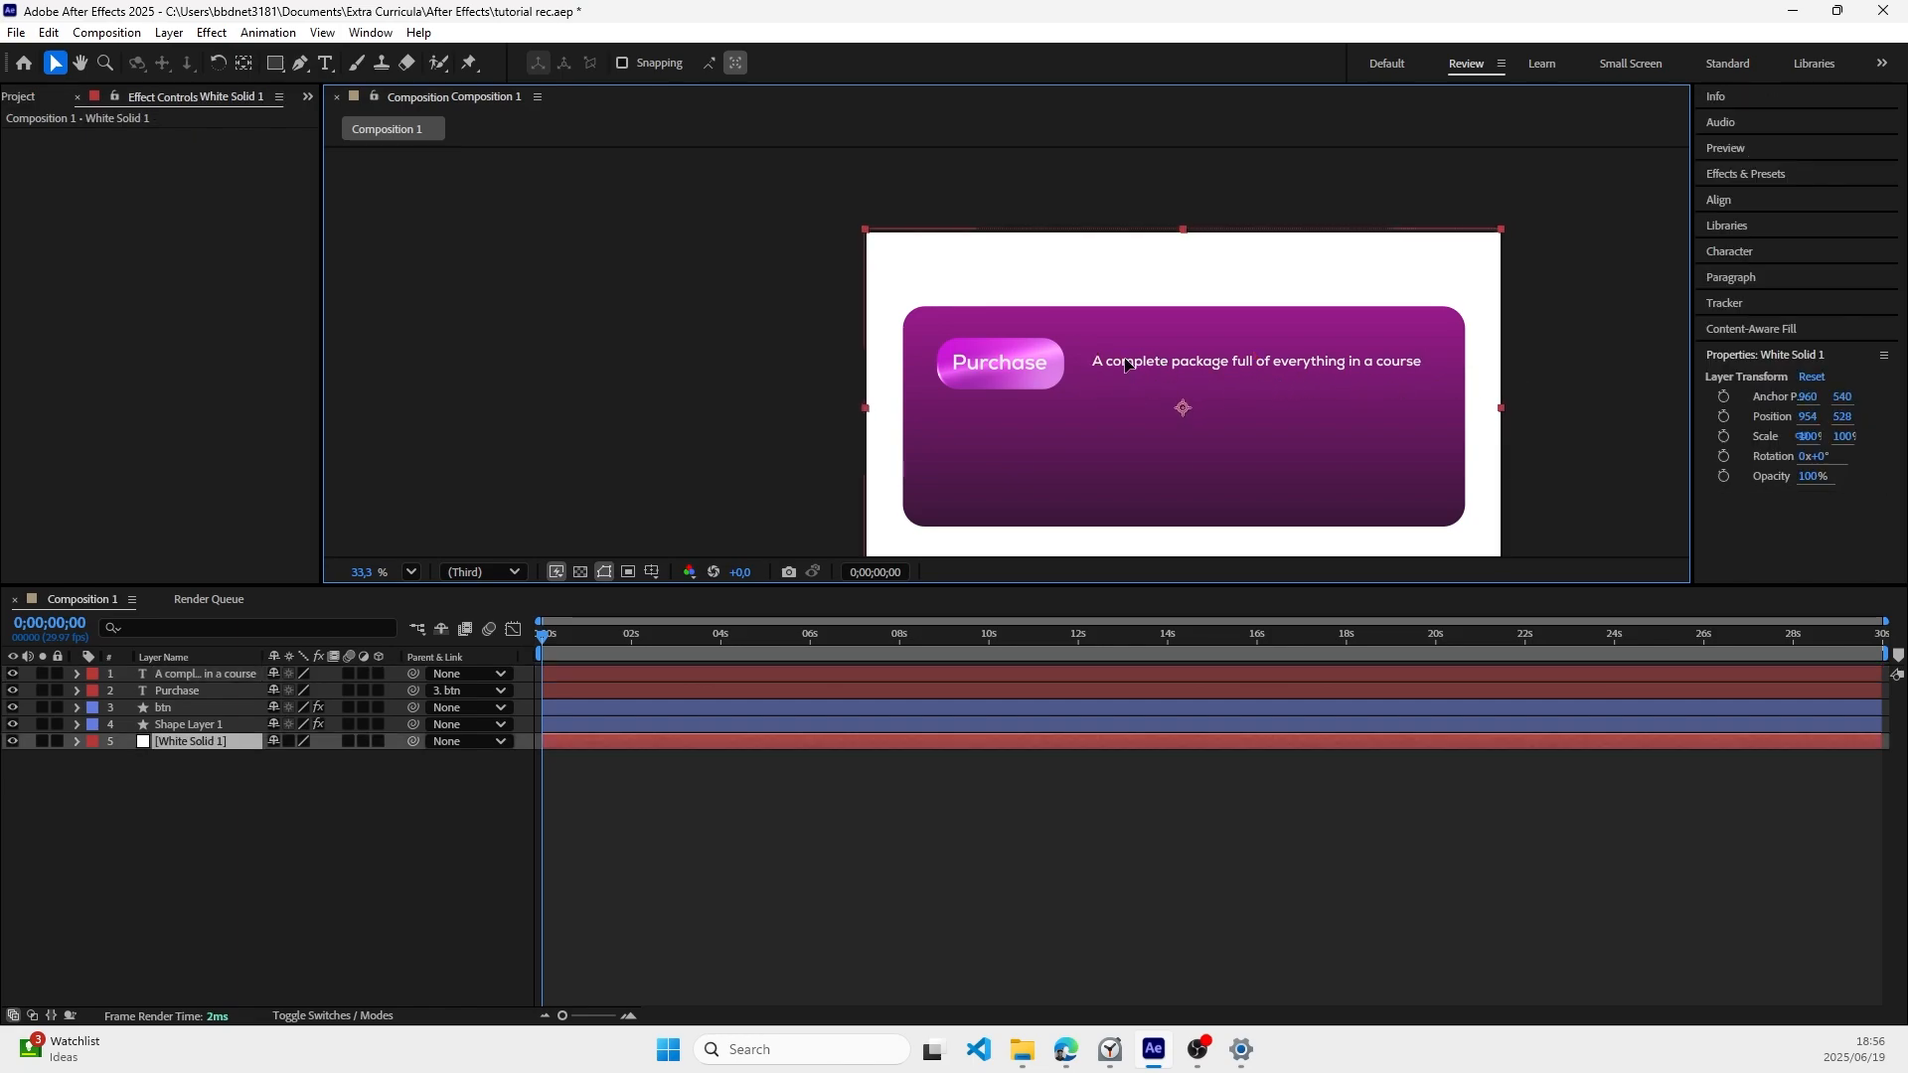
{"action": "scroll", "coordinate": [1558, 355], "scroll_direction": "down", "scroll_amount": 1}
{"action": "left_click", "coordinate": [1558, 356]}
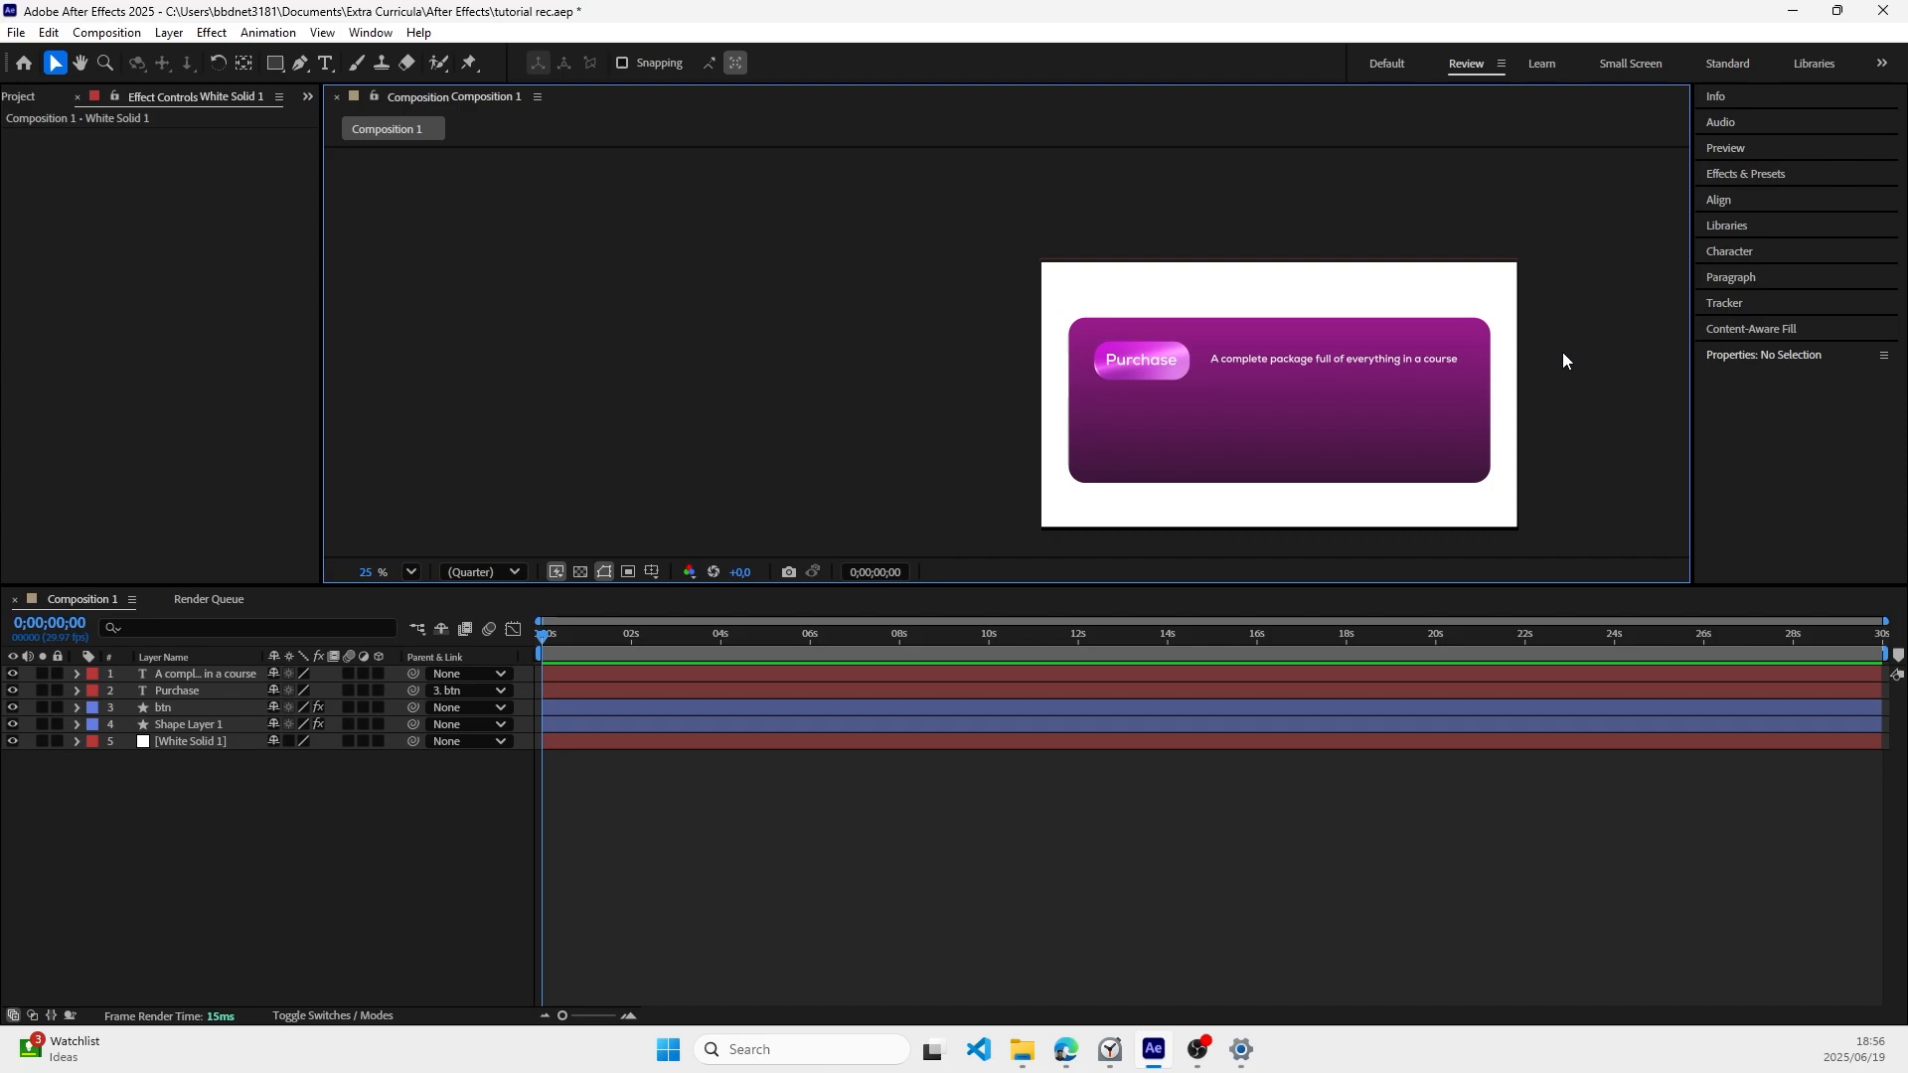
{"action": "left_click", "coordinate": [1298, 360]}
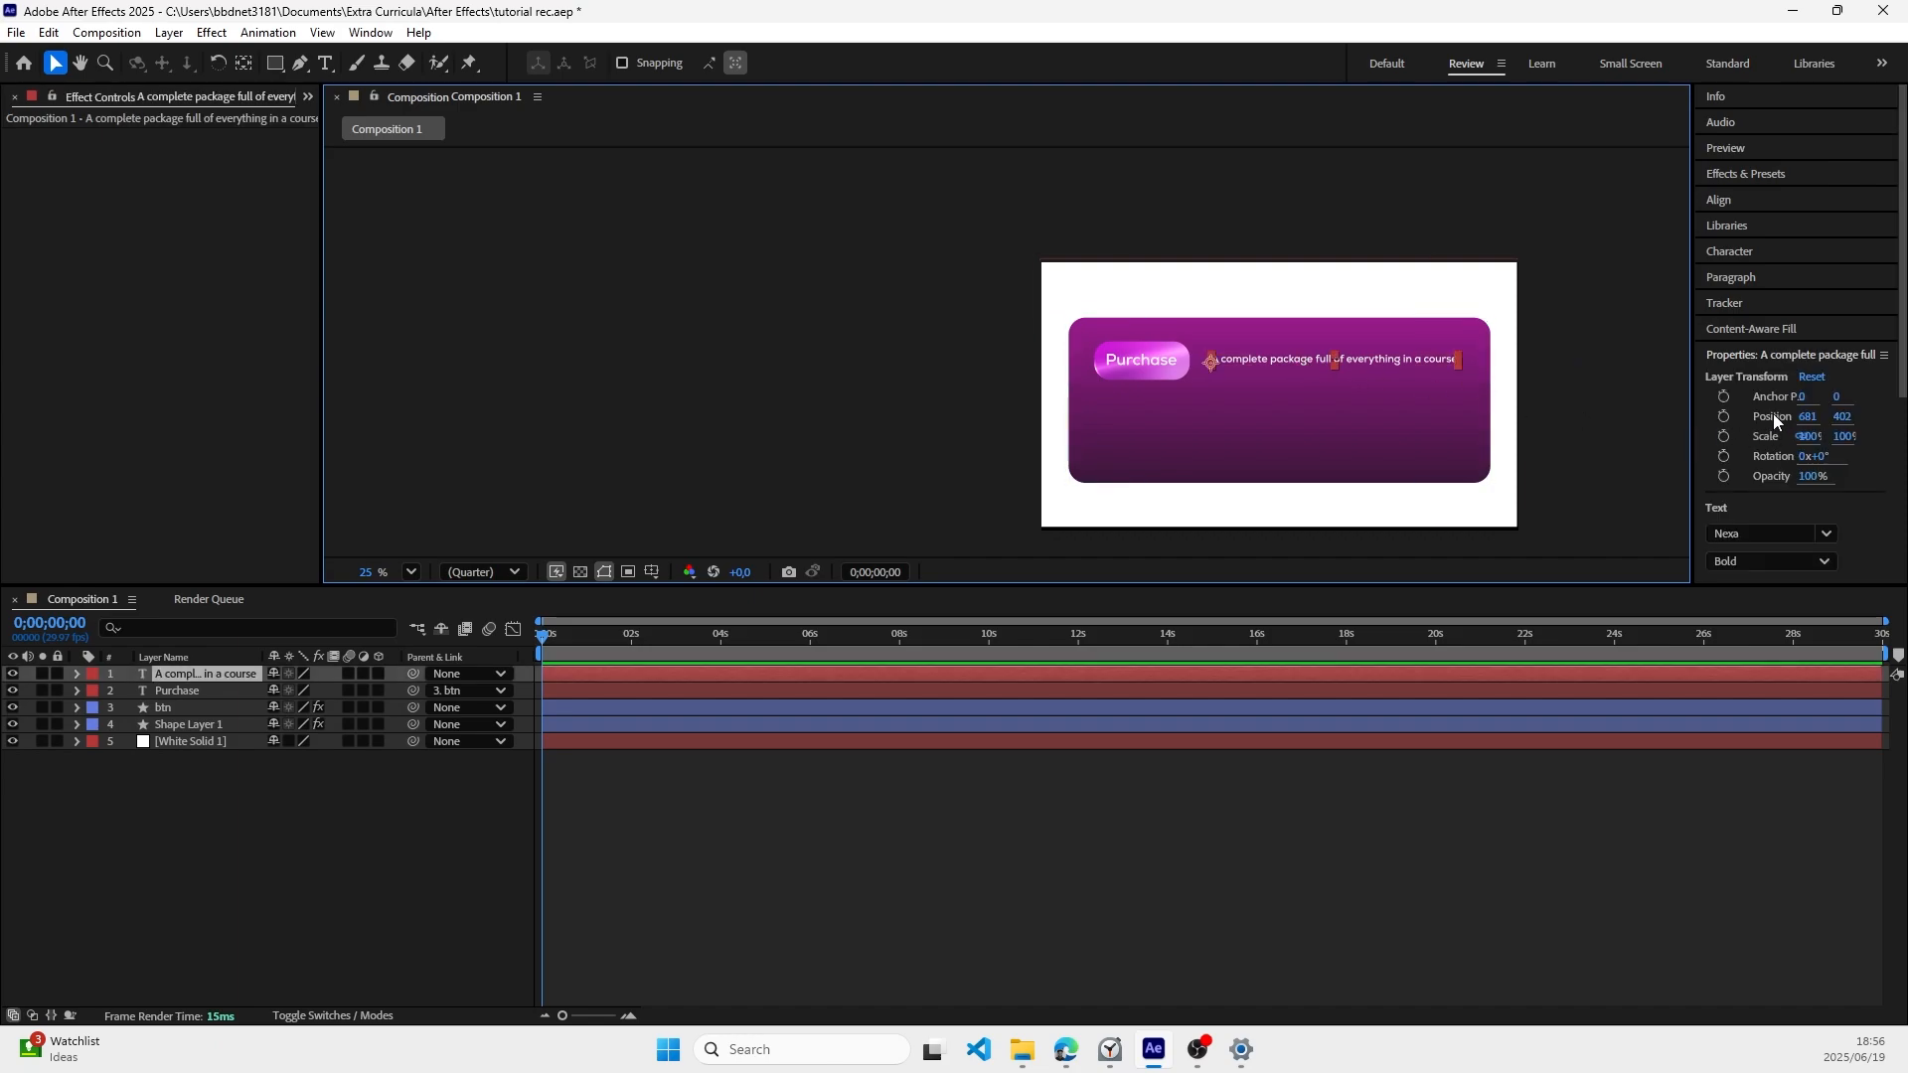
{"action": "scroll", "coordinate": [1773, 413], "scroll_direction": "down", "scroll_amount": 3}
{"action": "left_click", "coordinate": [1592, 344]}
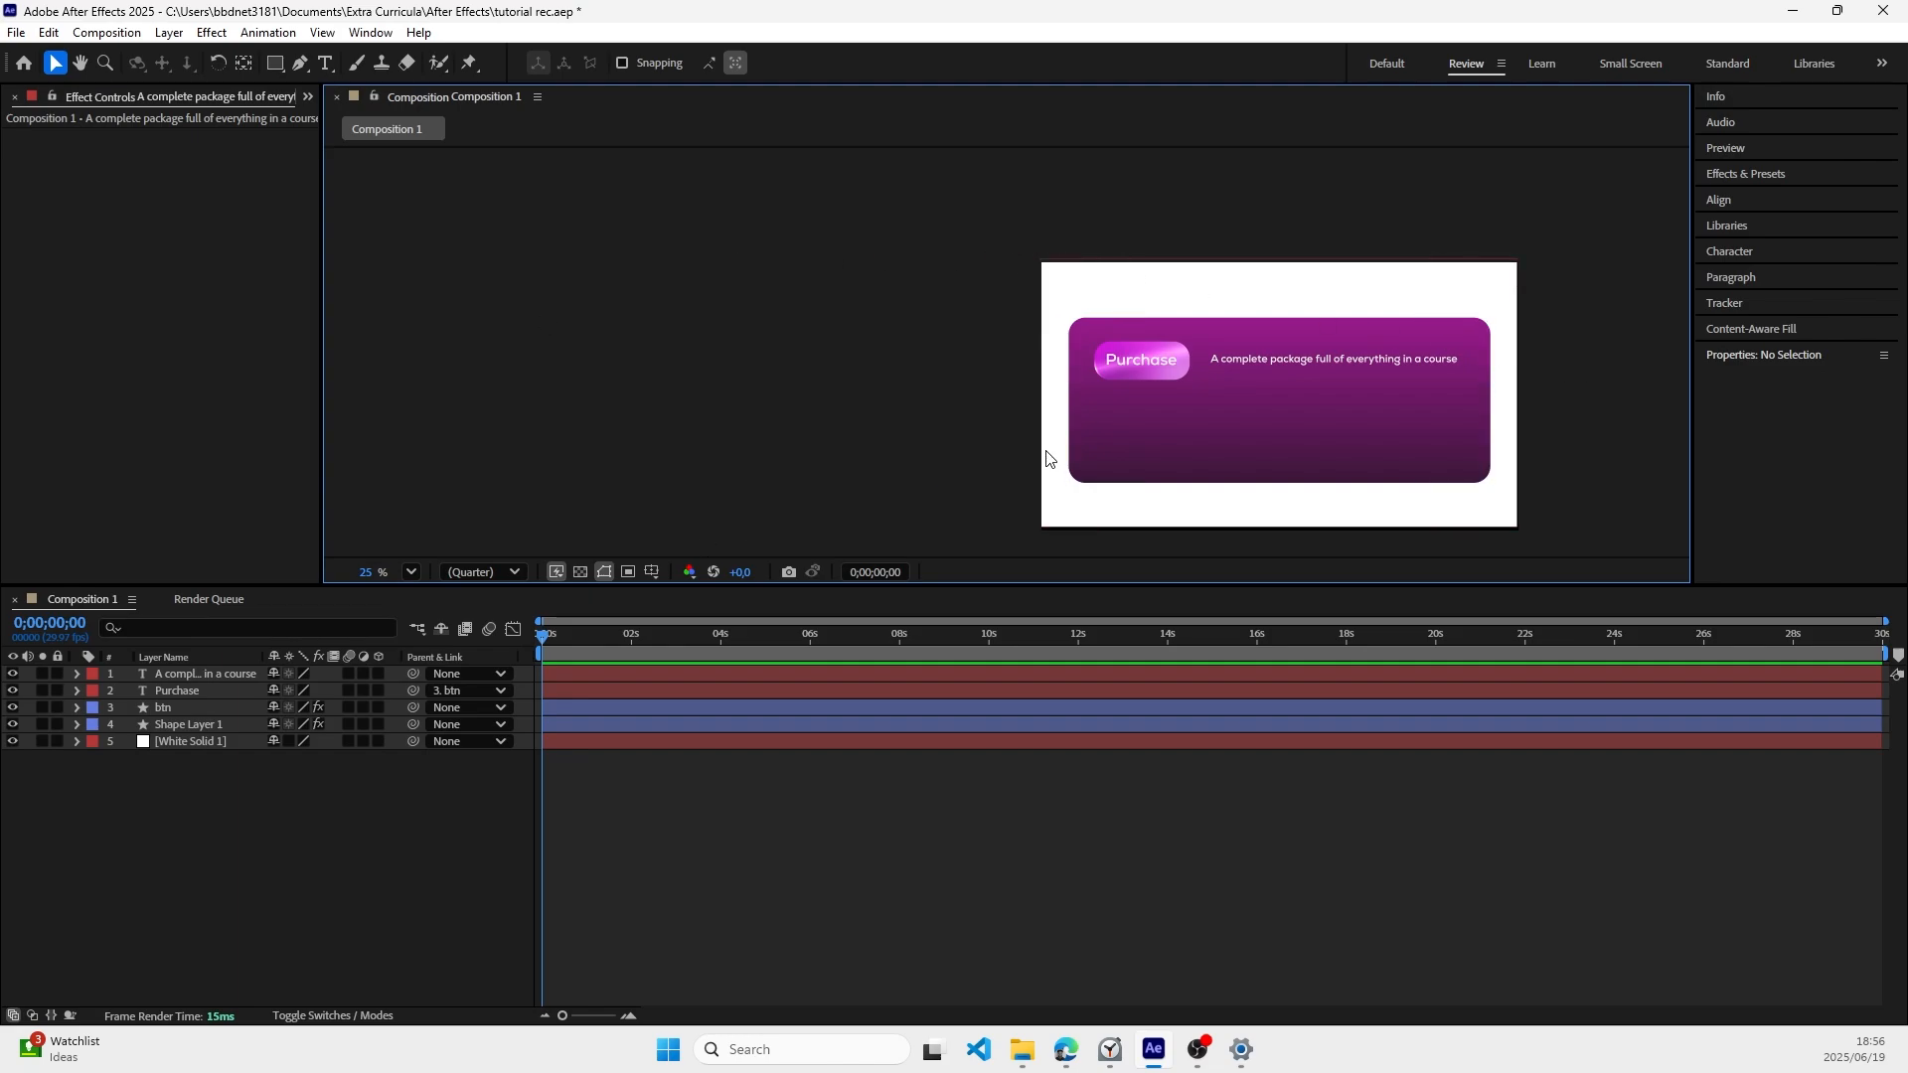
Step: Duplicate the course description text and place the copy directly below it at about 681, 670
{"action": "left_click", "coordinate": [1265, 364]}
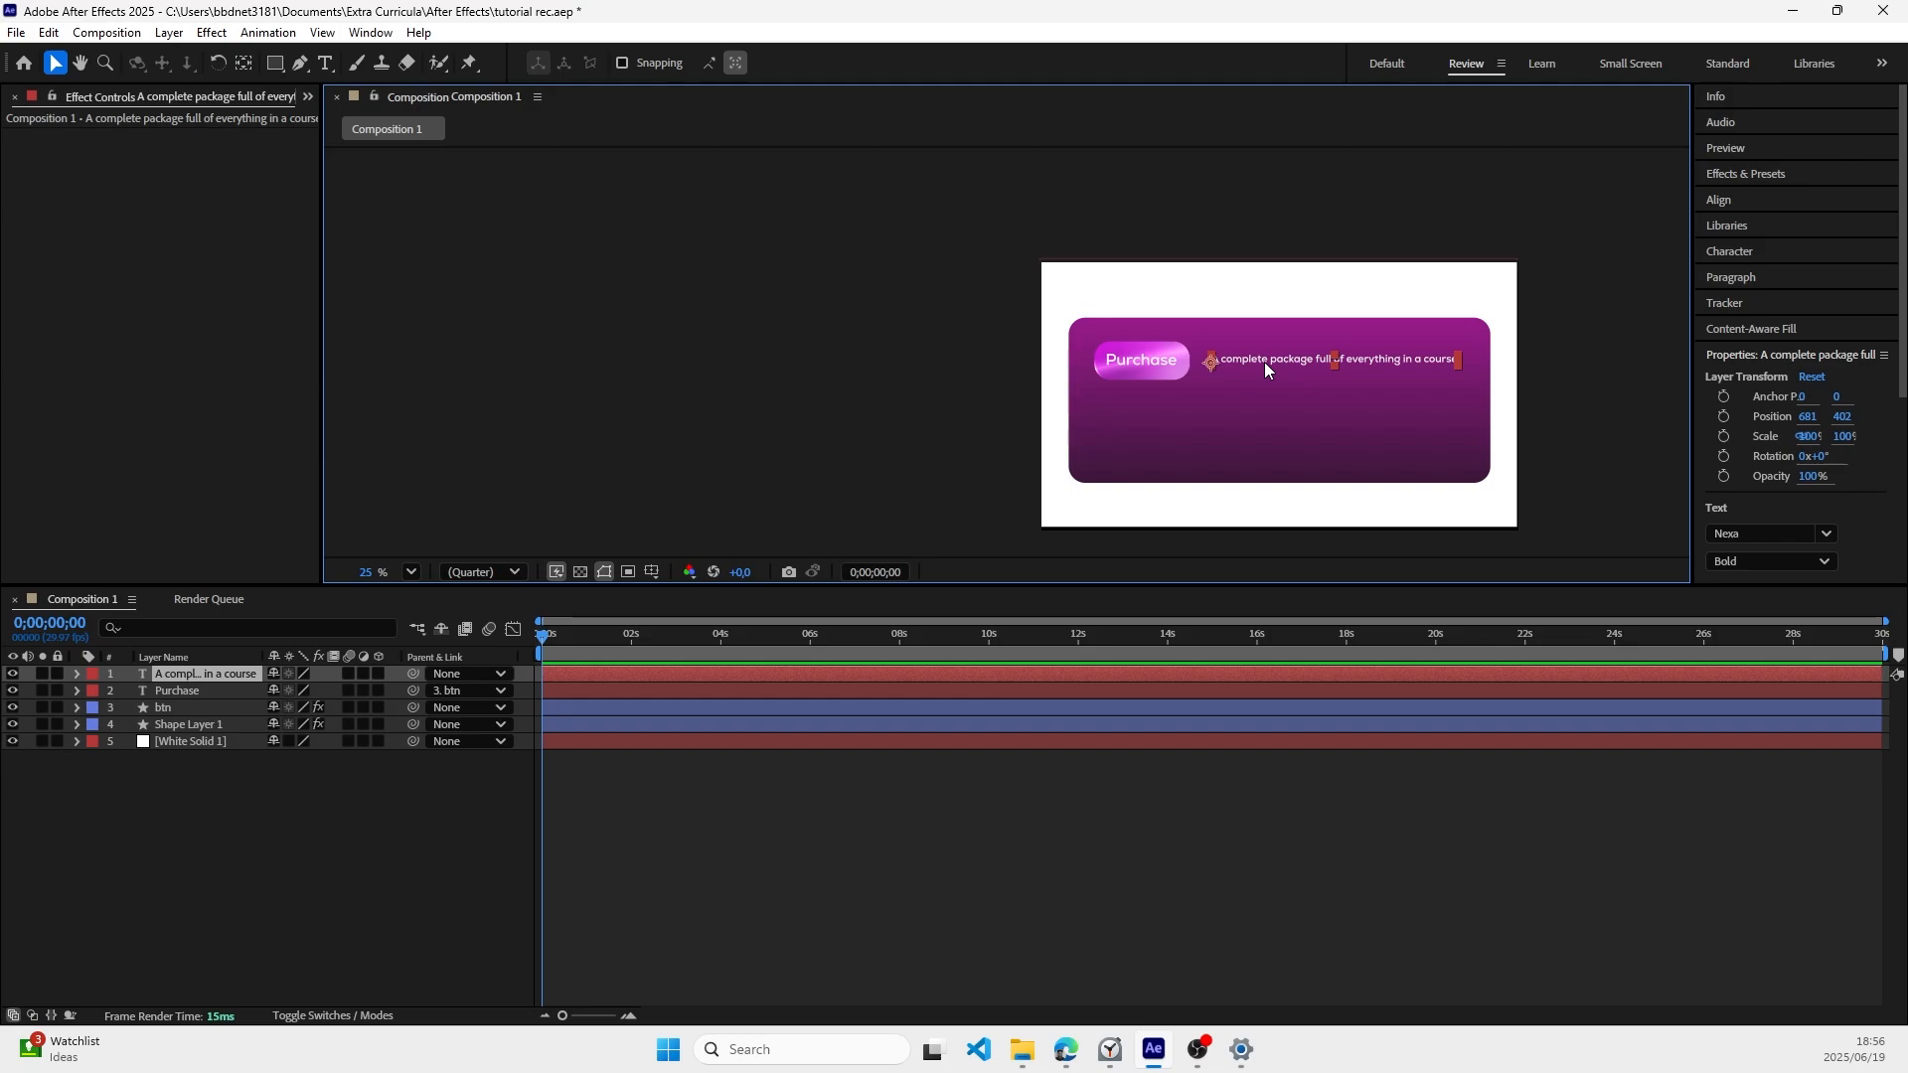
{"action": "key", "text": "ctrl+d"}
{"action": "left_click_drag", "start_coordinate": [1262, 360], "coordinate": [1261, 425]}
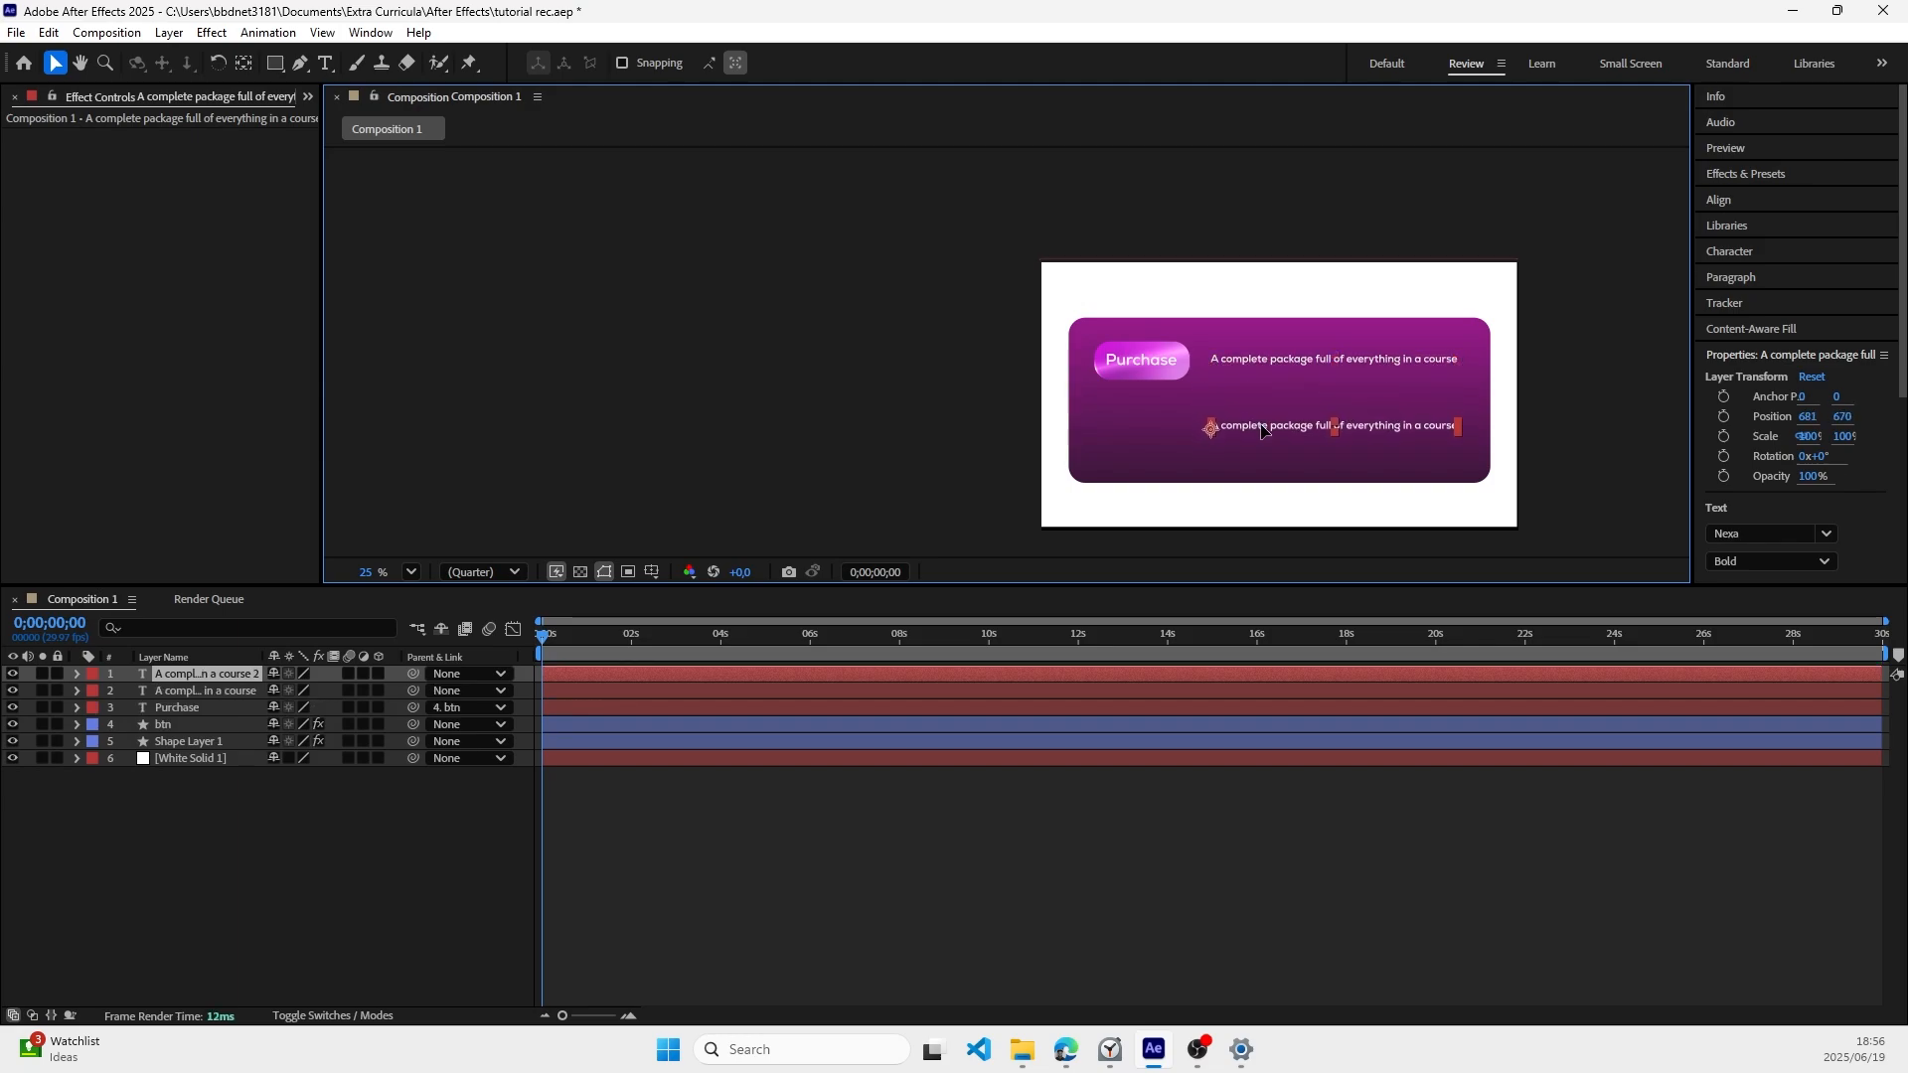
Step: Replace the duplicated line's text with "For more details and information click this link here"
{"action": "double_click", "coordinate": [1261, 425]}
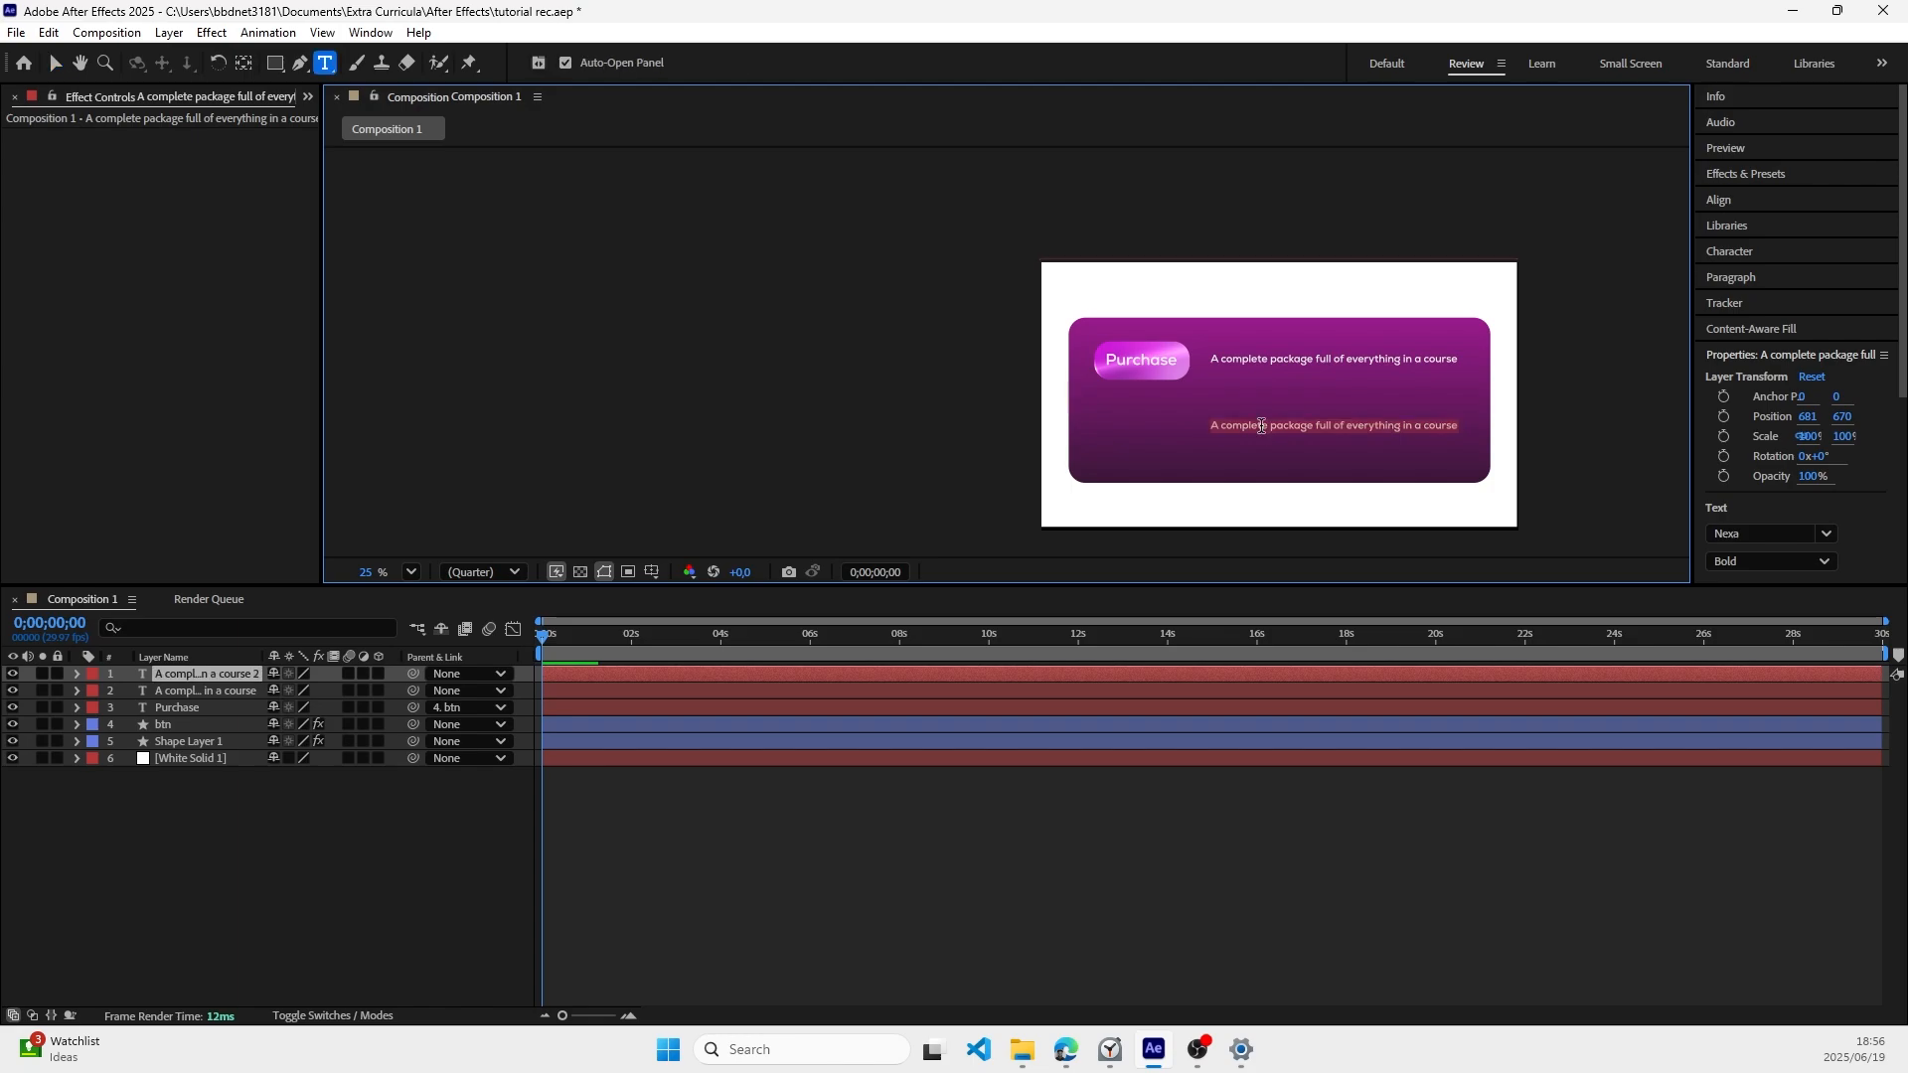
{"action": "type", "text": "For more"}
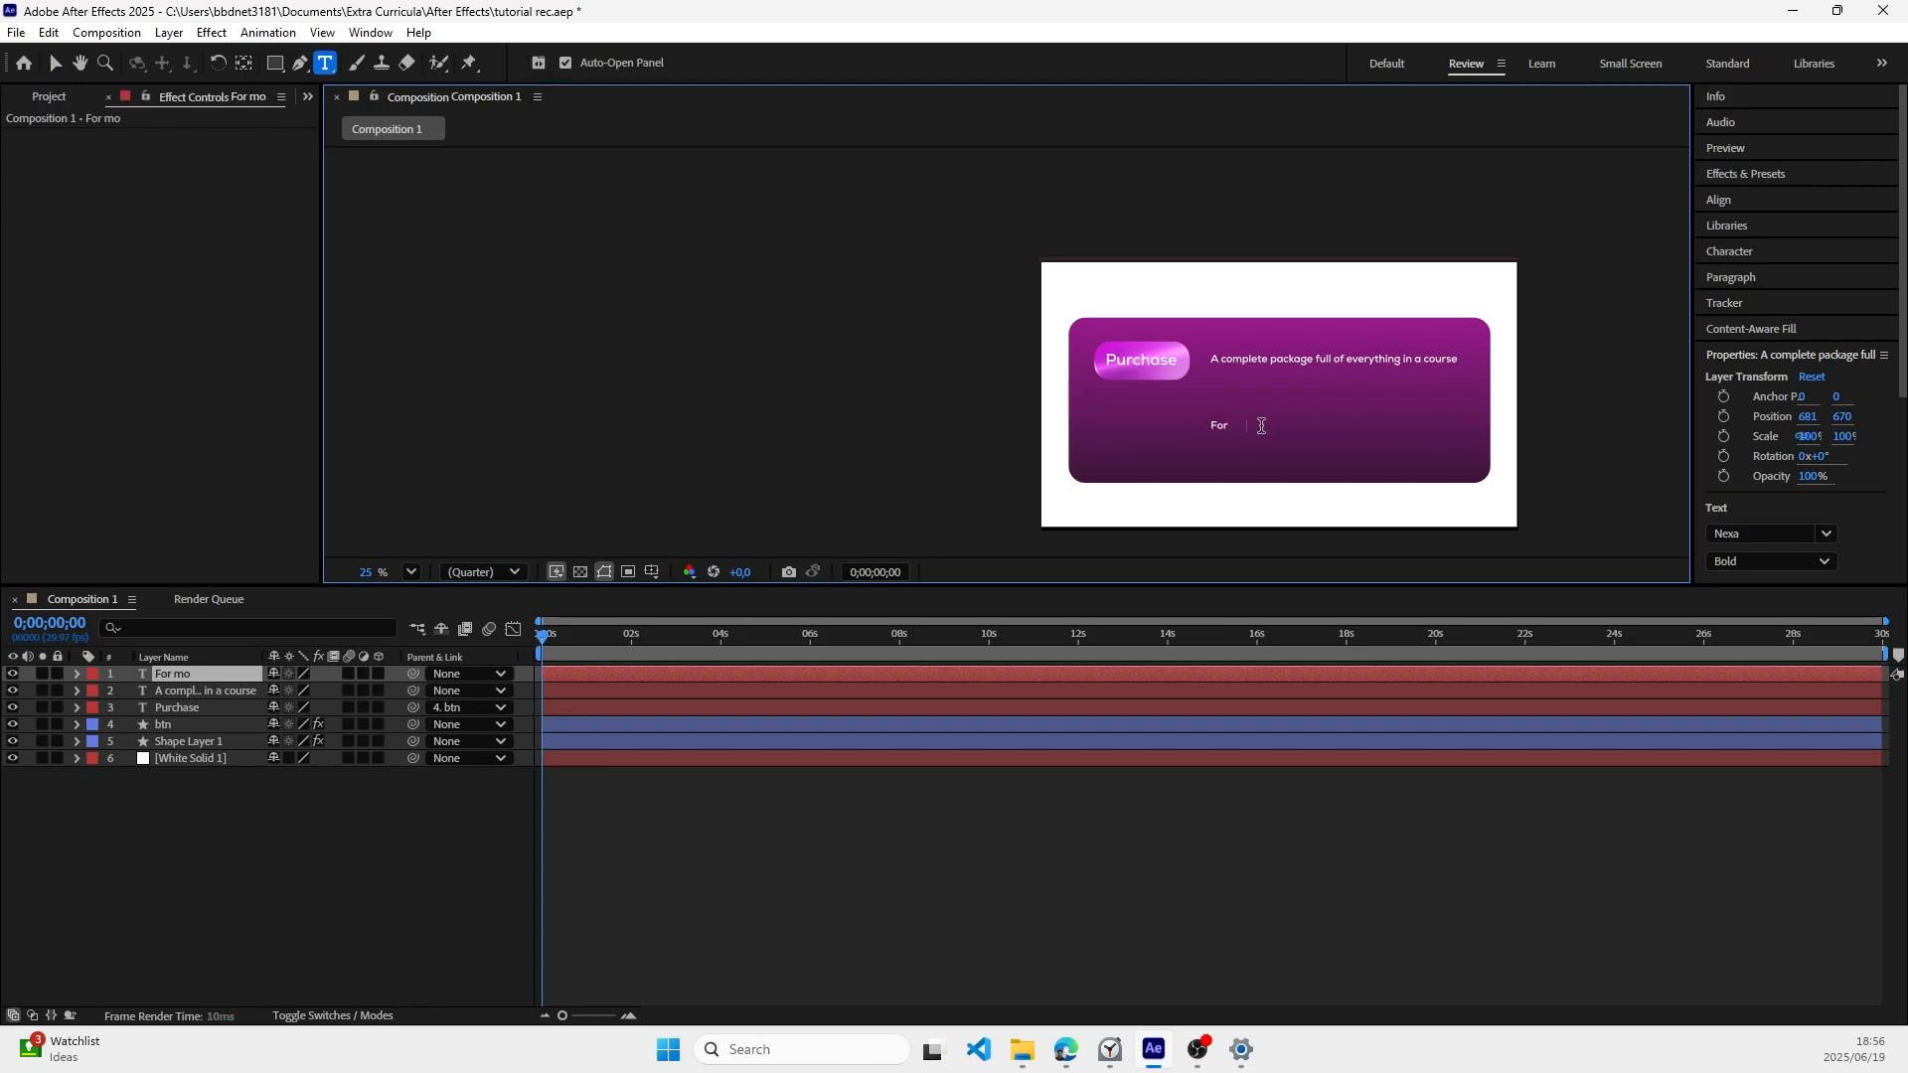
{"action": "type", "text": " details a"}
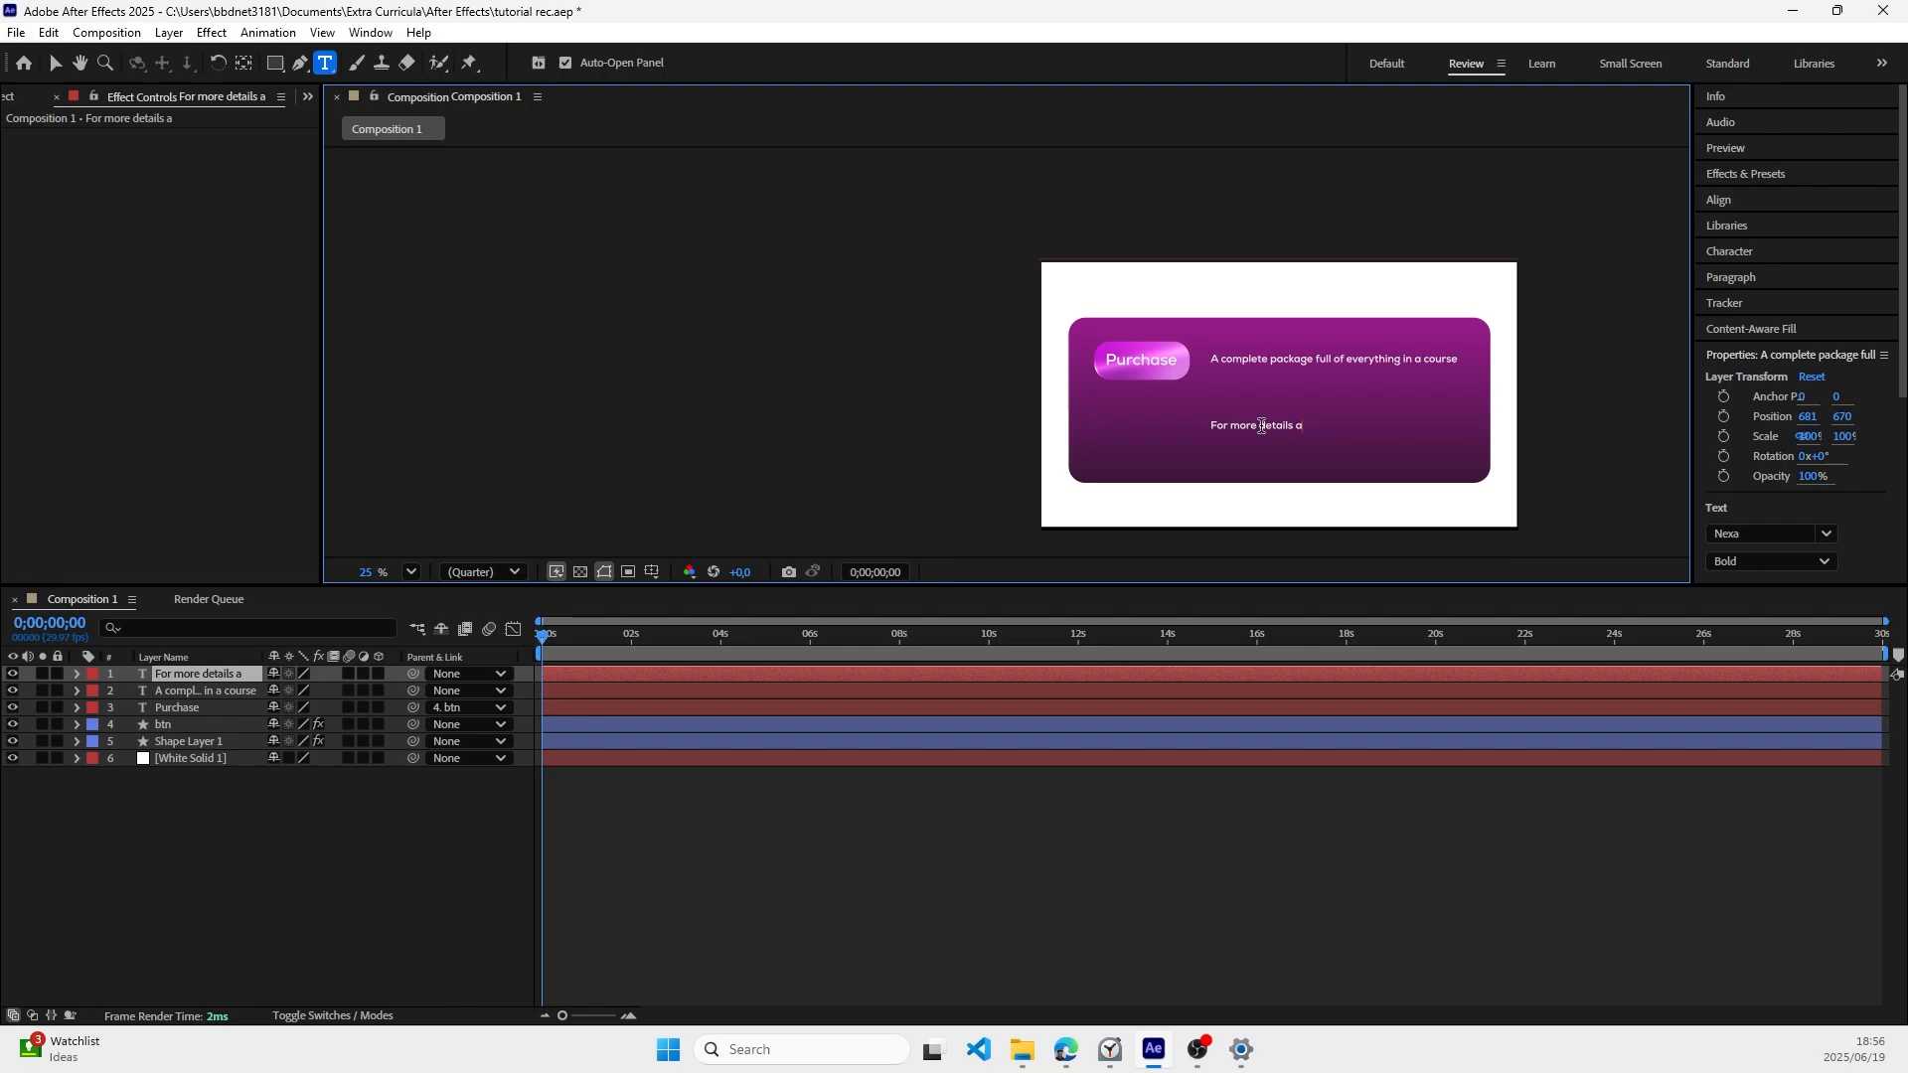
{"action": "type", "text": "nd information"}
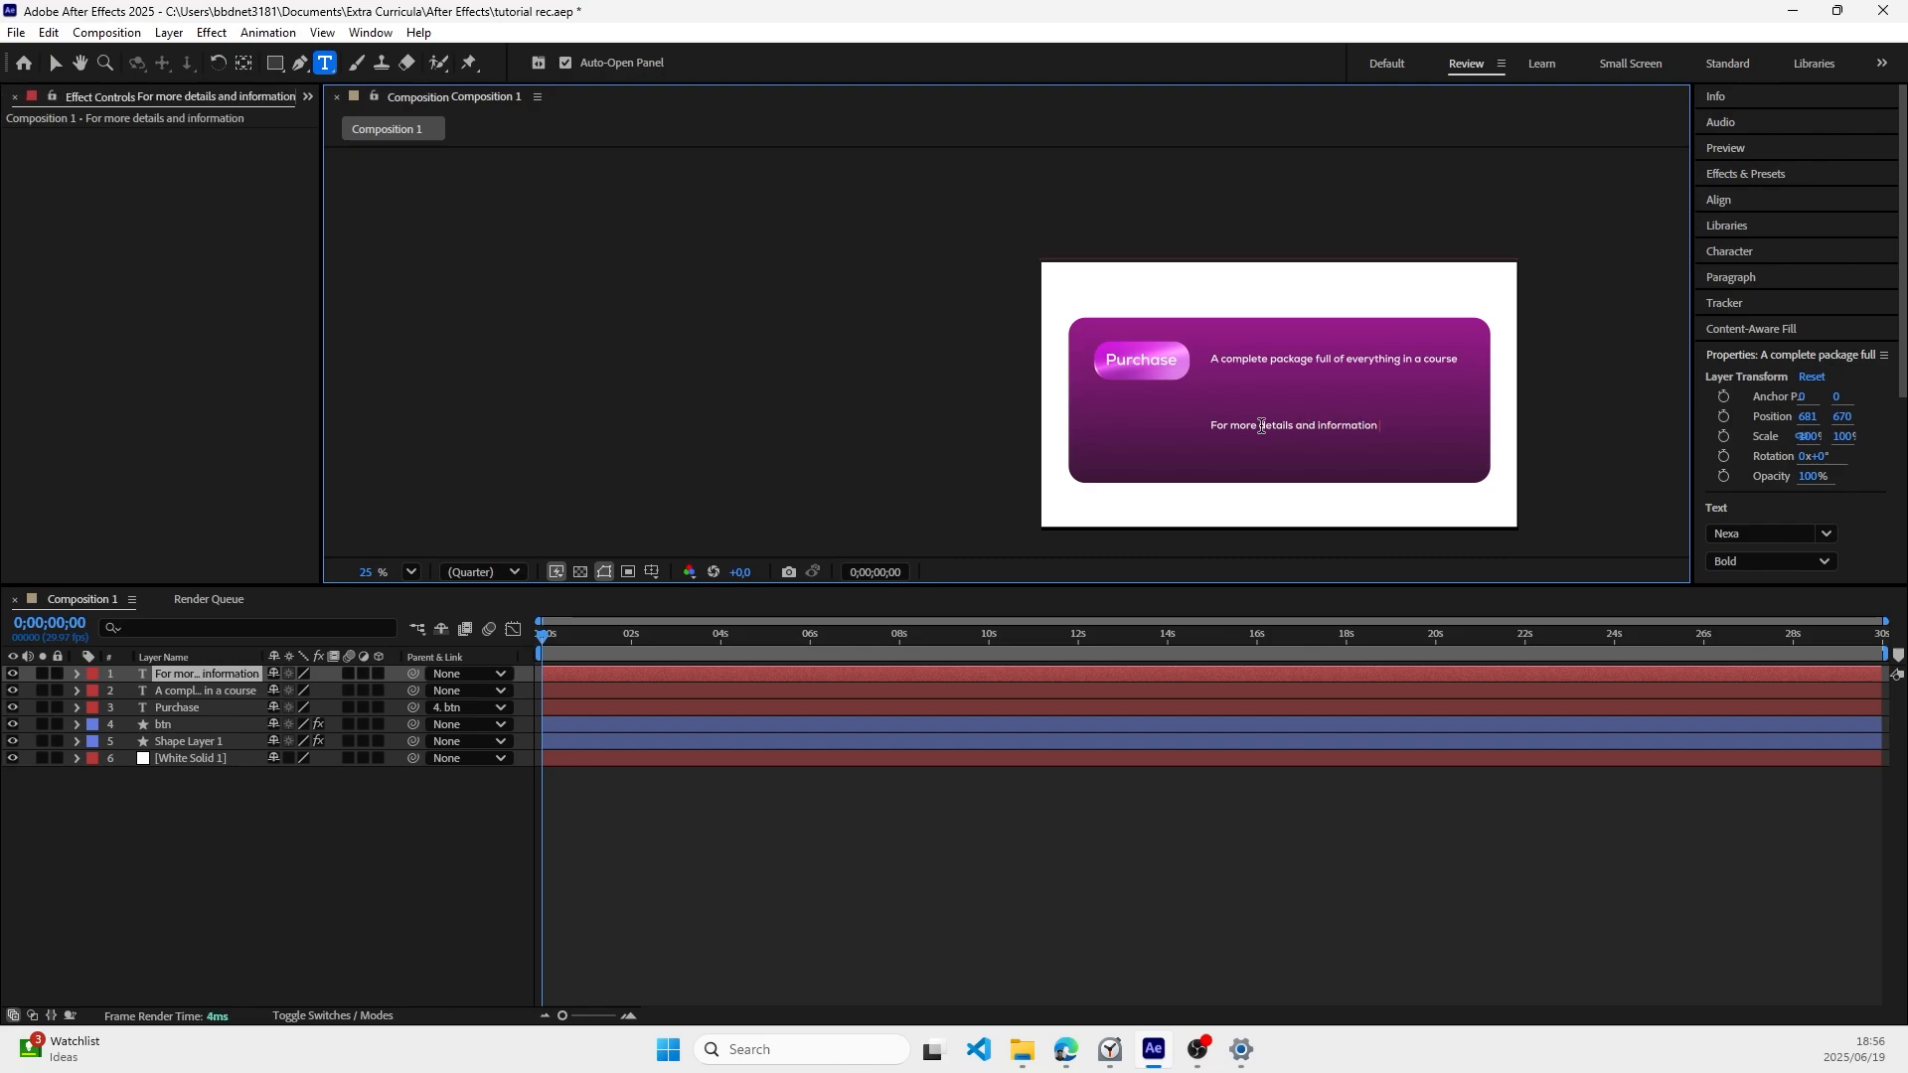
{"action": "type", "text": " click this link here"}
Step: Set the "For more details" text to Nexa Bold Italic at 33 px
{"action": "key", "text": "ctrl+a"}
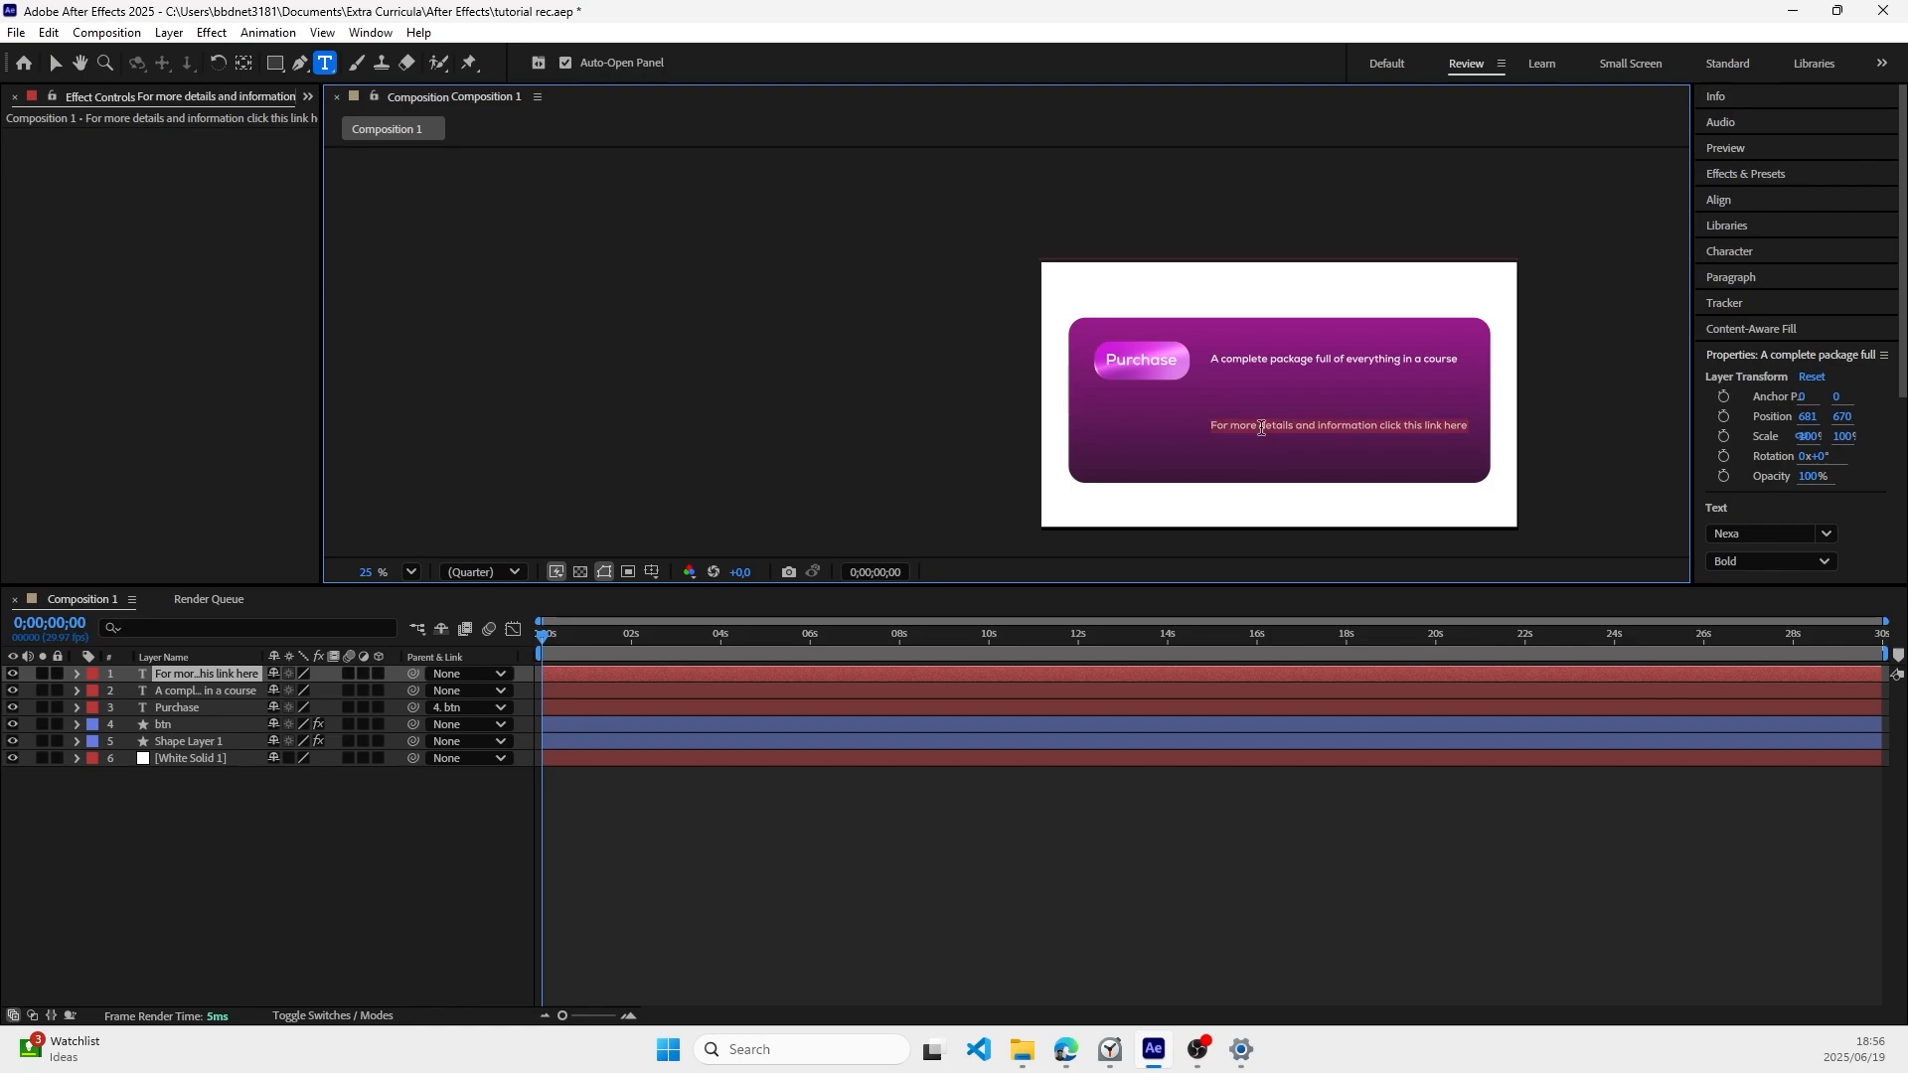
{"action": "scroll", "coordinate": [1757, 364], "scroll_direction": "down", "scroll_amount": 3}
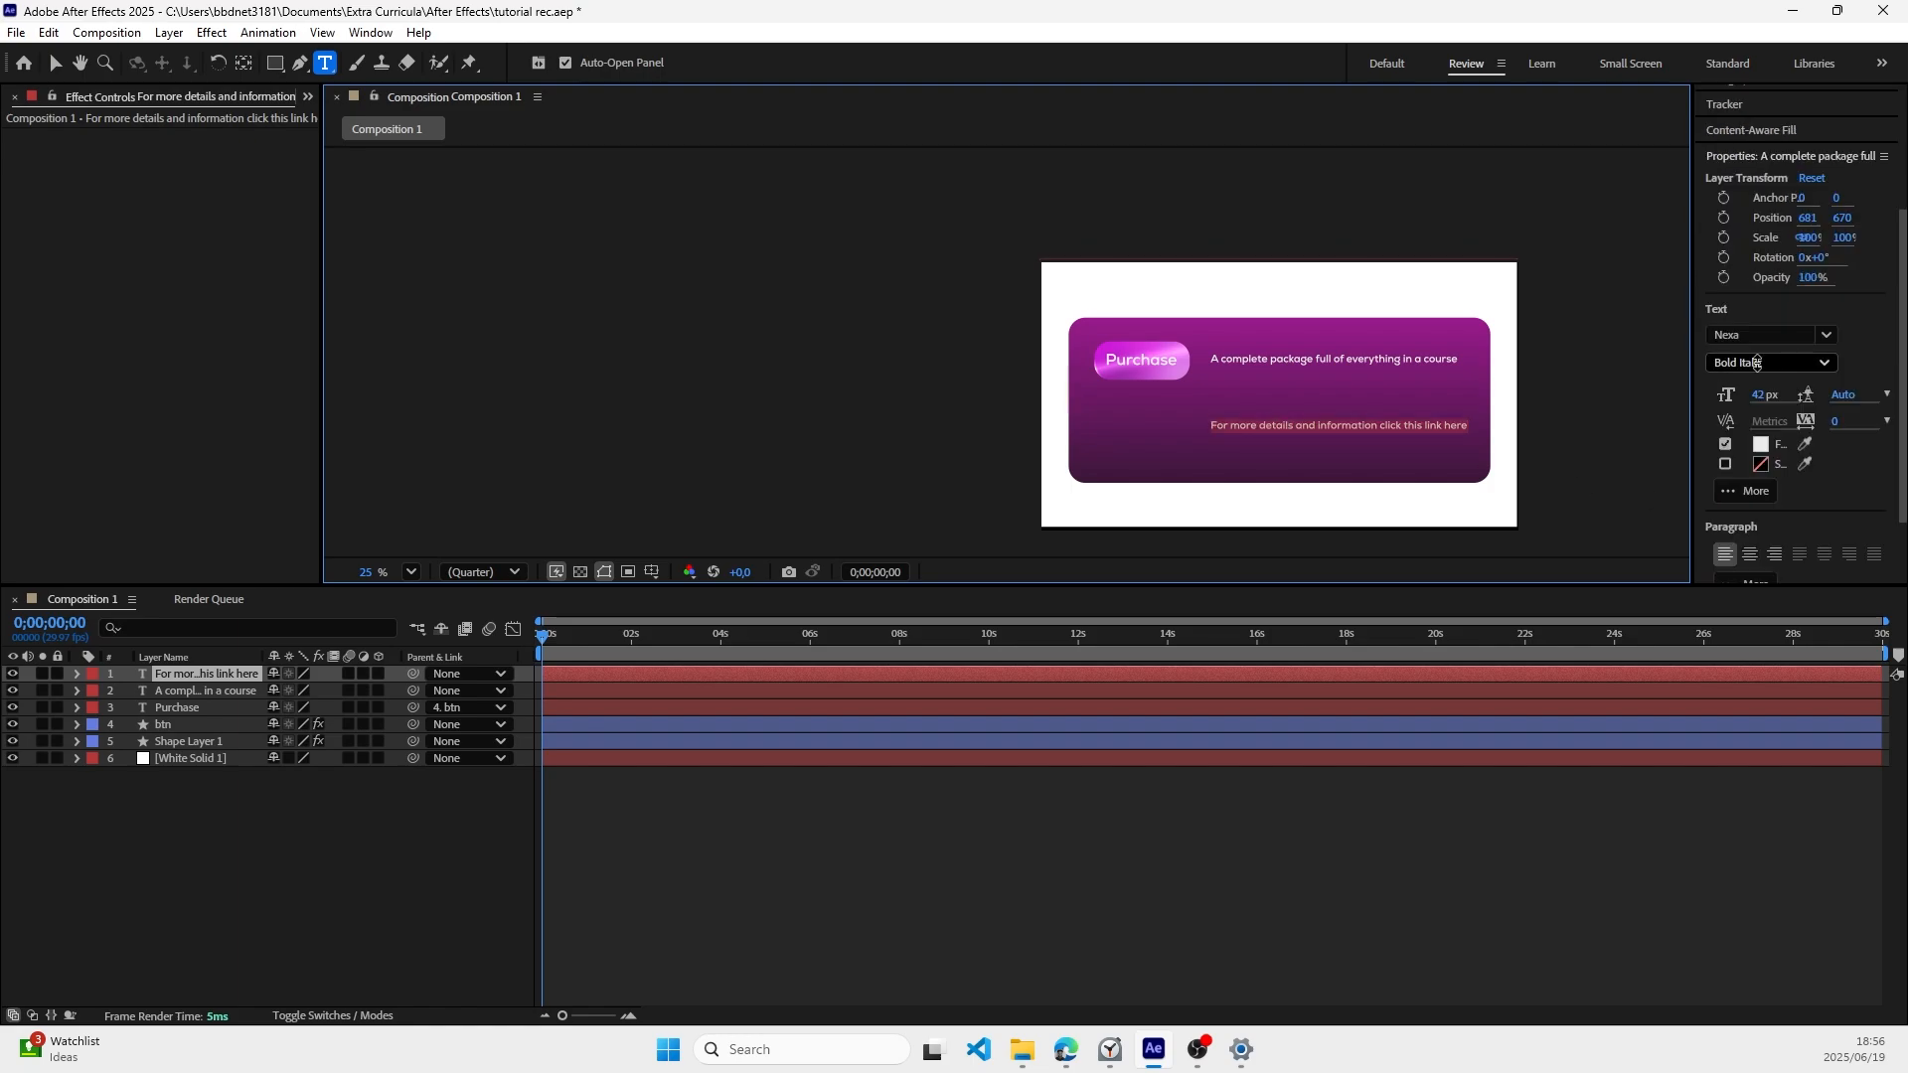
{"action": "left_click", "coordinate": [1766, 400]}
{"action": "left_click_drag", "start_coordinate": [1766, 407], "coordinate": [1750, 398]}
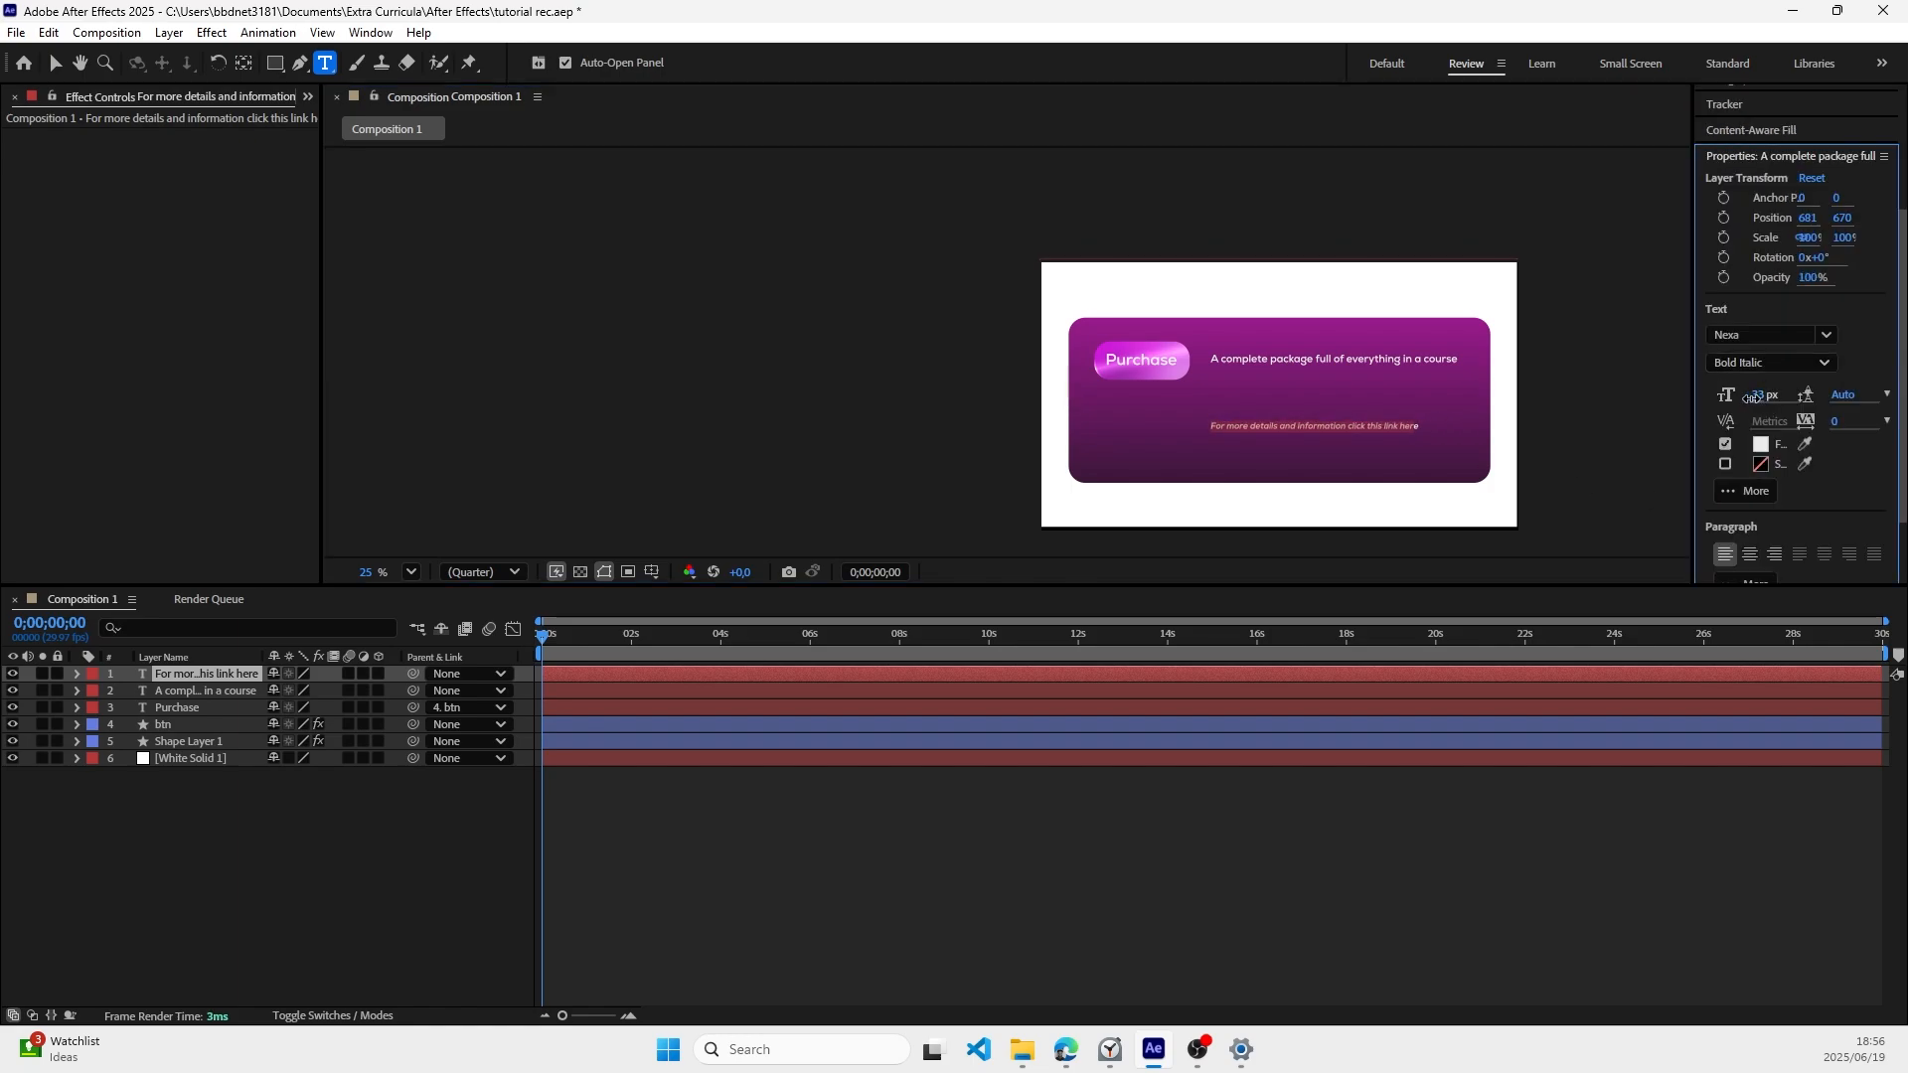
{"action": "left_click", "coordinate": [1533, 437]}
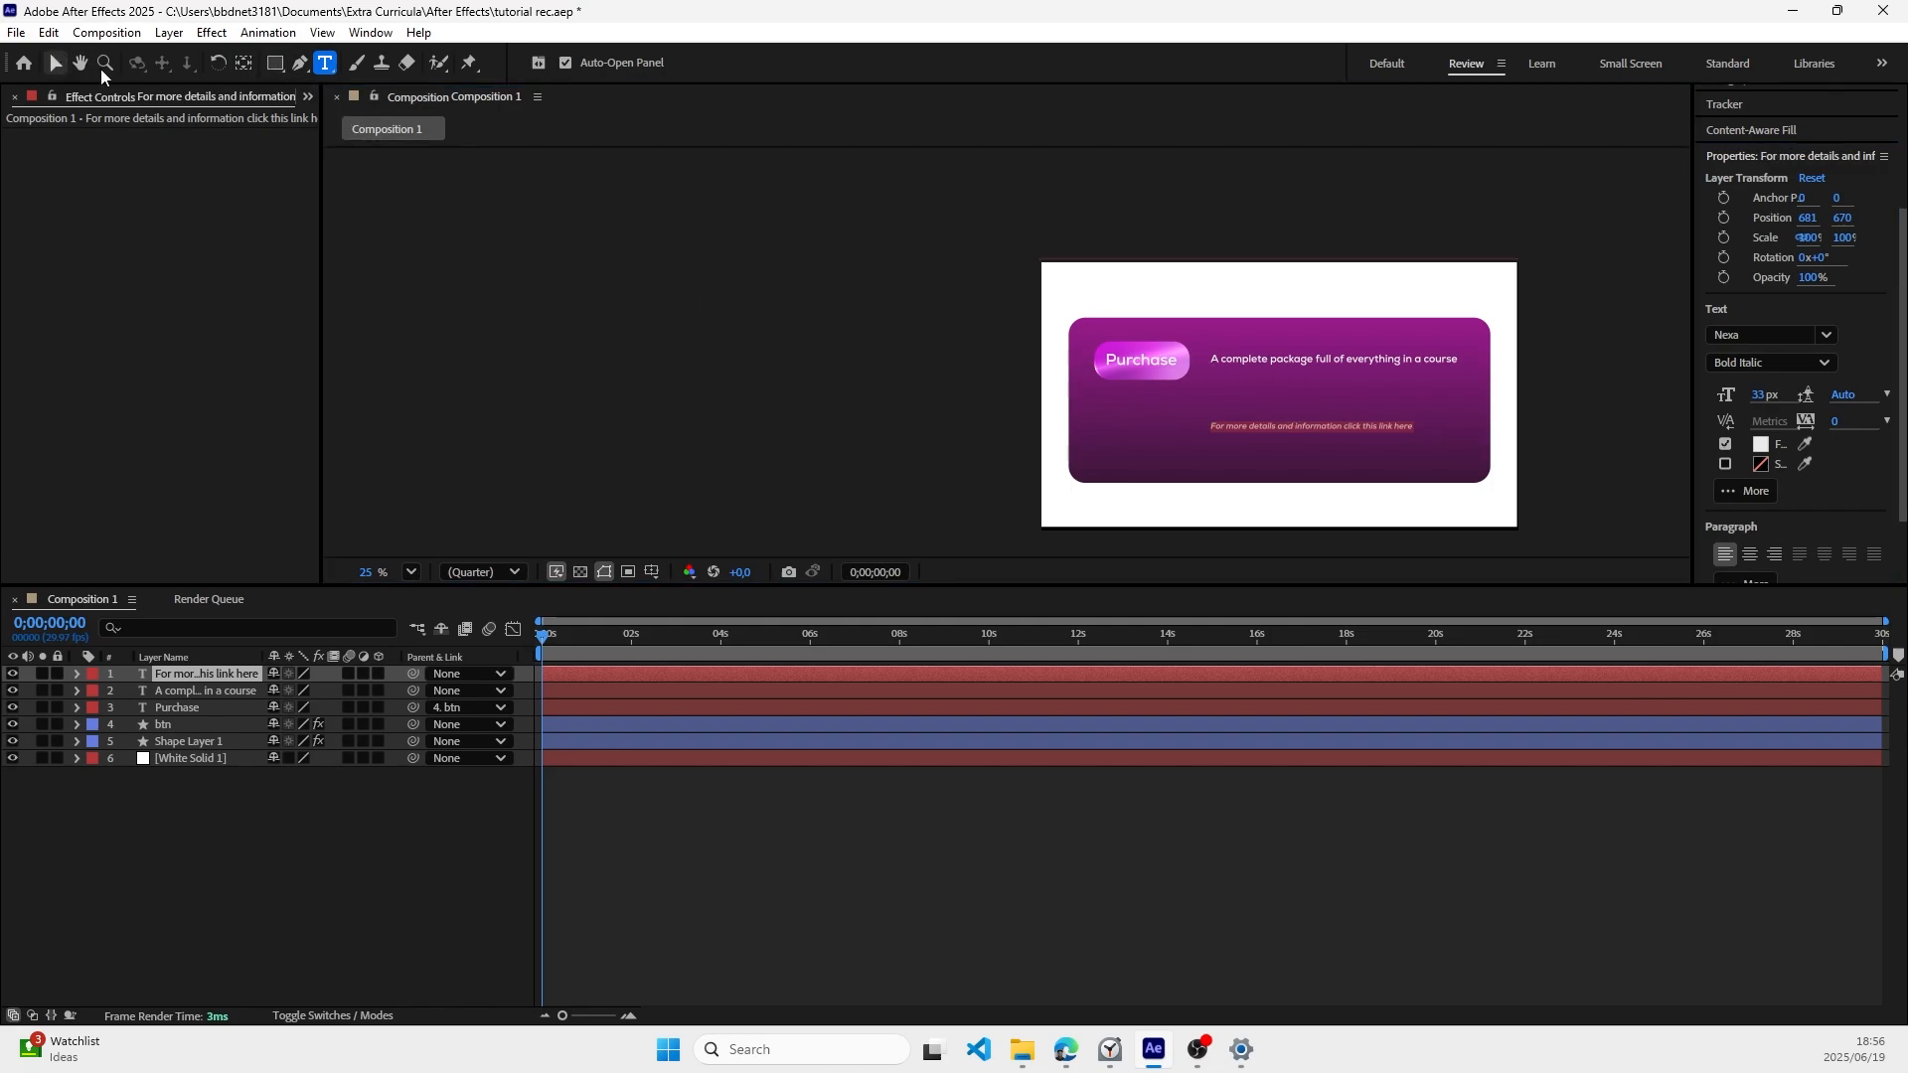
Step: Move the "For more details" text up and slightly right, closer to the course description line
{"action": "left_click", "coordinate": [55, 63]}
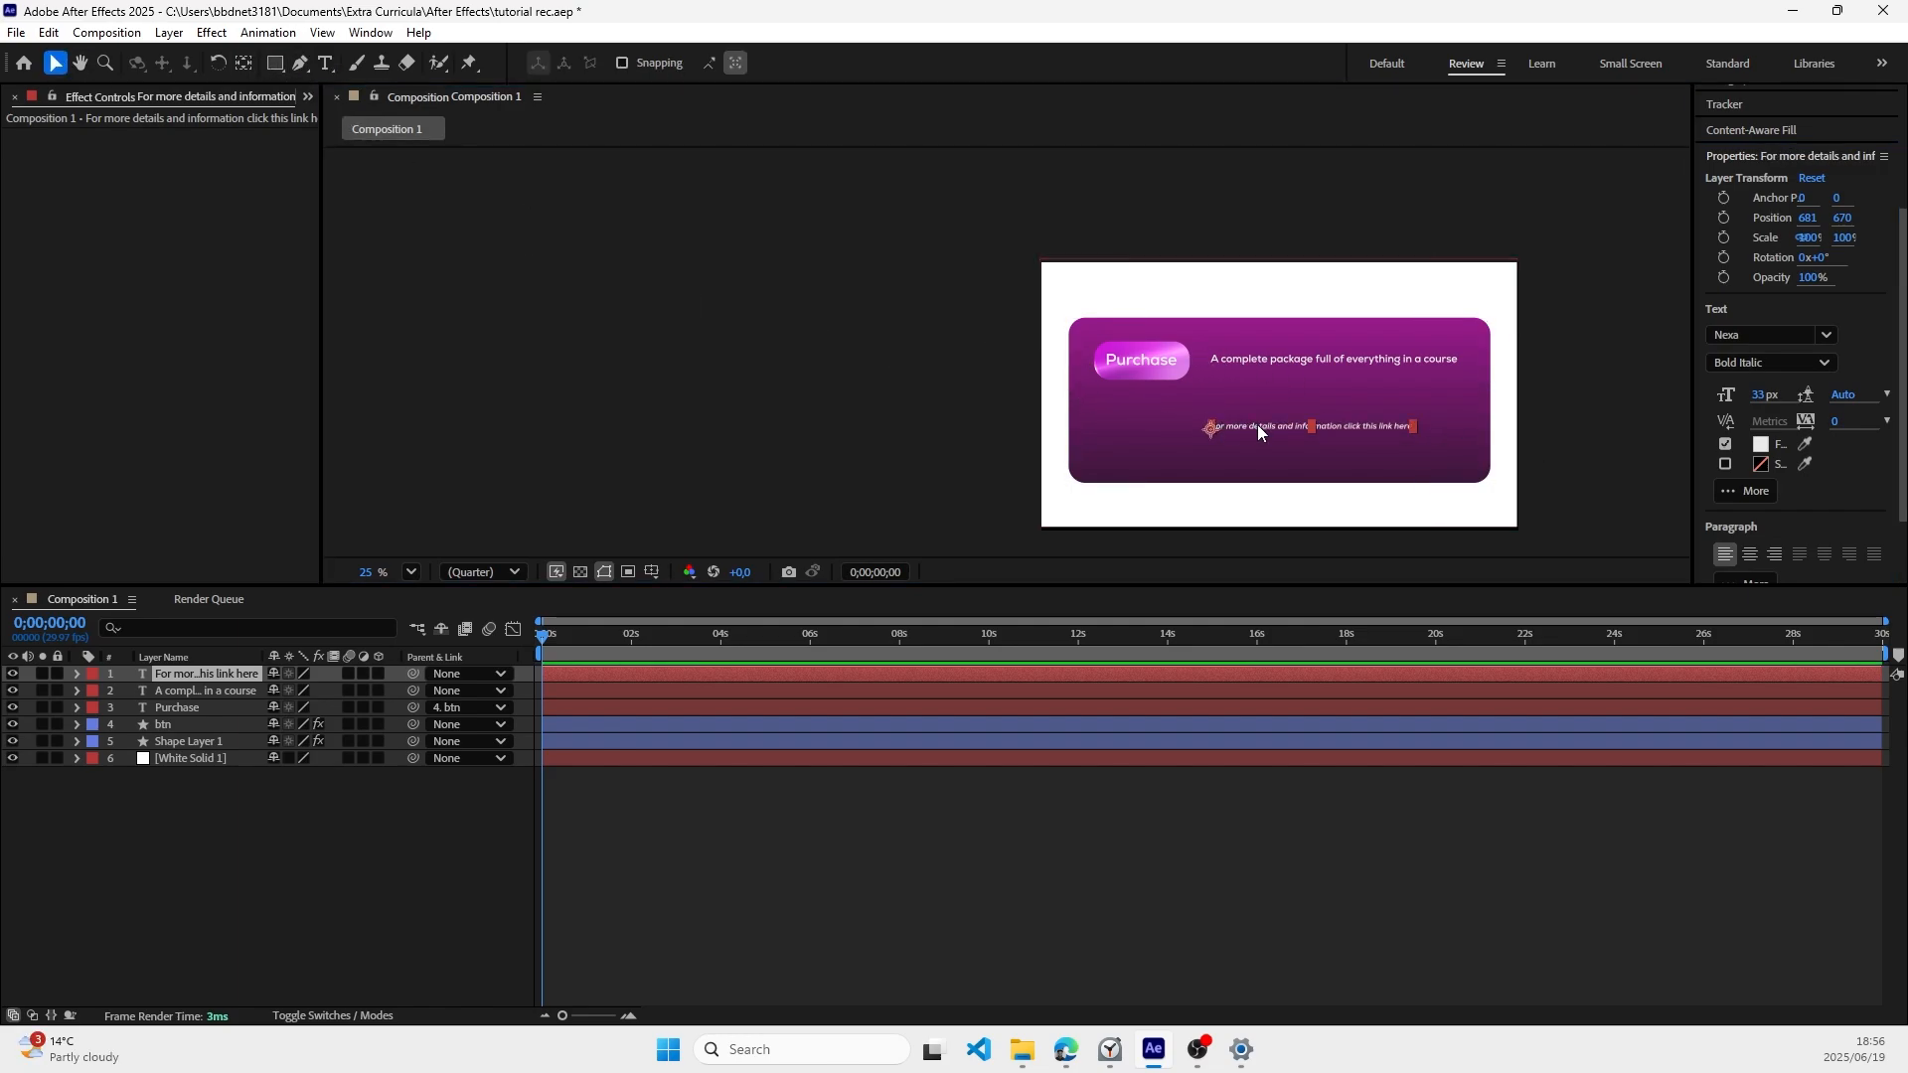
{"action": "left_click_drag", "start_coordinate": [1256, 426], "coordinate": [1263, 415]}
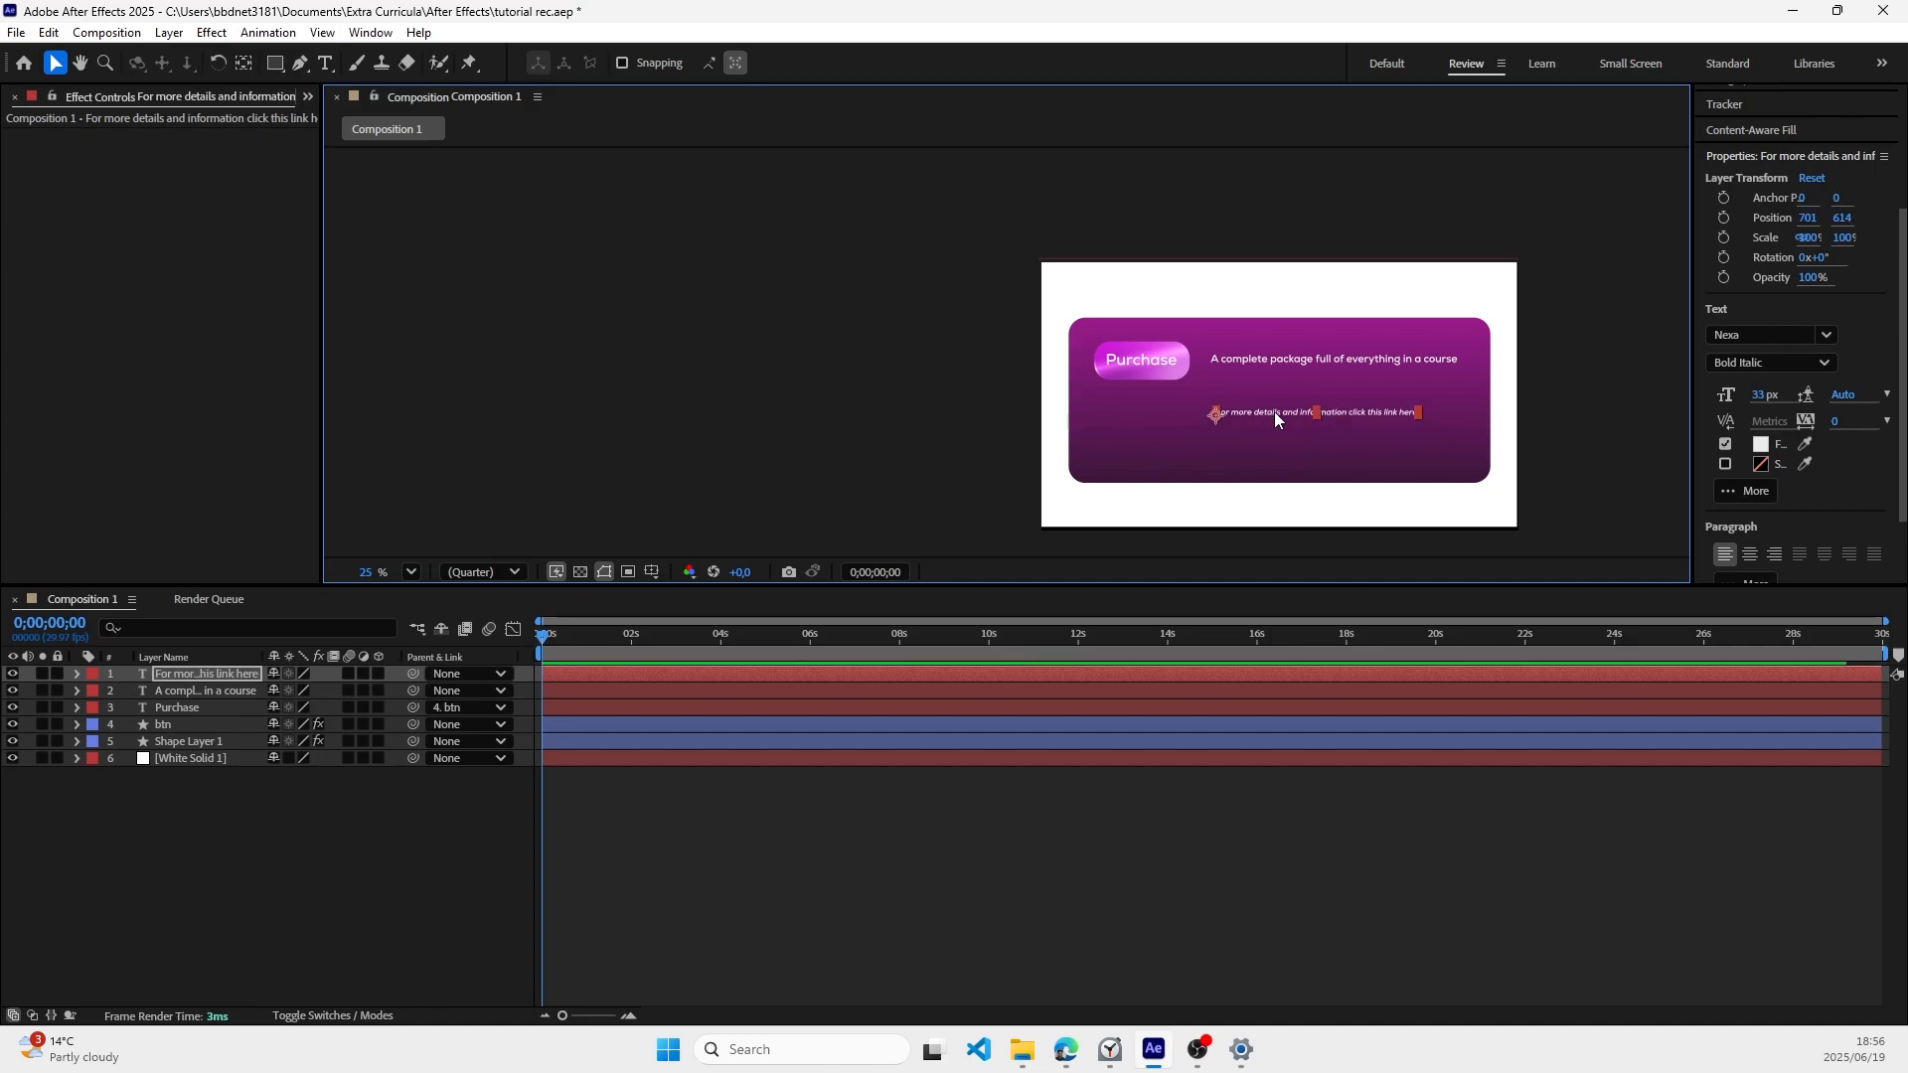
{"action": "left_click_drag", "start_coordinate": [1277, 416], "coordinate": [1276, 419]}
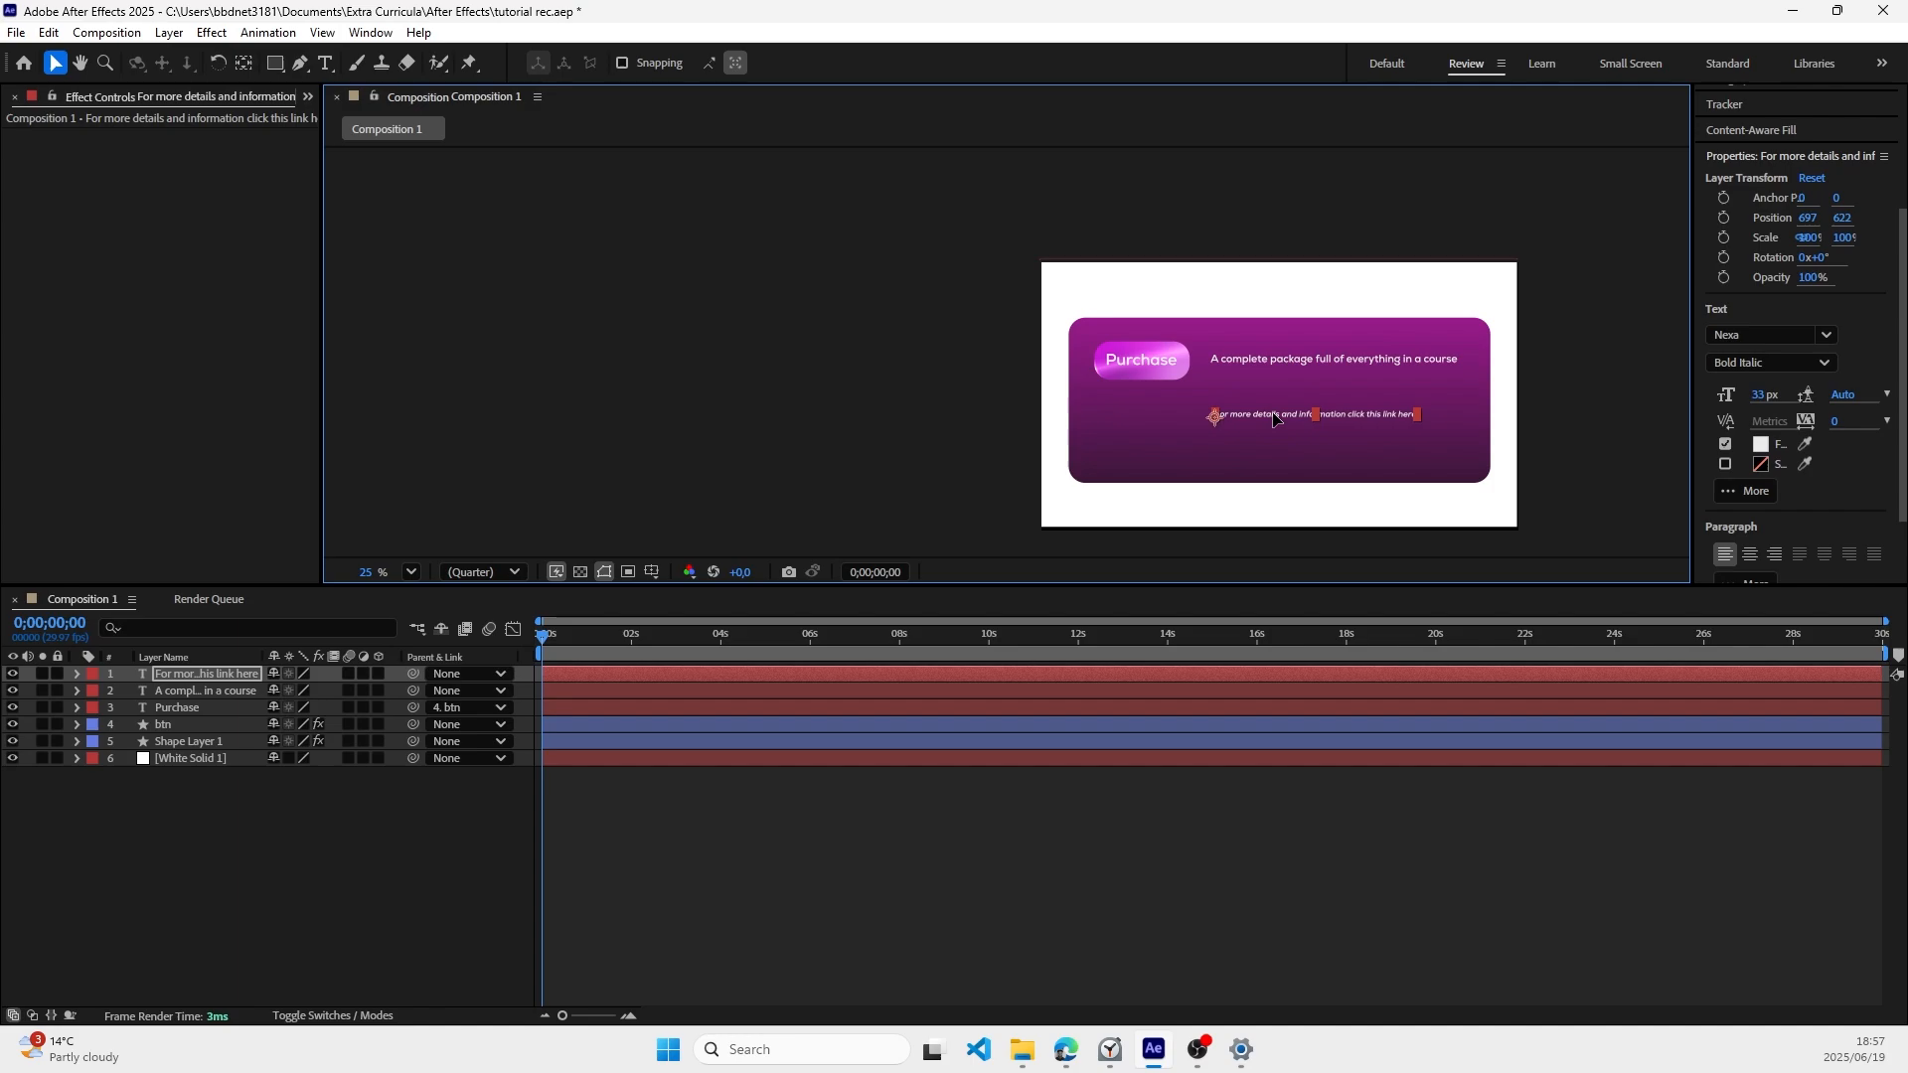
Step: Add a new text line reading "$497" below the Purchase button and save the project
{"action": "left_click", "coordinate": [328, 64]}
{"action": "left_click", "coordinate": [1103, 411]}
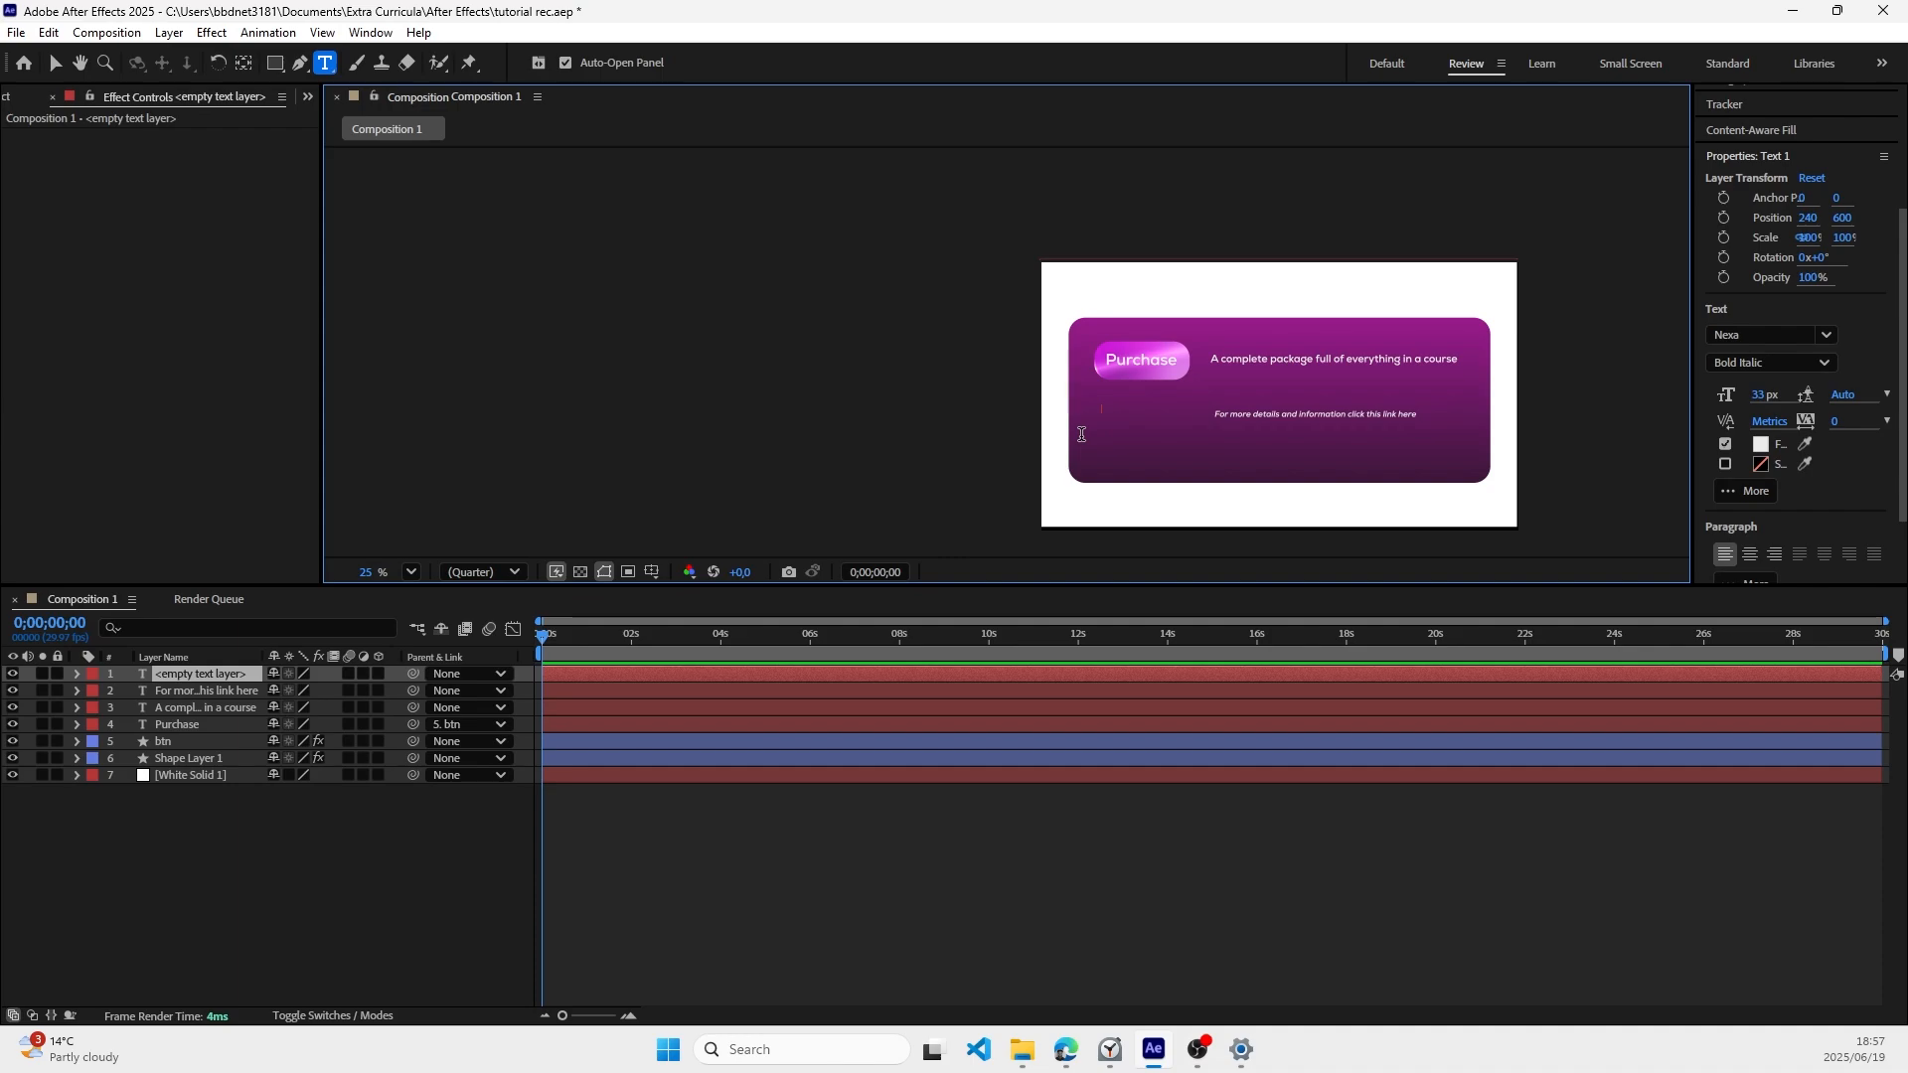
{"action": "type", "text": "$4"}
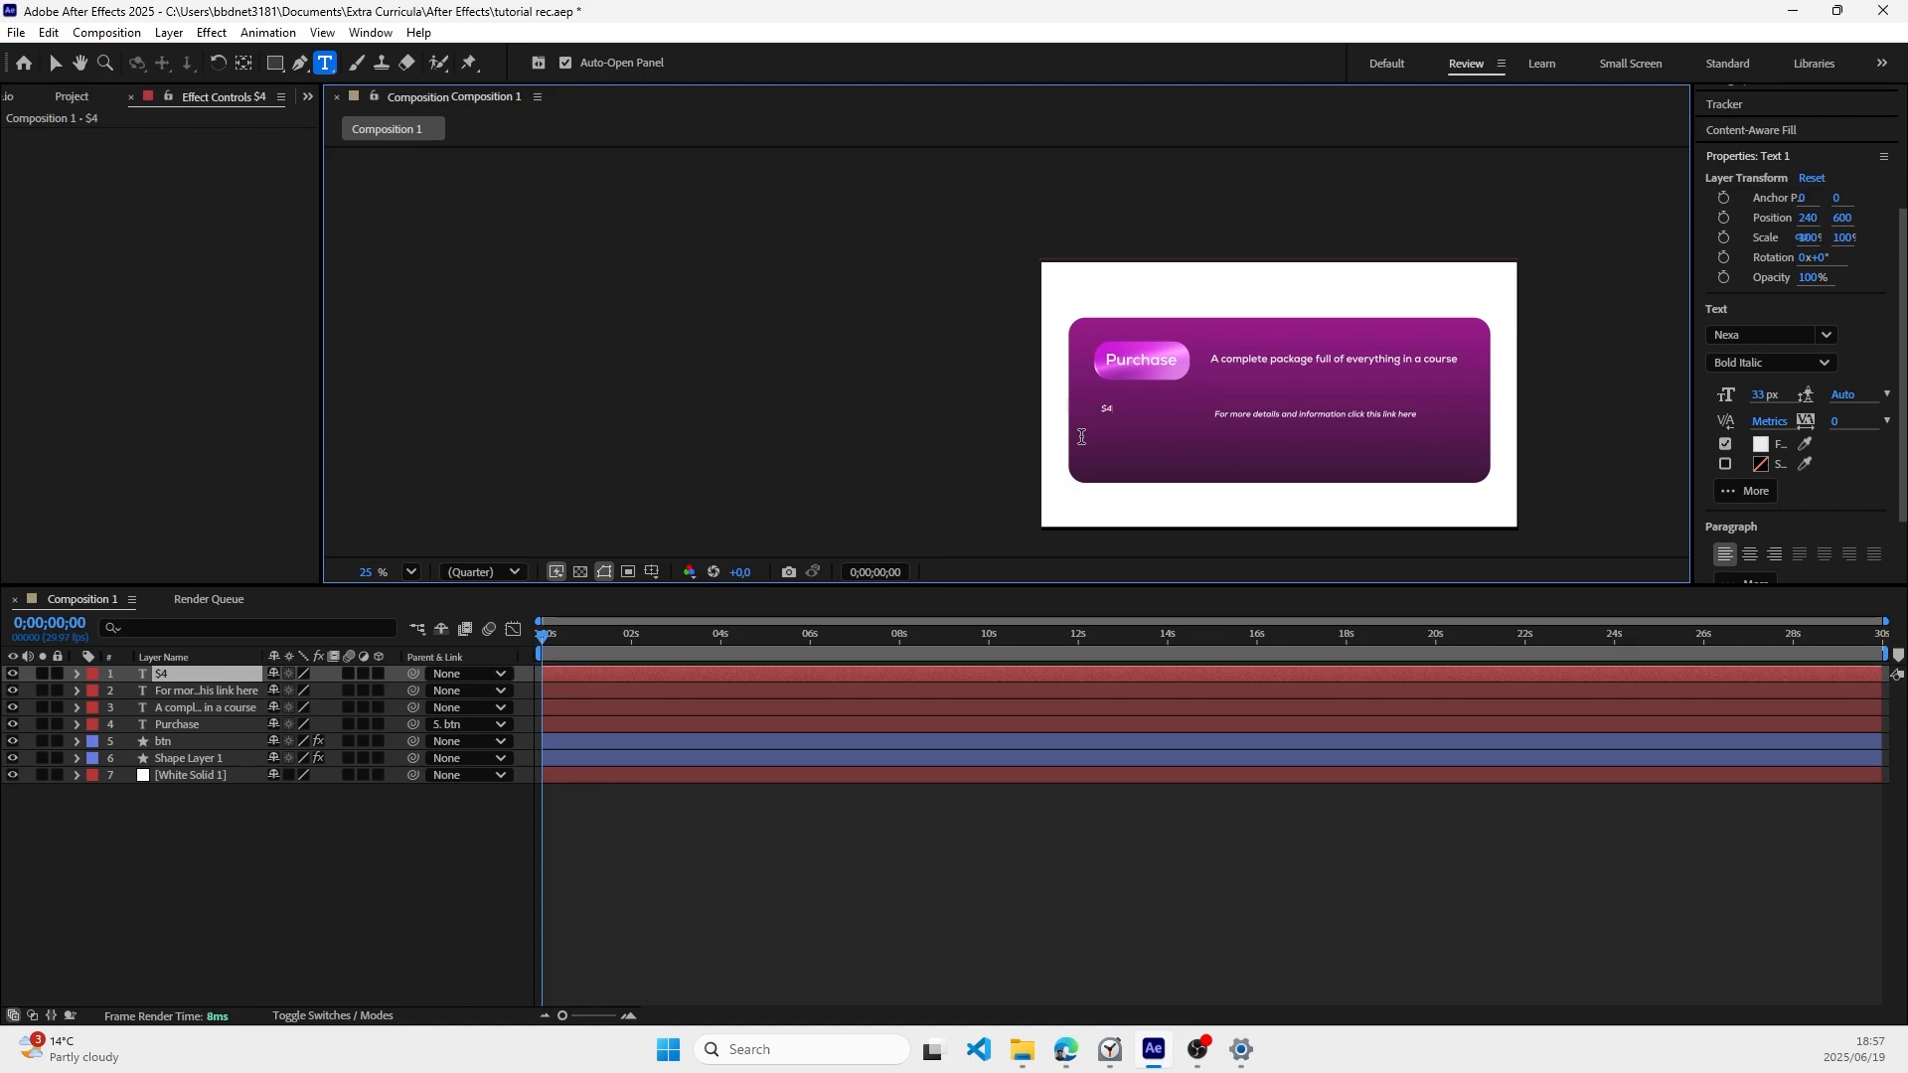
{"action": "type", "text": "97"}
{"action": "key", "text": "ctrl+s"}
Step: Enlarge the "$497" text to 127 px and move it slightly down to about 248, 656
{"action": "key", "text": "ctrl+a"}
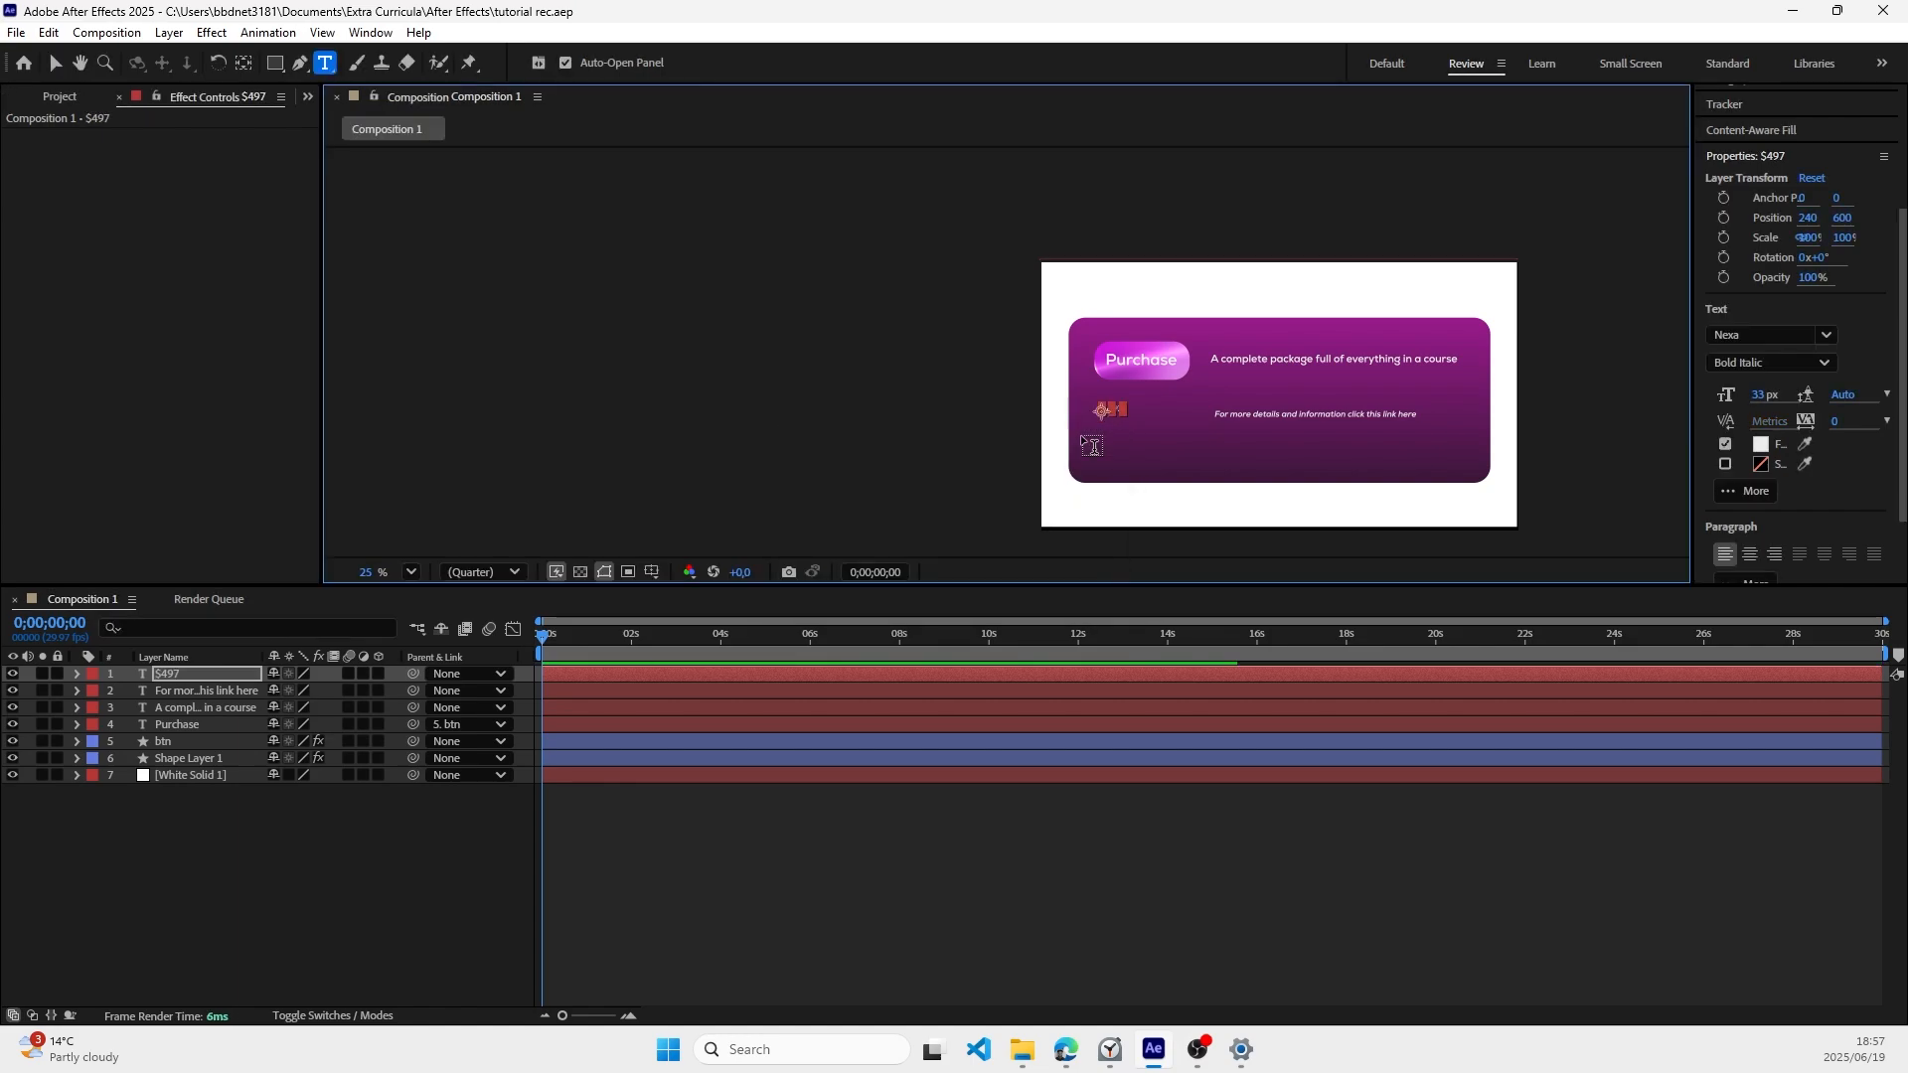
{"action": "left_click_drag", "start_coordinate": [1765, 395], "coordinate": [1892, 421]}
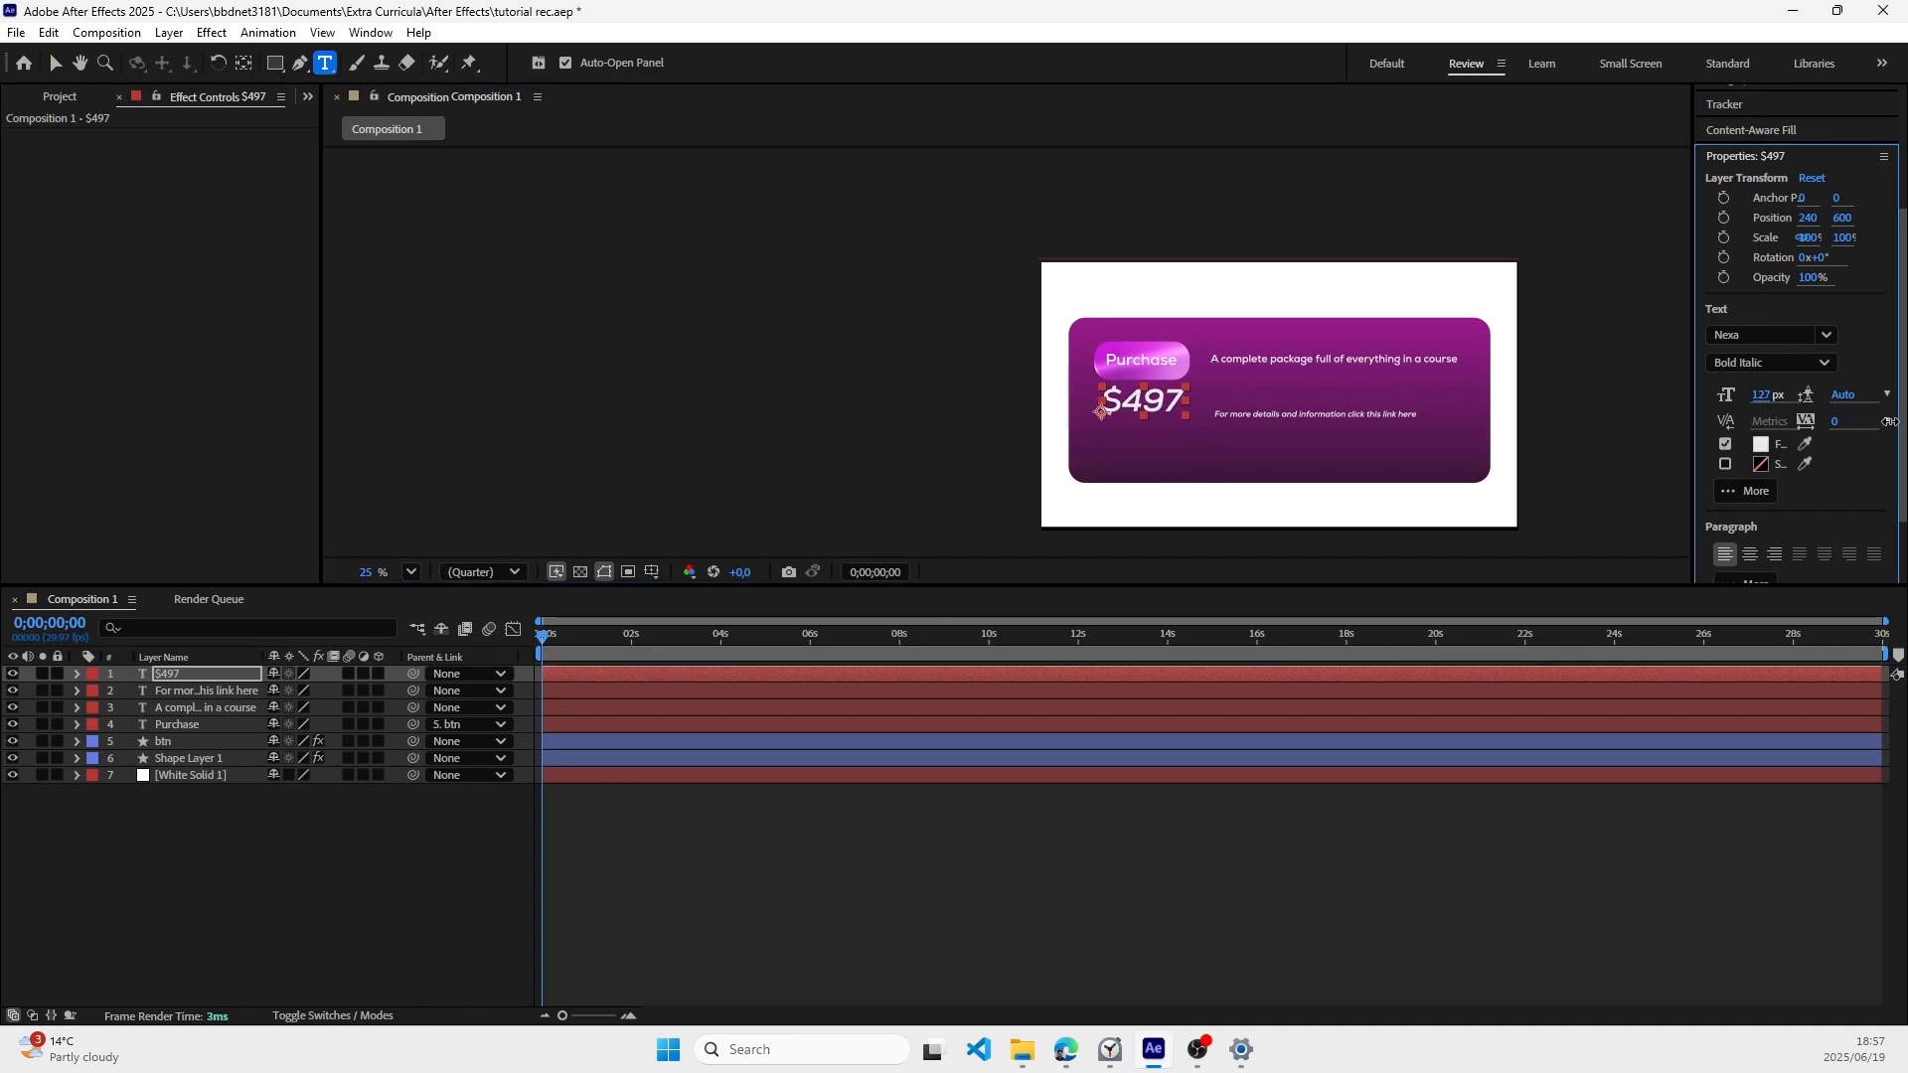
{"action": "left_click", "coordinate": [56, 63]}
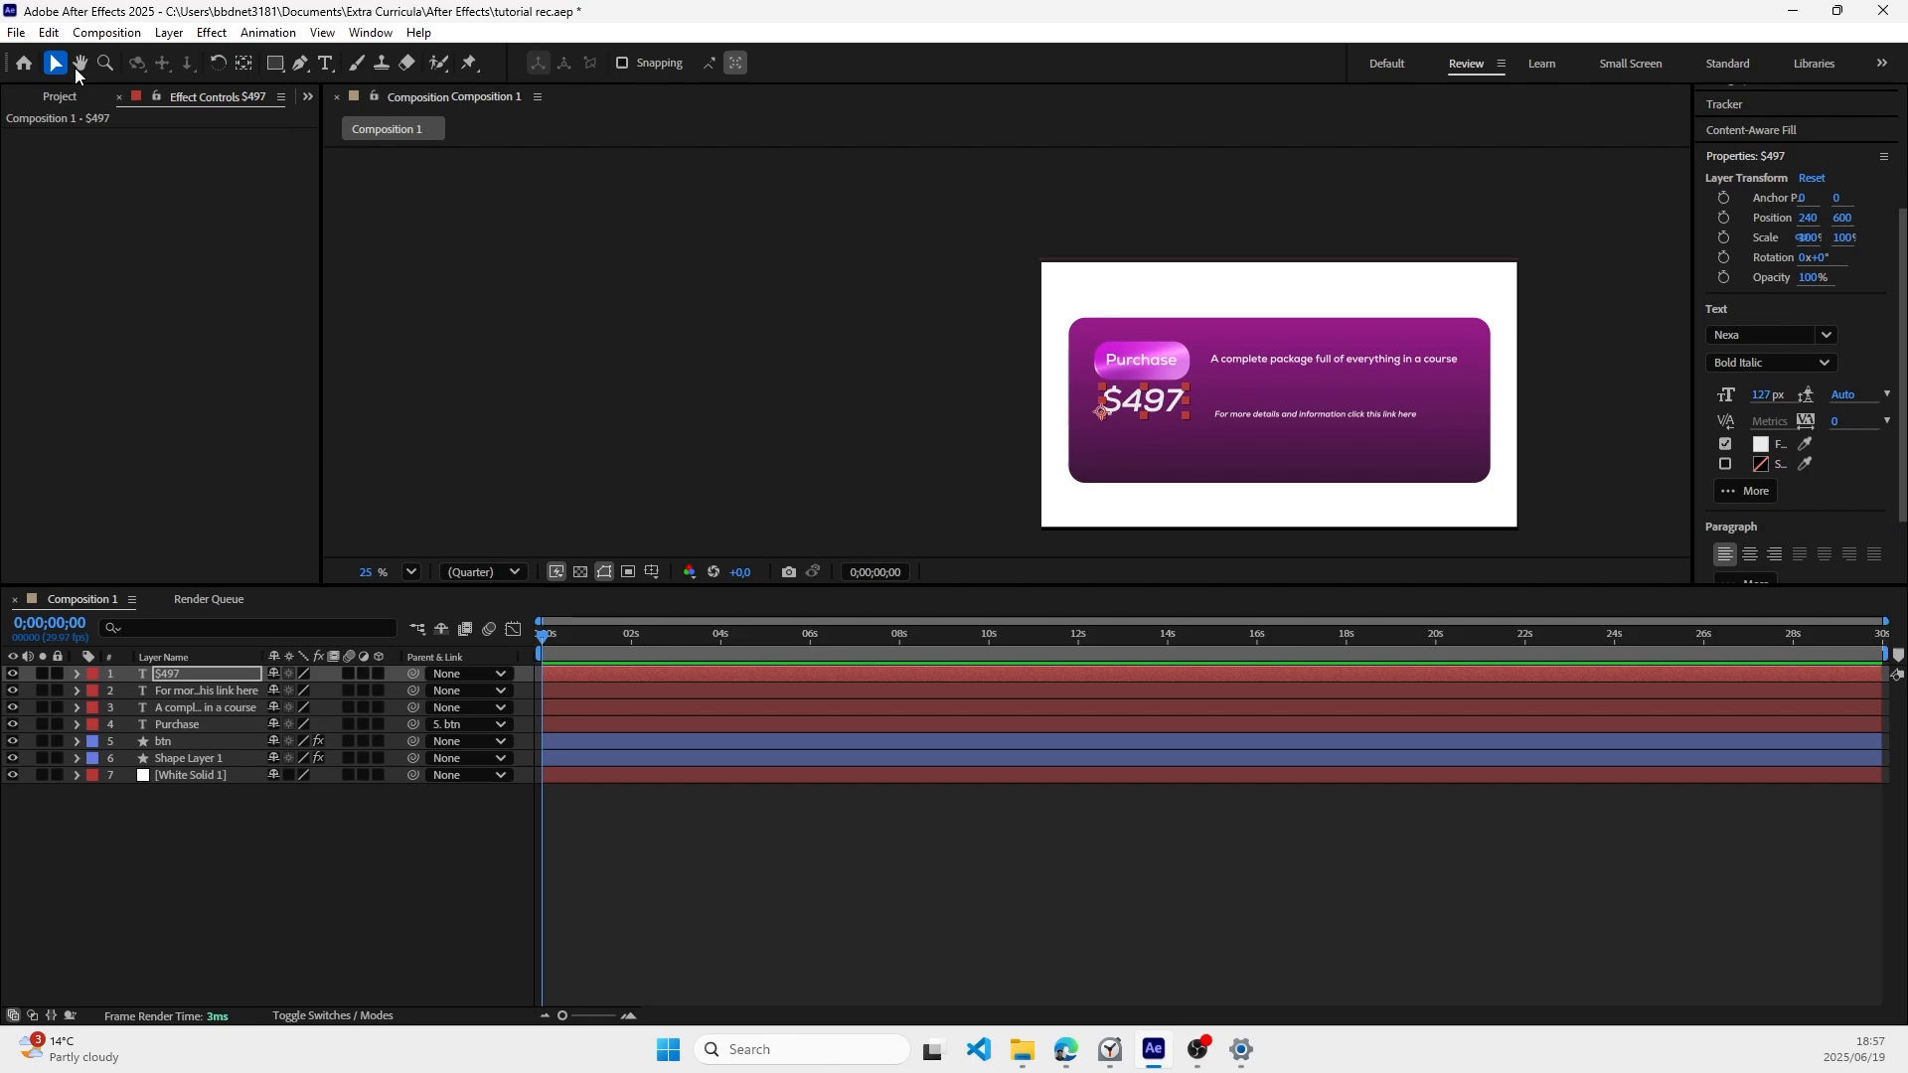
{"action": "left_click_drag", "start_coordinate": [1151, 410], "coordinate": [1153, 425]}
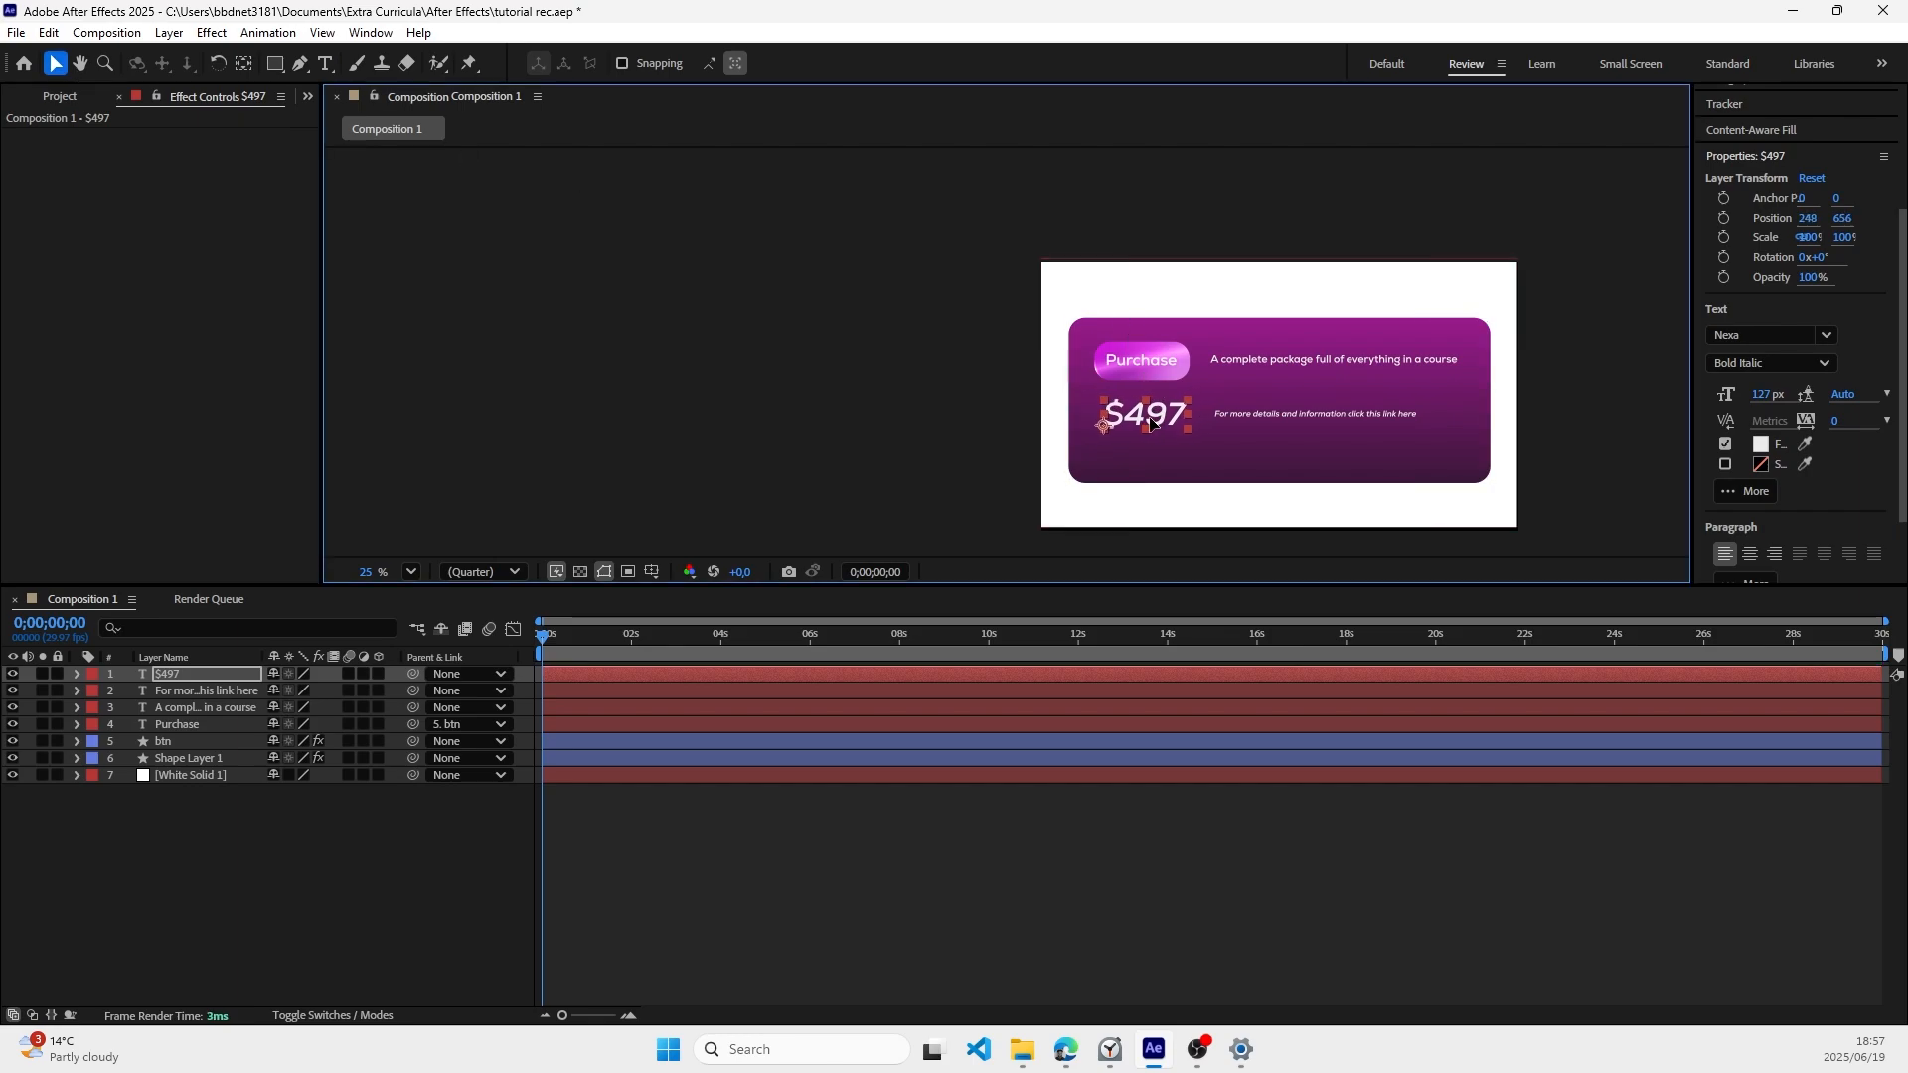
Step: Move the "For more details" text left to about 641, 624, beside the price, and reduce its font size slightly
{"action": "left_click", "coordinate": [1254, 415]}
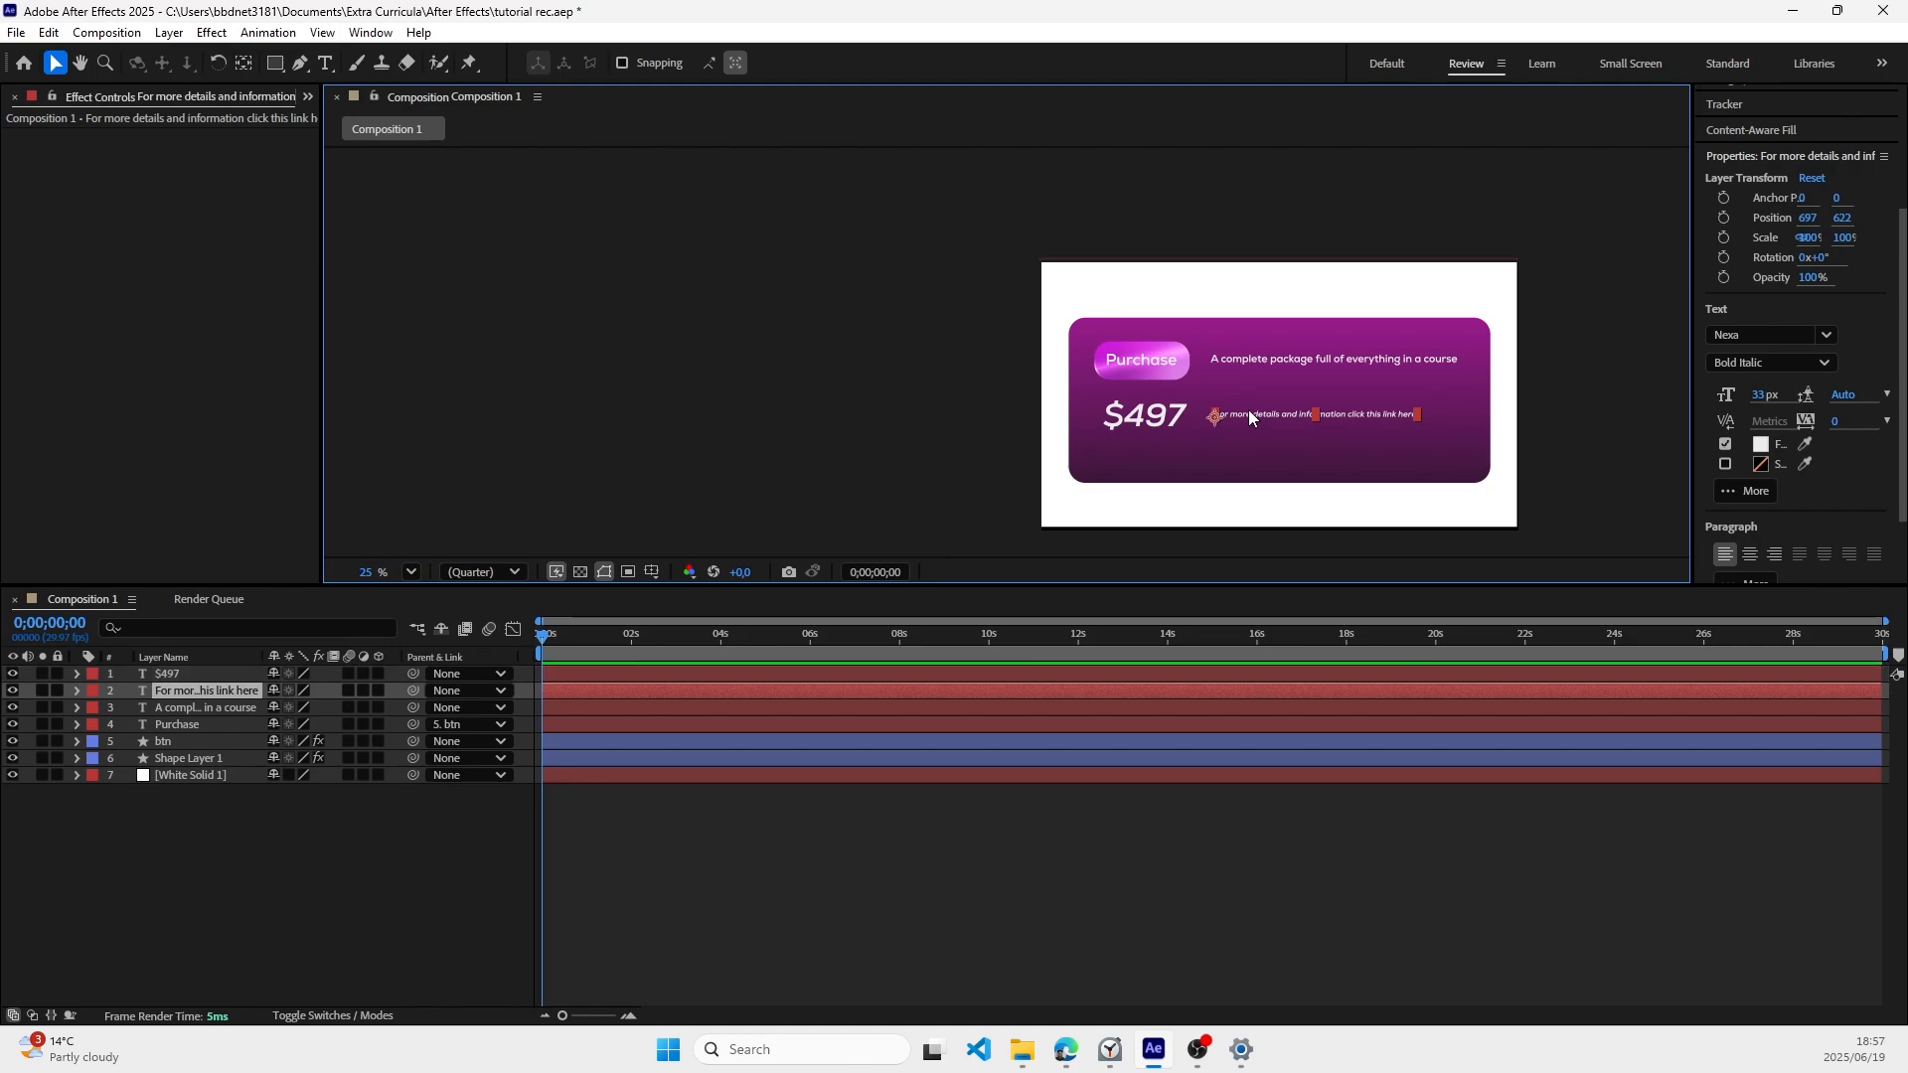
{"action": "left_click", "coordinate": [1275, 387]}
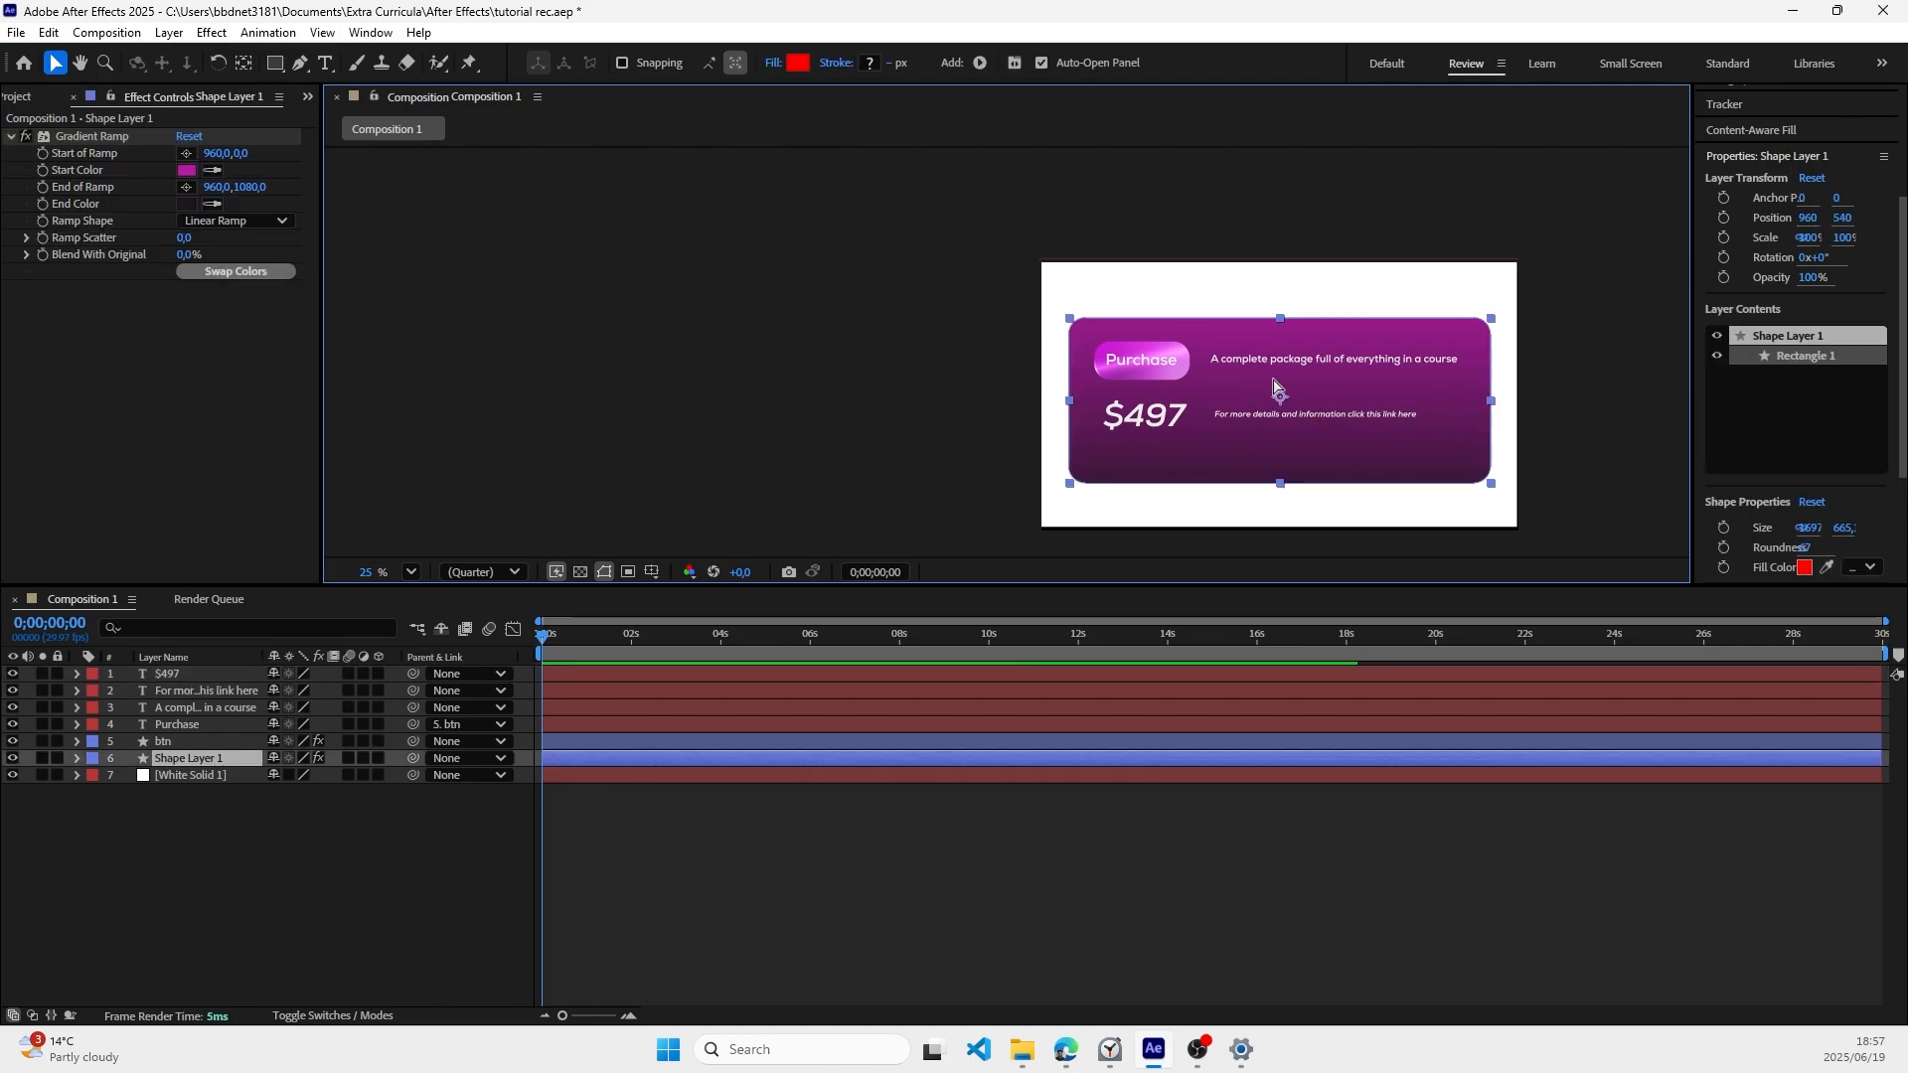
{"action": "scroll", "coordinate": [1275, 388], "scroll_direction": "up", "scroll_amount": 1}
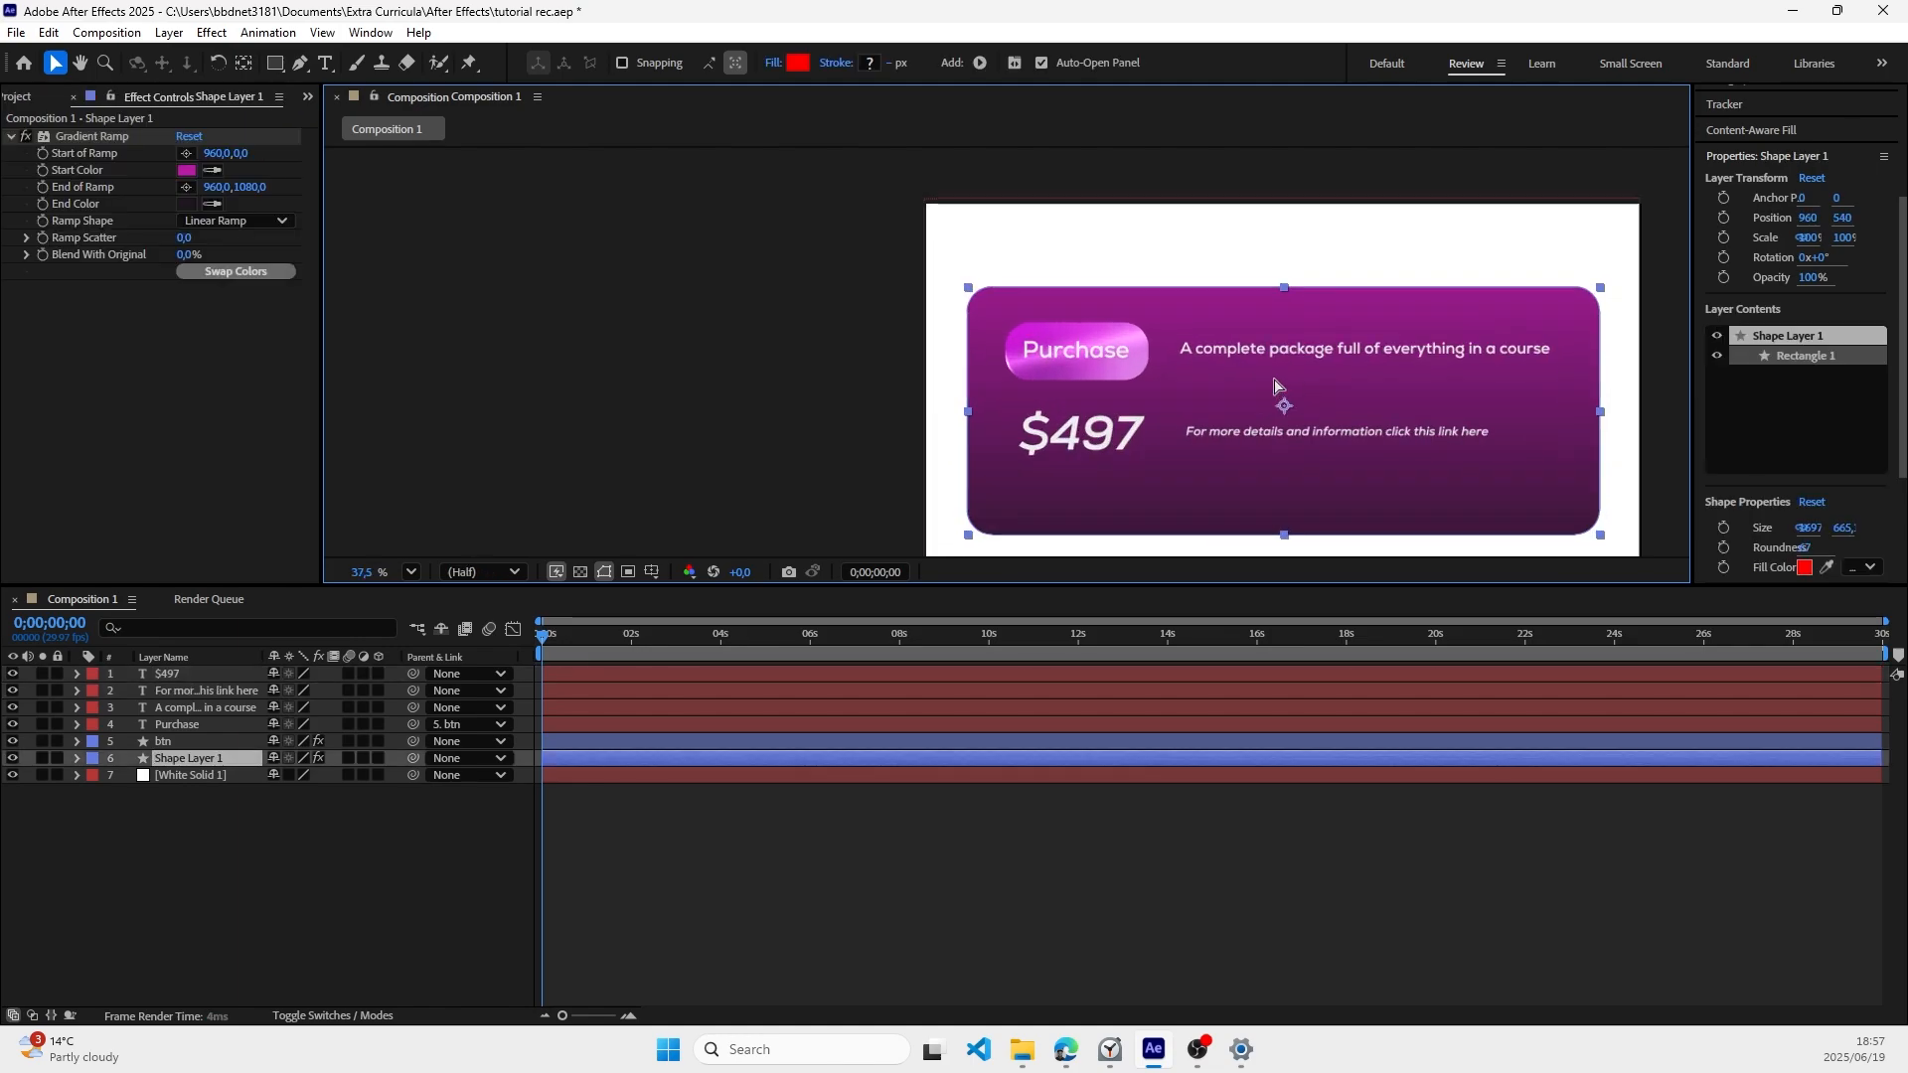
{"action": "left_click", "coordinate": [1260, 432]}
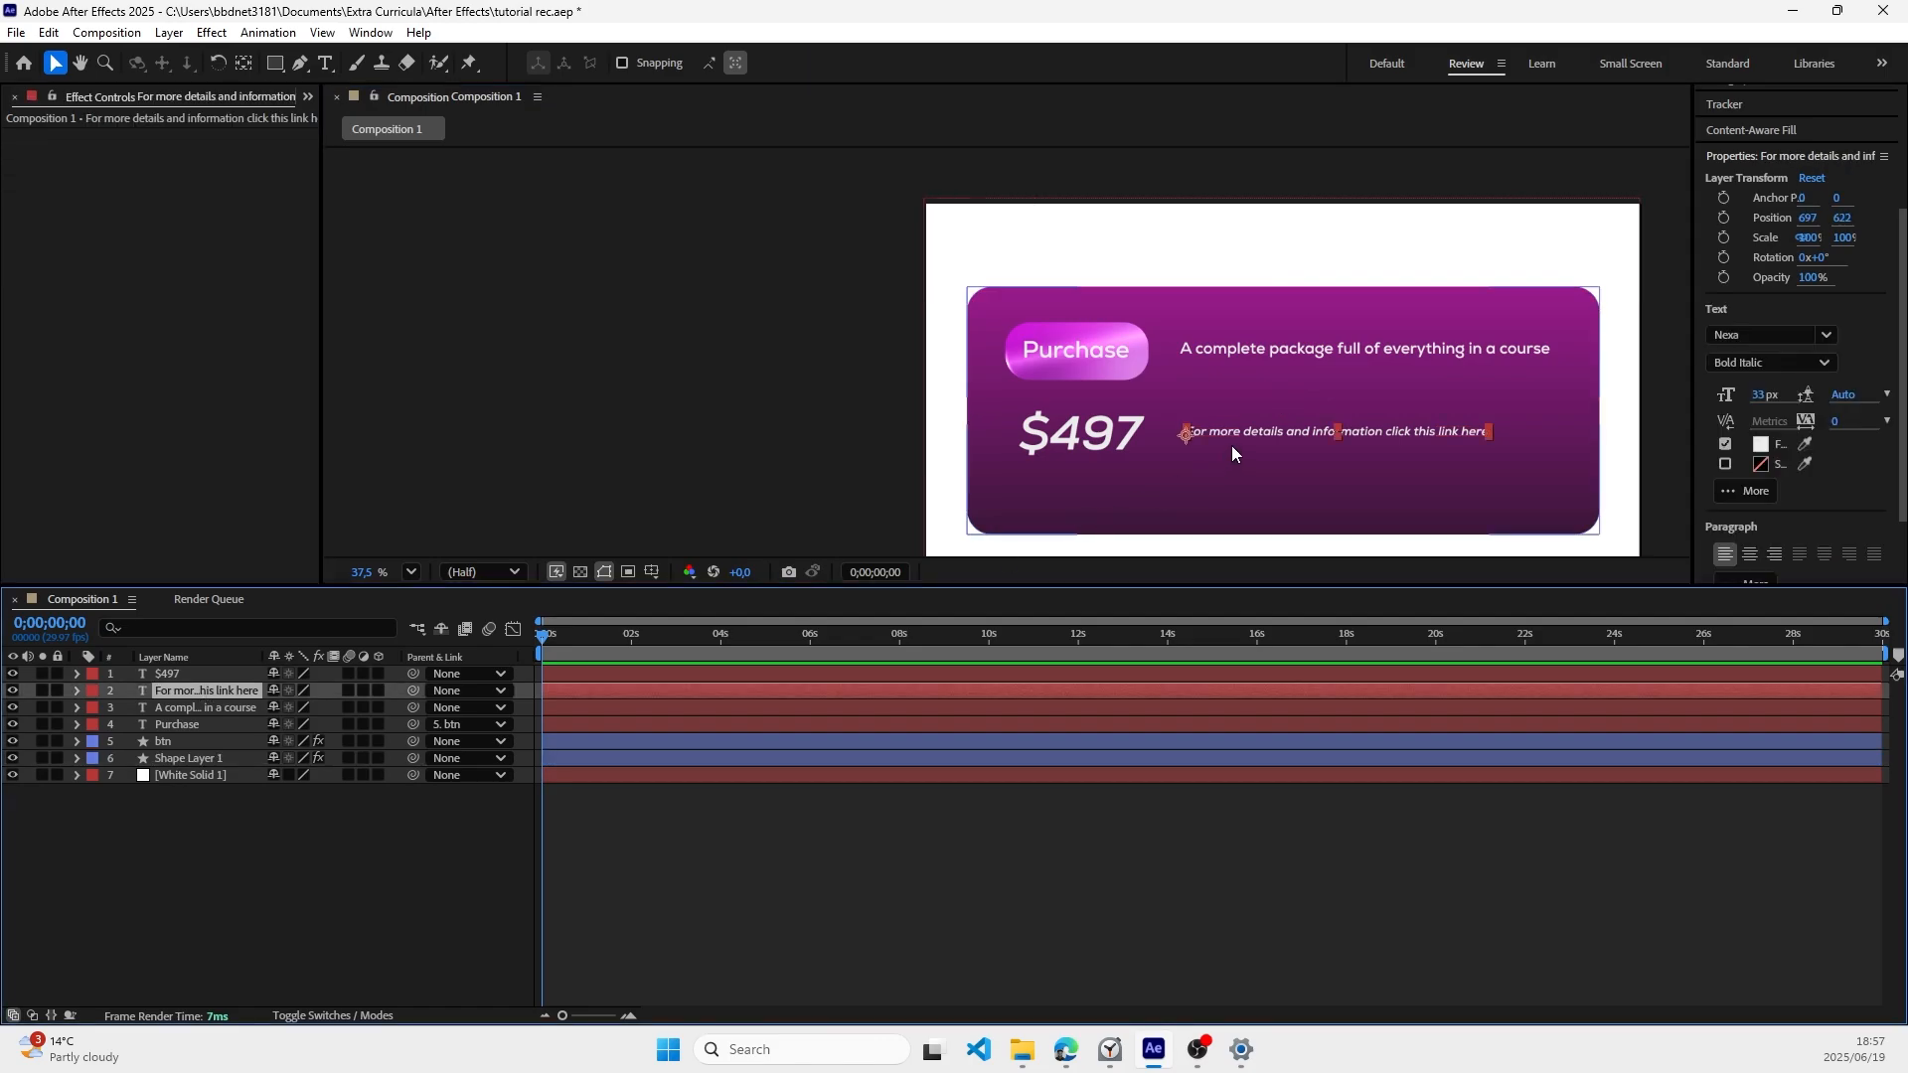
{"action": "left_click_drag", "start_coordinate": [1238, 432], "coordinate": [1219, 438]}
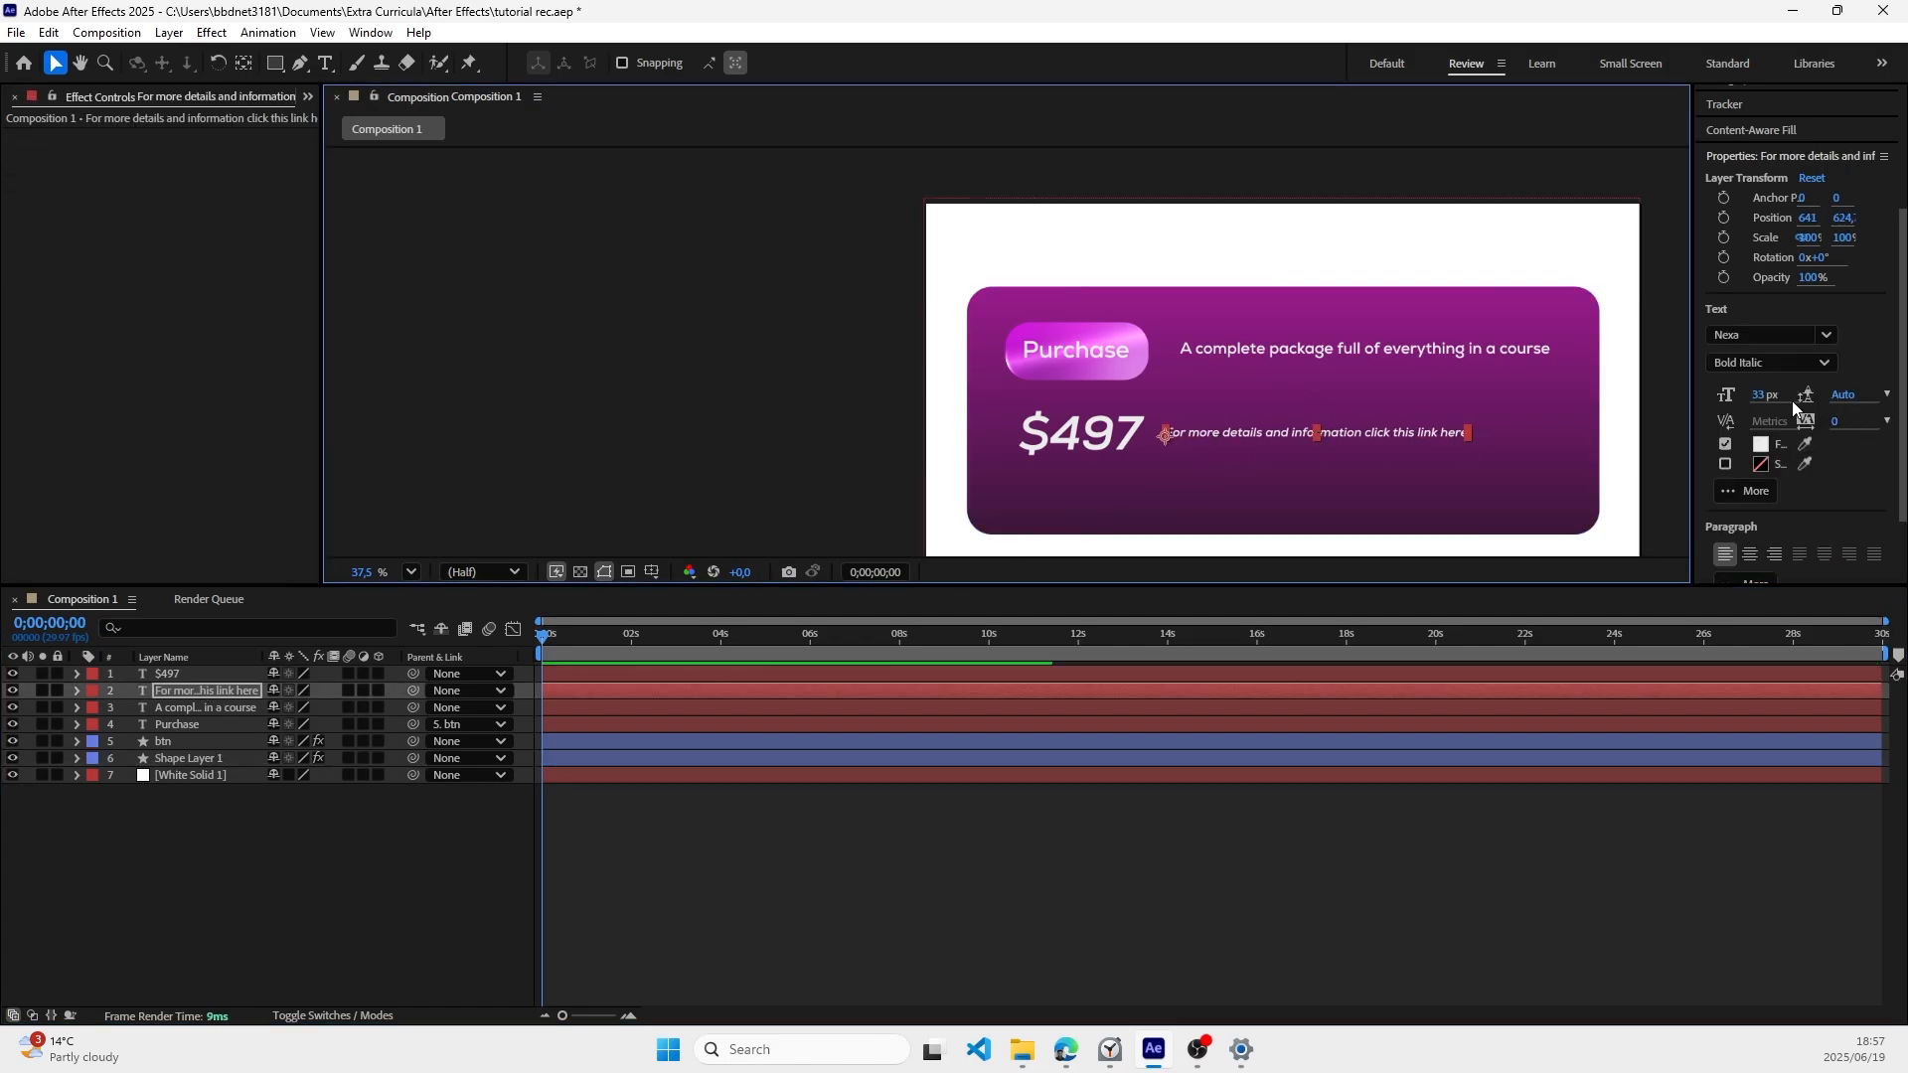
{"action": "left_click_drag", "start_coordinate": [1768, 401], "coordinate": [1767, 398]}
Step: Find the 4-Color Gradient effect and apply it to the "$497" text layer
{"action": "left_click", "coordinate": [1055, 437]}
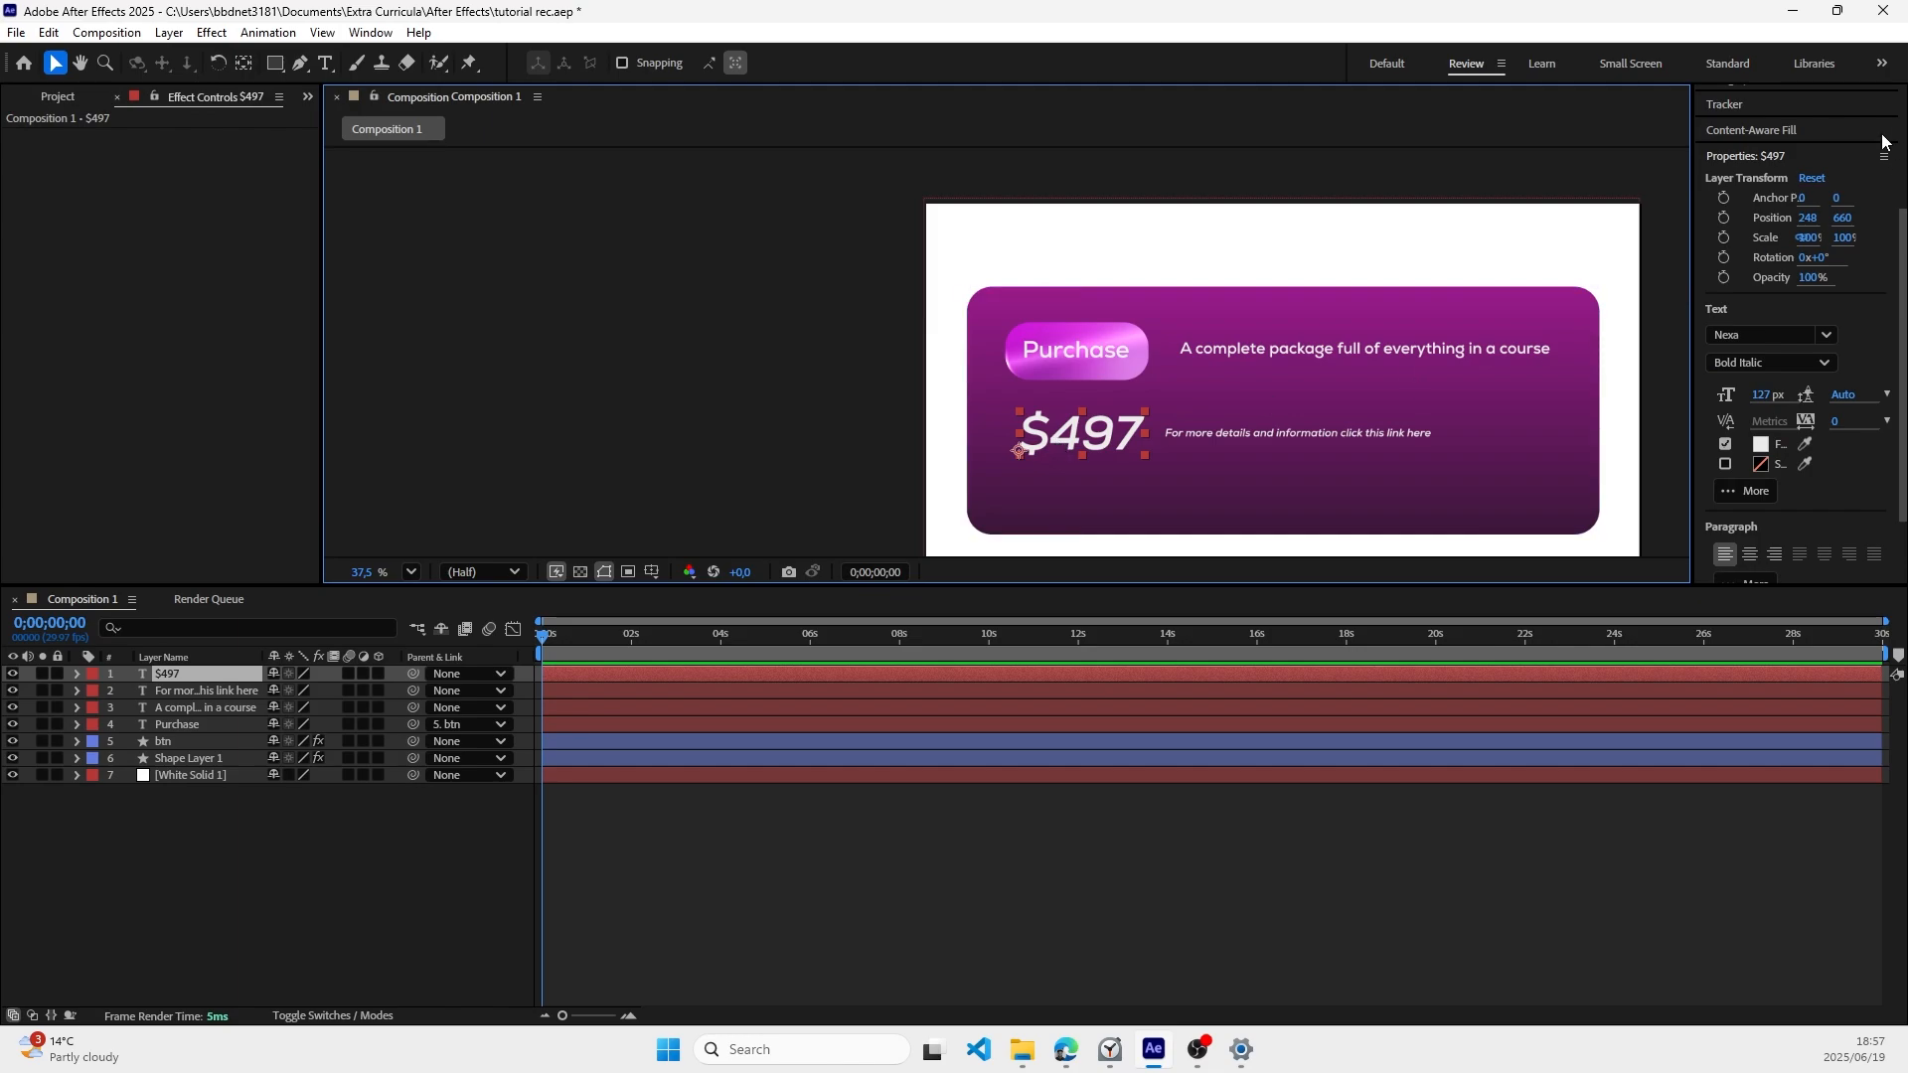
{"action": "scroll", "coordinate": [1801, 159], "scroll_direction": "up", "scroll_amount": 3}
{"action": "left_click", "coordinate": [1788, 177]}
{"action": "type", "text": "light s"}
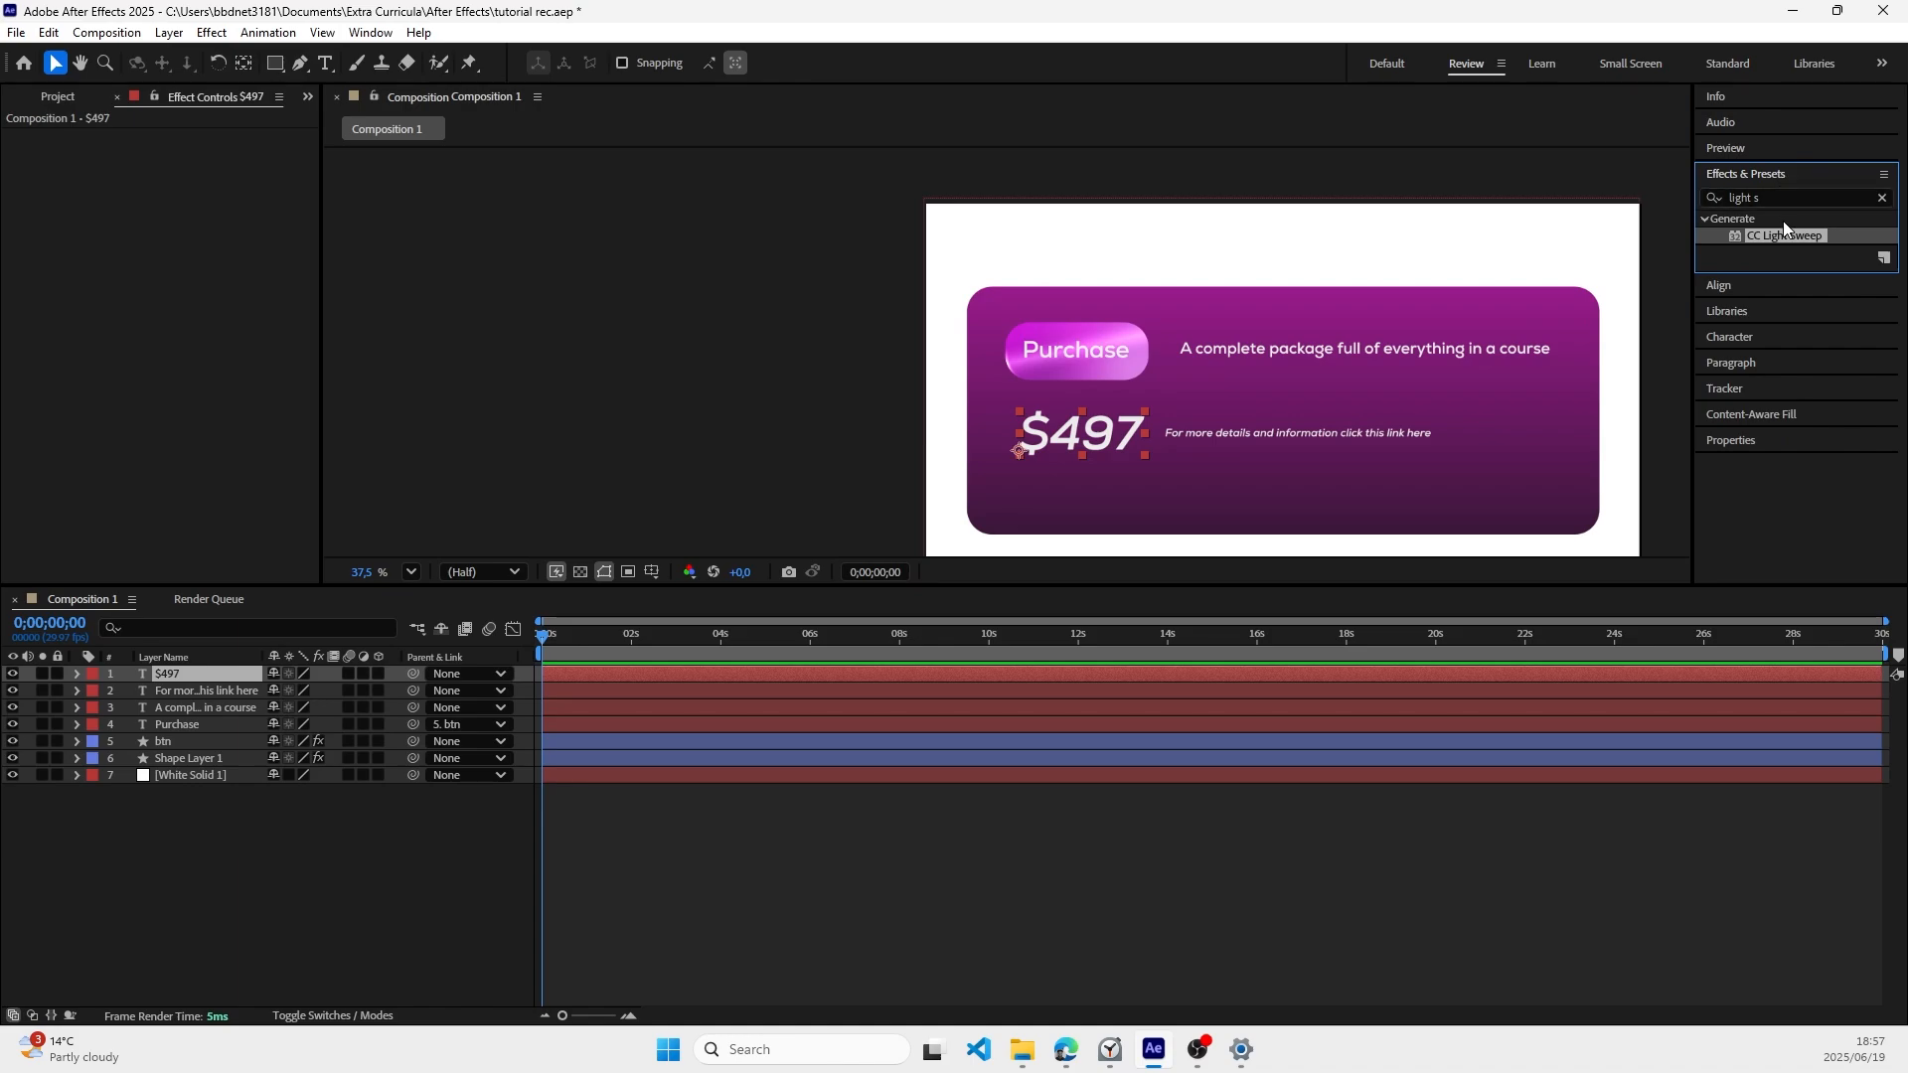
{"action": "left_click", "coordinate": [1774, 198]}
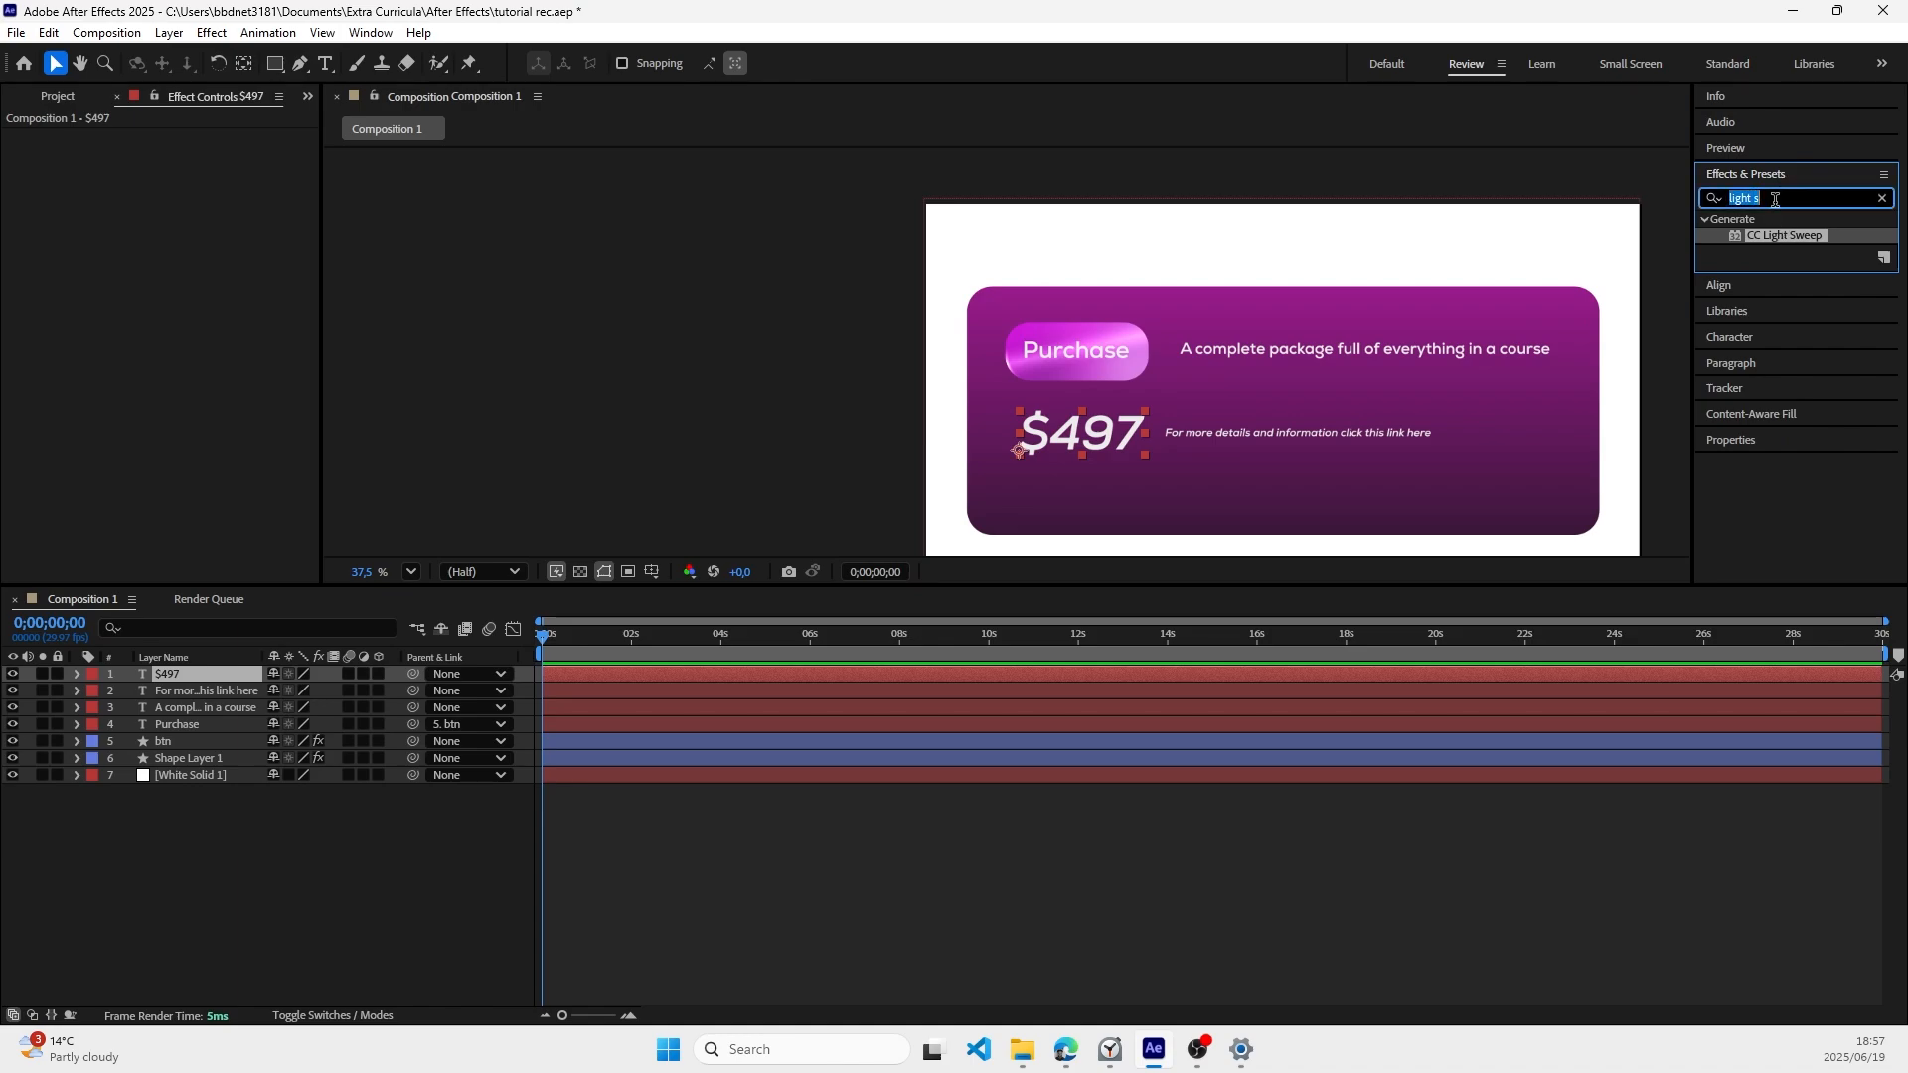
{"action": "key", "text": "BackSpace"}
{"action": "type", "text": "gradient"}
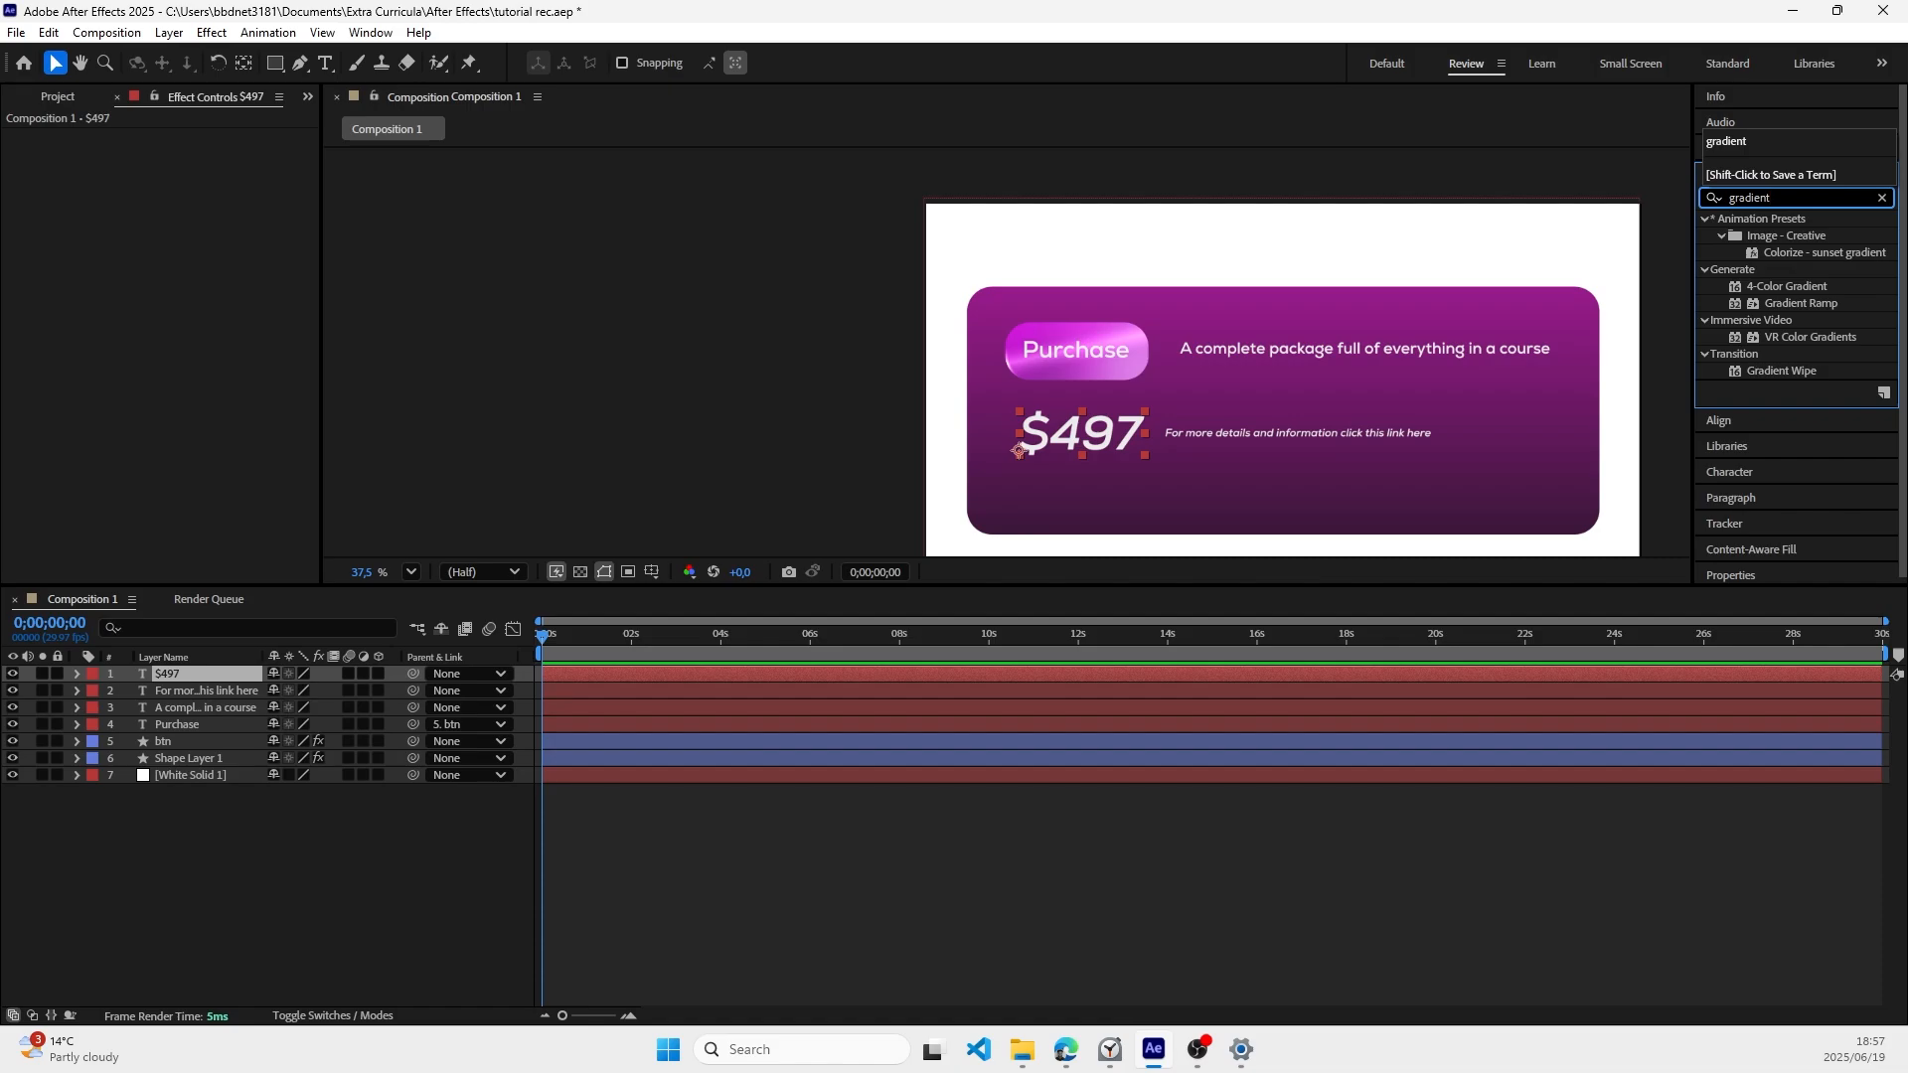
{"action": "left_click", "coordinate": [1803, 286]}
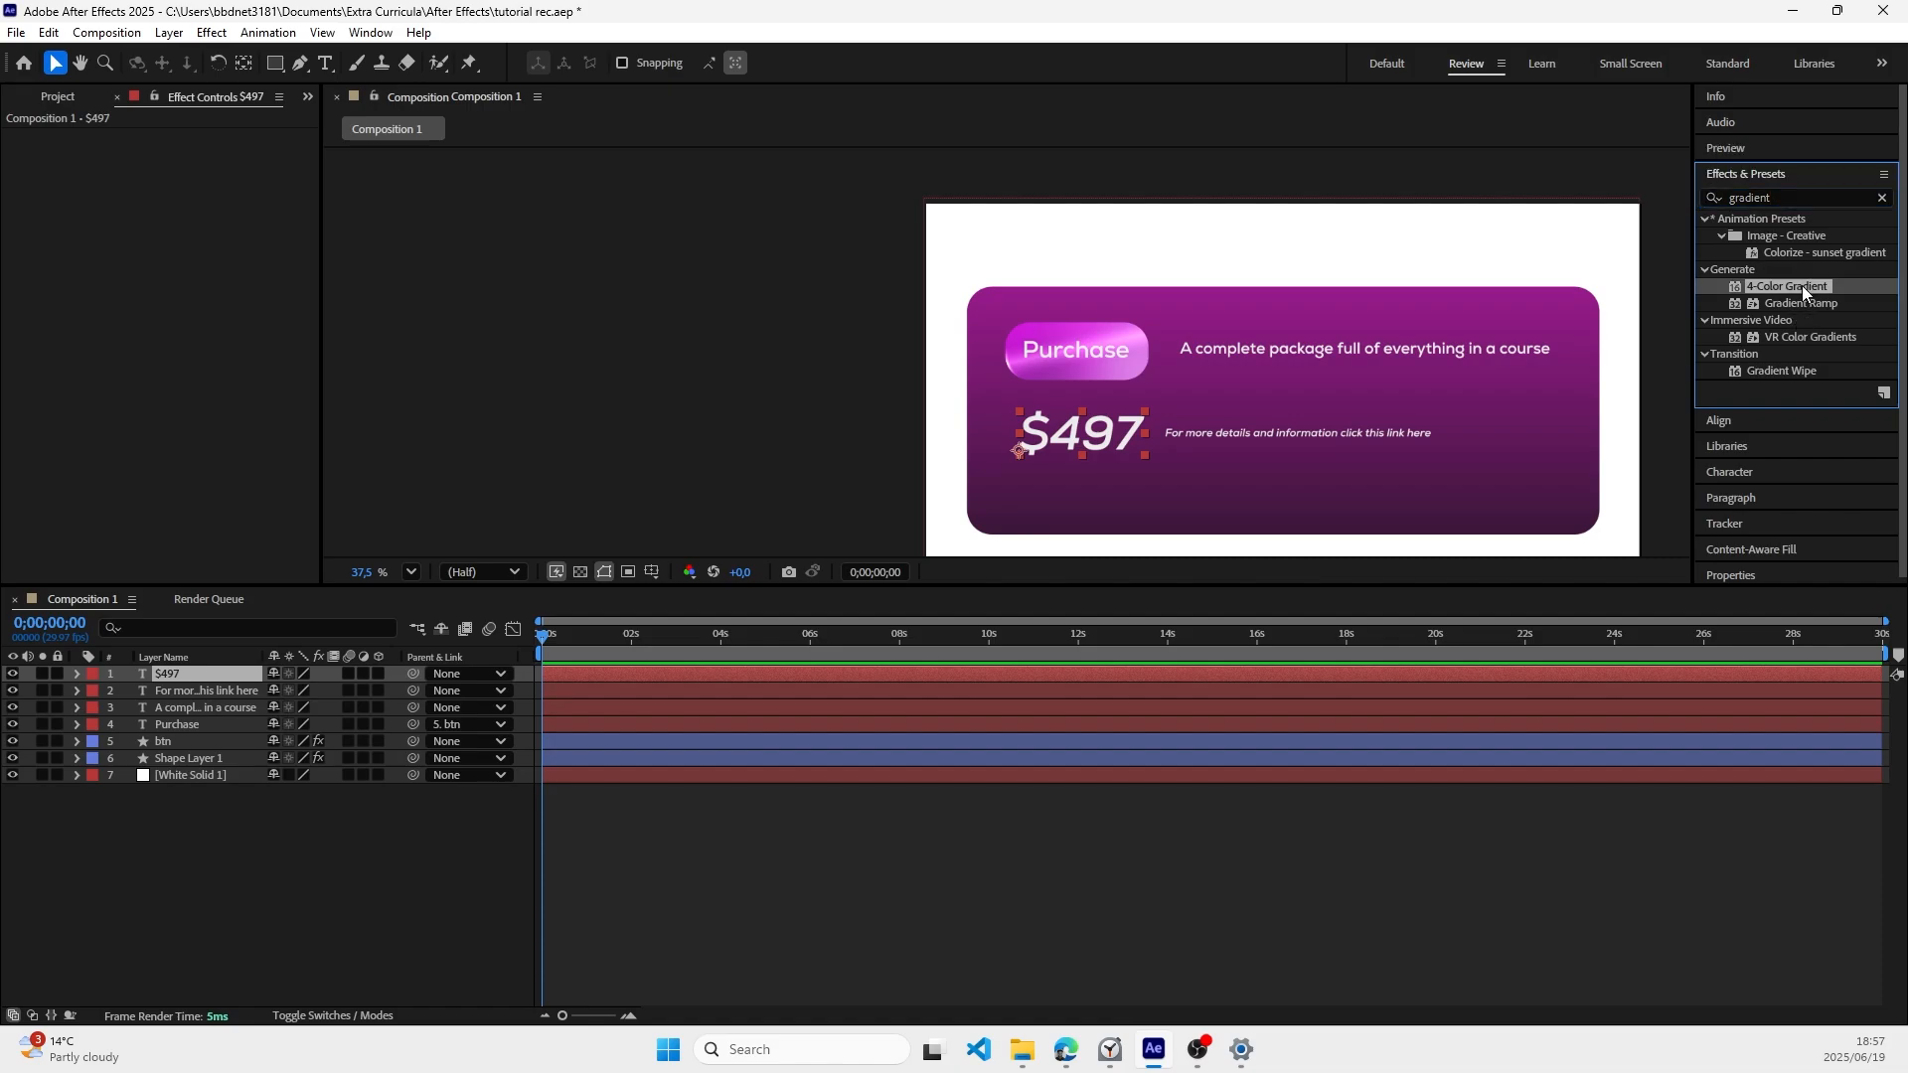
{"action": "left_click_drag", "start_coordinate": [1803, 287], "coordinate": [182, 676]}
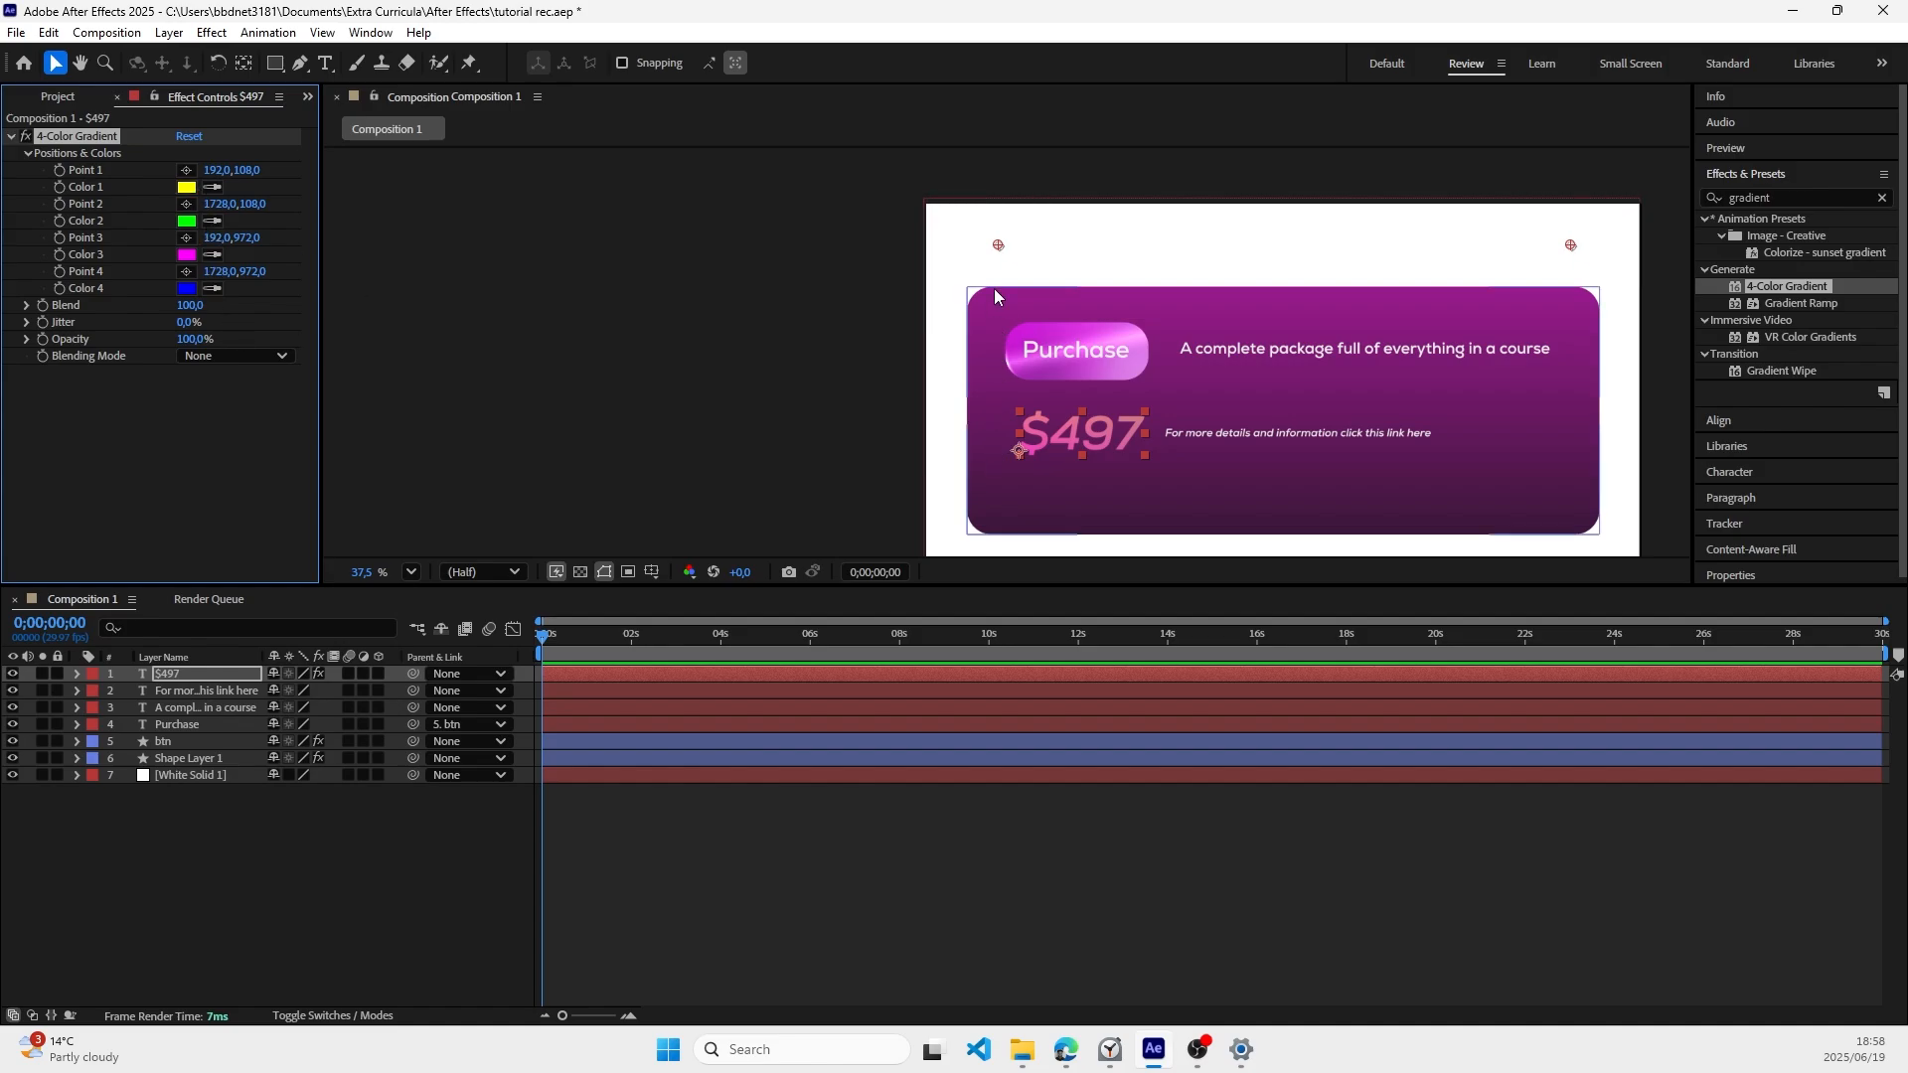
Step: Set the price gradient's Color 1 to magenta E819EA and Color 2 to purple 8A1AD1
{"action": "left_click", "coordinate": [187, 189]}
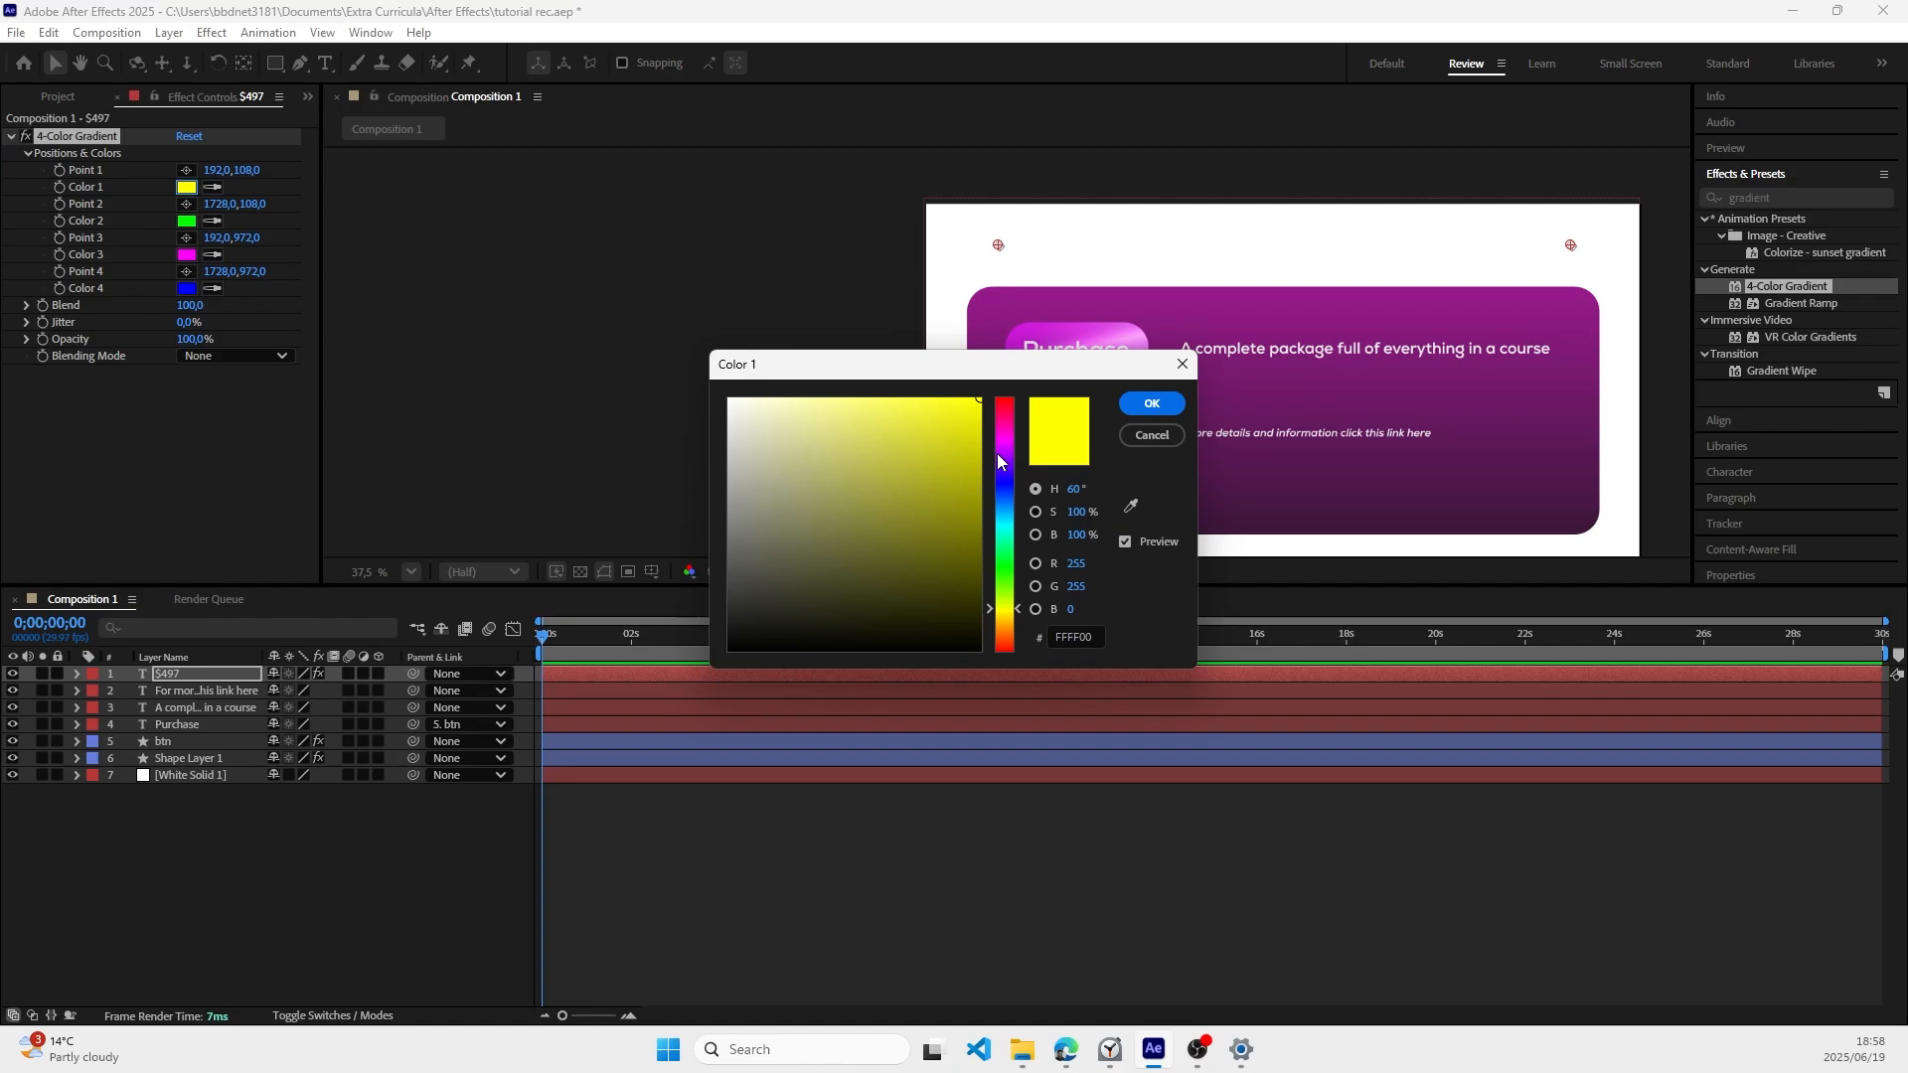
{"action": "mouse_move", "coordinate": [1000, 462]}
{"action": "left_mouse_down"}
{"action": "mouse_move", "coordinate": [1004, 441]}
{"action": "mouse_move", "coordinate": [928, 433]}
{"action": "mouse_move", "coordinate": [954, 418]}
{"action": "left_mouse_up"}
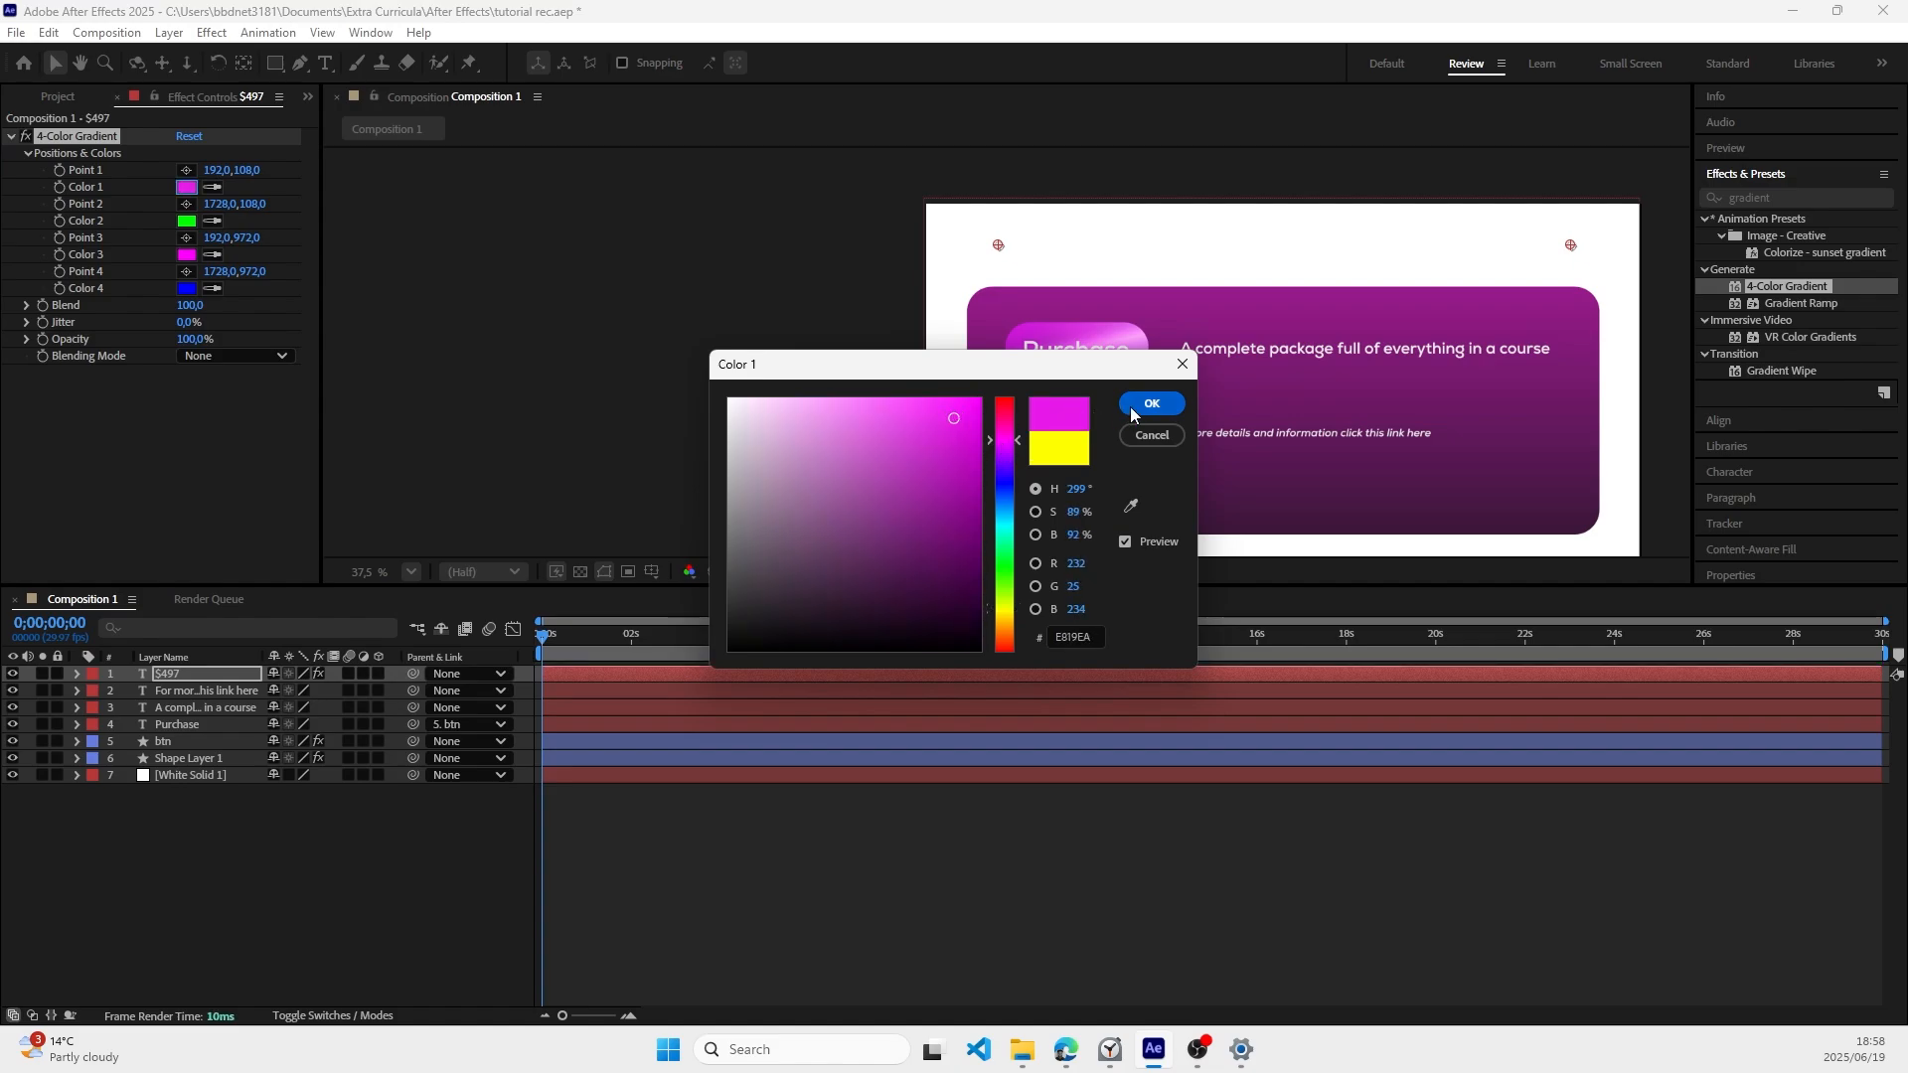
{"action": "left_click", "coordinate": [1150, 404]}
{"action": "left_click", "coordinate": [187, 221]}
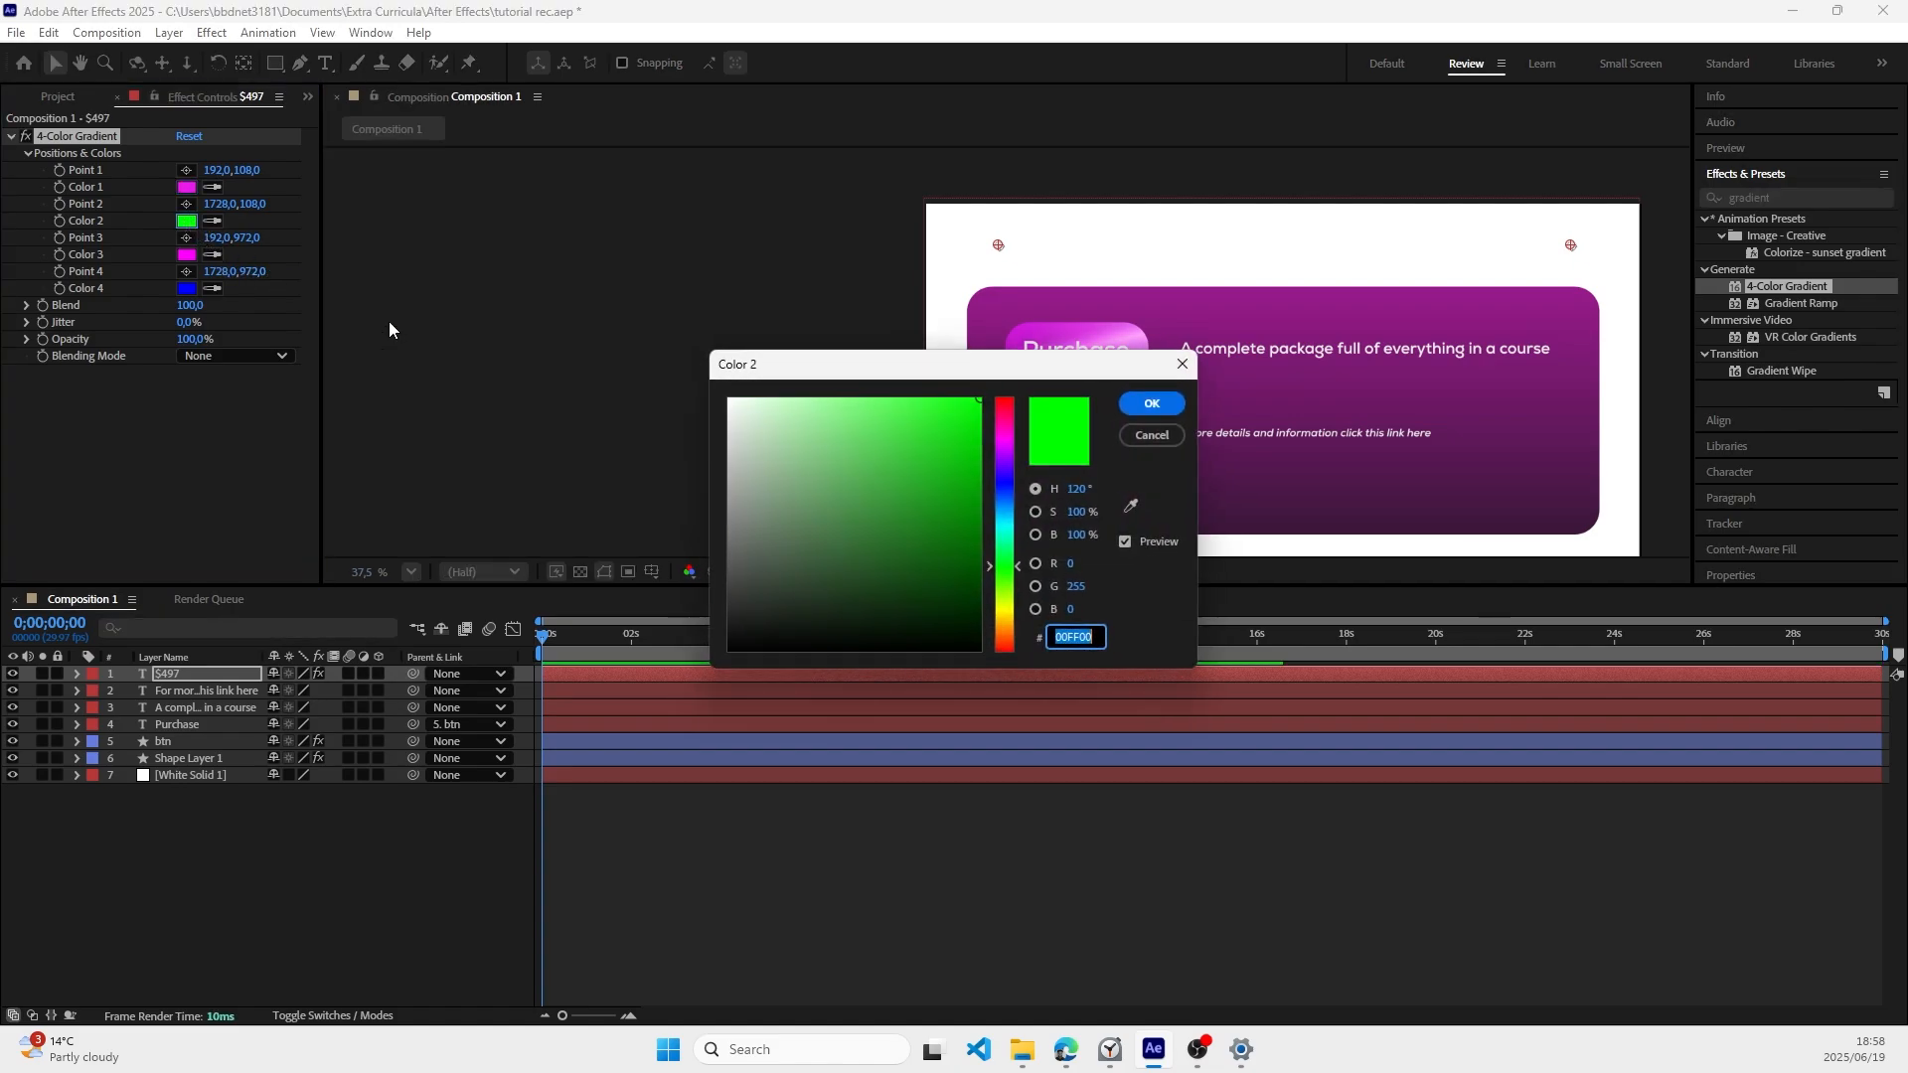
{"action": "left_click", "coordinate": [1006, 456]}
{"action": "left_click", "coordinate": [950, 437]}
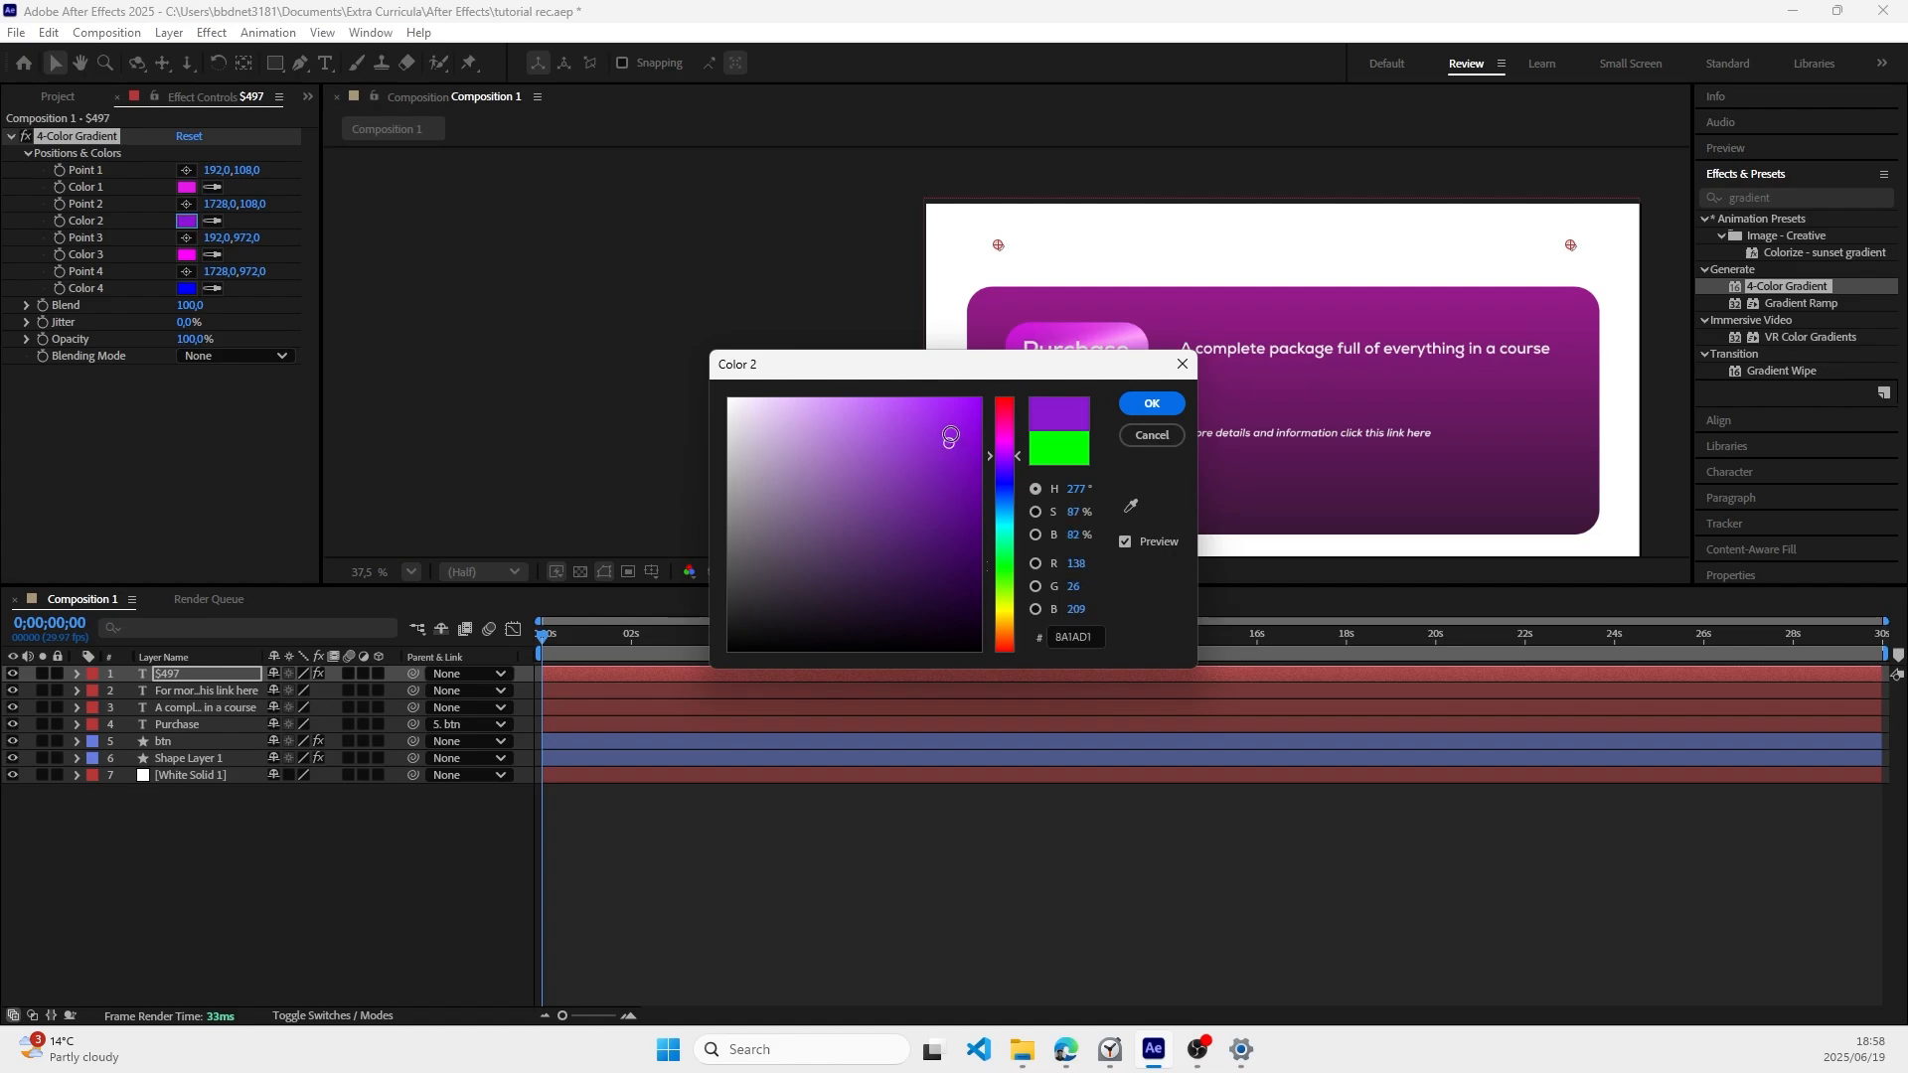
{"action": "left_click", "coordinate": [1152, 405]}
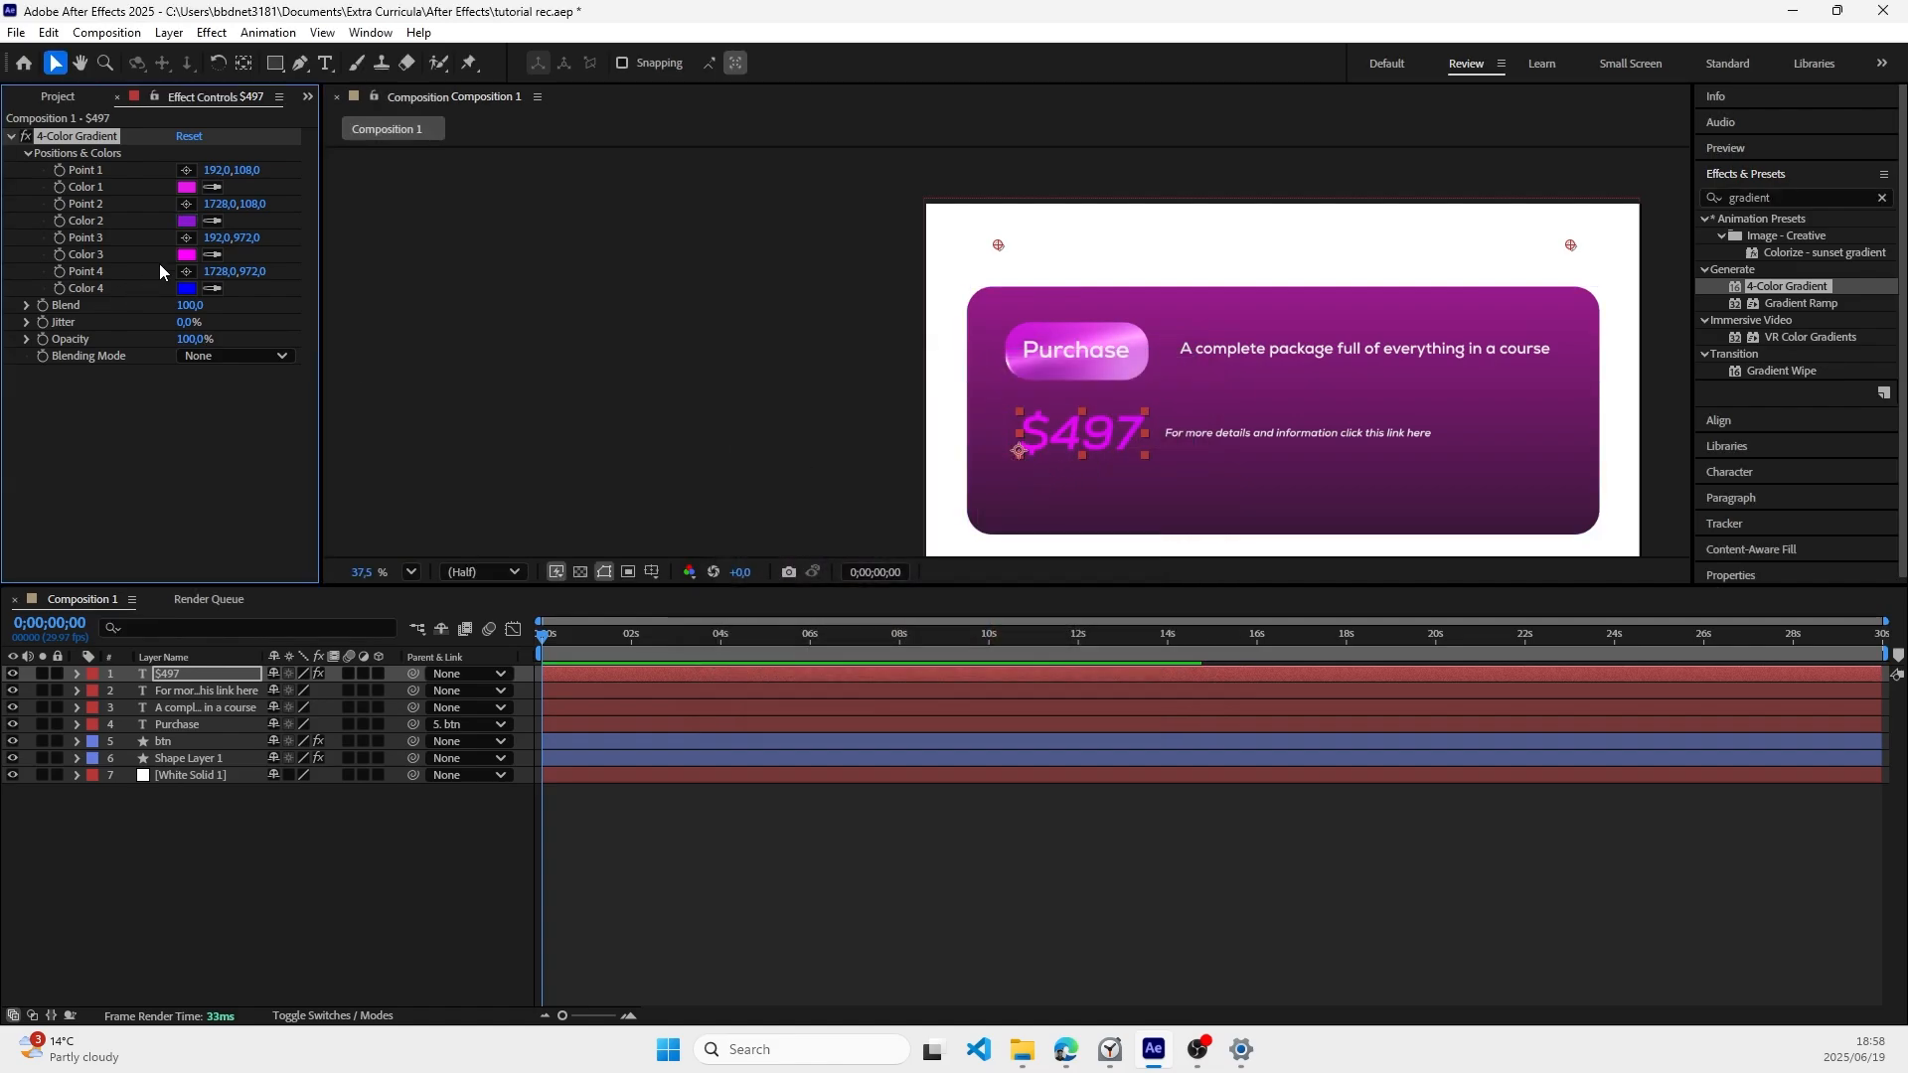
Step: Keep the gradient's Color 3 as magenta FF00FF and set Color 4 to a softer pink
{"action": "left_click", "coordinate": [194, 256]}
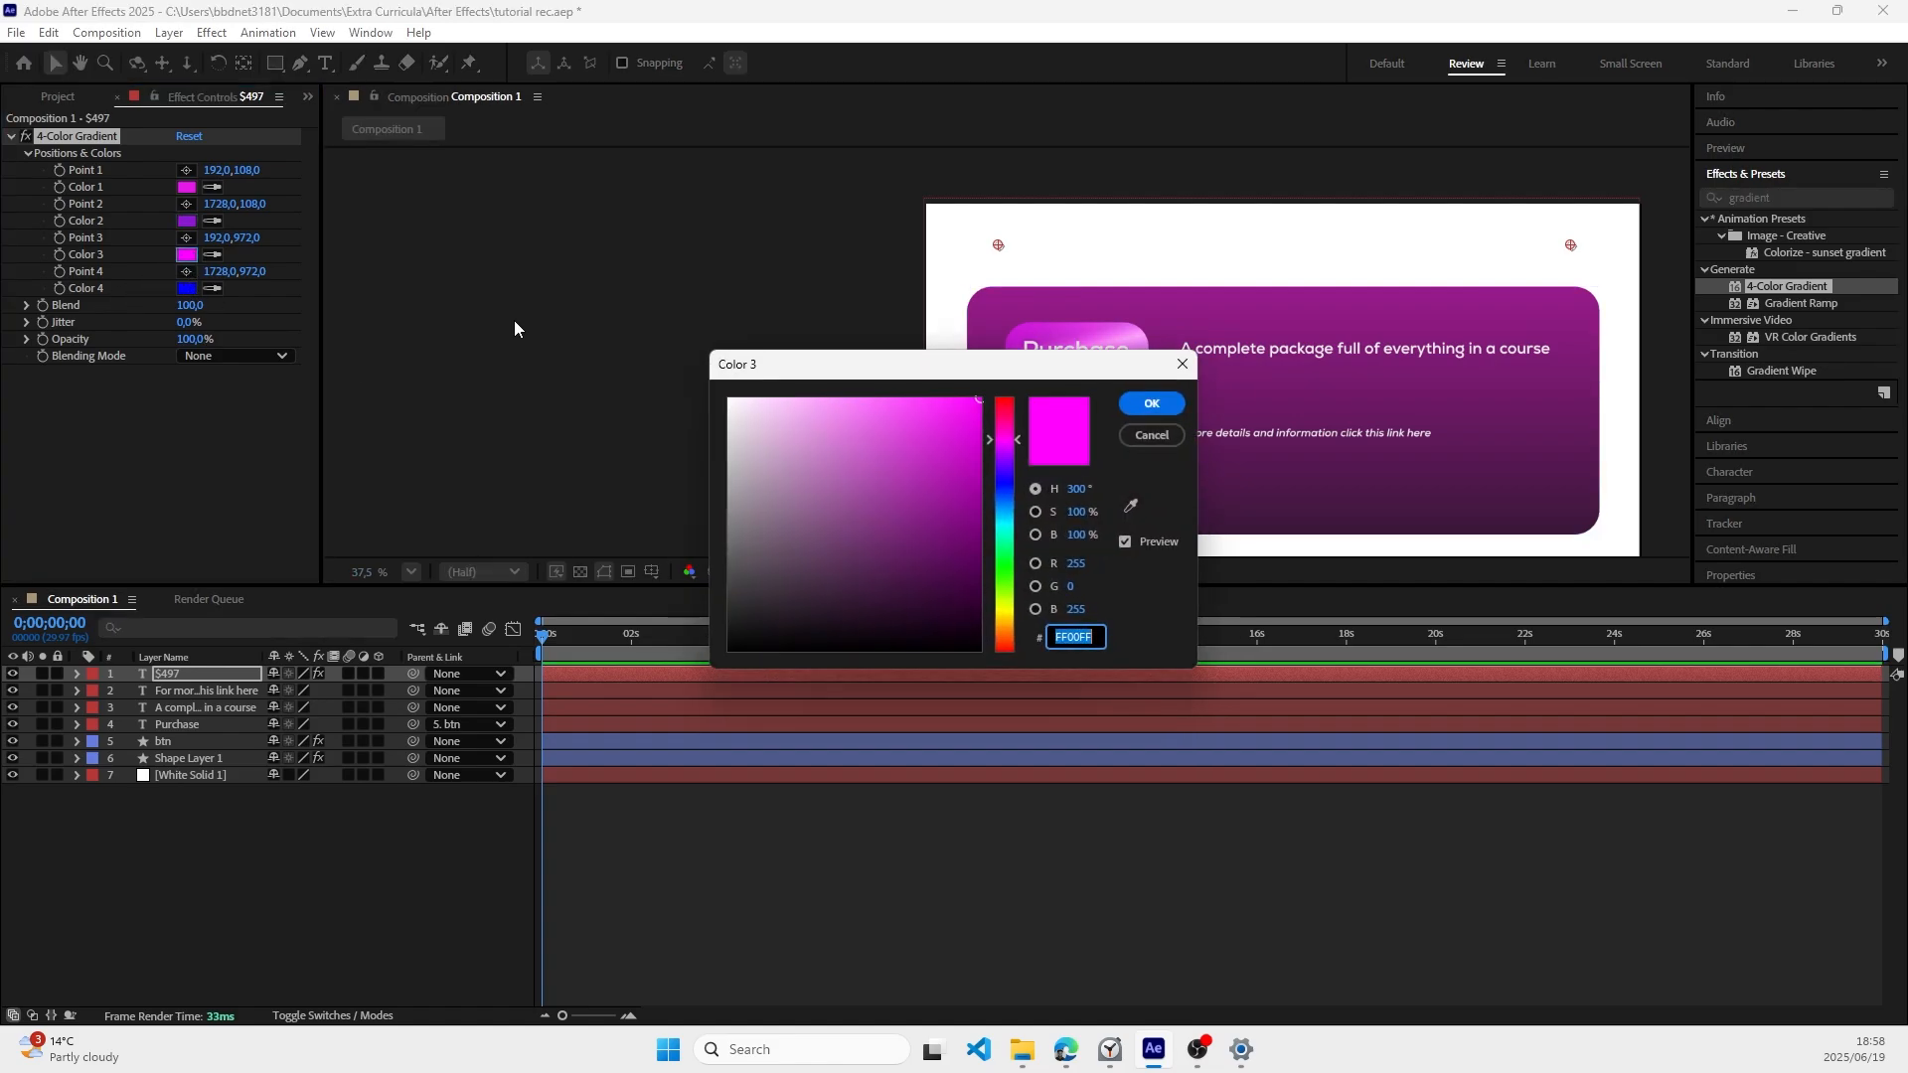
{"action": "left_click", "coordinate": [186, 289]}
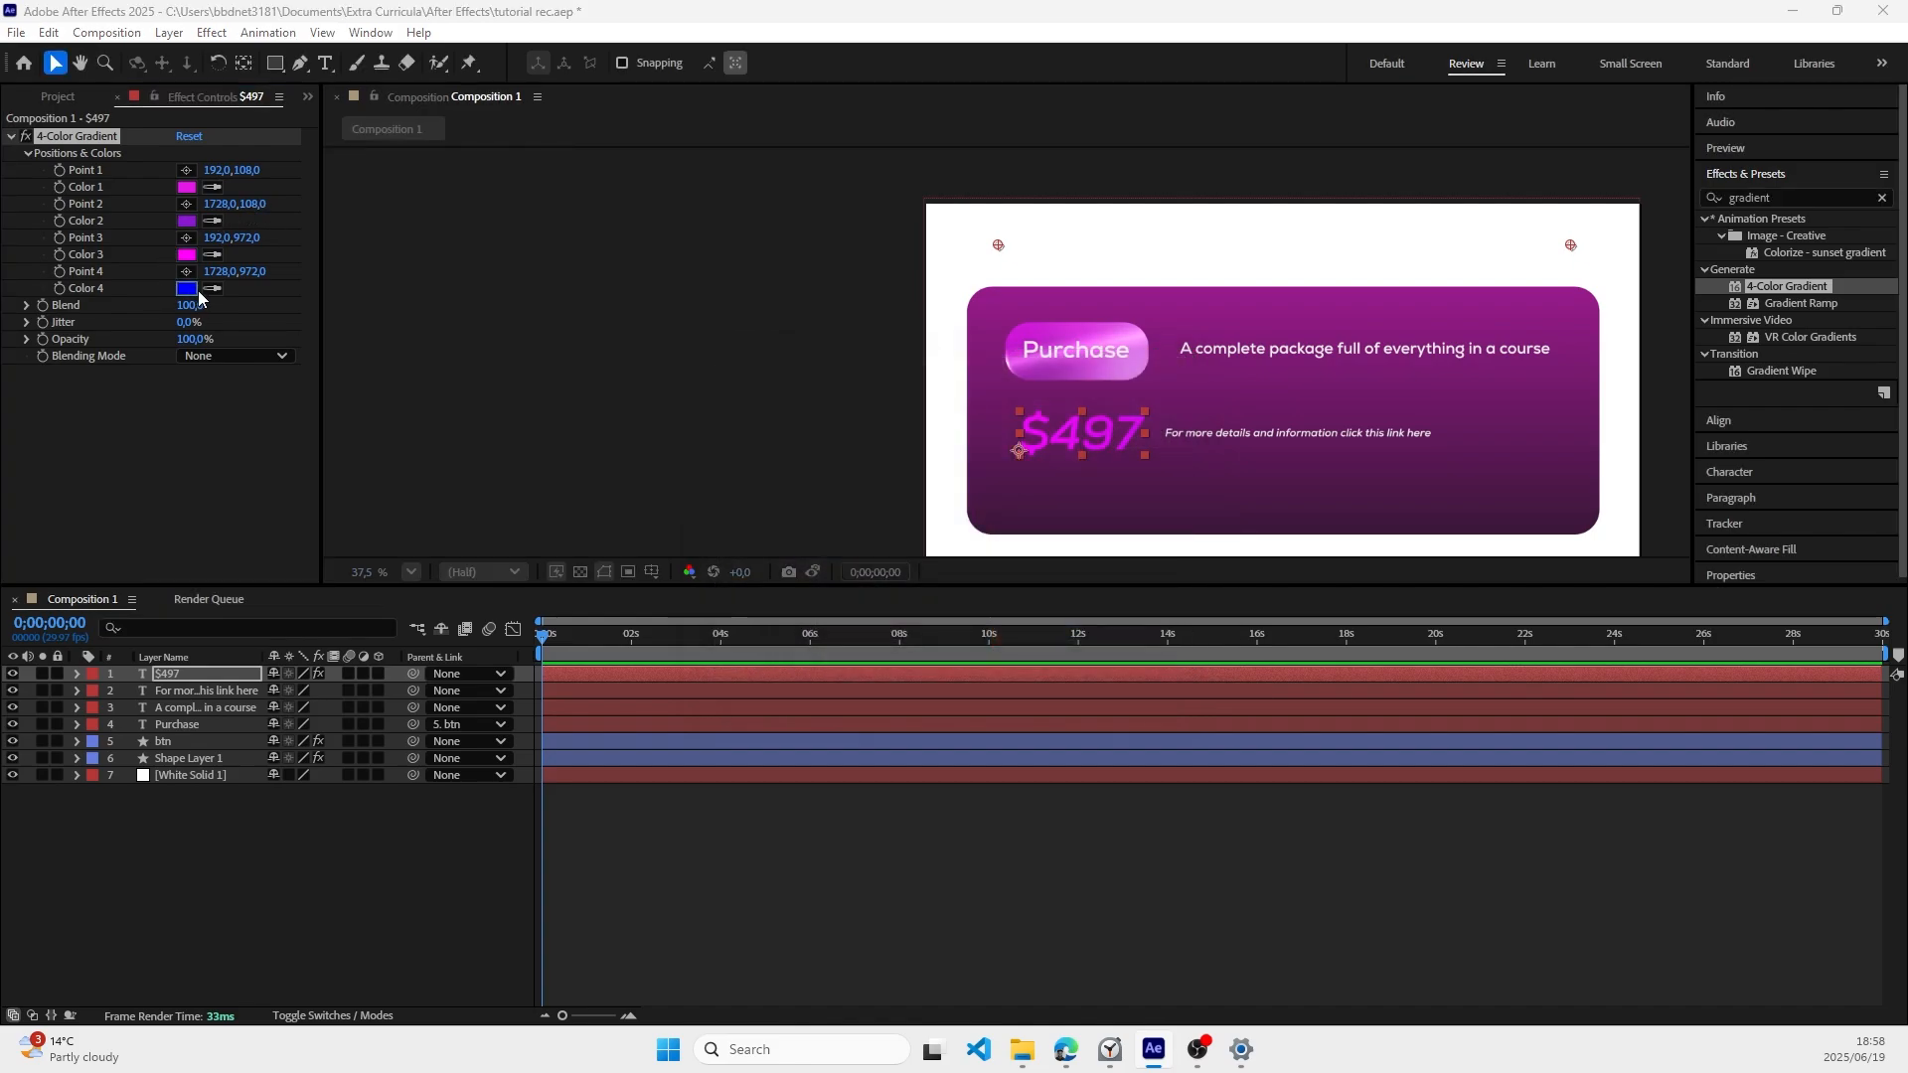
{"action": "left_click", "coordinate": [1017, 443]}
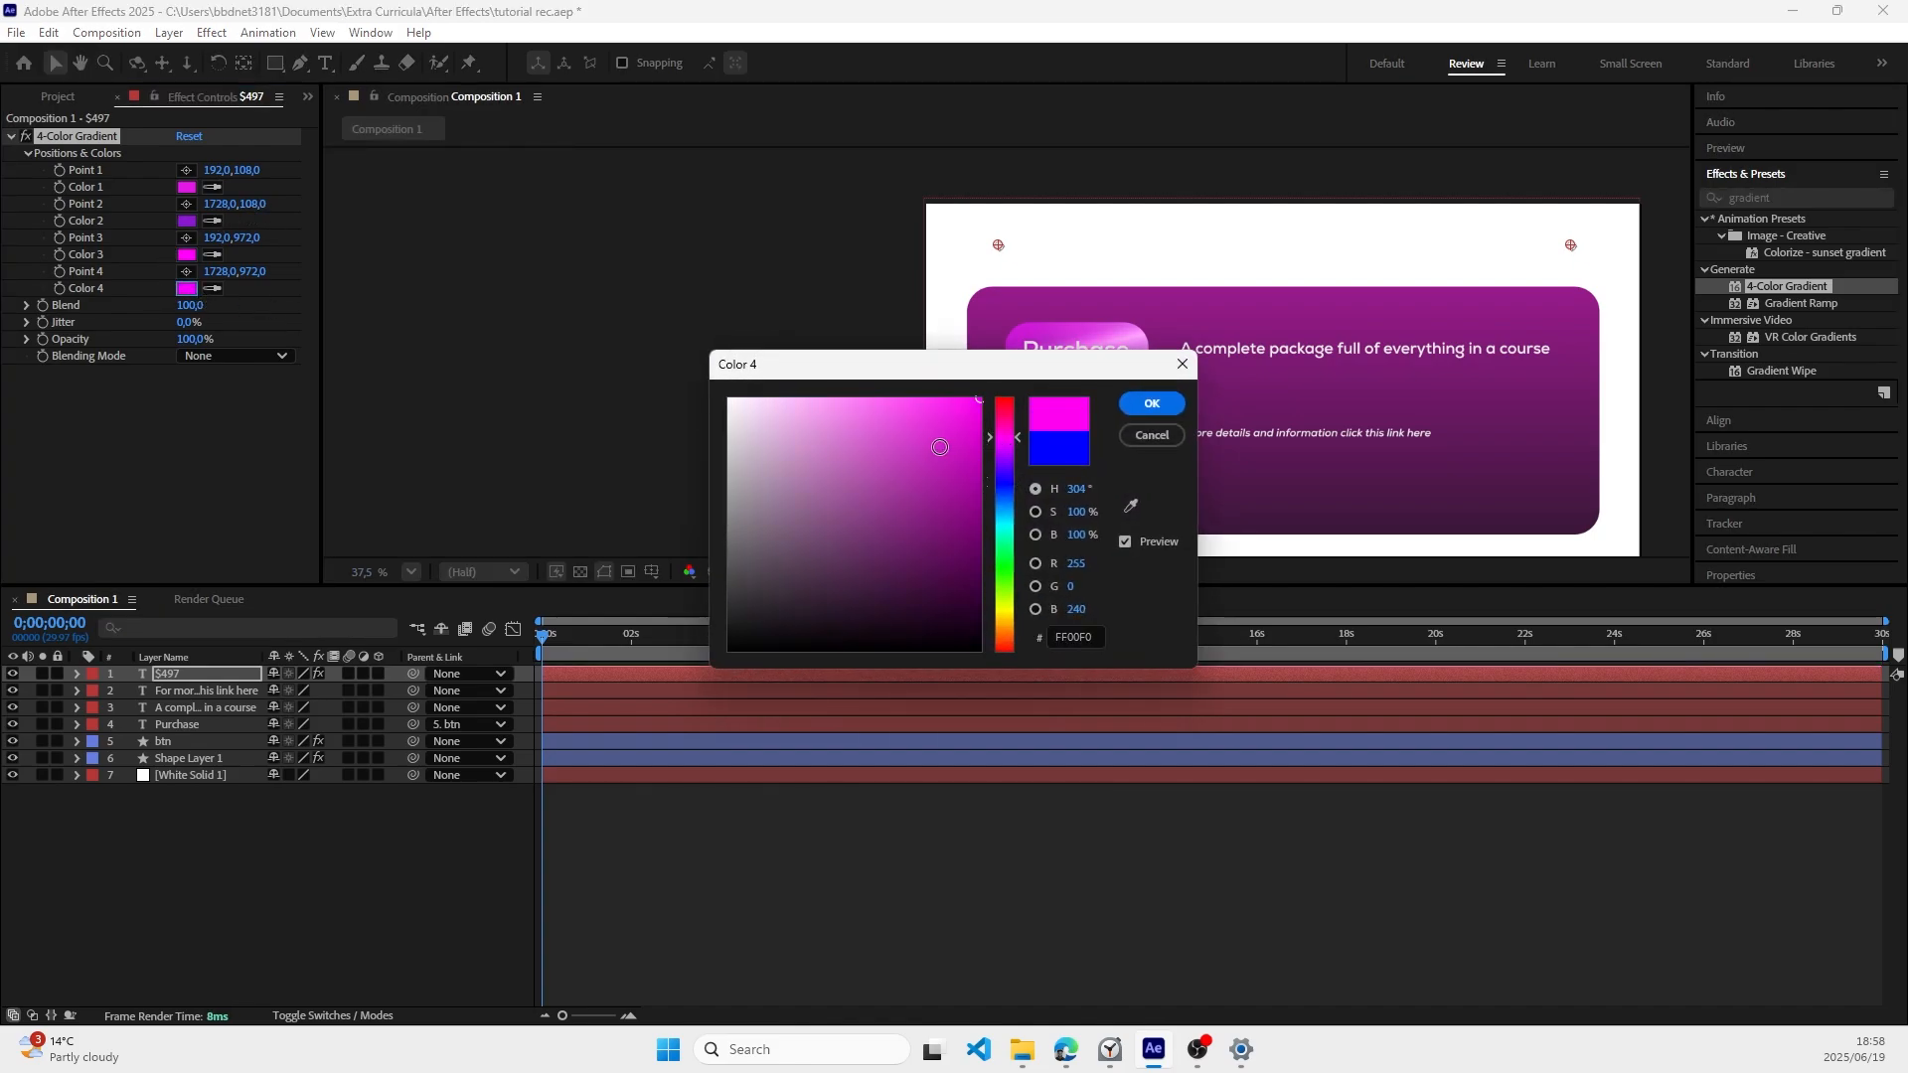
{"action": "left_click", "coordinate": [889, 419]}
{"action": "left_click", "coordinate": [1154, 404]}
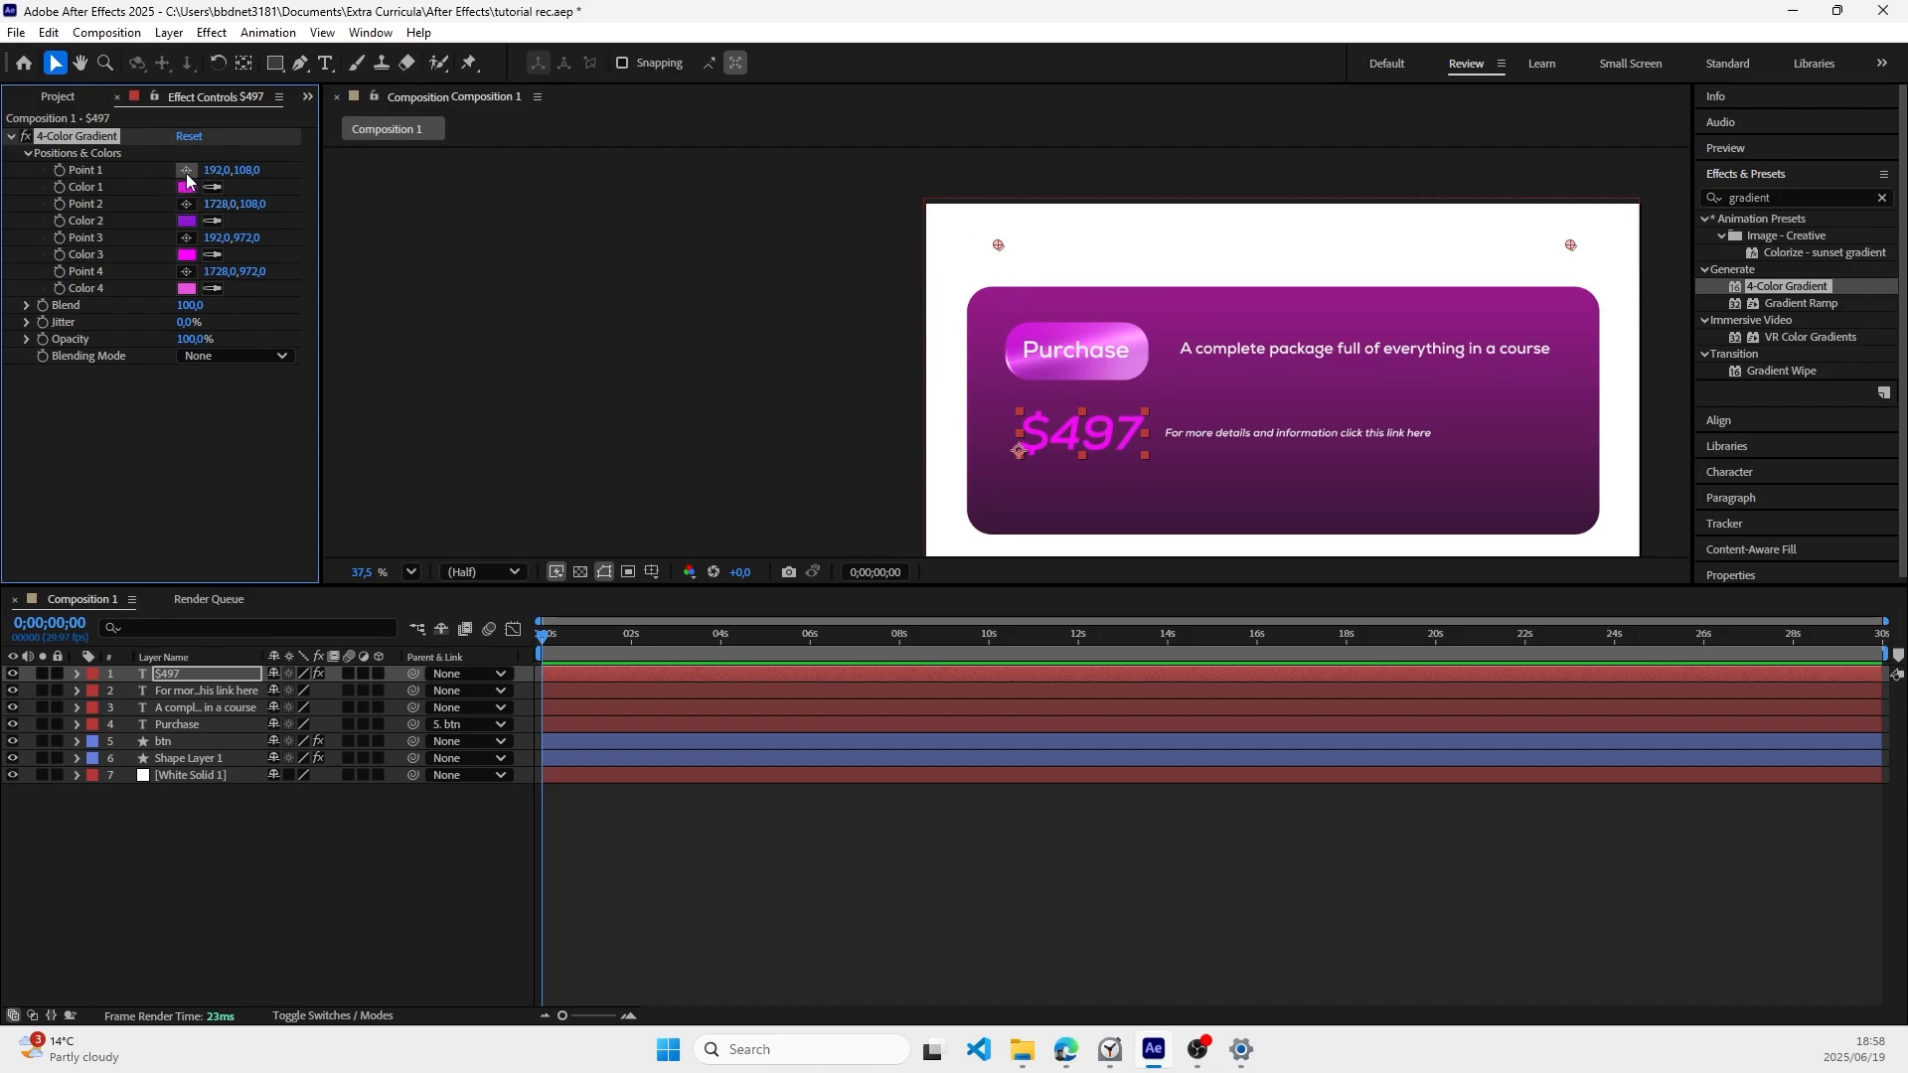
Step: Place gradient Point 1 on the dollar sign at about 277, 592 and Point 2 on the 7 at about 560, 603
{"action": "left_click", "coordinate": [186, 170]}
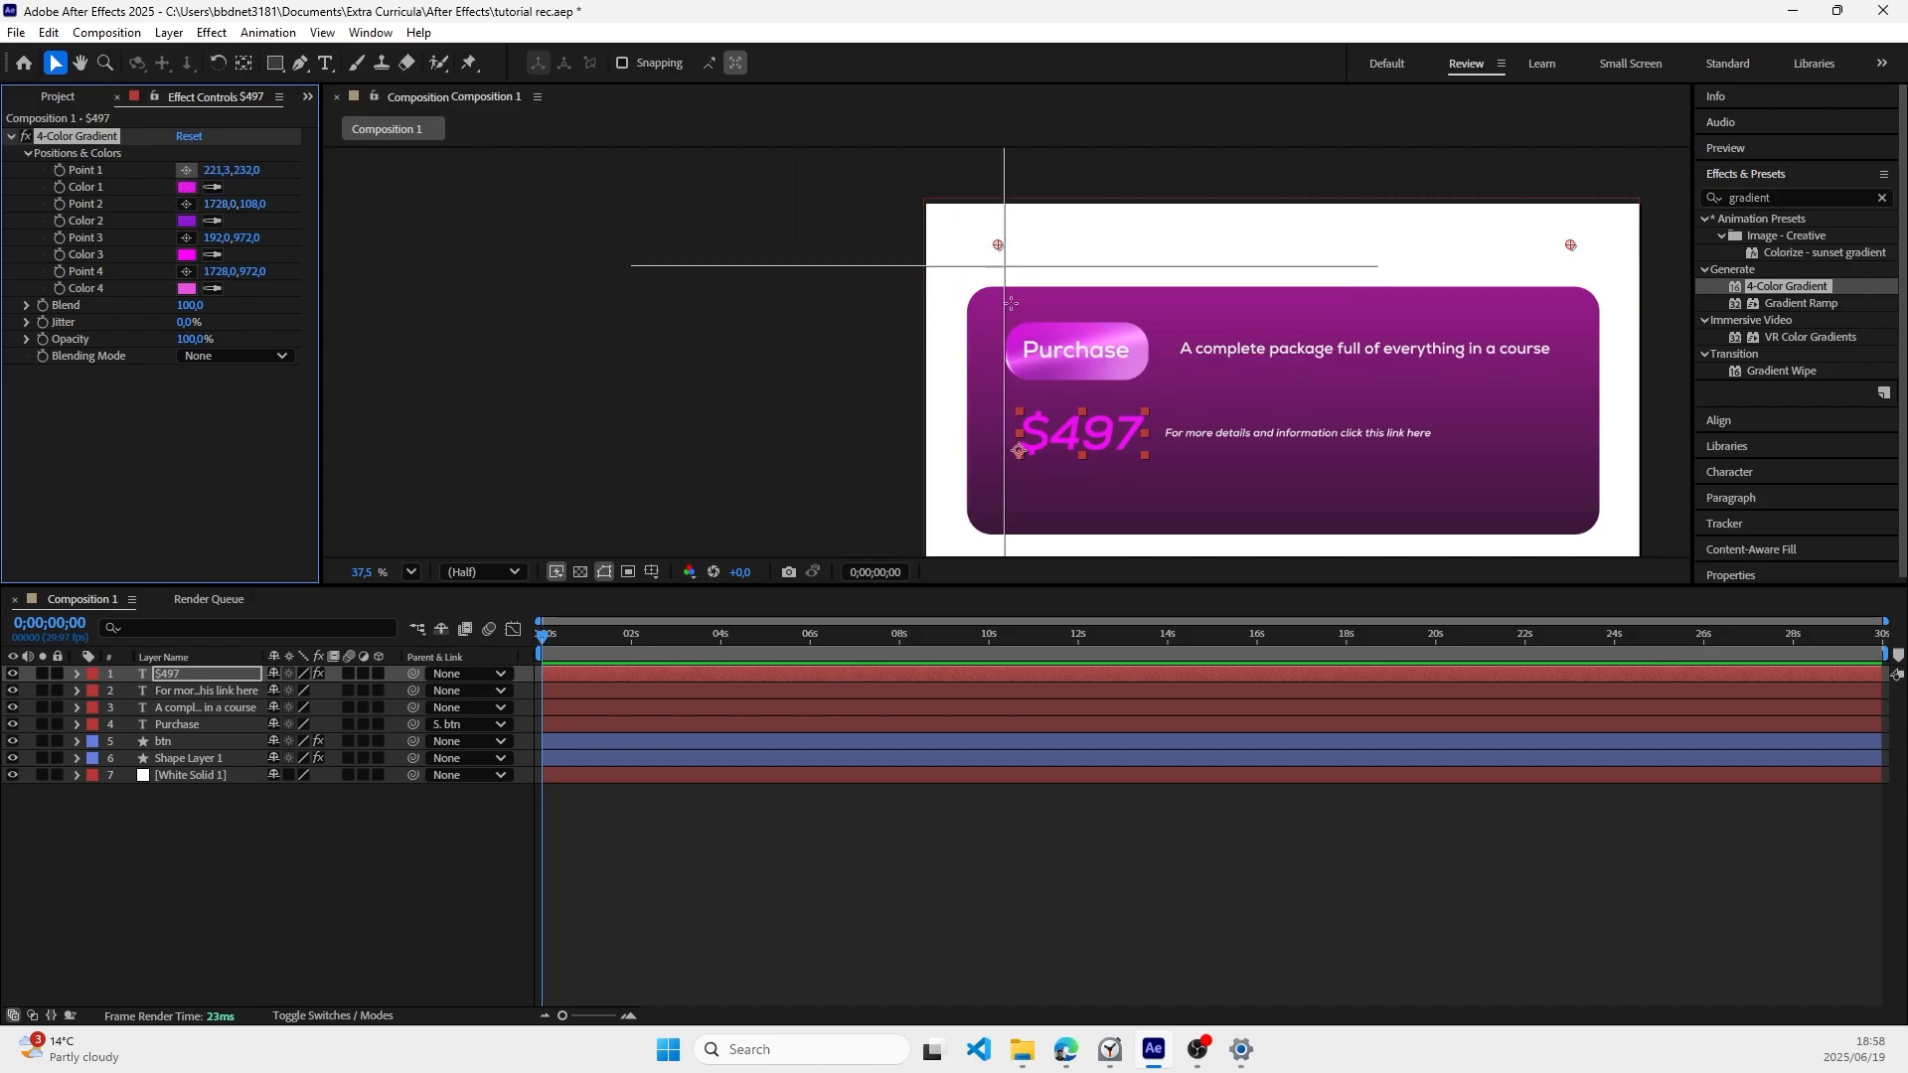
{"action": "left_click", "coordinate": [1030, 425]}
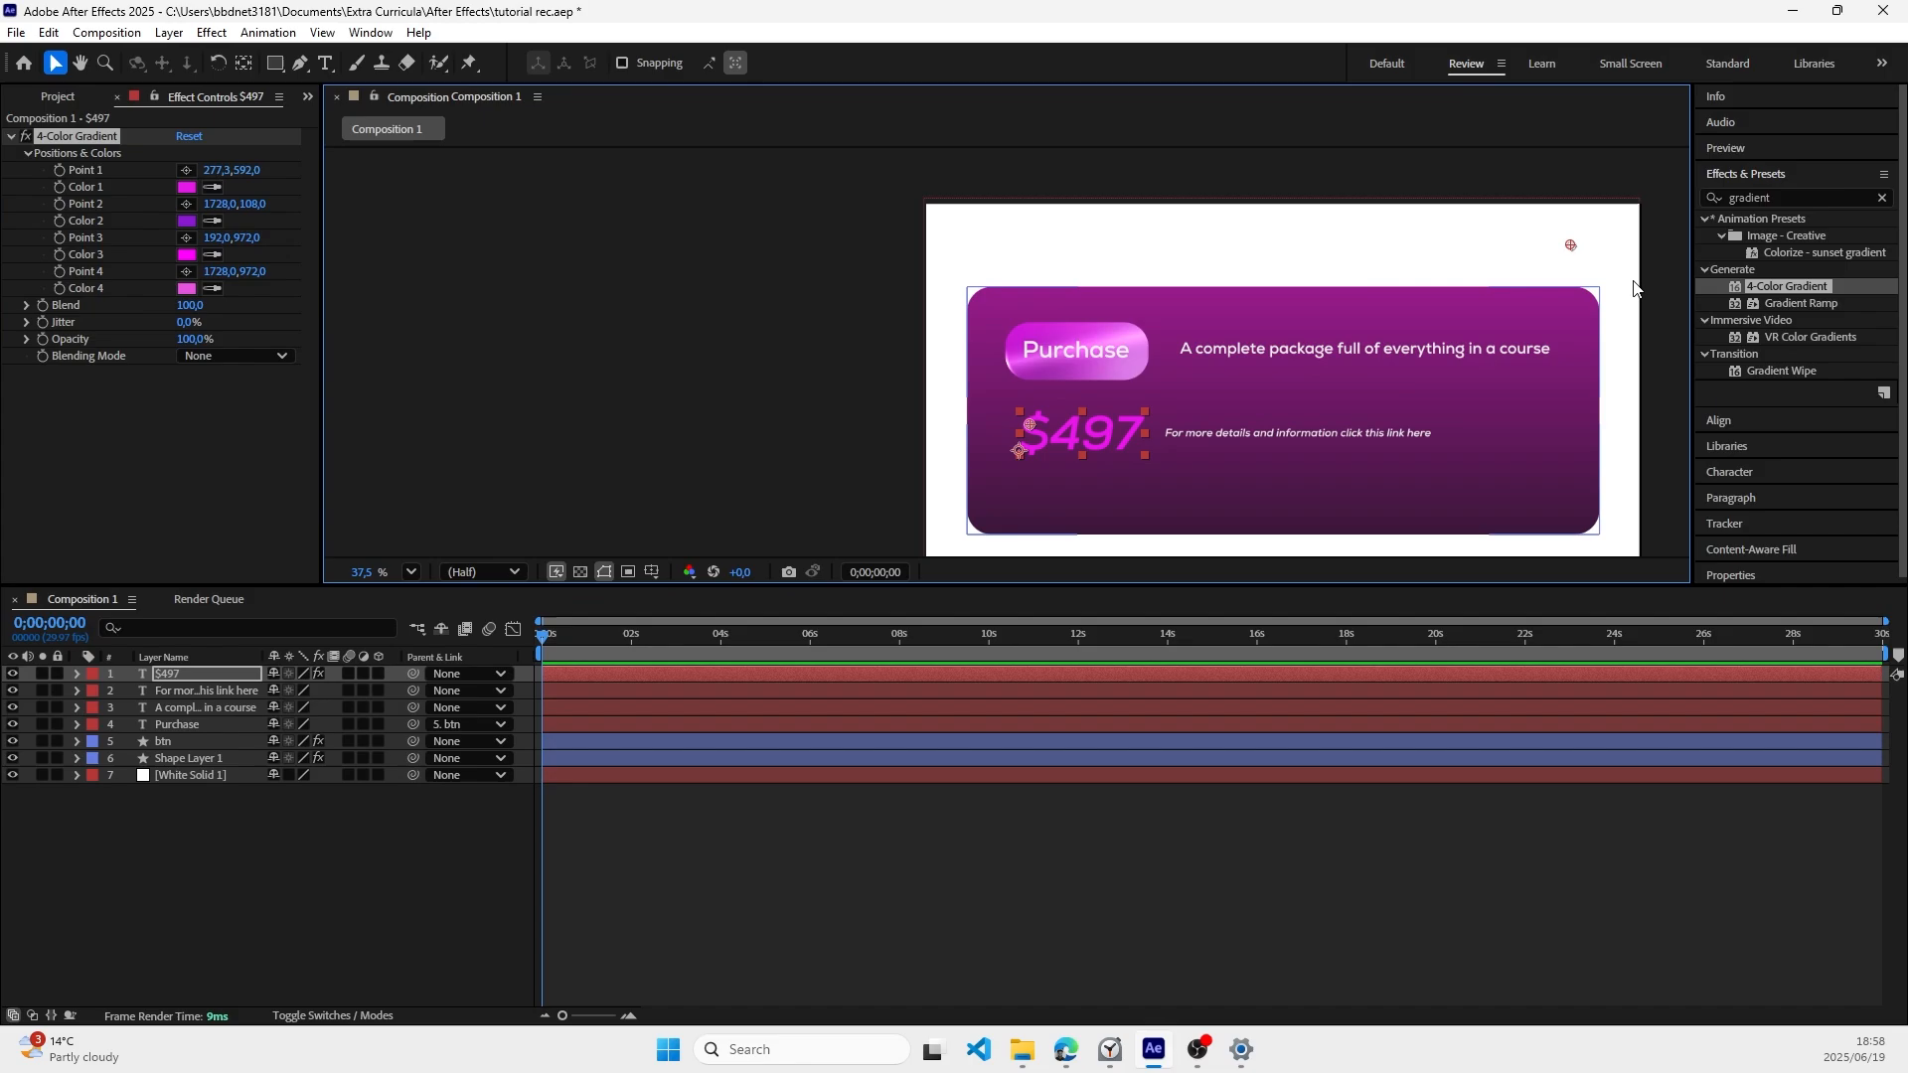
{"action": "left_click", "coordinate": [186, 204]}
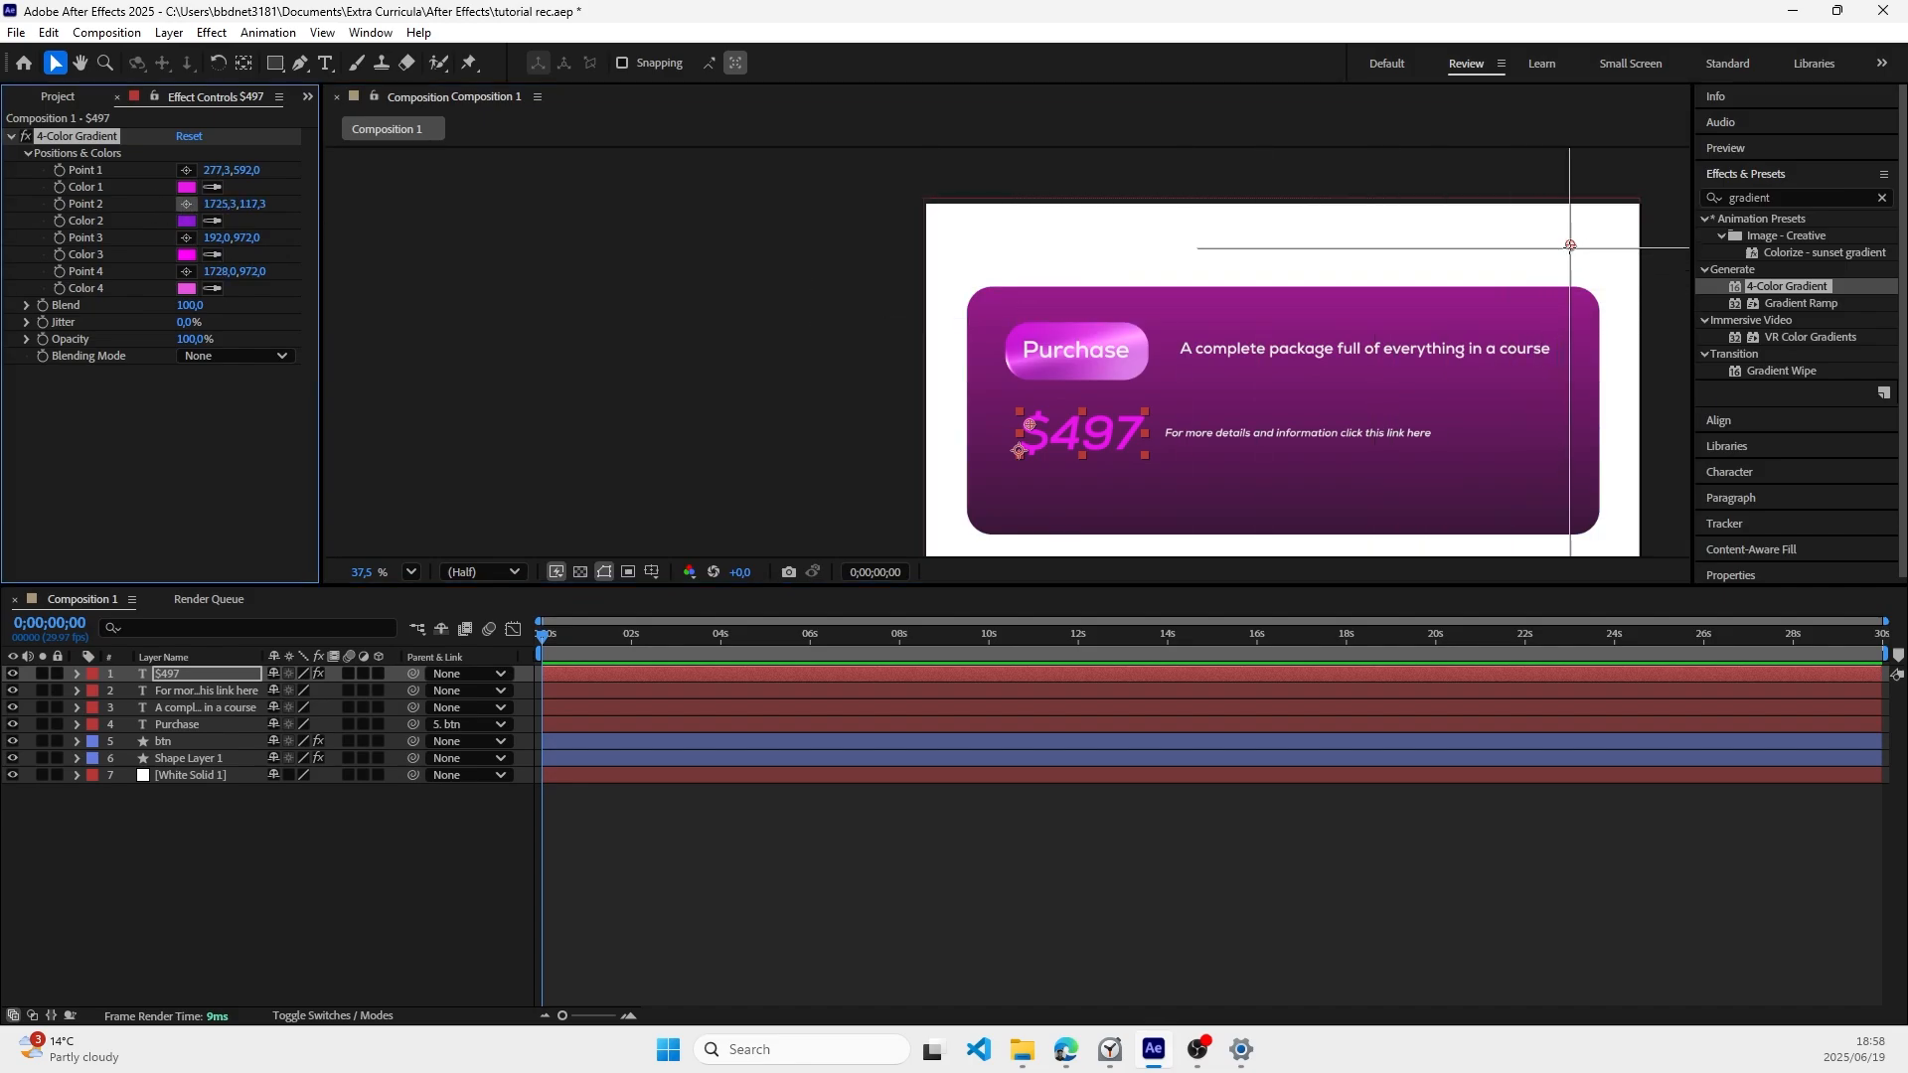
{"action": "left_click", "coordinate": [1135, 428]}
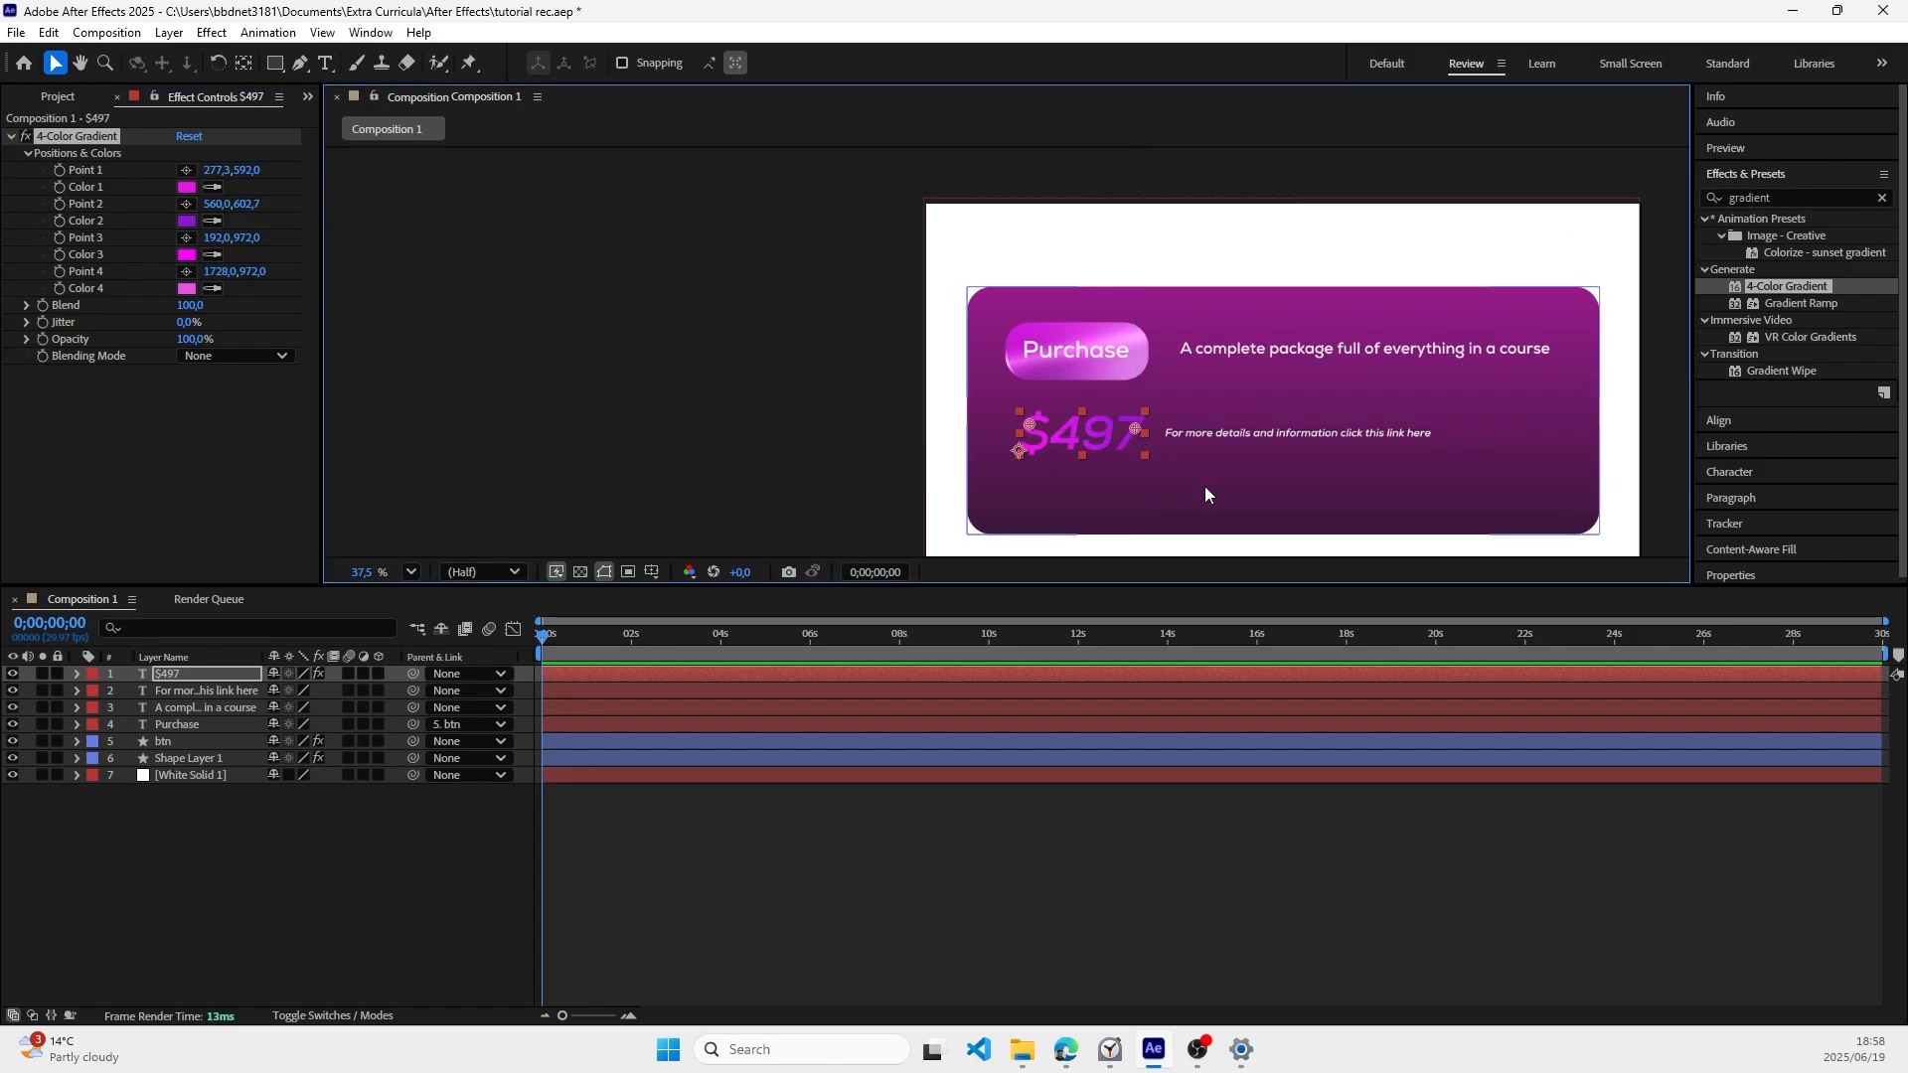
Step: Place gradient Point 3 at about 366, 626 and Point 4 at about 462, 594 on the "$497" text
{"action": "left_click", "coordinate": [186, 237]}
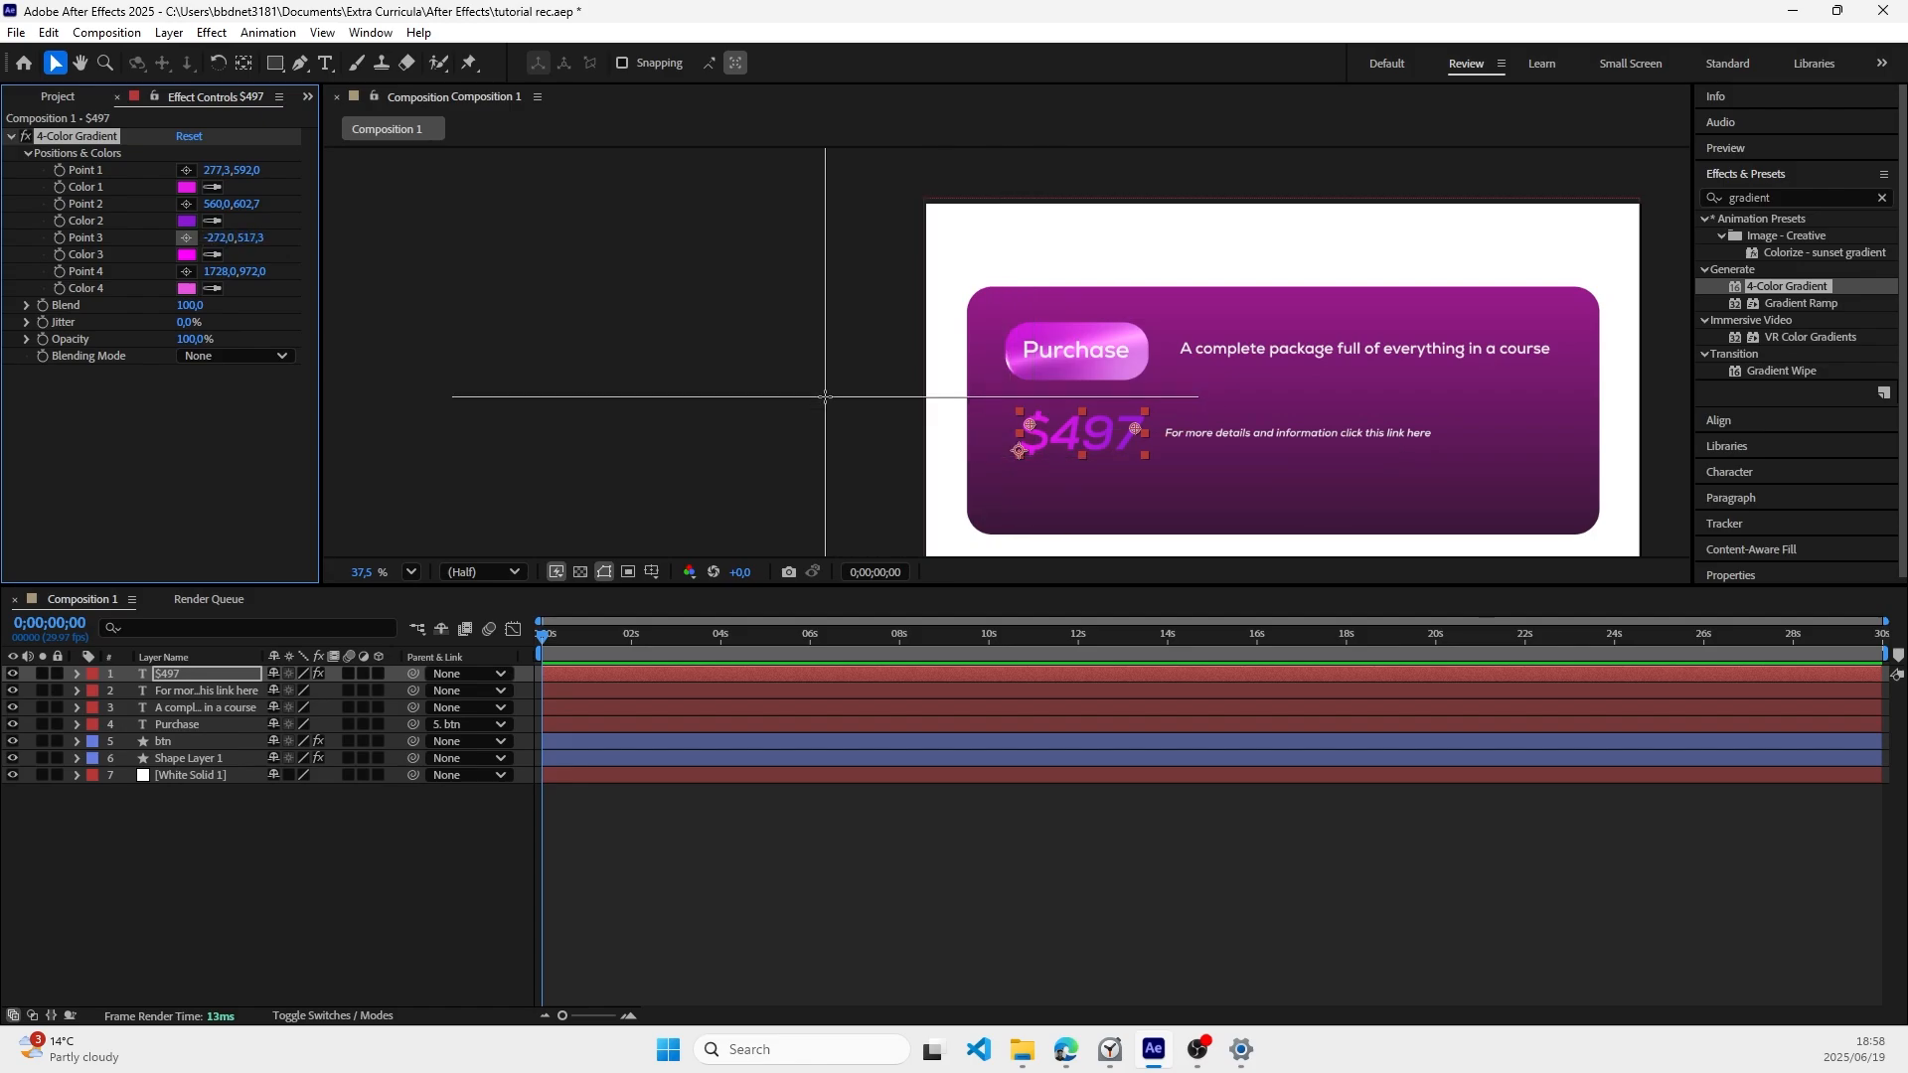
{"action": "key", "text": "Escape"}
{"action": "scroll", "coordinate": [815, 396], "scroll_direction": "down", "scroll_amount": 3}
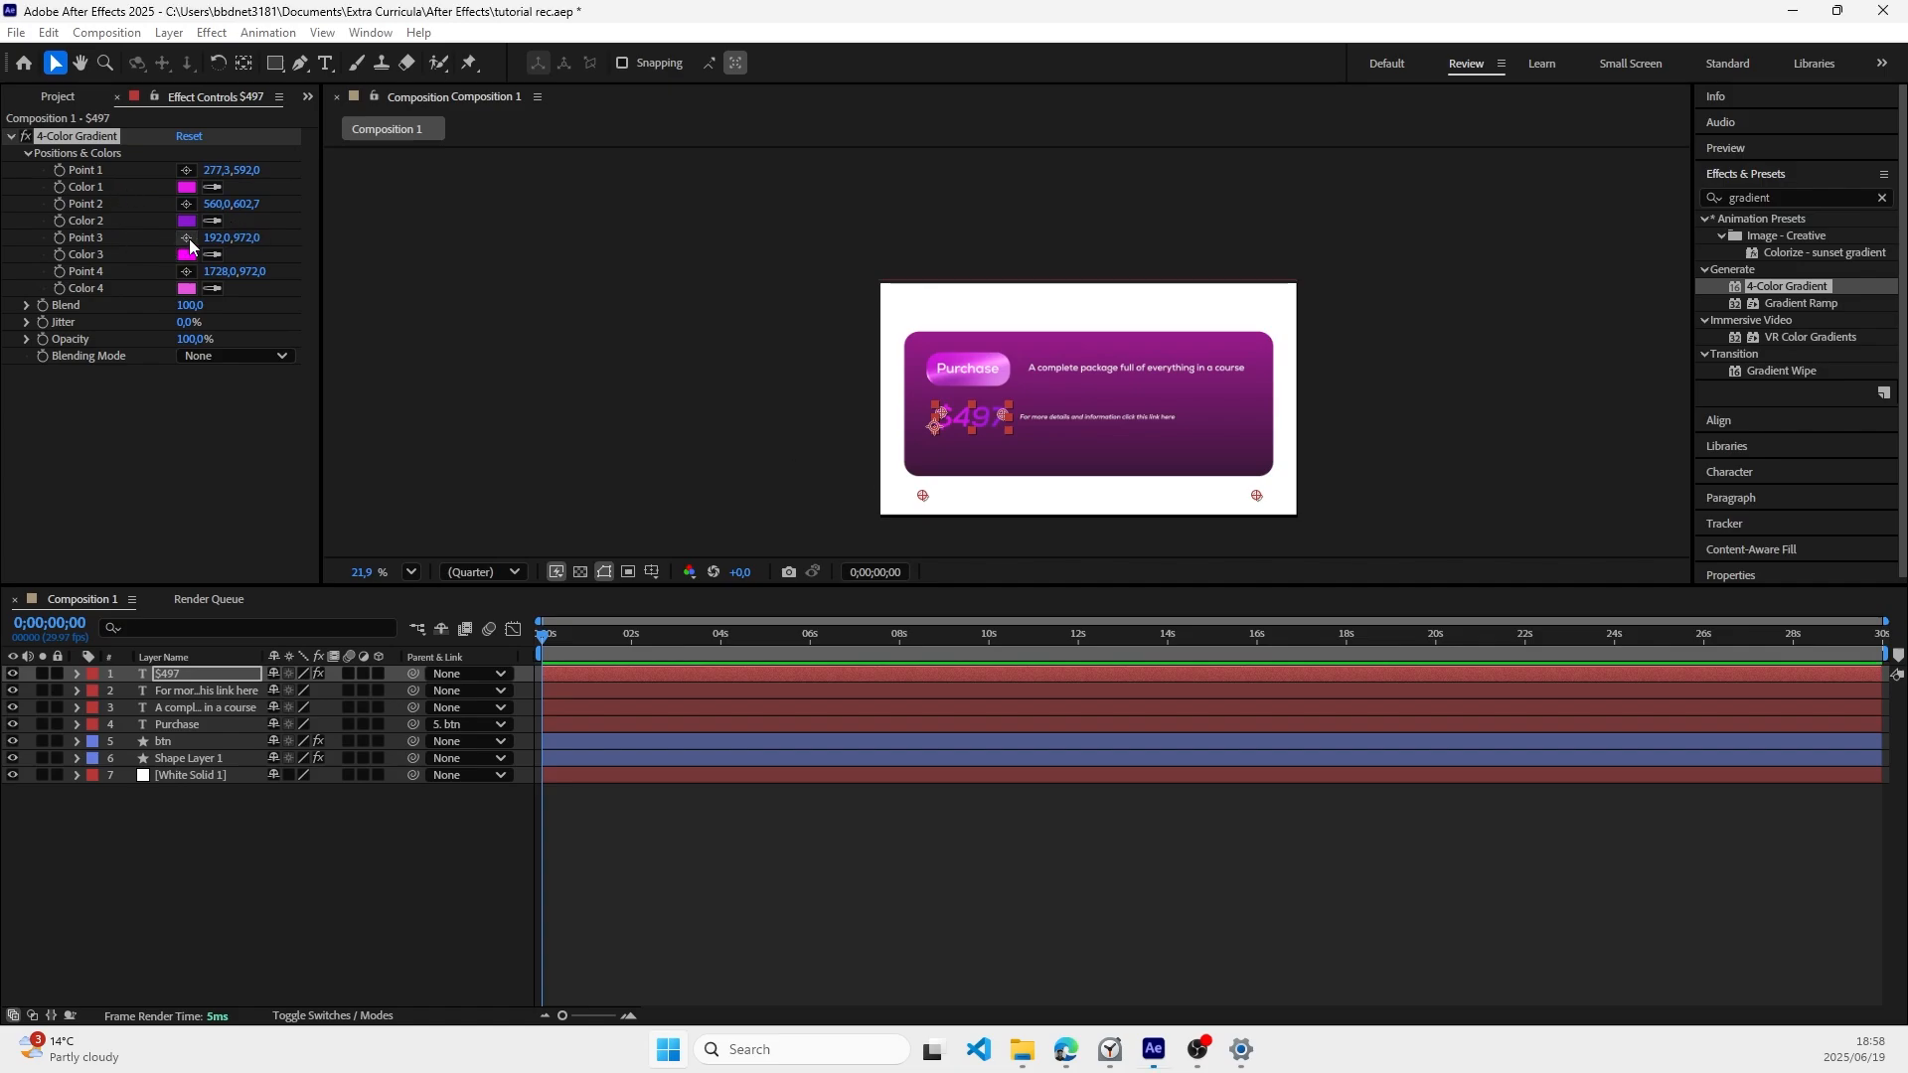
{"action": "left_click", "coordinate": [186, 237]}
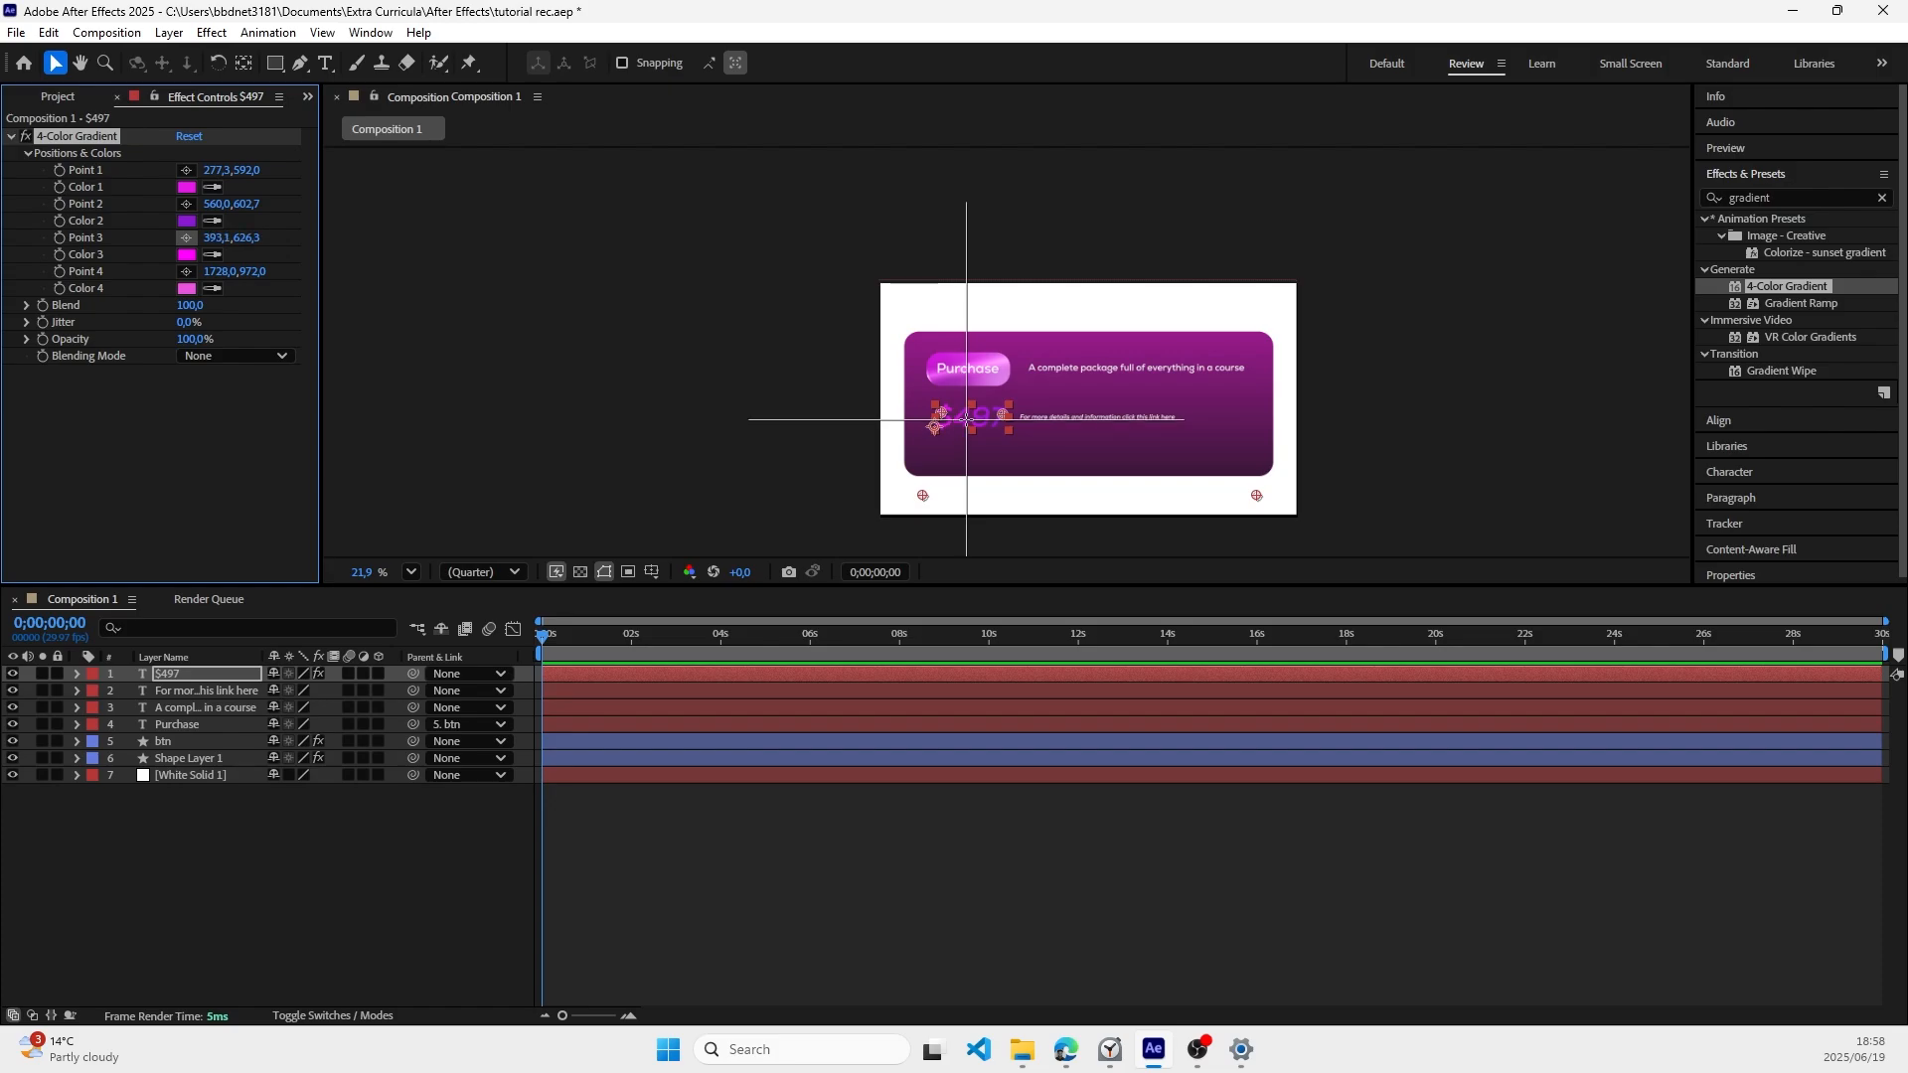
{"action": "left_click", "coordinate": [960, 418]}
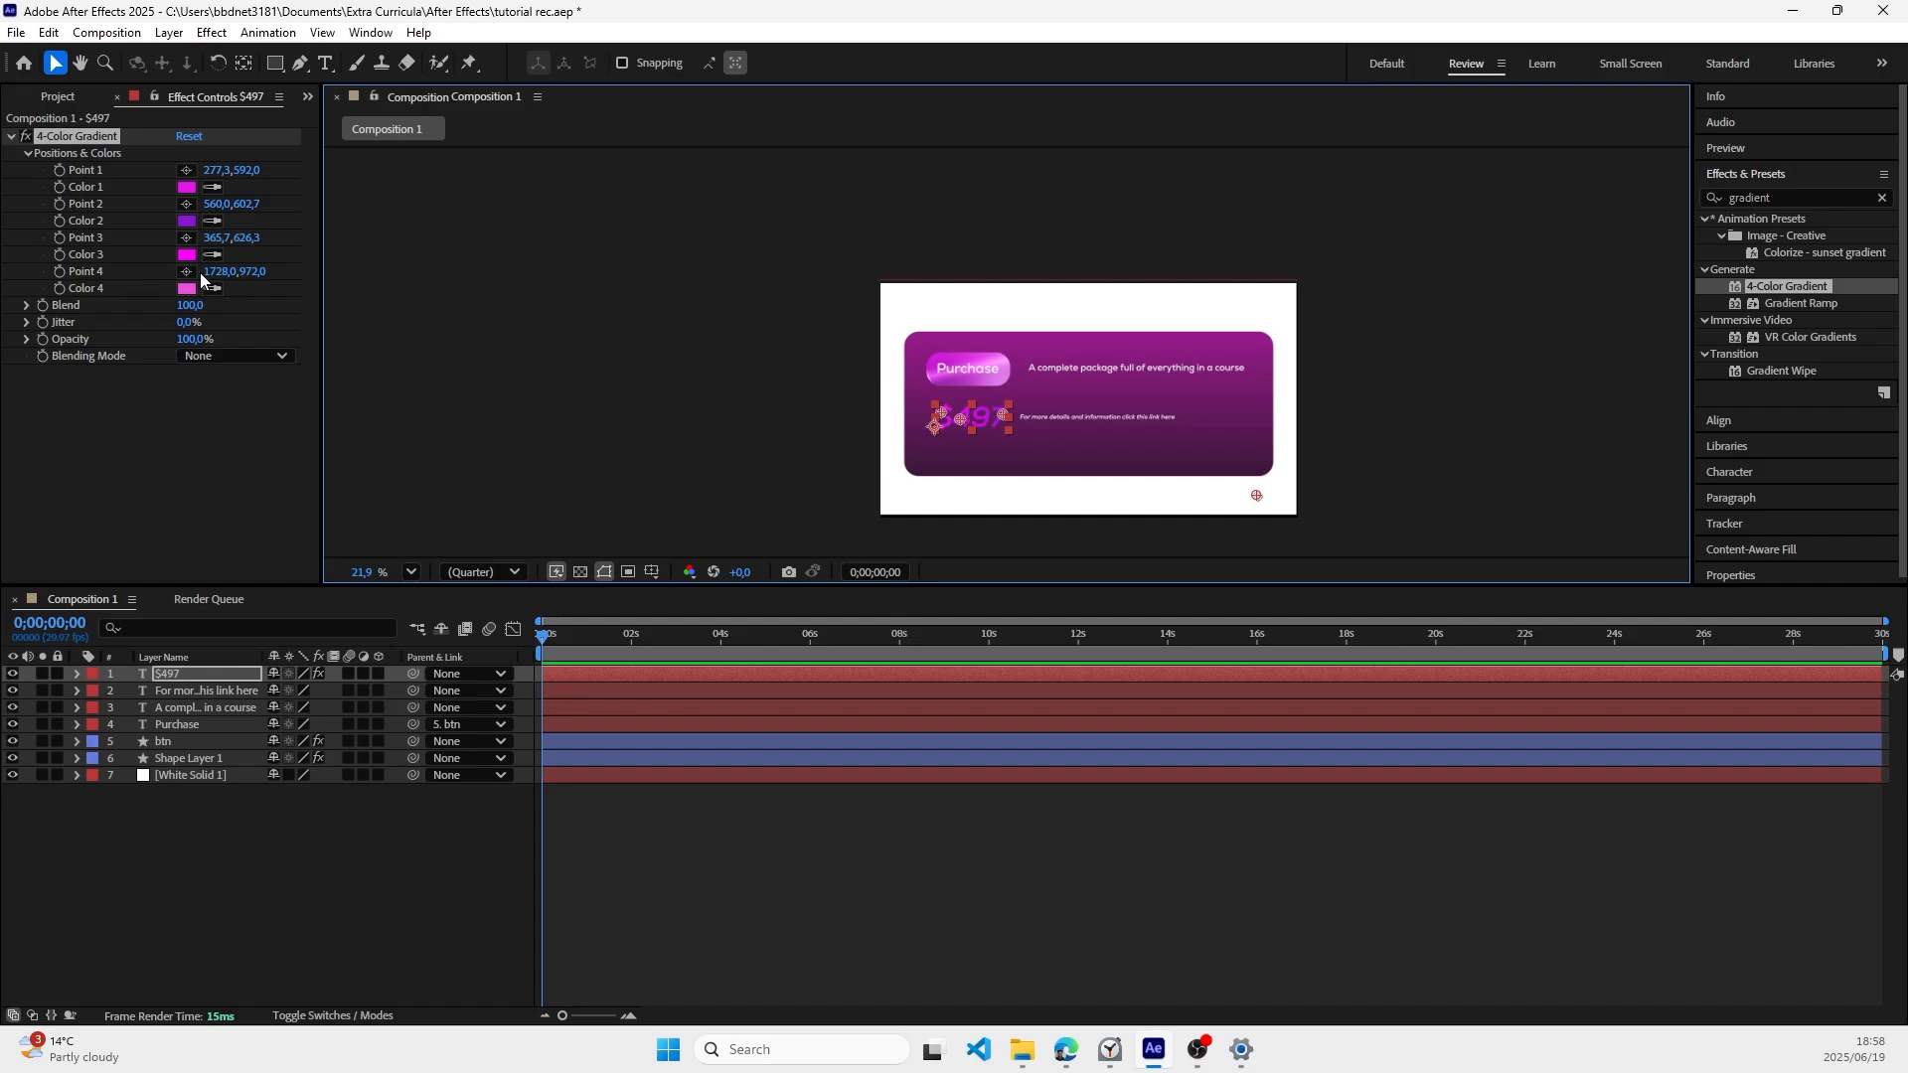
{"action": "left_click", "coordinate": [186, 271]}
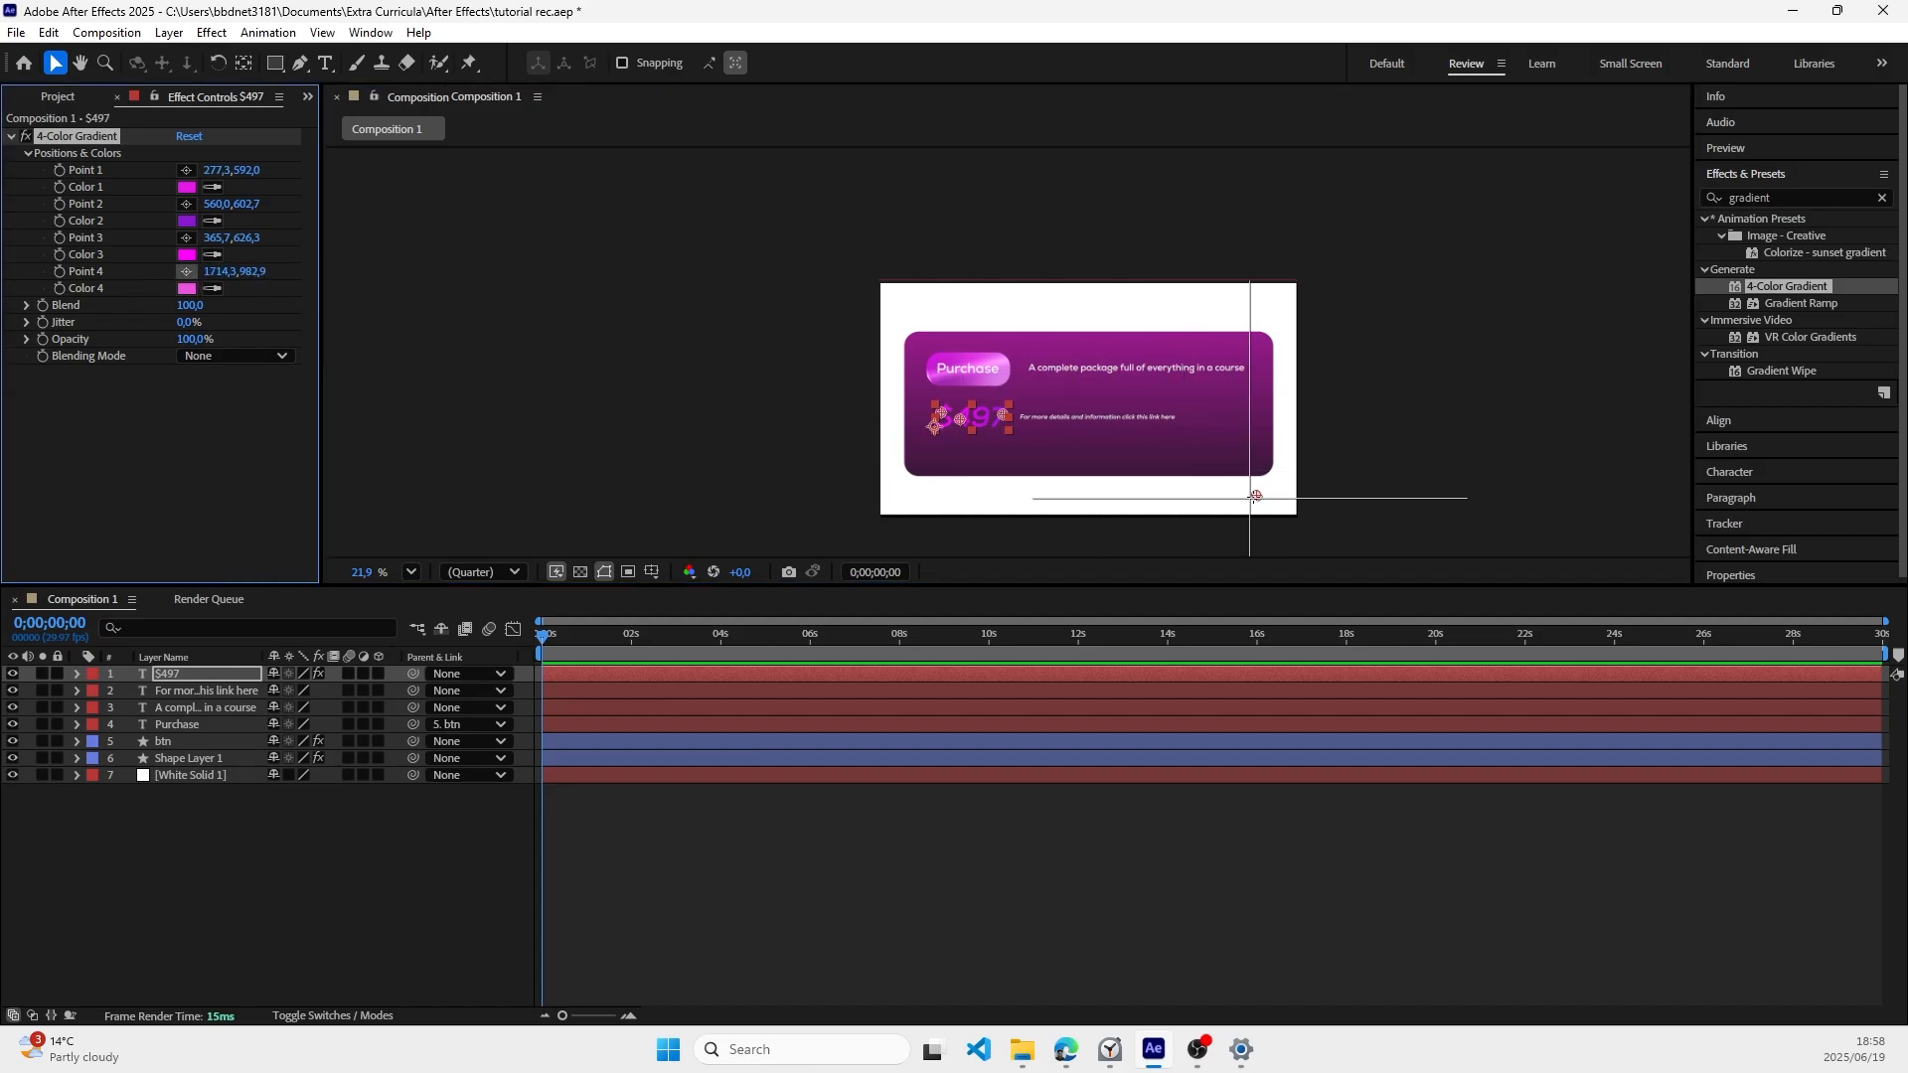
{"action": "left_click", "coordinate": [981, 412]}
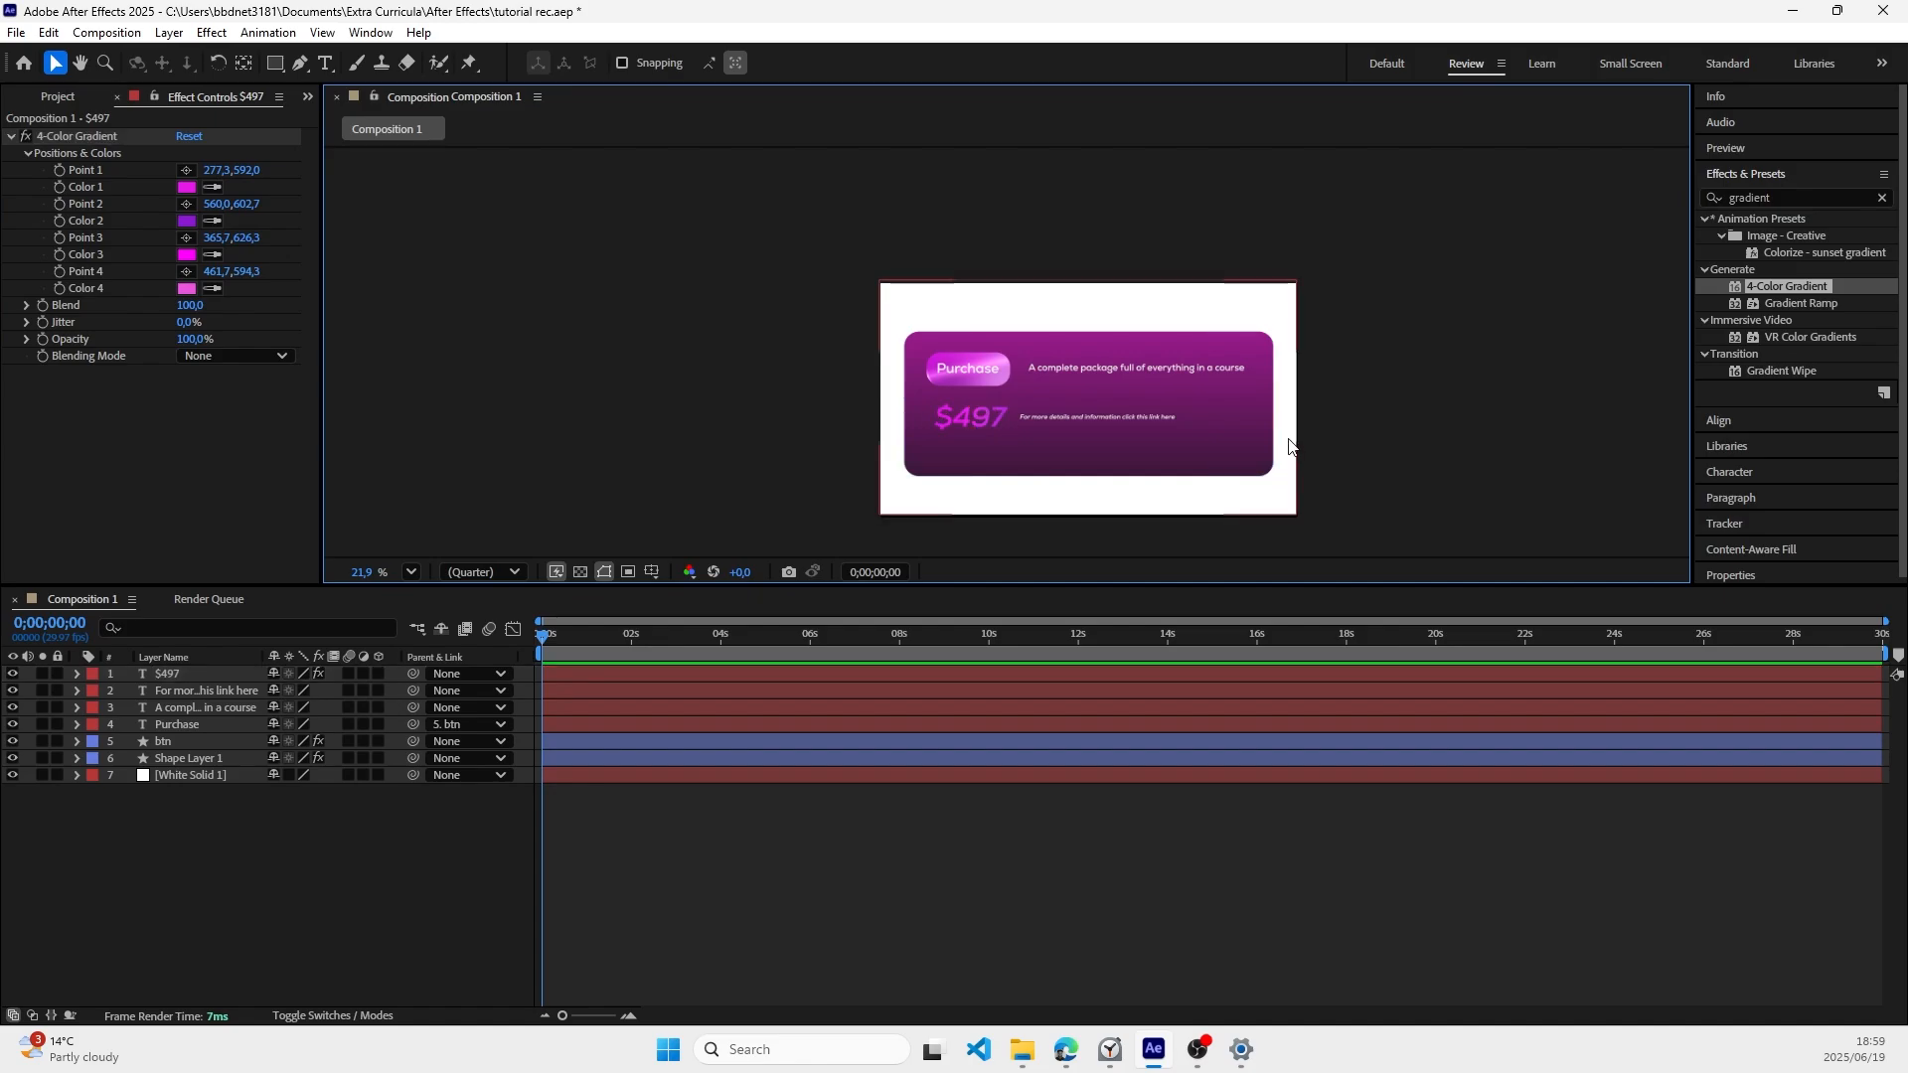
Step: Find the CC Light Sweep effect by searching for "cc light" and apply it to the "$497" text layer
{"action": "left_click", "coordinate": [1765, 196]}
{"action": "double_click", "coordinate": [1762, 195]}
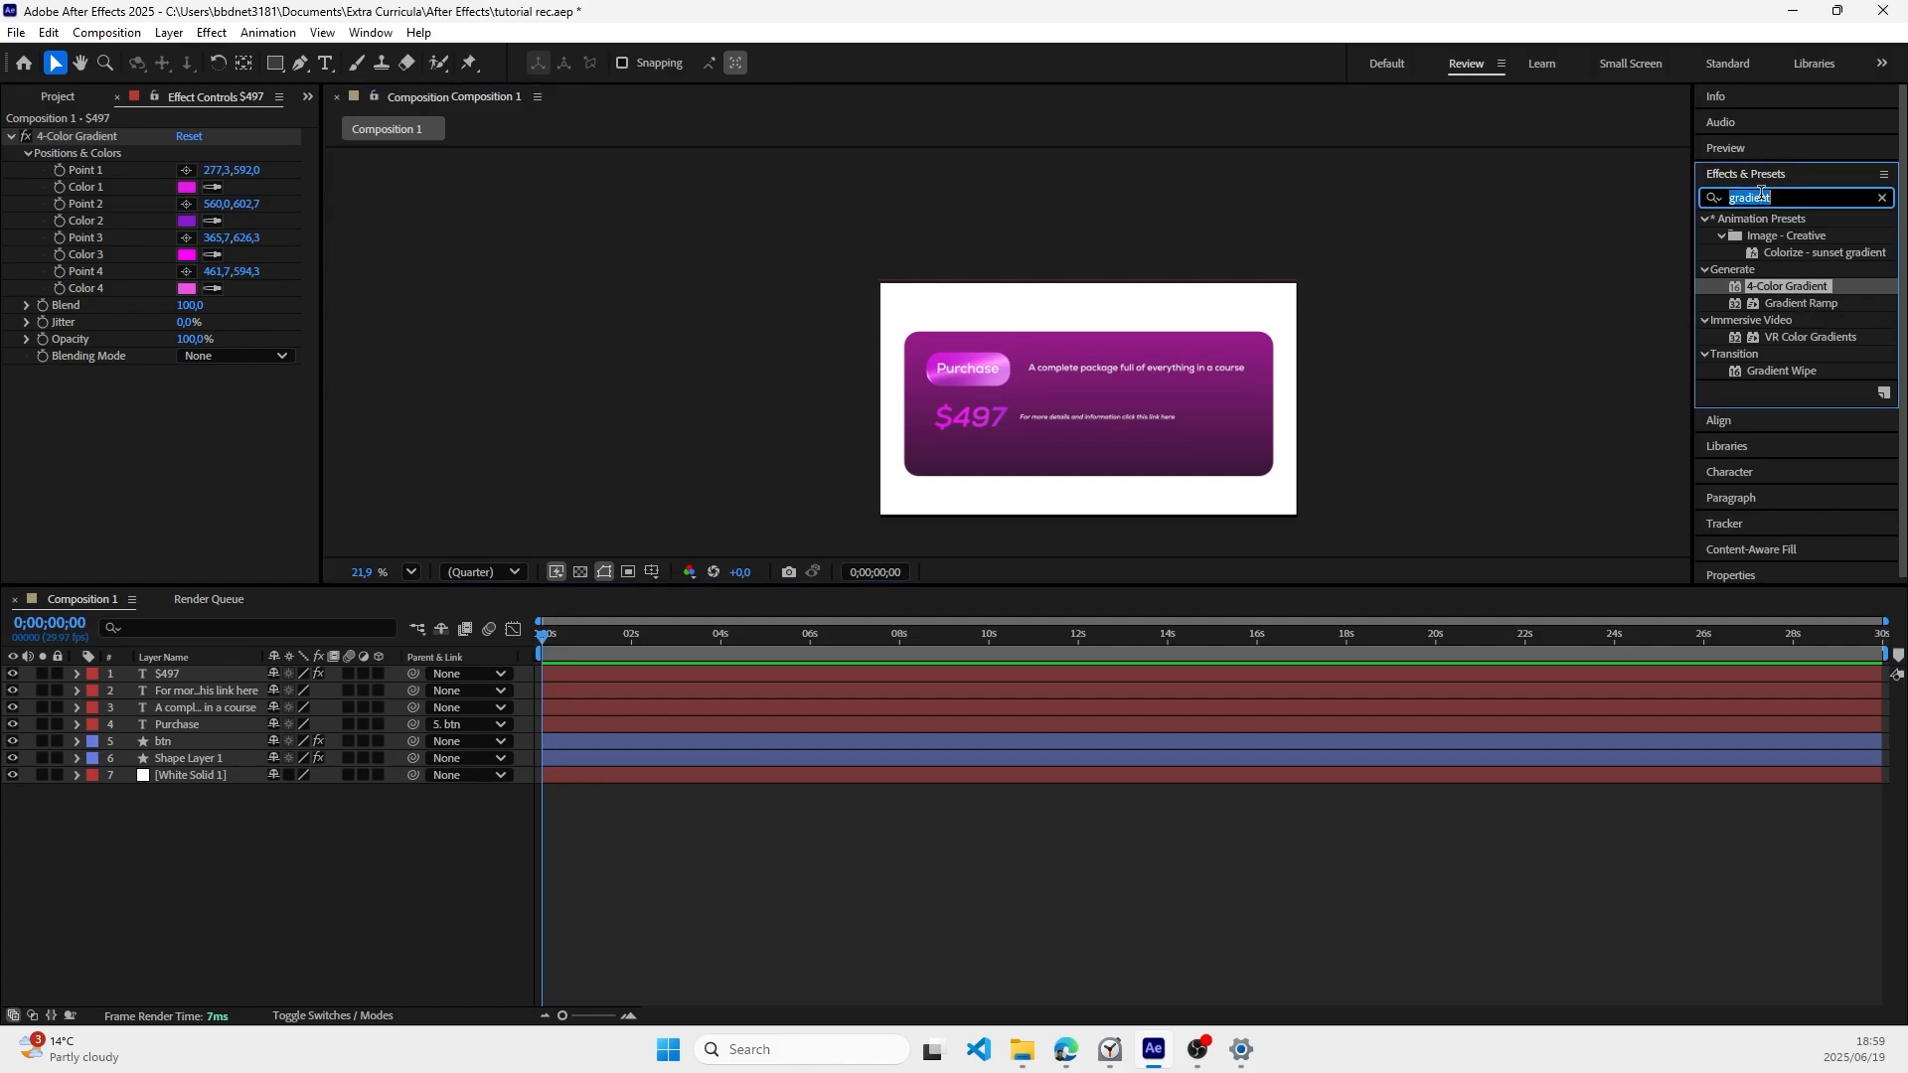
{"action": "type", "text": "cc light"}
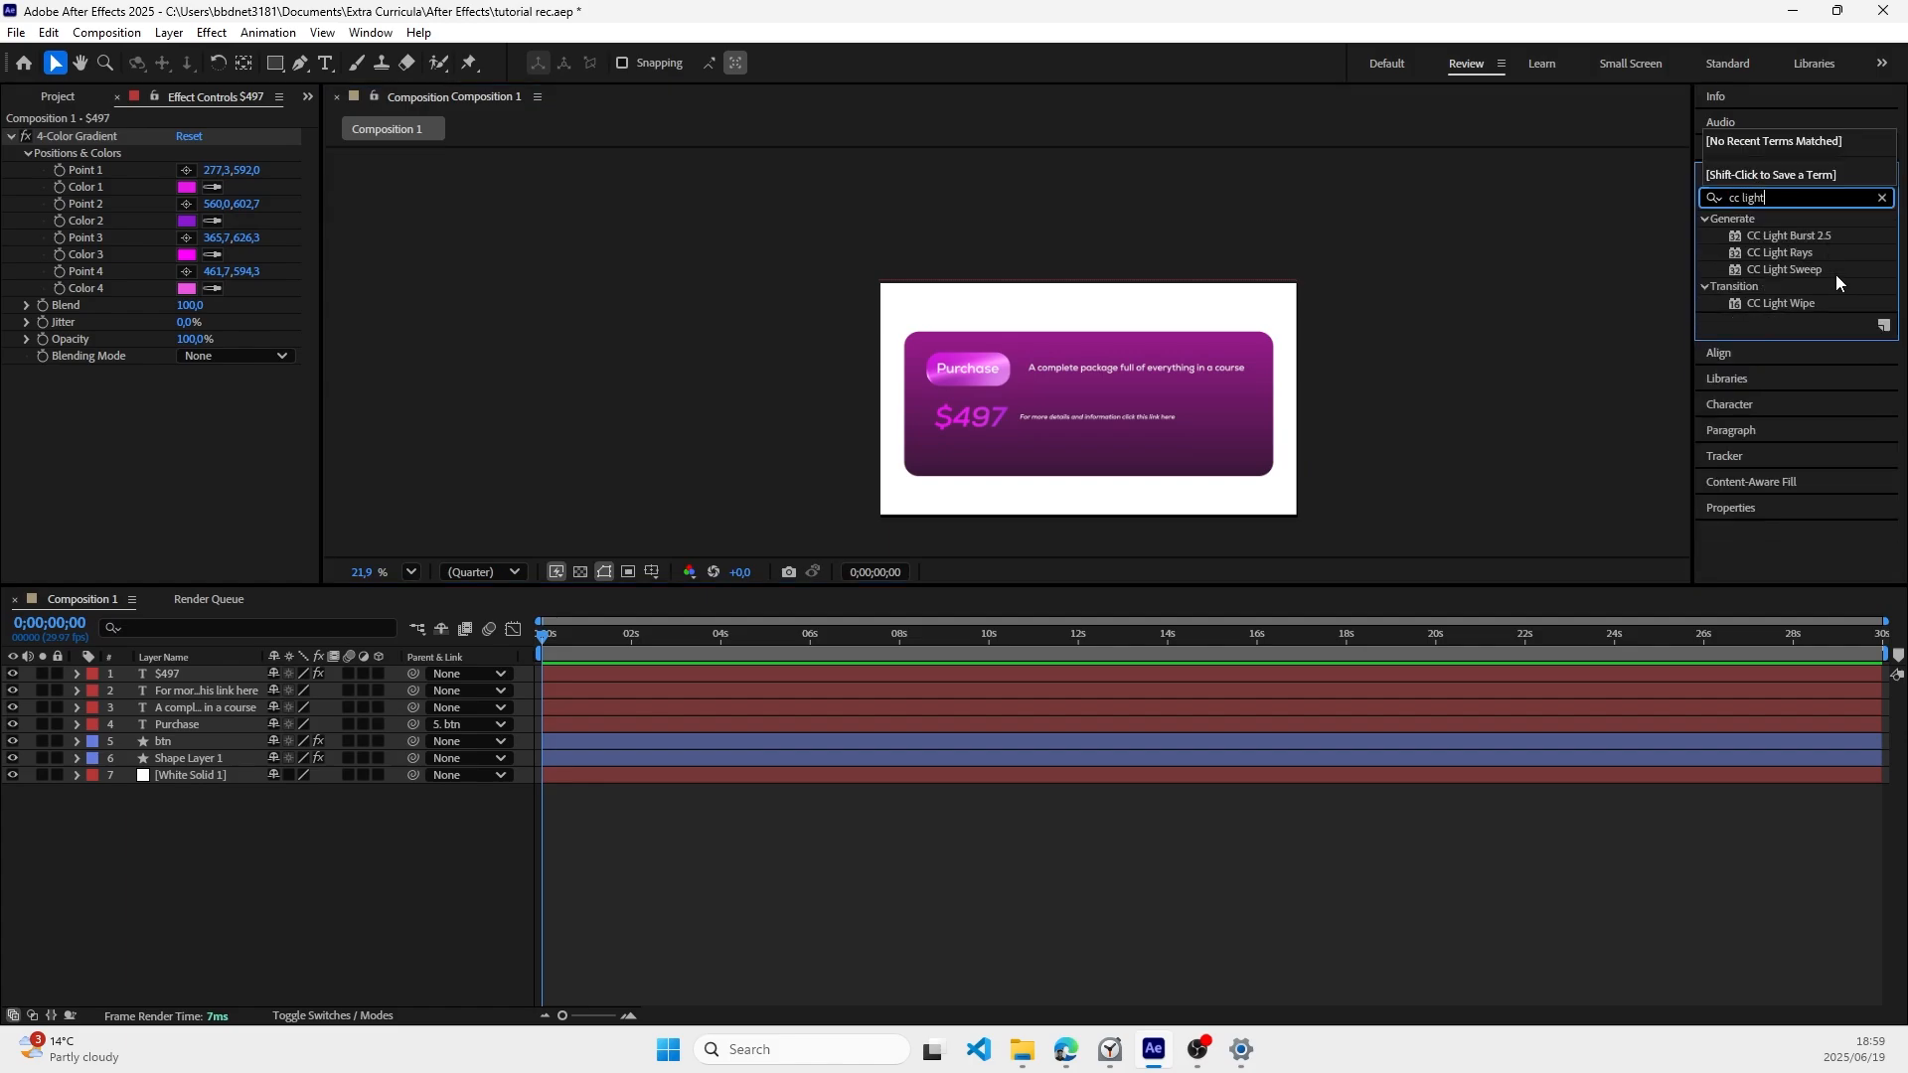
{"action": "left_click_drag", "start_coordinate": [1818, 270], "coordinate": [220, 674]}
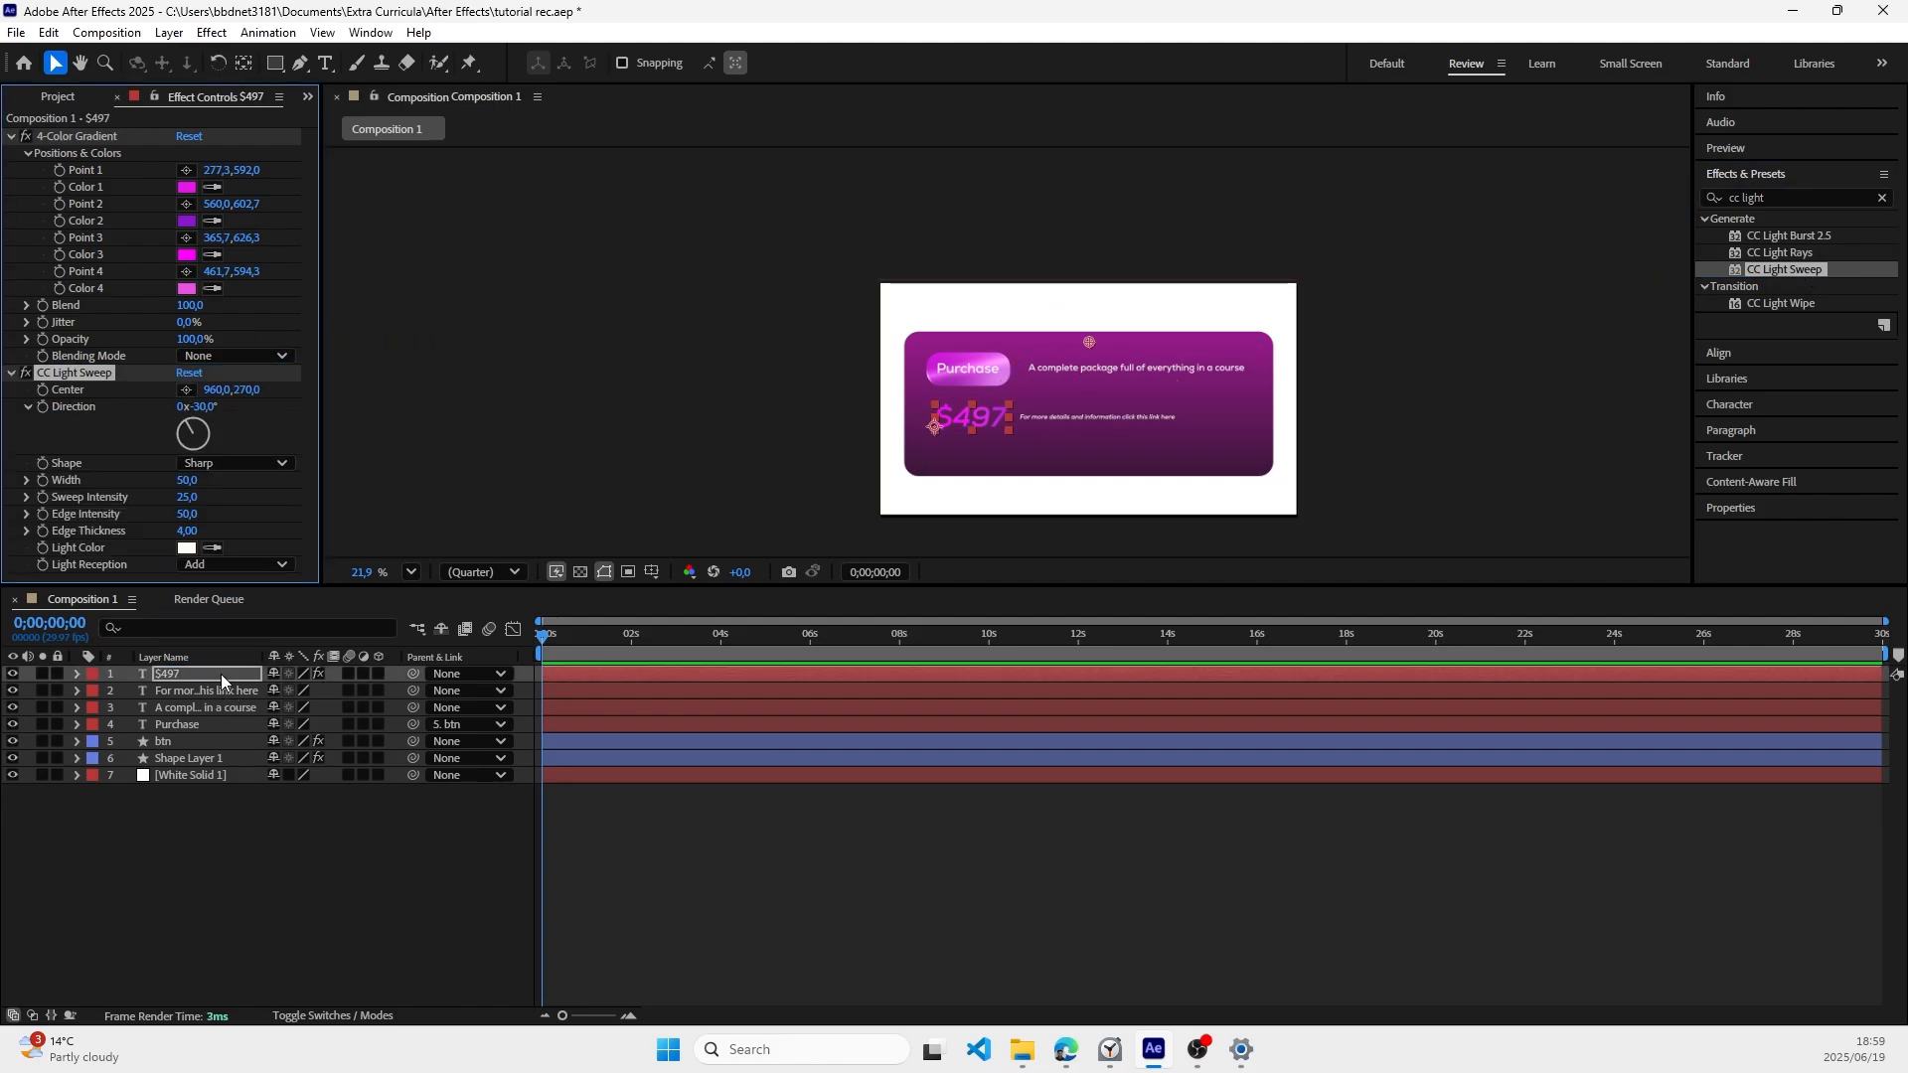
Step: Rotate the price's light sweep direction to about +59° and save the project
{"action": "mouse_move", "coordinate": [195, 435]}
{"action": "left_mouse_down"}
{"action": "mouse_move", "coordinate": [224, 437]}
{"action": "mouse_move", "coordinate": [194, 431]}
{"action": "mouse_move", "coordinate": [226, 418]}
{"action": "left_mouse_up"}
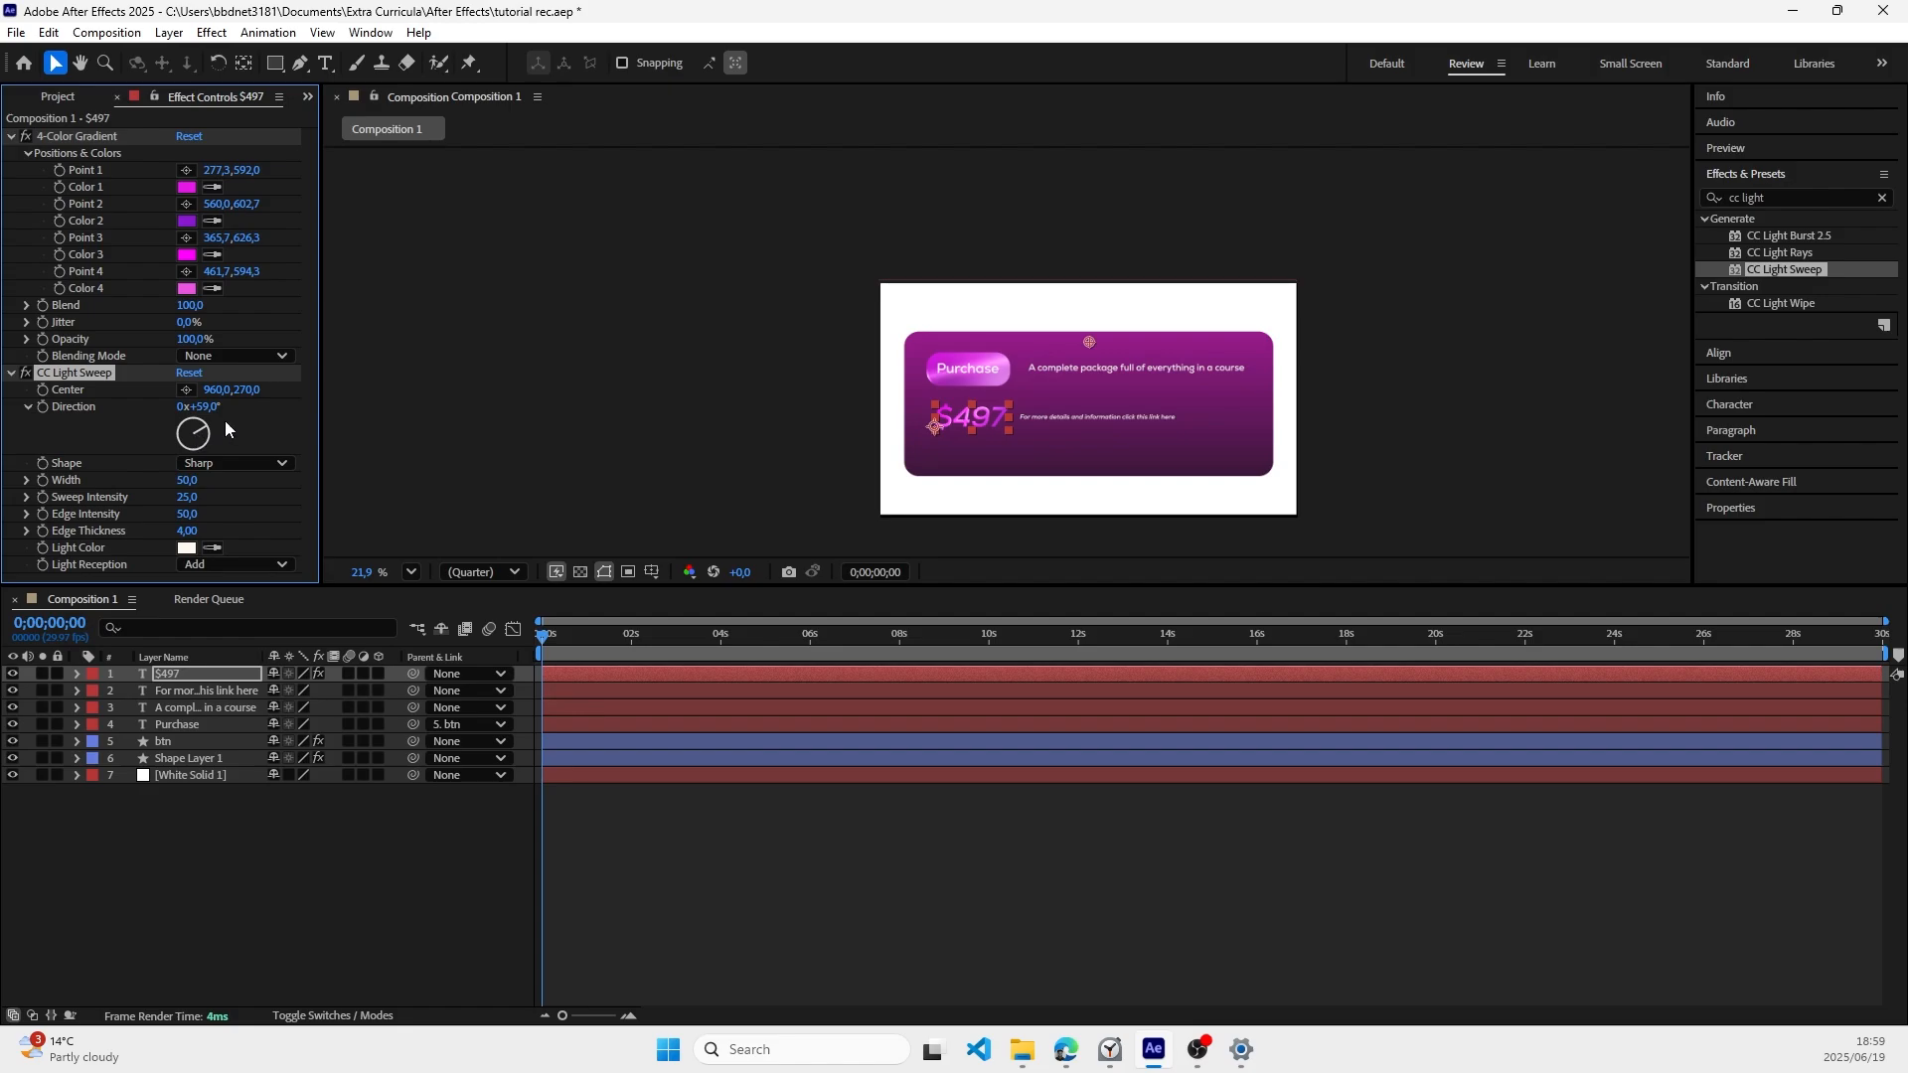
{"action": "left_click", "coordinate": [586, 375]}
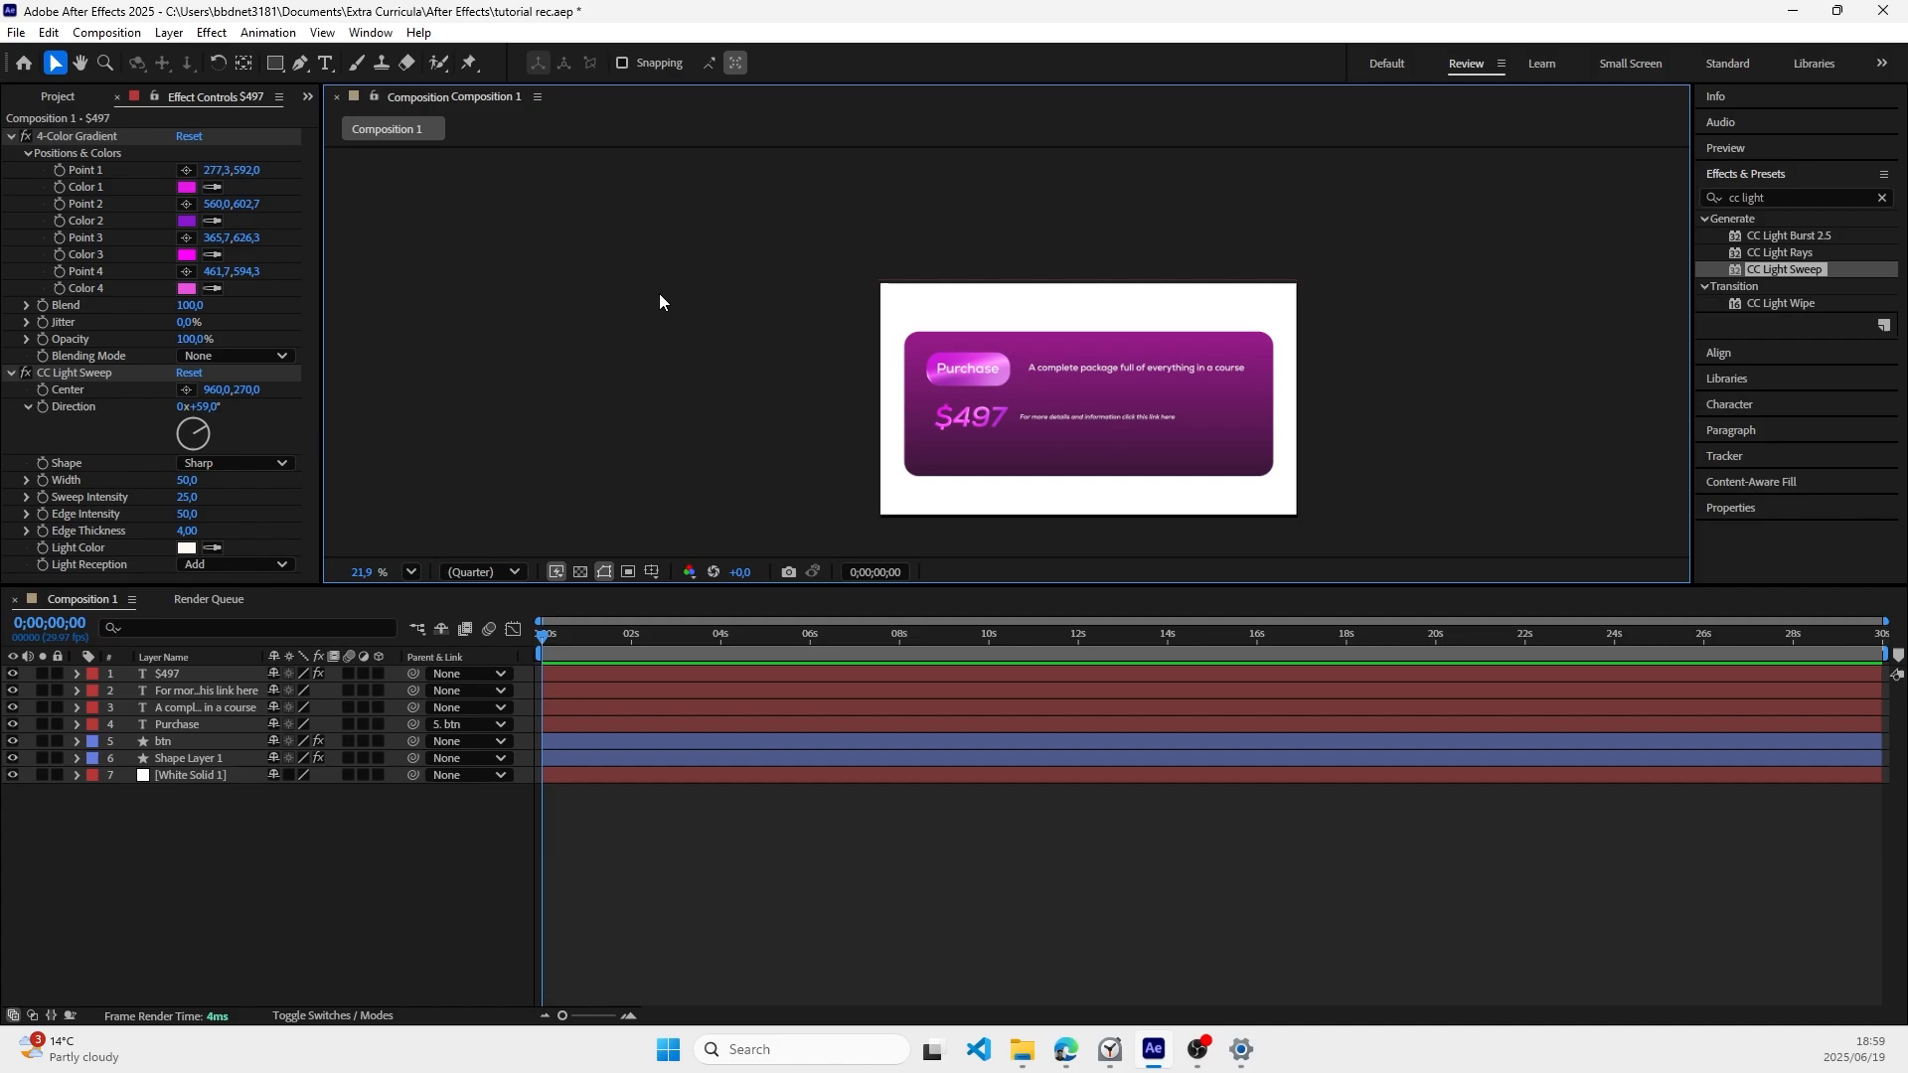
{"action": "key", "text": "ctrl+s"}
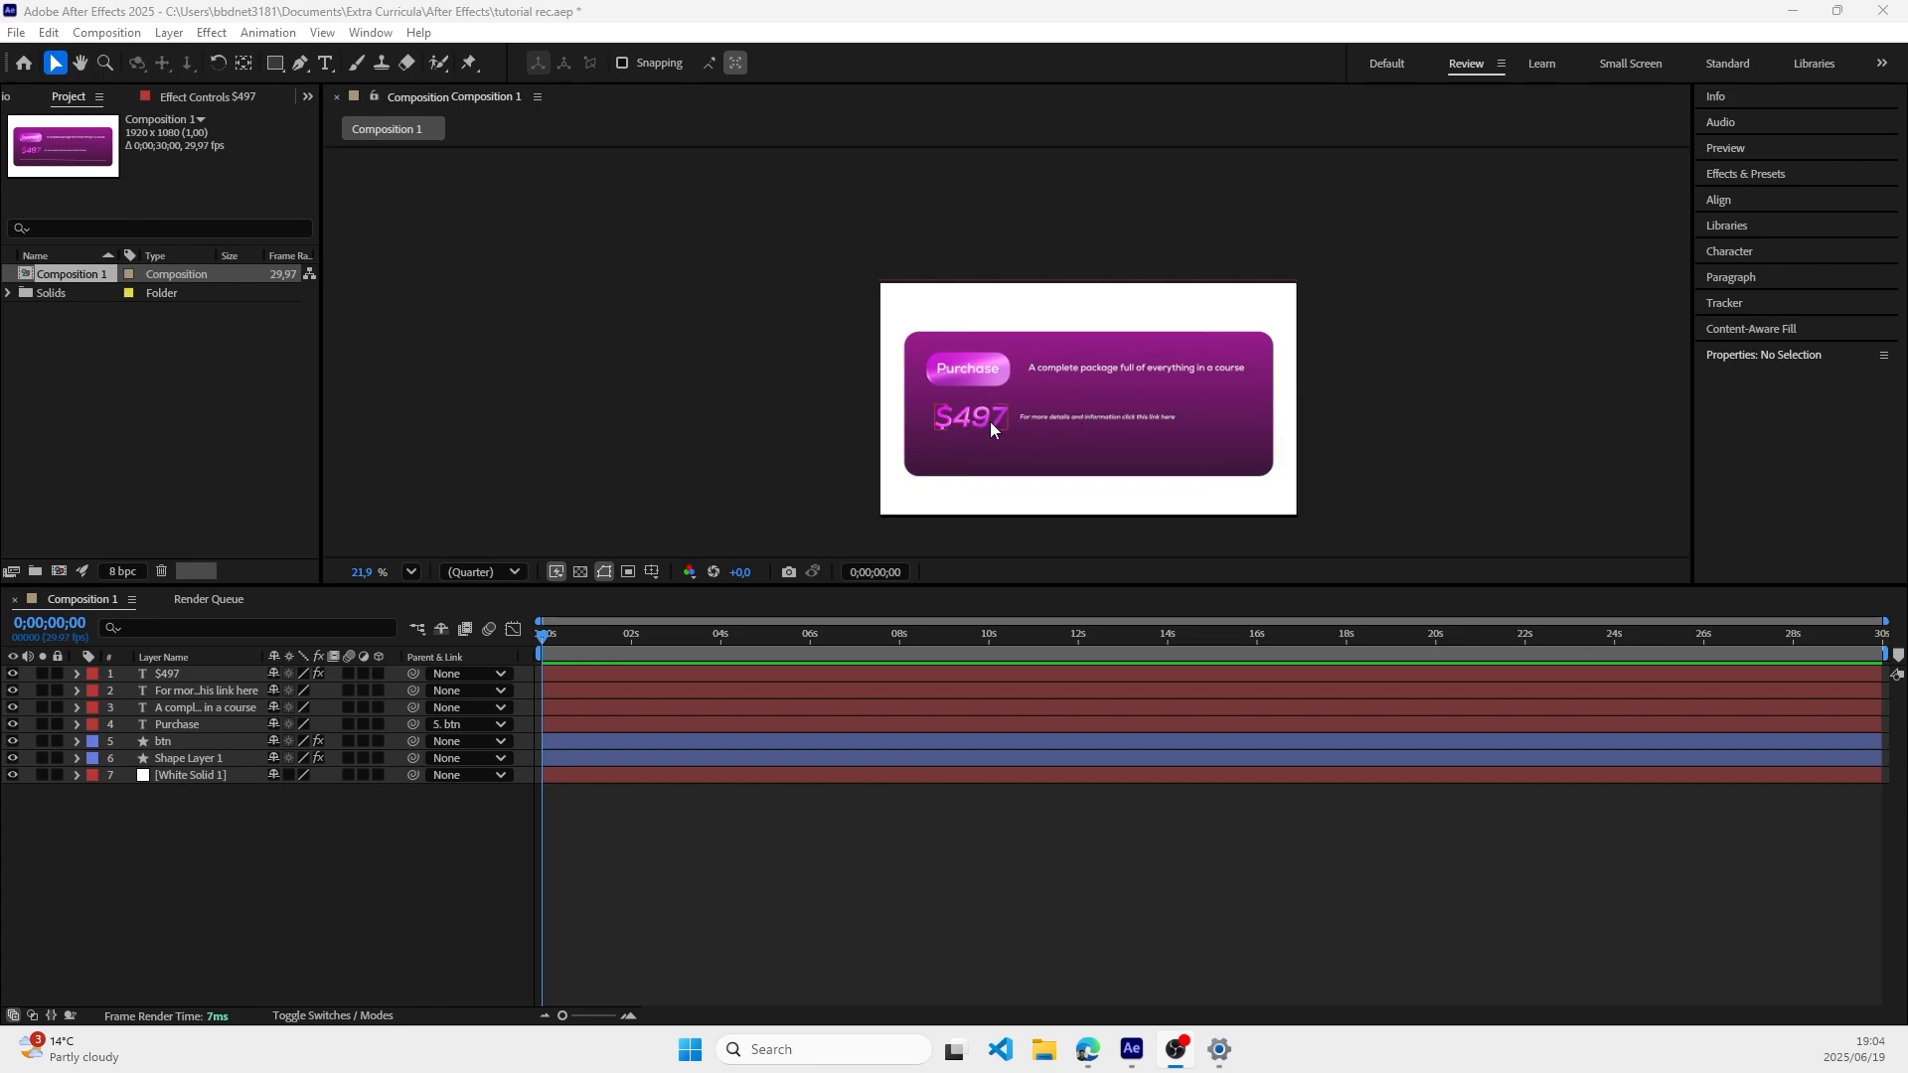
Step: Create a new shape layer and draw a straight horizontal Pen tool line below the price, spanning most of the card's width
{"action": "right_click", "coordinate": [205, 863]}
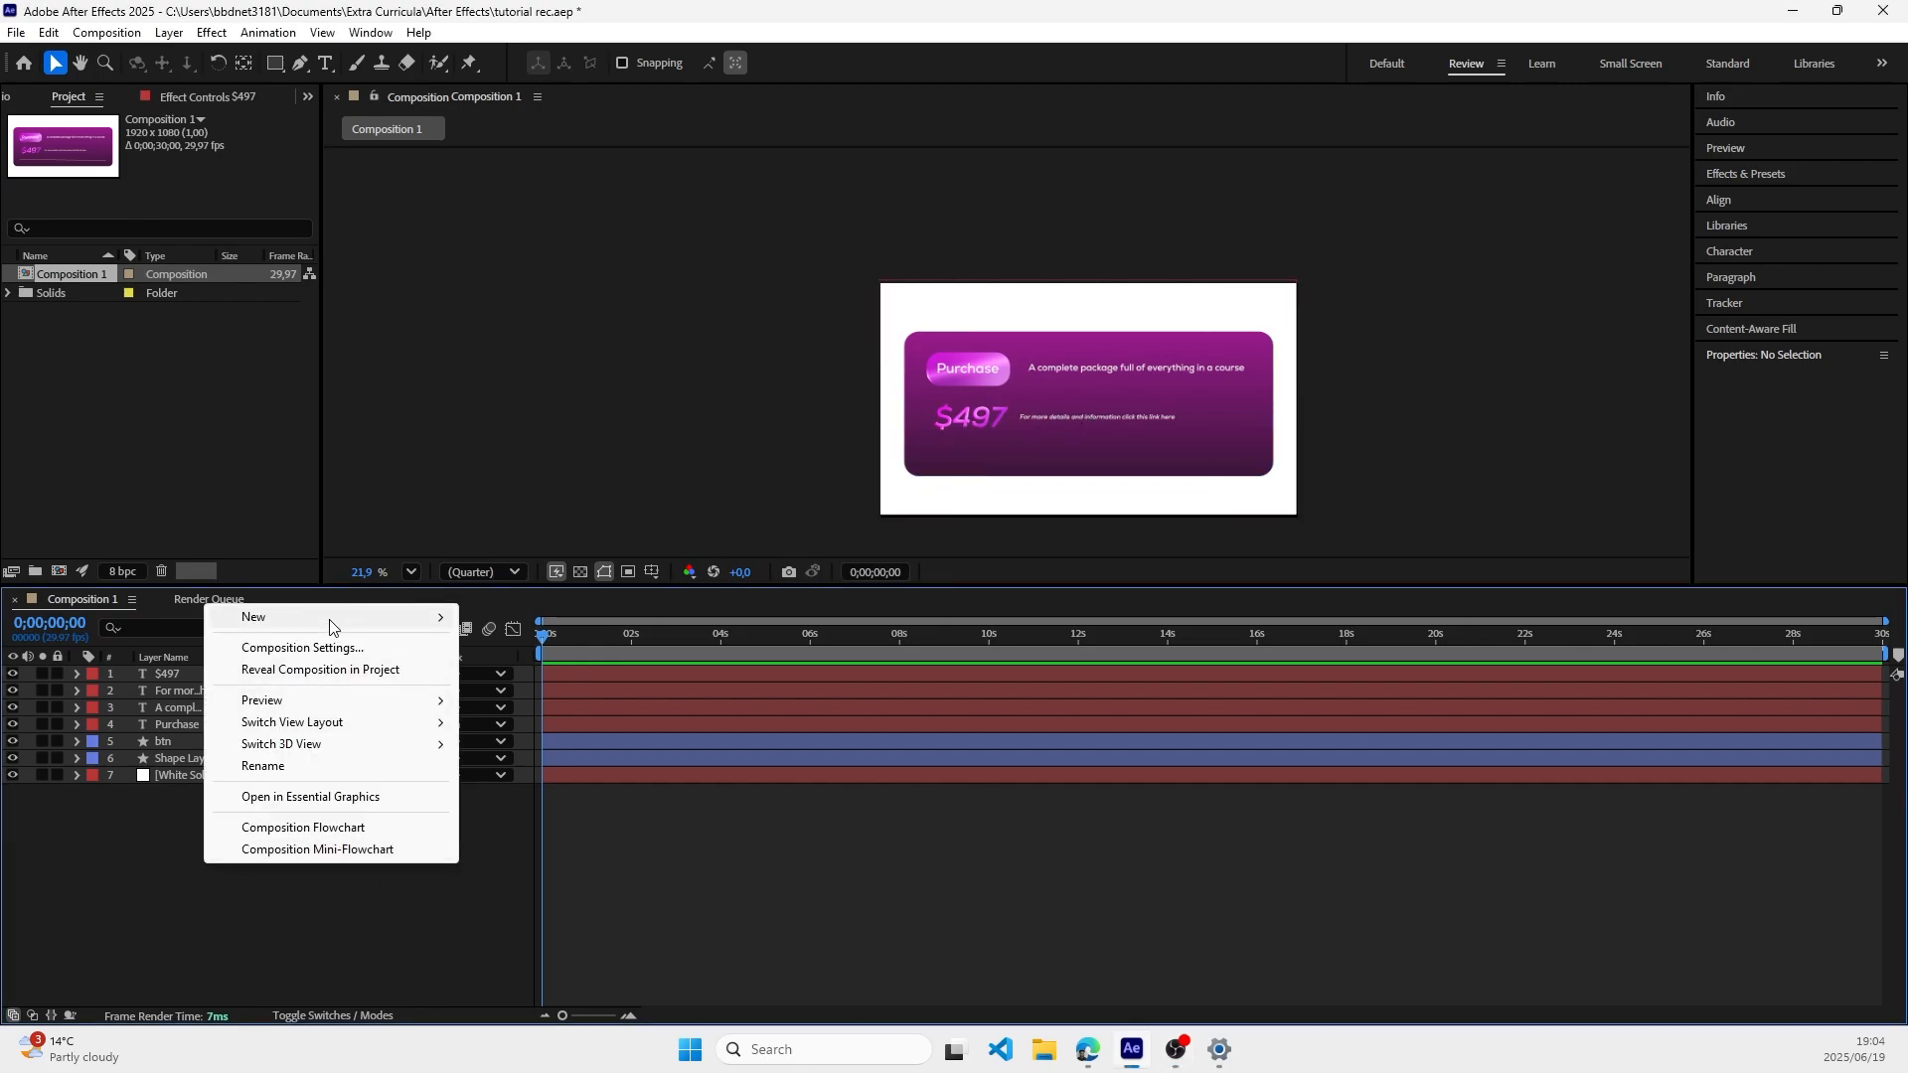
{"action": "mouse_move", "coordinate": [329, 627]}
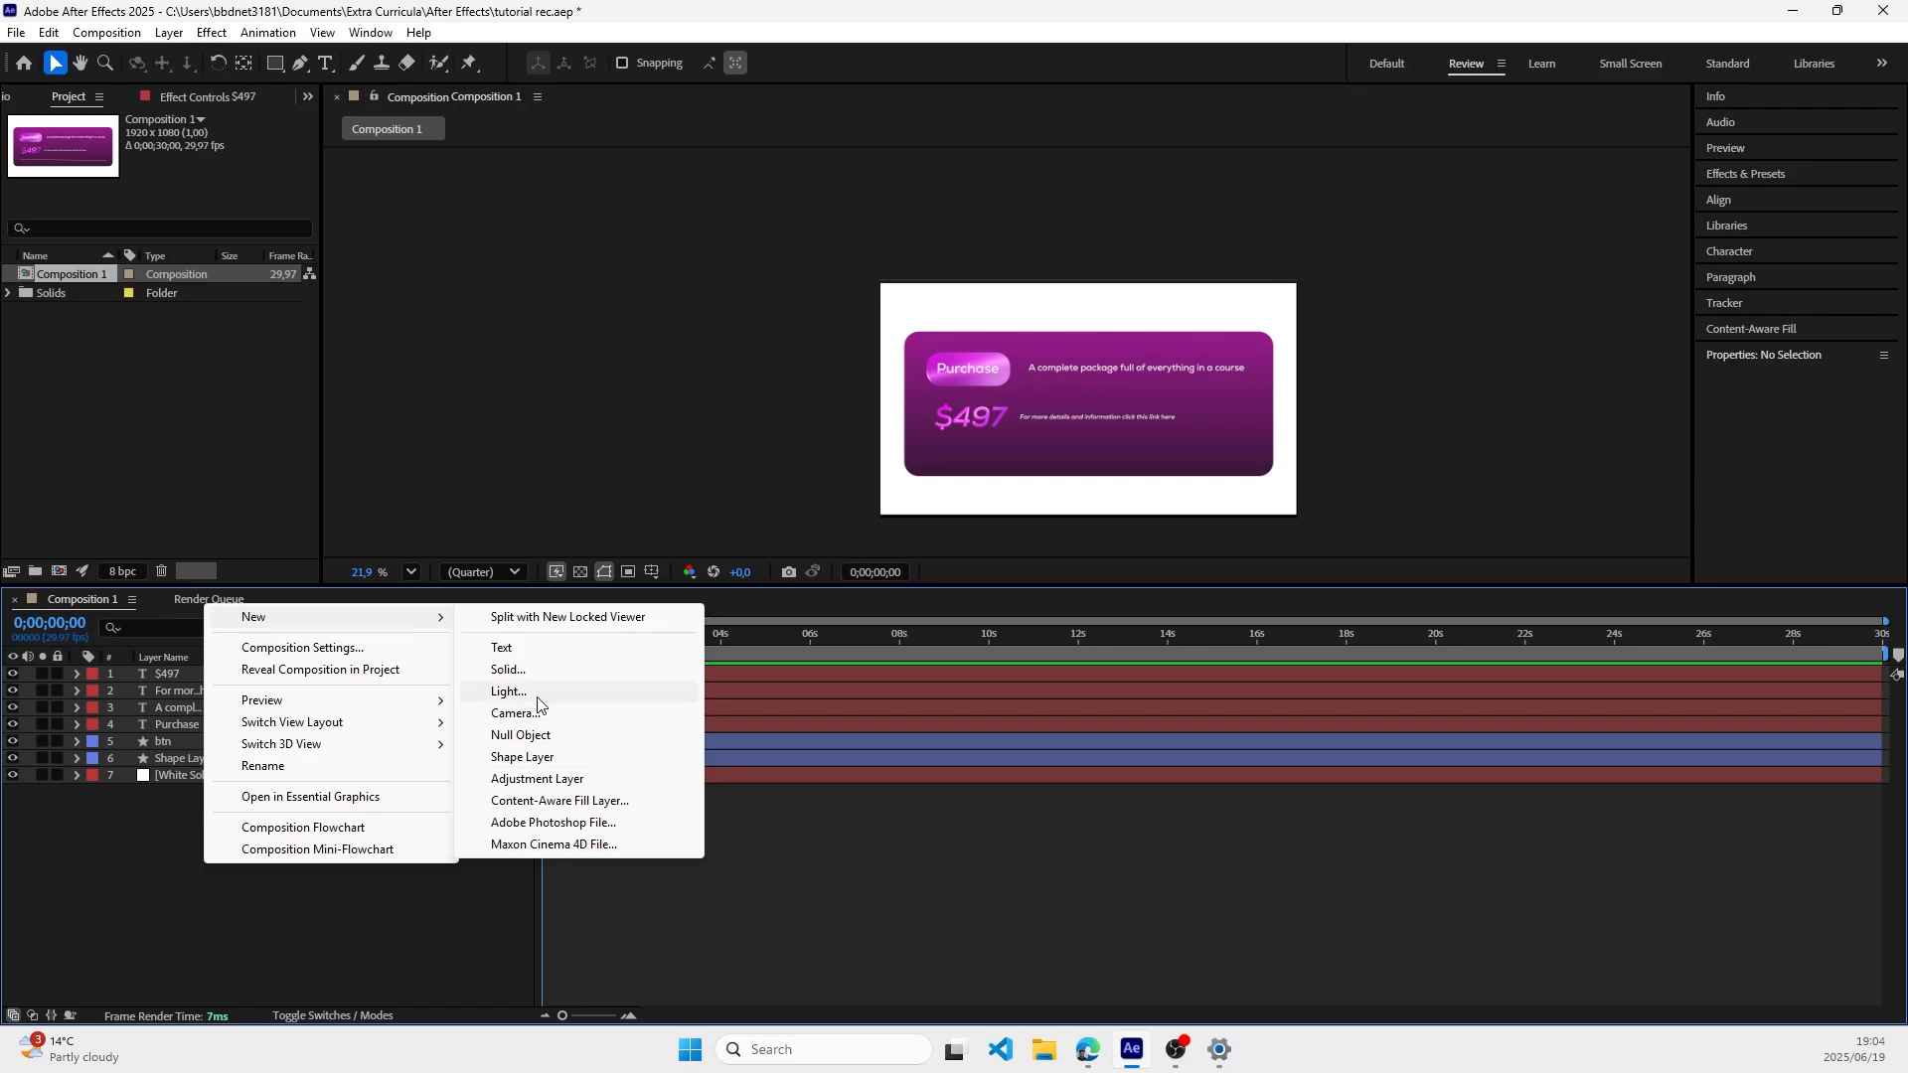
{"action": "left_click", "coordinate": [527, 757]}
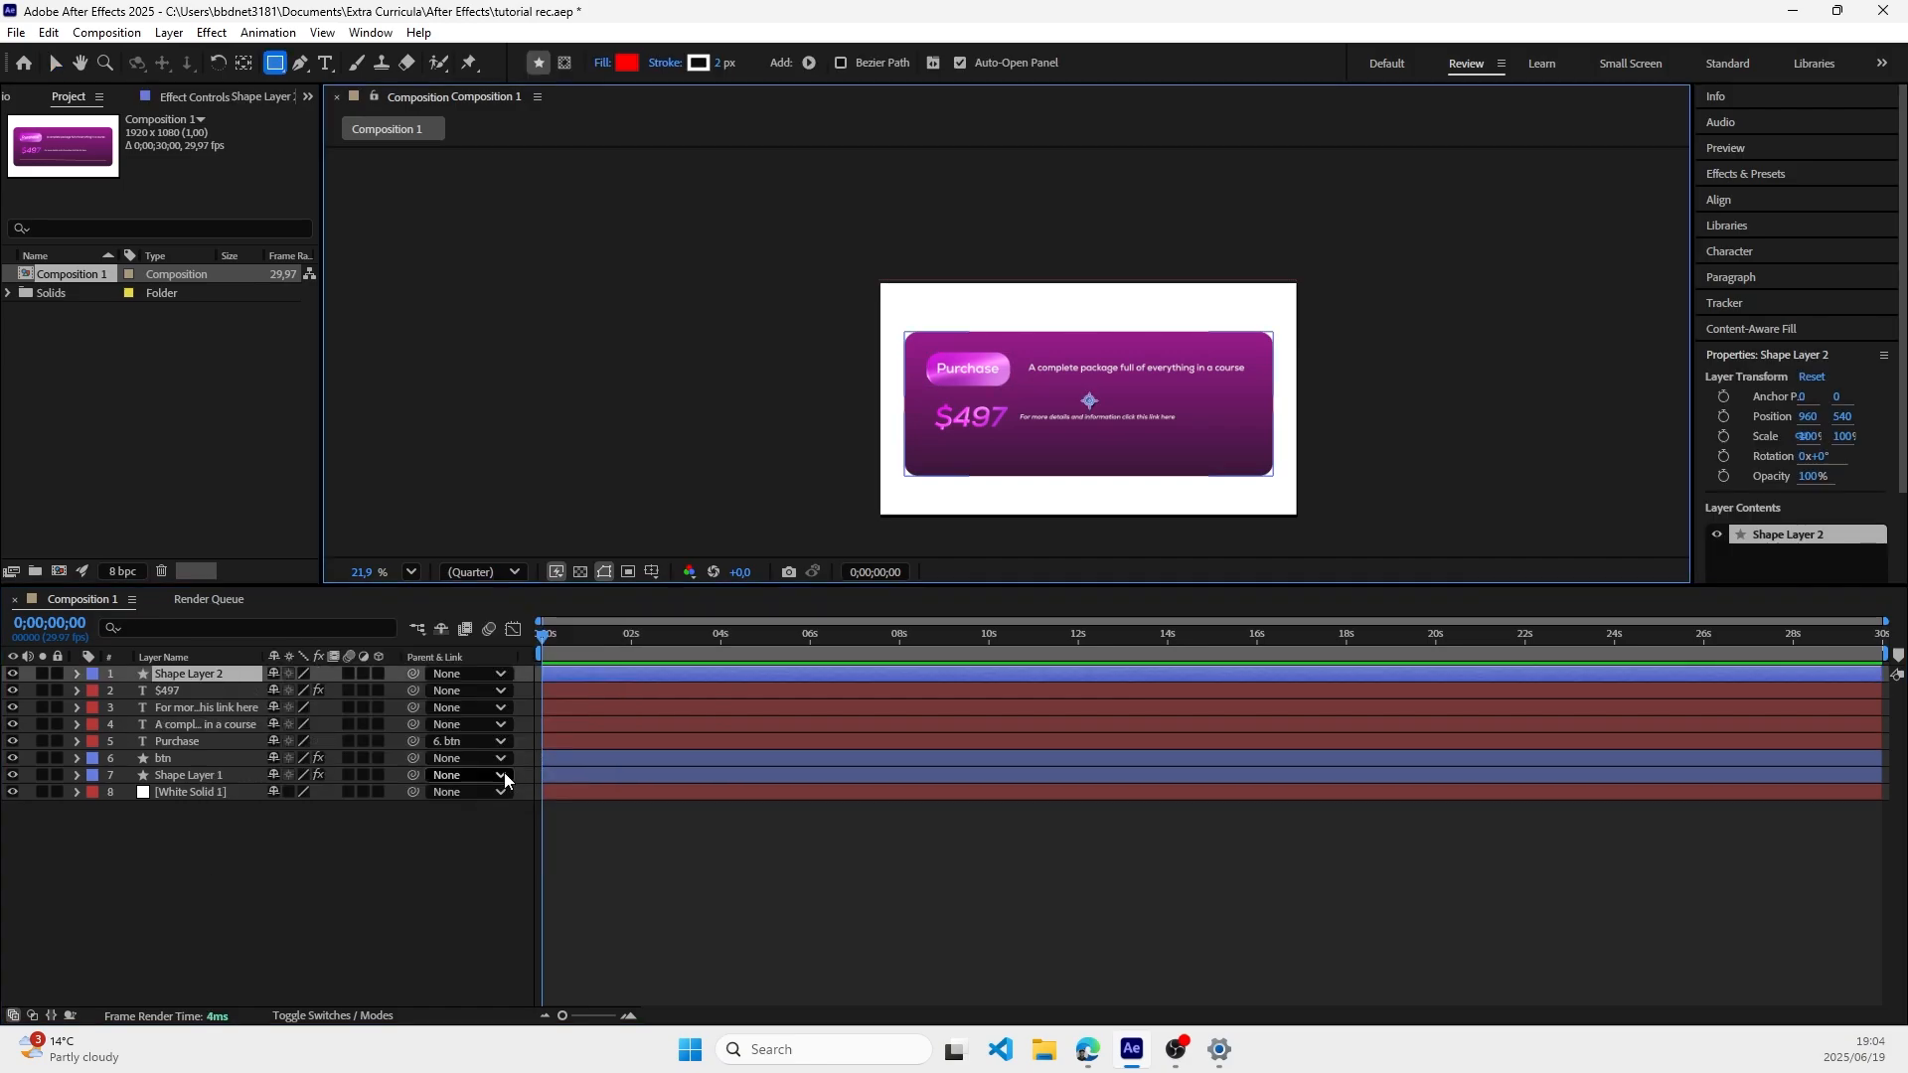
{"action": "left_click", "coordinate": [299, 65]}
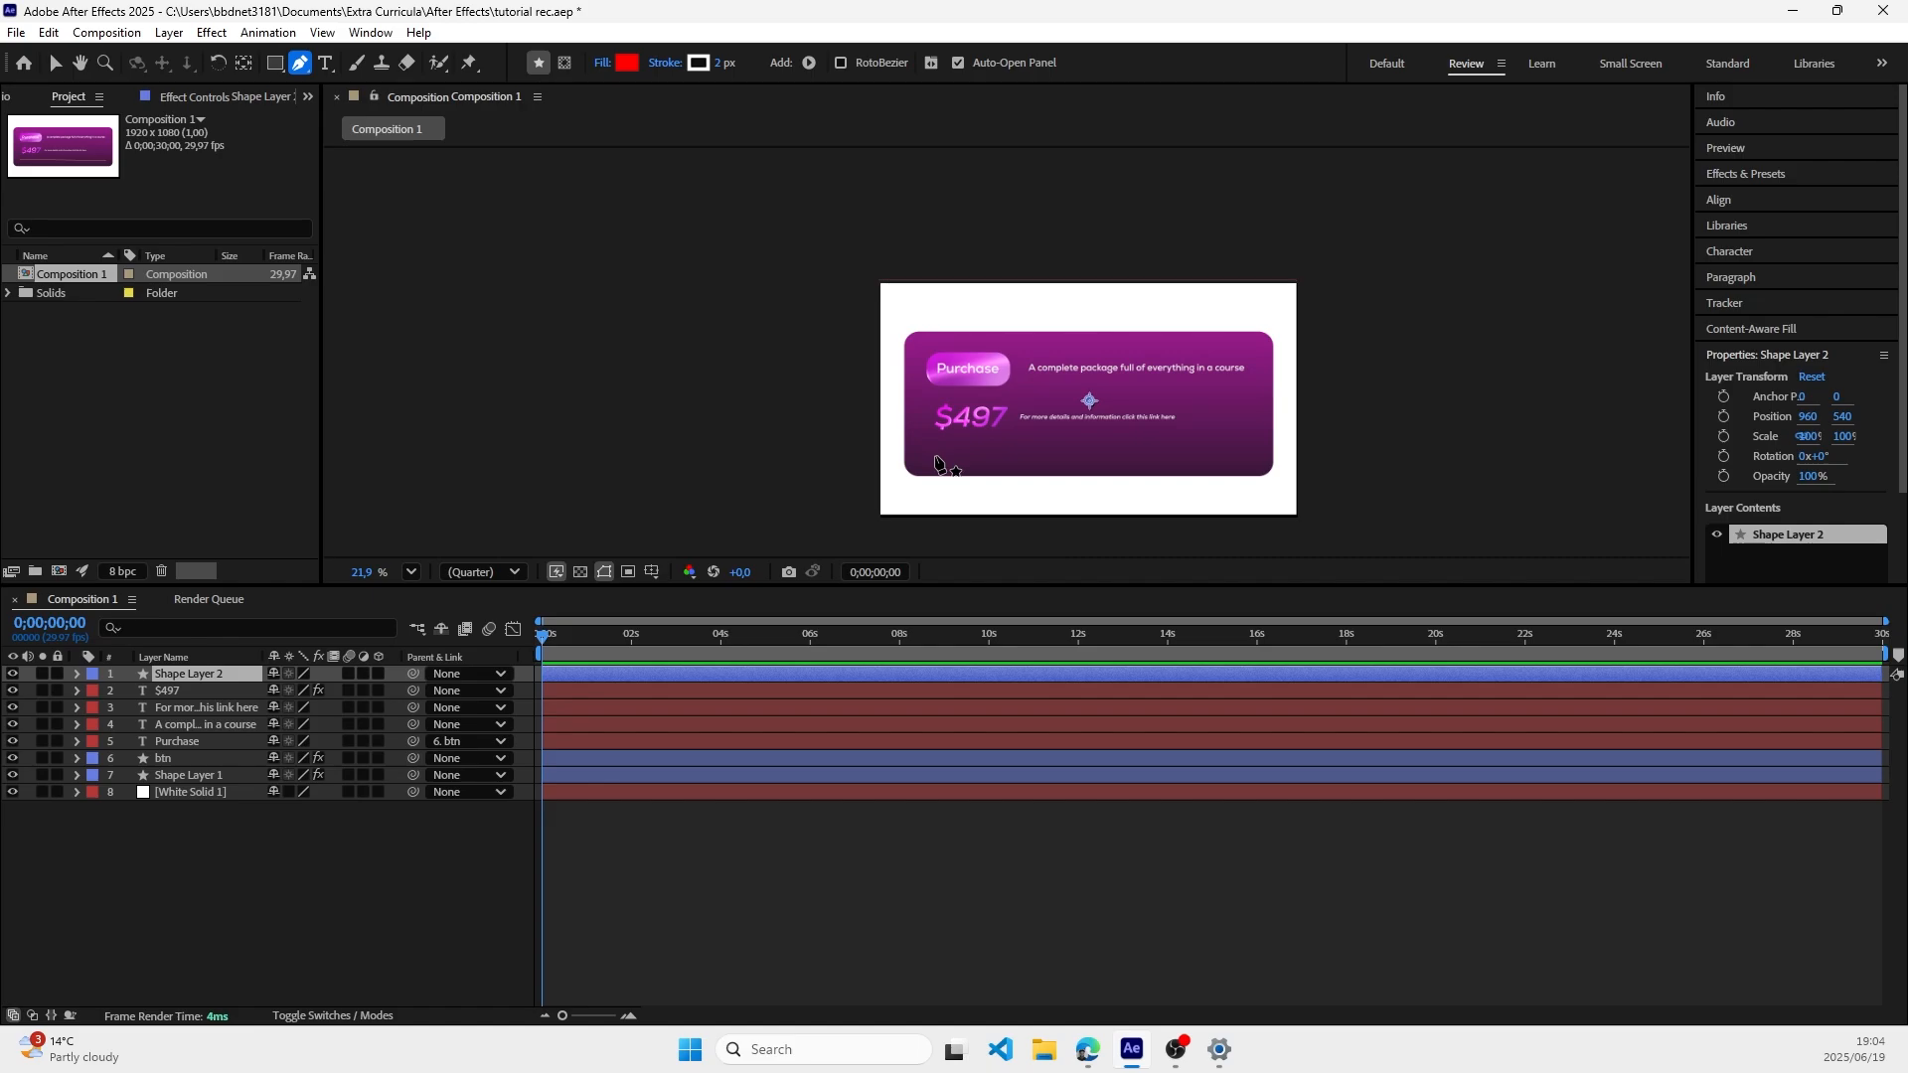
{"action": "left_click", "coordinate": [934, 454]}
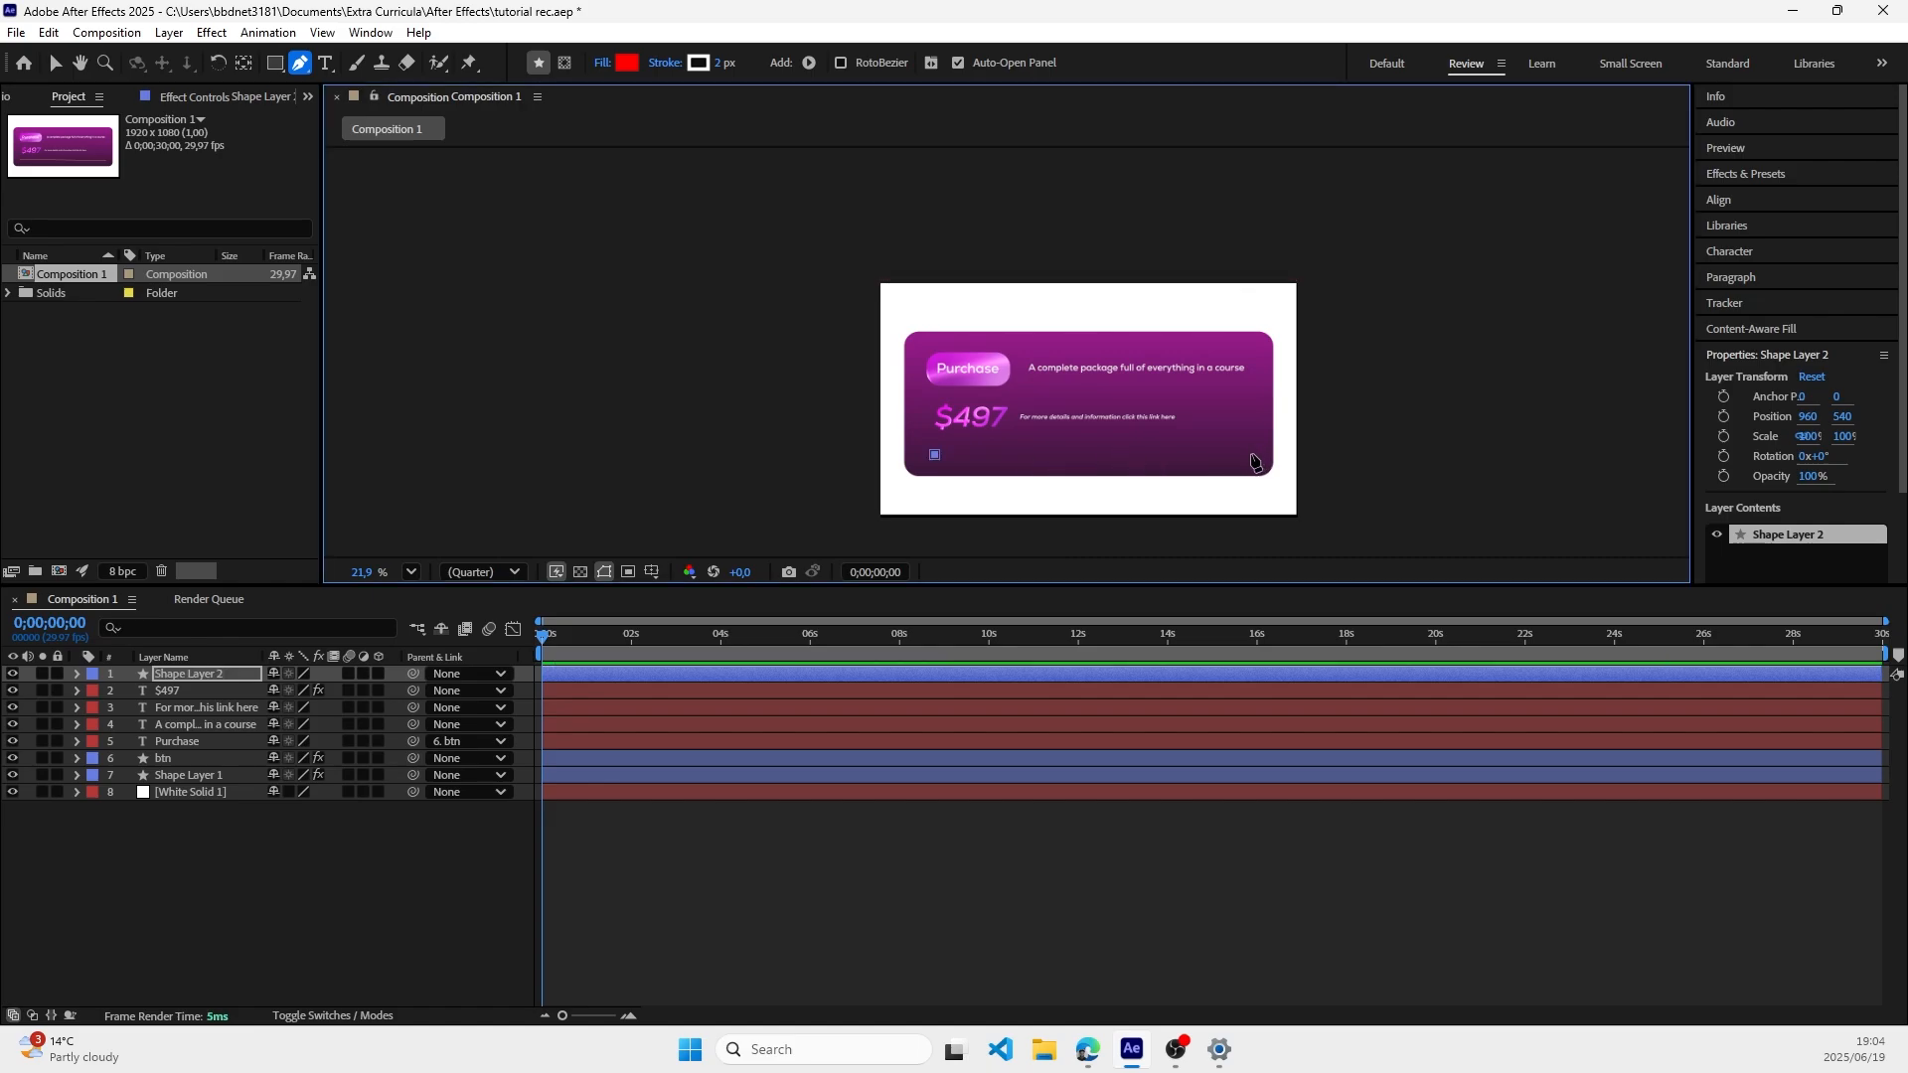
{"action": "left_click", "coordinate": [1248, 454]}
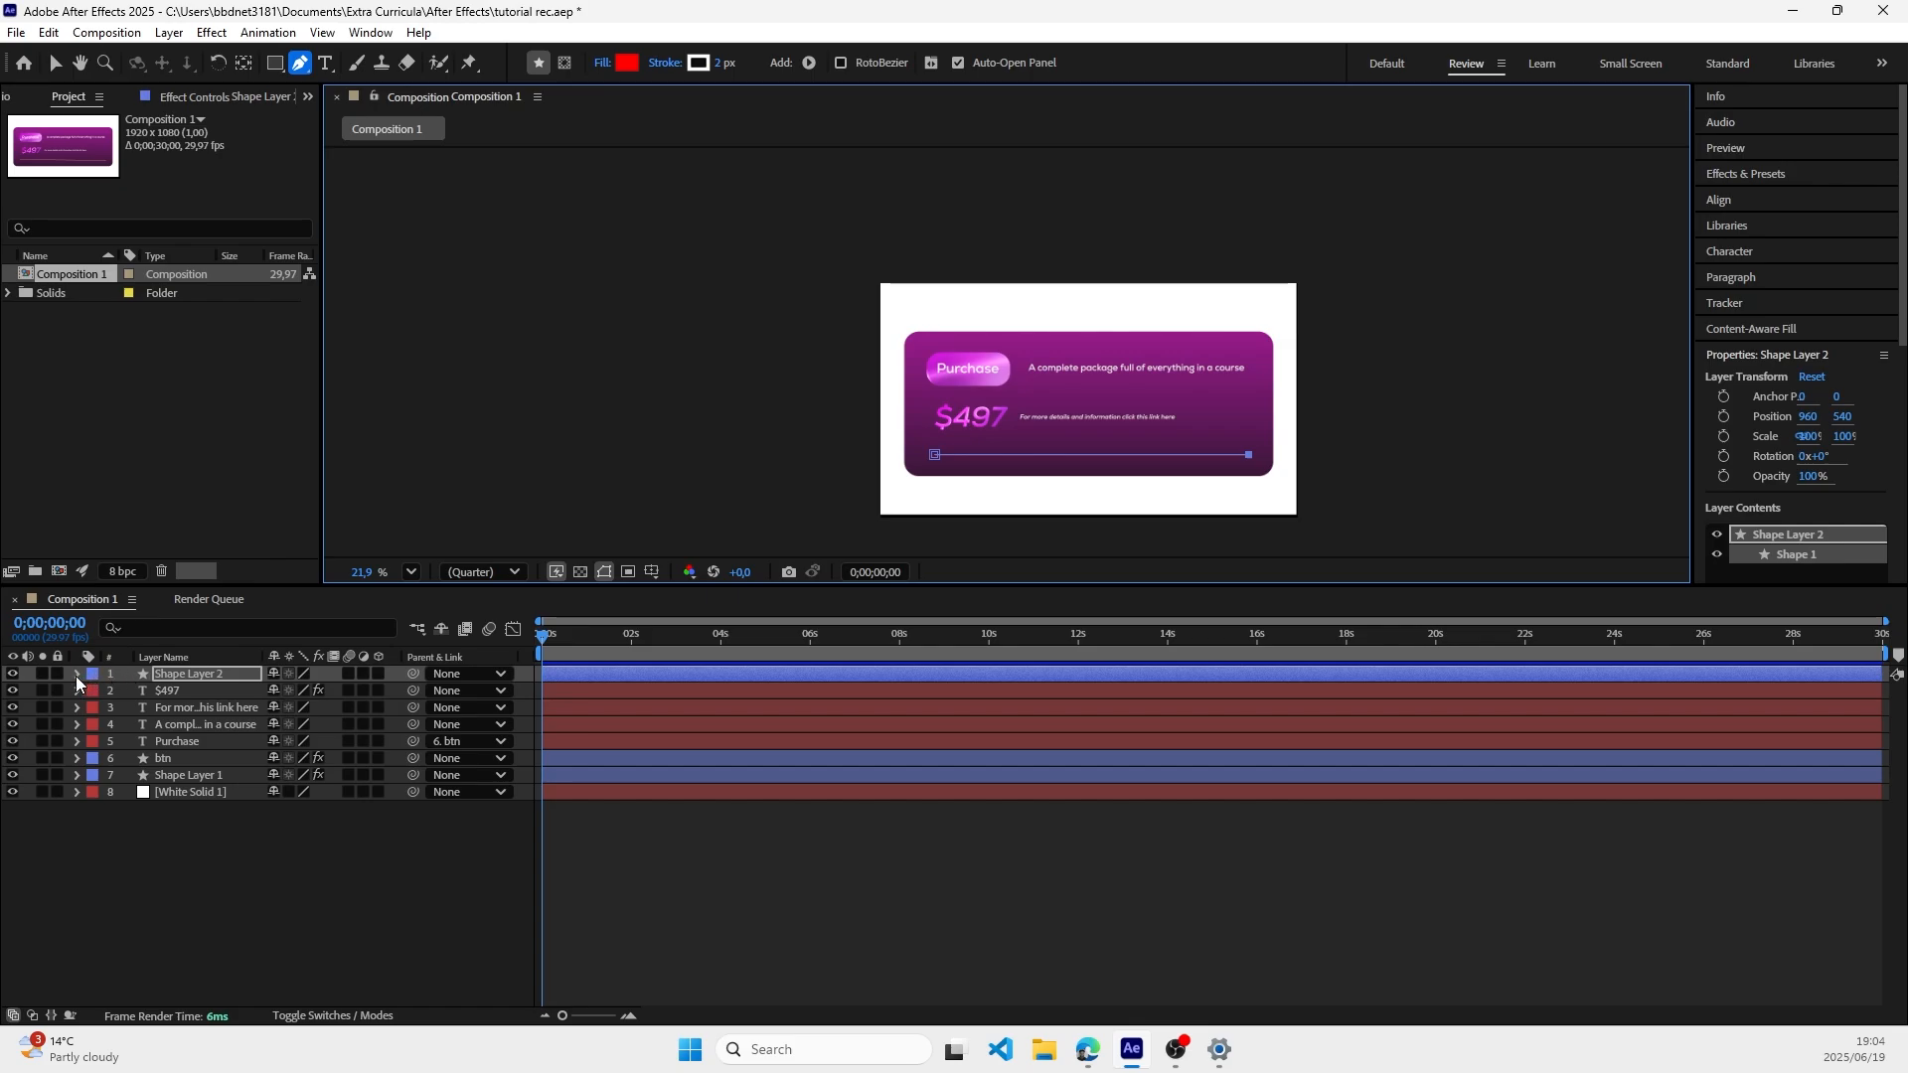
Step: Set the stroke width of the horizontal line in Shape Layer 2 to 10 px
{"action": "left_click", "coordinate": [77, 675]}
{"action": "left_click", "coordinate": [56, 63]}
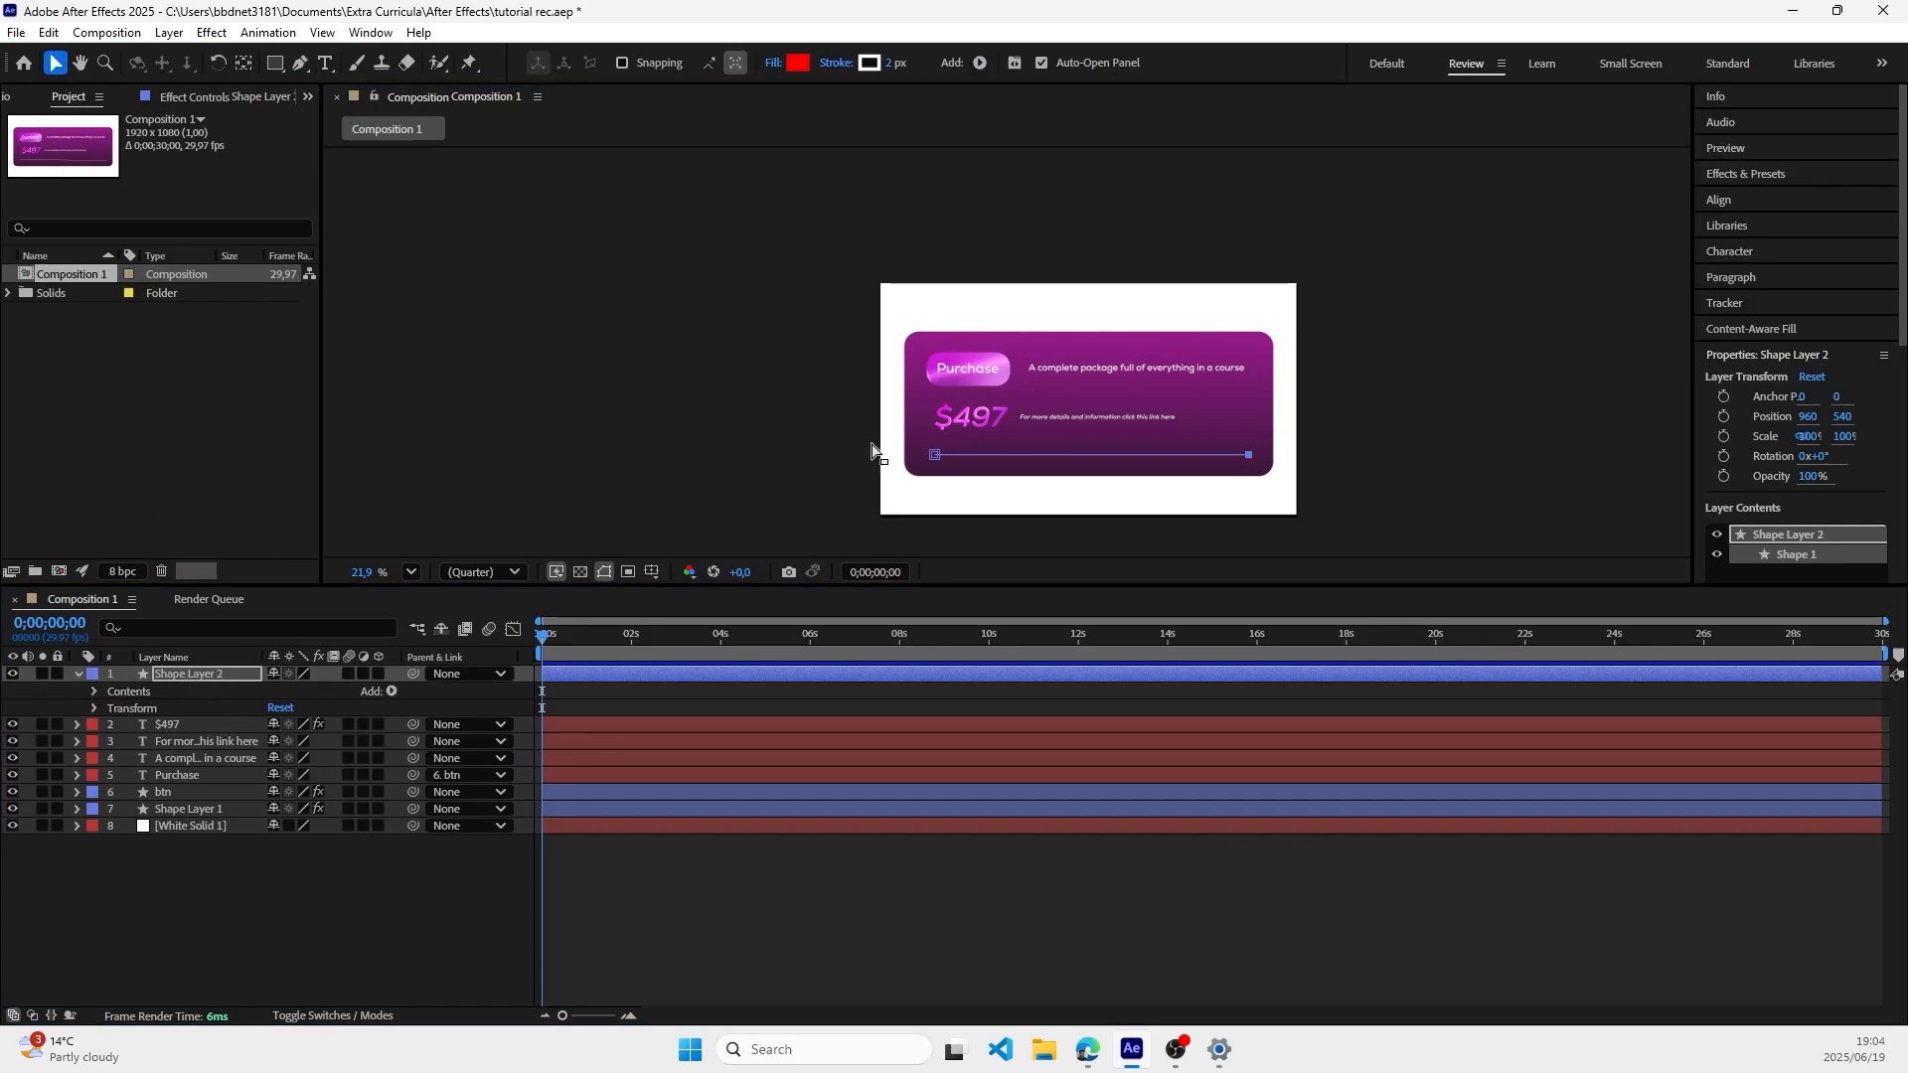
{"action": "scroll", "coordinate": [1194, 410], "scroll_direction": "up", "scroll_amount": 4}
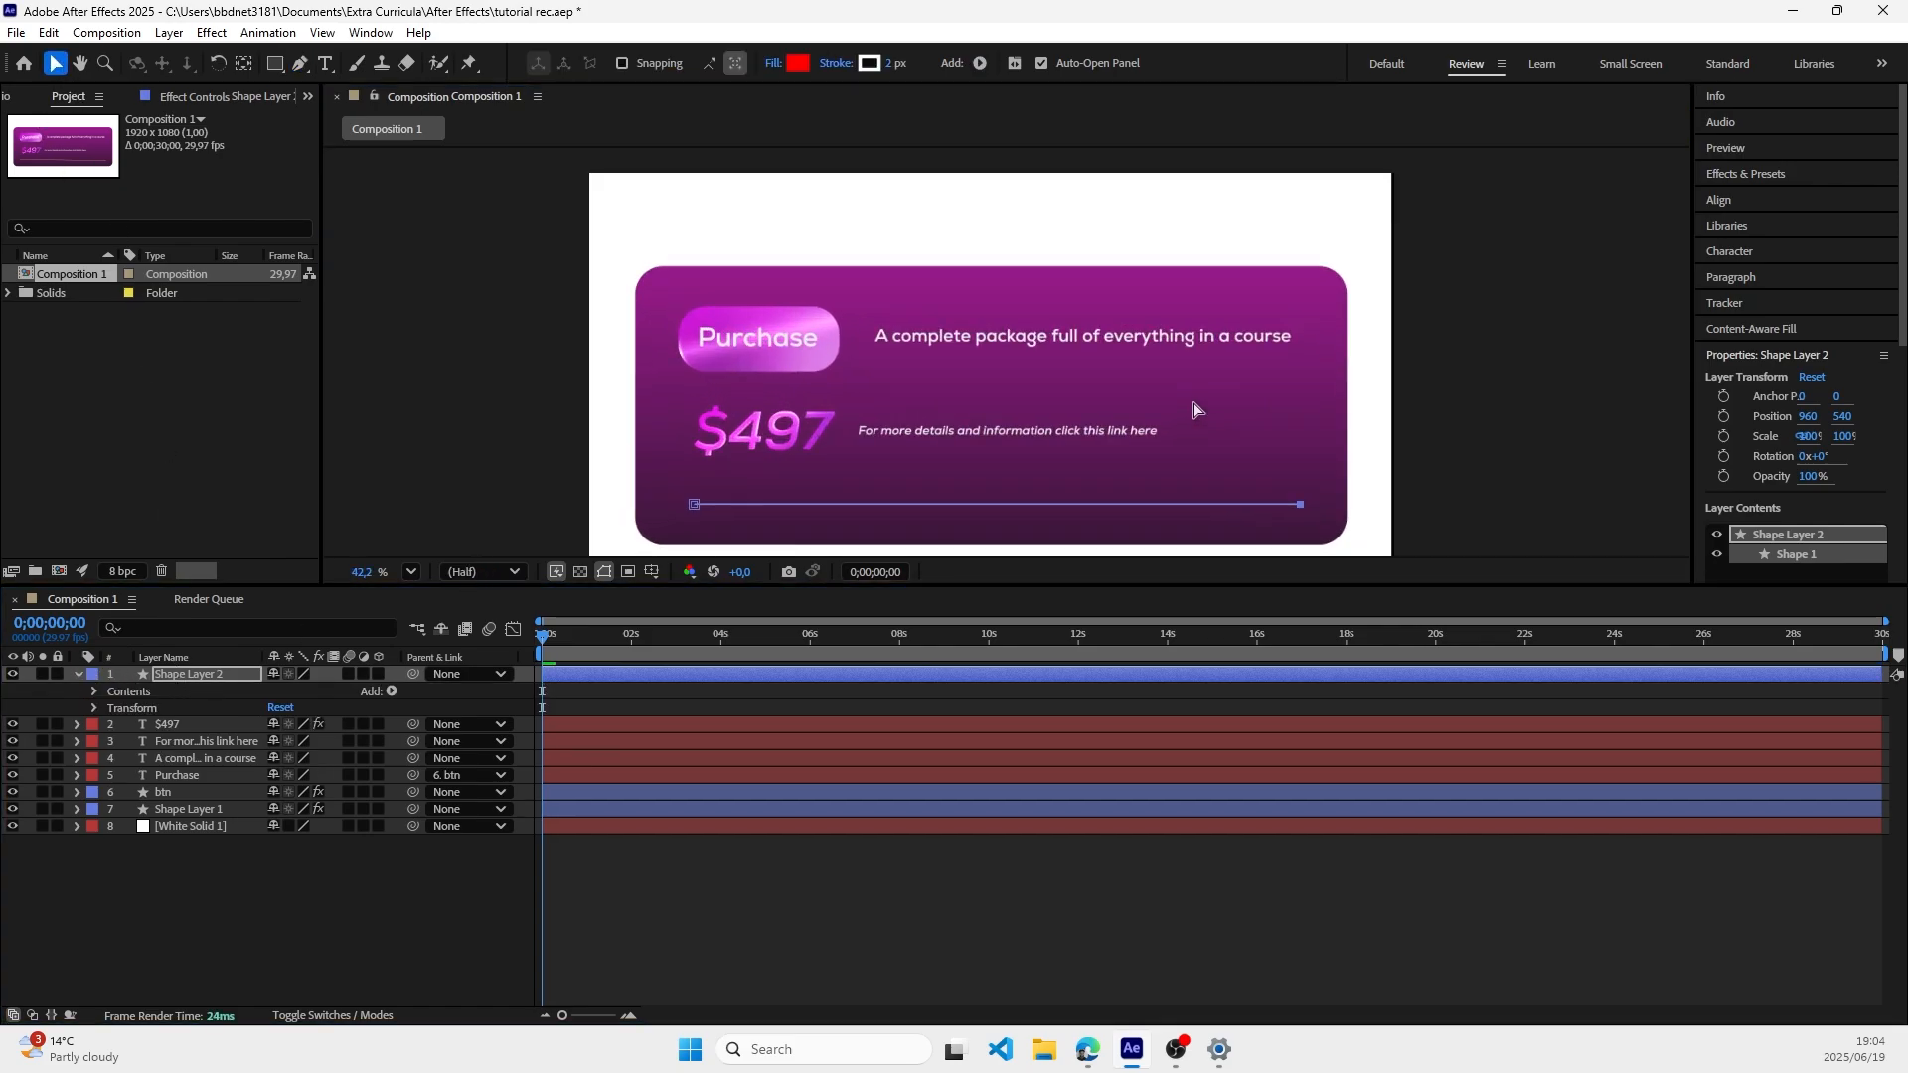
{"action": "scroll", "coordinate": [1197, 412], "scroll_direction": "up", "scroll_amount": 1}
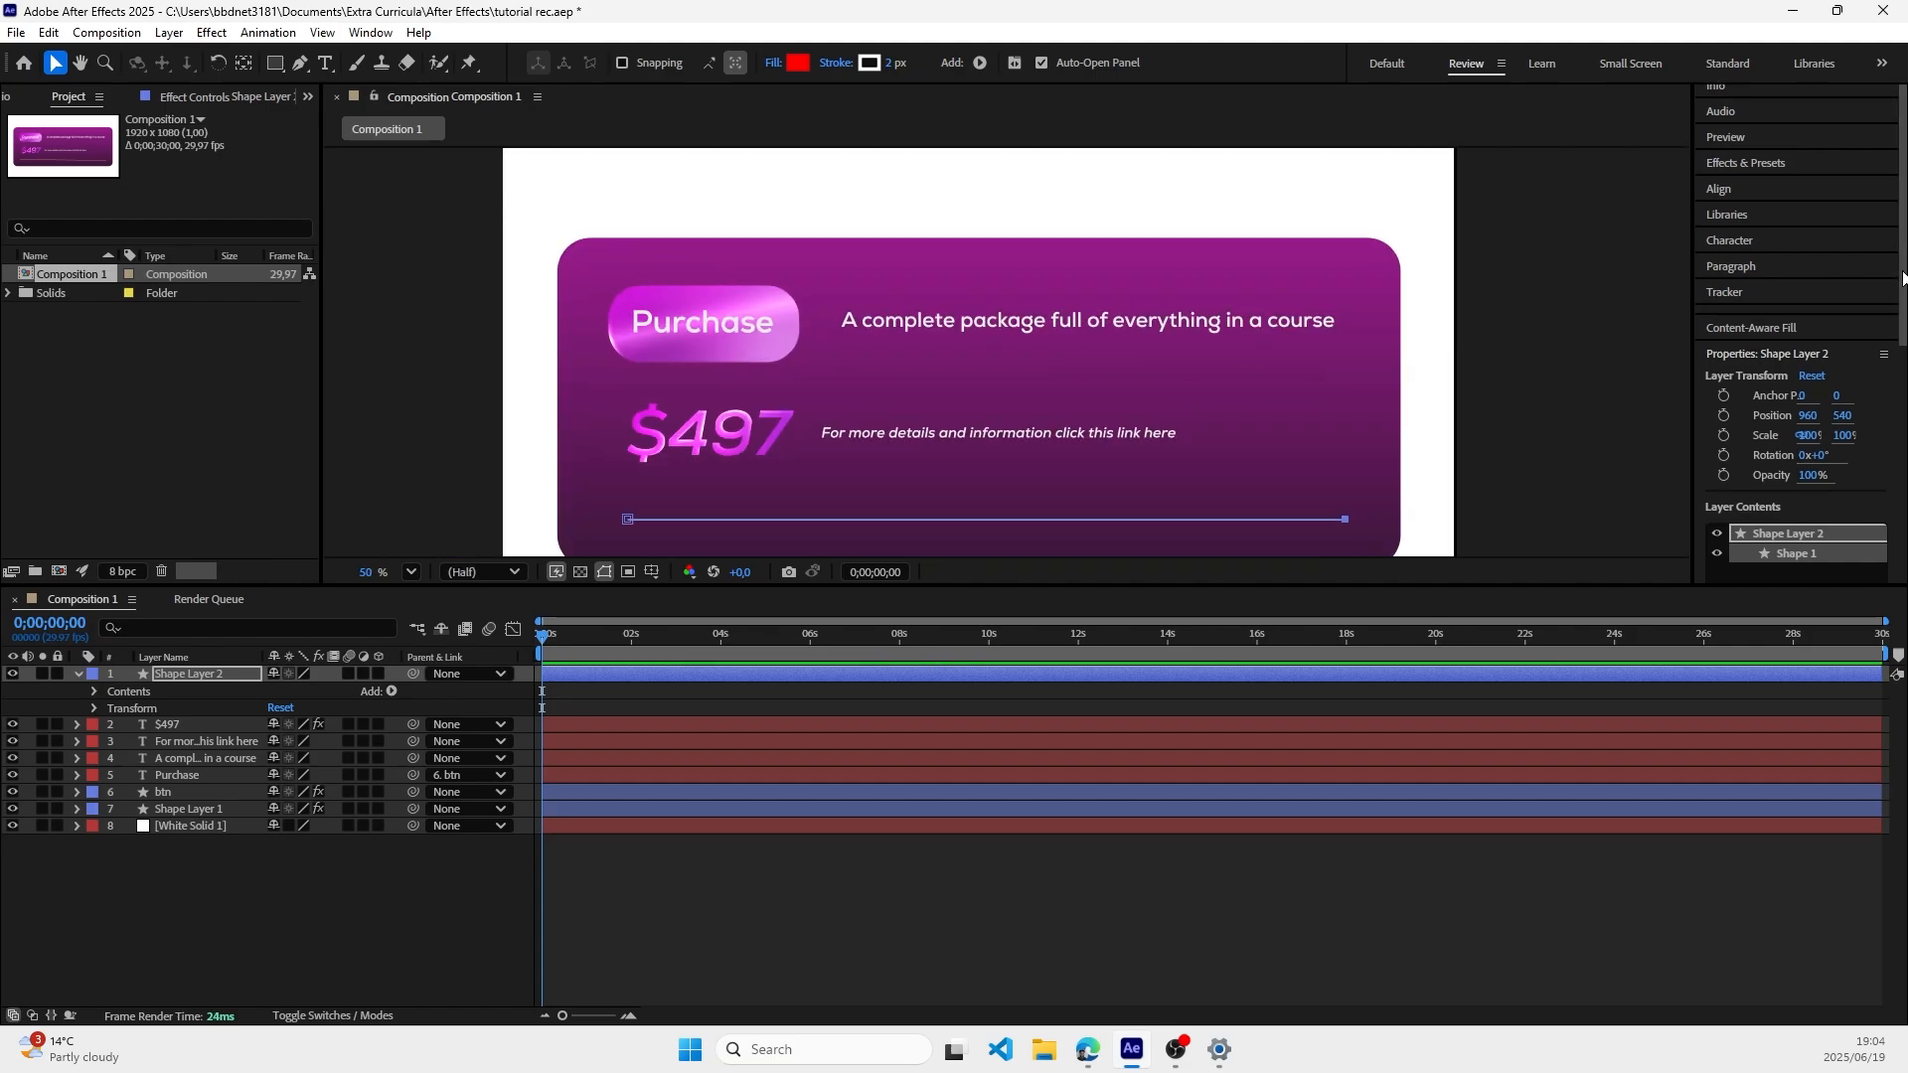
{"action": "scroll", "coordinate": [1799, 318], "scroll_direction": "down", "scroll_amount": 2}
{"action": "scroll", "coordinate": [1550, 385], "scroll_direction": "down", "scroll_amount": 1}
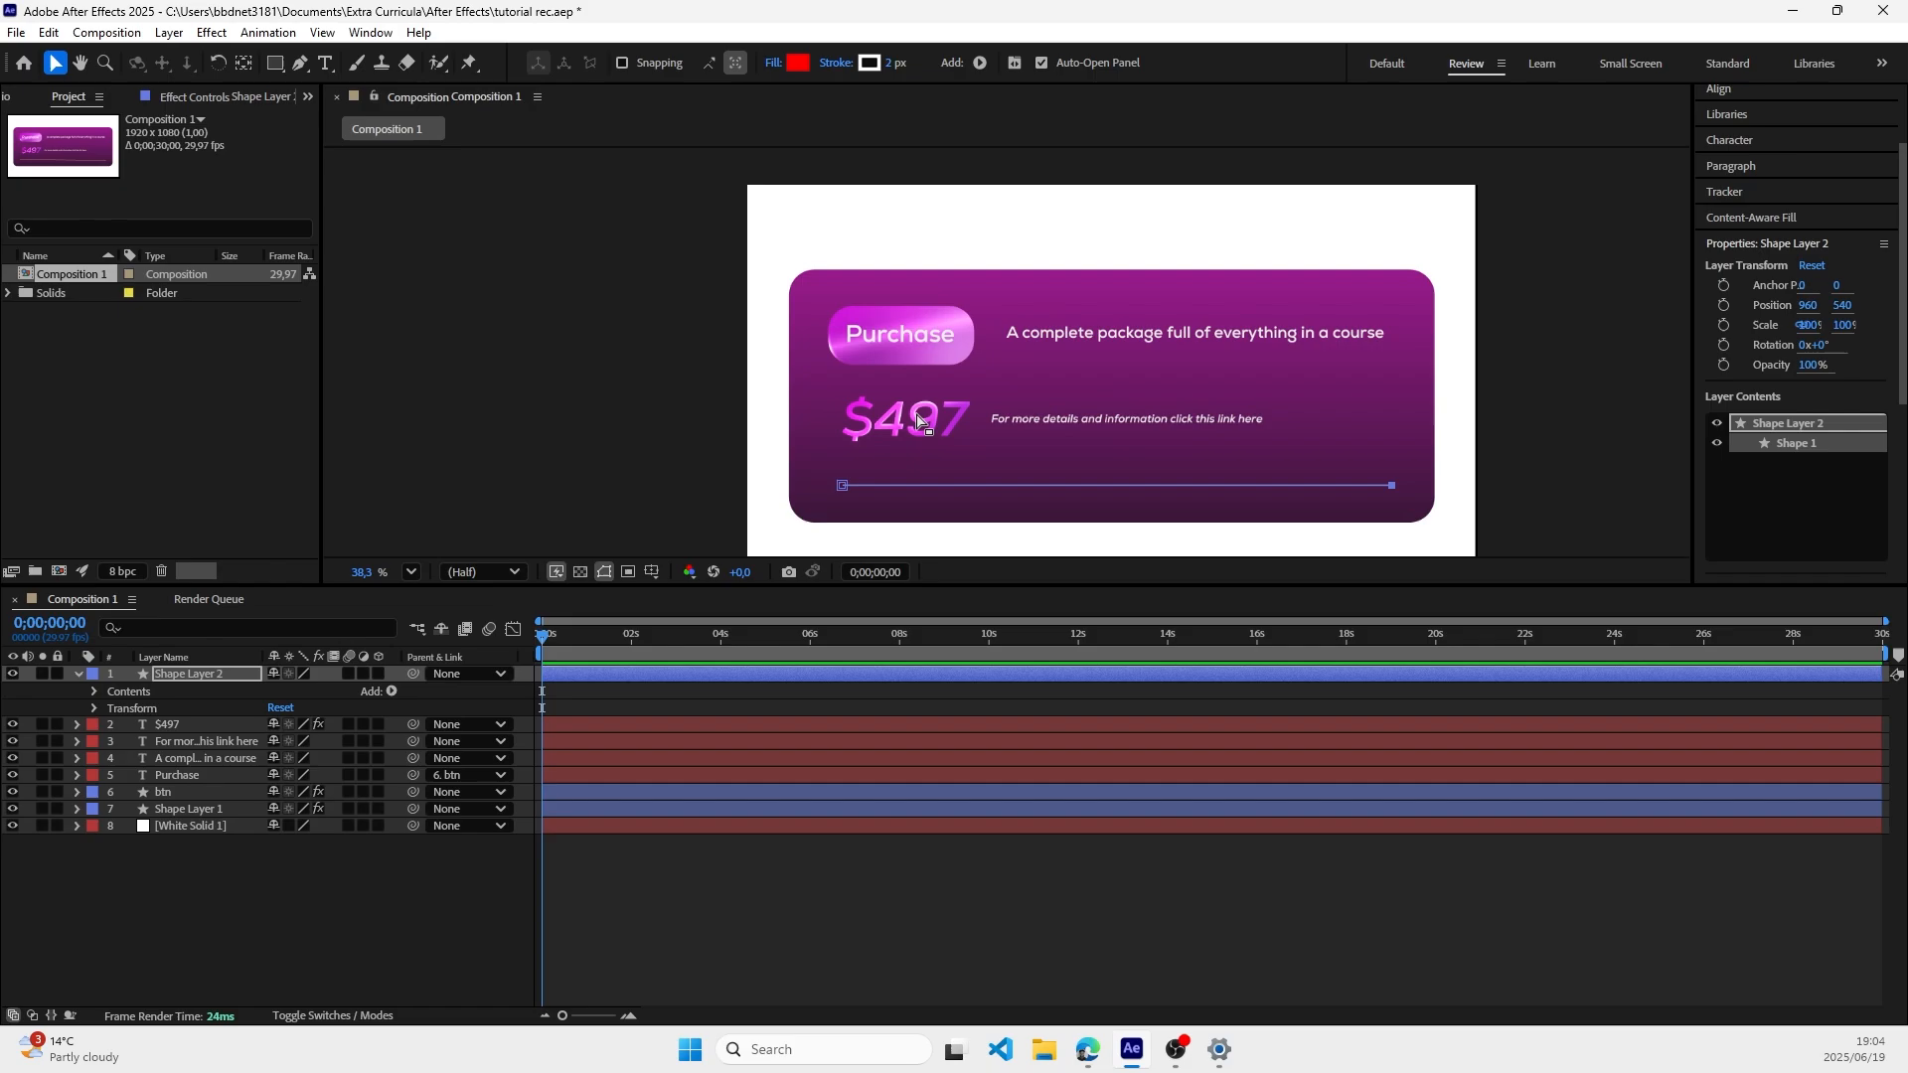
{"action": "left_click", "coordinate": [81, 63]}
{"action": "left_click_drag", "start_coordinate": [611, 353], "coordinate": [589, 285]}
{"action": "left_click", "coordinate": [57, 67]}
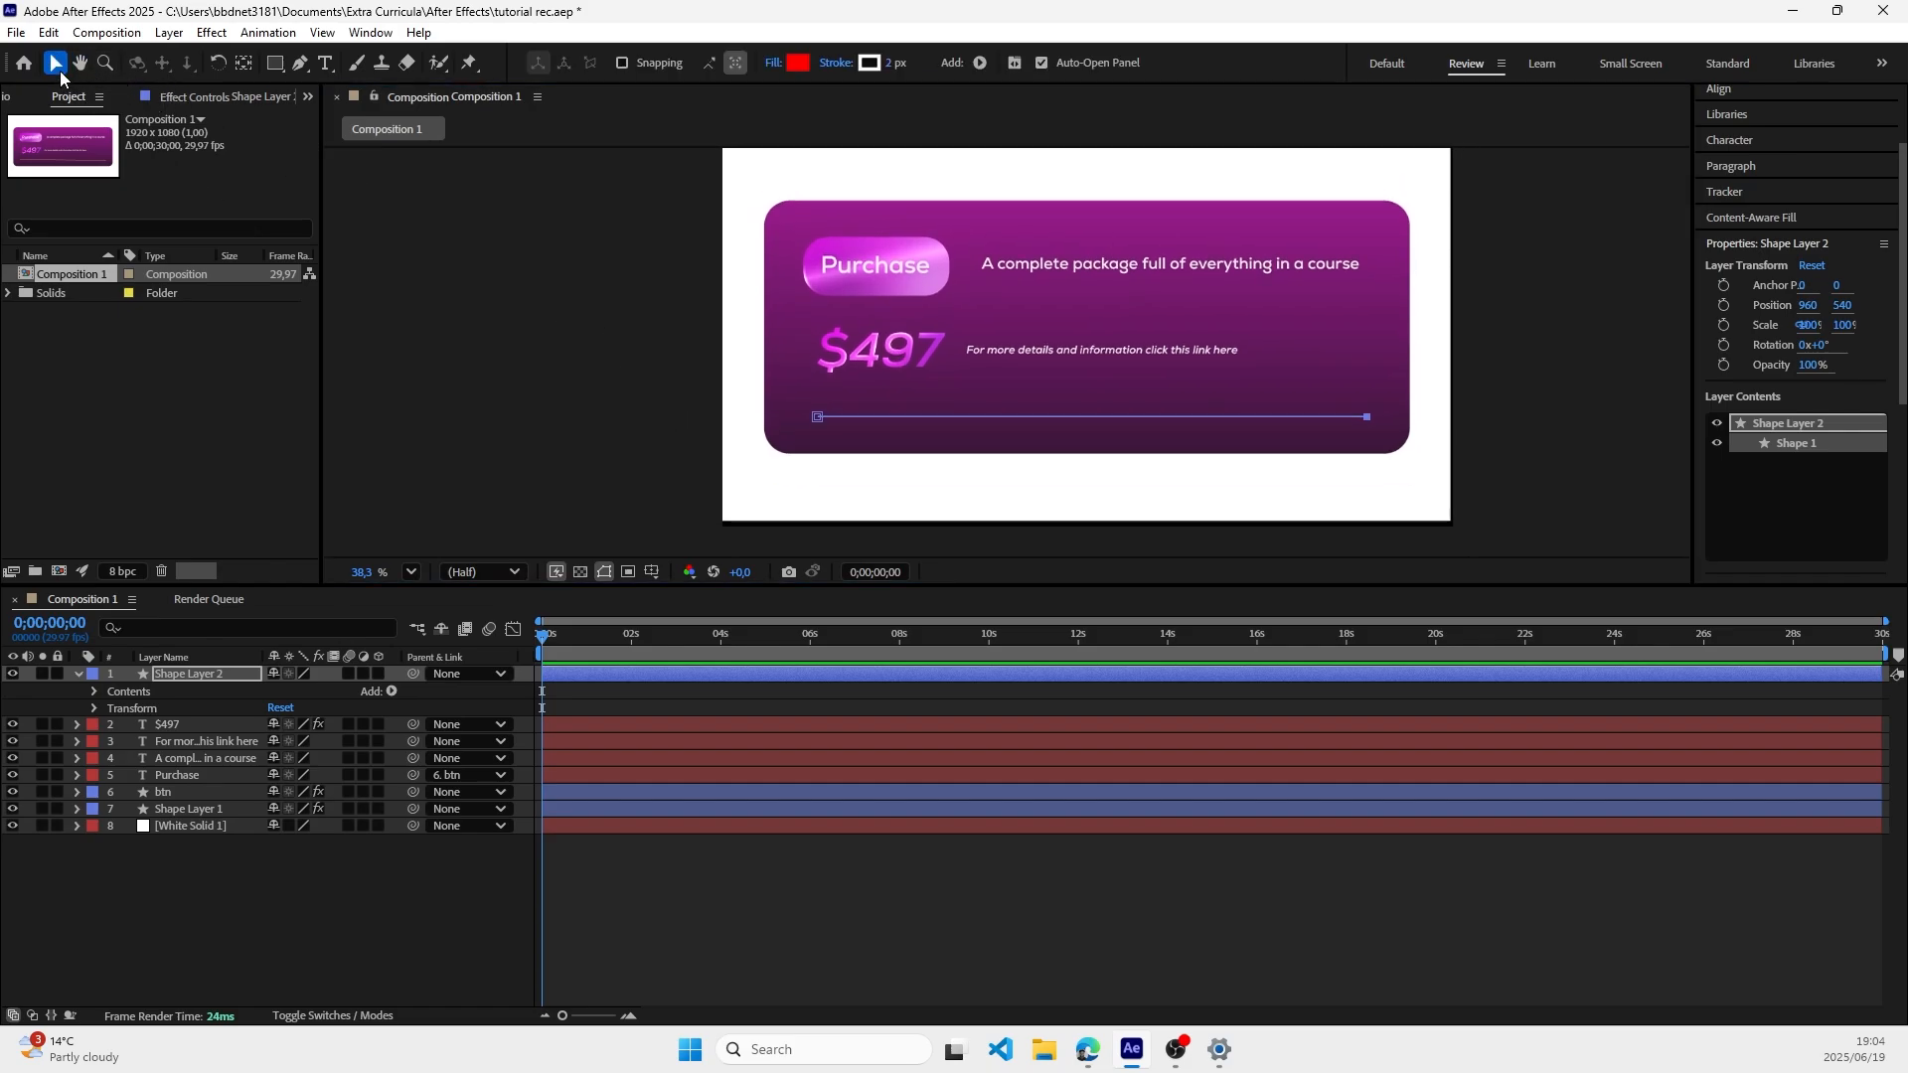
{"action": "left_click", "coordinate": [93, 691]}
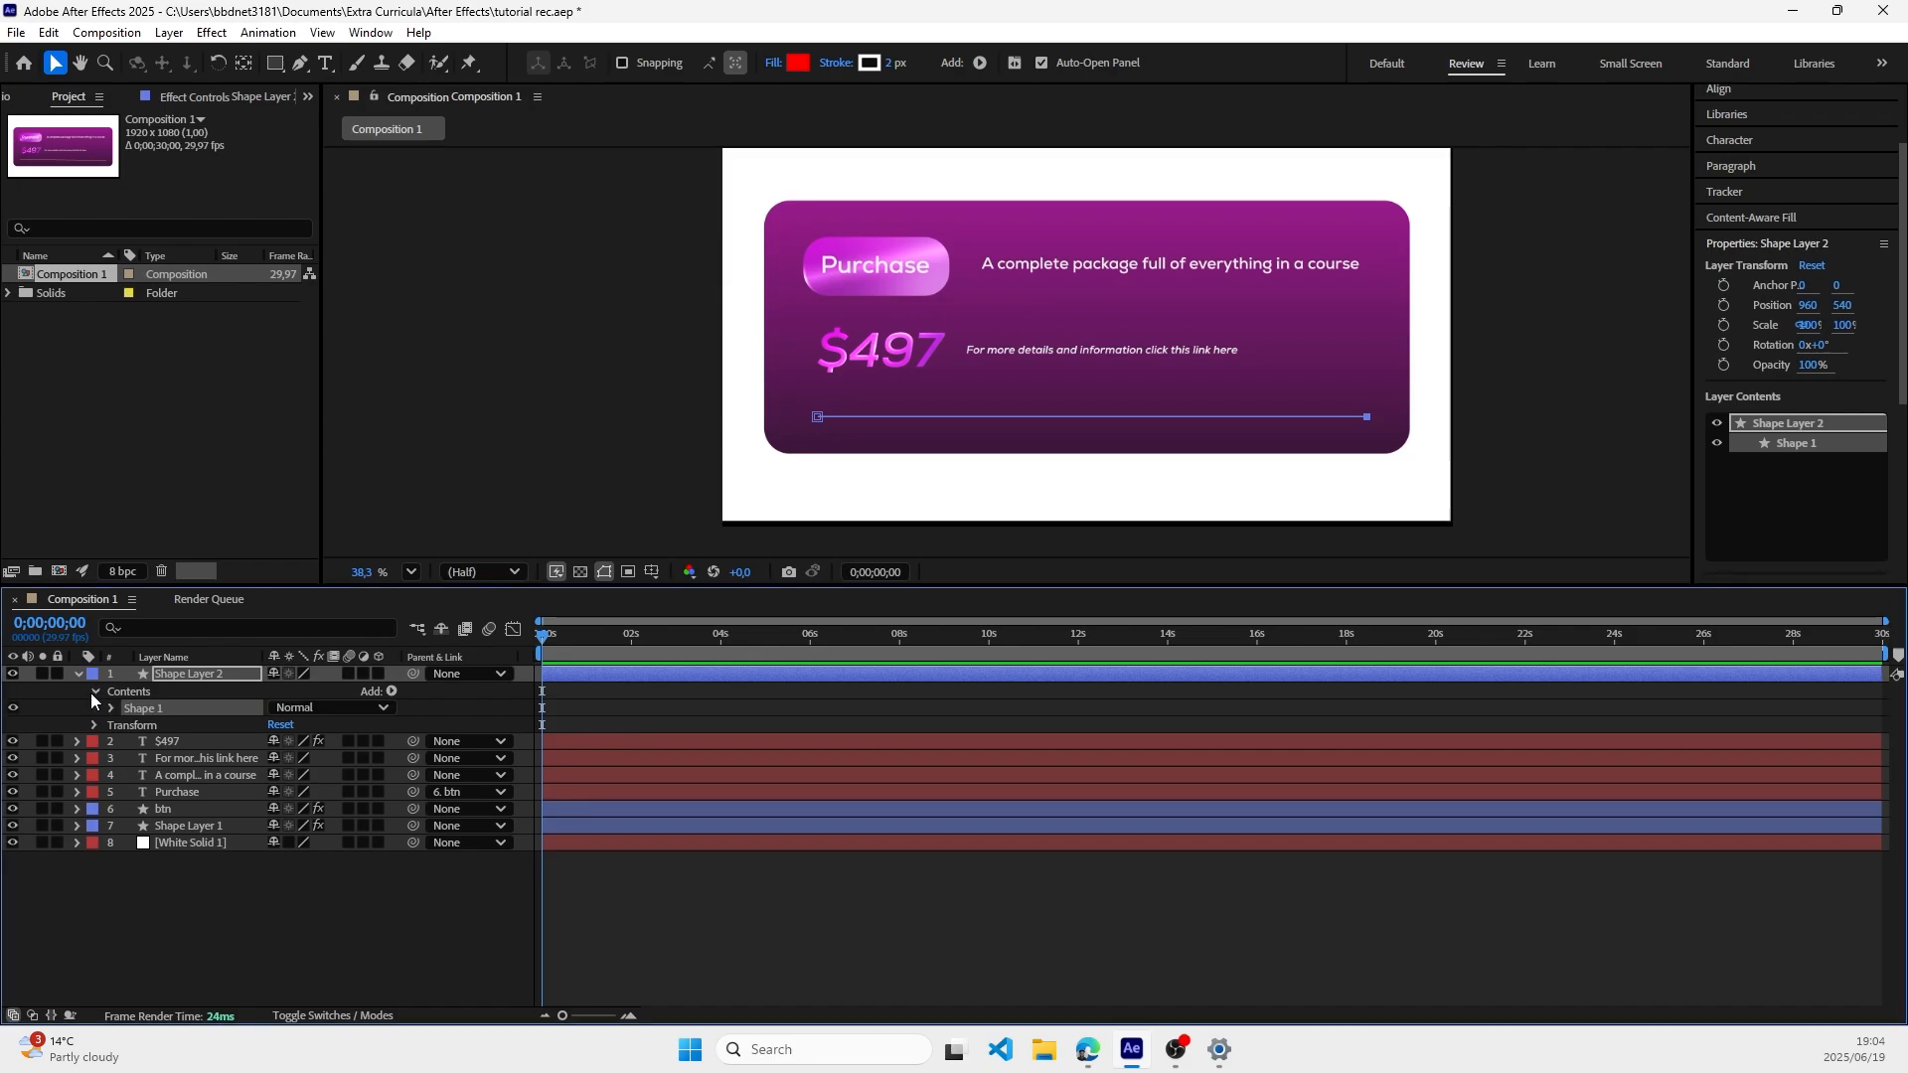
{"action": "left_click", "coordinate": [111, 708]}
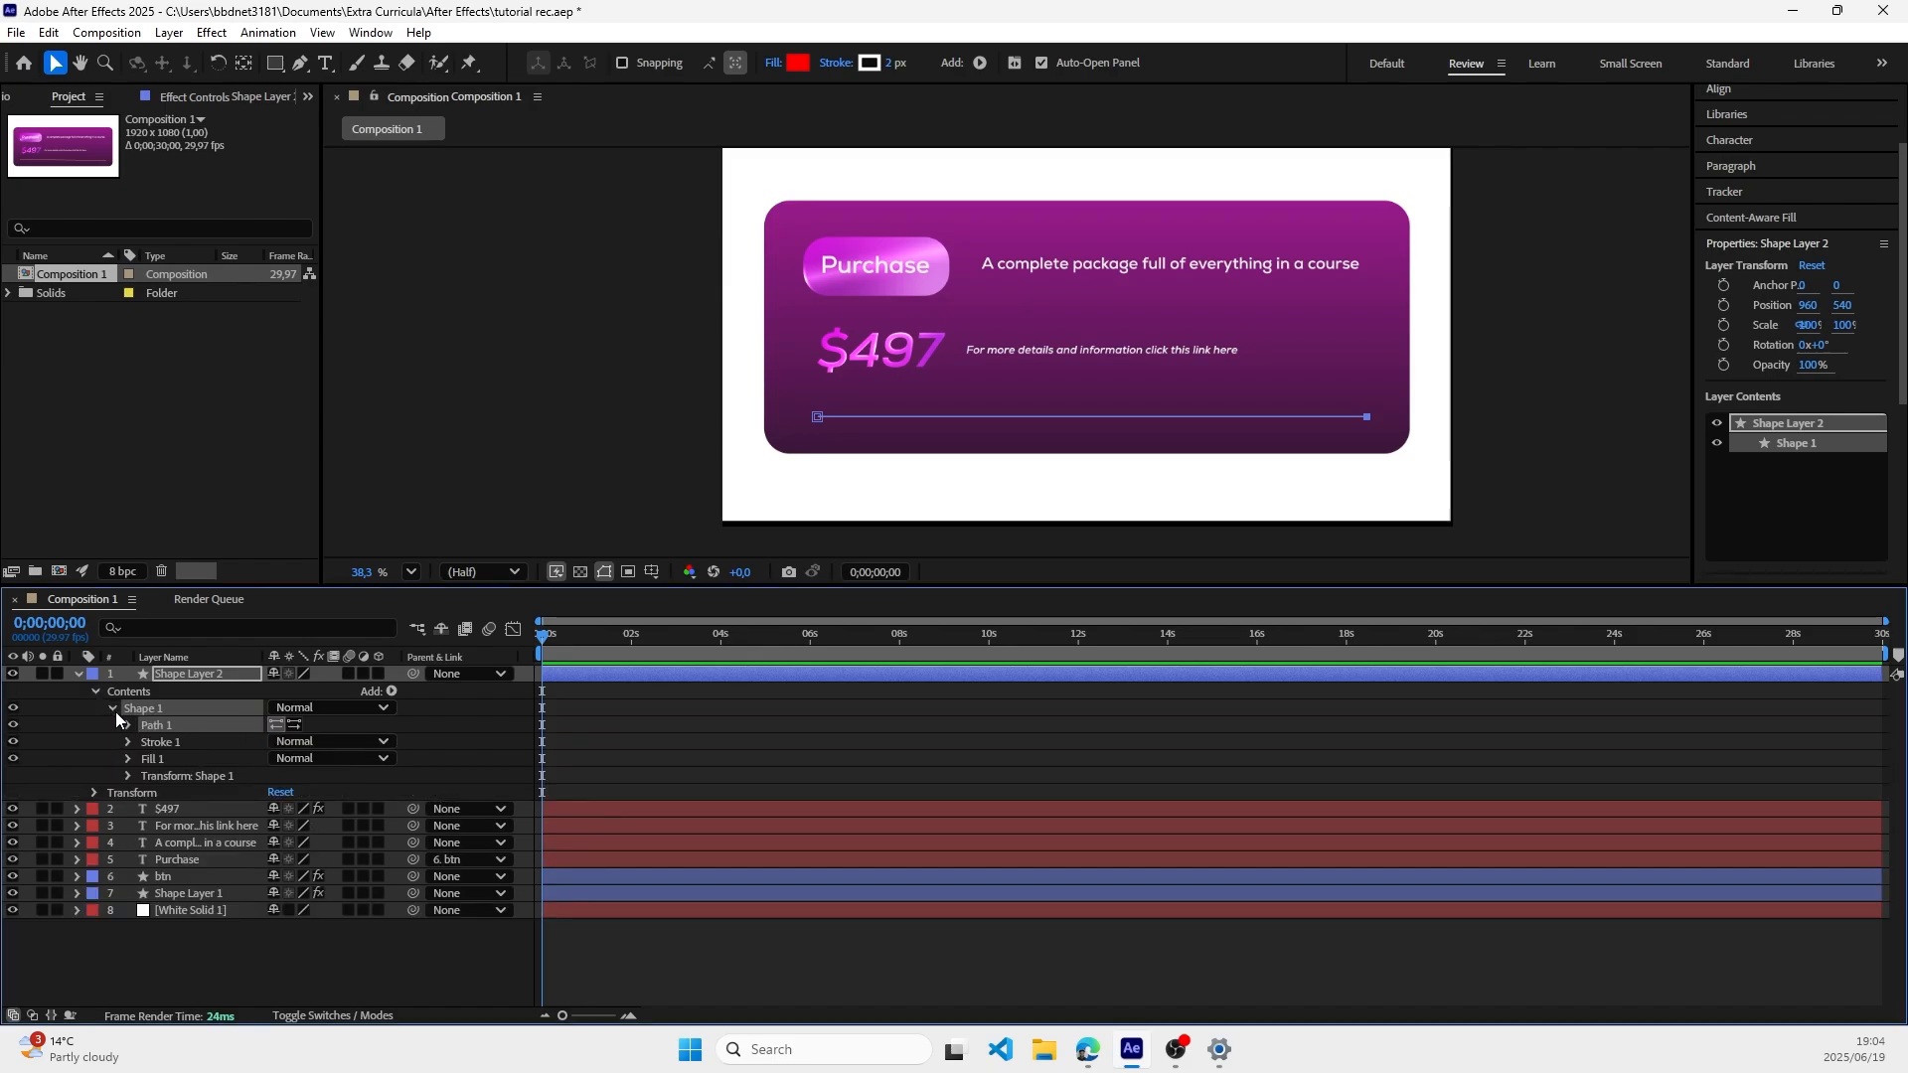
{"action": "left_click", "coordinate": [127, 742]}
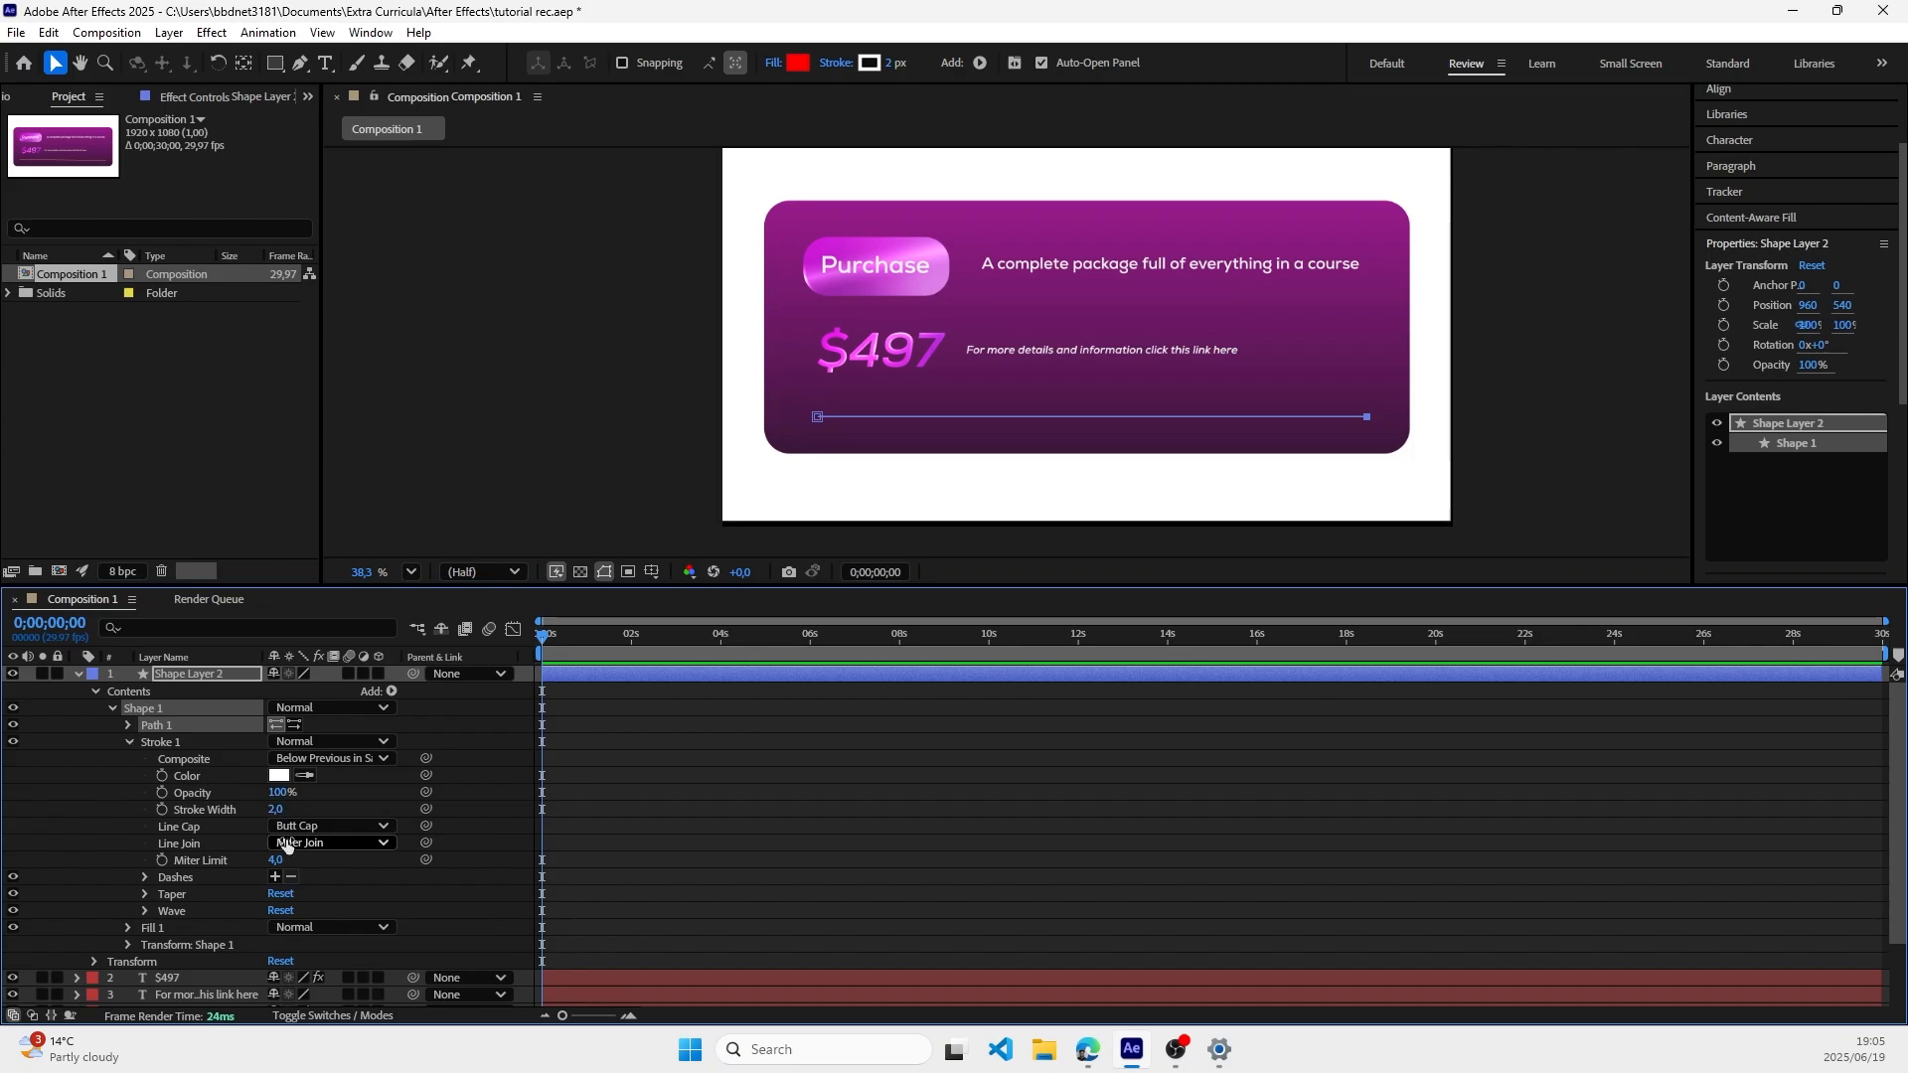
{"action": "mouse_move", "coordinate": [276, 811]}
{"action": "left_mouse_down"}
{"action": "mouse_move", "coordinate": [400, 827]}
{"action": "mouse_move", "coordinate": [298, 835]}
{"action": "left_mouse_up"}
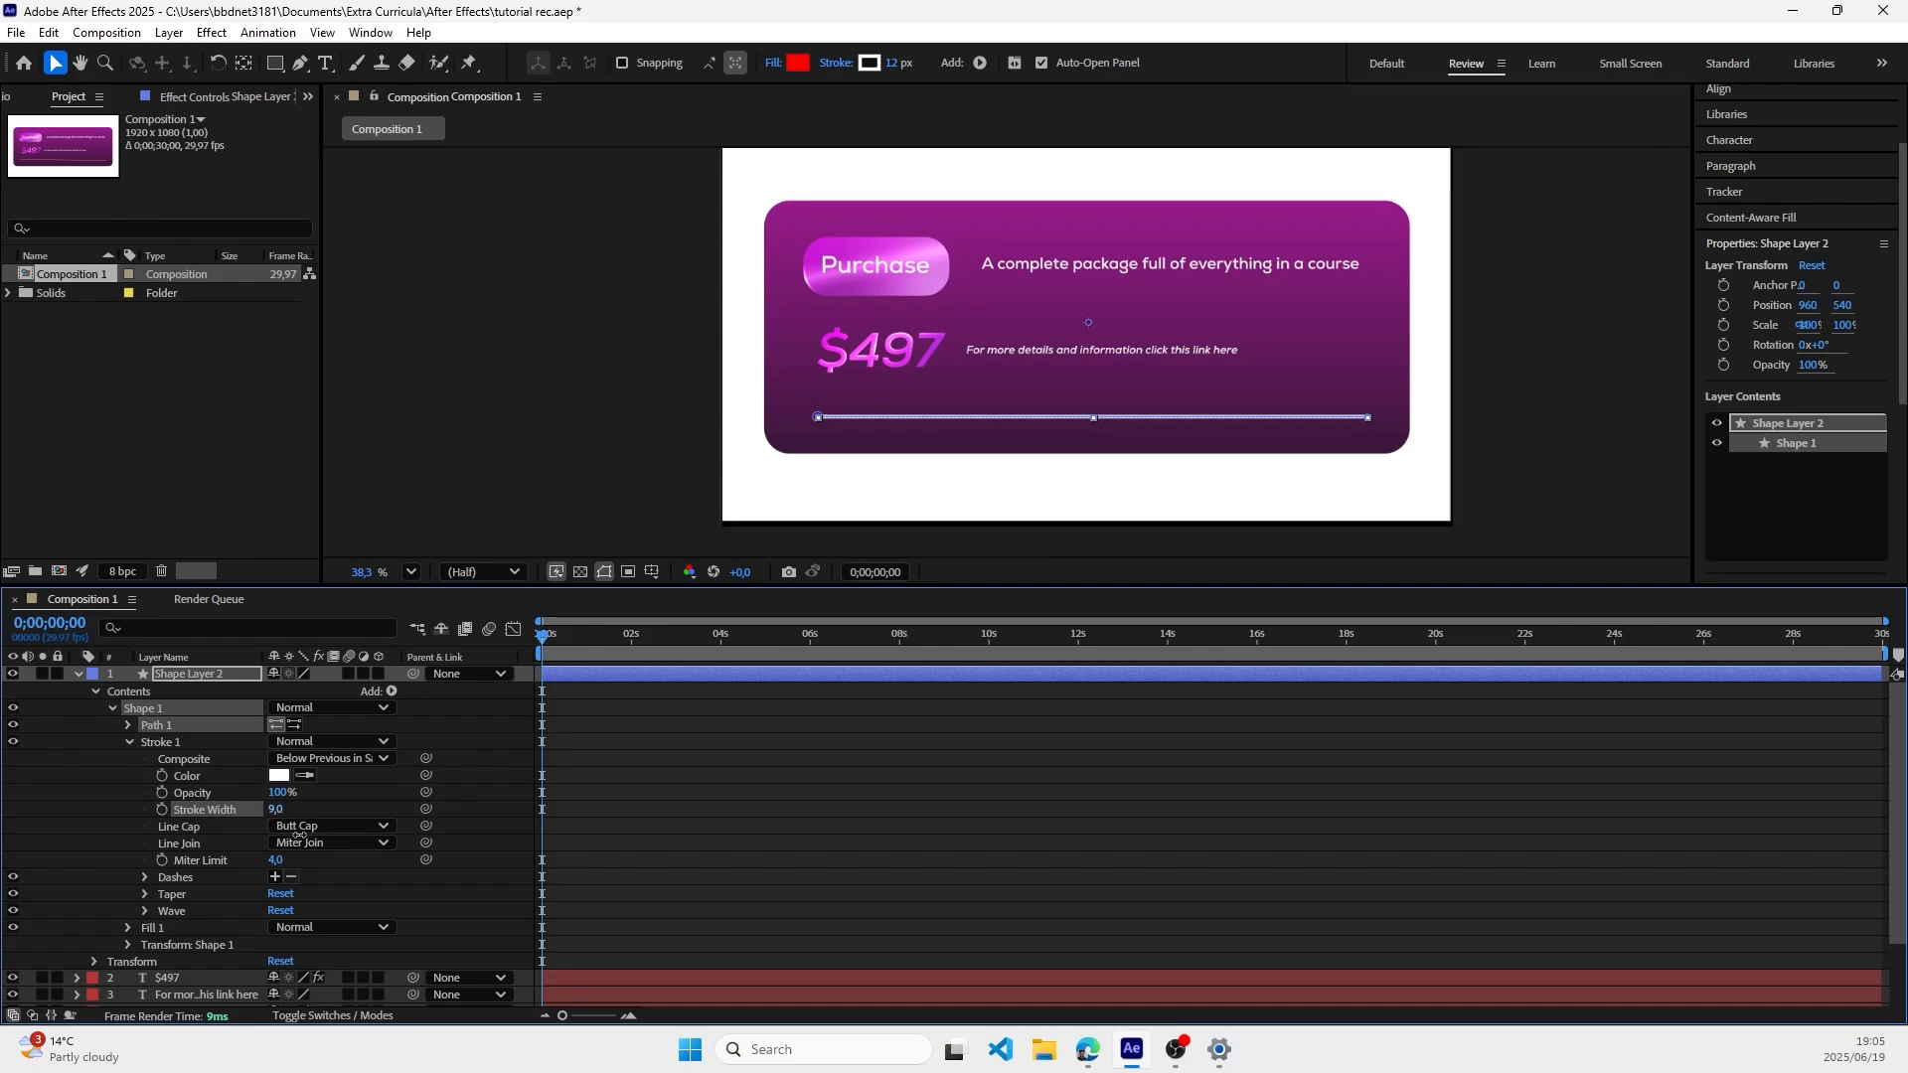
{"action": "left_click", "coordinate": [647, 375]}
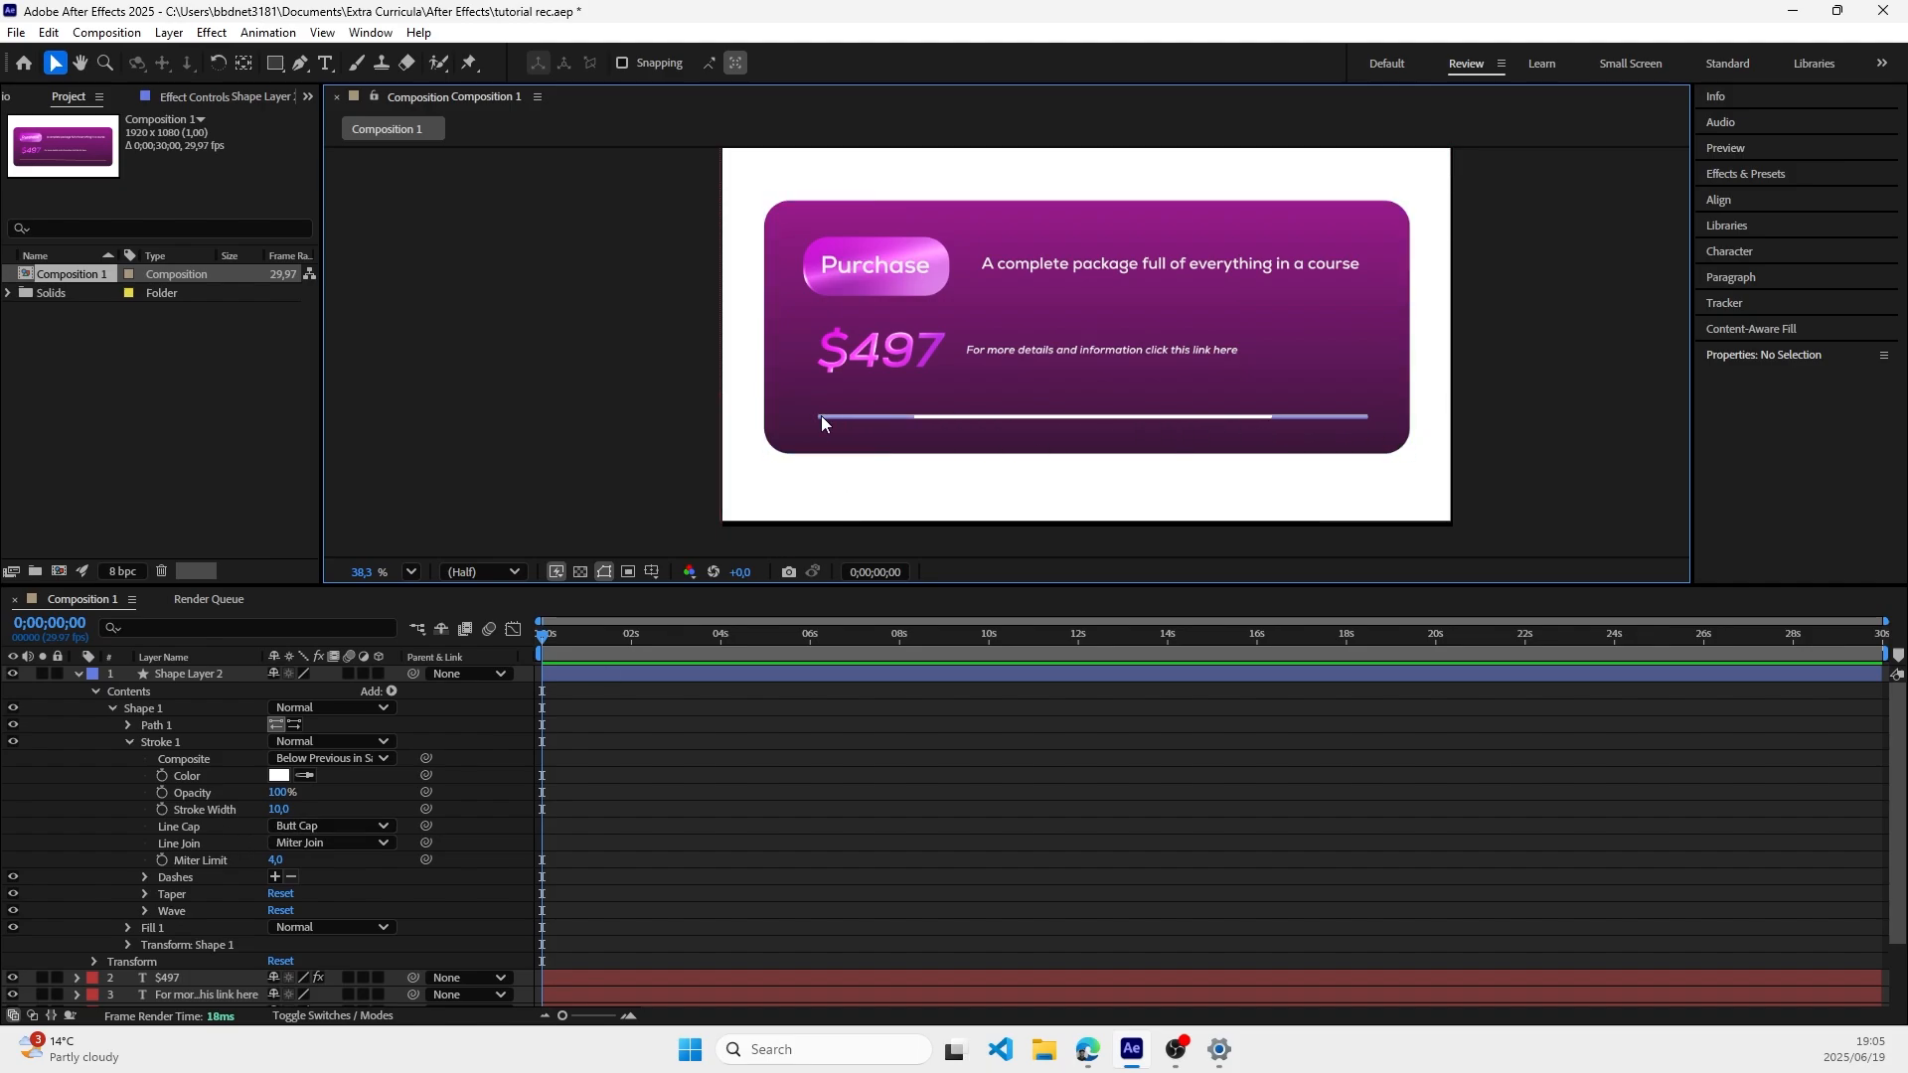
Step: Find the 4-Color Gradient effect and apply it to the horizontal line's layer, Shape Layer 2
{"action": "left_click", "coordinate": [1755, 173]}
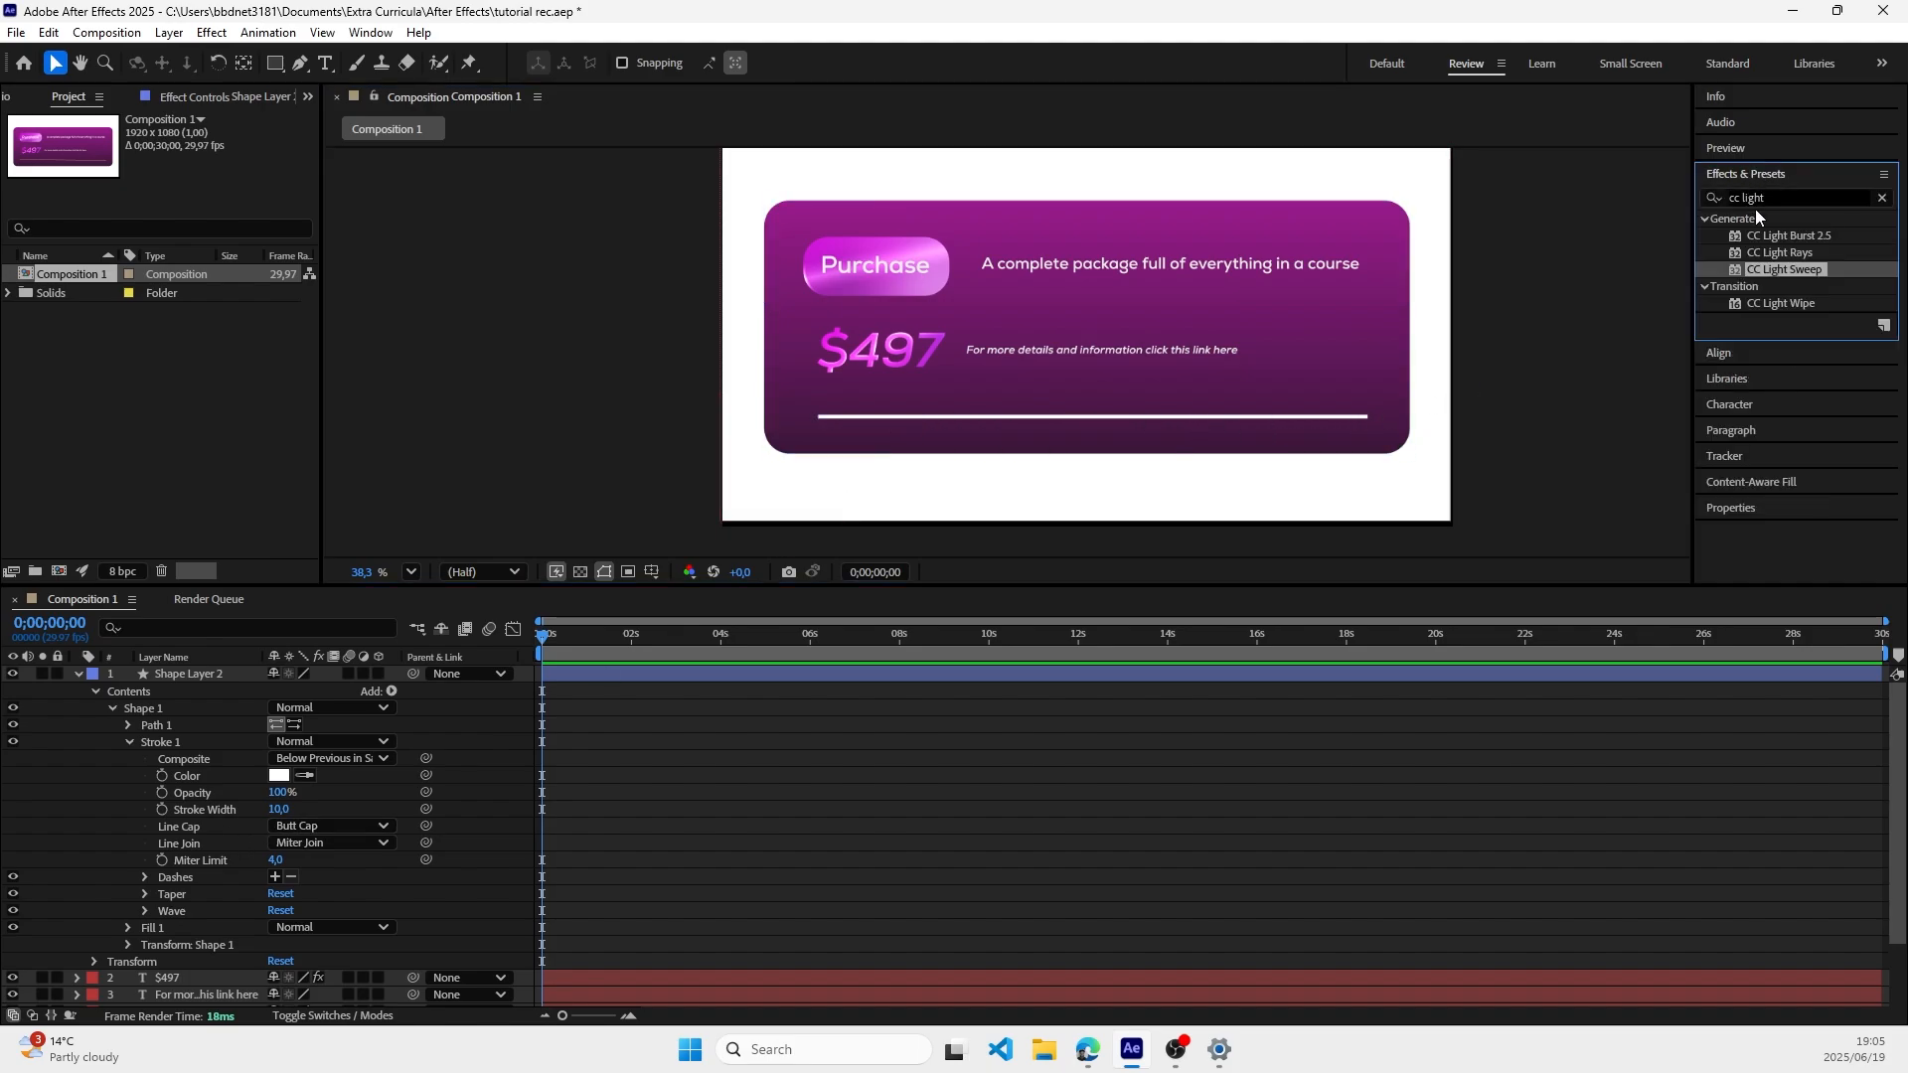
{"action": "left_click_drag", "start_coordinate": [1788, 198], "coordinate": [1691, 203]}
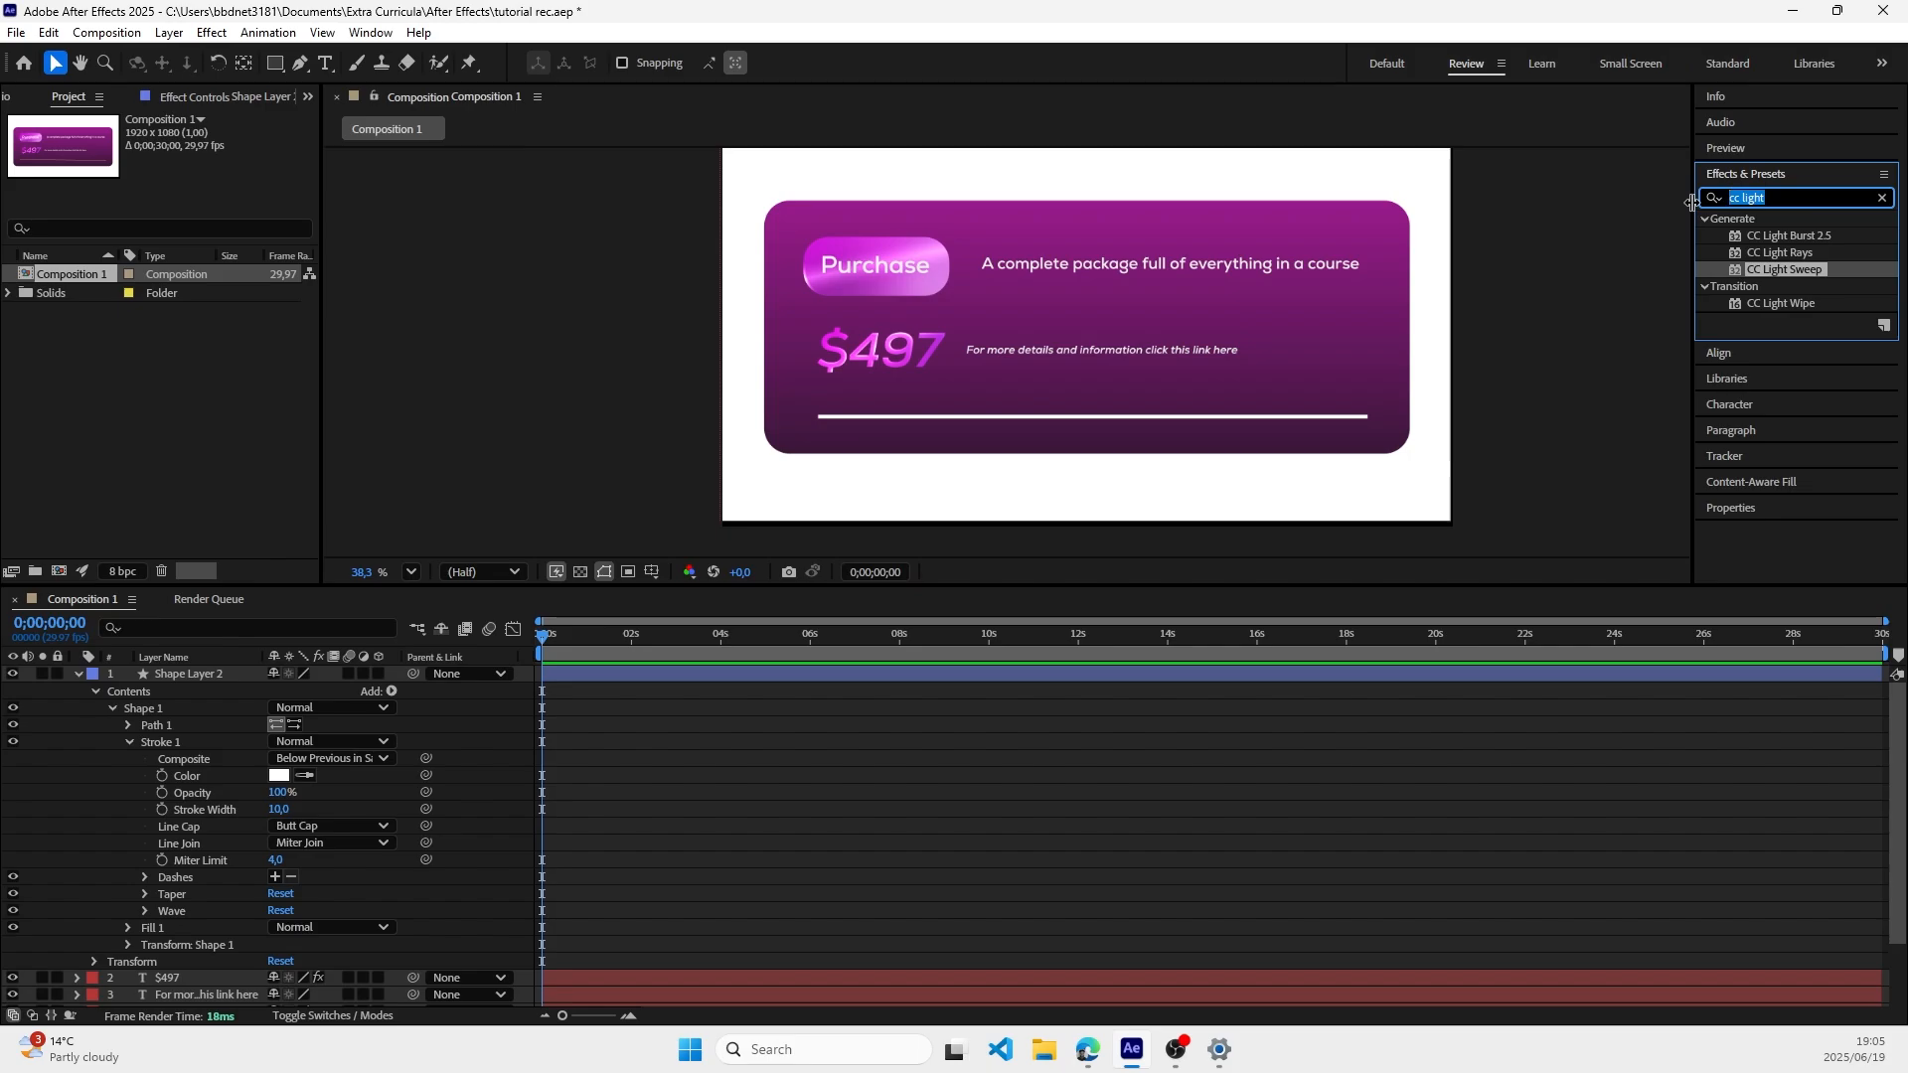
{"action": "type", "text": "gradient"}
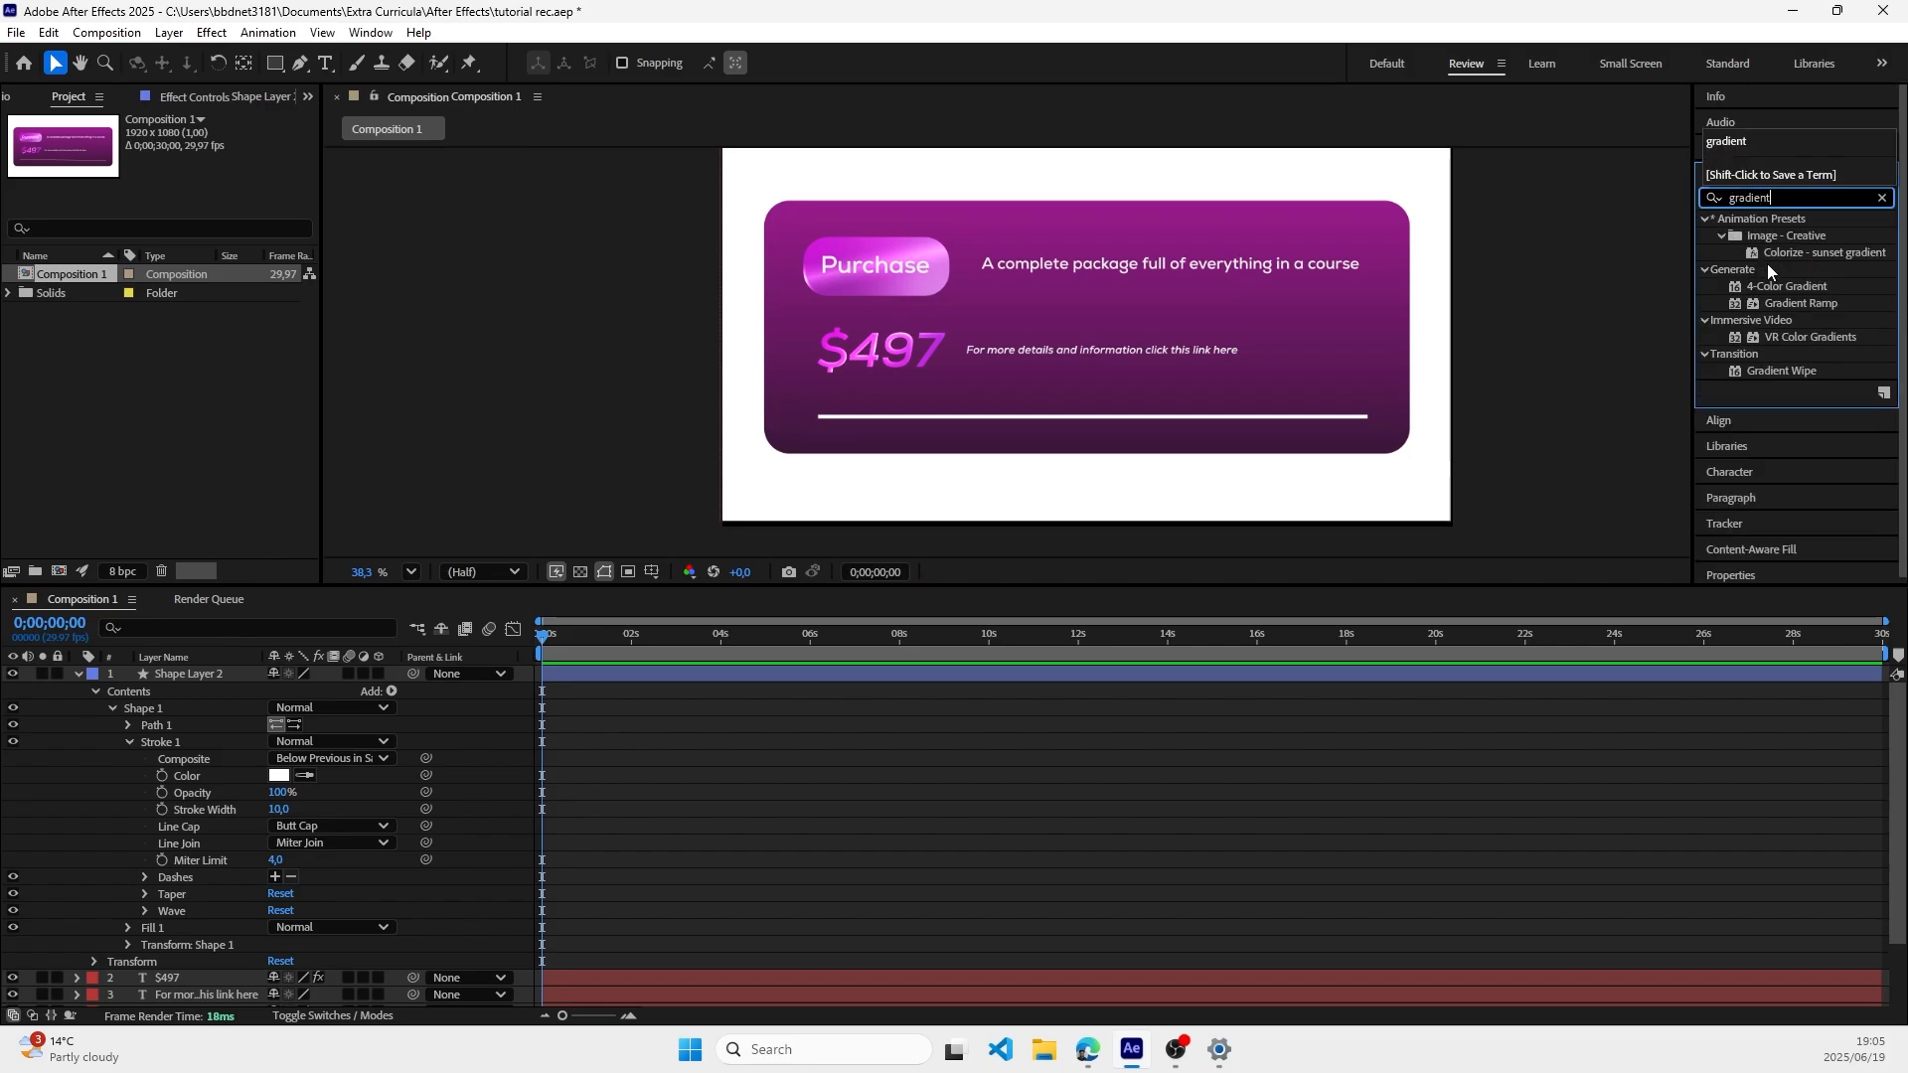
{"action": "left_click", "coordinate": [1777, 287]}
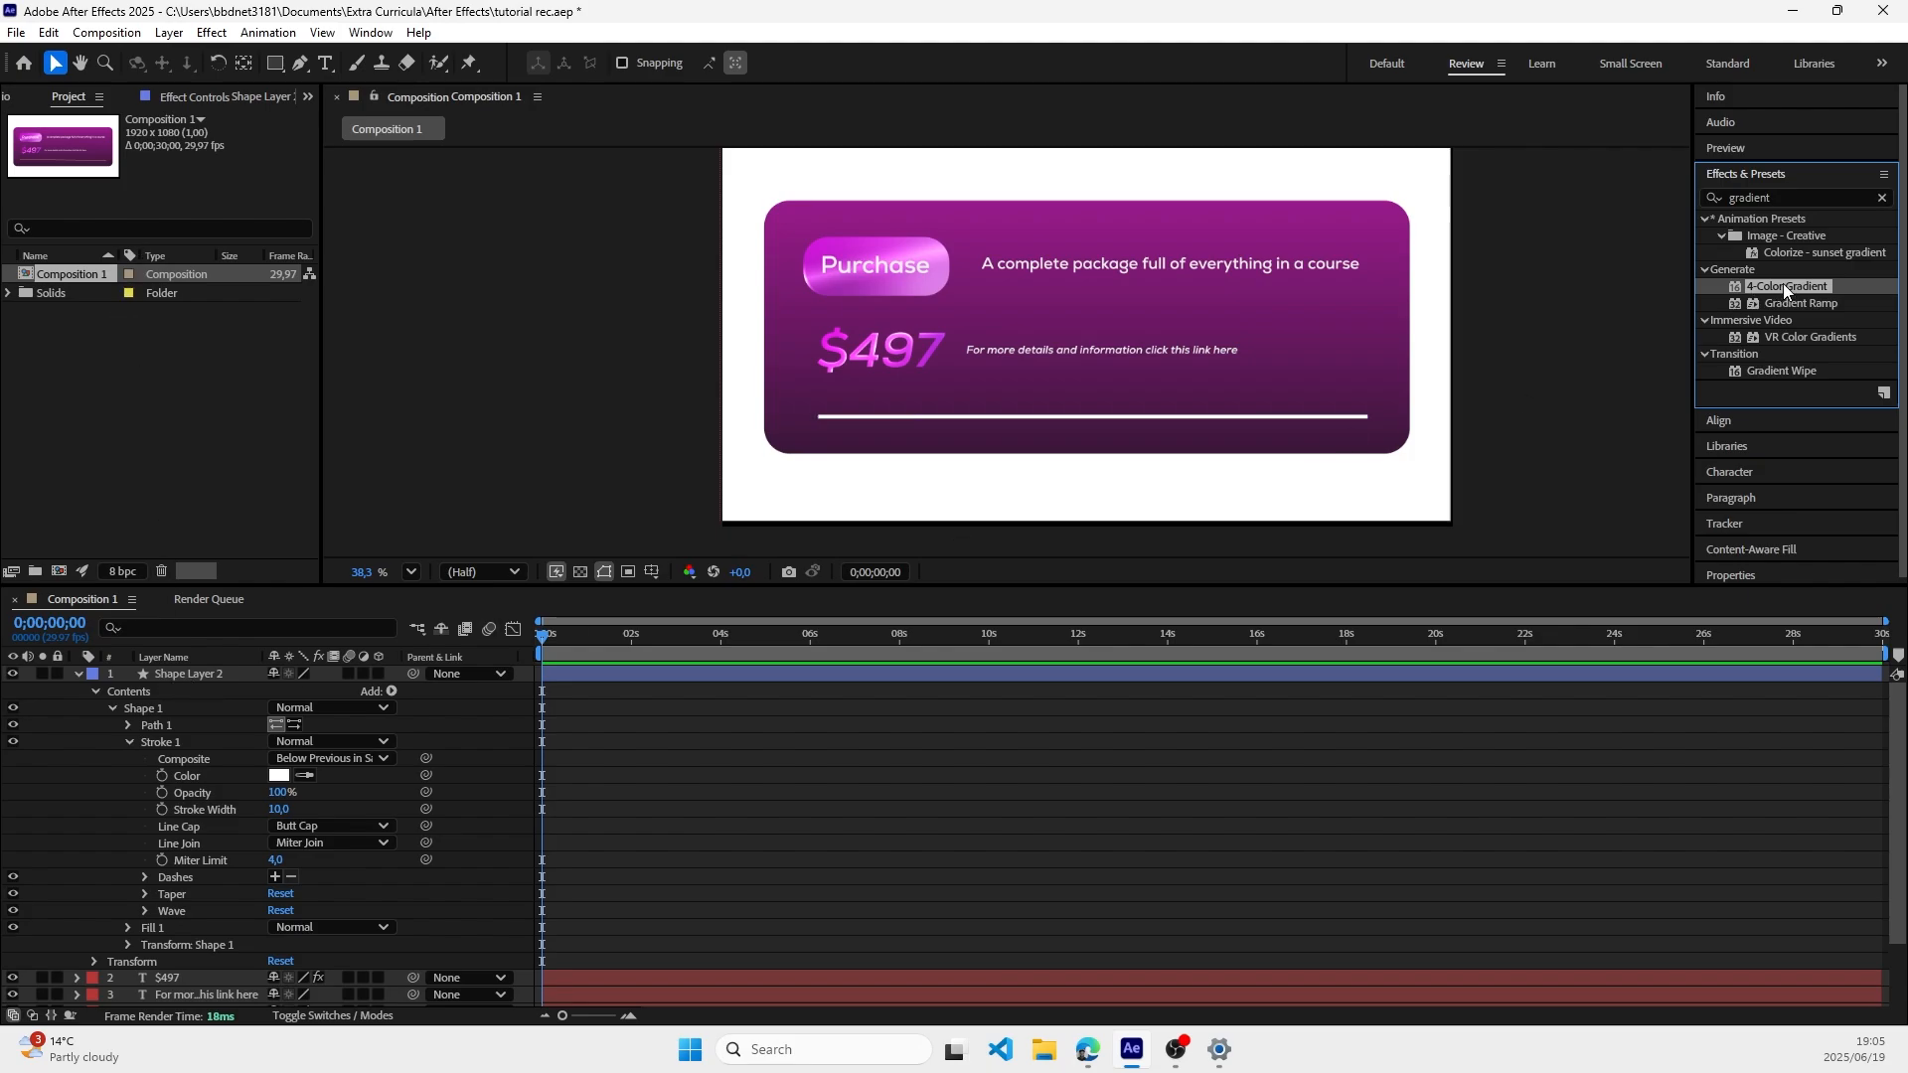
{"action": "left_click_drag", "start_coordinate": [1786, 291], "coordinate": [203, 674]}
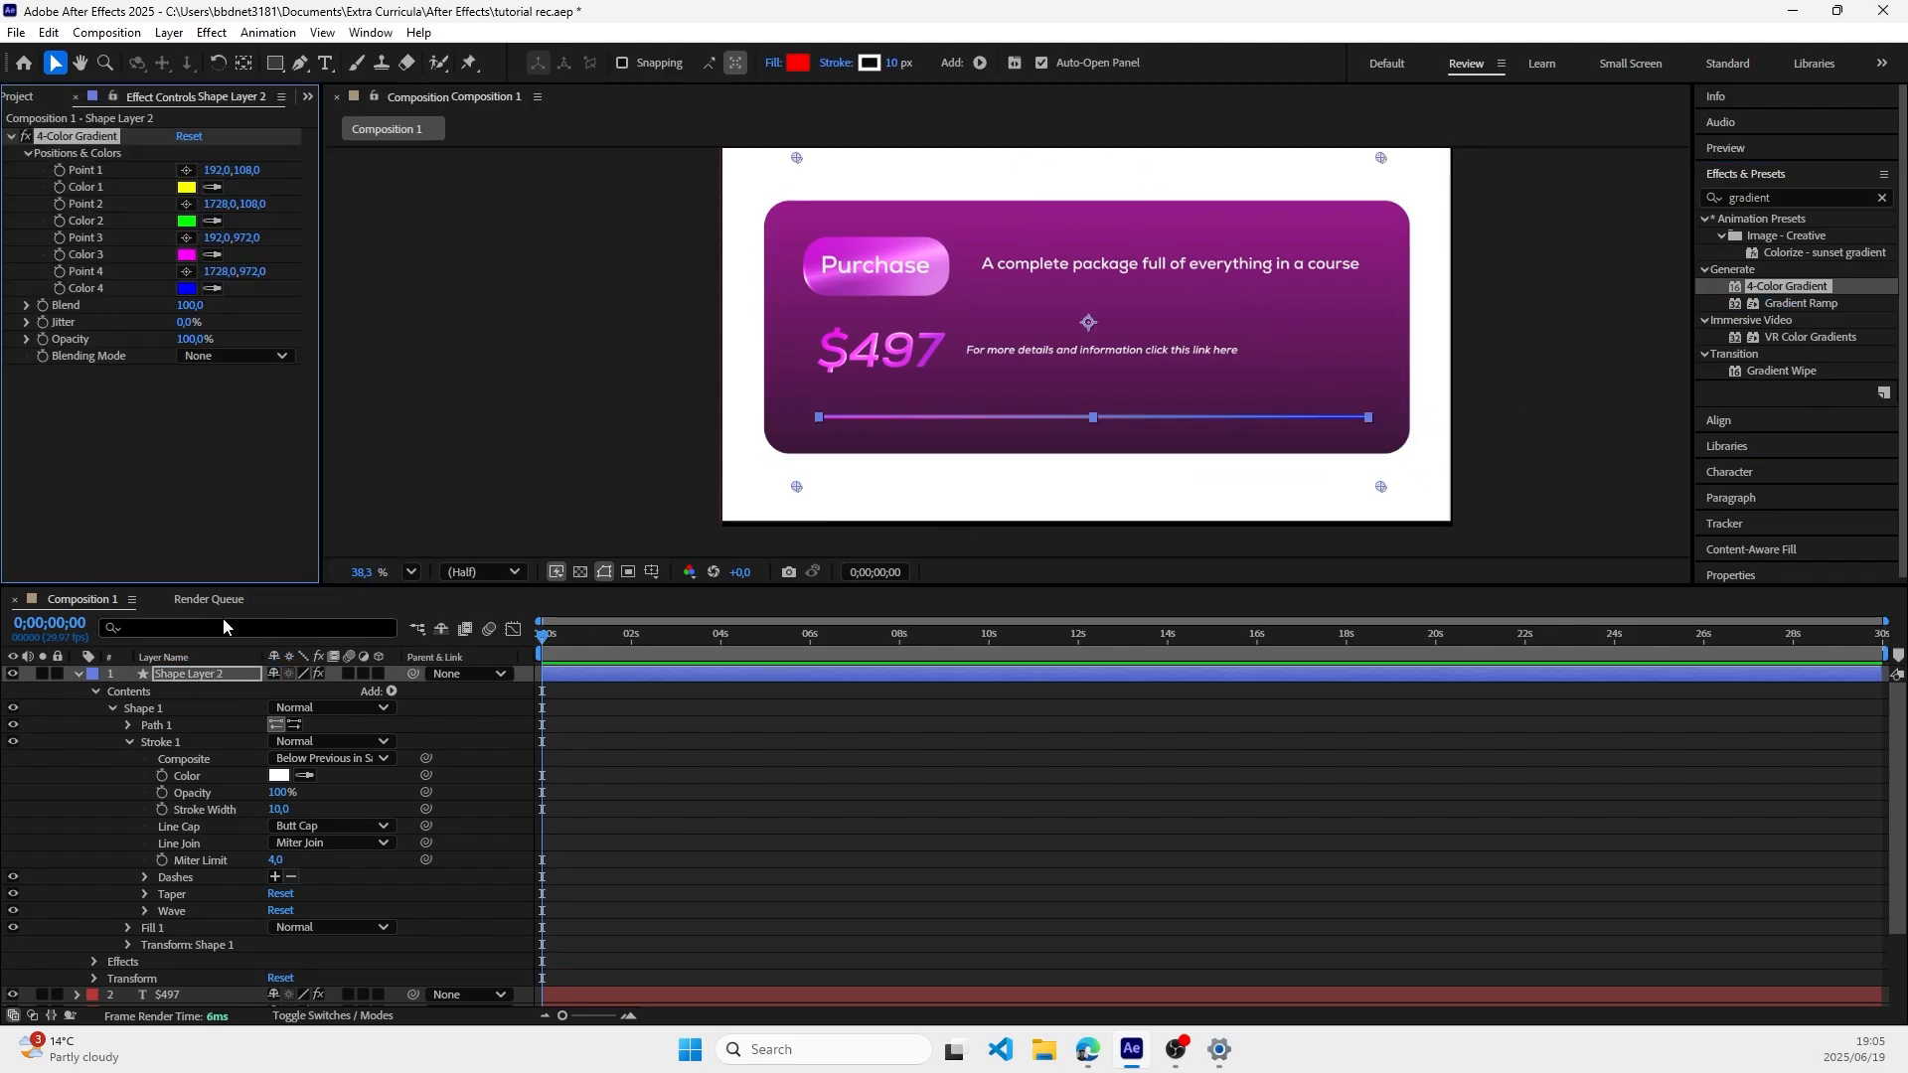
Step: Set Color 1 of the line's 4-Color Gradient to dark purple 41093B
{"action": "left_click", "coordinate": [186, 187]}
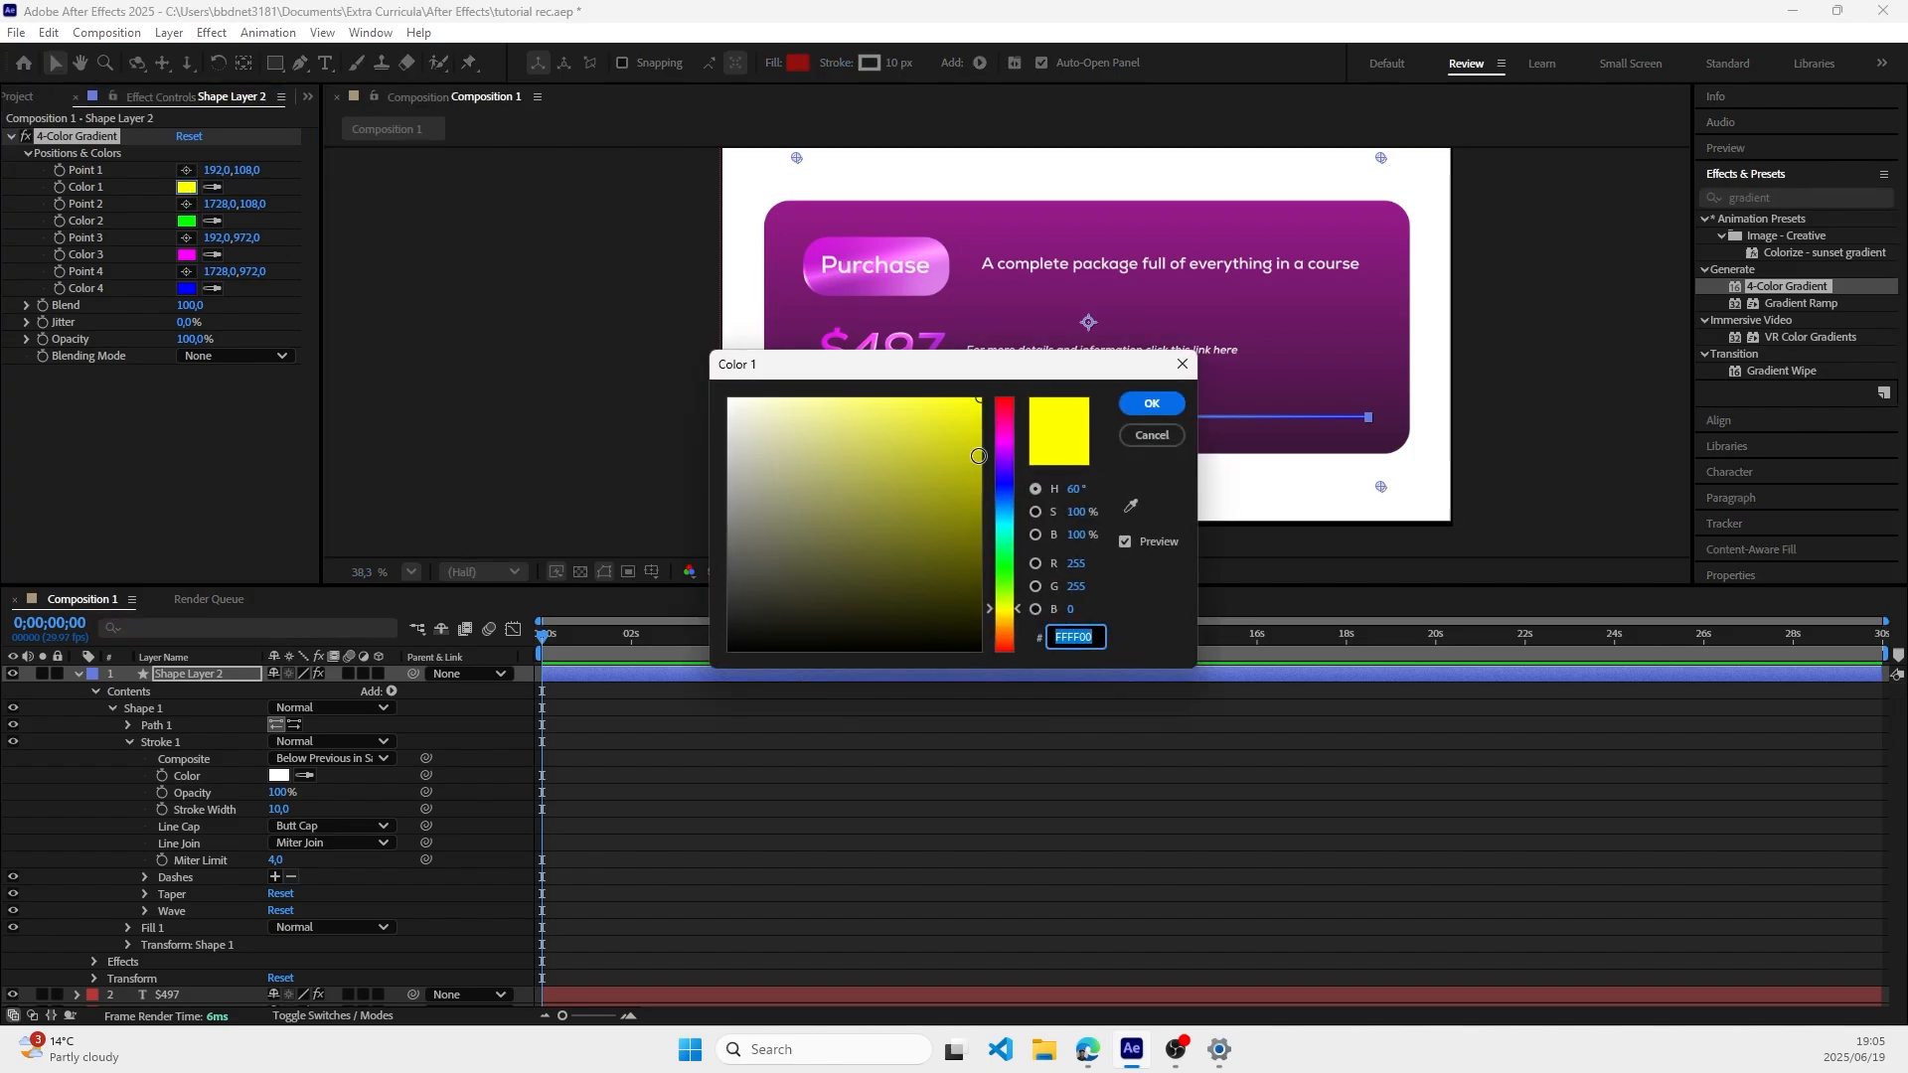
{"action": "left_click", "coordinate": [1003, 437]}
{"action": "left_click_drag", "start_coordinate": [934, 426], "coordinate": [941, 413]}
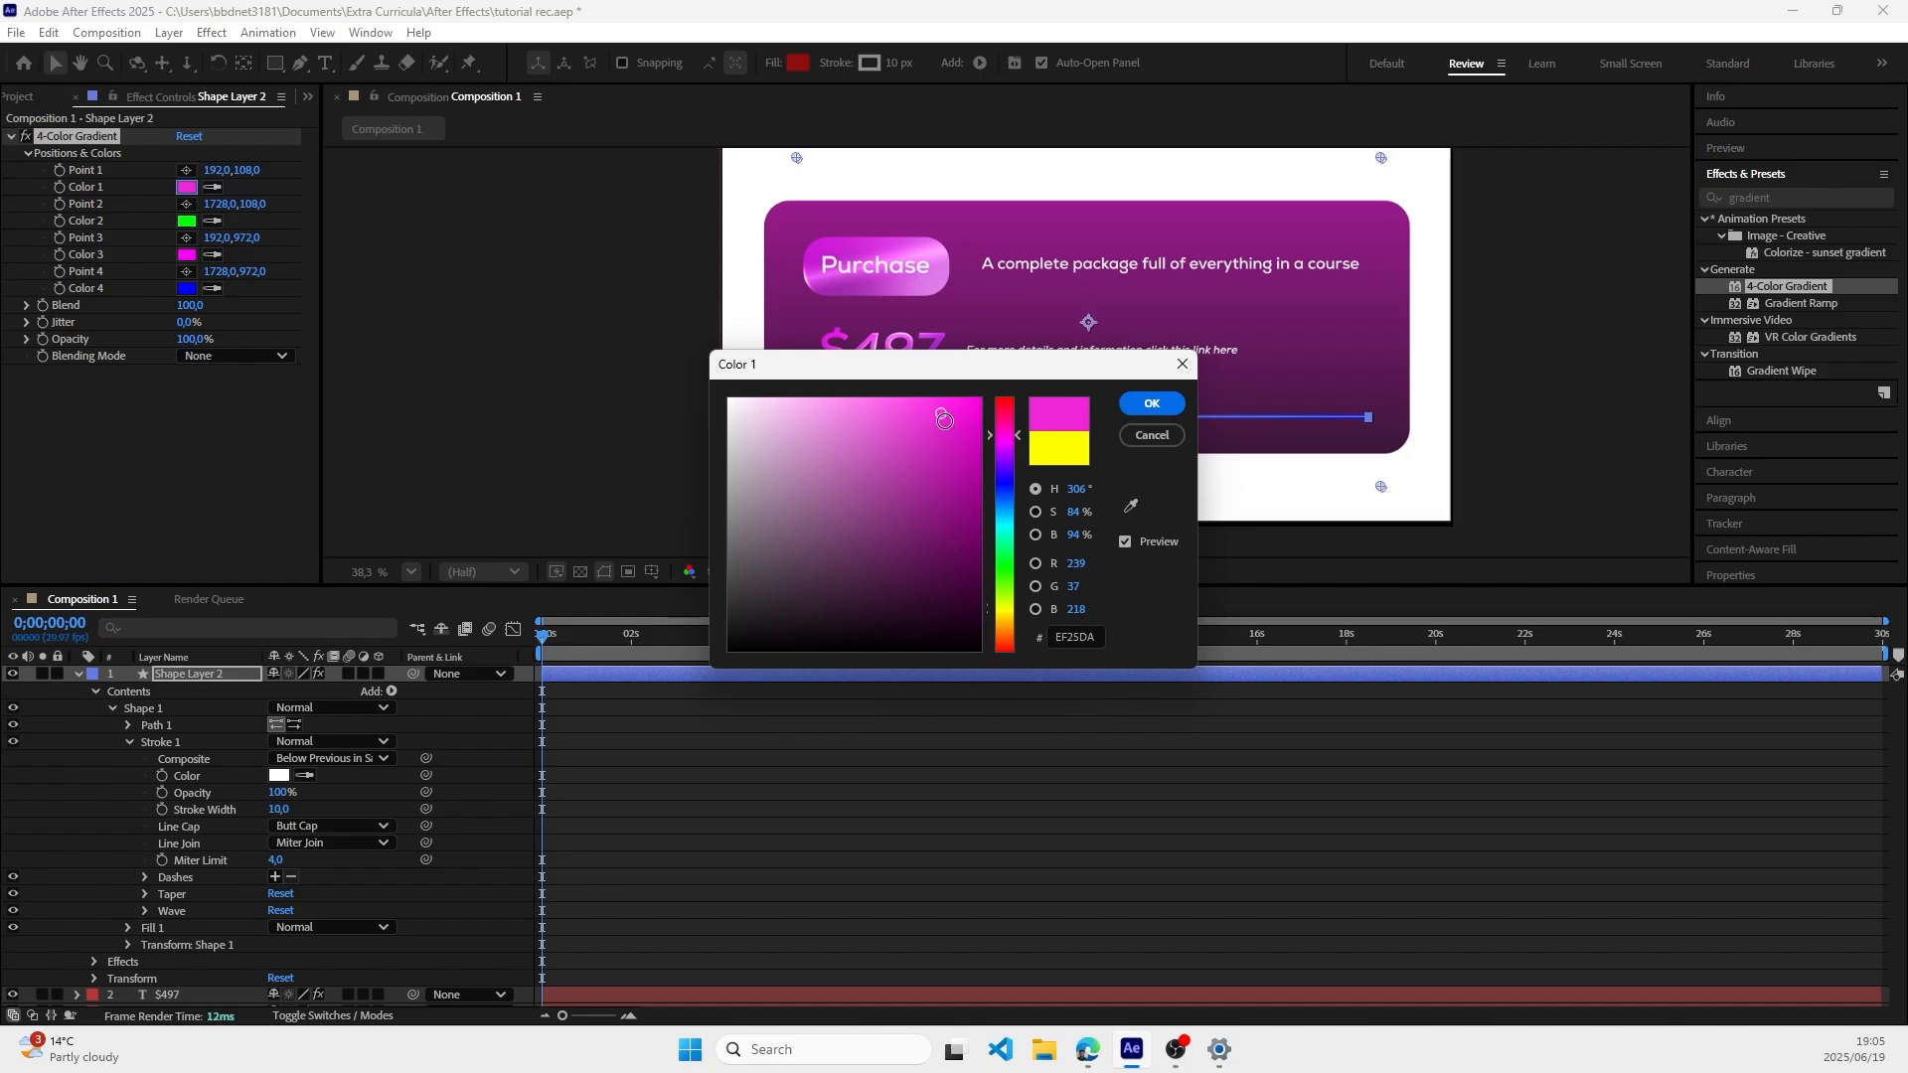
{"action": "mouse_move", "coordinate": [942, 418]}
{"action": "left_mouse_down"}
{"action": "mouse_move", "coordinate": [963, 570]}
{"action": "mouse_move", "coordinate": [945, 586]}
{"action": "left_mouse_up"}
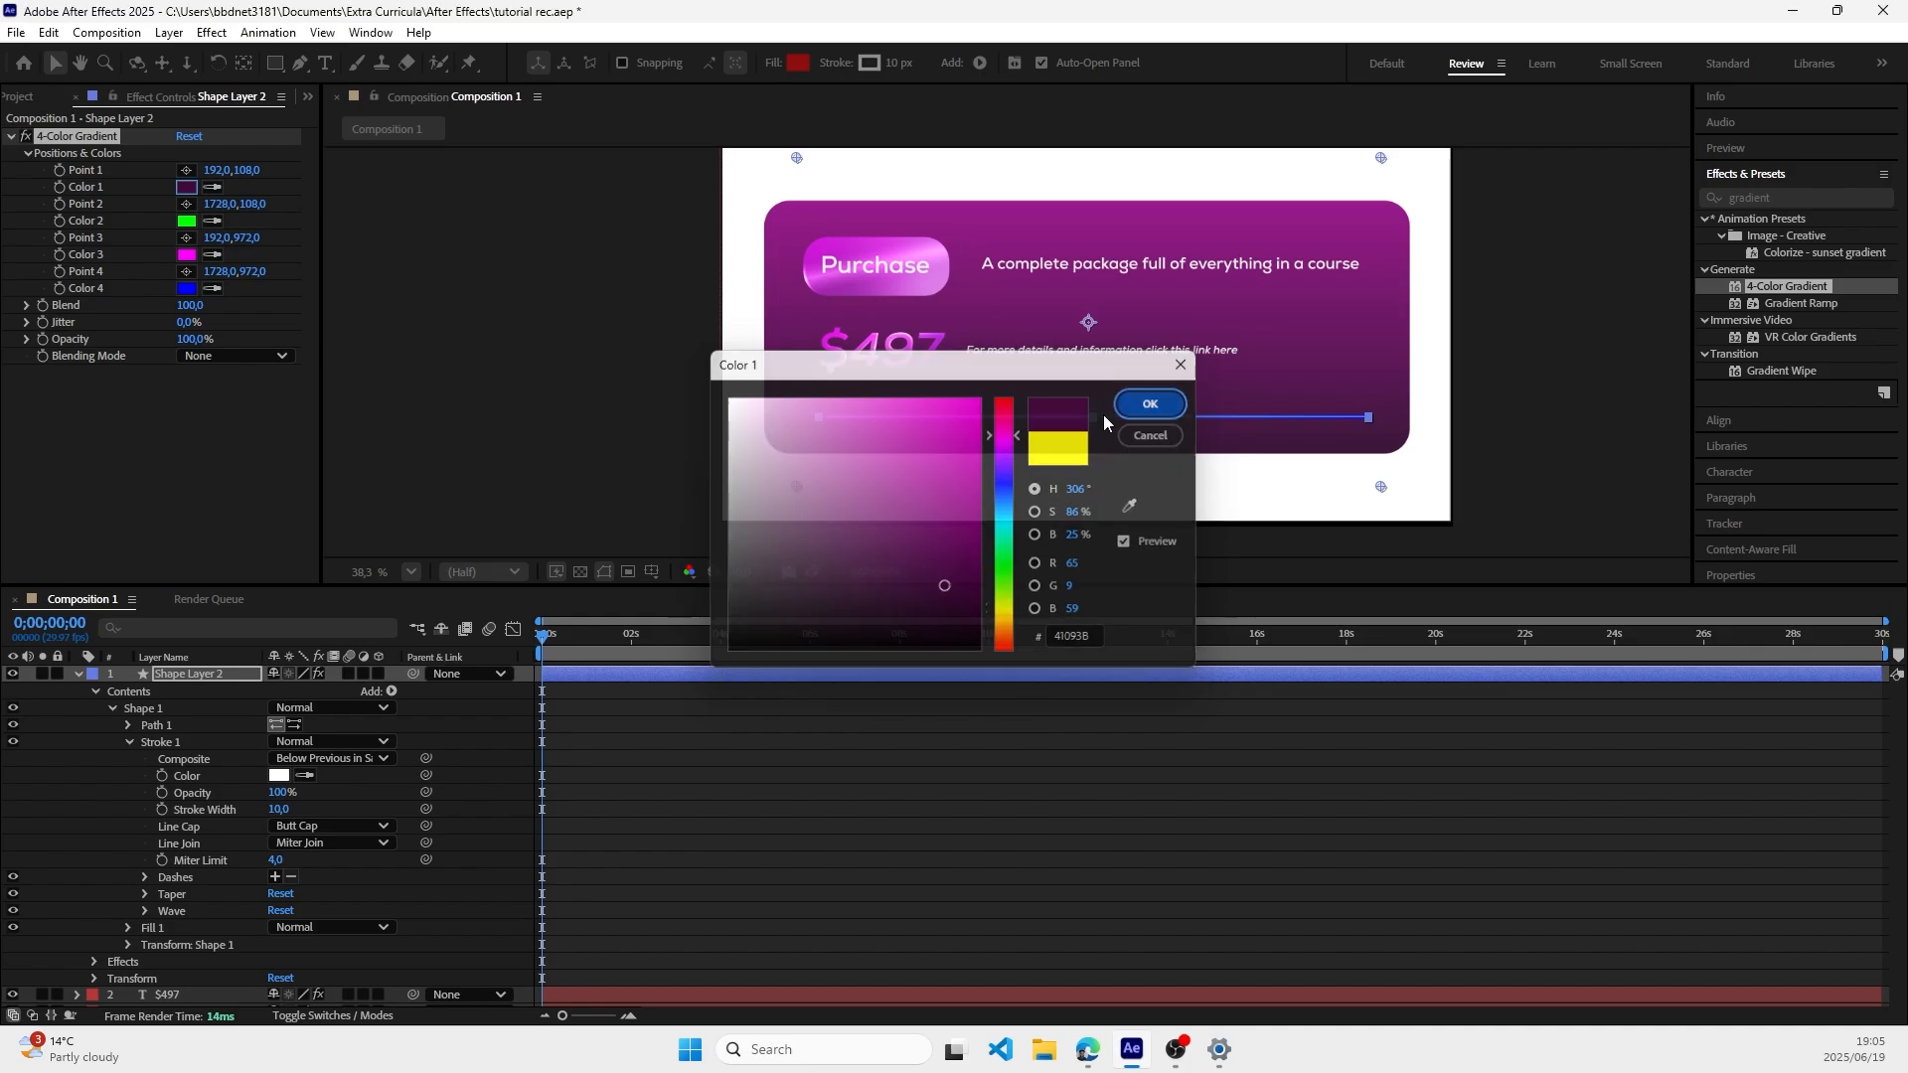
{"action": "left_click", "coordinate": [1151, 403]}
Step: Set Color 2 of the line's 4-Color Gradient to purple 9E17A3
{"action": "left_click", "coordinate": [186, 221]}
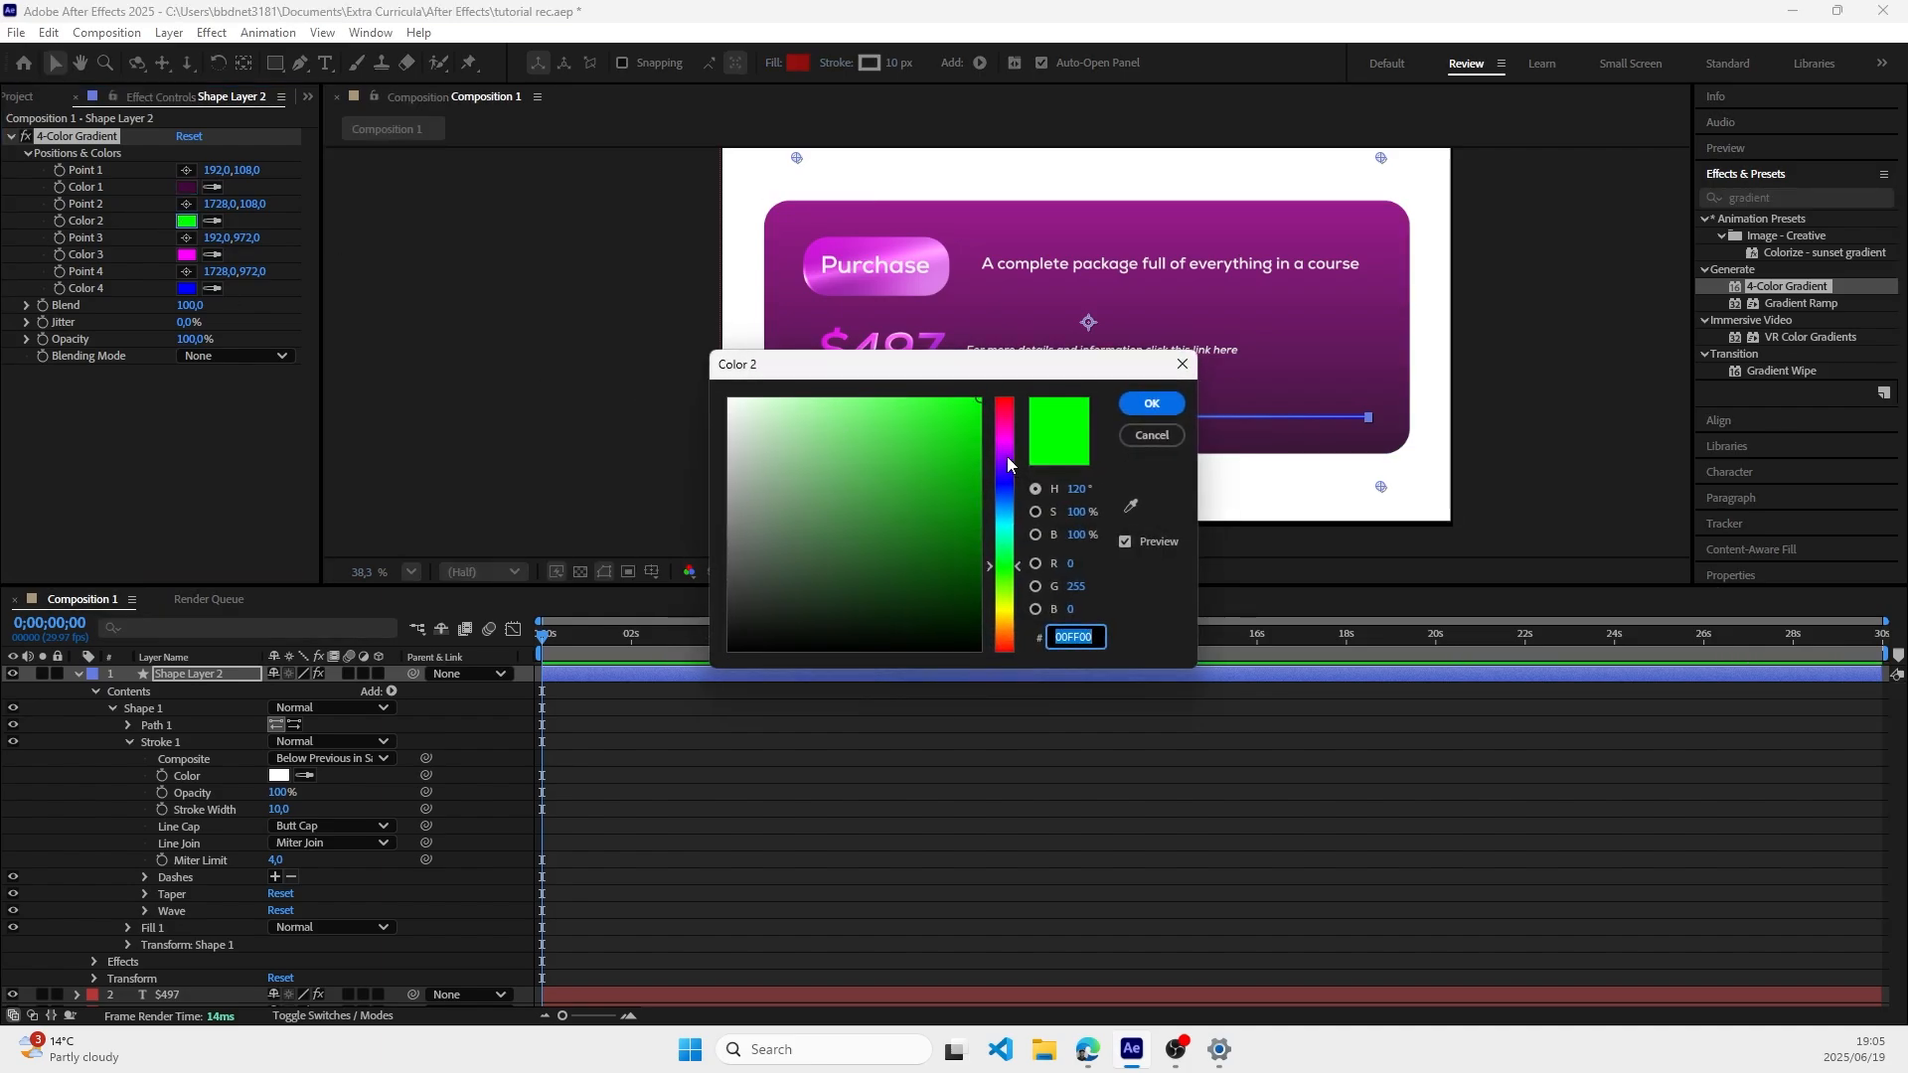
{"action": "left_click_drag", "start_coordinate": [1008, 464], "coordinate": [1008, 441]}
{"action": "left_click_drag", "start_coordinate": [936, 572], "coordinate": [941, 488]}
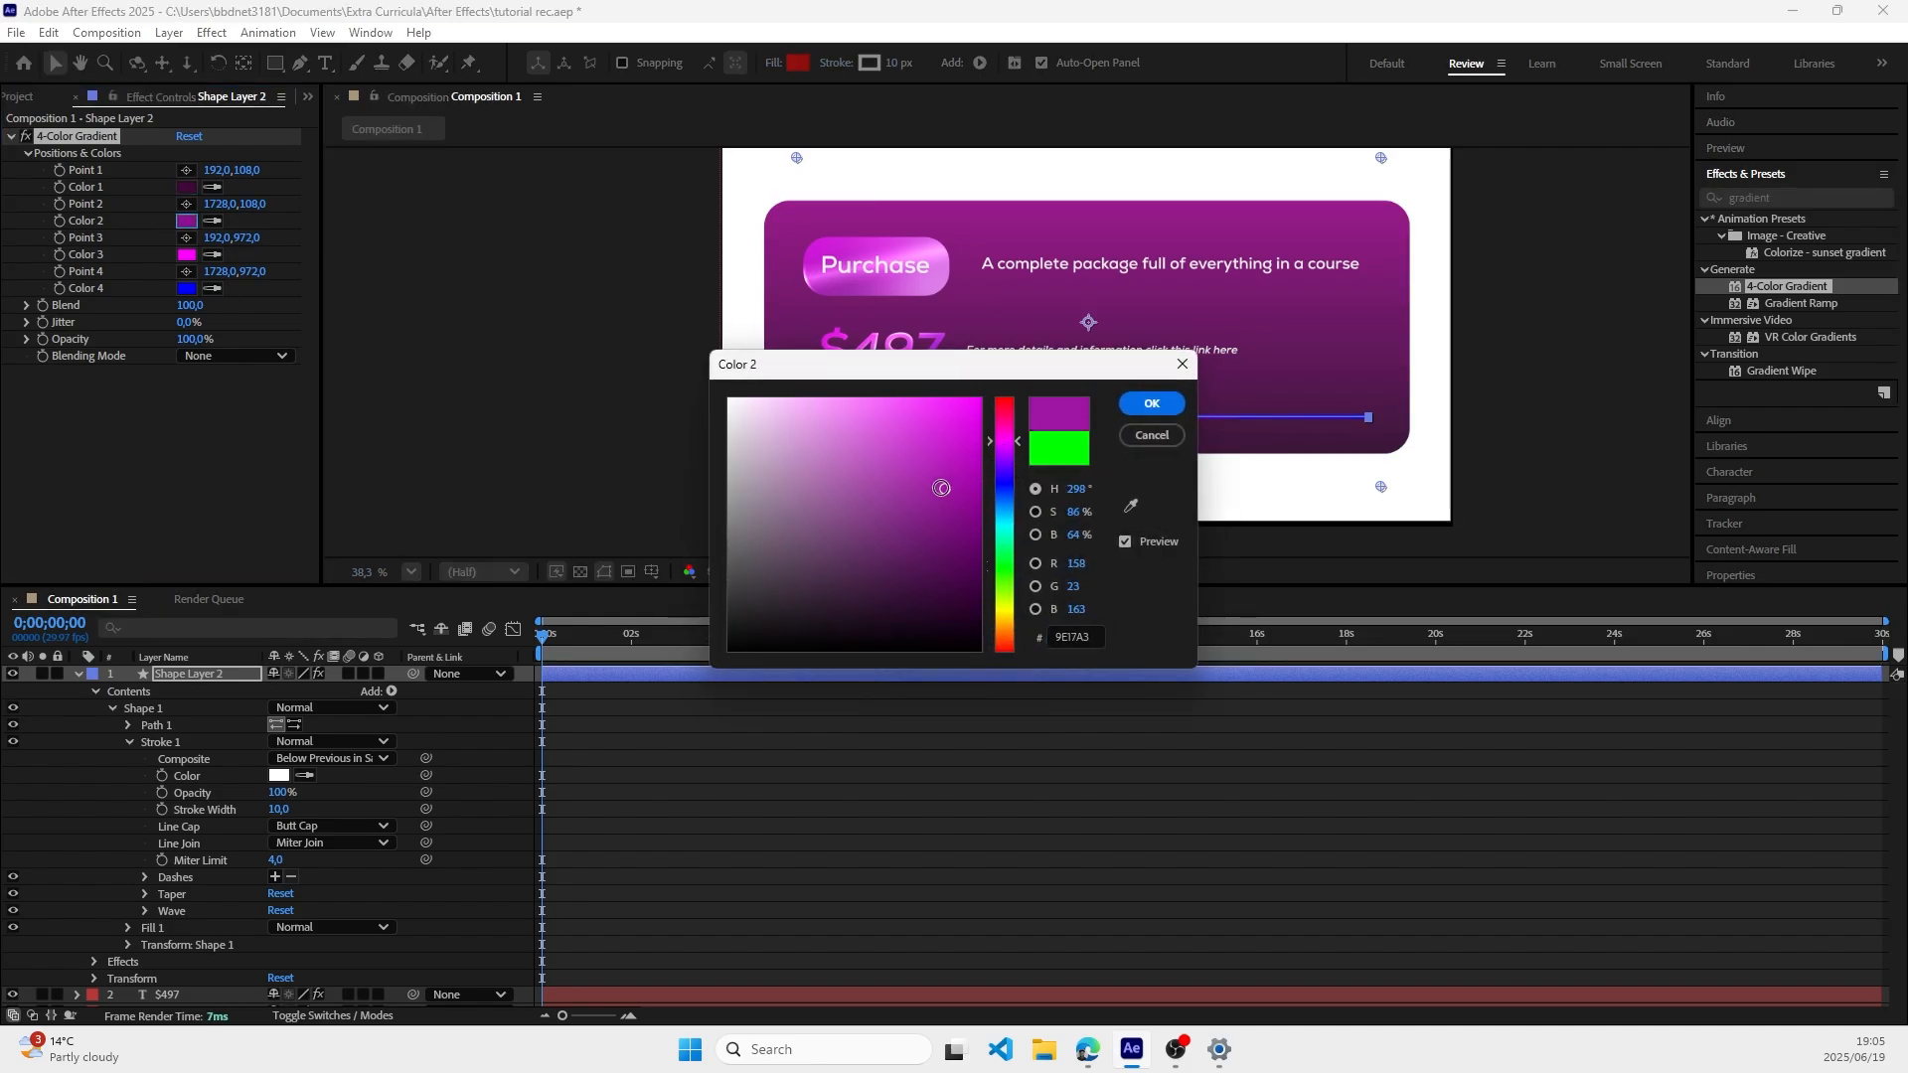
{"action": "left_click", "coordinate": [1152, 403]}
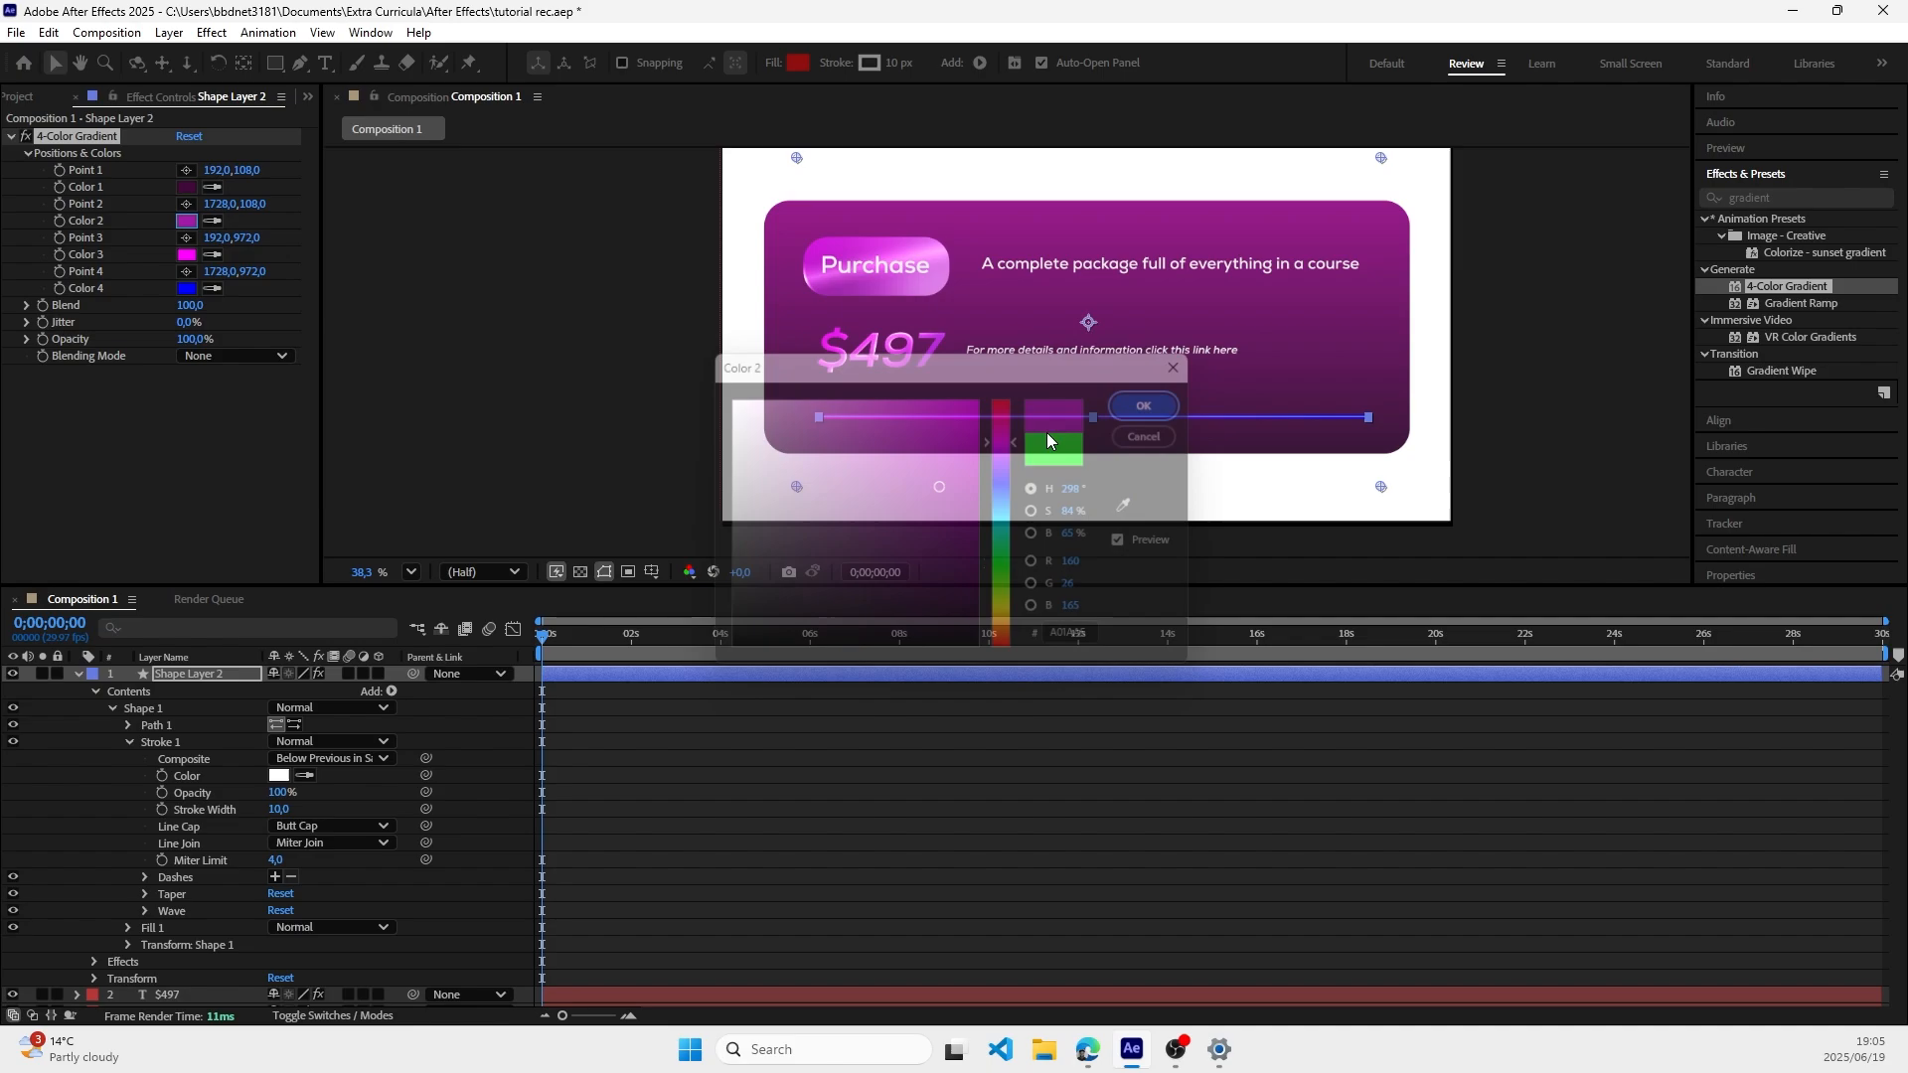
Step: Set Color 4 of the line's 4-Color Gradient to pale pink F1DAE8
{"action": "left_click", "coordinate": [186, 288]}
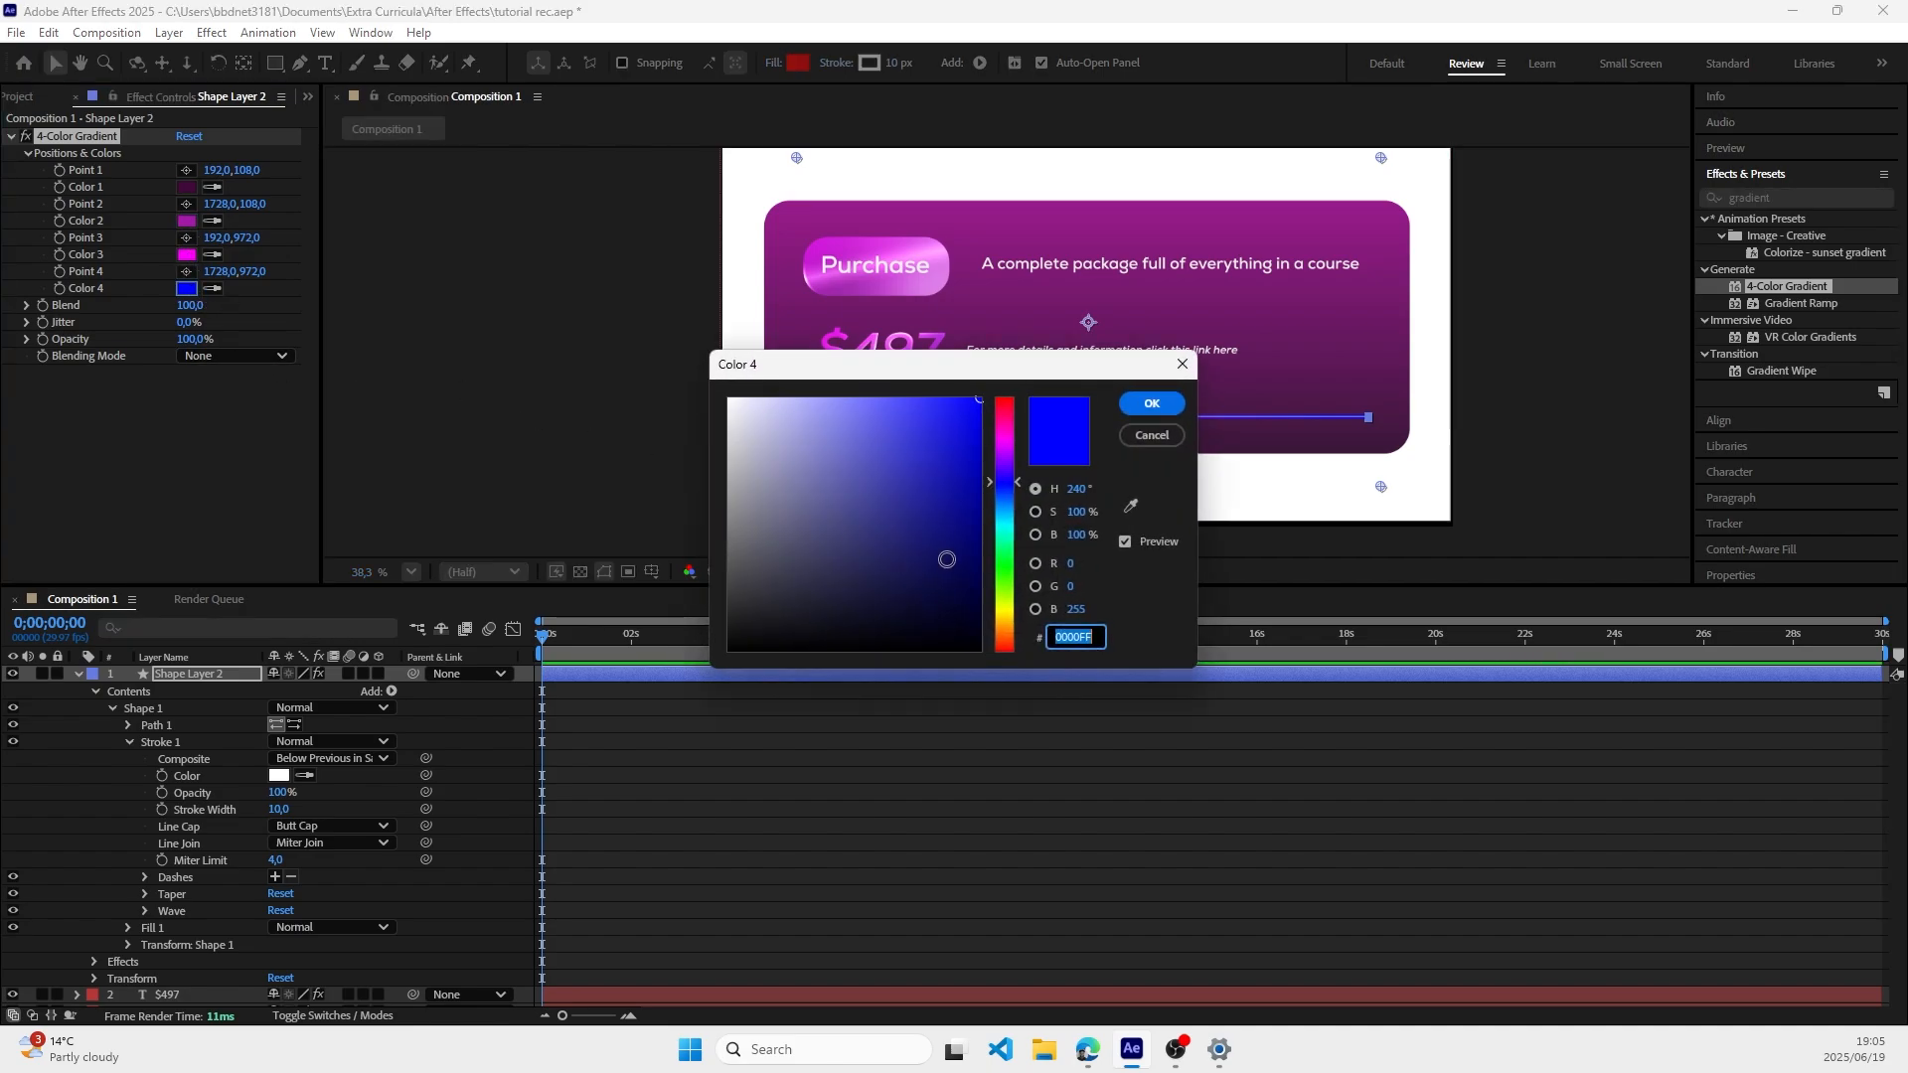
{"action": "left_click", "coordinate": [1004, 423]}
{"action": "left_click_drag", "start_coordinate": [807, 426], "coordinate": [751, 412]}
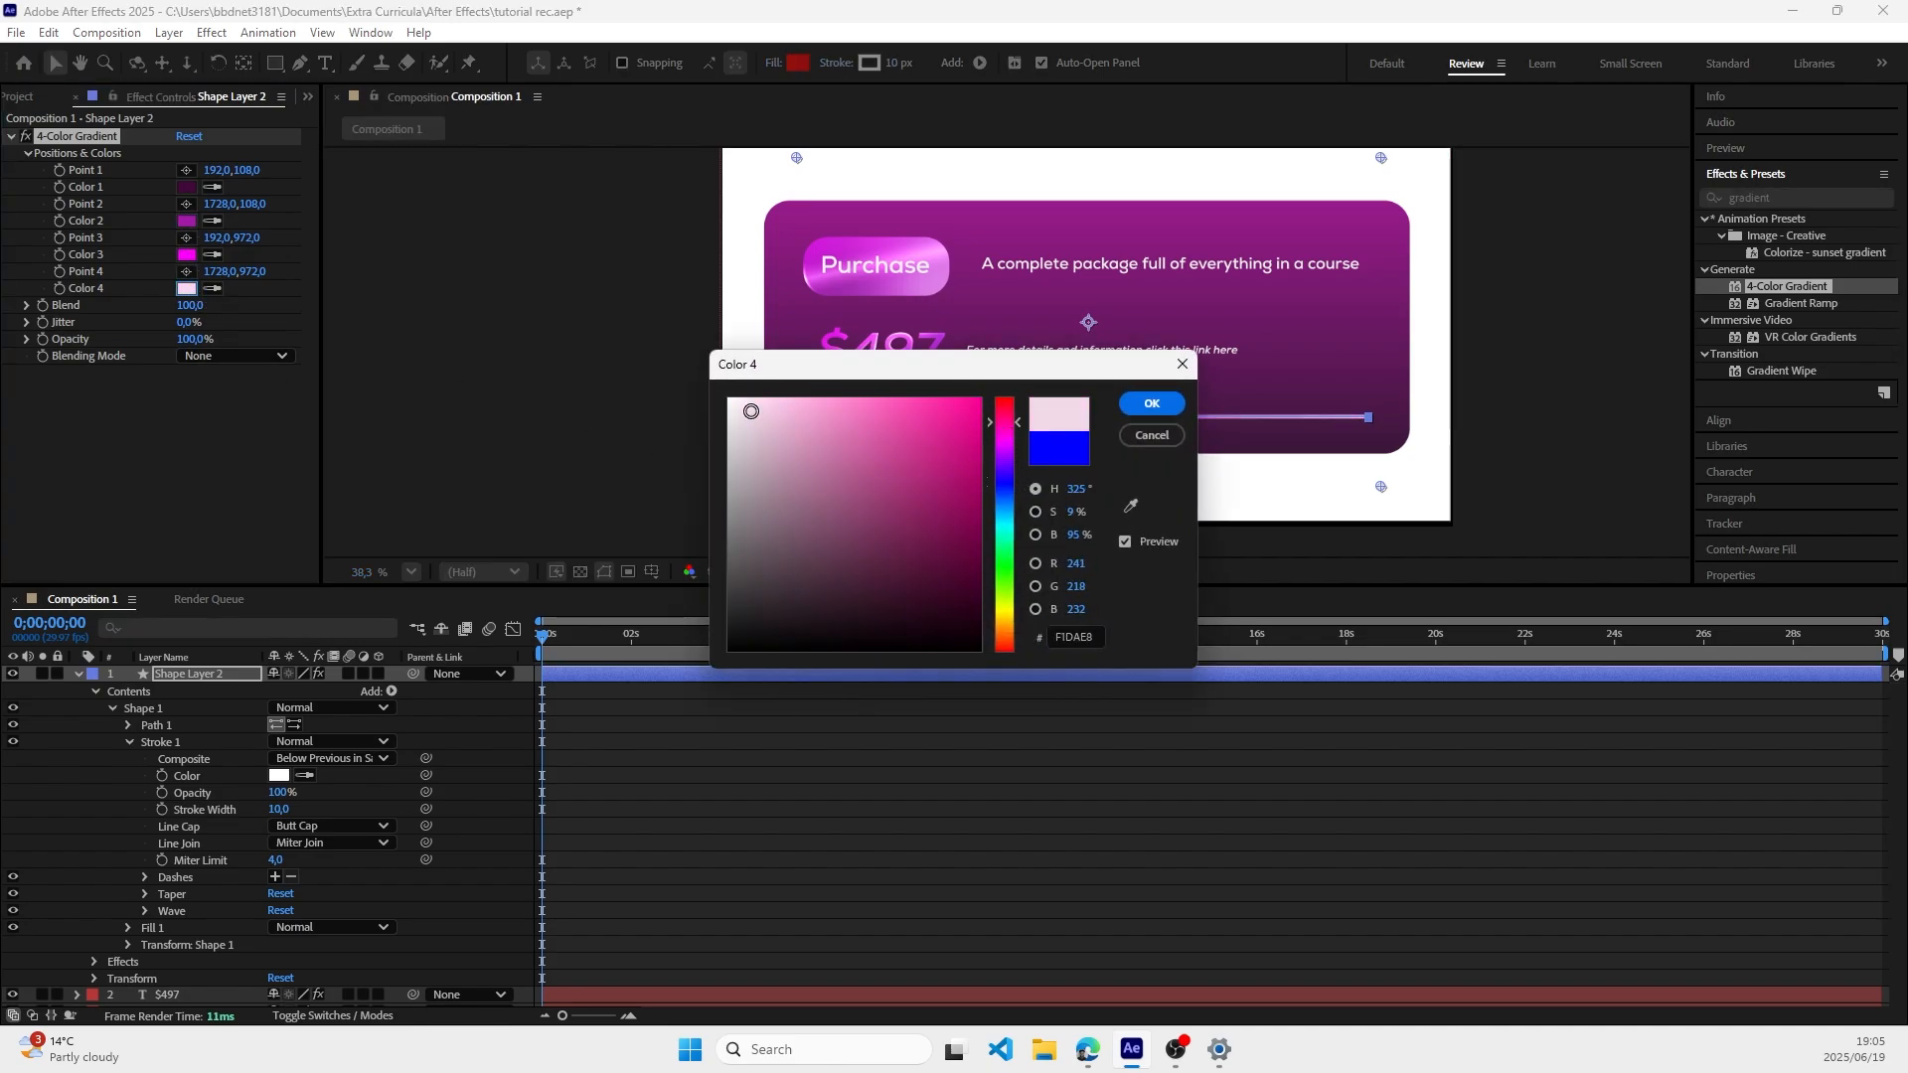
{"action": "left_click", "coordinate": [1151, 402]}
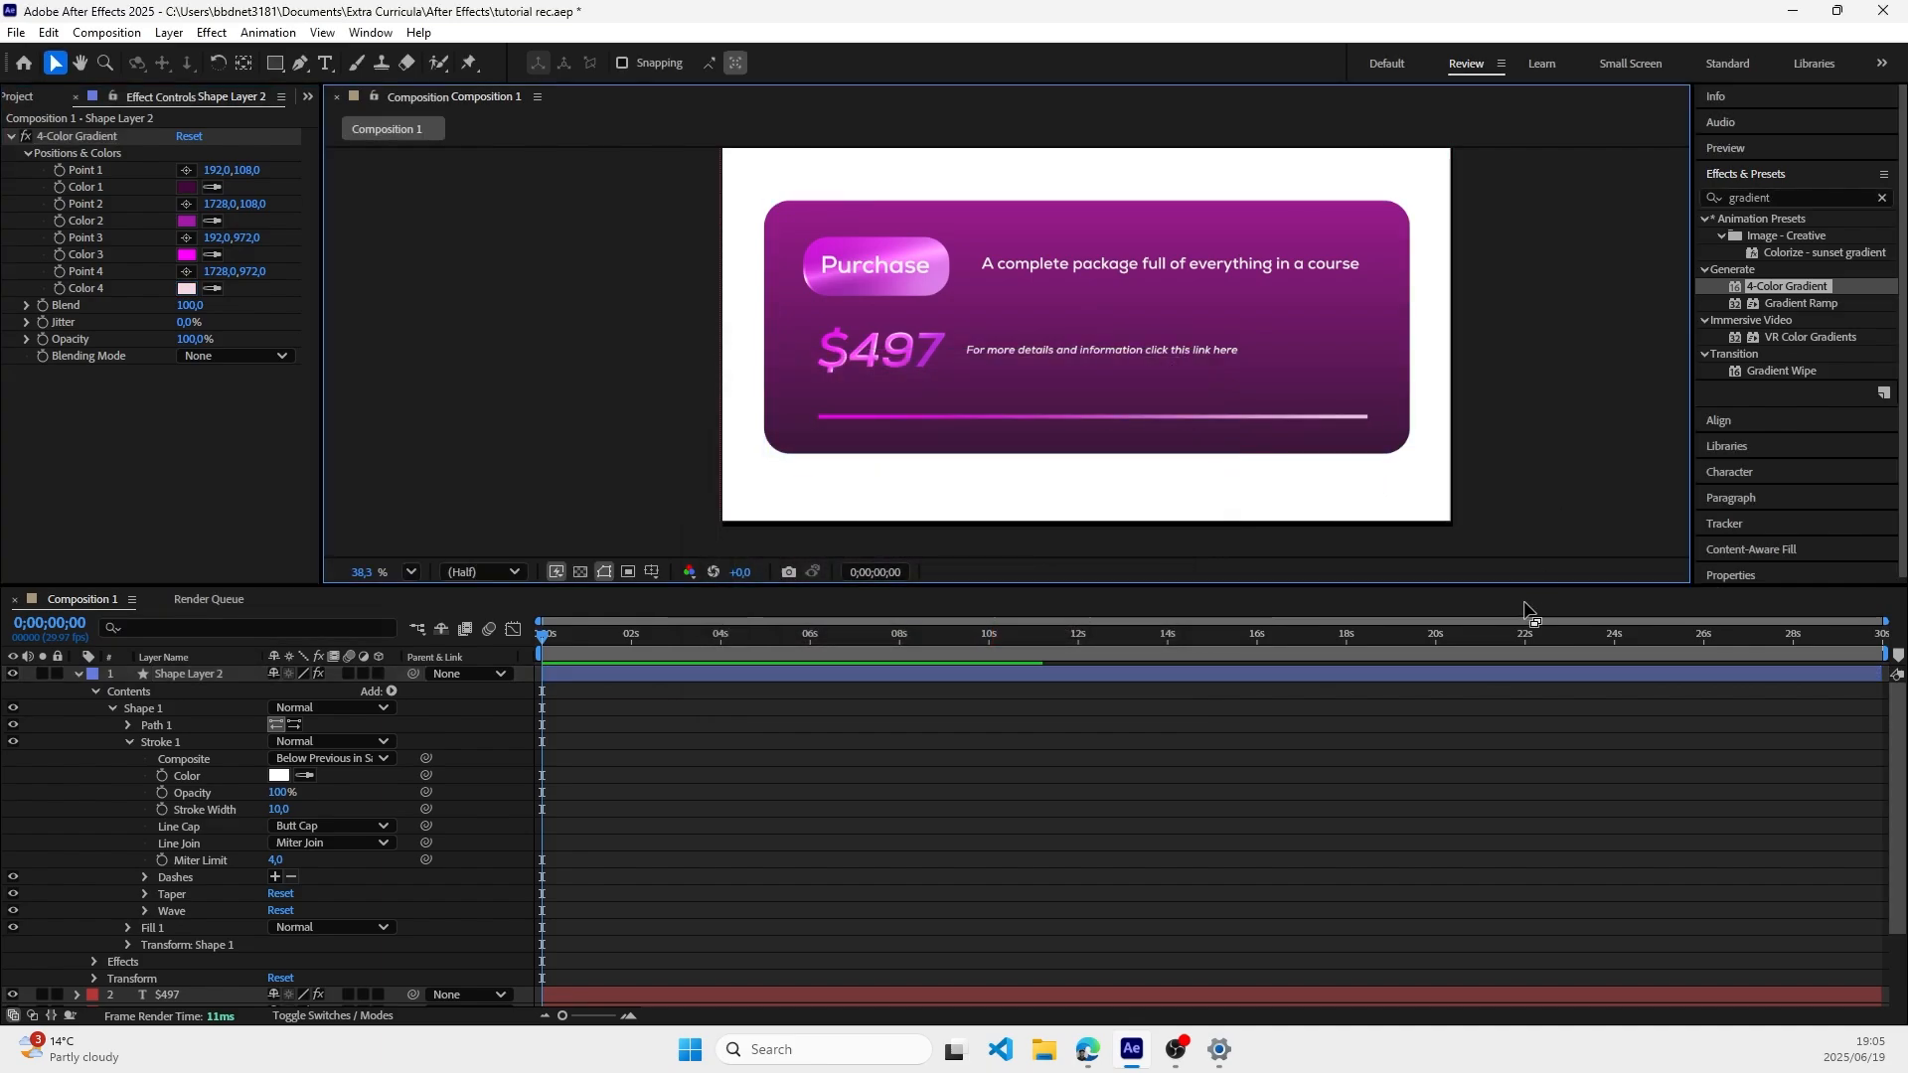
Step: Place the gradient's Point 1 on the line near its left end, at about 287, 792
{"action": "left_click", "coordinate": [954, 418]}
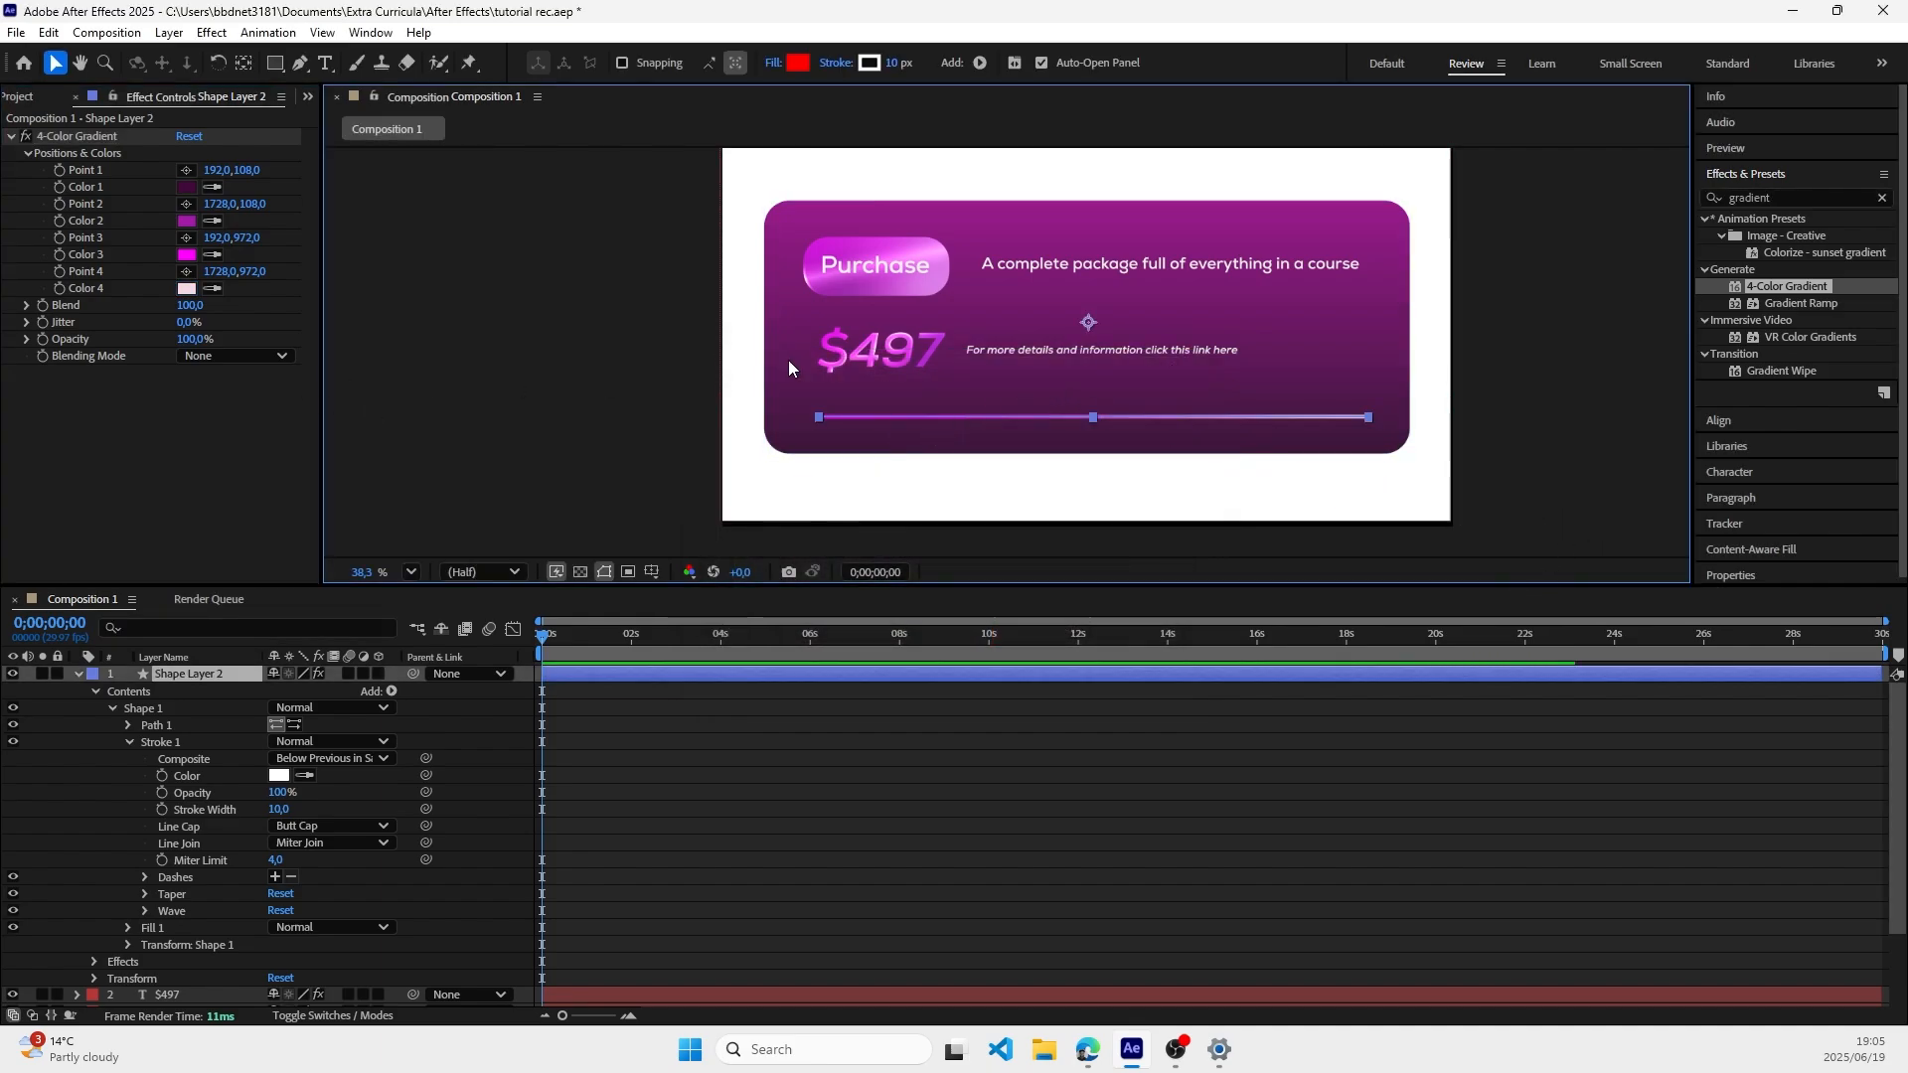
{"action": "left_click", "coordinate": [186, 170]}
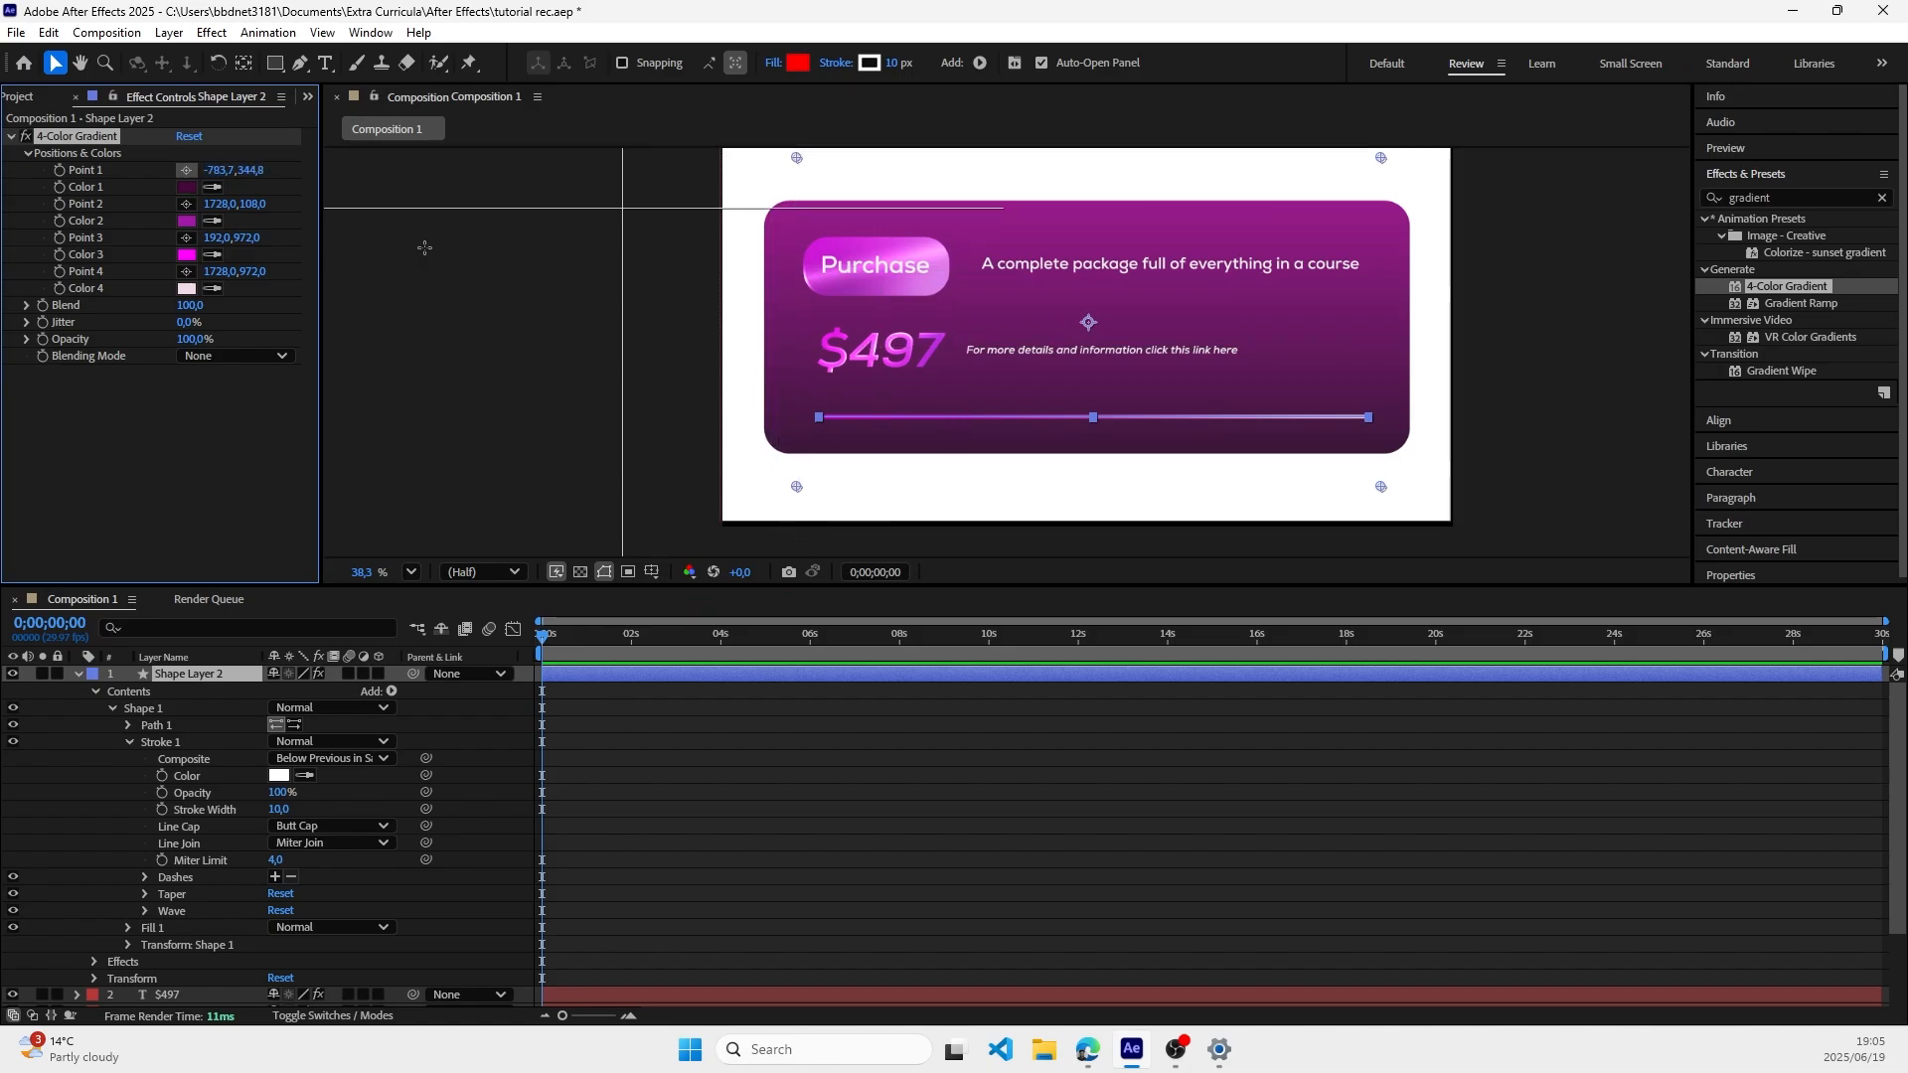
{"action": "left_click", "coordinate": [796, 157]}
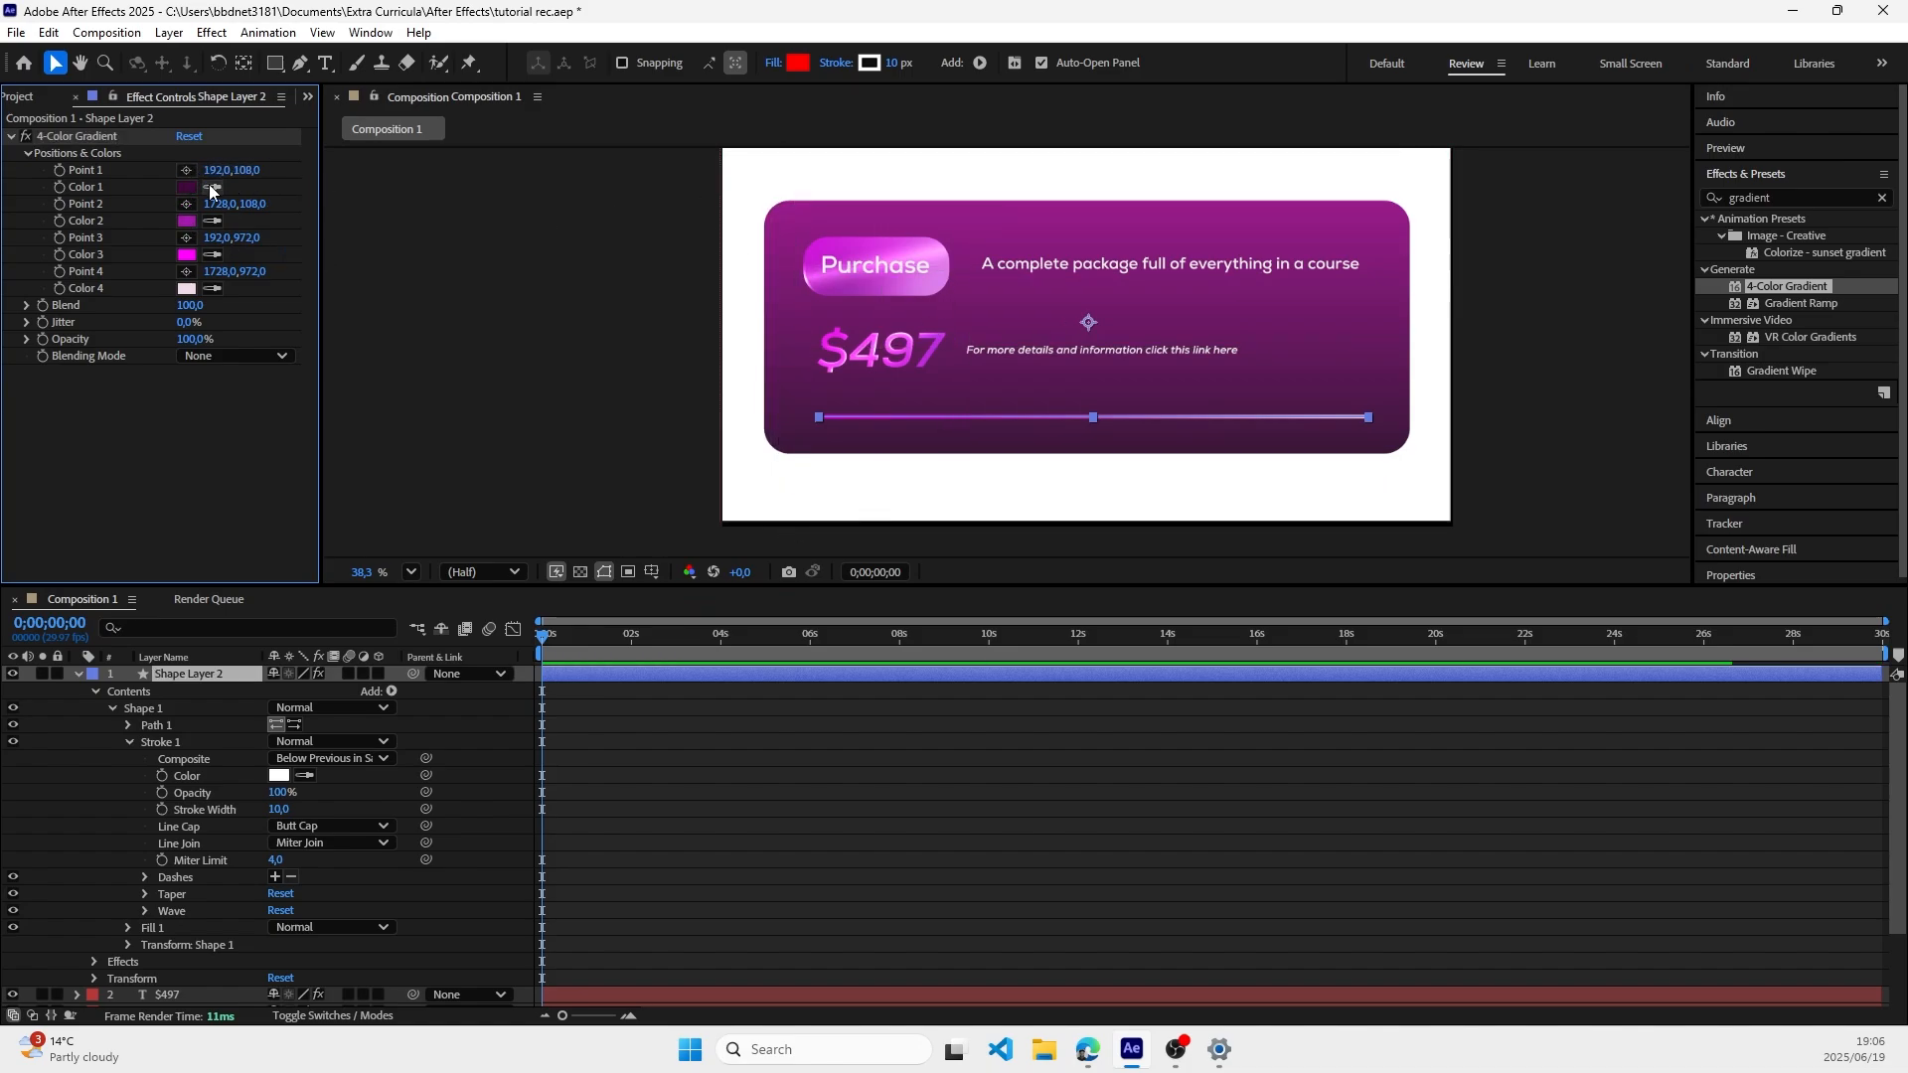
{"action": "left_click", "coordinate": [186, 170]}
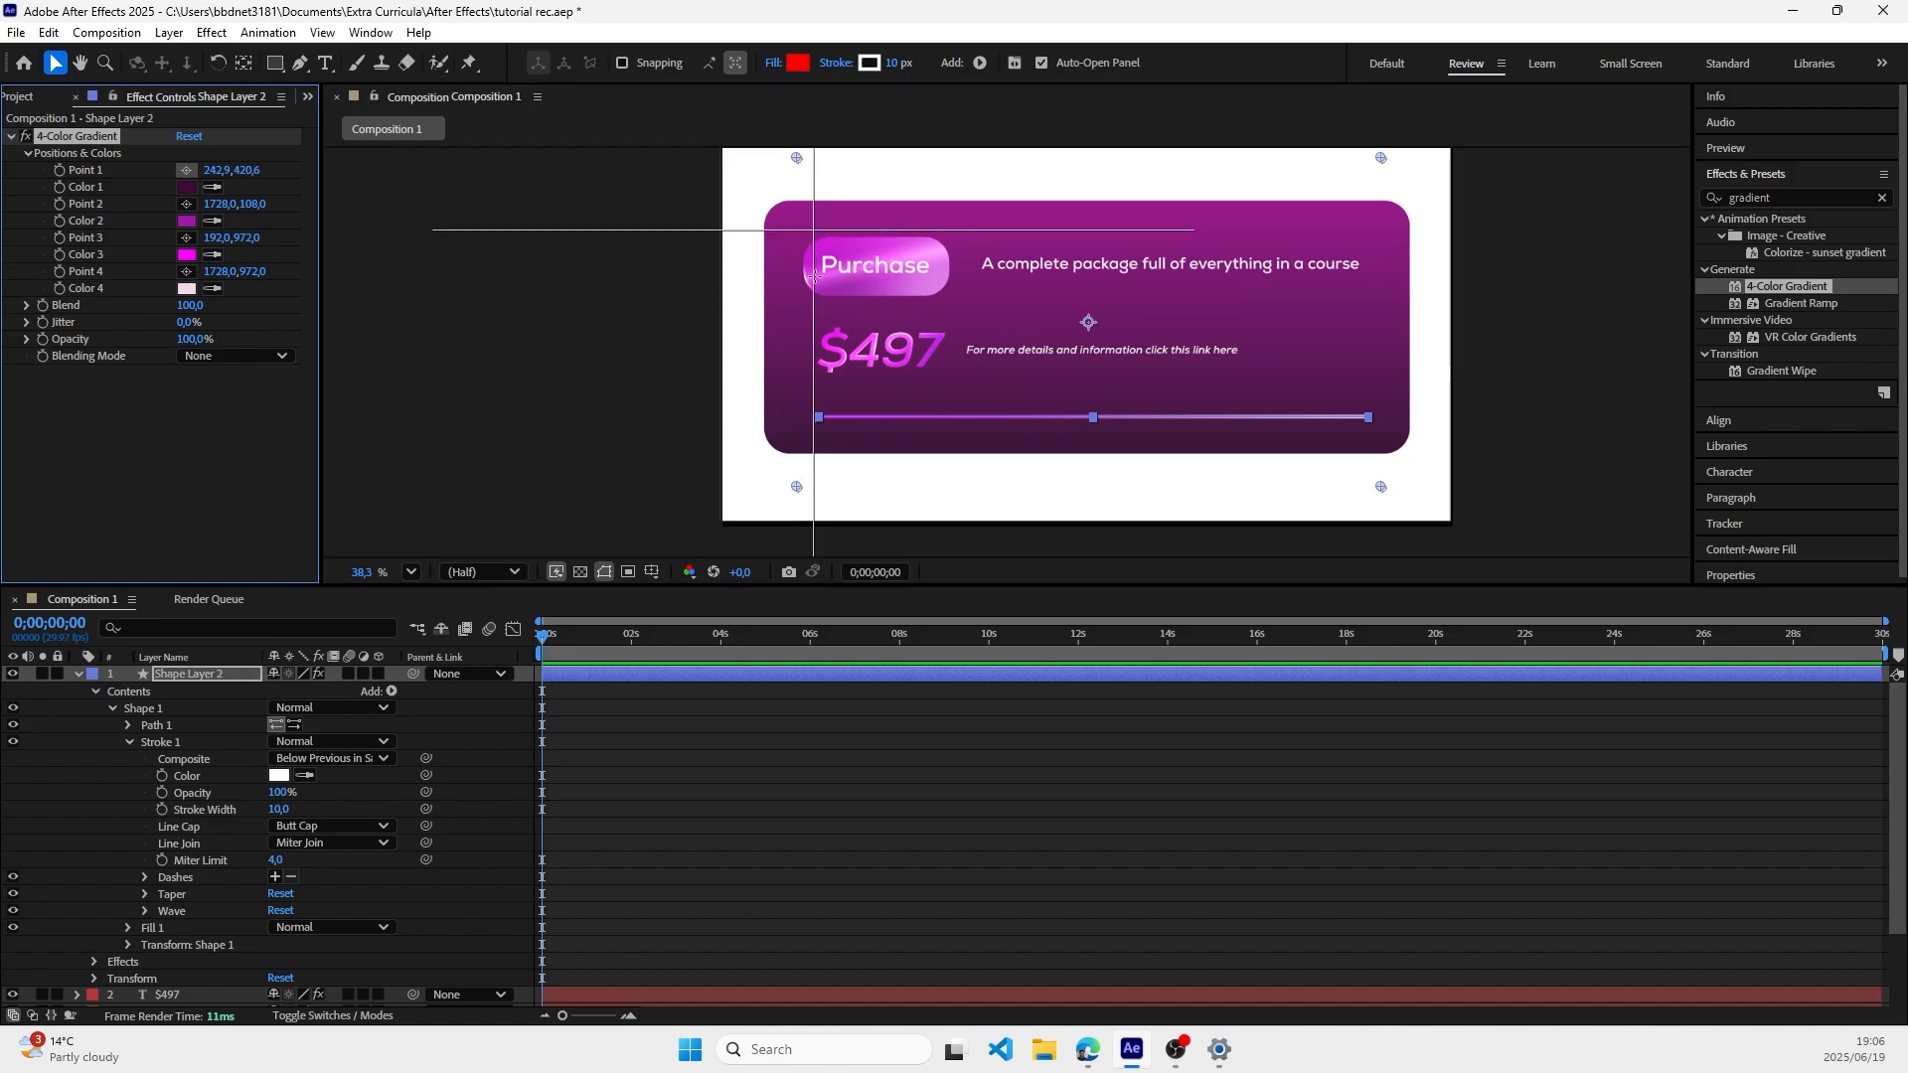
{"action": "left_click", "coordinate": [830, 417]}
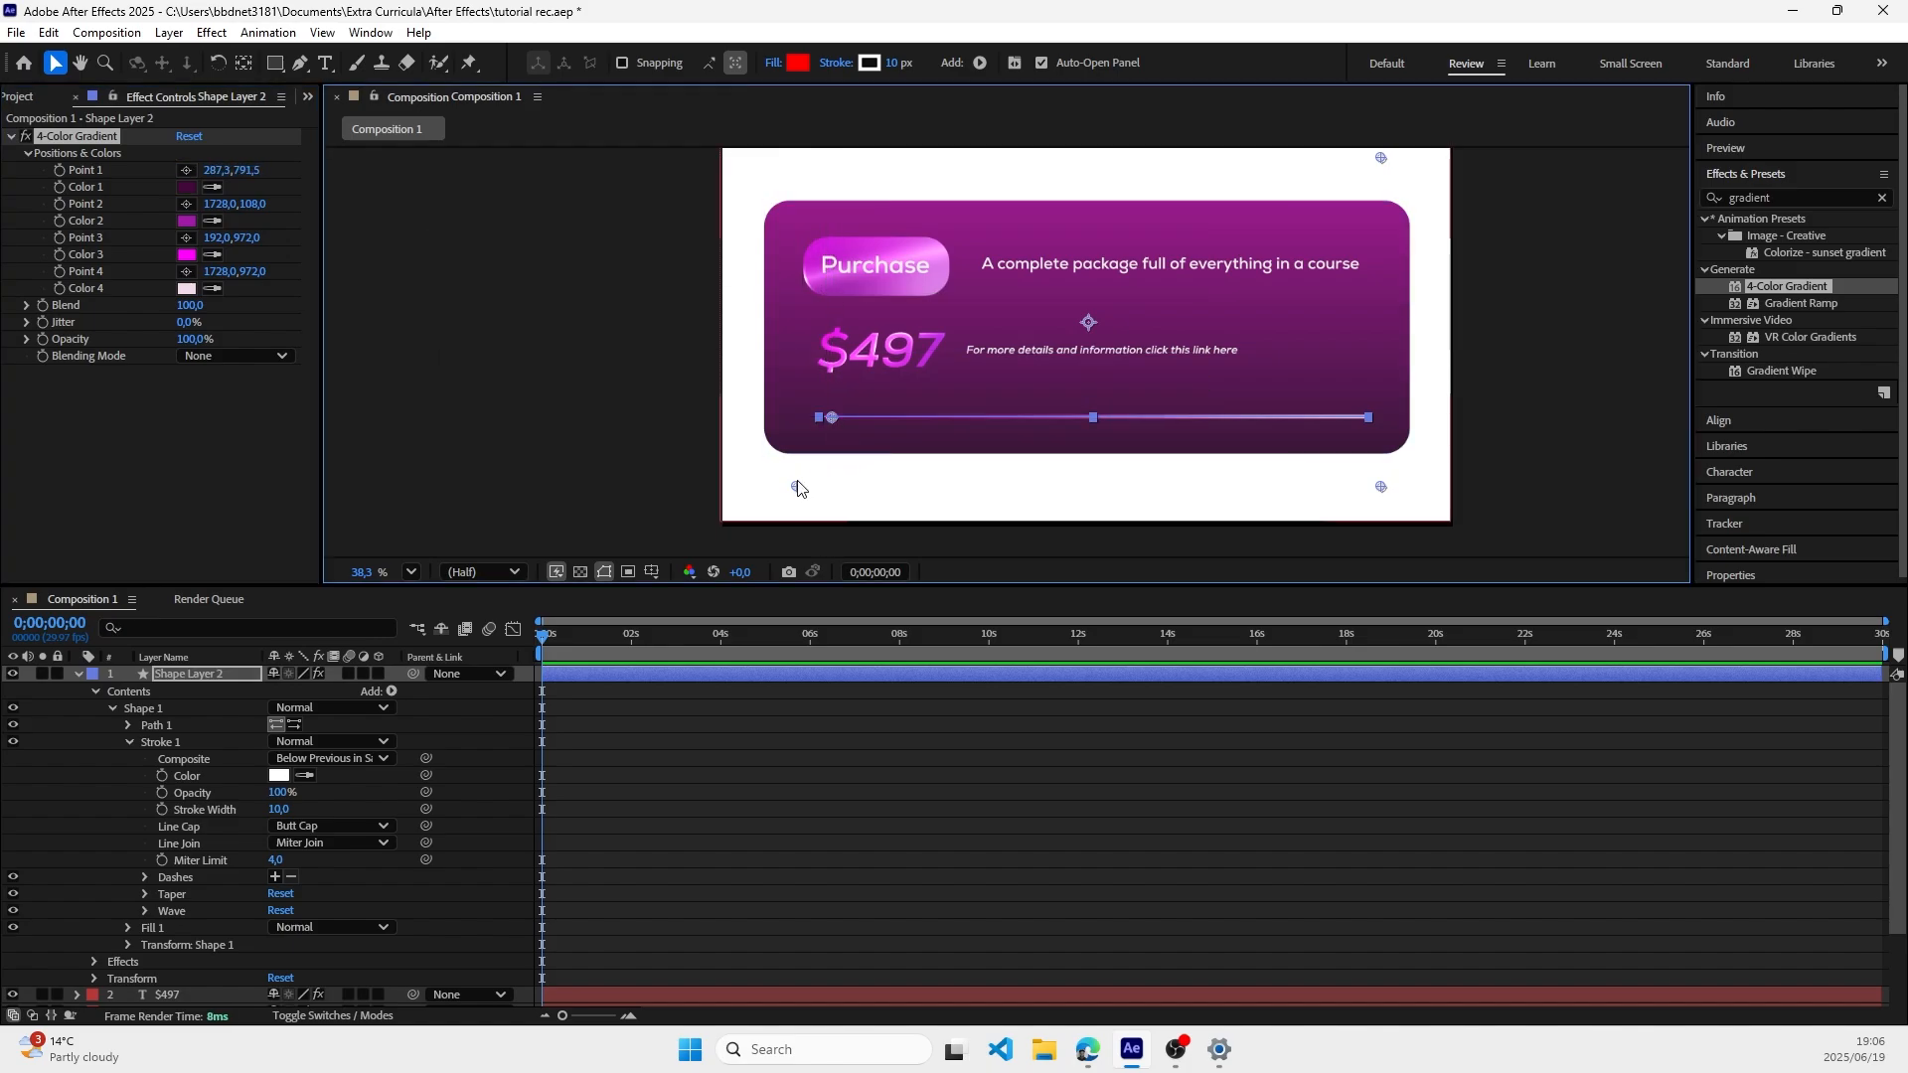
Step: Spread gradient Points 2, 3 and 4 along the line at about 590, 792, 1021, 794 and 1413, 794
{"action": "left_click", "coordinate": [186, 204]}
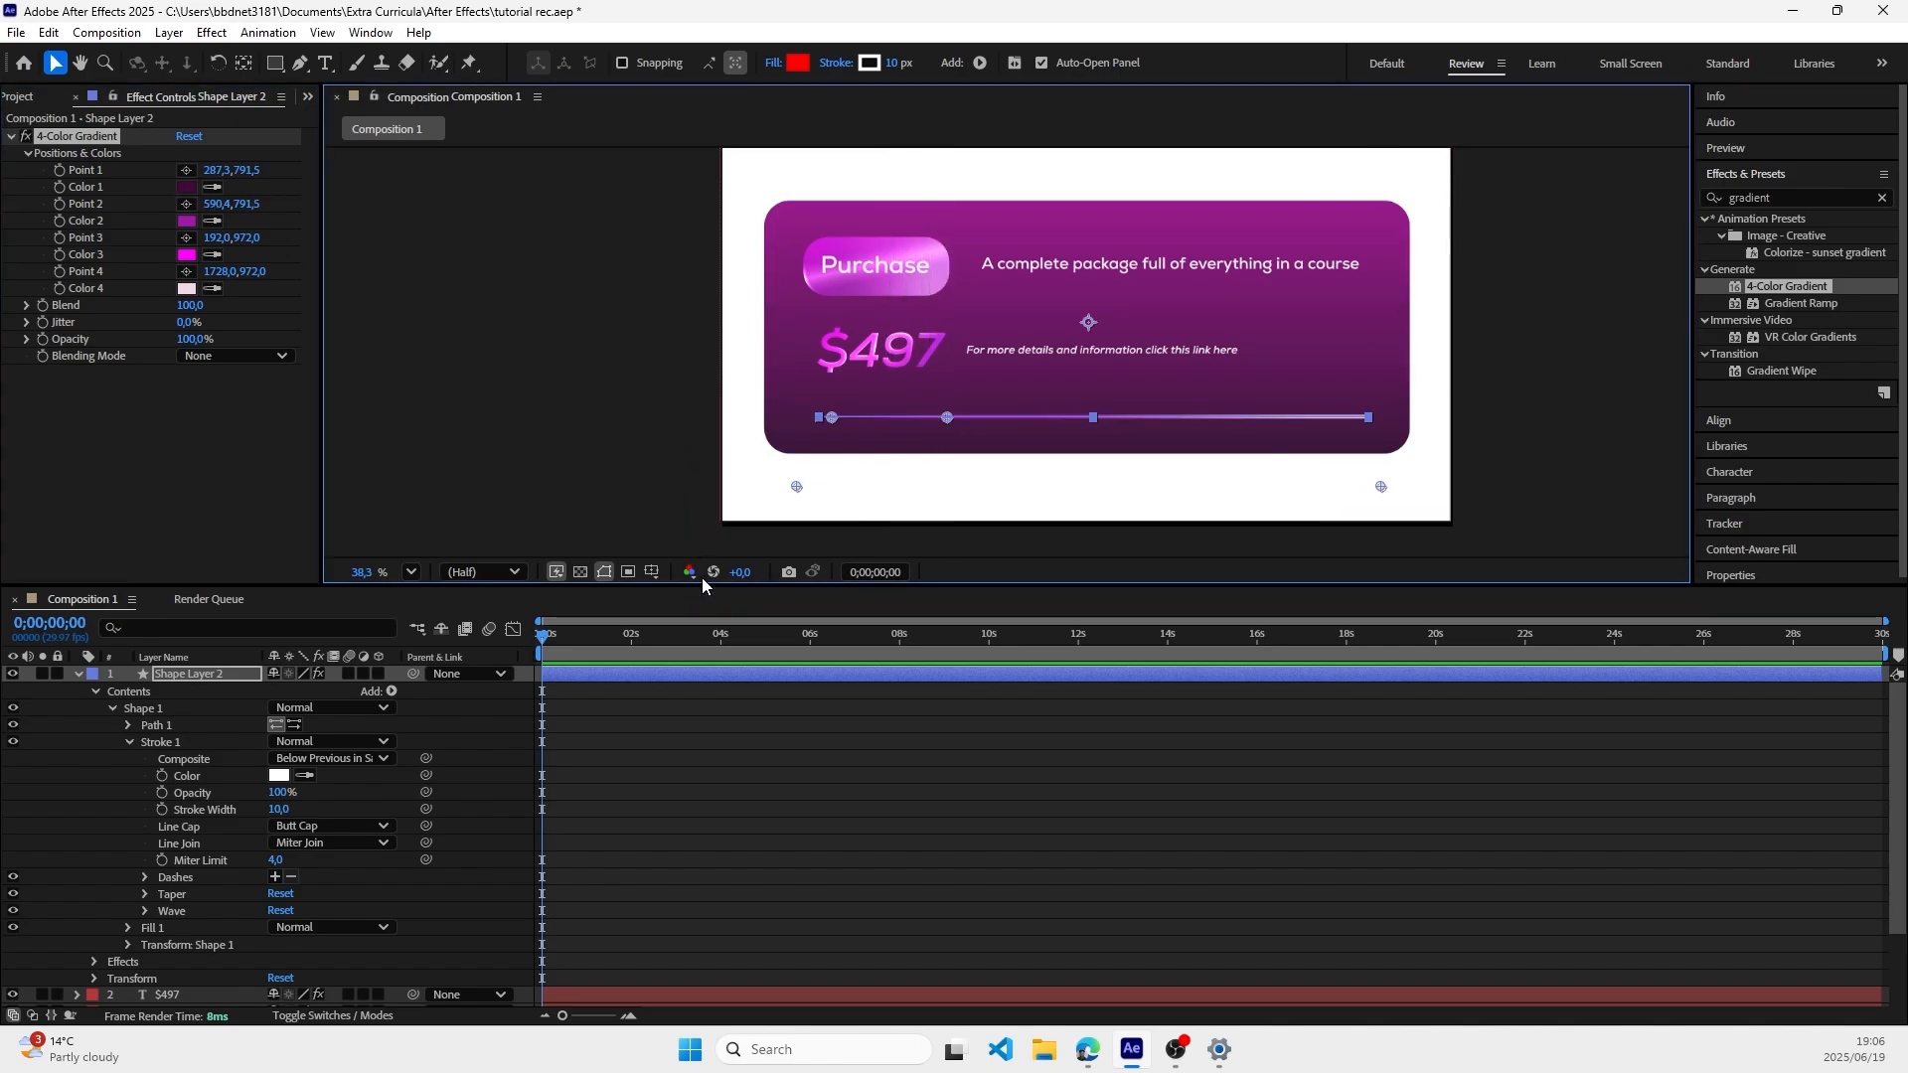
{"action": "left_click", "coordinate": [186, 239]}
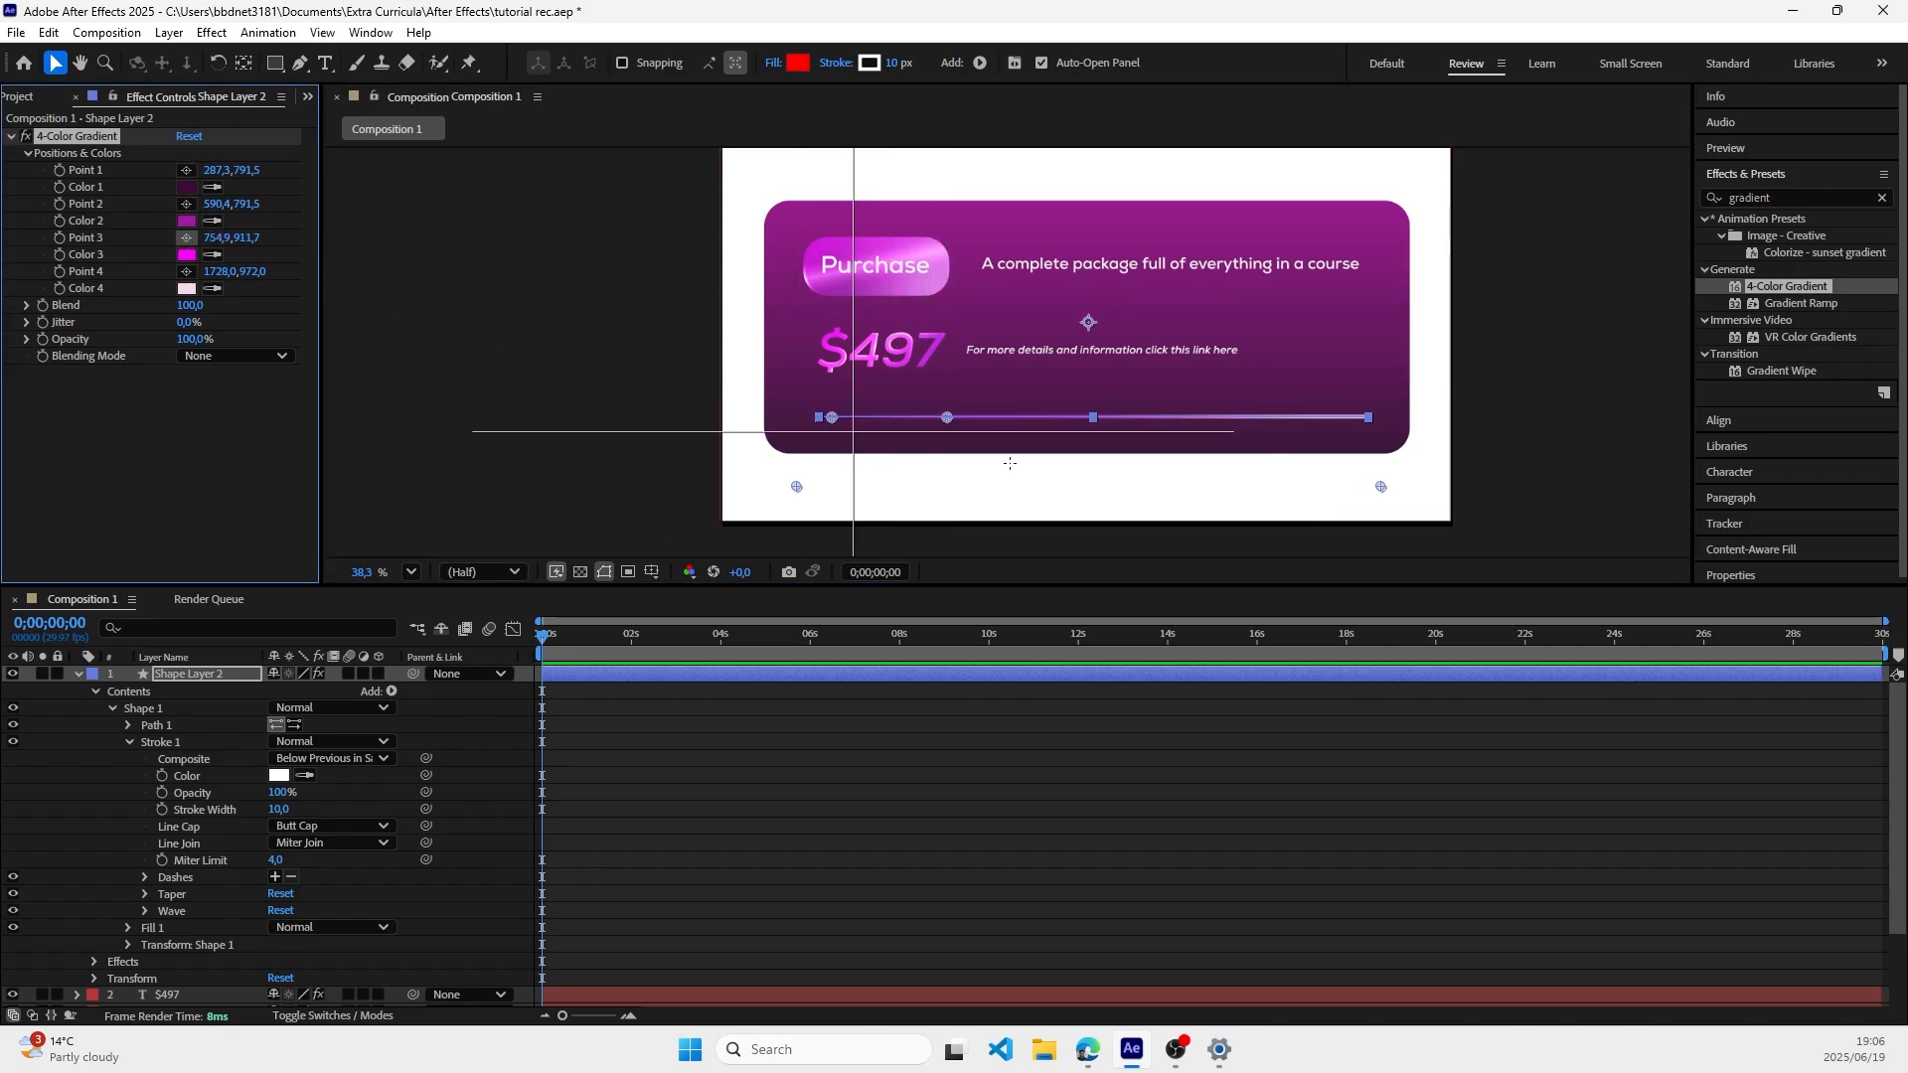
{"action": "left_click", "coordinate": [1110, 417]}
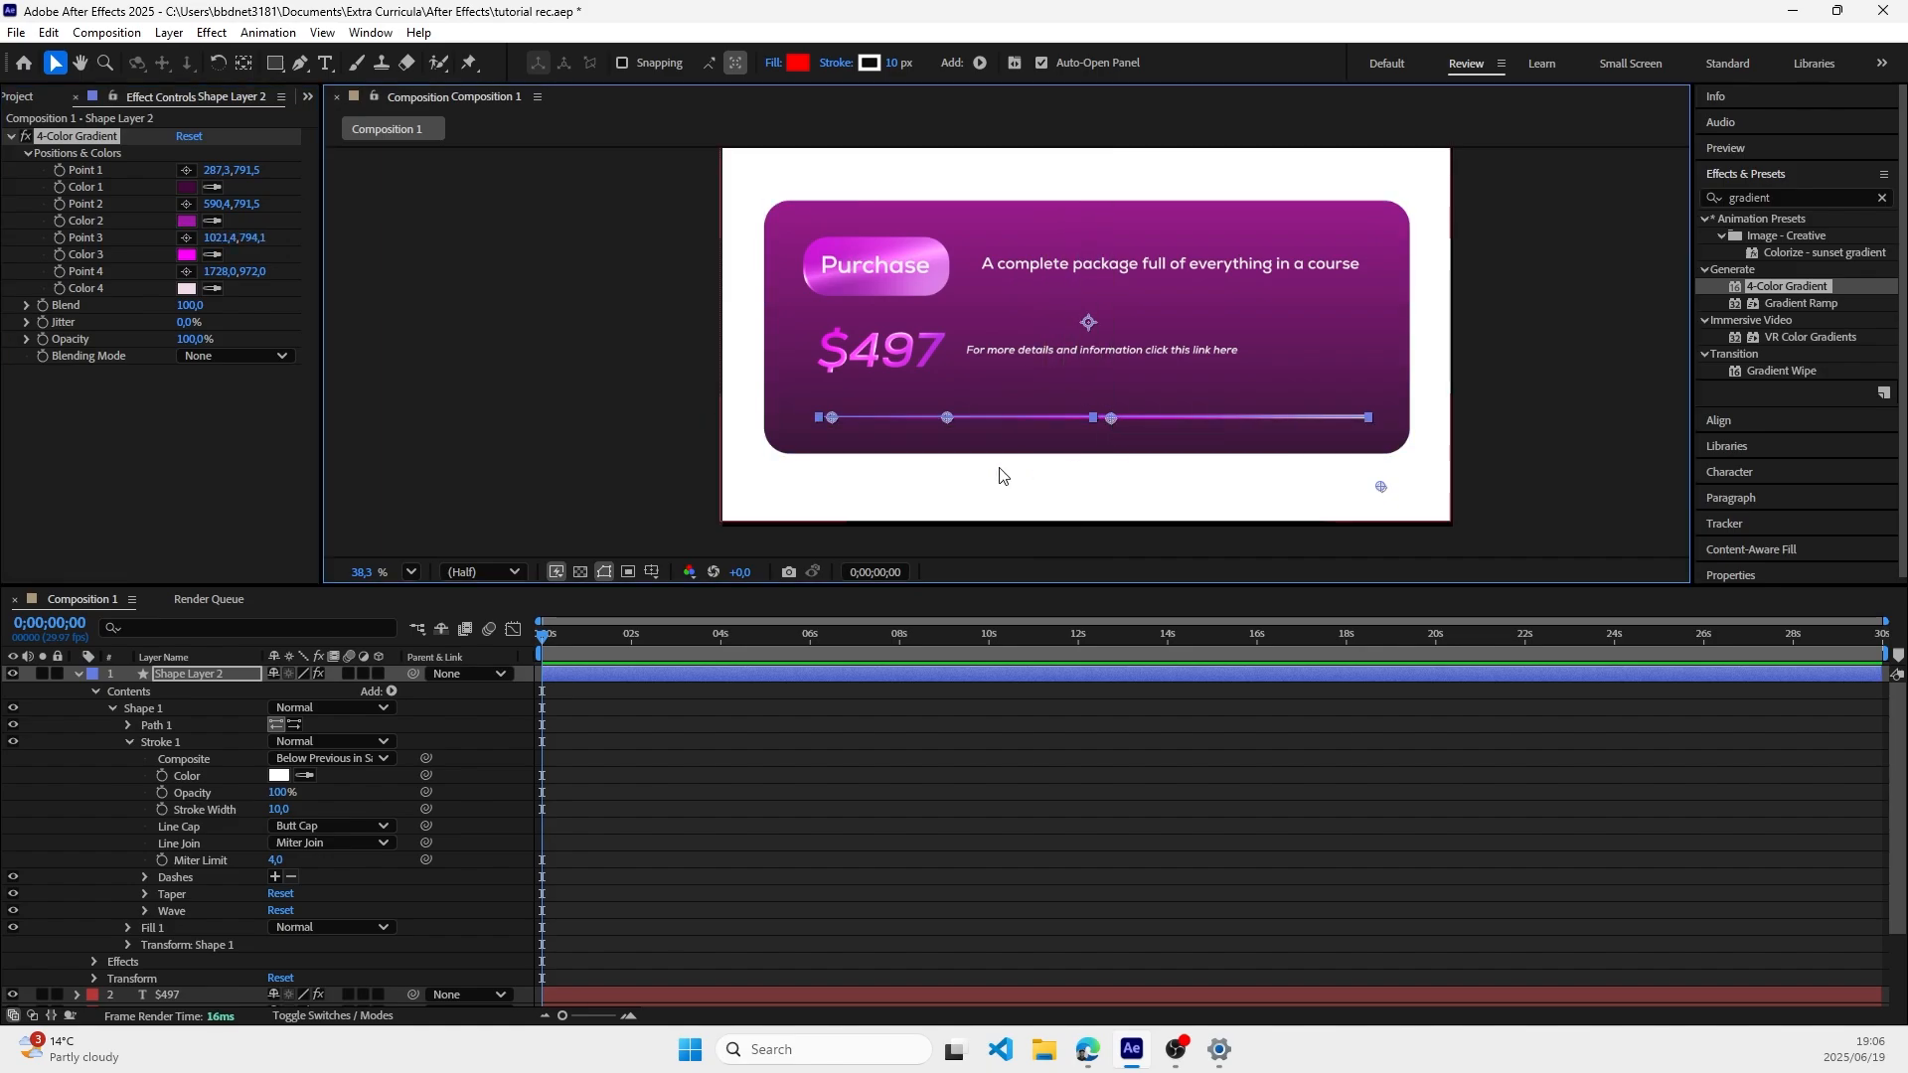
{"action": "left_click", "coordinate": [185, 272]}
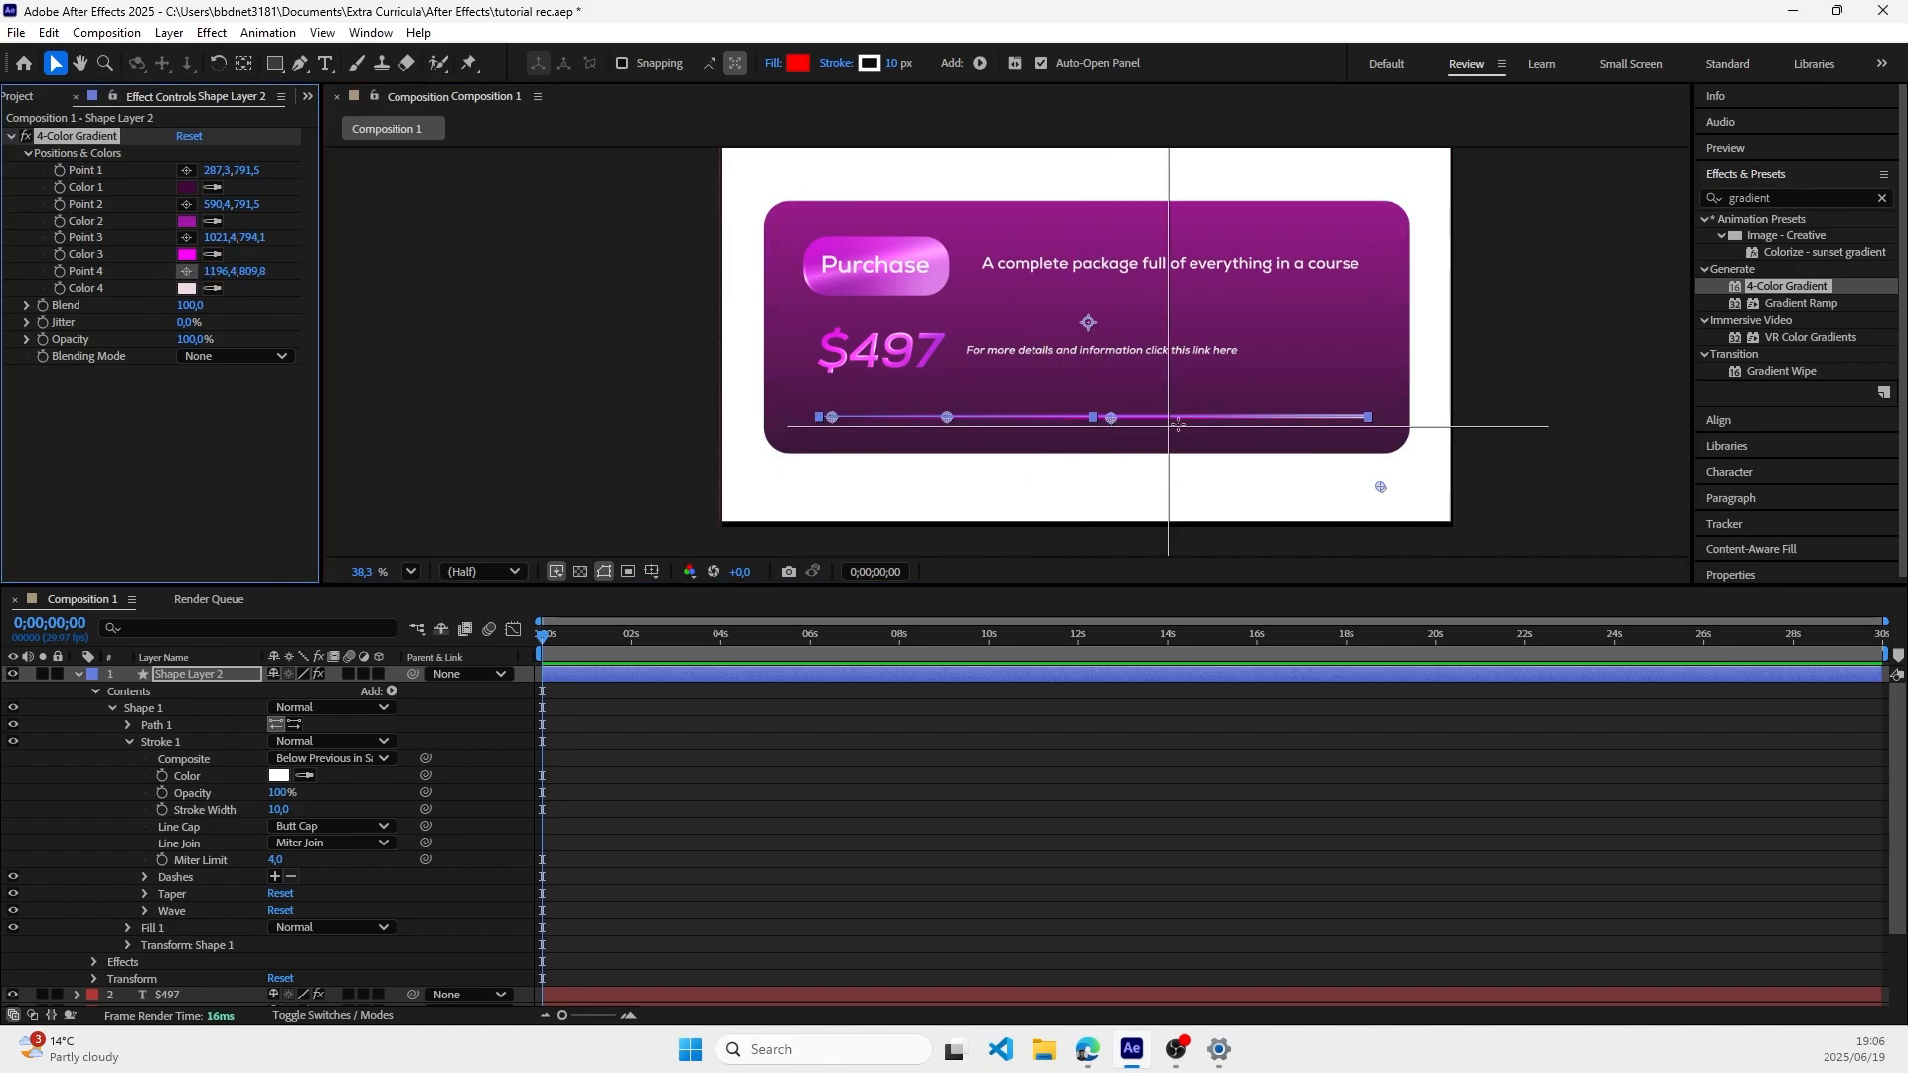
{"action": "left_click", "coordinate": [1260, 419]}
{"action": "left_click", "coordinate": [1554, 437]}
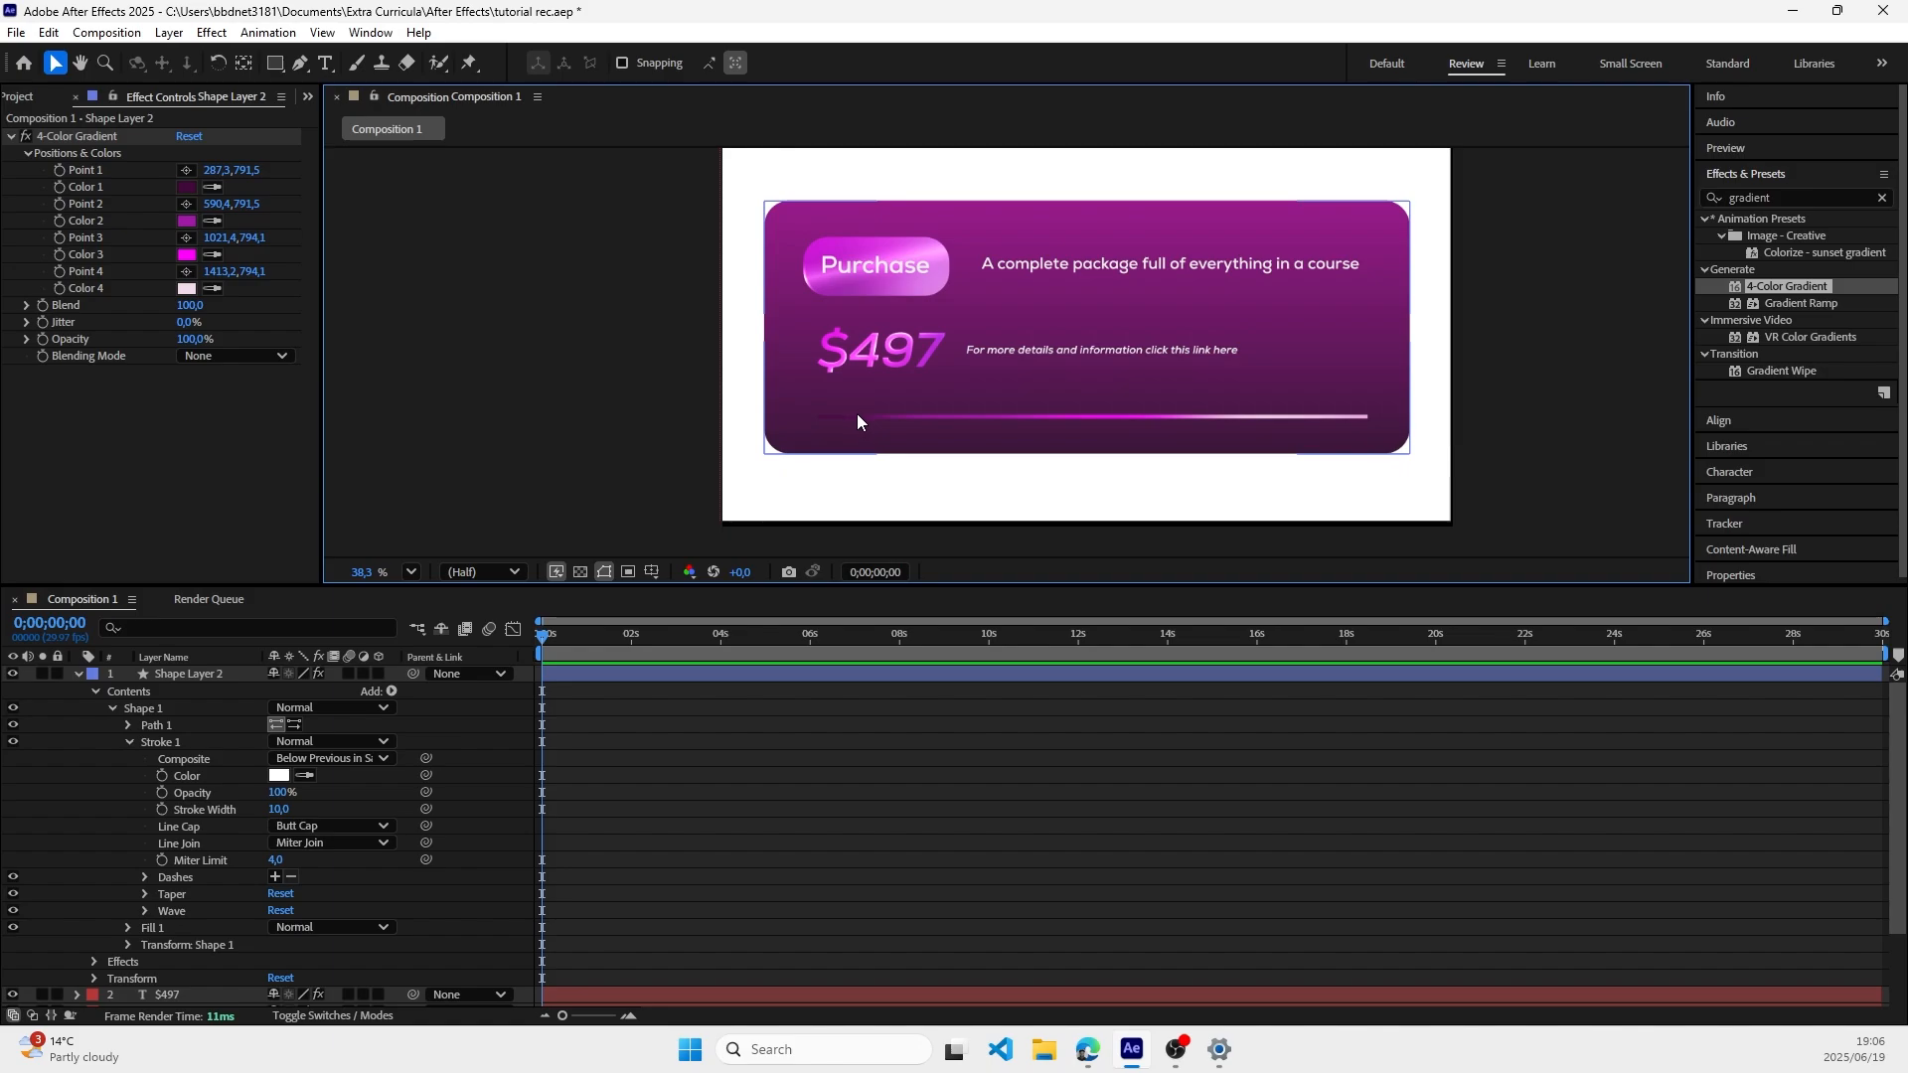
Step: Lighten Color 1 of the line's gradient to purple B034A3
{"action": "left_click", "coordinate": [186, 186]}
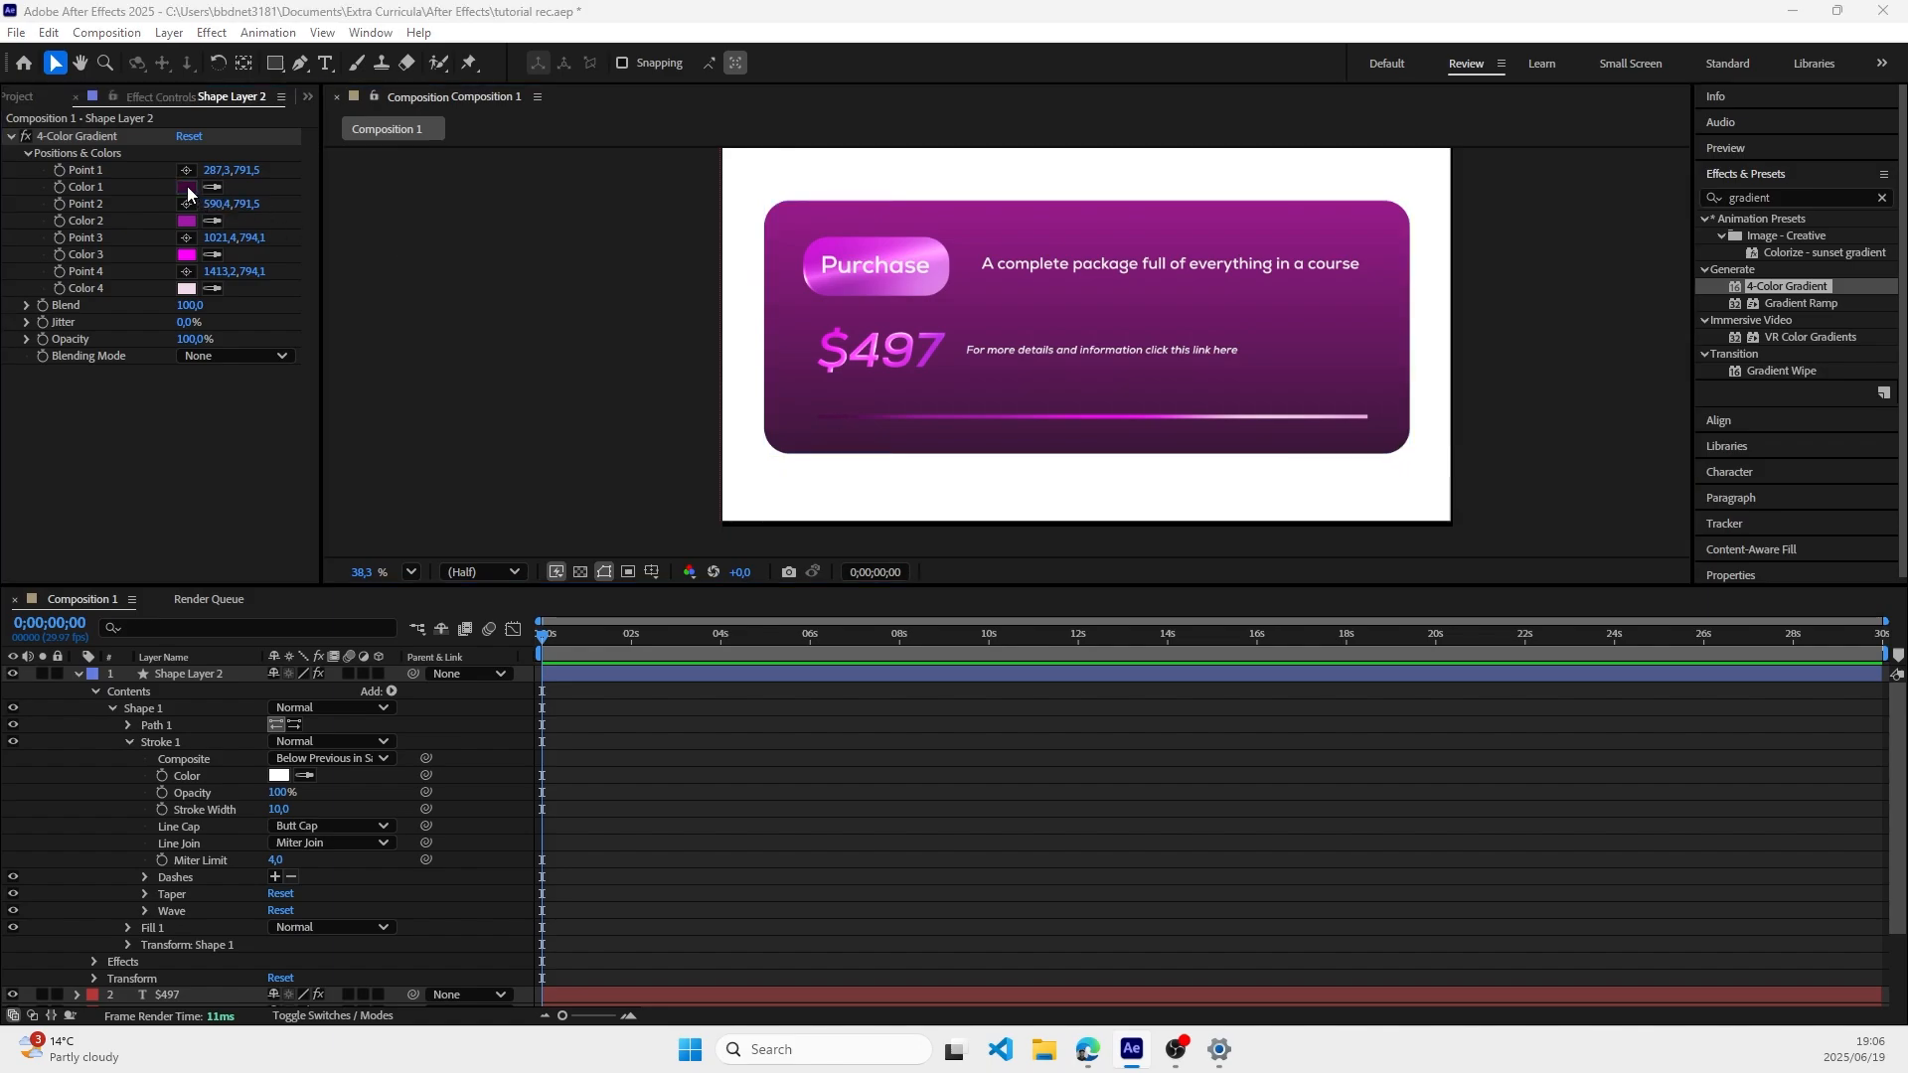
{"action": "mouse_move", "coordinate": [869, 554]}
{"action": "left_mouse_down"}
{"action": "mouse_move", "coordinate": [920, 557]}
{"action": "mouse_move", "coordinate": [933, 500]}
{"action": "mouse_move", "coordinate": [905, 475]}
{"action": "left_mouse_up"}
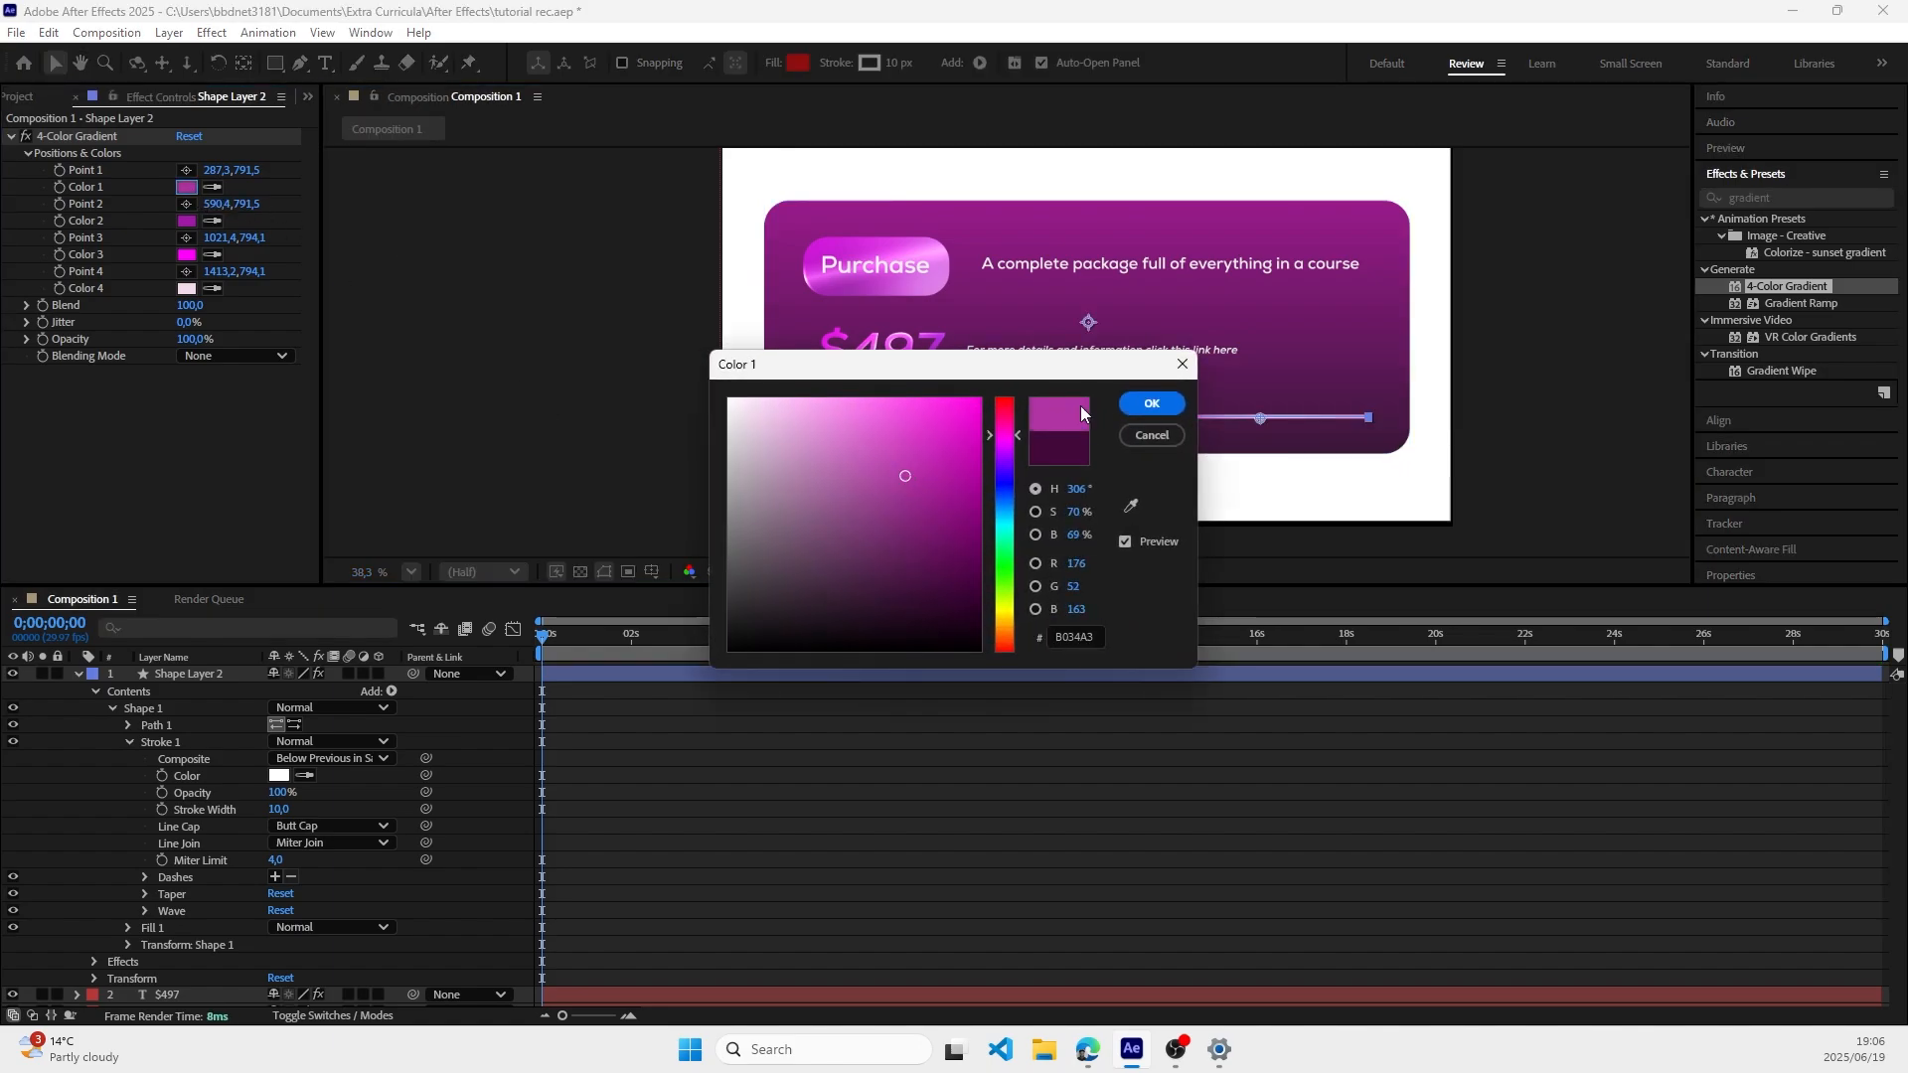
{"action": "left_click", "coordinate": [1150, 403]}
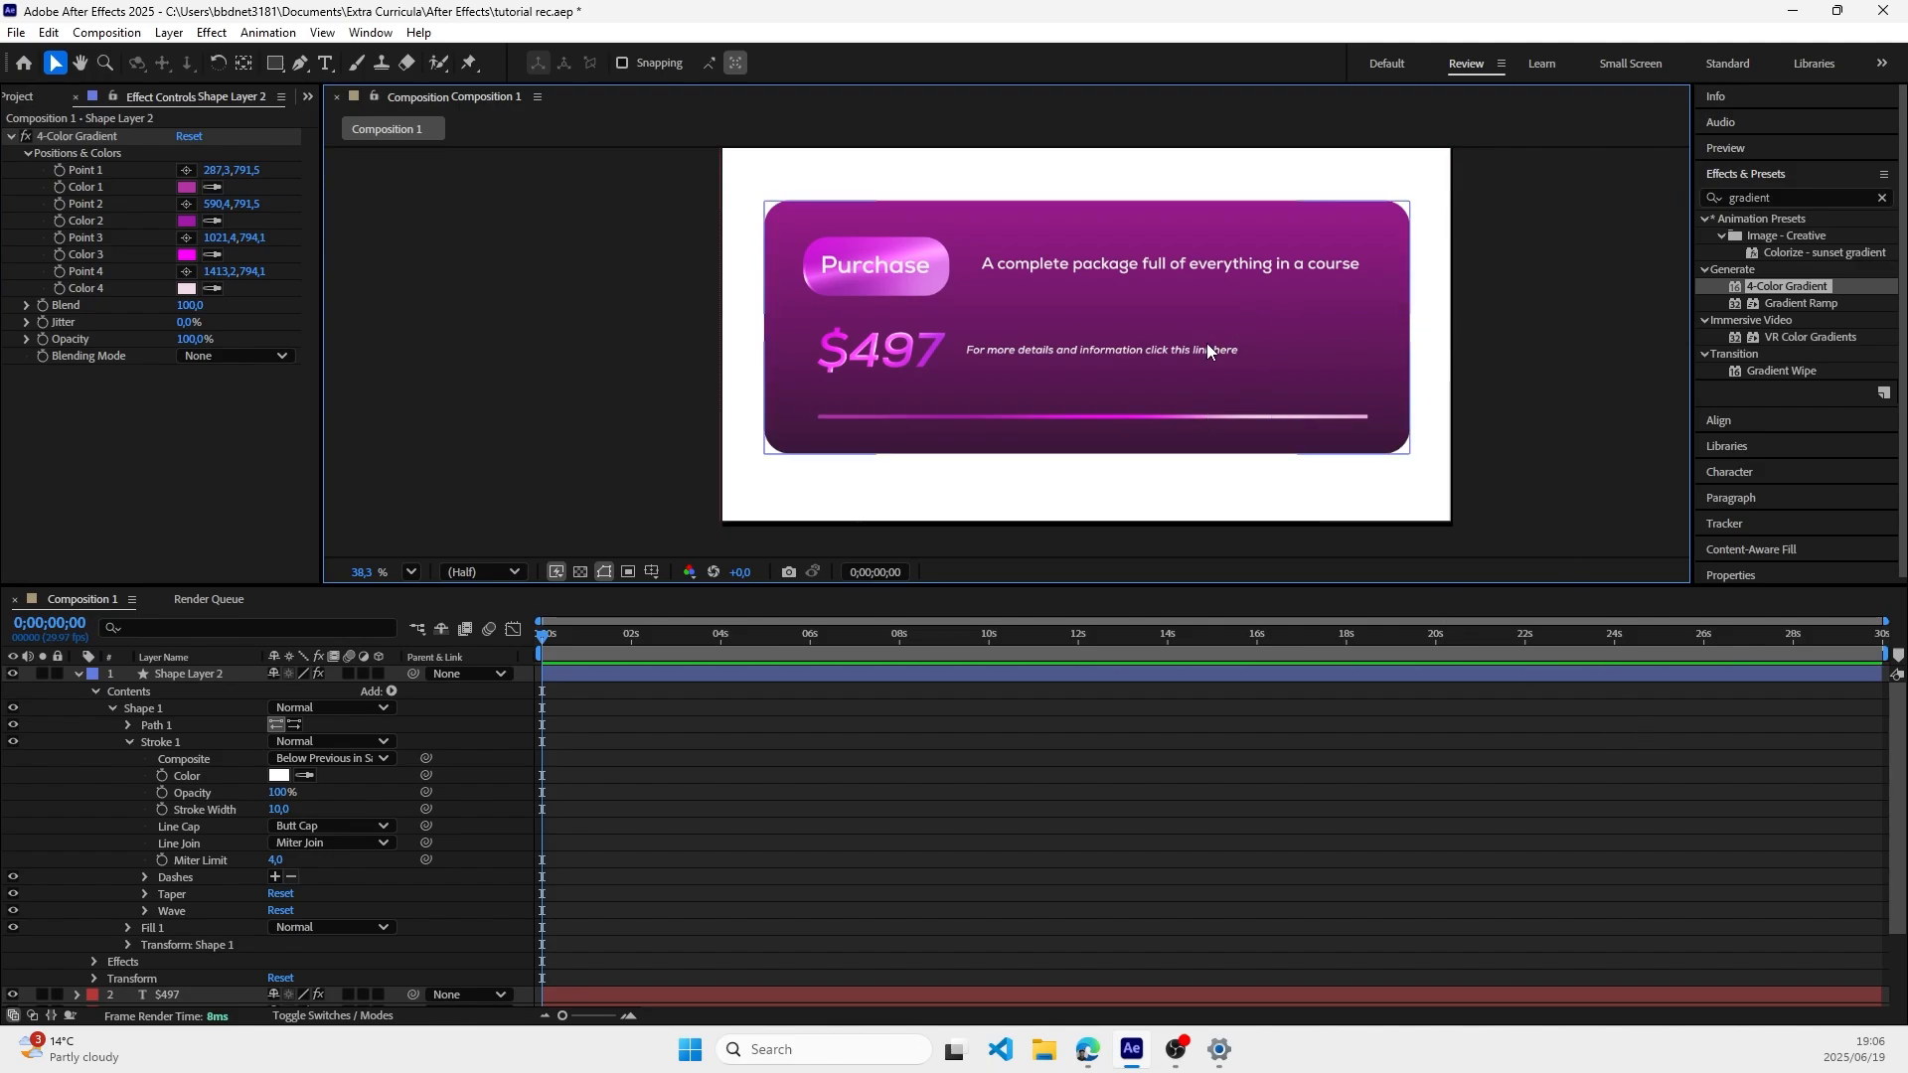
Step: Change the line cap of Shape Layer 2's stroke to Round Cap
{"action": "scroll", "coordinate": [1409, 426], "scroll_direction": "up", "scroll_amount": 2}
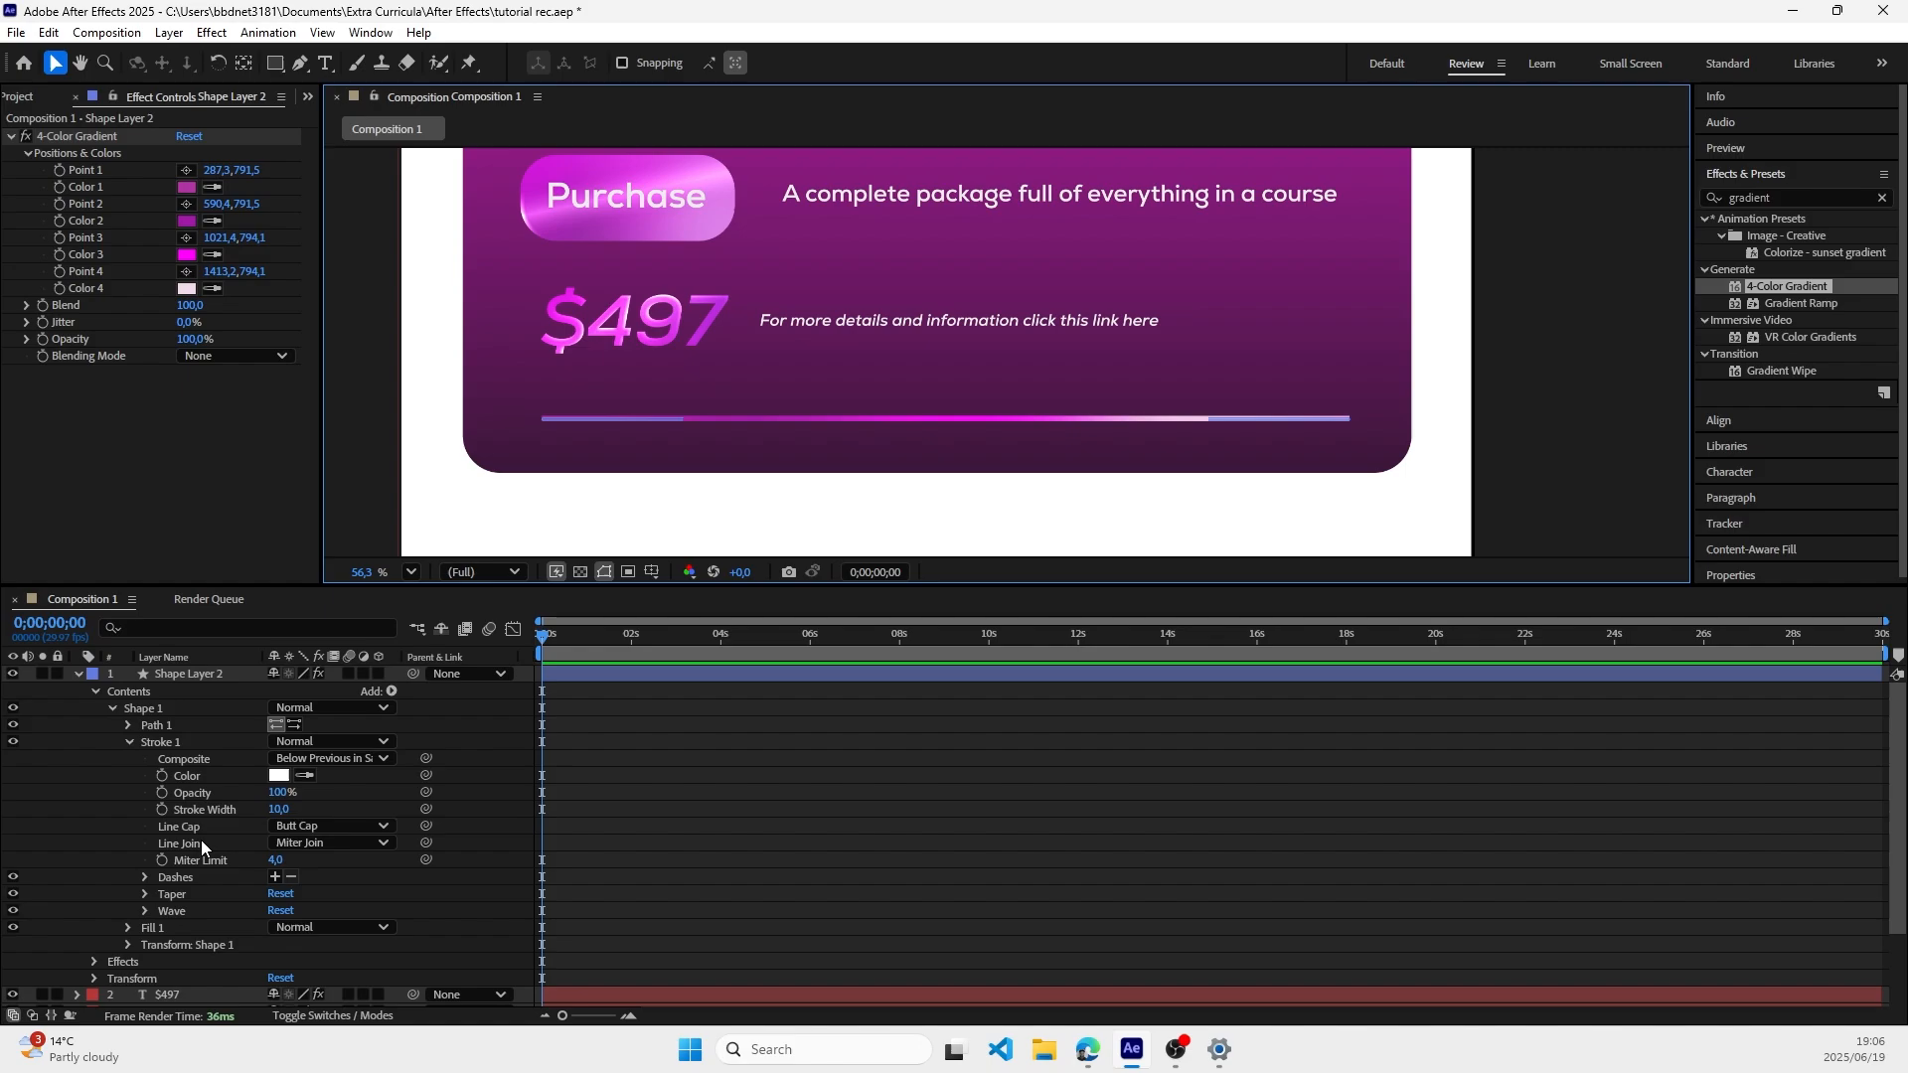
{"action": "left_click", "coordinate": [319, 826]}
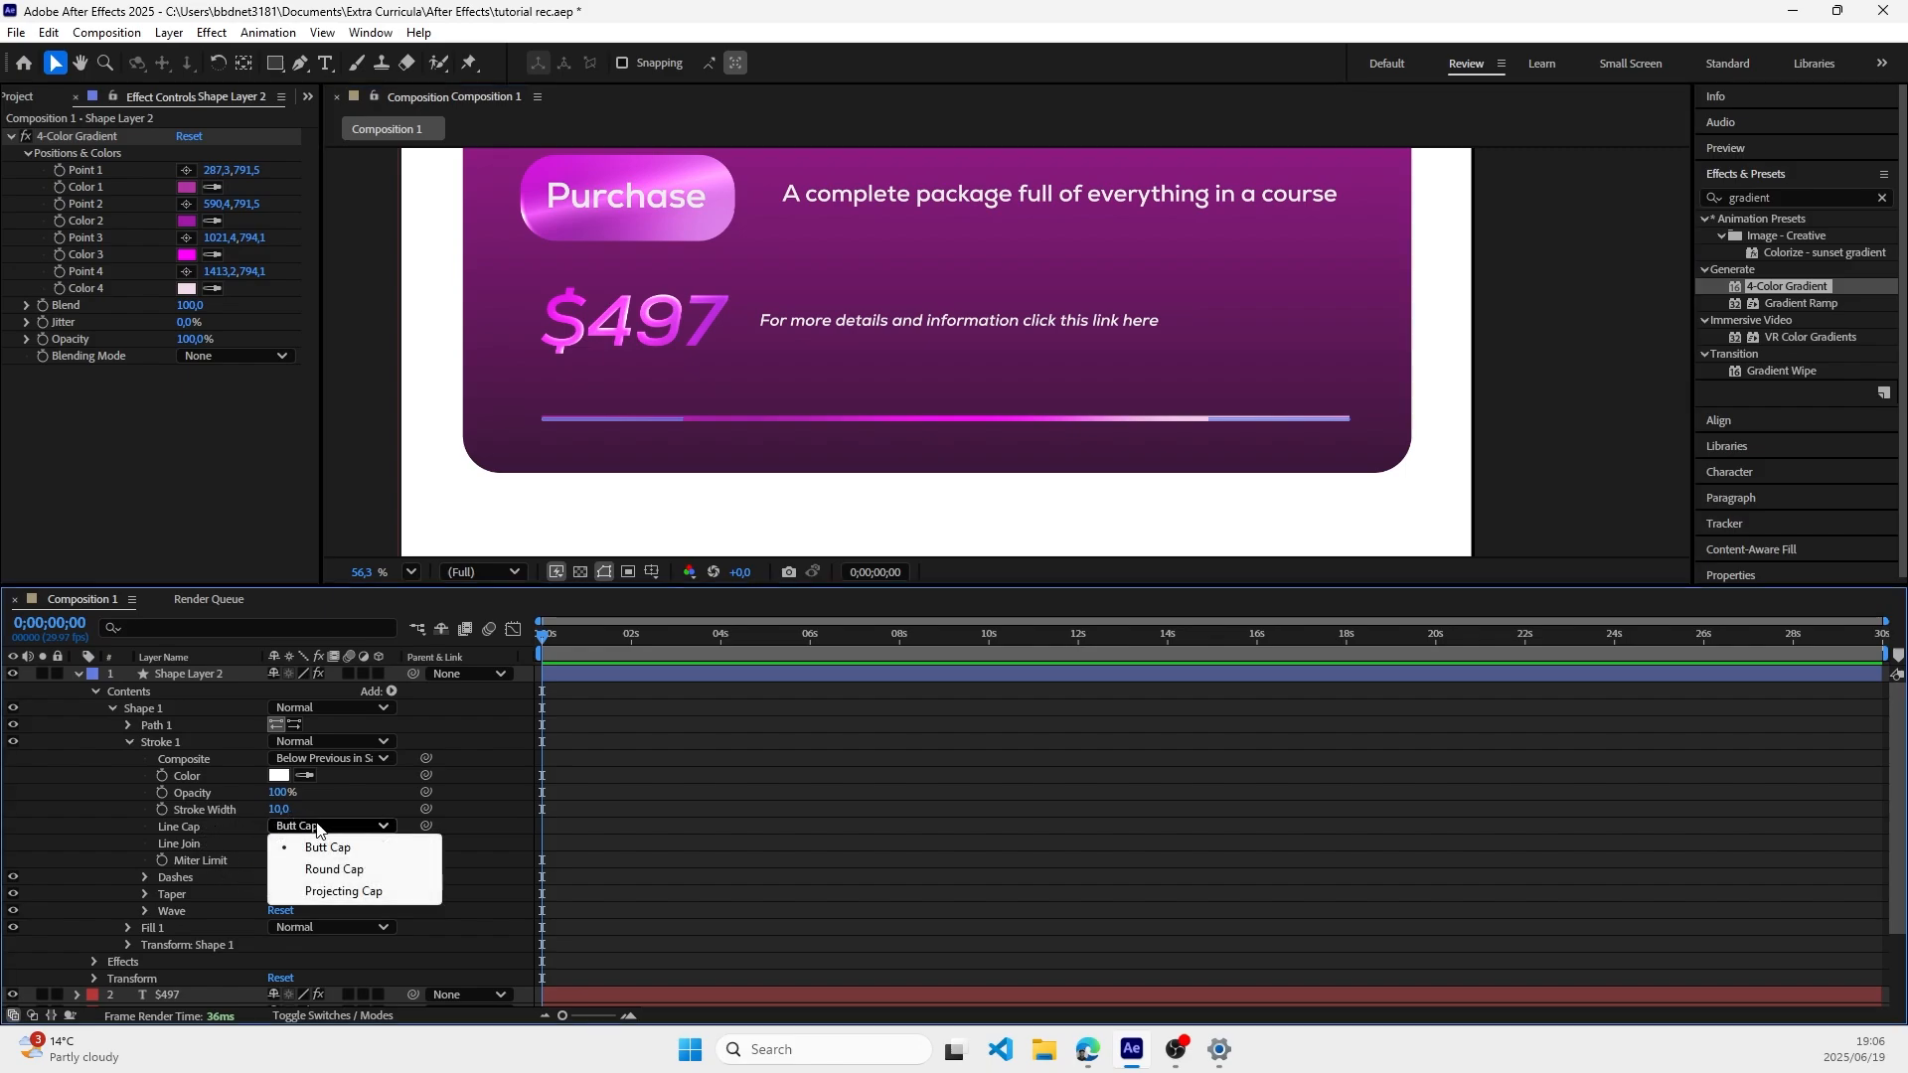
{"action": "left_click", "coordinate": [337, 869]}
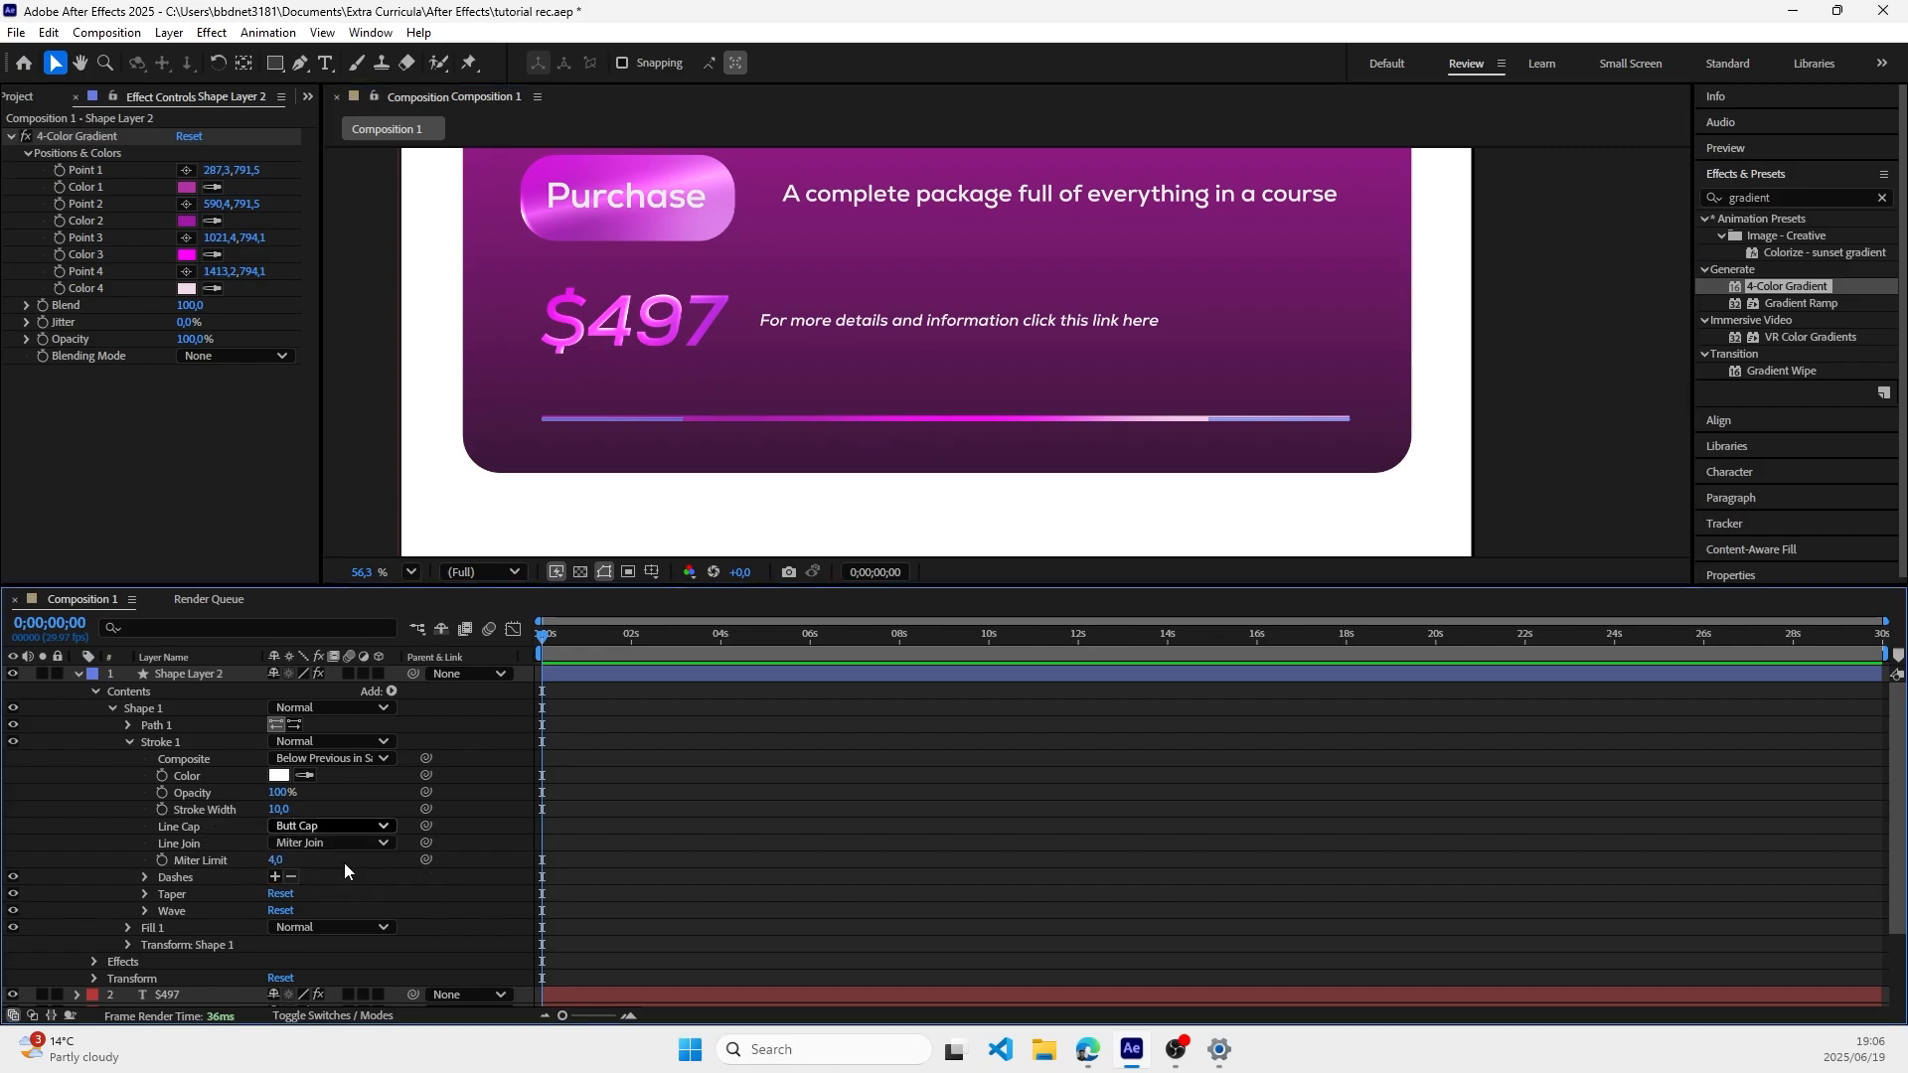
{"action": "left_click", "coordinate": [1464, 414]}
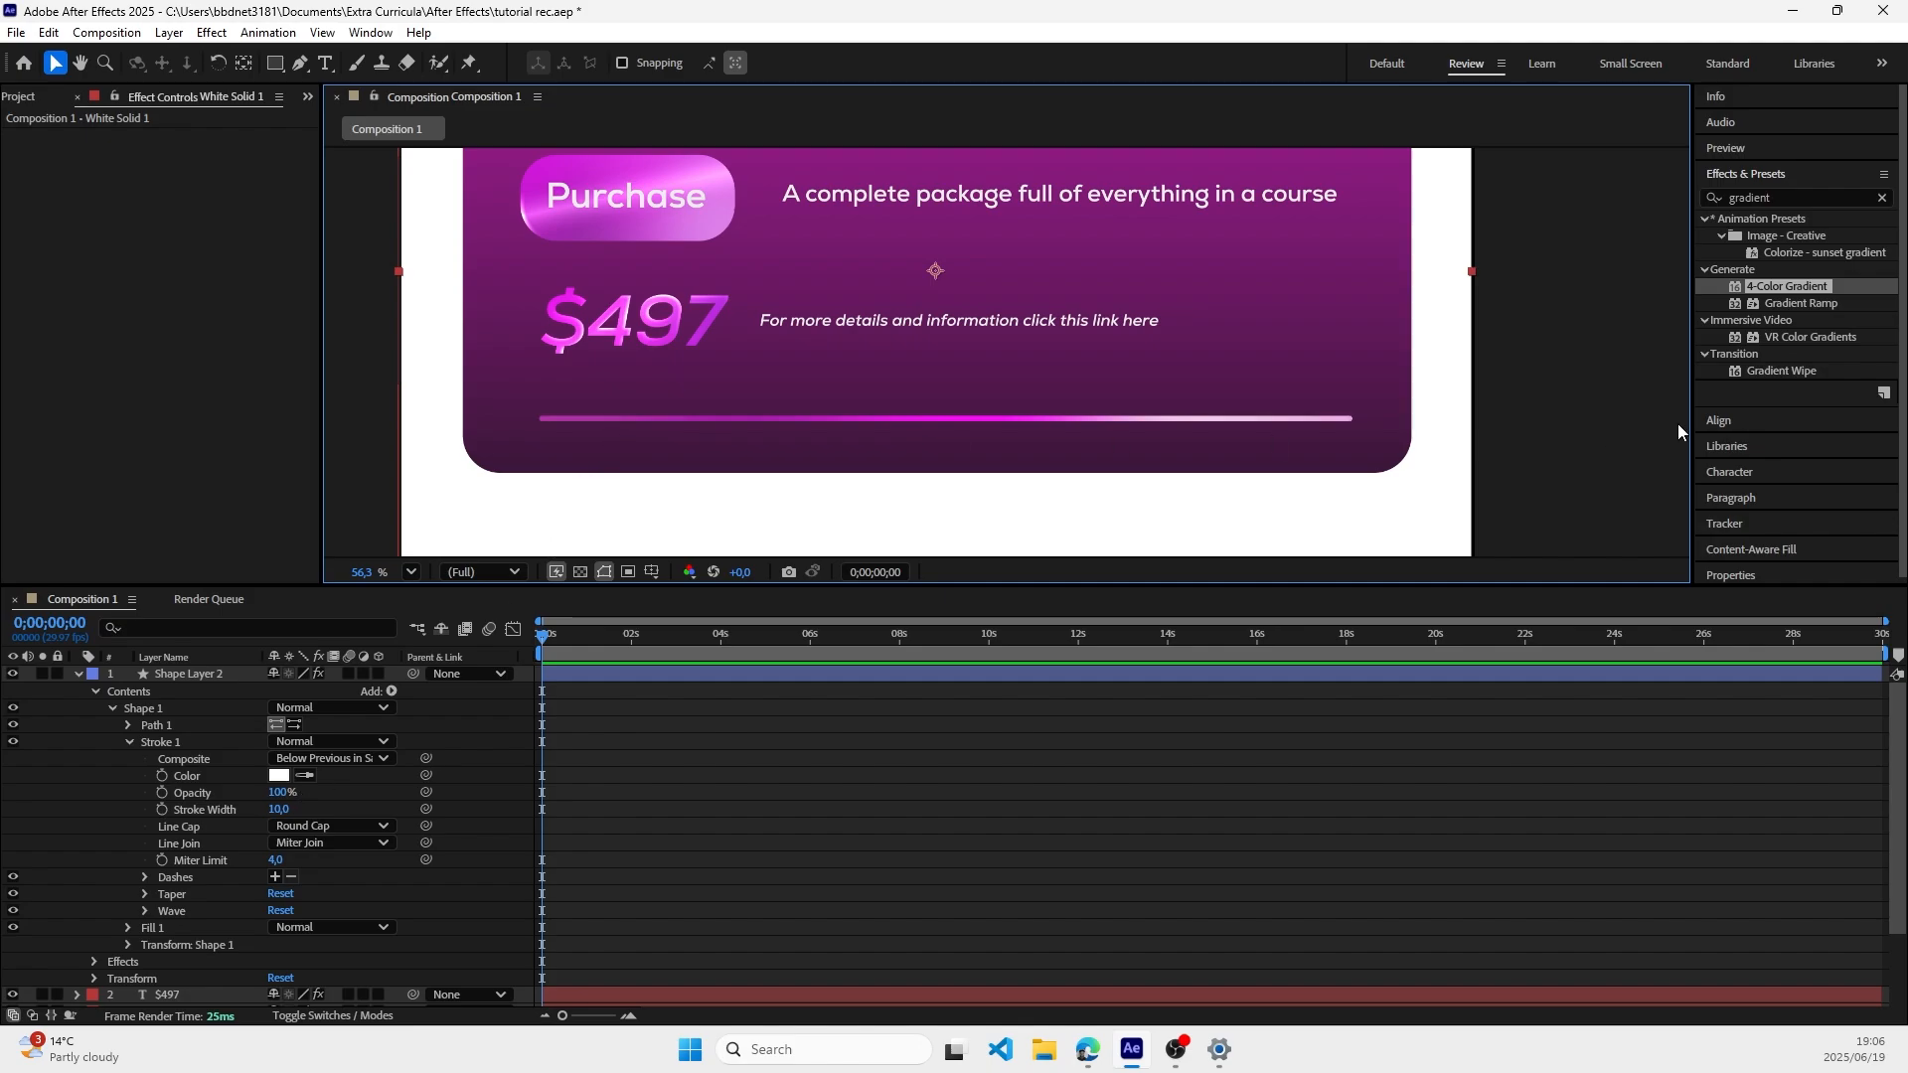
{"action": "scroll", "coordinate": [1536, 431], "scroll_direction": "down", "scroll_amount": 2}
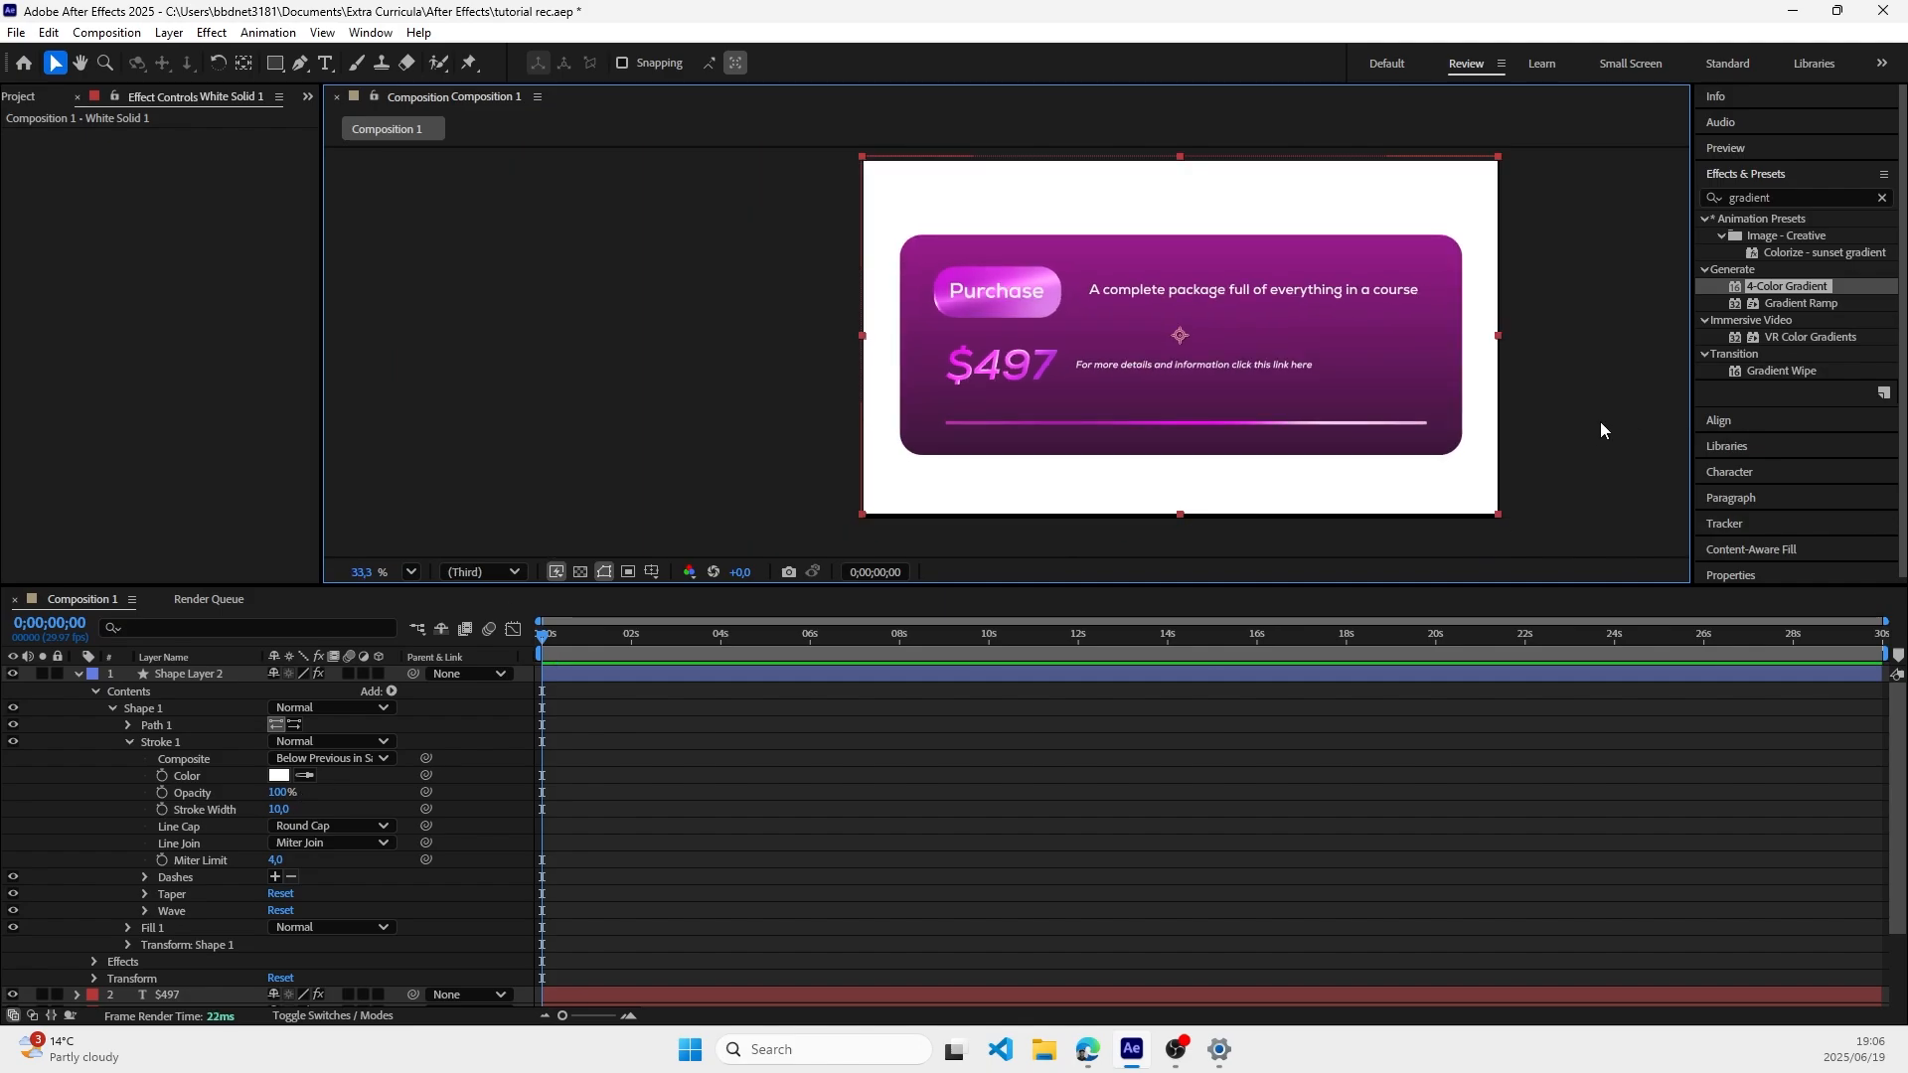
Step: Add Trim Paths to the contents of Shape Layer 2 and expand its properties
{"action": "left_click", "coordinate": [95, 692]}
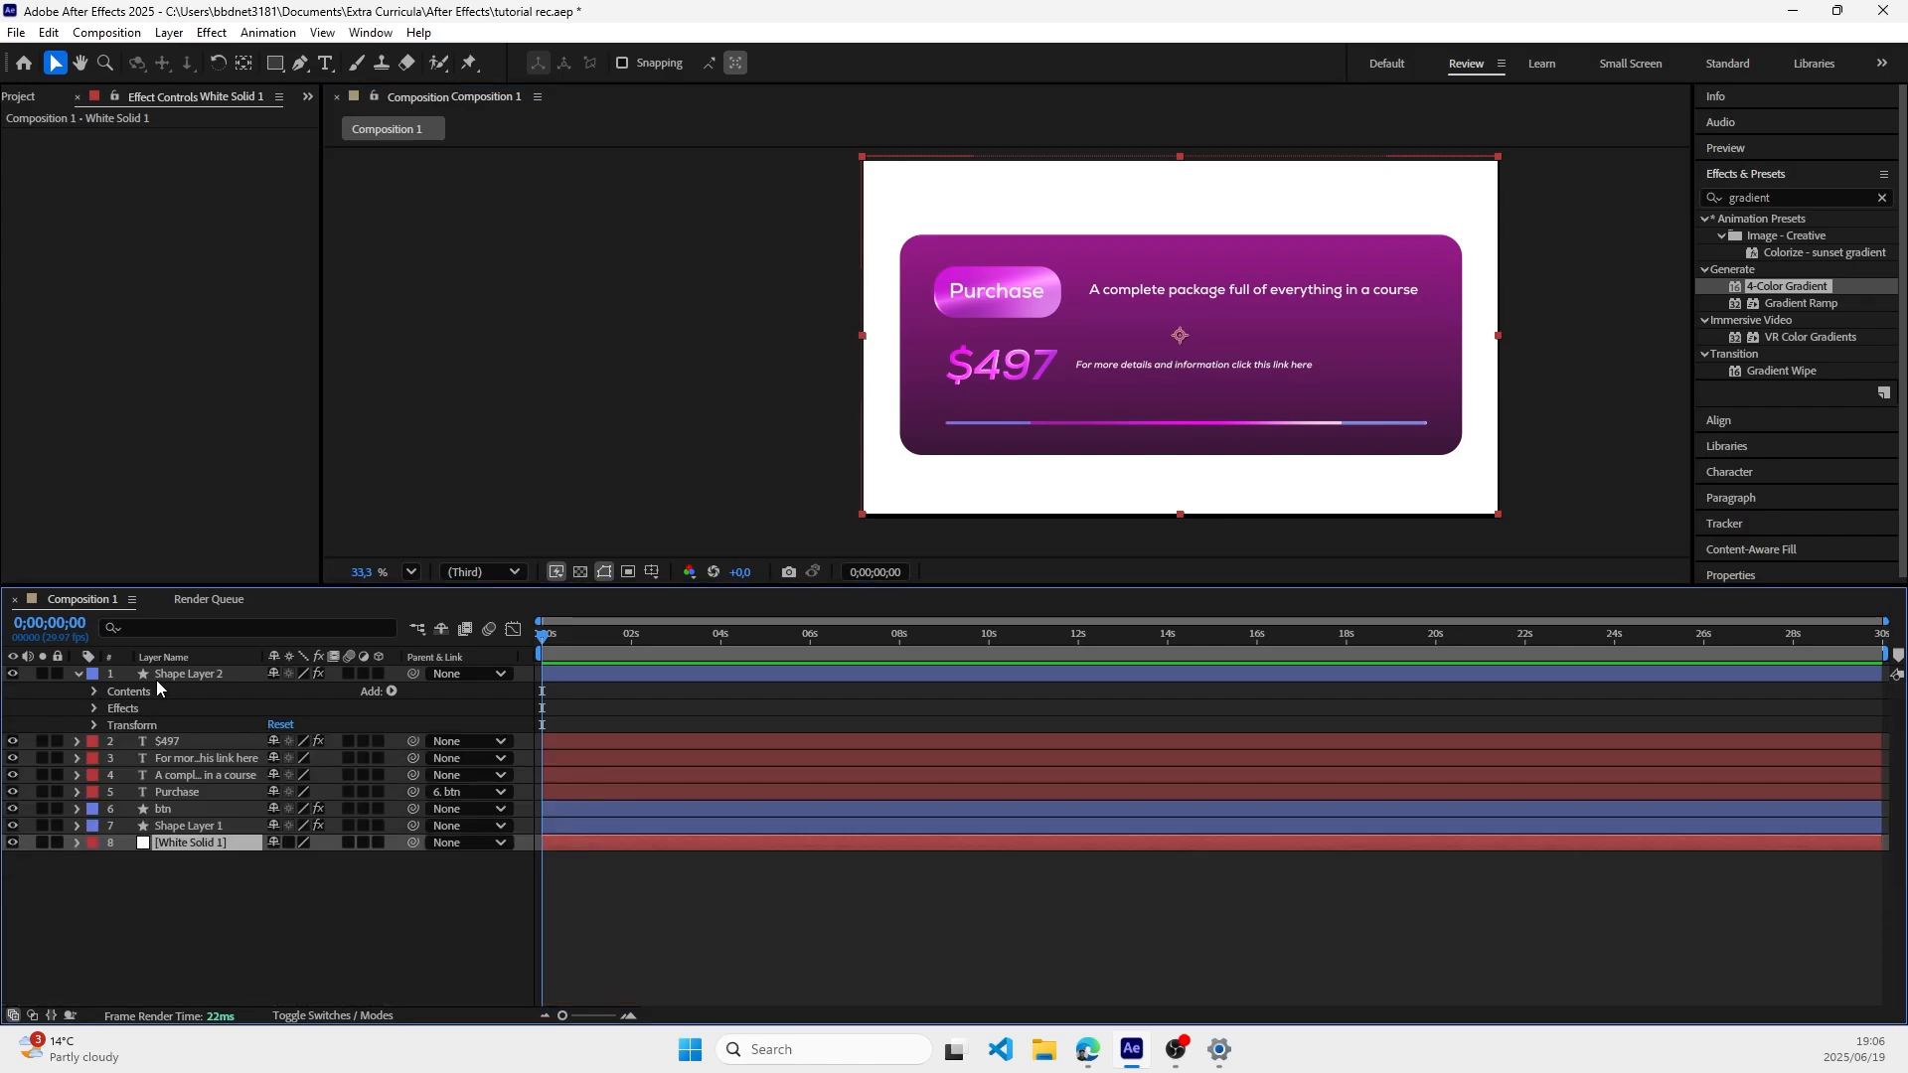
{"action": "left_click", "coordinate": [390, 692]}
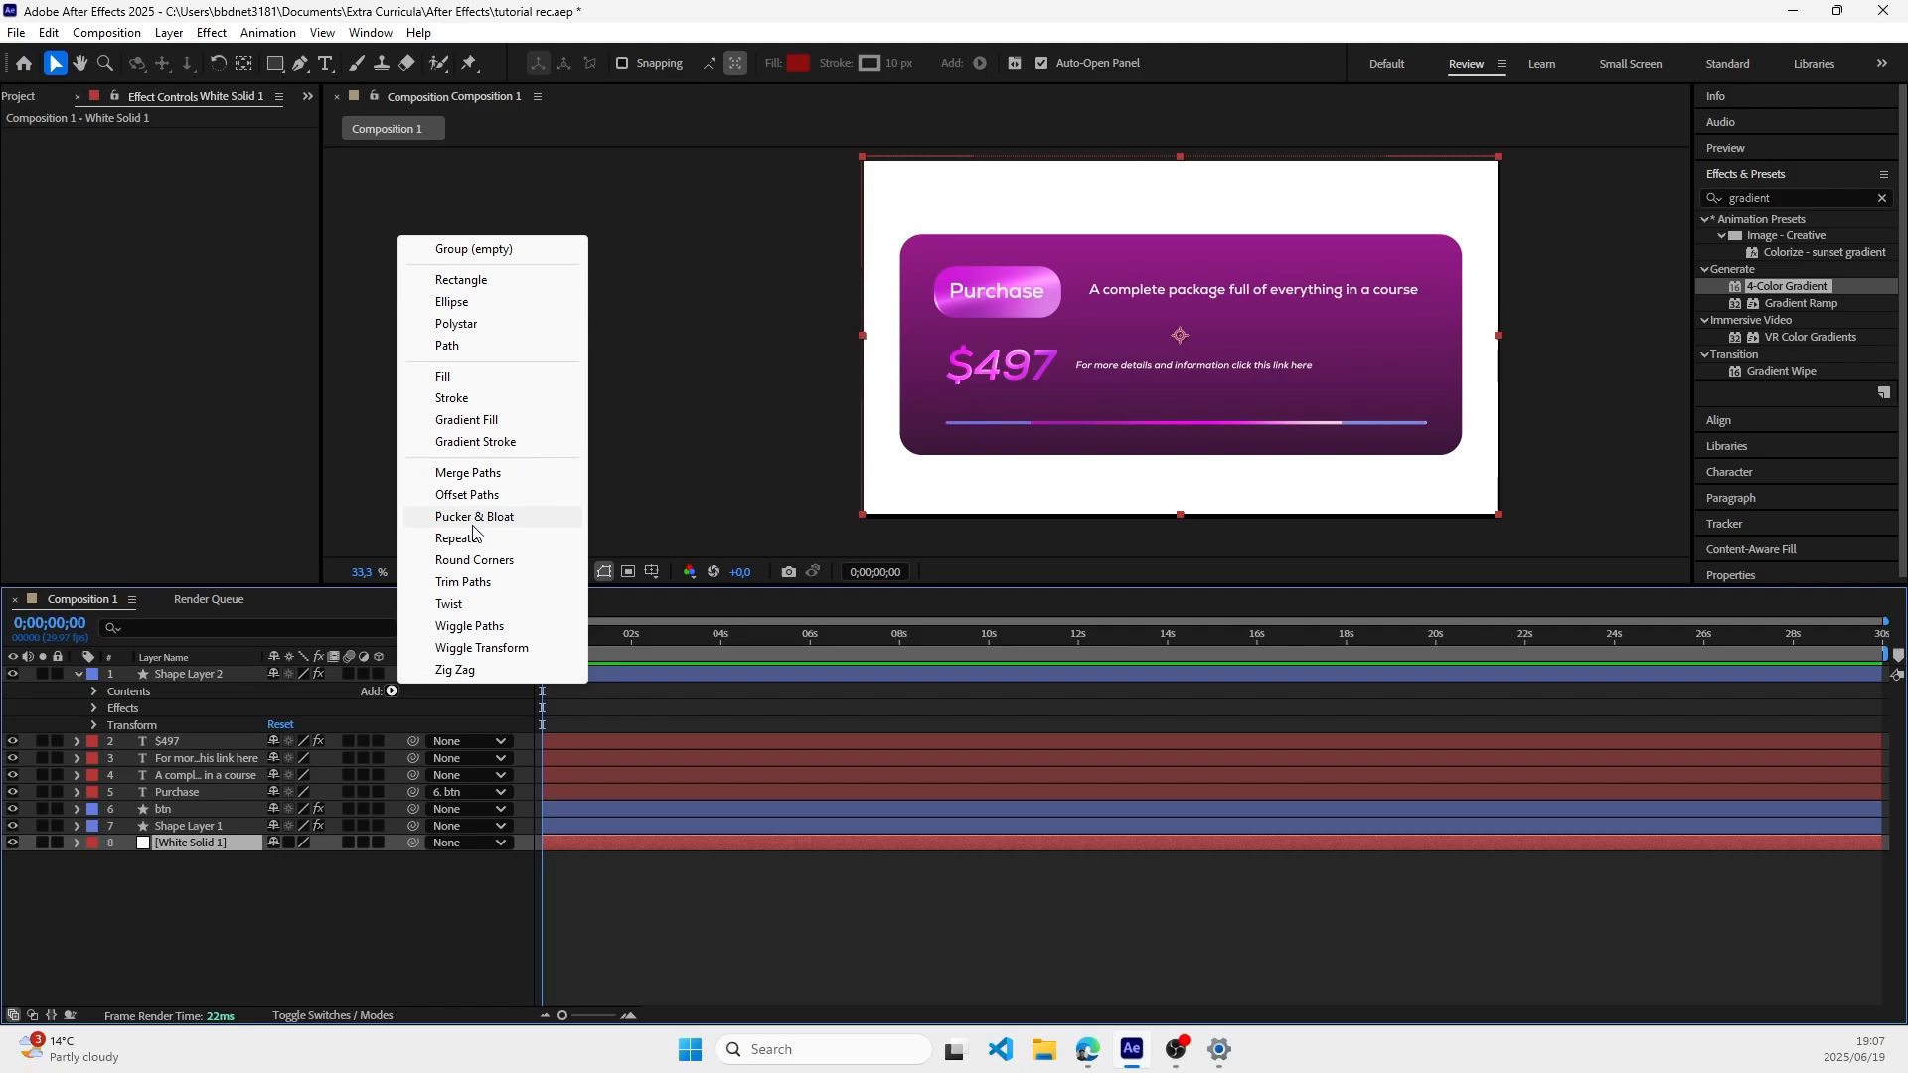
{"action": "left_click", "coordinate": [477, 584]}
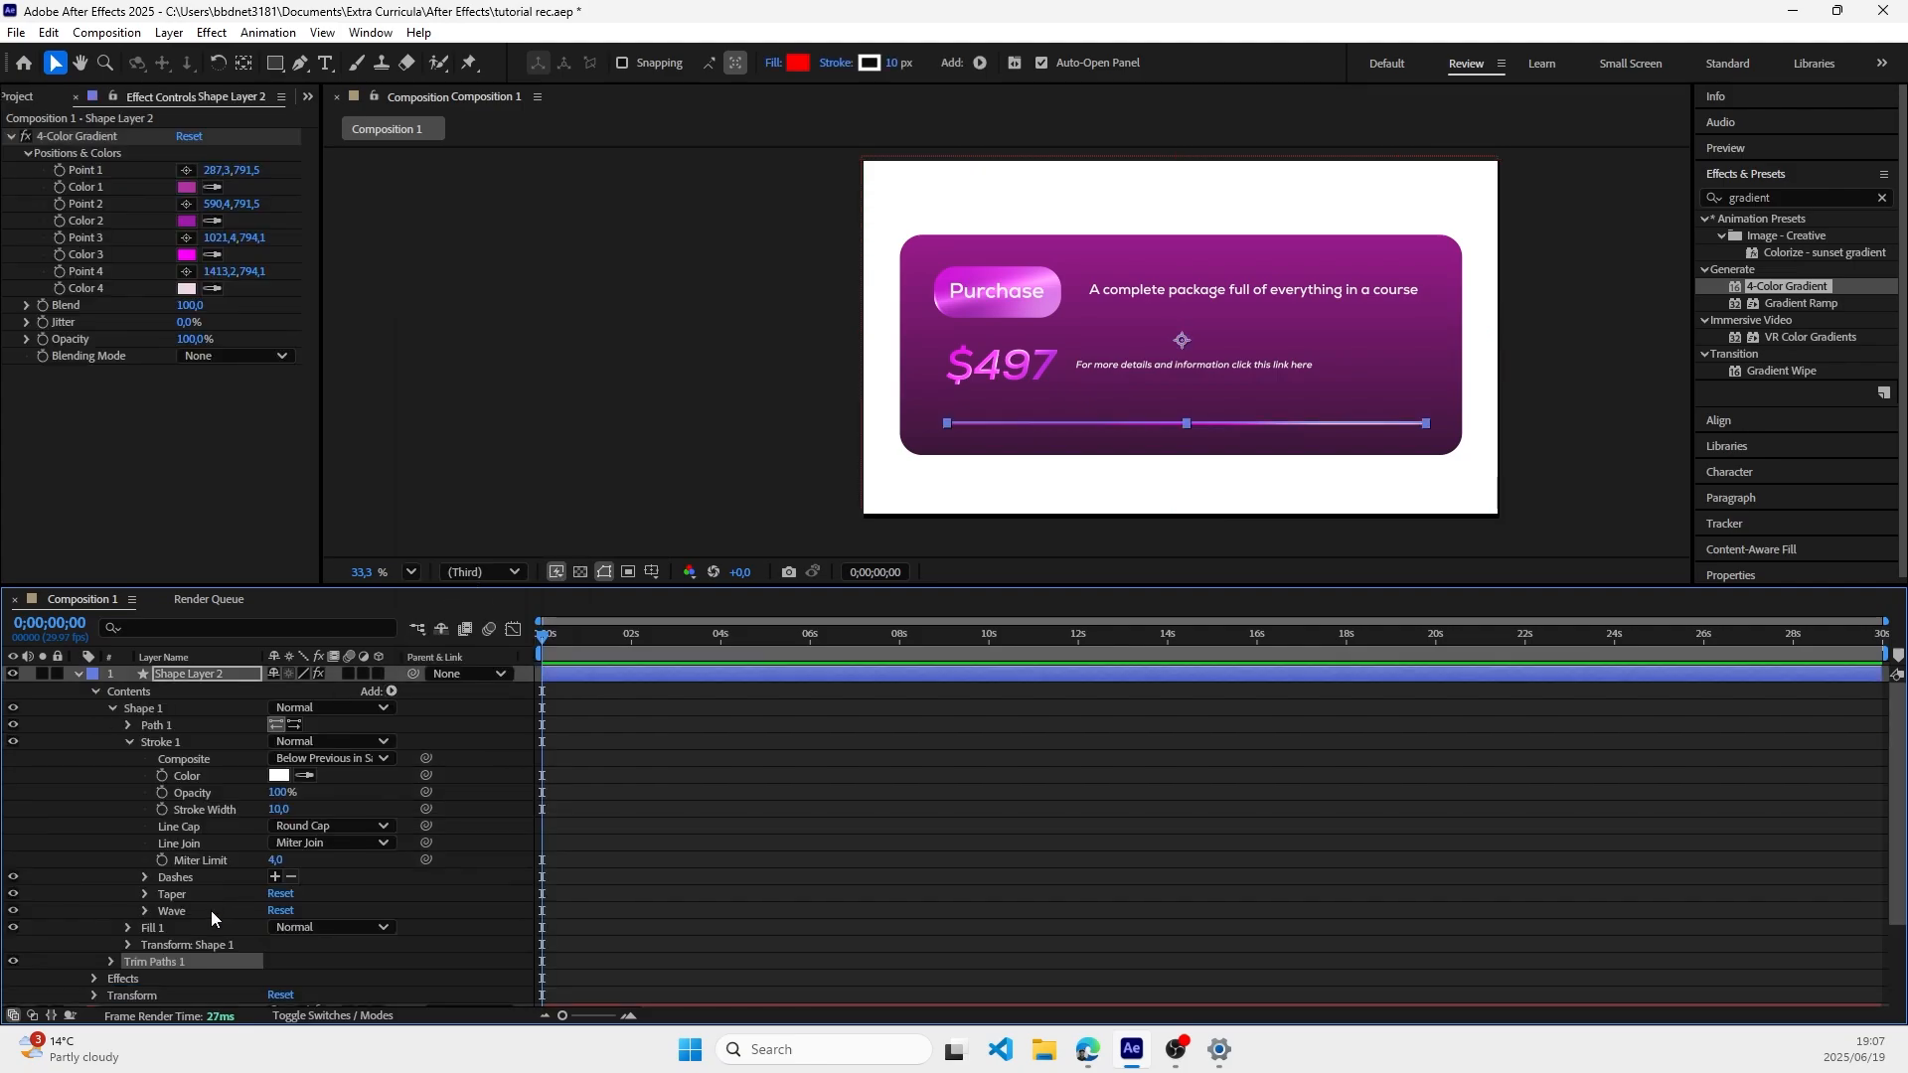
{"action": "left_click", "coordinate": [111, 961]}
{"action": "scroll", "coordinate": [189, 860], "scroll_direction": "down", "scroll_amount": 3}
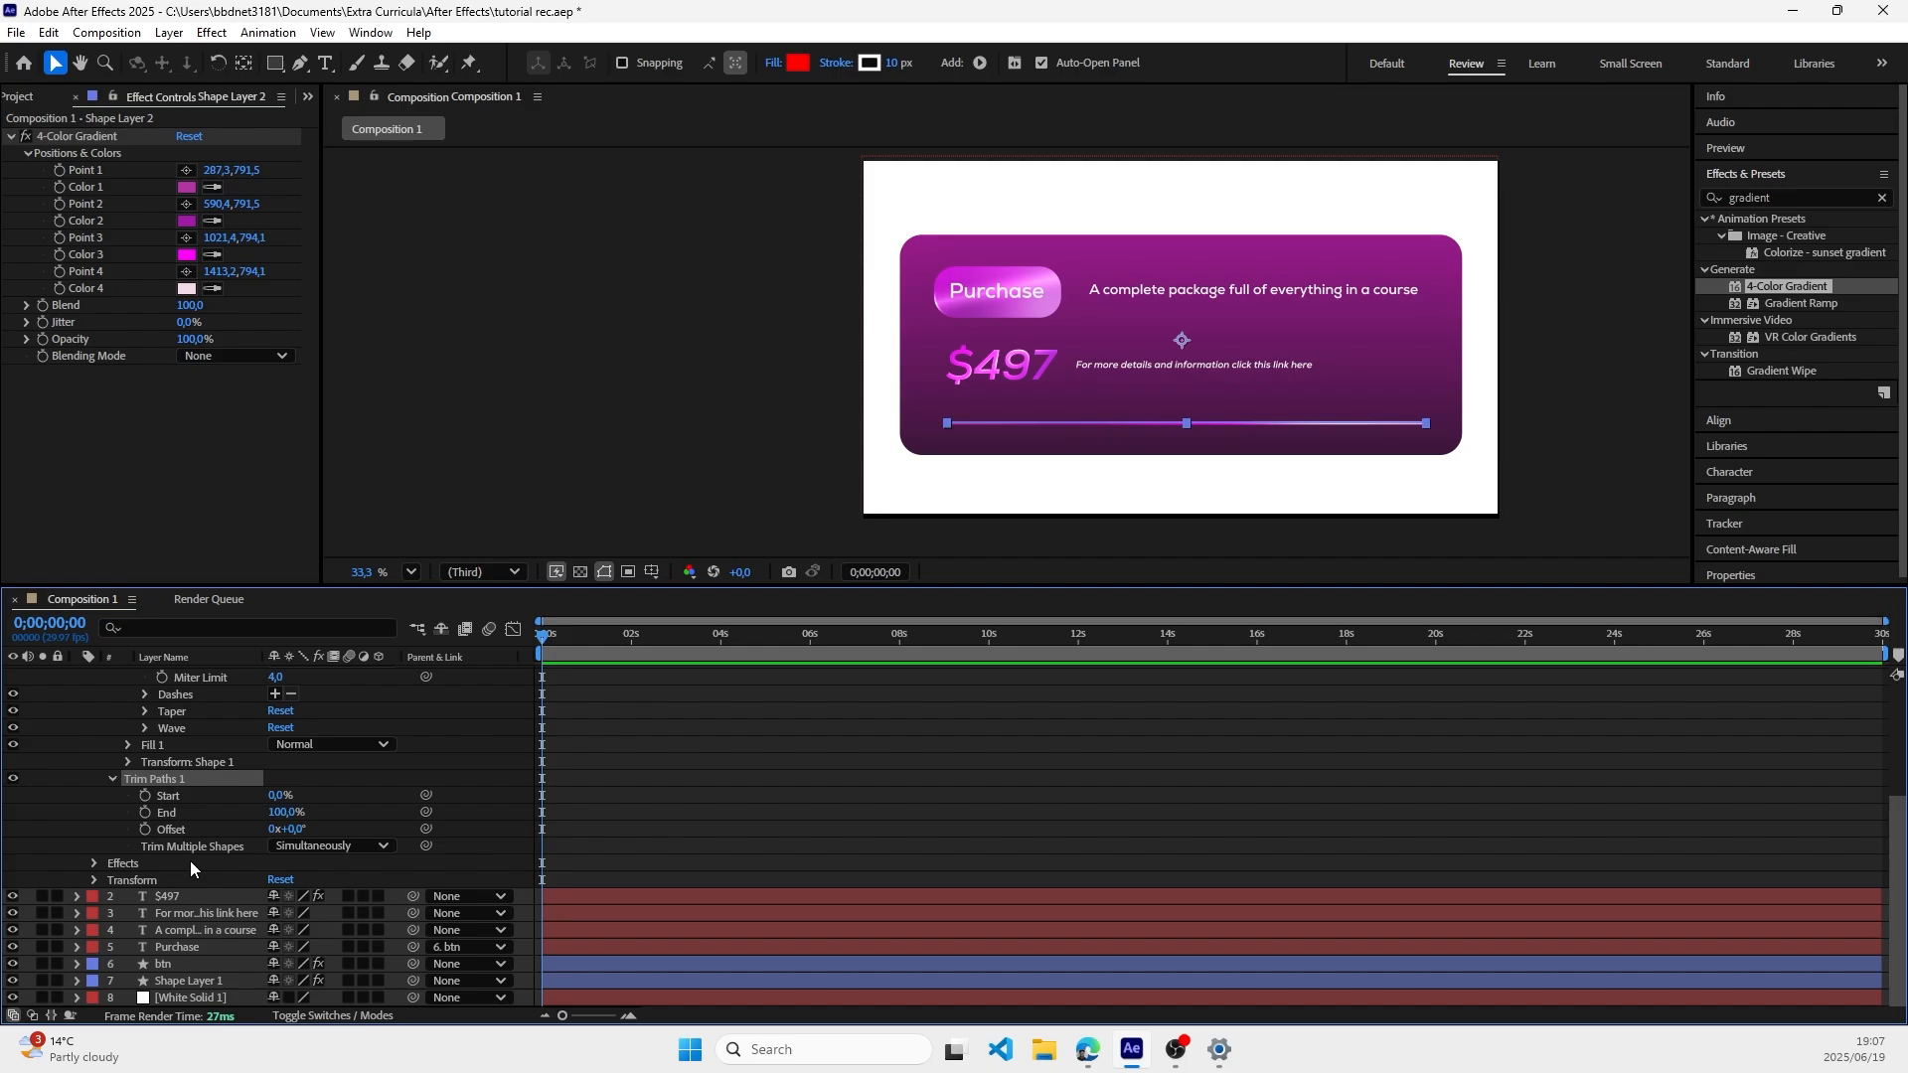
Step: Try shortening the line with a Trim Paths End value of 71% and undo the change
{"action": "left_click", "coordinate": [285, 812]}
{"action": "type", "text": "1"}
{"action": "left_click", "coordinate": [166, 813]}
{"action": "left_click_drag", "start_coordinate": [168, 813], "coordinate": [258, 850]}
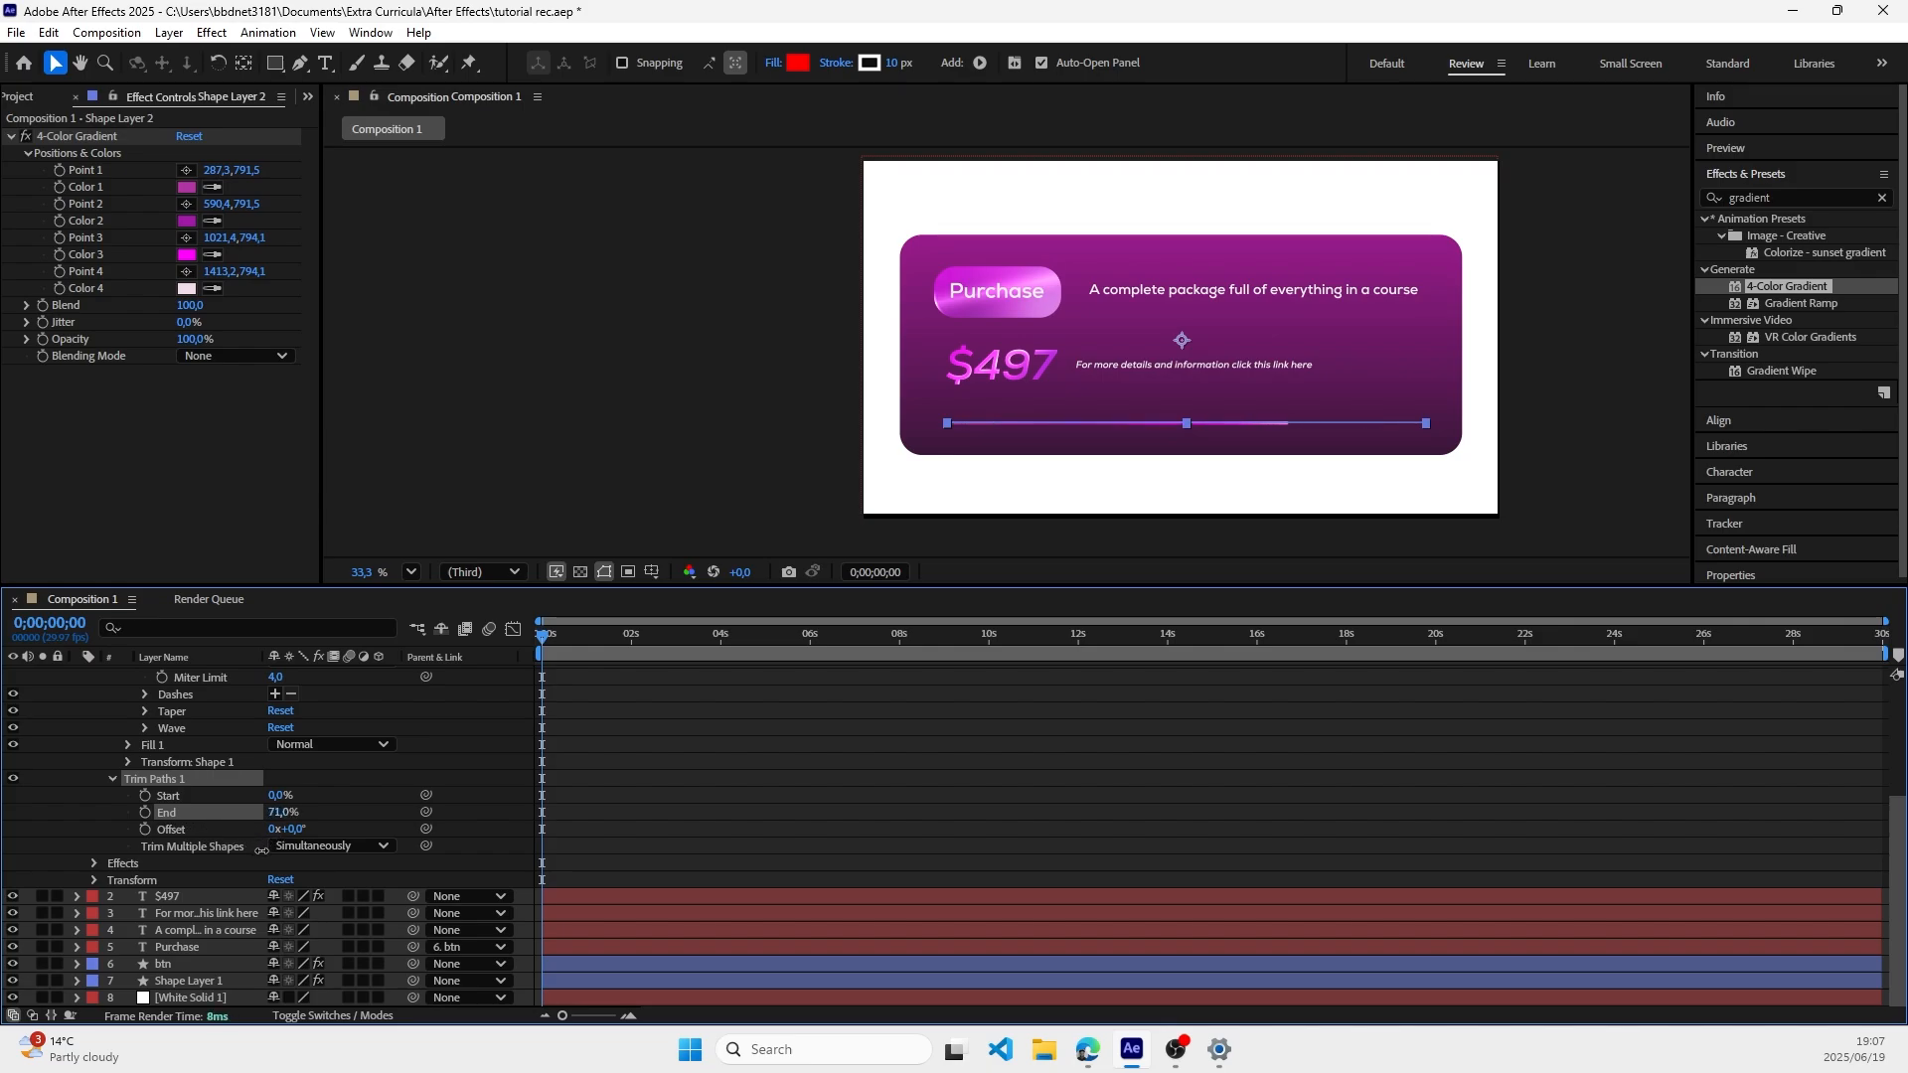
{"action": "left_click", "coordinate": [1554, 426]}
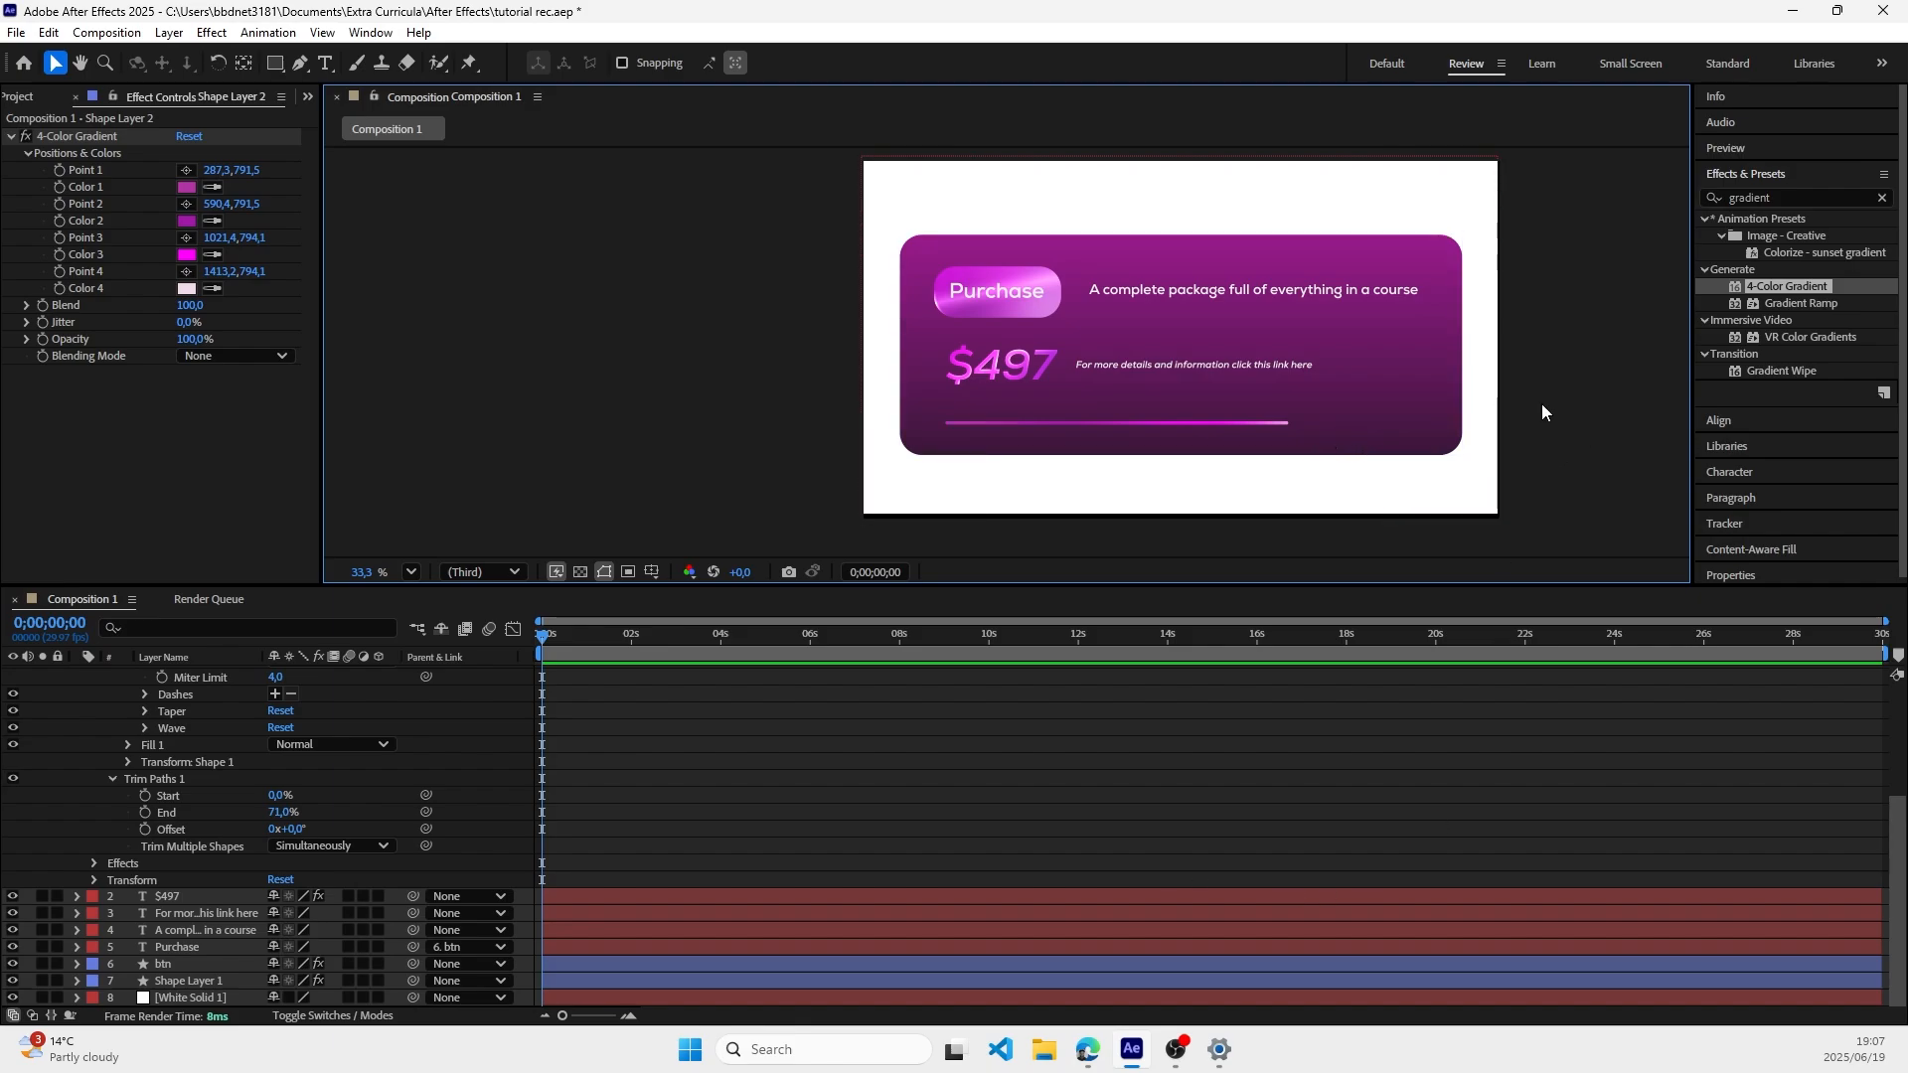
{"action": "key", "text": "ctrl+z"}
Step: Collapse the properties of Shape Layer 2 in the layer list
{"action": "scroll", "coordinate": [167, 842], "scroll_direction": "up", "scroll_amount": 4}
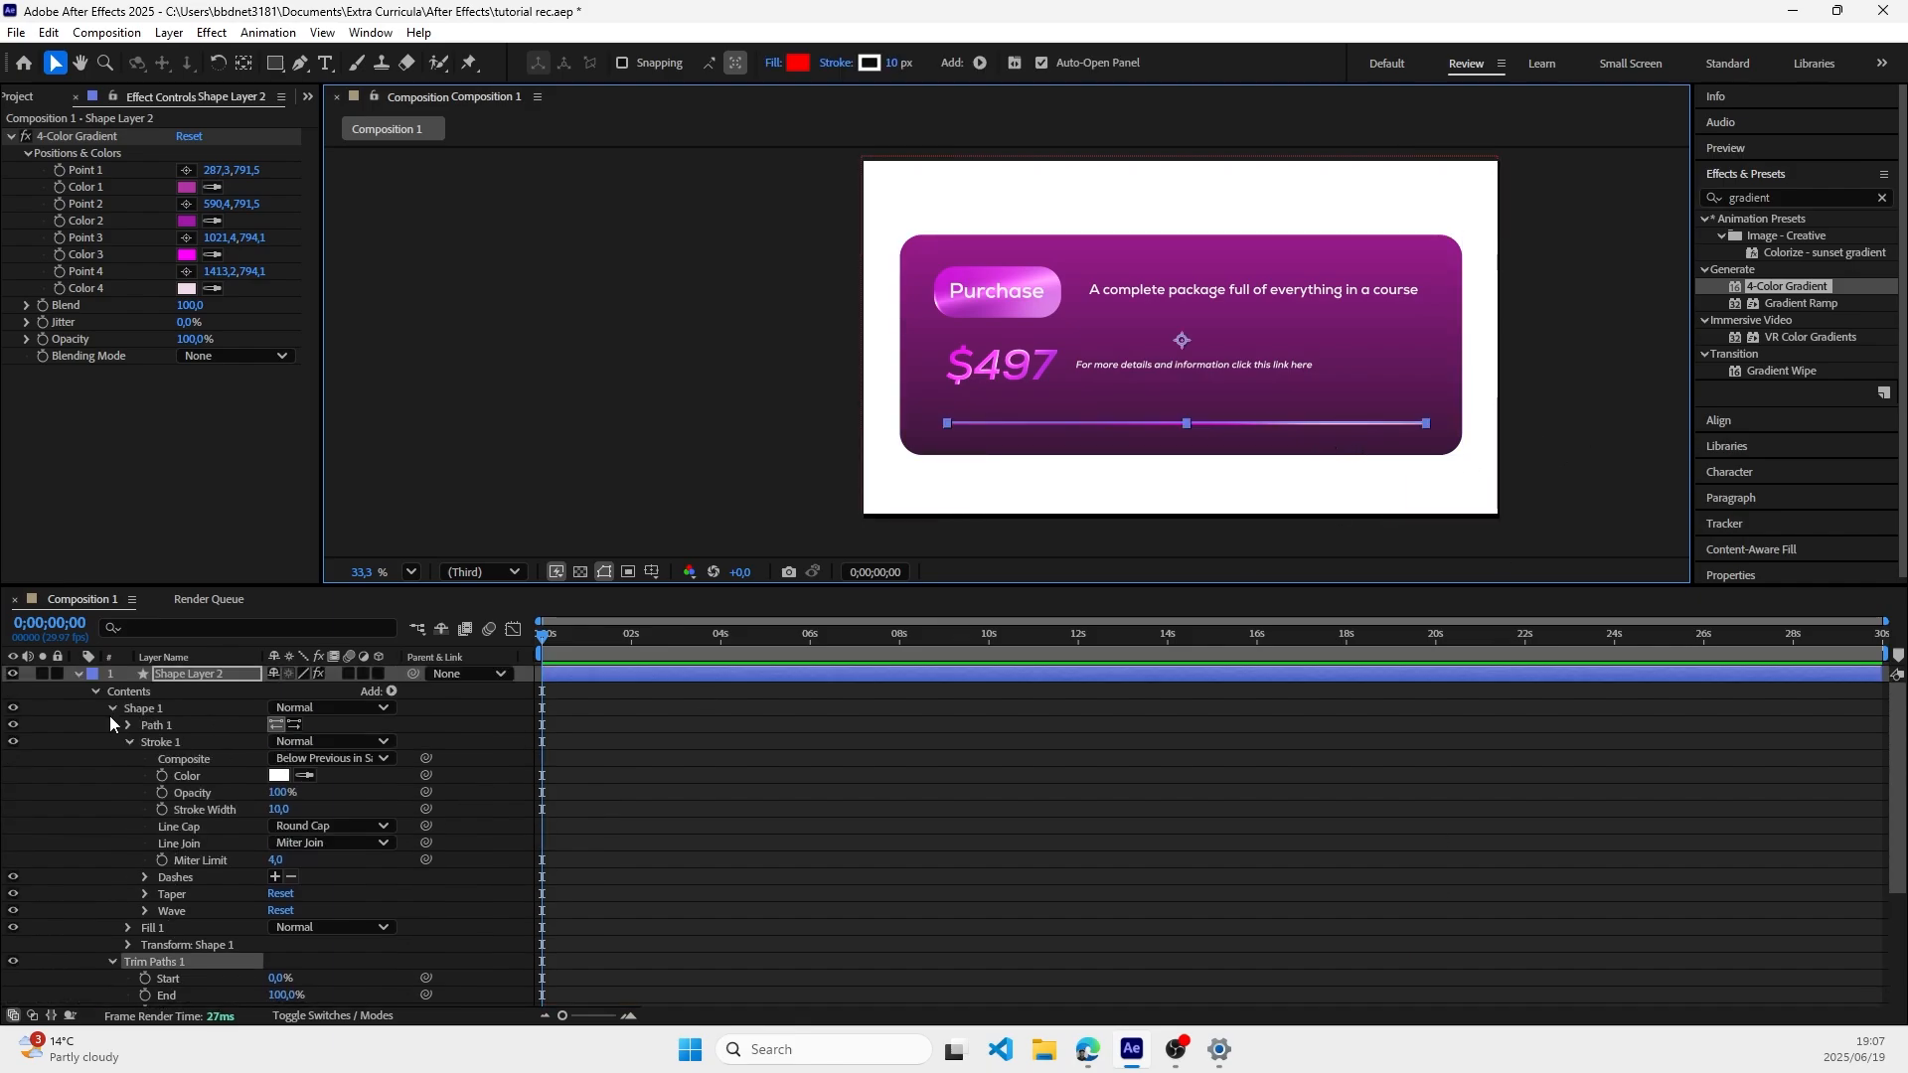
{"action": "left_click", "coordinate": [79, 674]}
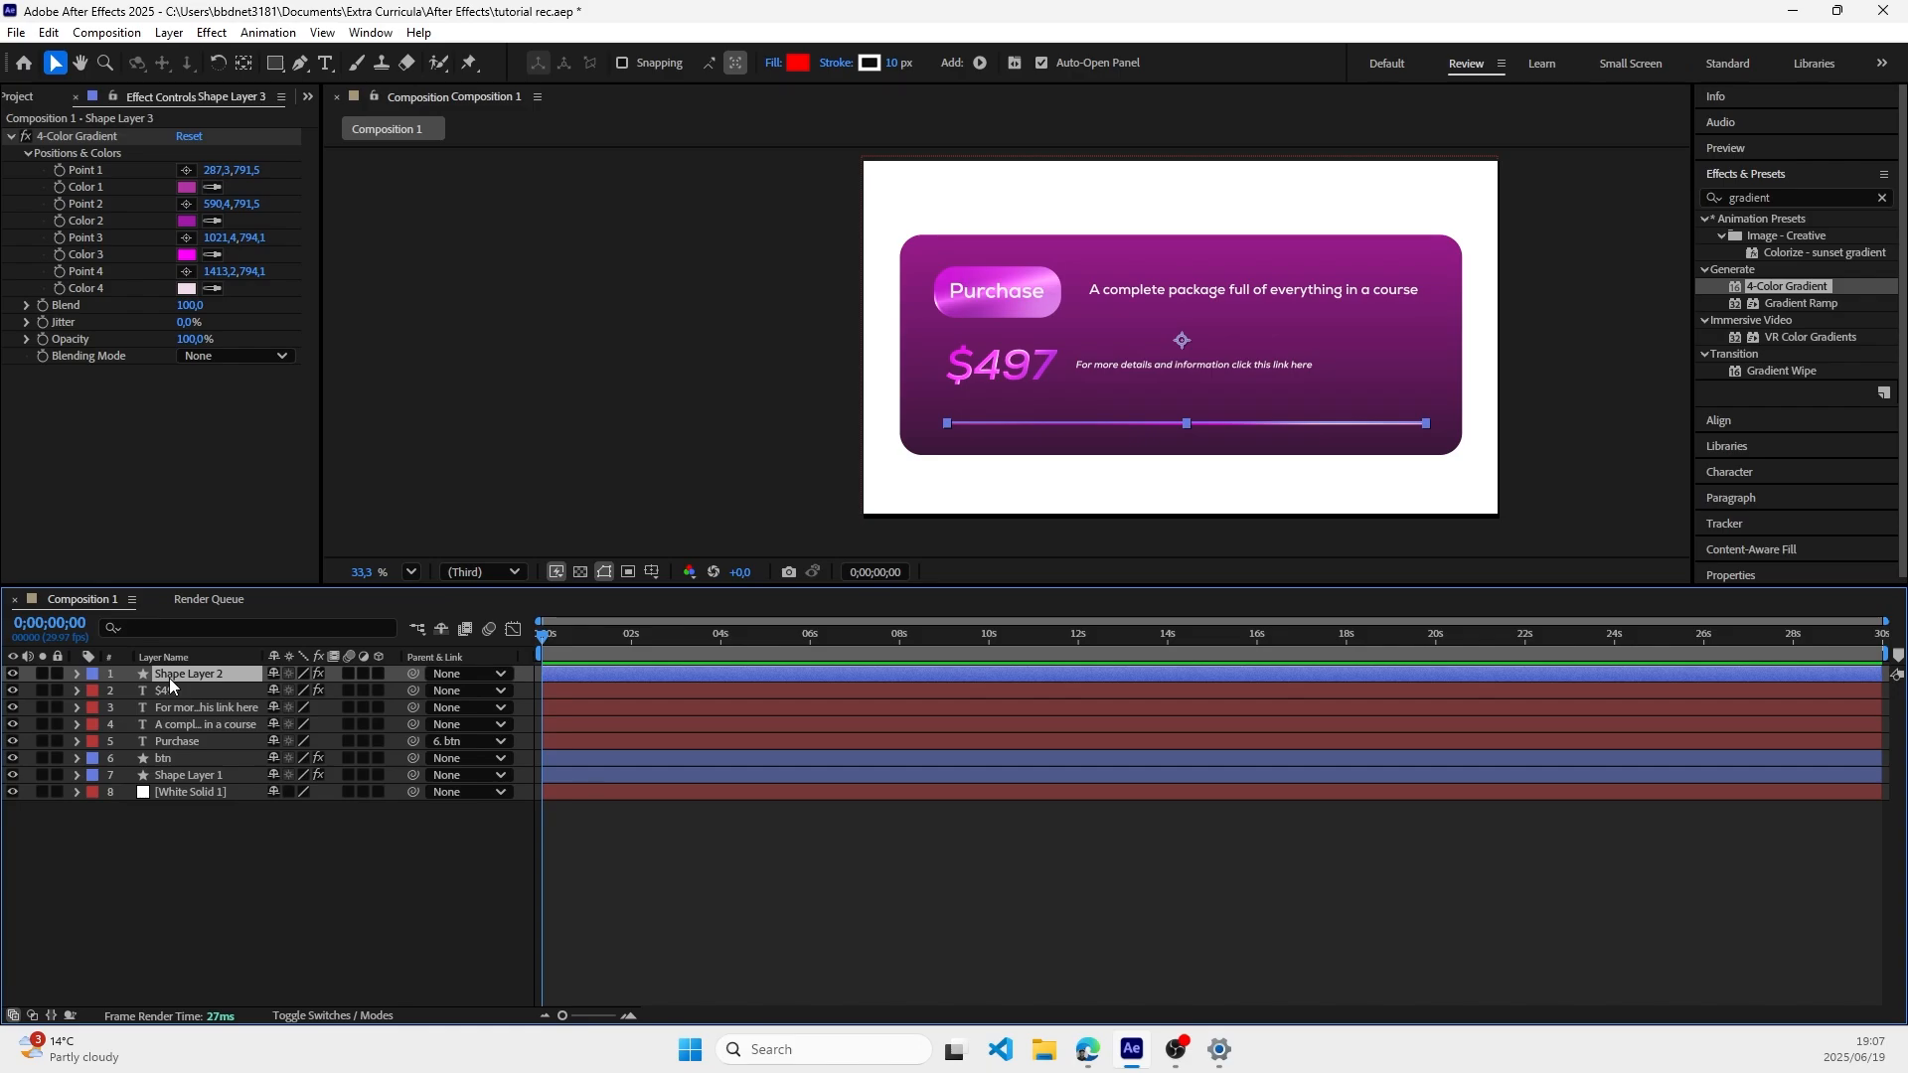
Step: Duplicate Shape Layer 2 and expand the copy's contents down to its Shape 1 properties
{"action": "key", "text": "ctrl+d"}
{"action": "left_click", "coordinate": [467, 474]}
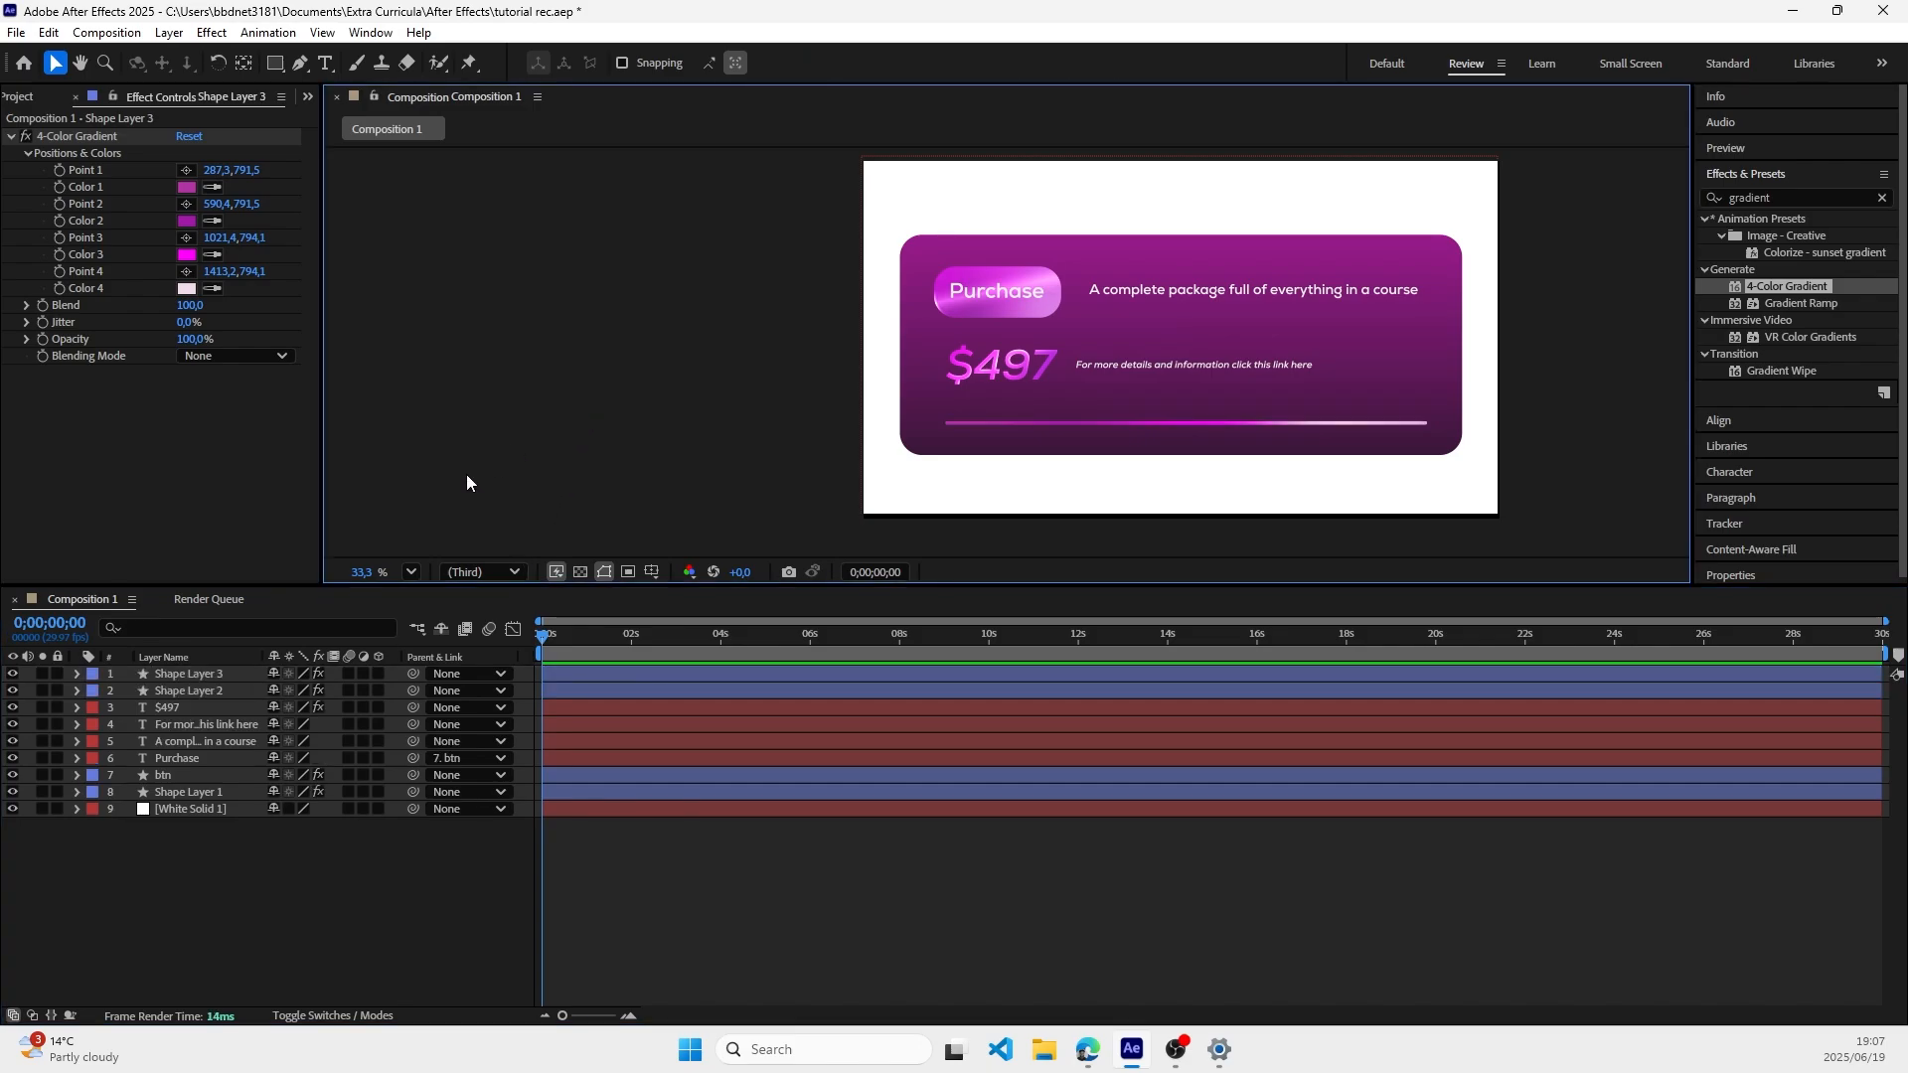
{"action": "left_click", "coordinate": [76, 675]}
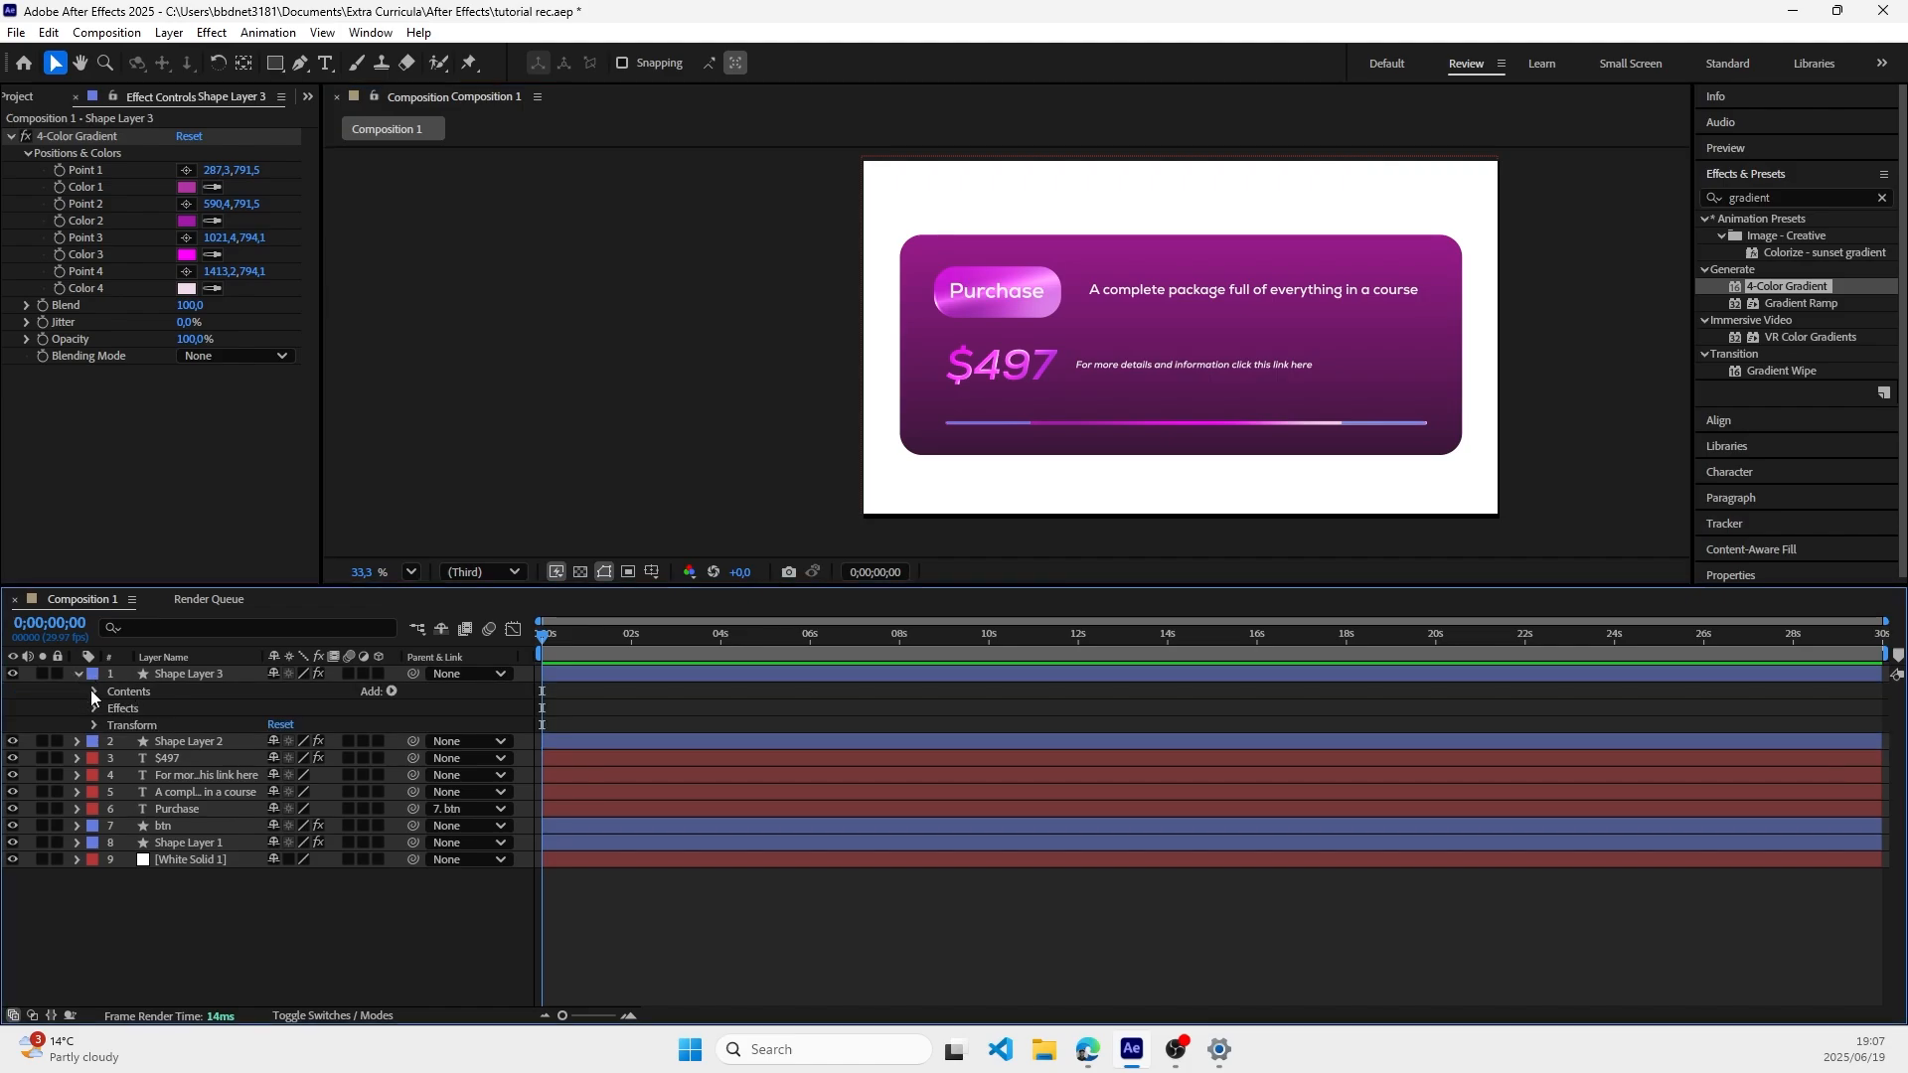
{"action": "left_click", "coordinate": [92, 690]}
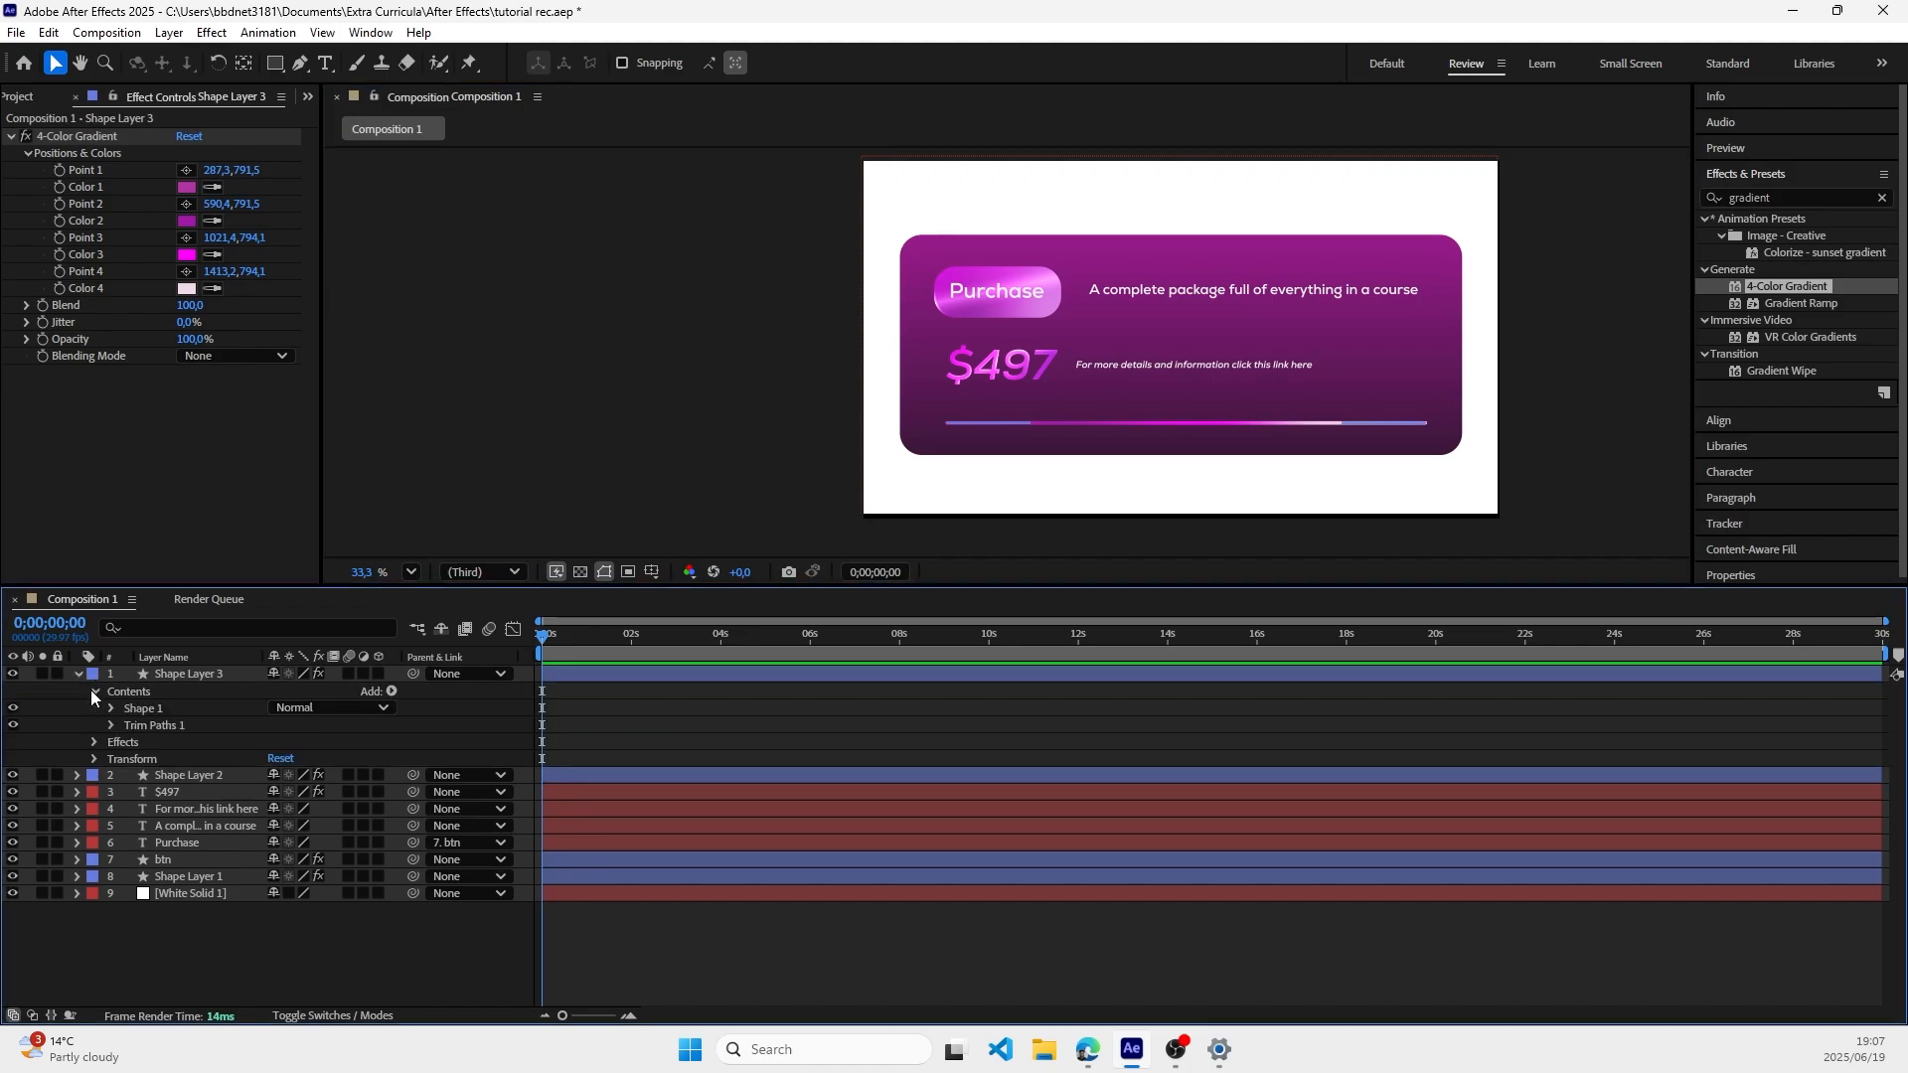
{"action": "left_click", "coordinate": [172, 730]}
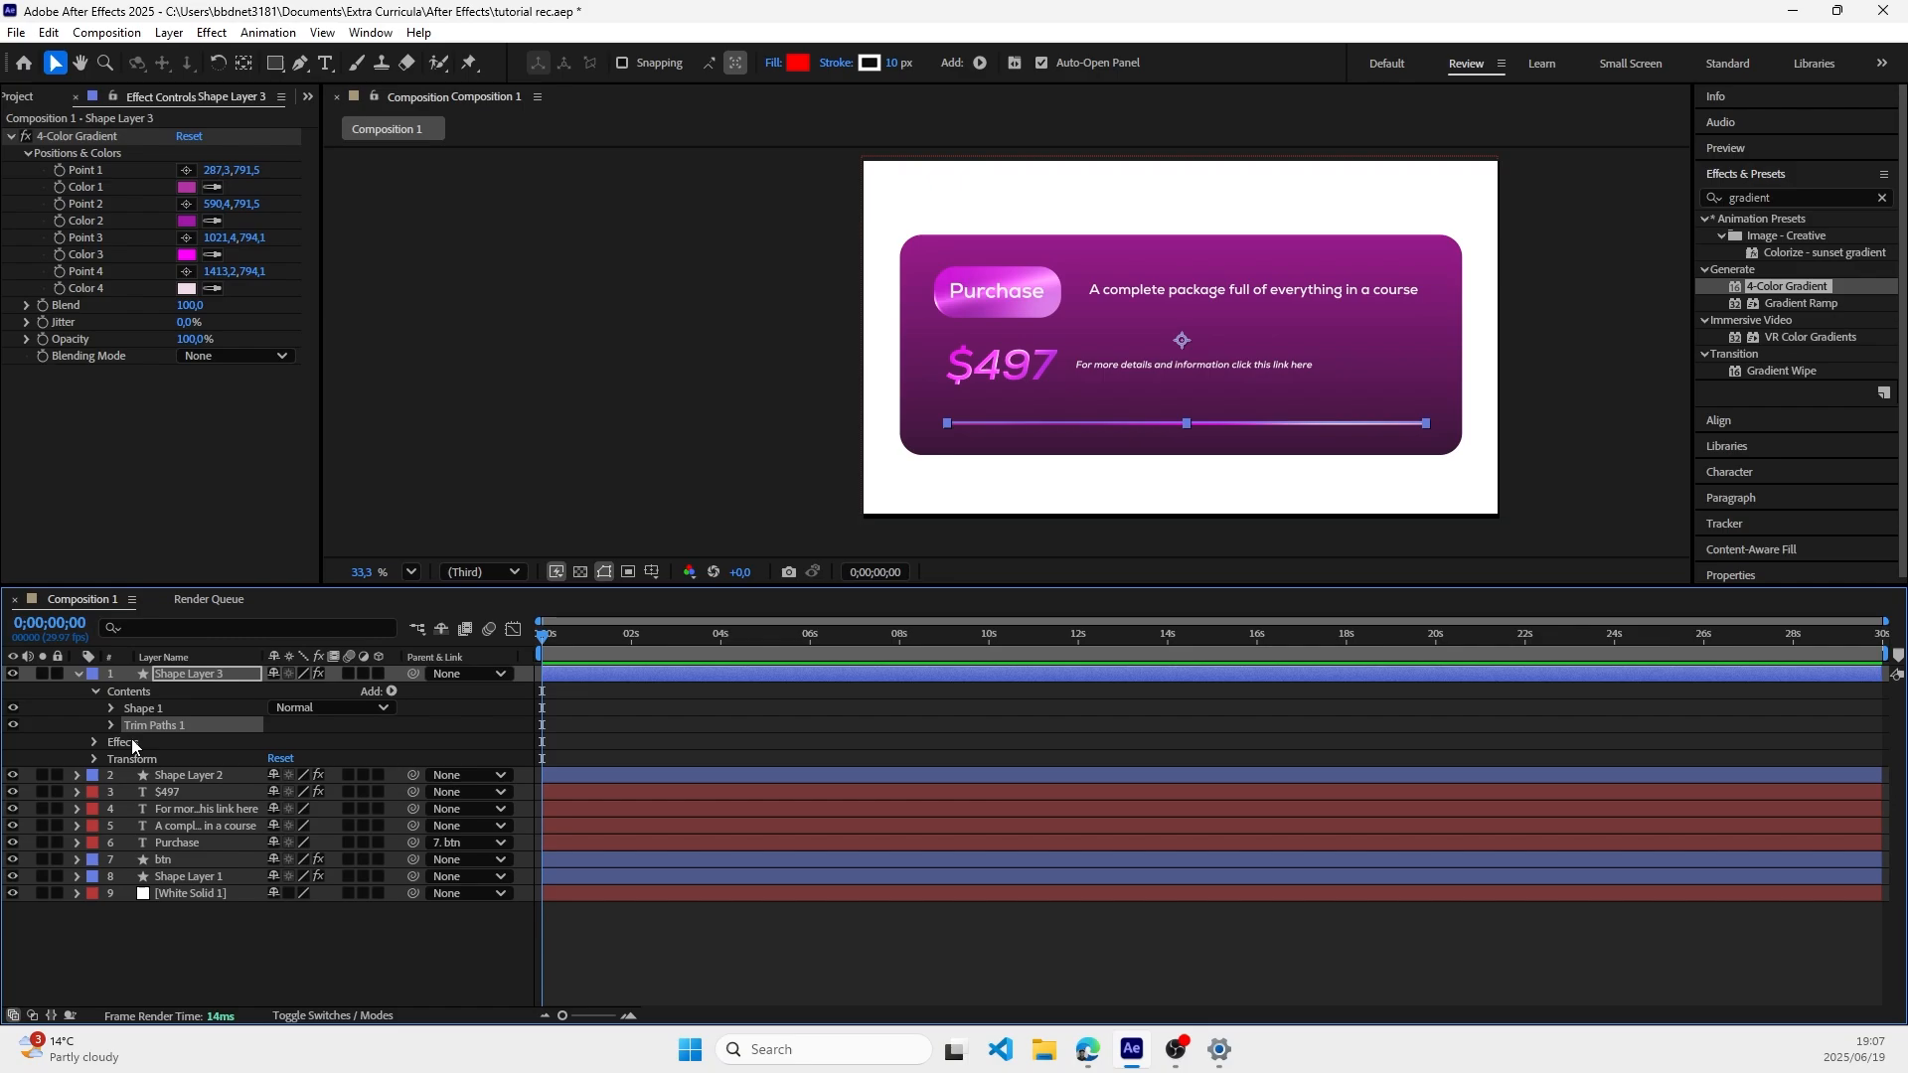
{"action": "left_click", "coordinate": [110, 708]}
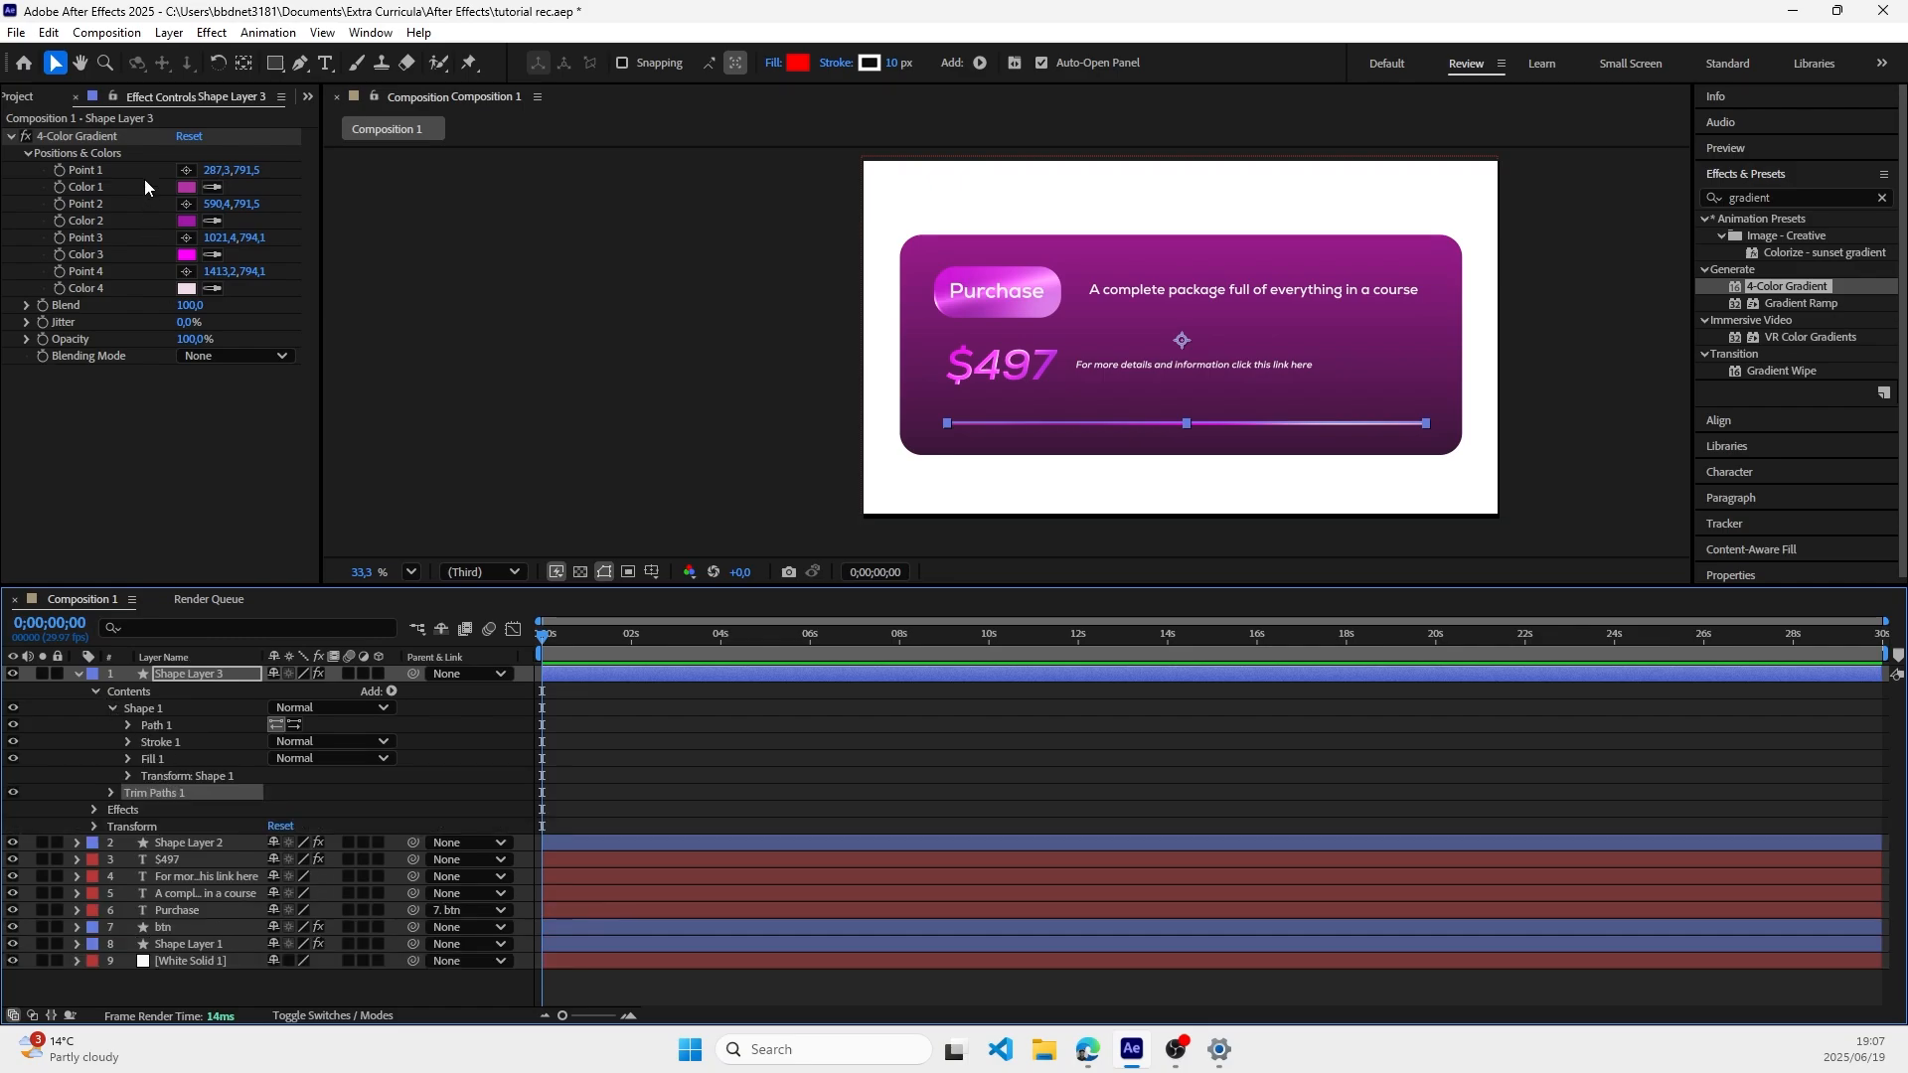
Step: Try removing the 4-Color Gradient effect from the duplicated line, and discard the duplicate layer
{"action": "left_click", "coordinate": [100, 139]}
{"action": "key", "text": "Delete"}
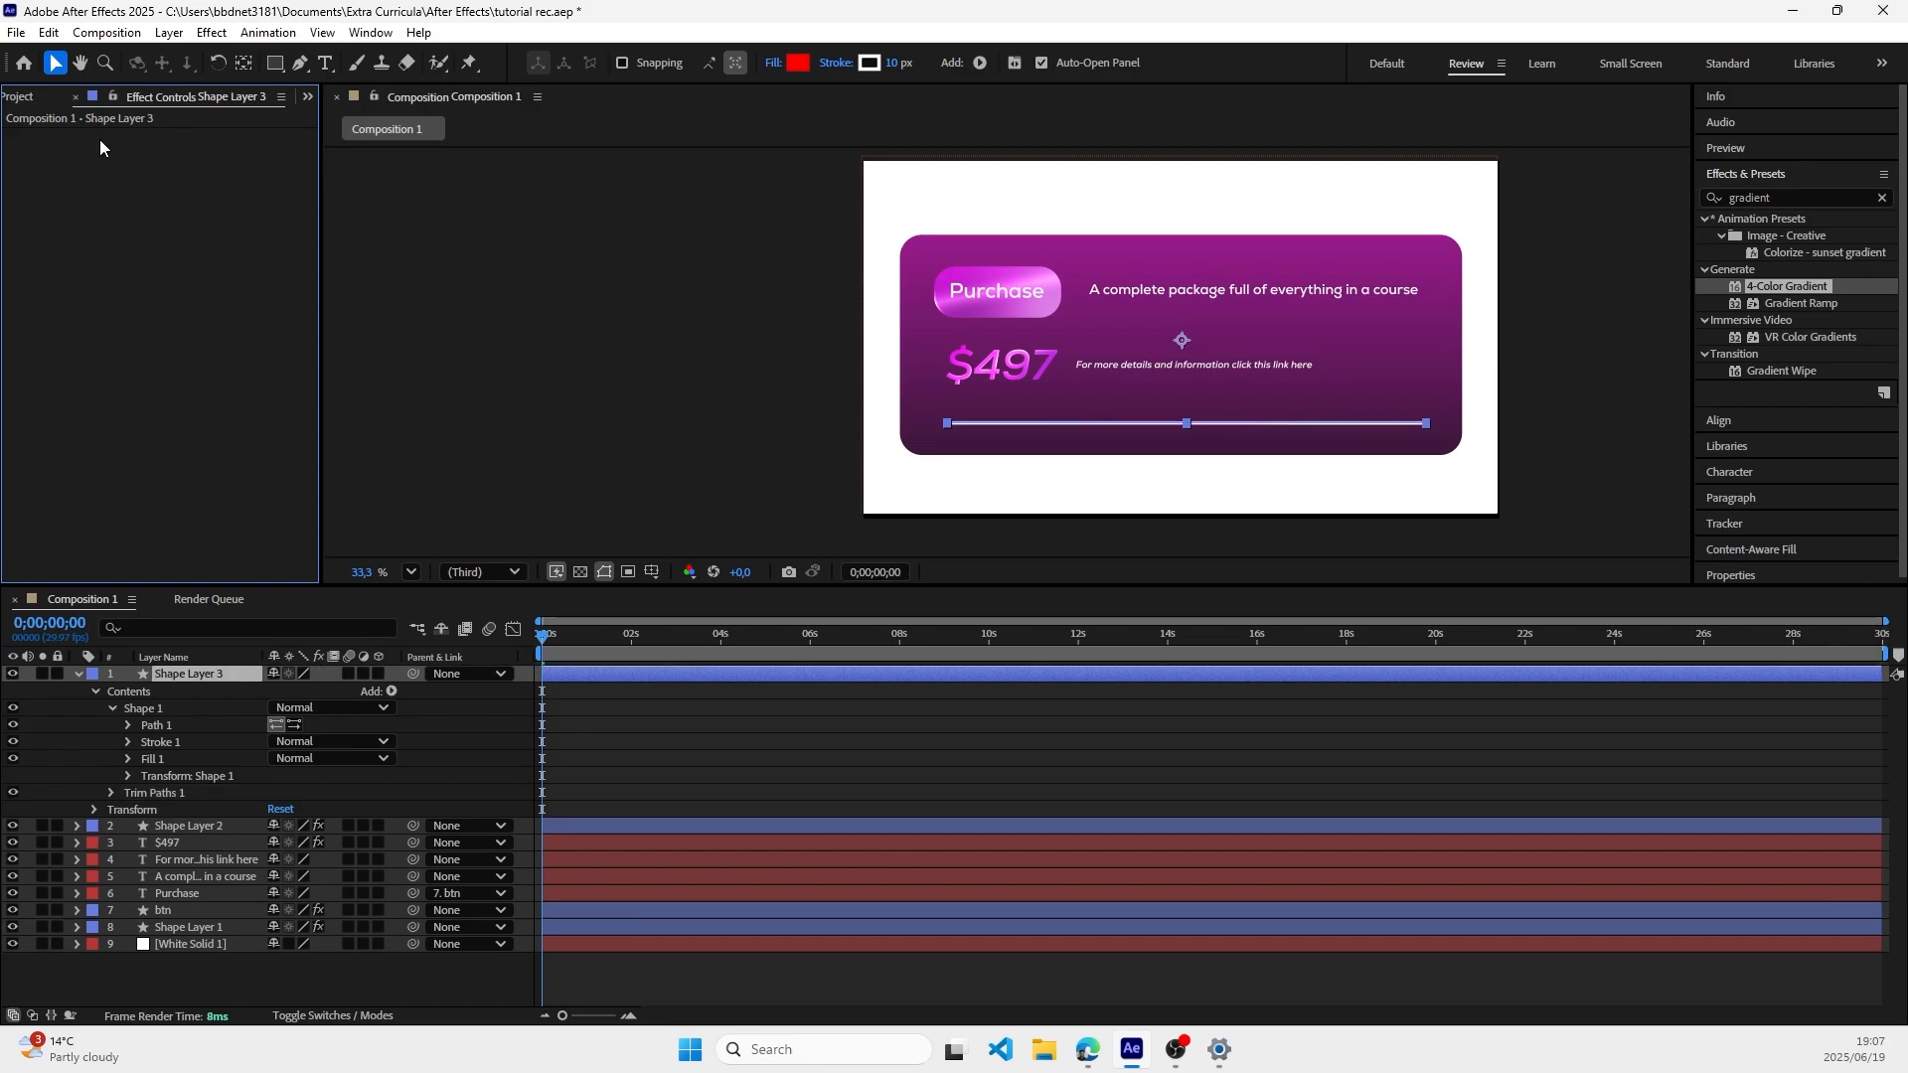
{"action": "left_click", "coordinate": [673, 370]}
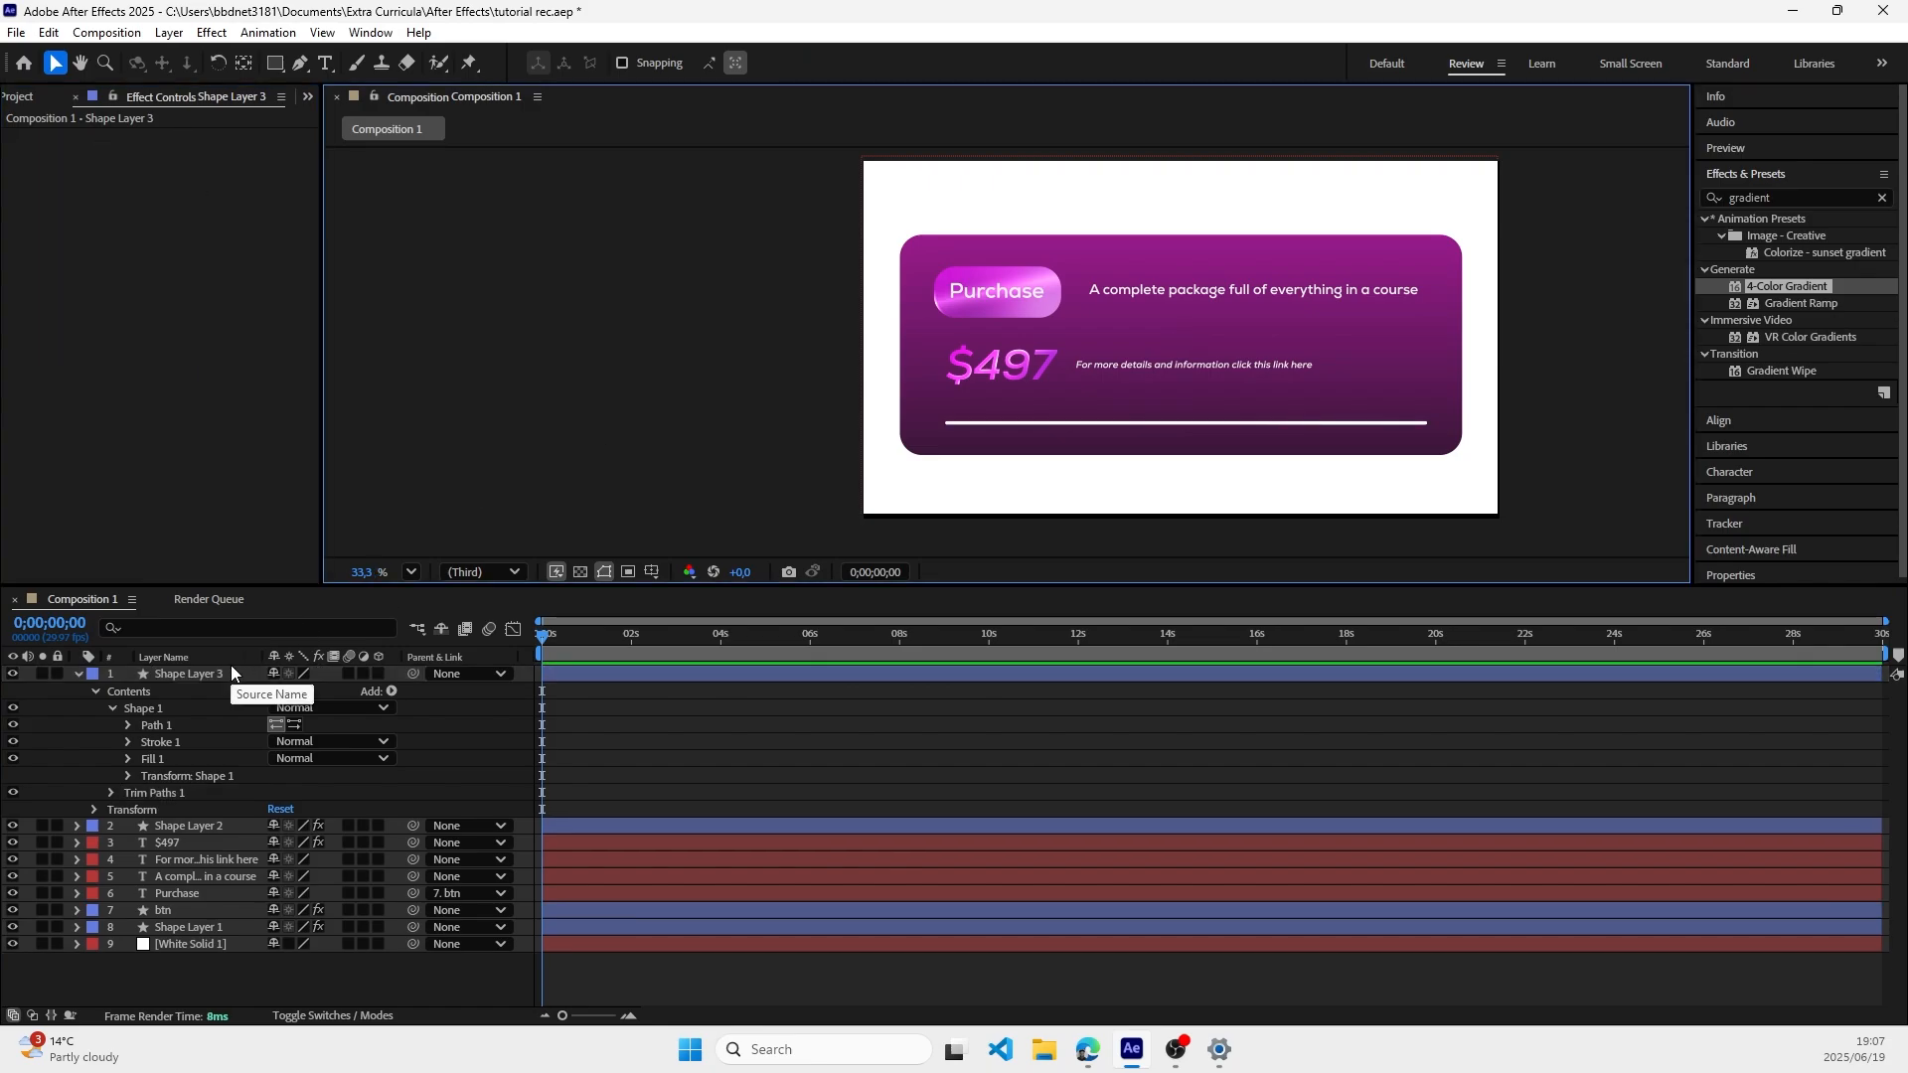
{"action": "key", "text": "ctrl+z"}
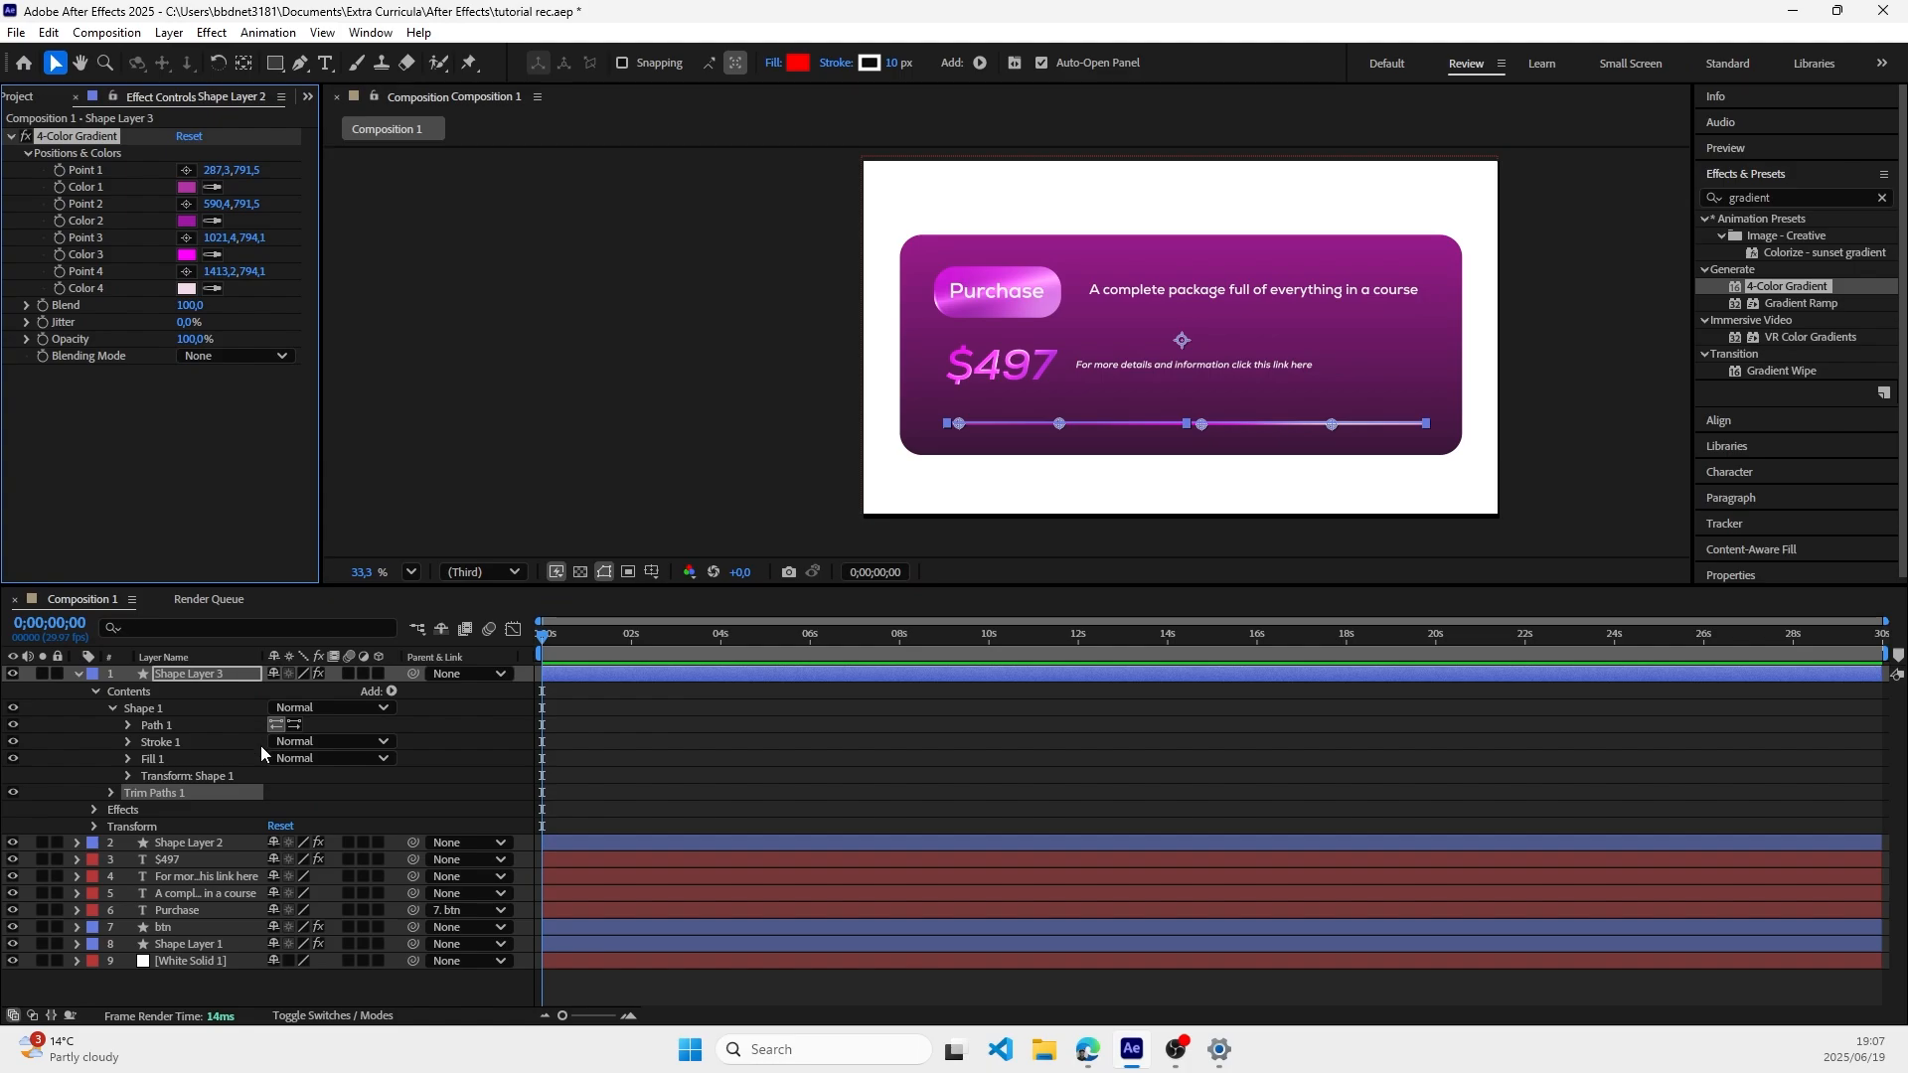
{"action": "key", "text": "Delete"}
{"action": "left_click", "coordinate": [562, 381]}
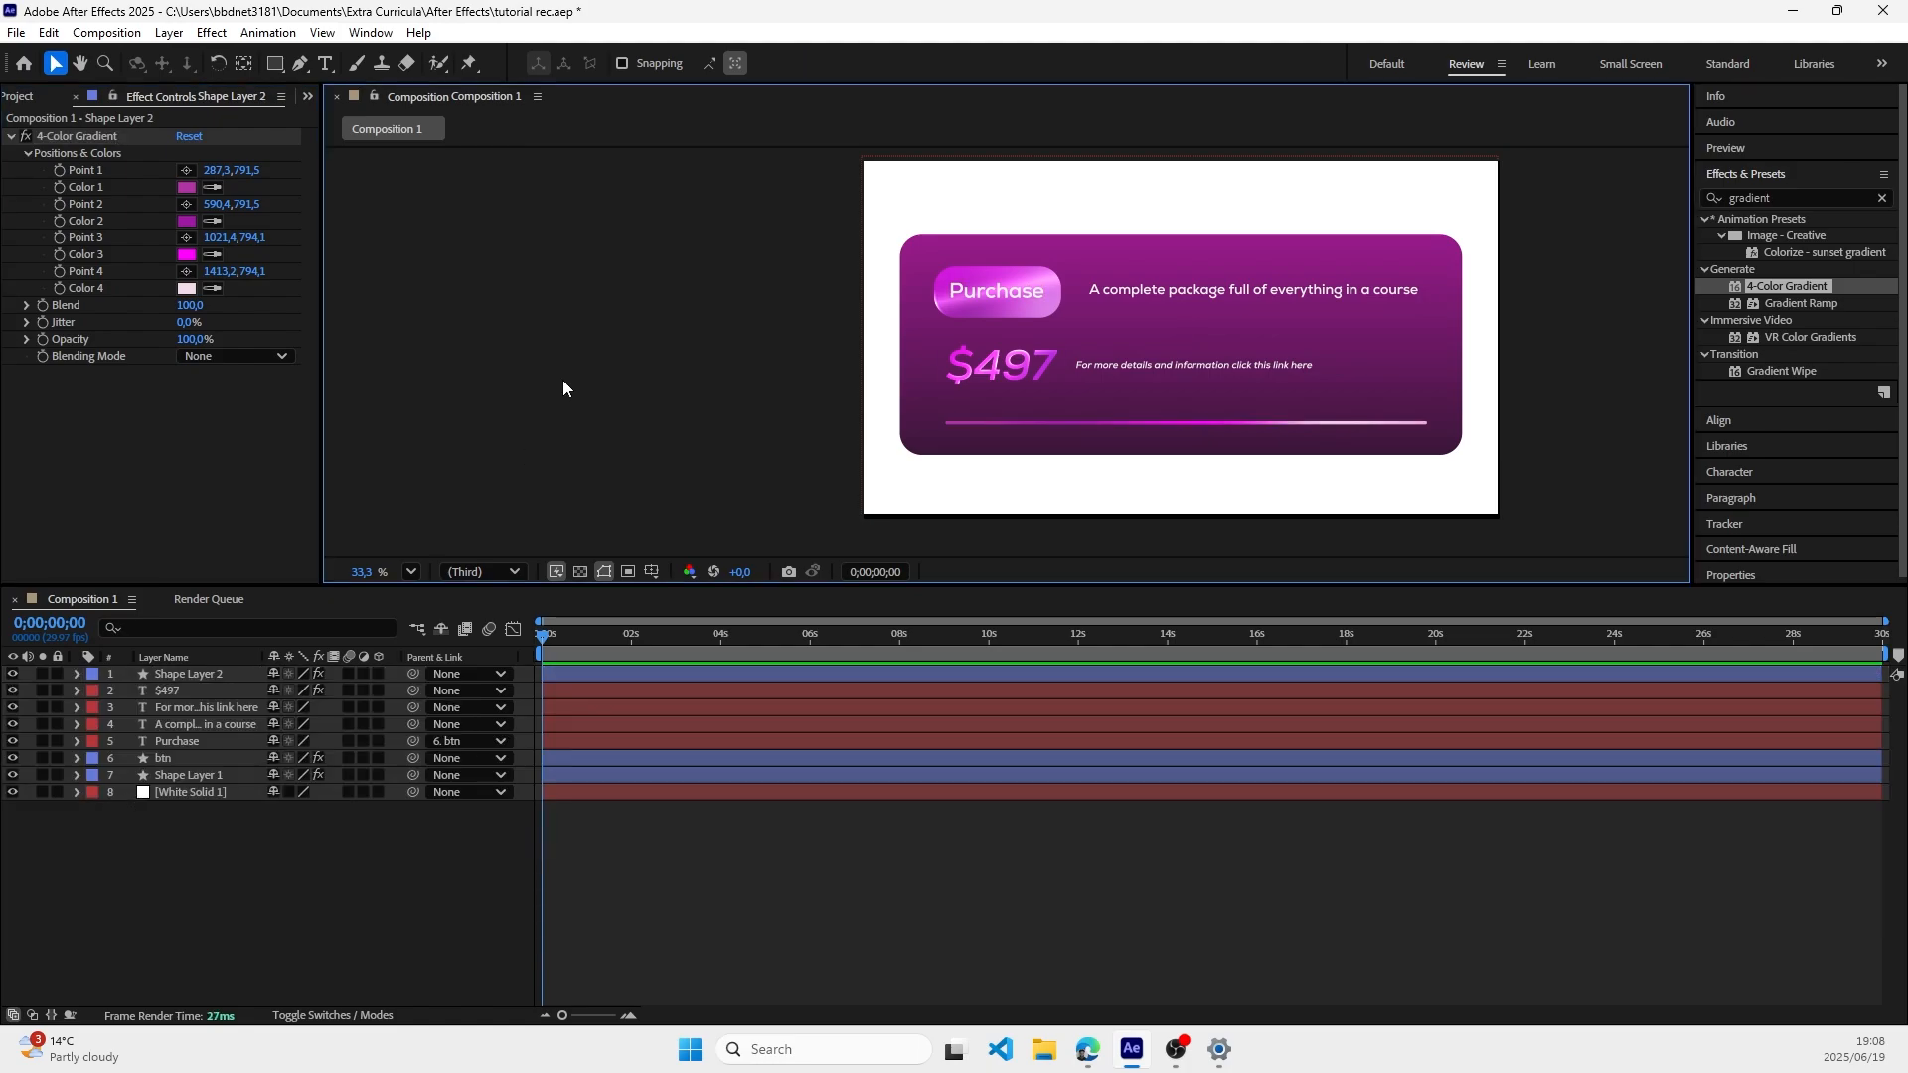
Step: Duplicate Shape Layer 2 again and reset the 4-Color Gradient effect on the original line beneath the copy
{"action": "left_click", "coordinate": [201, 678]}
{"action": "key", "text": "ctrl+d"}
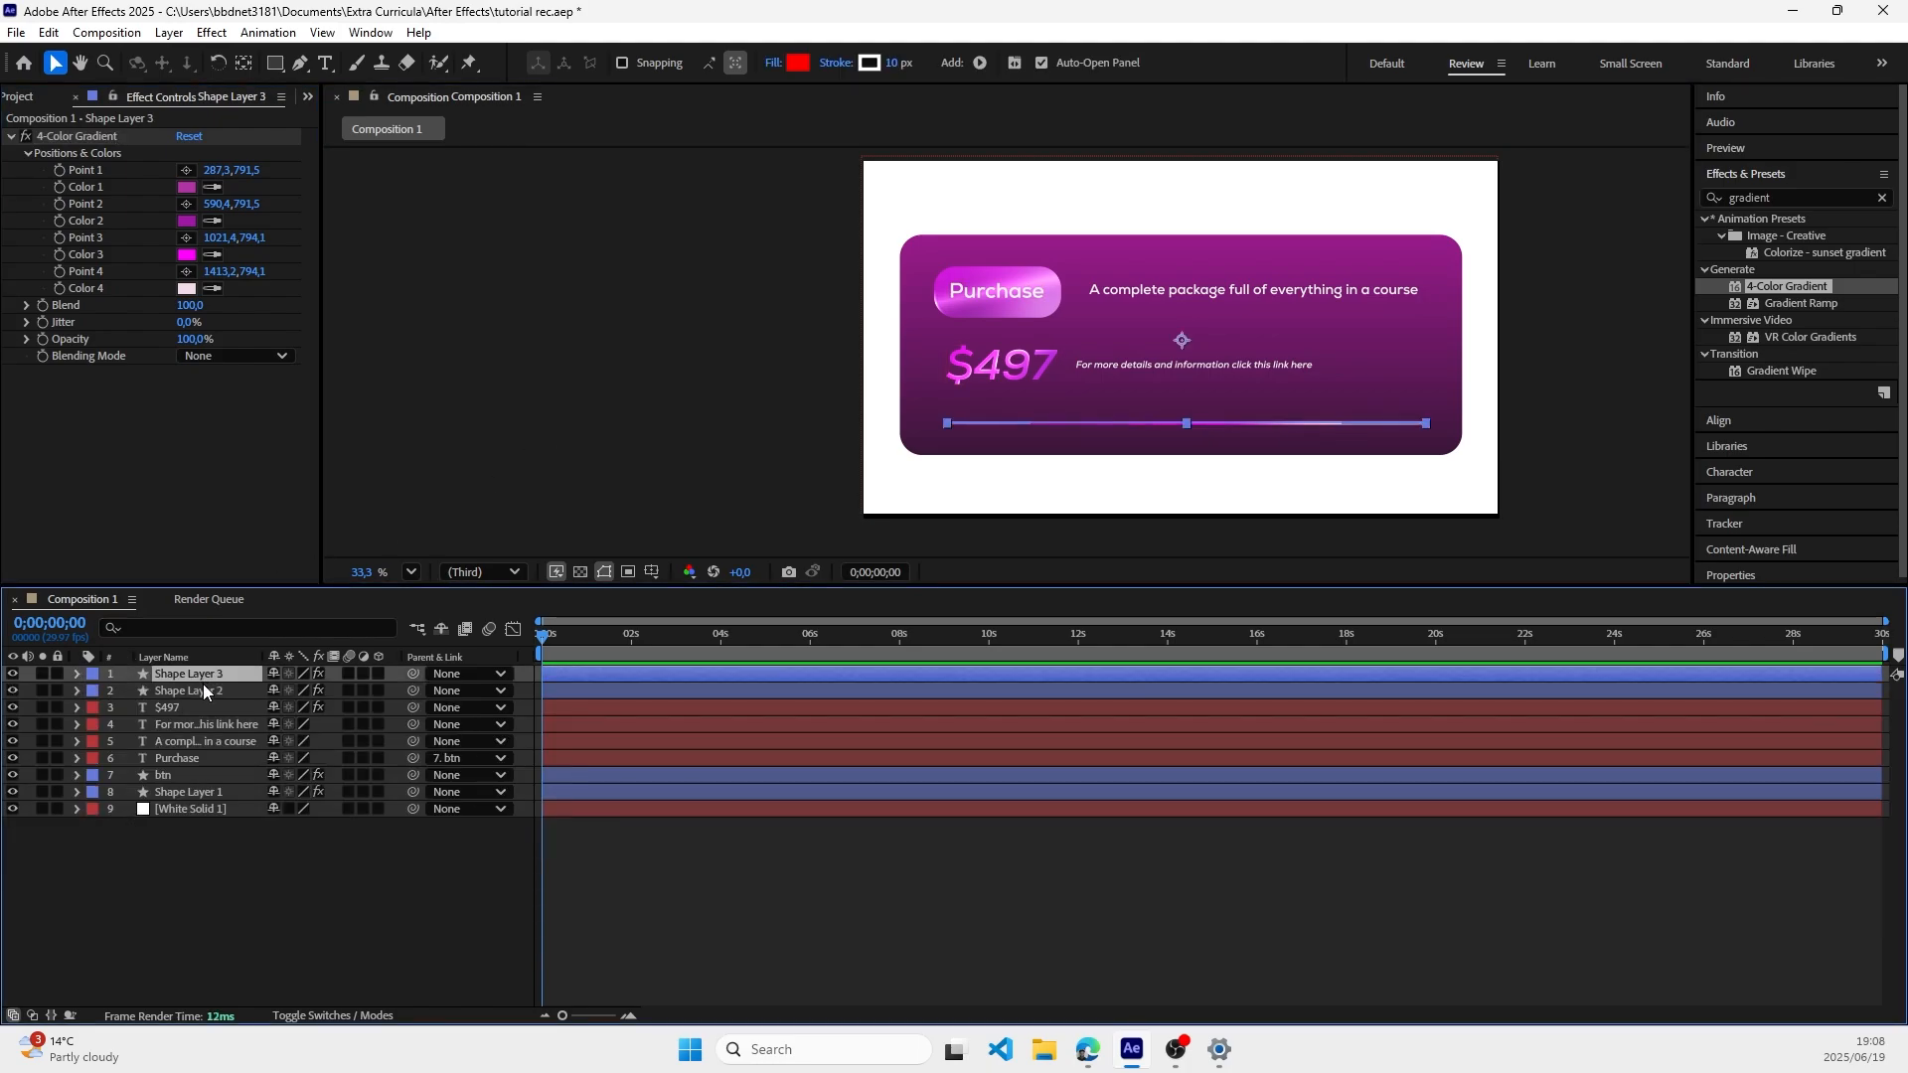
{"action": "left_click", "coordinate": [117, 689]}
{"action": "left_click", "coordinate": [76, 690]}
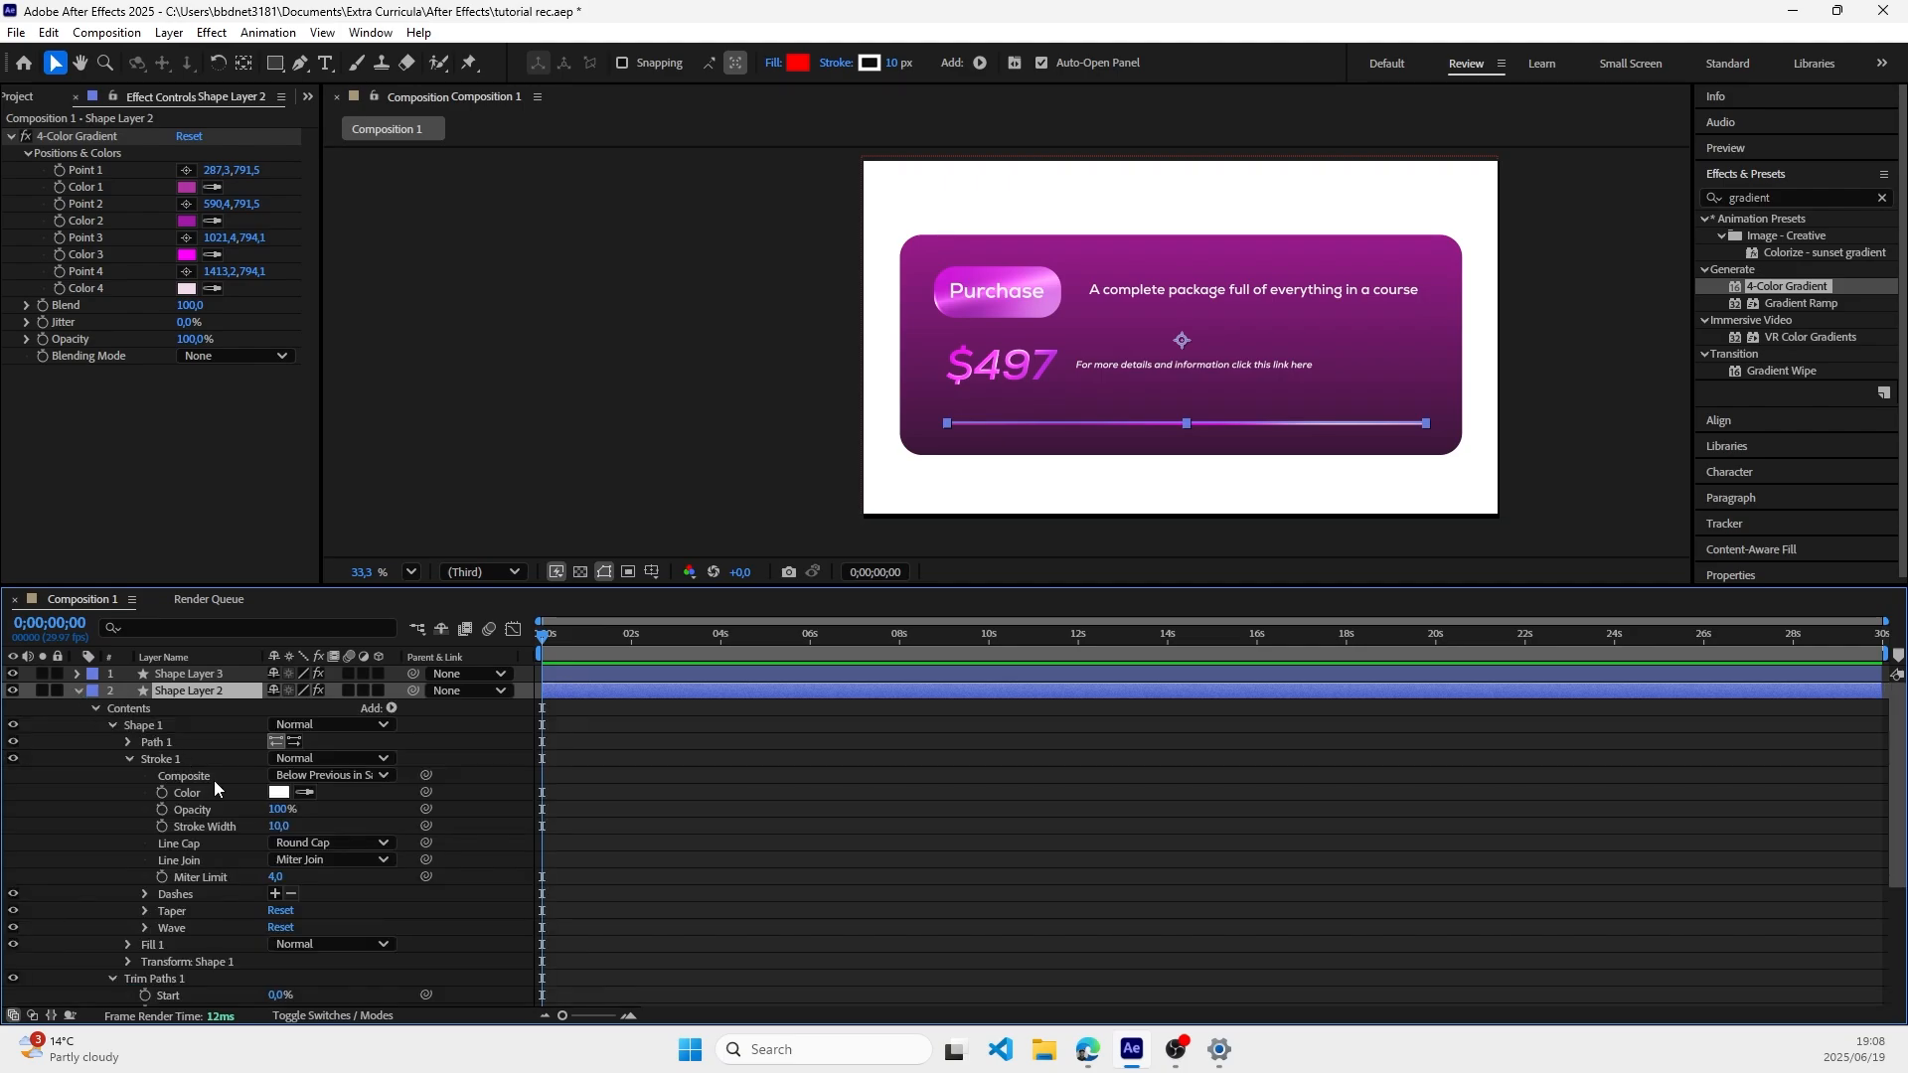
{"action": "scroll", "coordinate": [215, 783], "scroll_direction": "down", "scroll_amount": 3}
{"action": "scroll", "coordinate": [215, 783], "scroll_direction": "up", "scroll_amount": 3}
{"action": "left_click", "coordinate": [189, 137]}
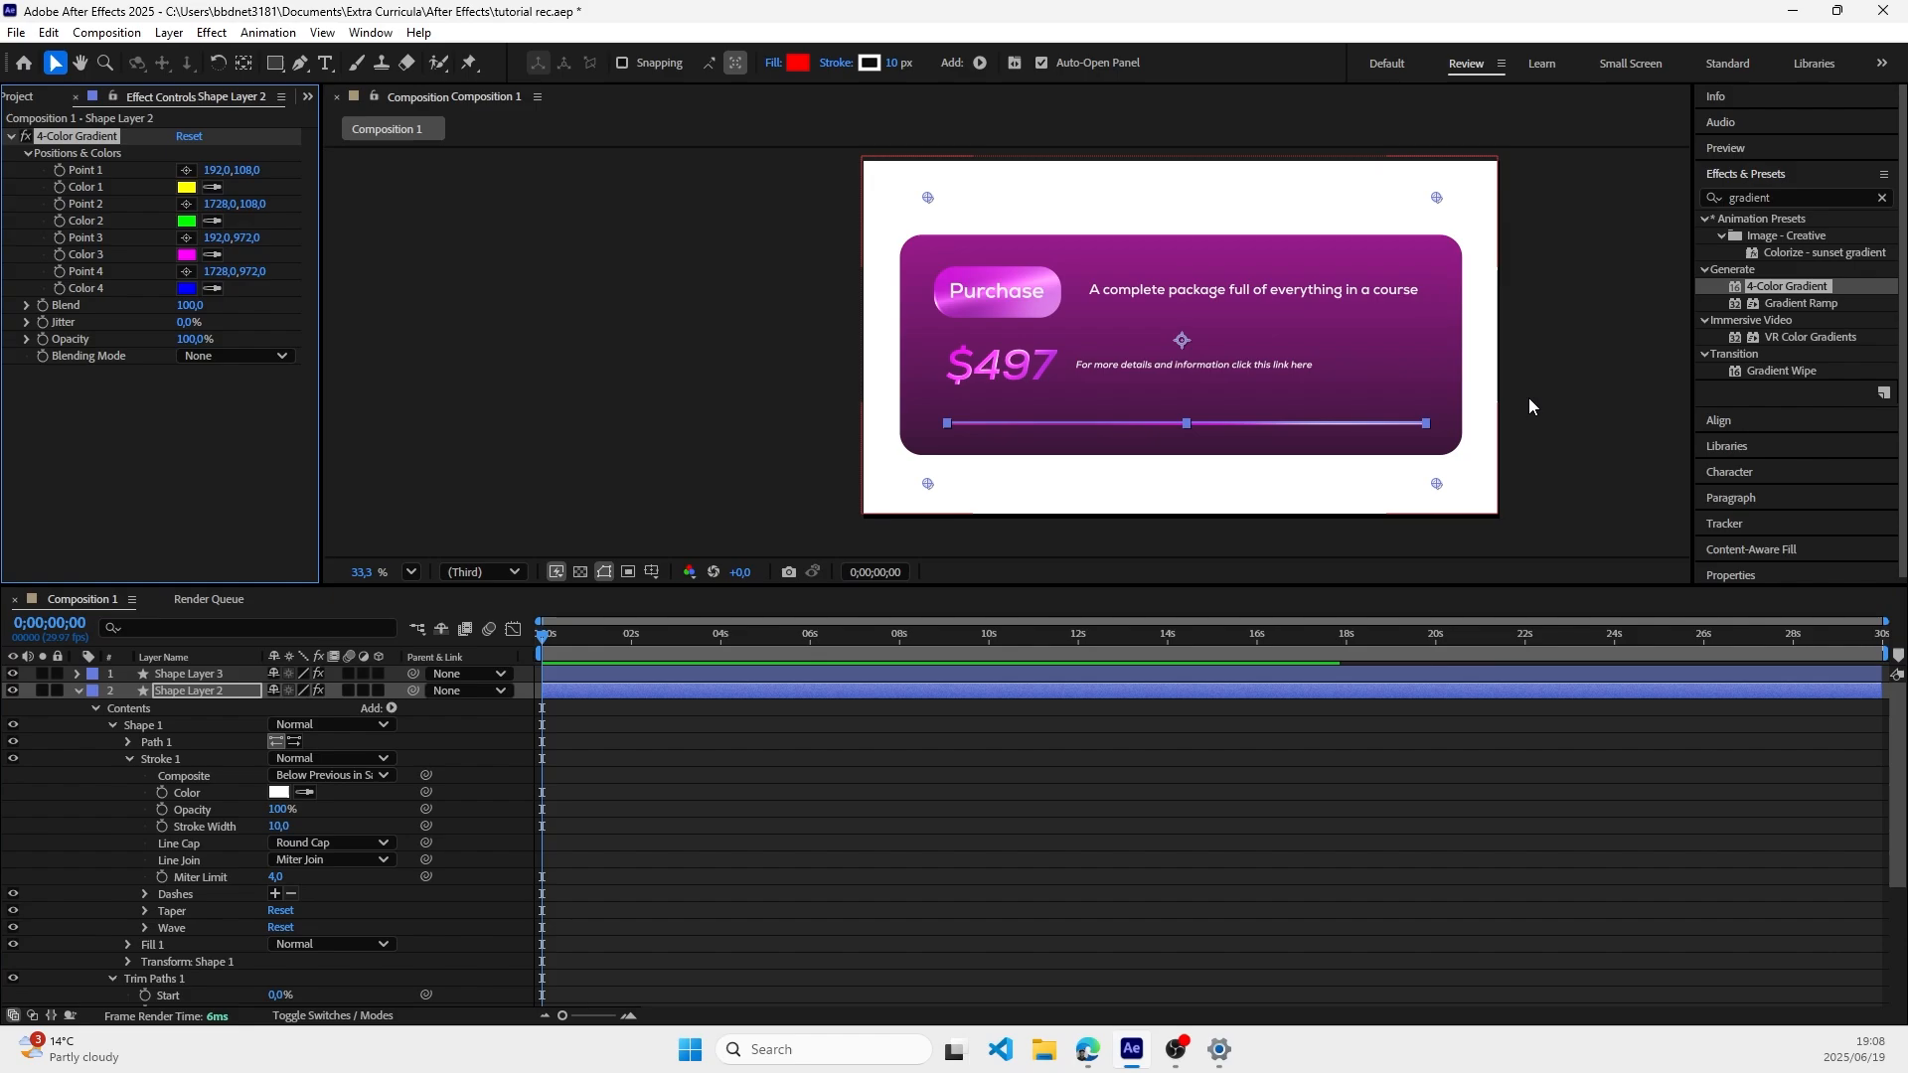
{"action": "left_click", "coordinate": [1570, 396]}
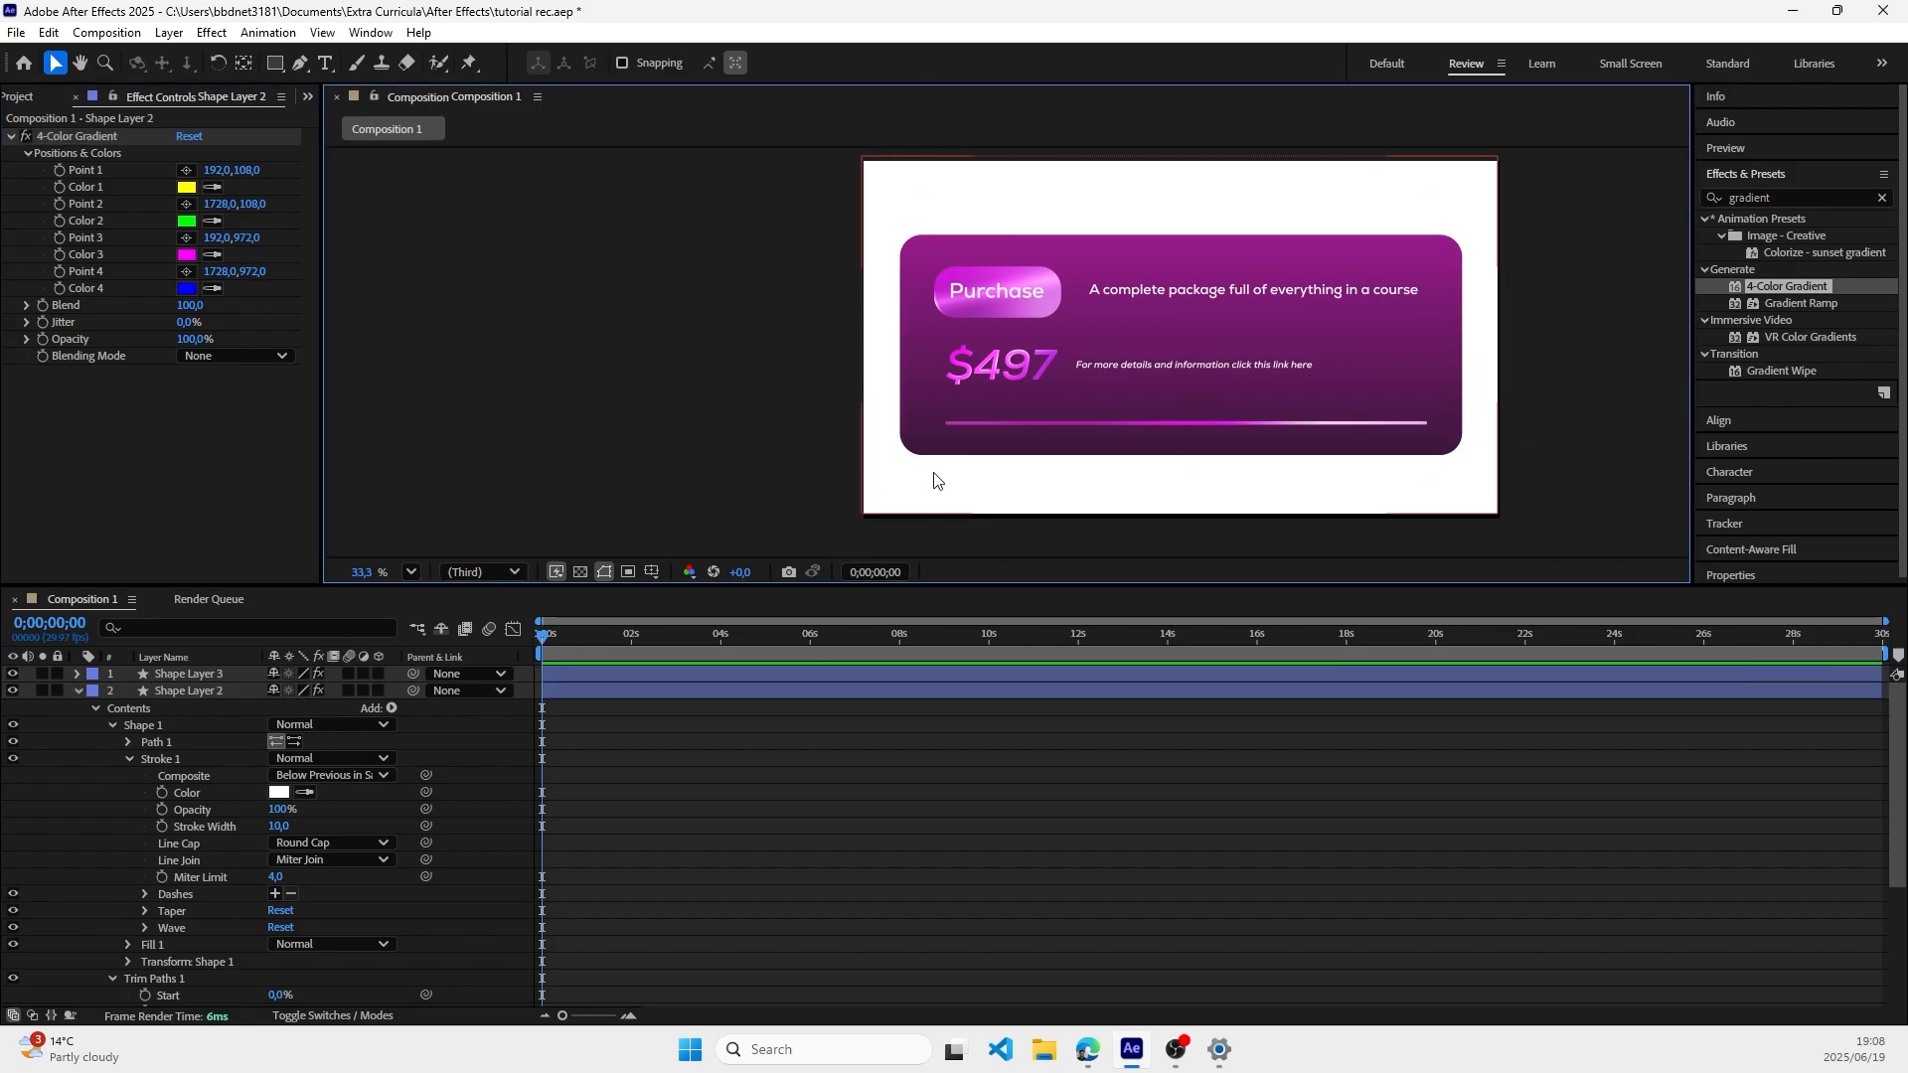
Step: Shorten the duplicated line by setting the Trim Paths End value of Shape Layer 3 to 56%
{"action": "left_click", "coordinate": [76, 675]}
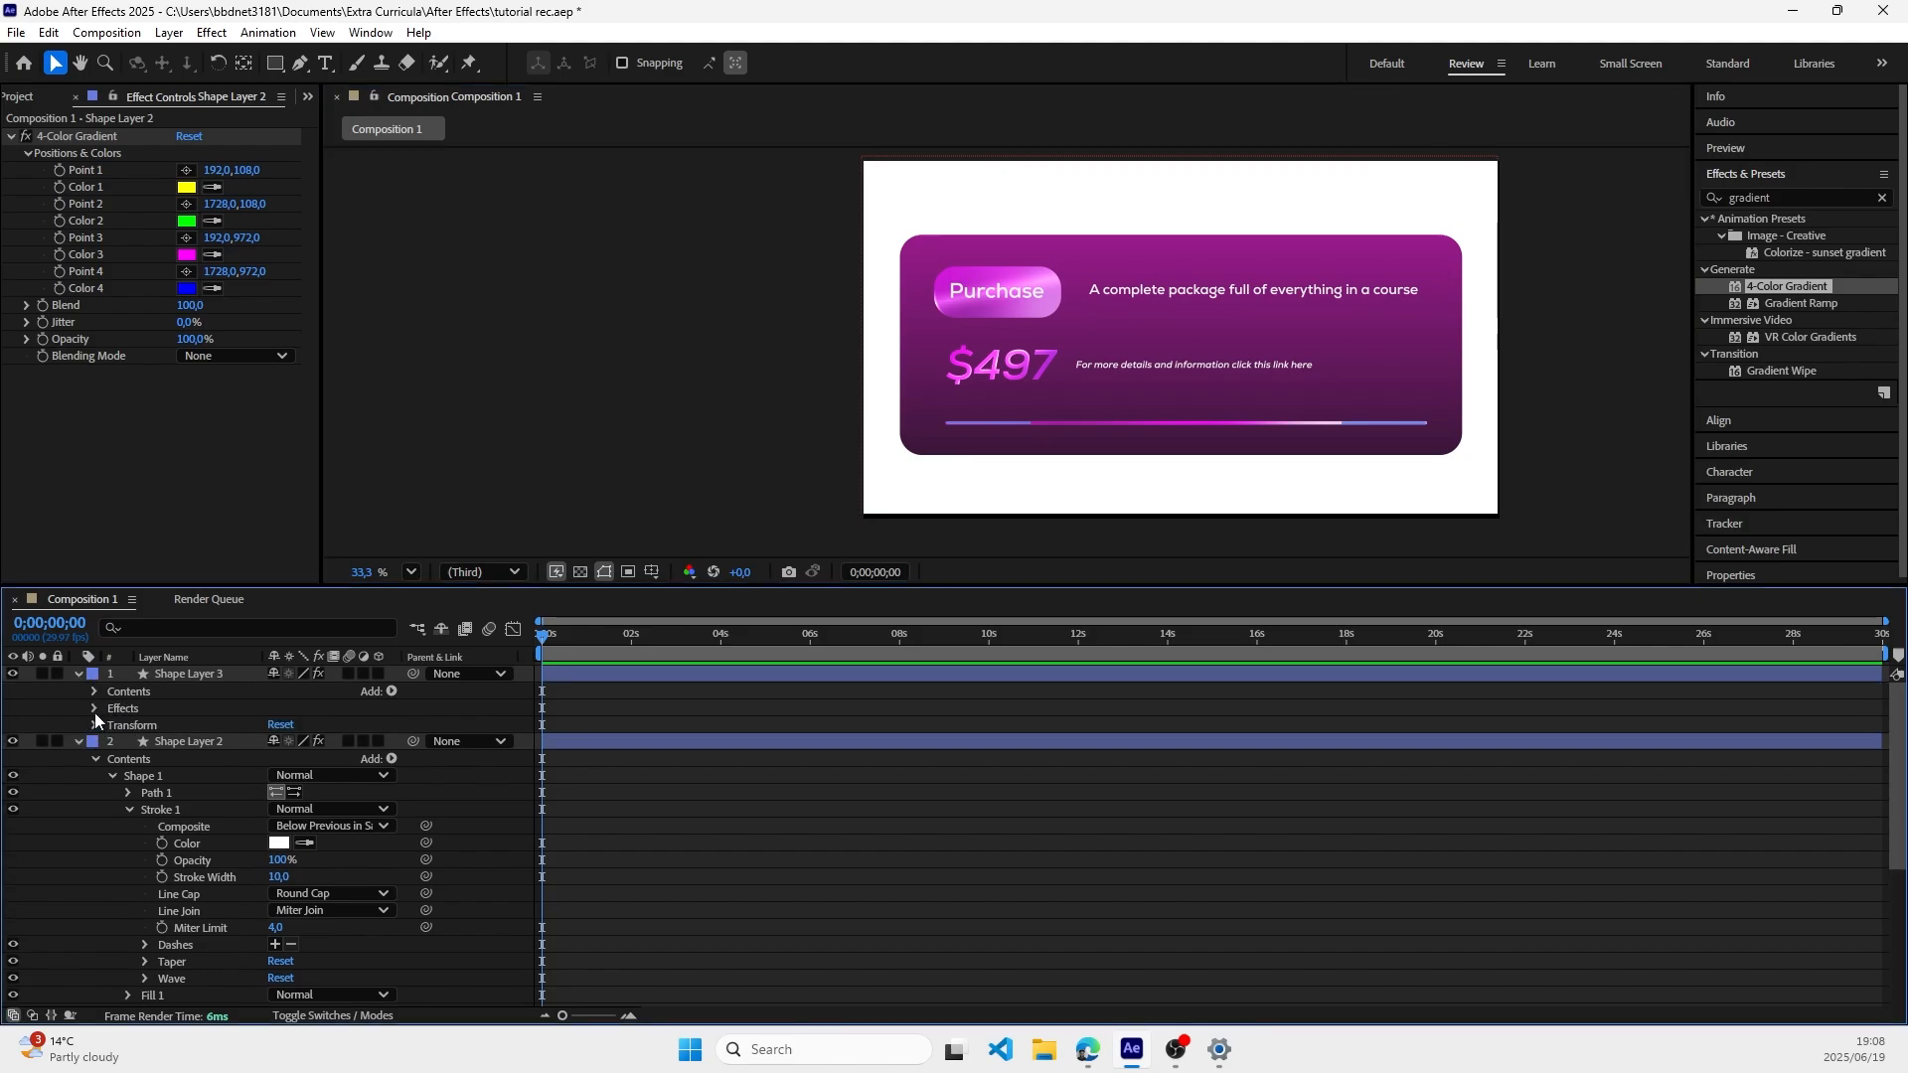
{"action": "left_click", "coordinate": [93, 691]}
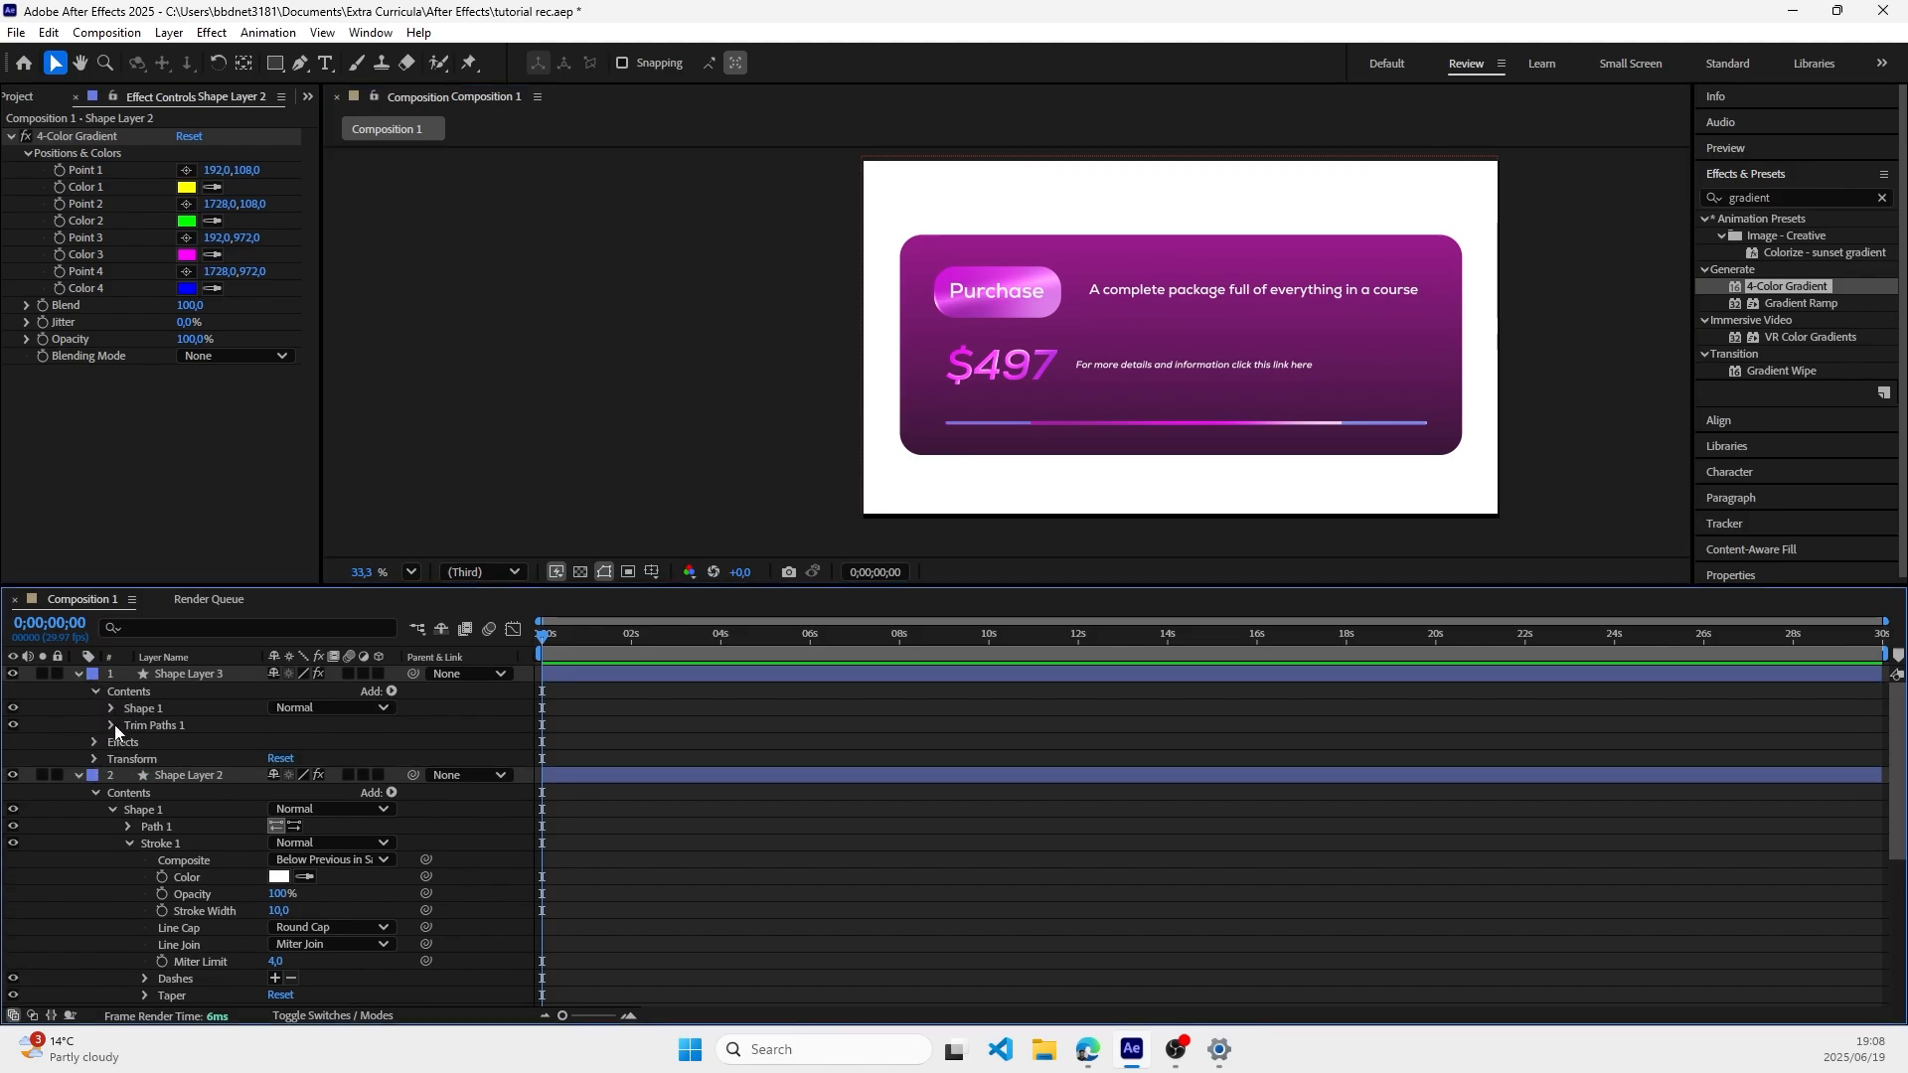
{"action": "left_click", "coordinate": [112, 725]}
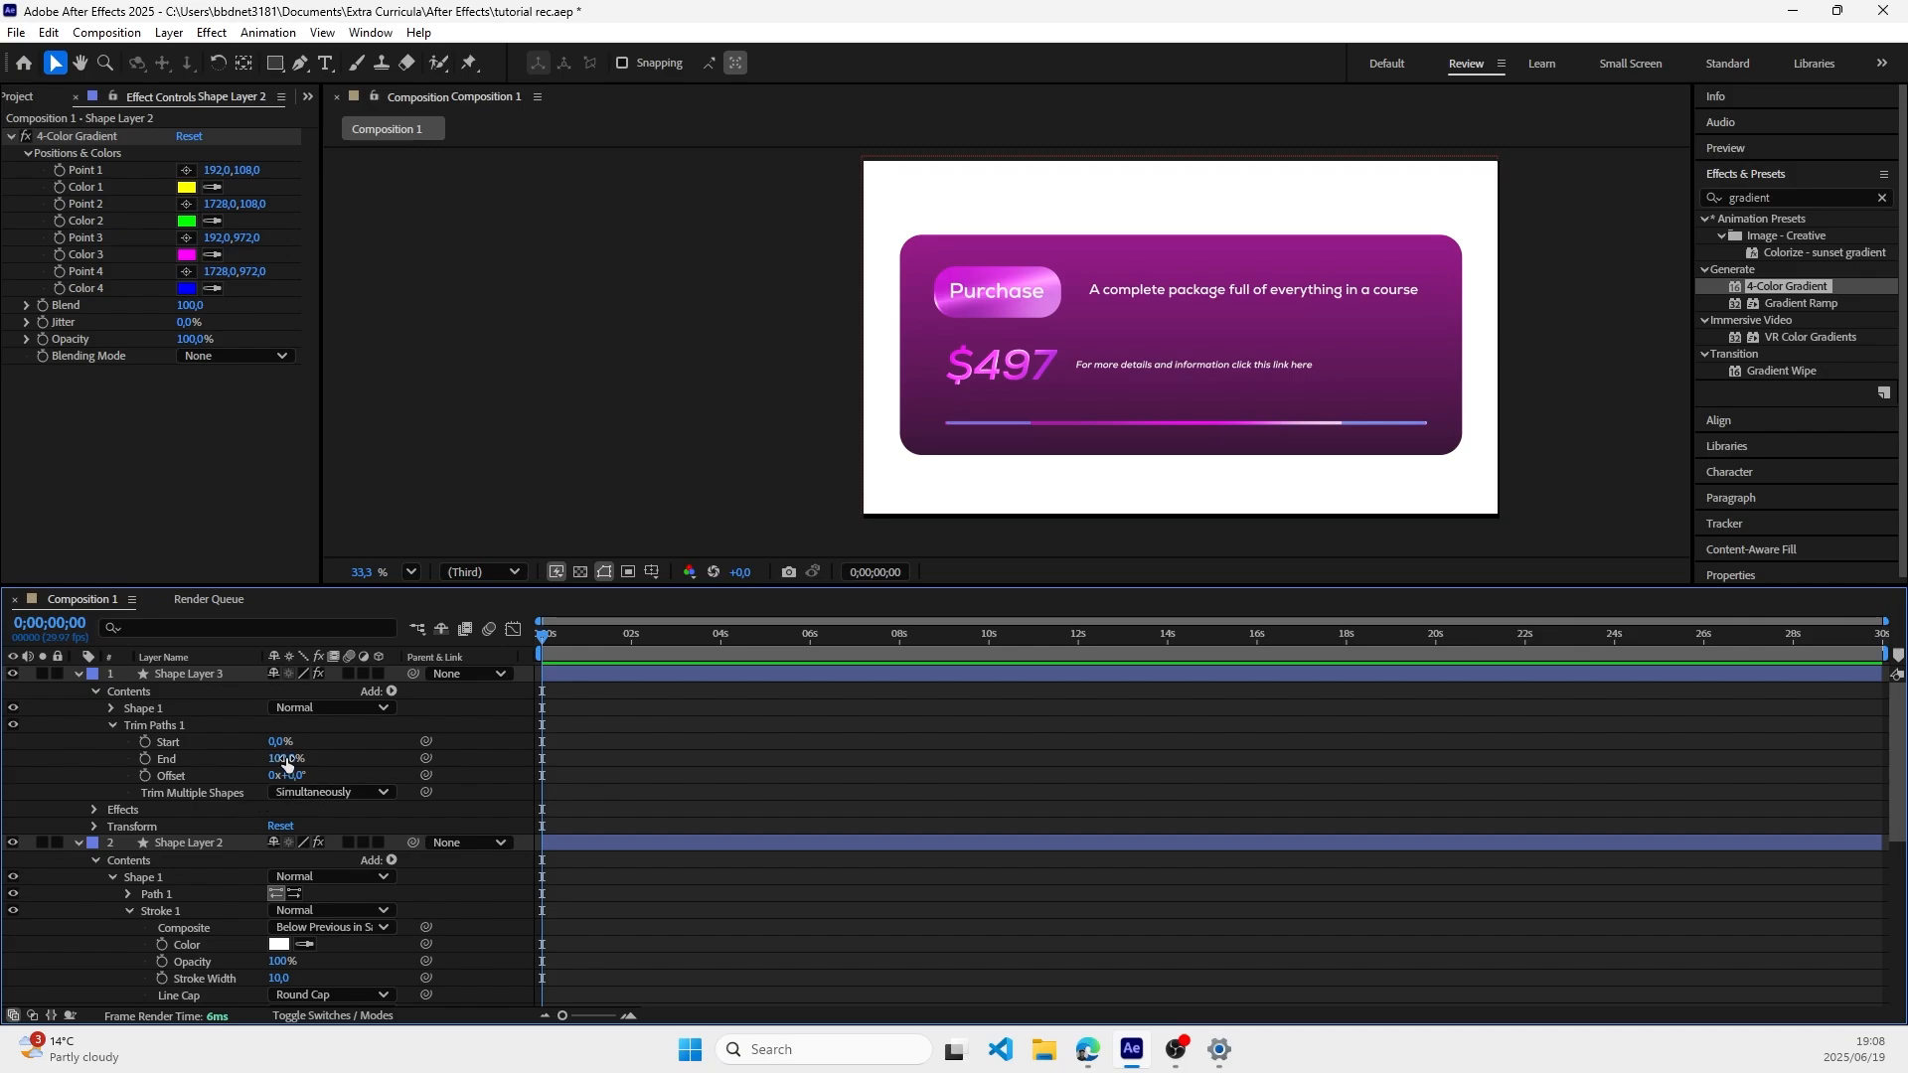
{"action": "left_click_drag", "start_coordinate": [287, 761], "coordinate": [244, 761]}
{"action": "left_click", "coordinate": [1586, 396]}
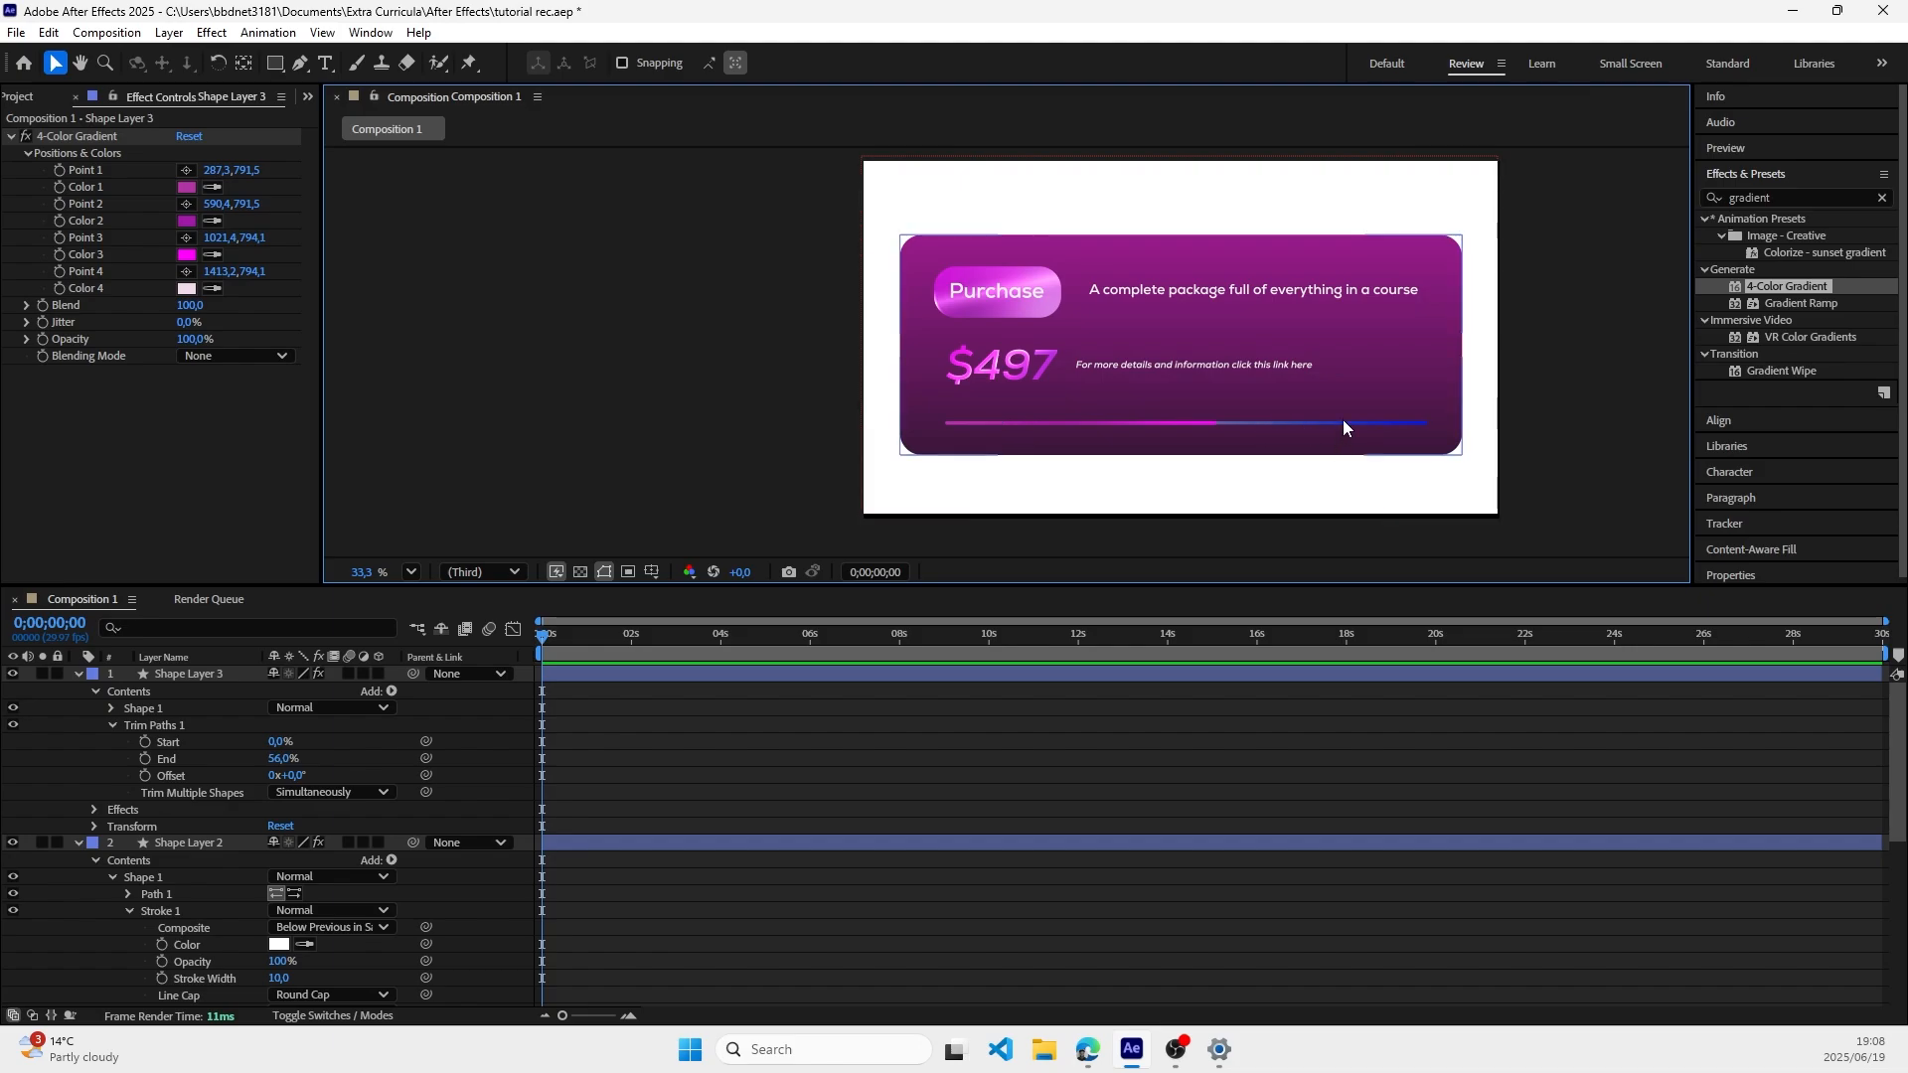
Step: Collapse the properties of Shape Layer 3 and hide the layer to view the underlying line alone
{"action": "scroll", "coordinate": [105, 855], "scroll_direction": "down", "scroll_amount": 1}
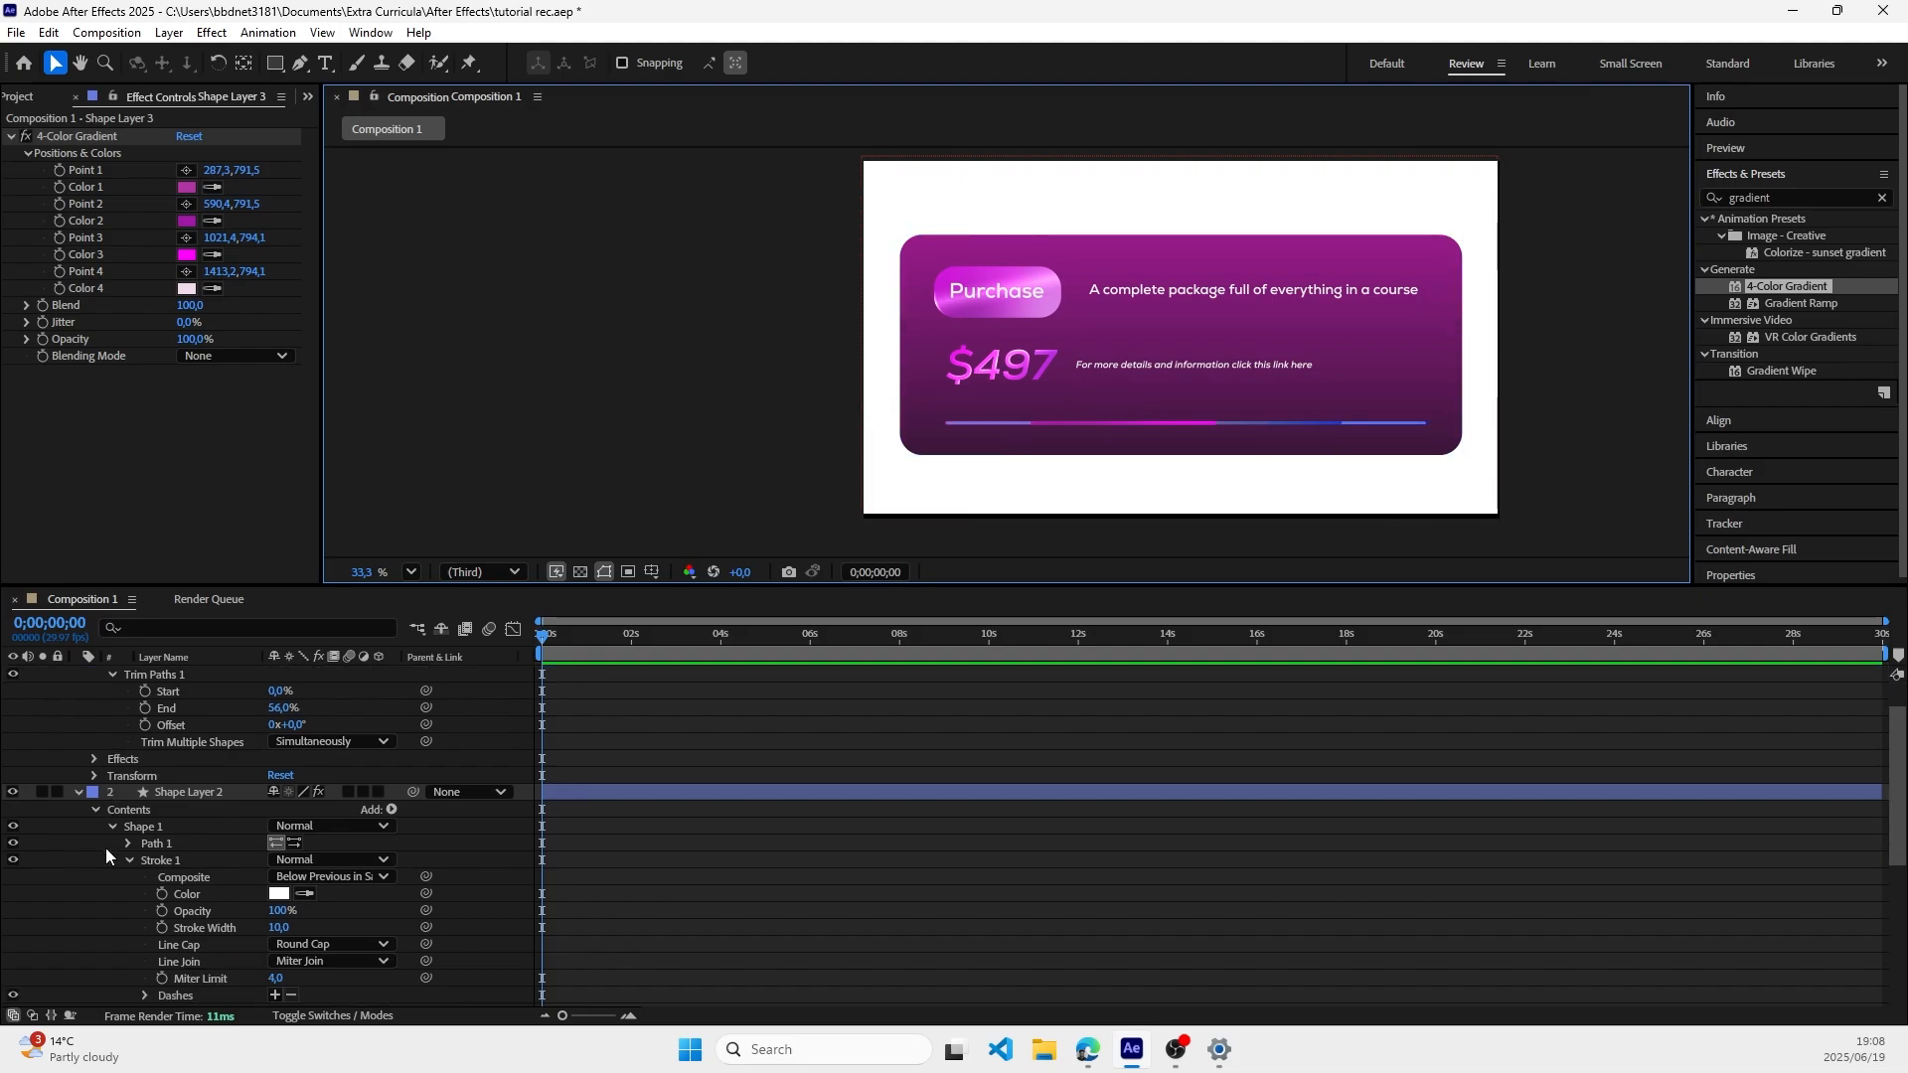
{"action": "scroll", "coordinate": [189, 793], "scroll_direction": "down", "scroll_amount": 4}
{"action": "scroll", "coordinate": [189, 793], "scroll_direction": "up", "scroll_amount": 5}
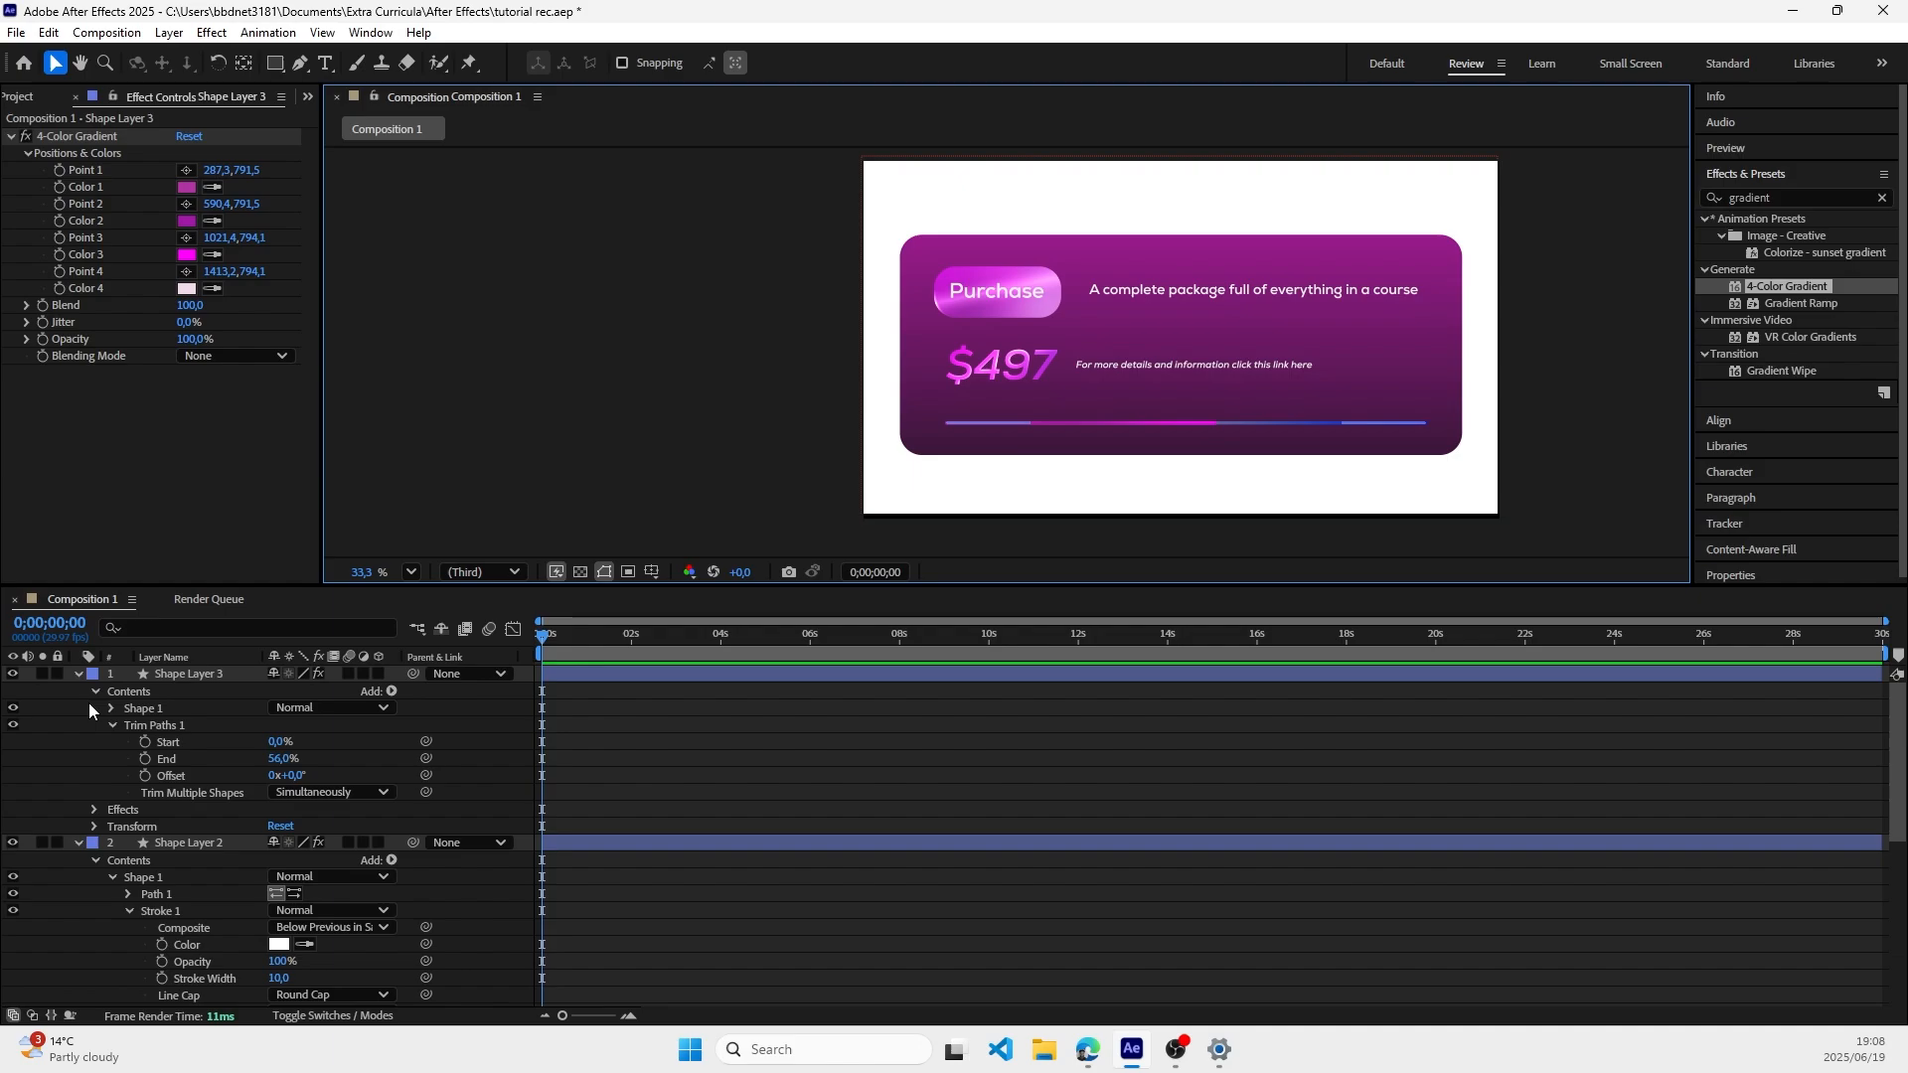
{"action": "left_click", "coordinate": [78, 673]}
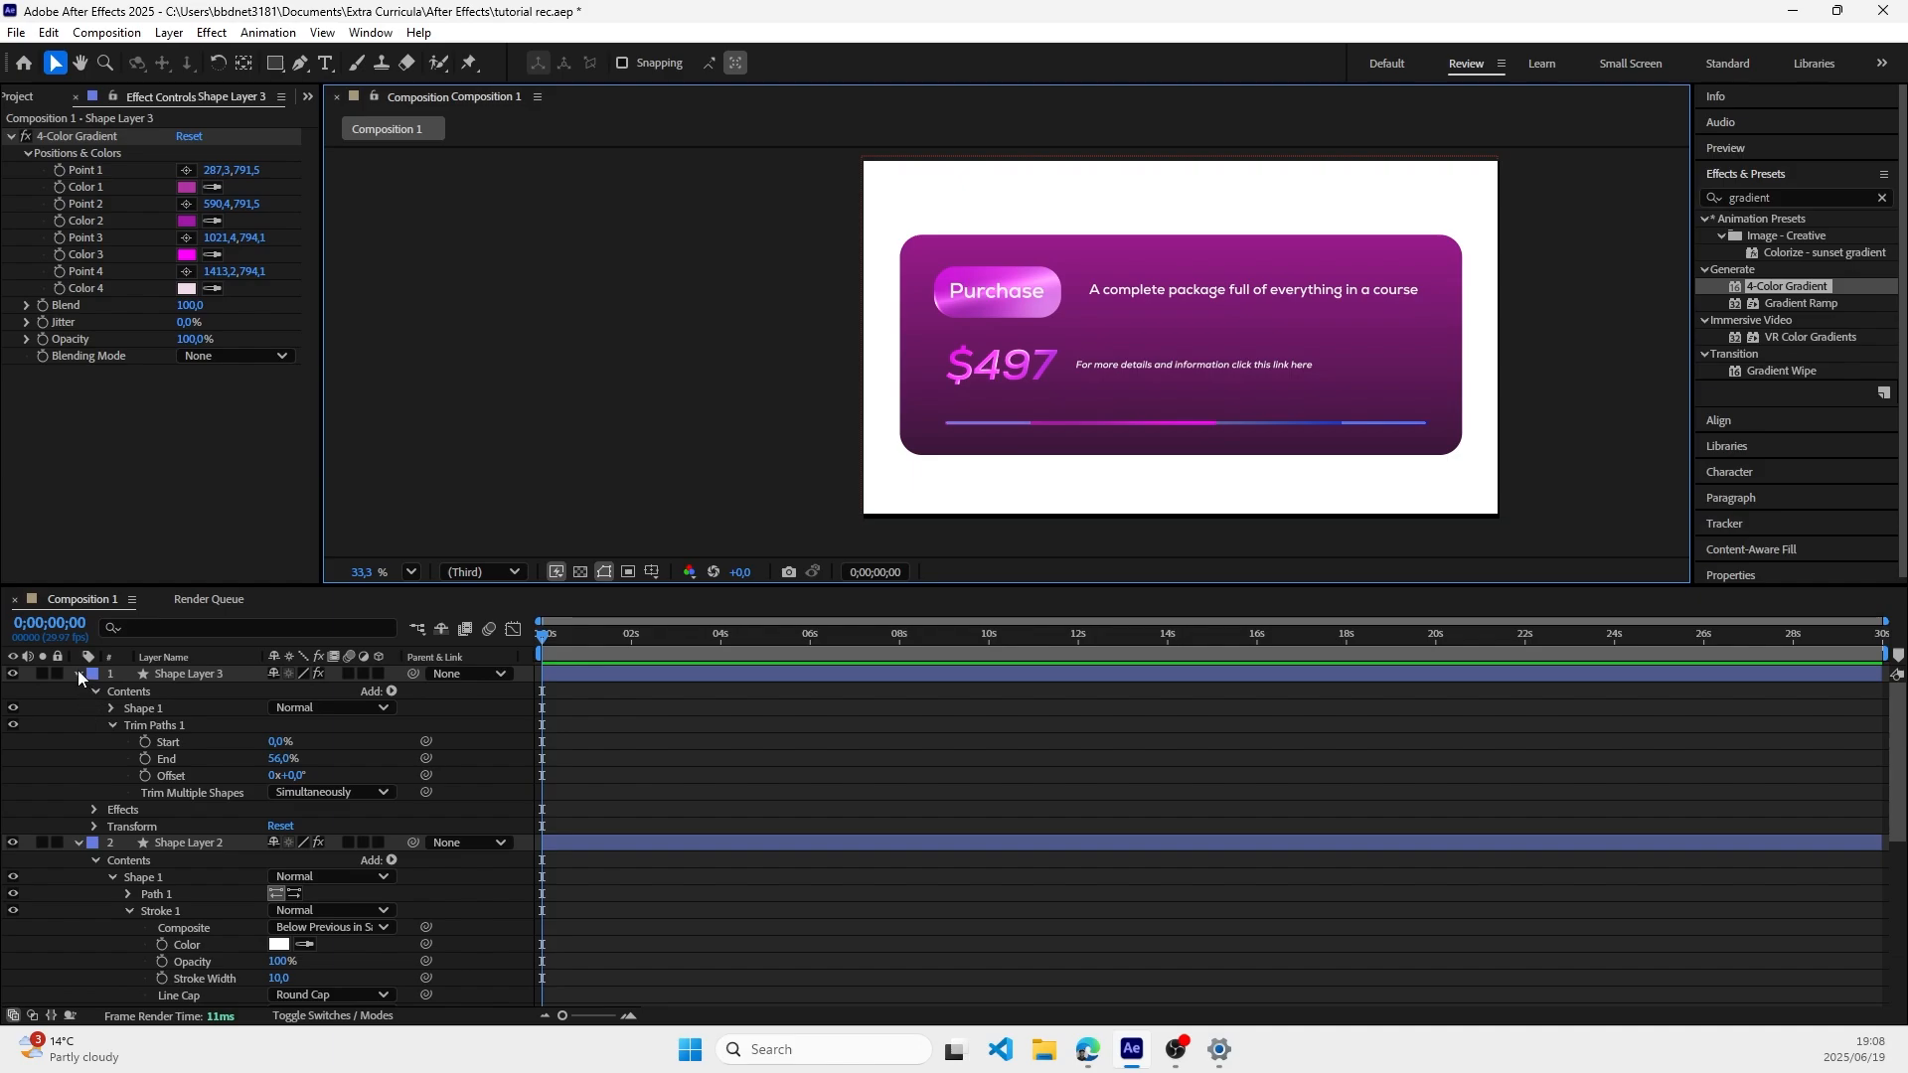
{"action": "left_click", "coordinate": [13, 675]}
{"action": "left_click", "coordinate": [786, 375]}
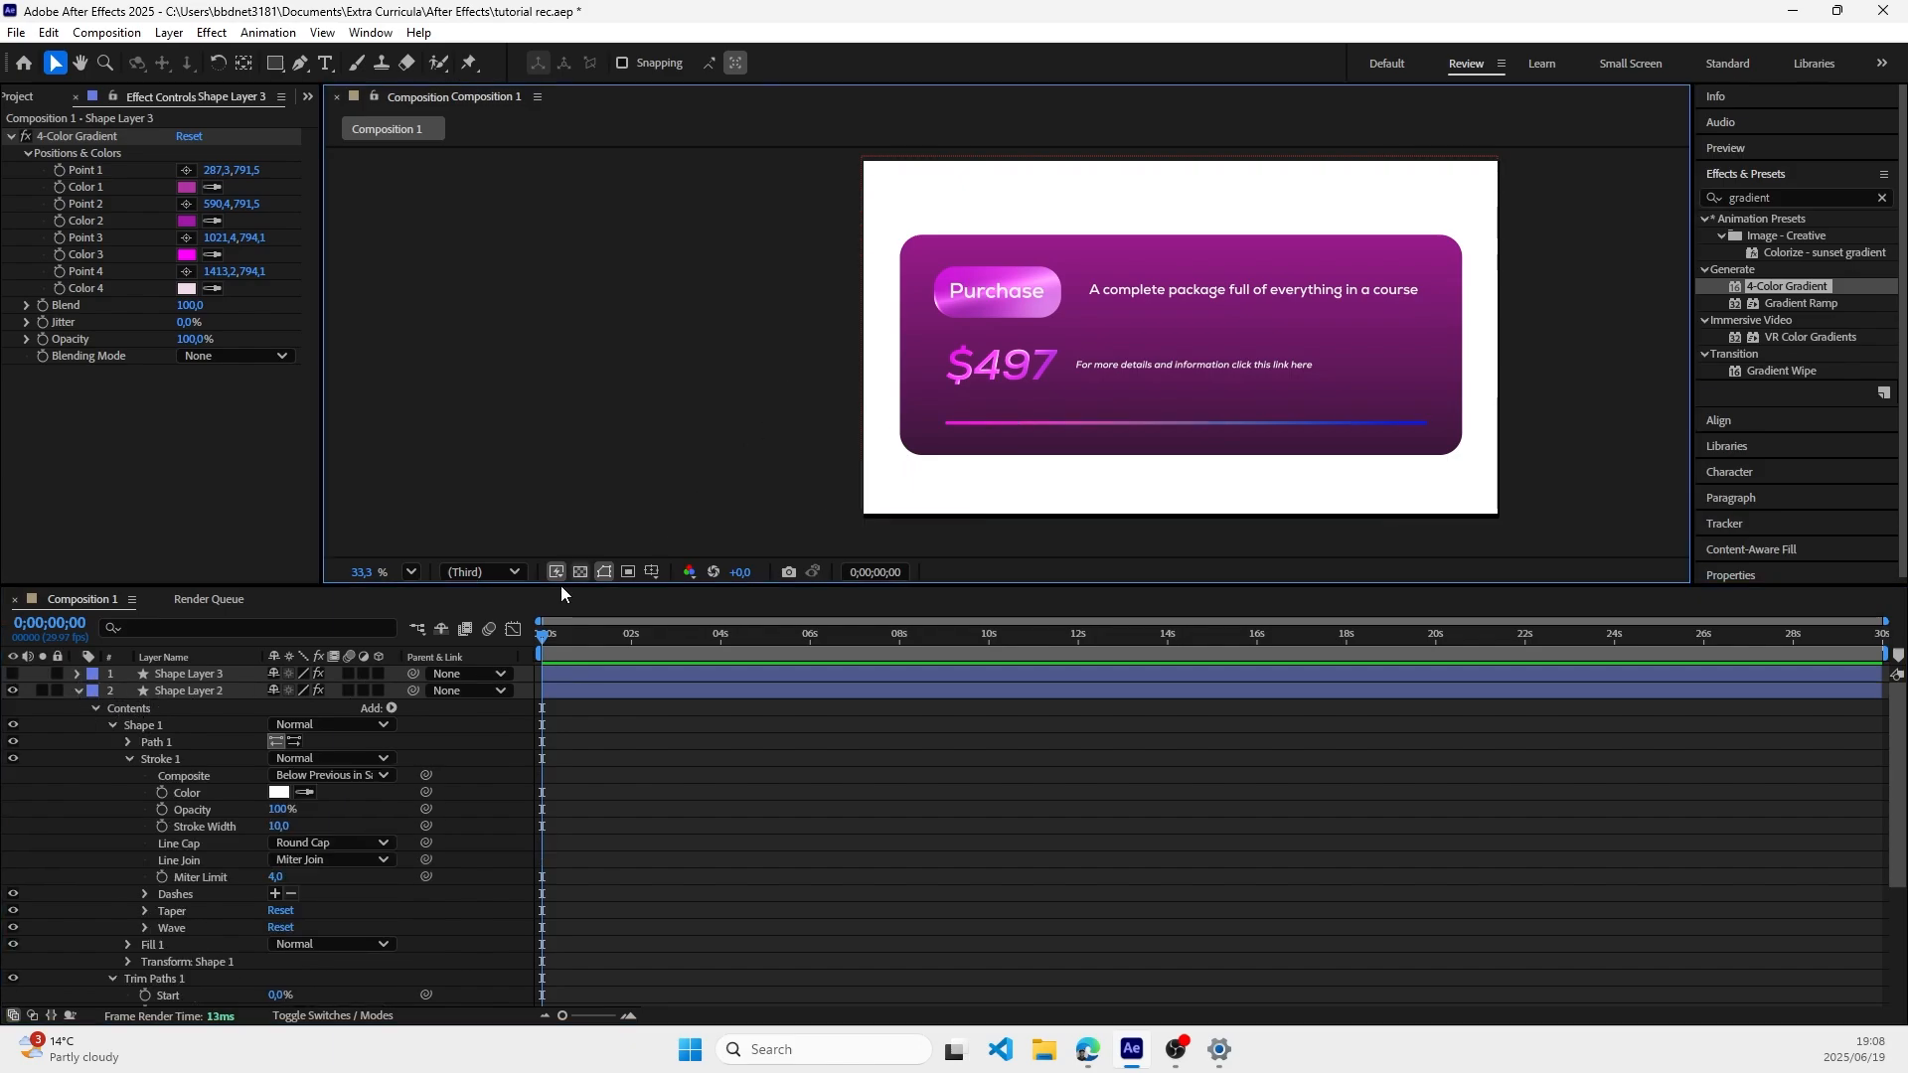
{"action": "left_click", "coordinate": [13, 673]}
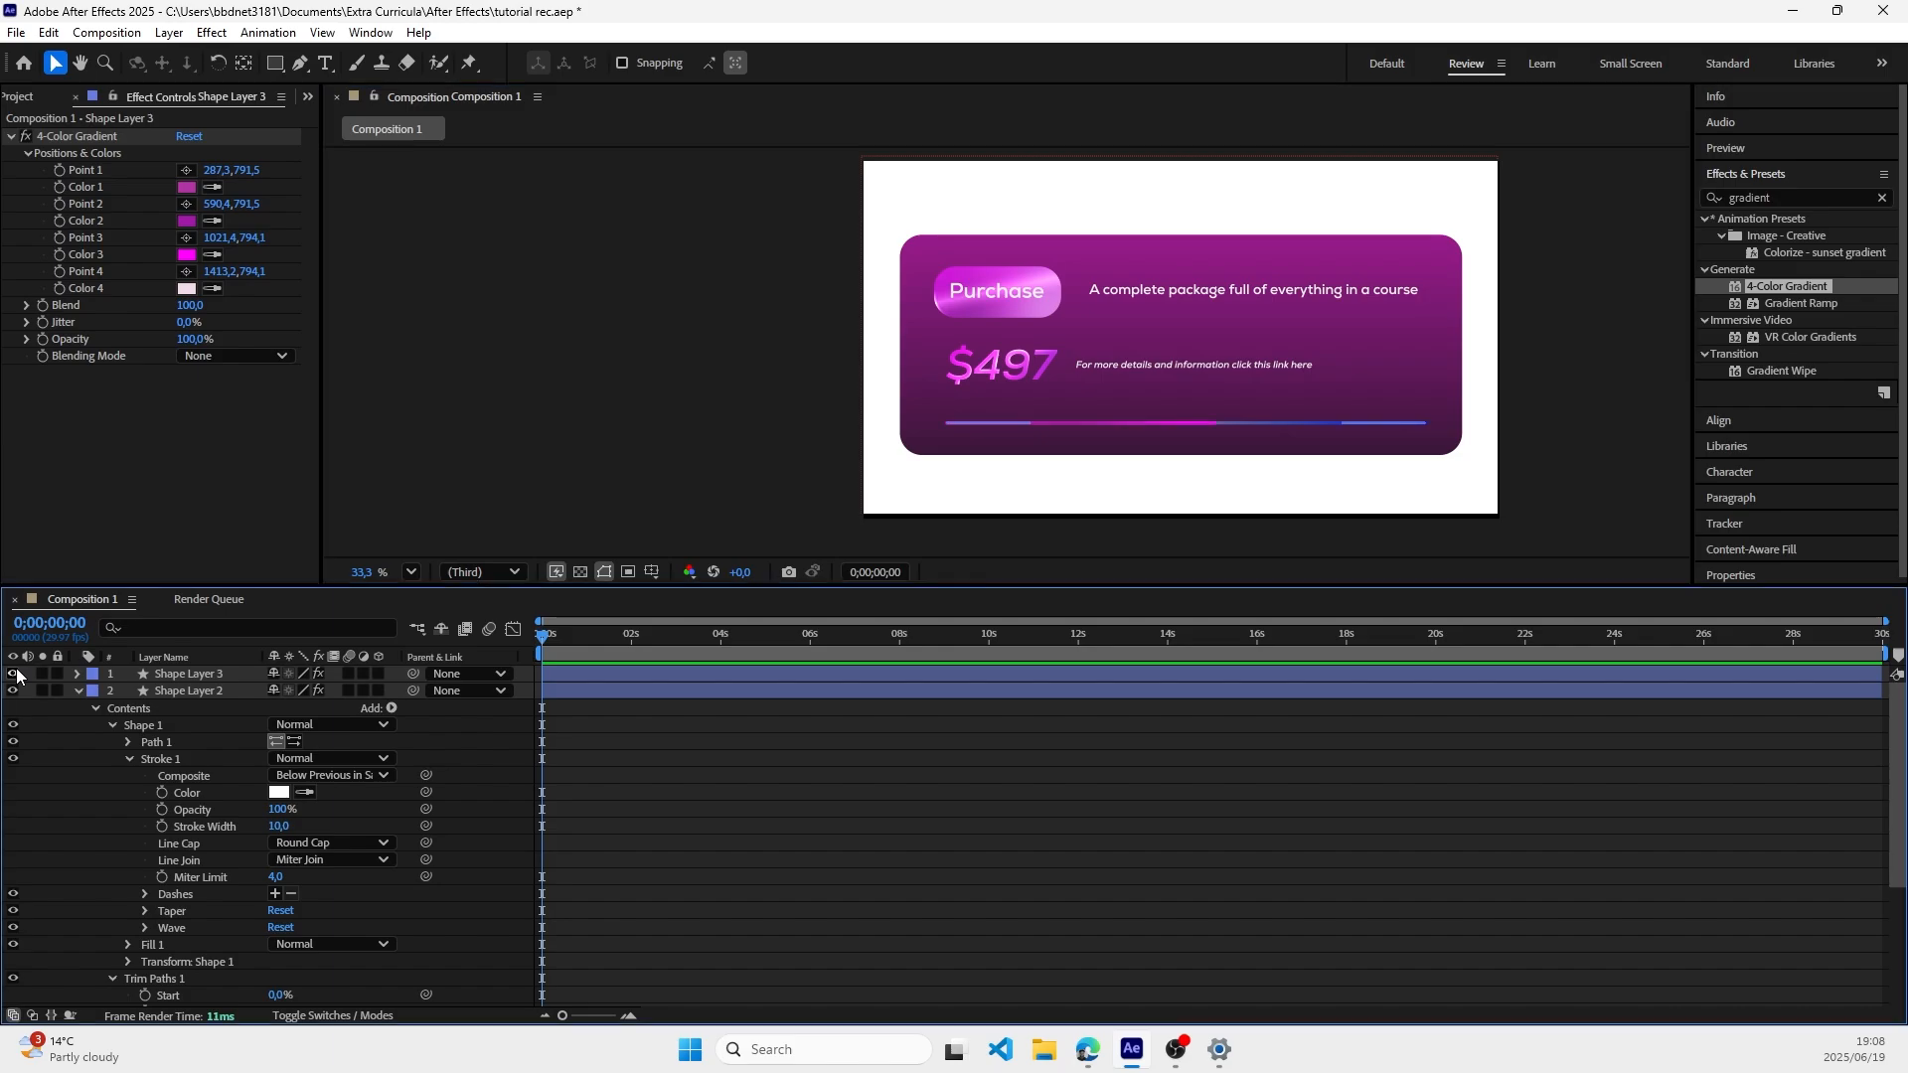
{"action": "left_click", "coordinate": [13, 674]}
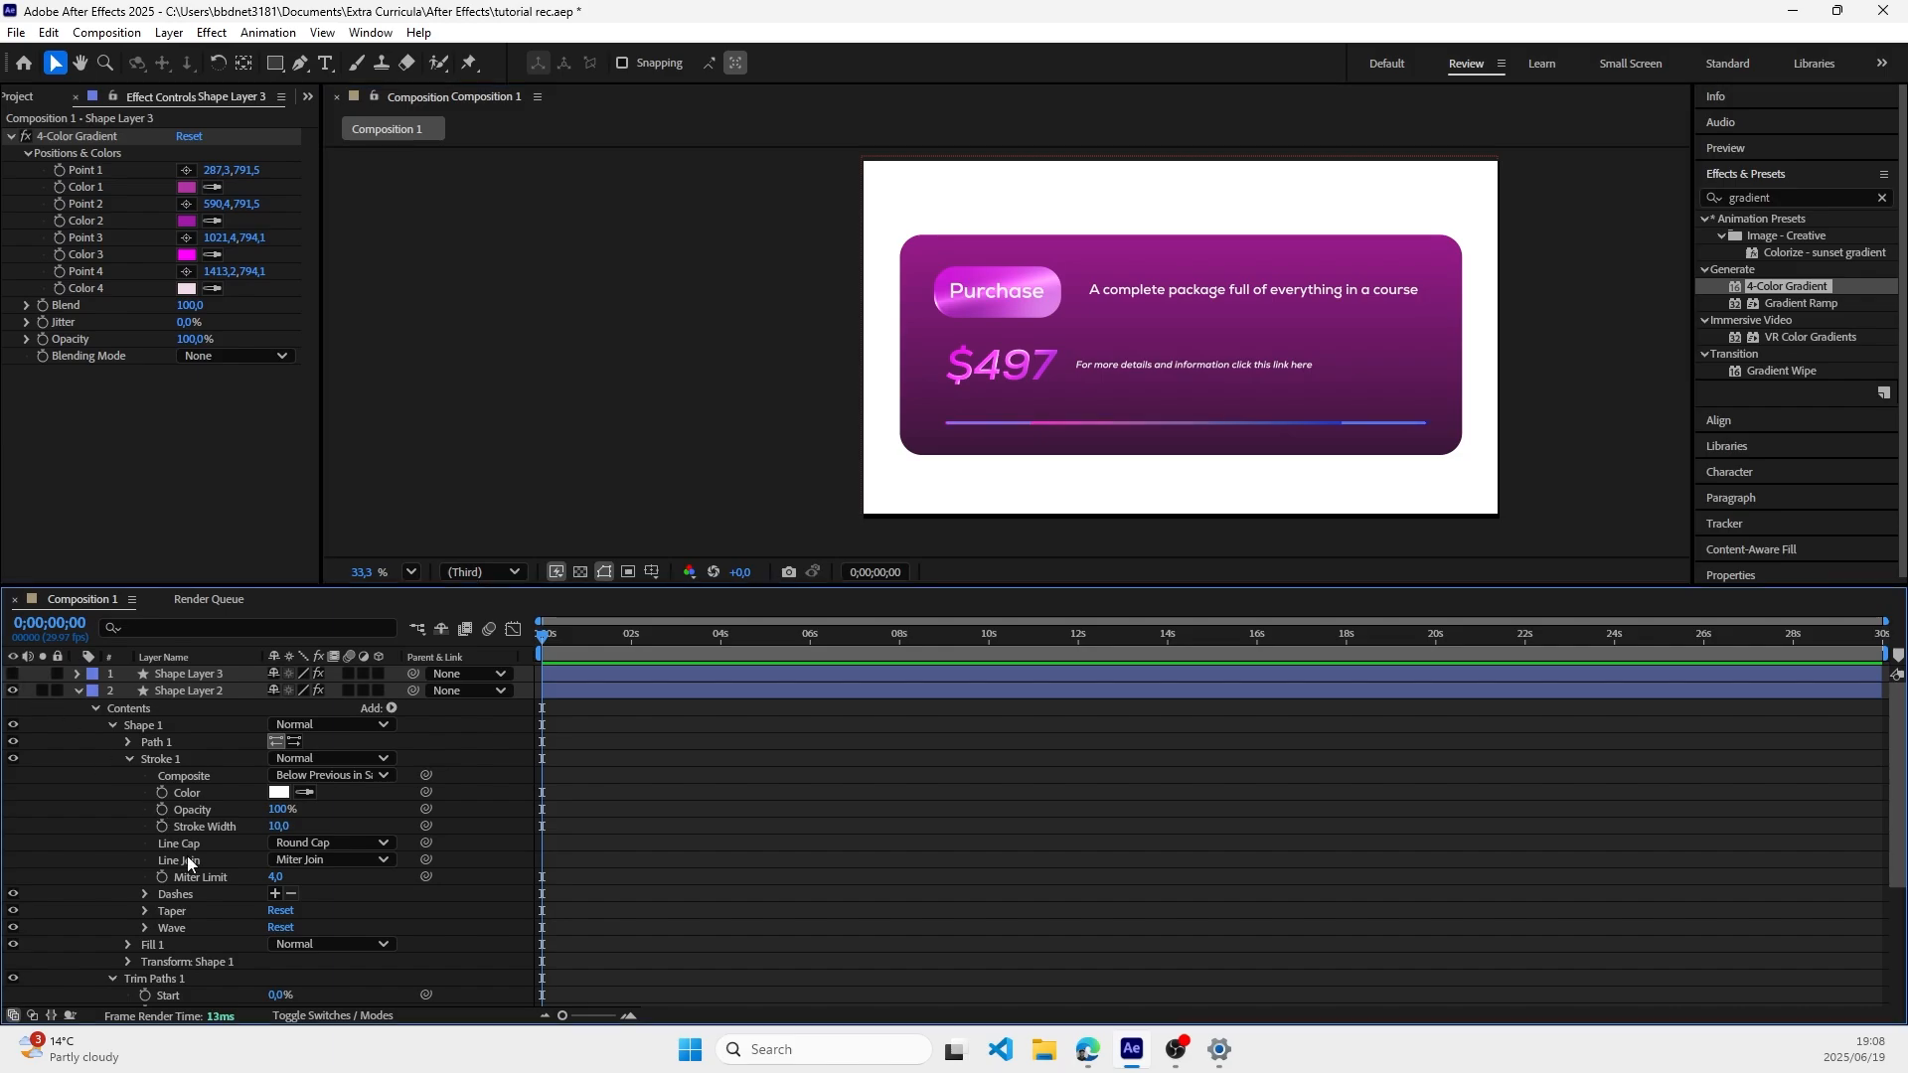
Step: Remove the 4-Color Gradient effect from Shape Layer 2
{"action": "left_click", "coordinate": [183, 689]}
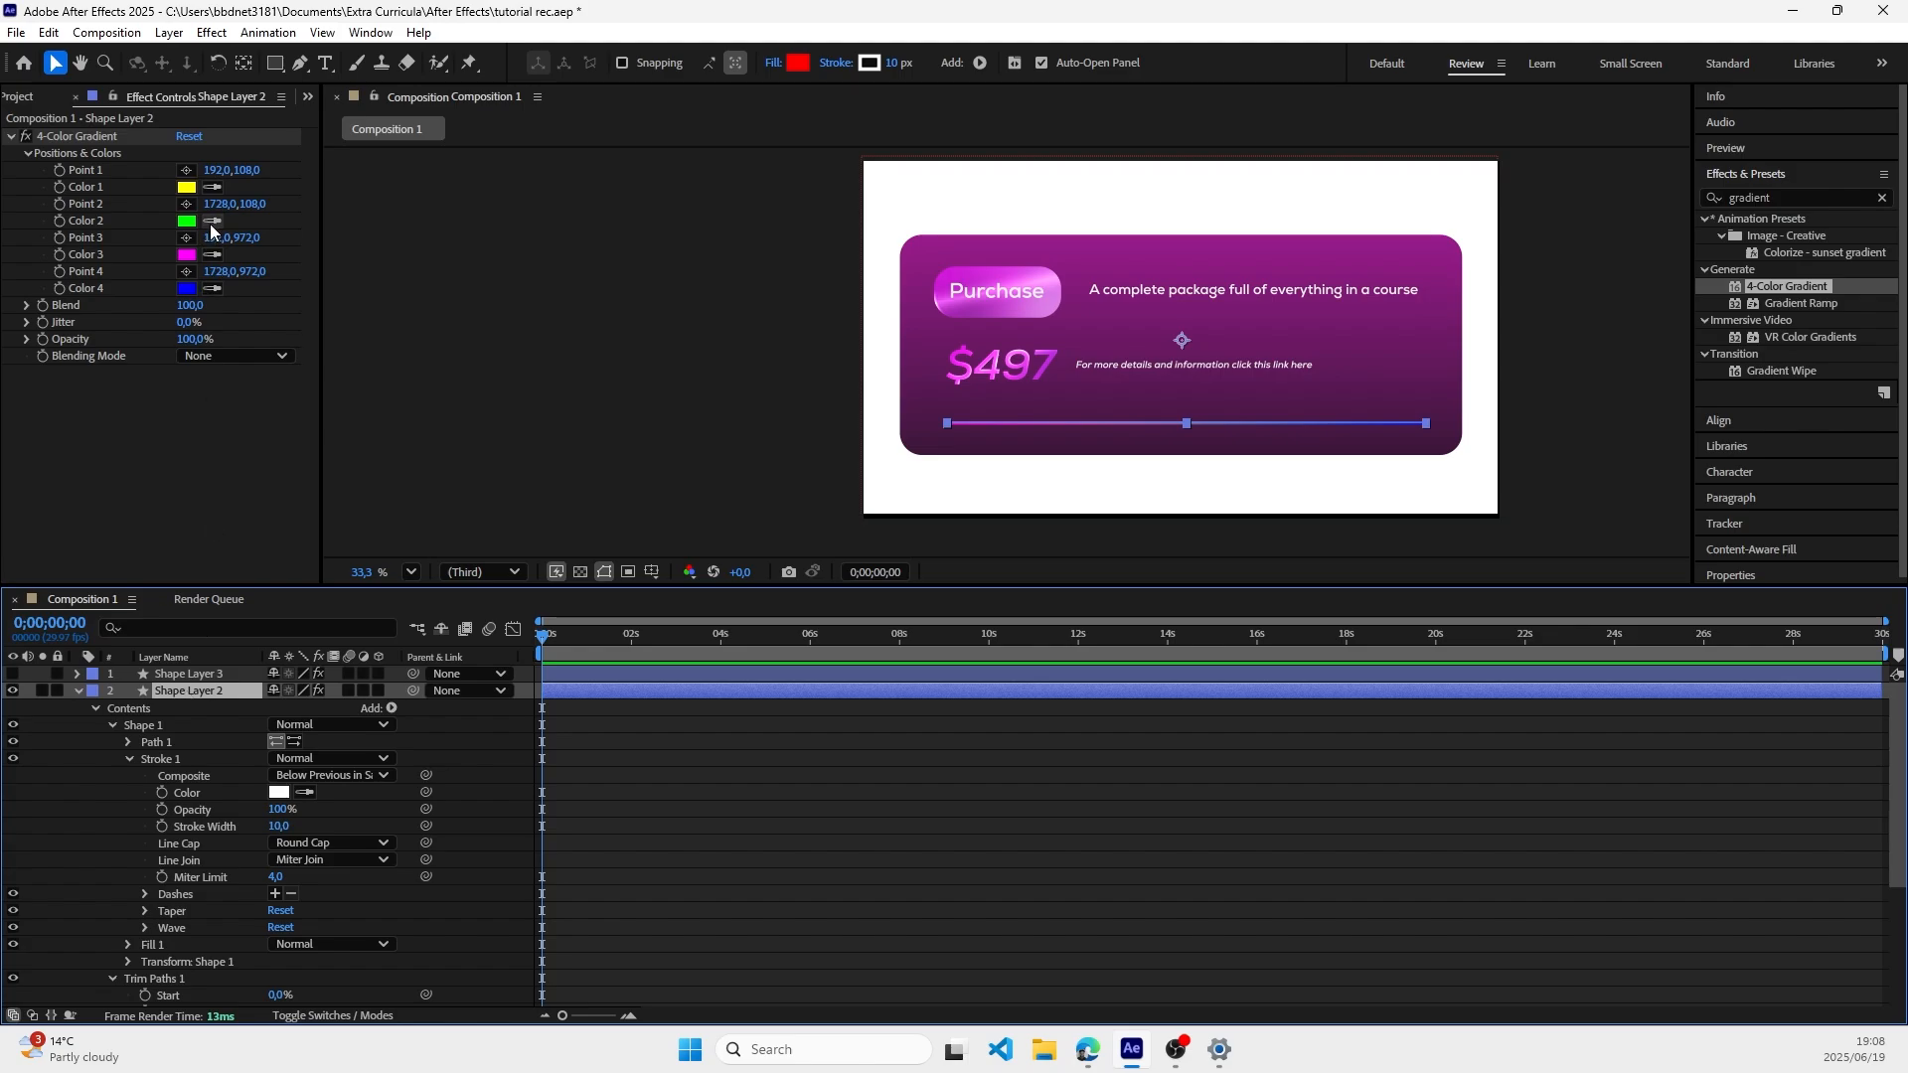
{"action": "left_click", "coordinate": [190, 137]}
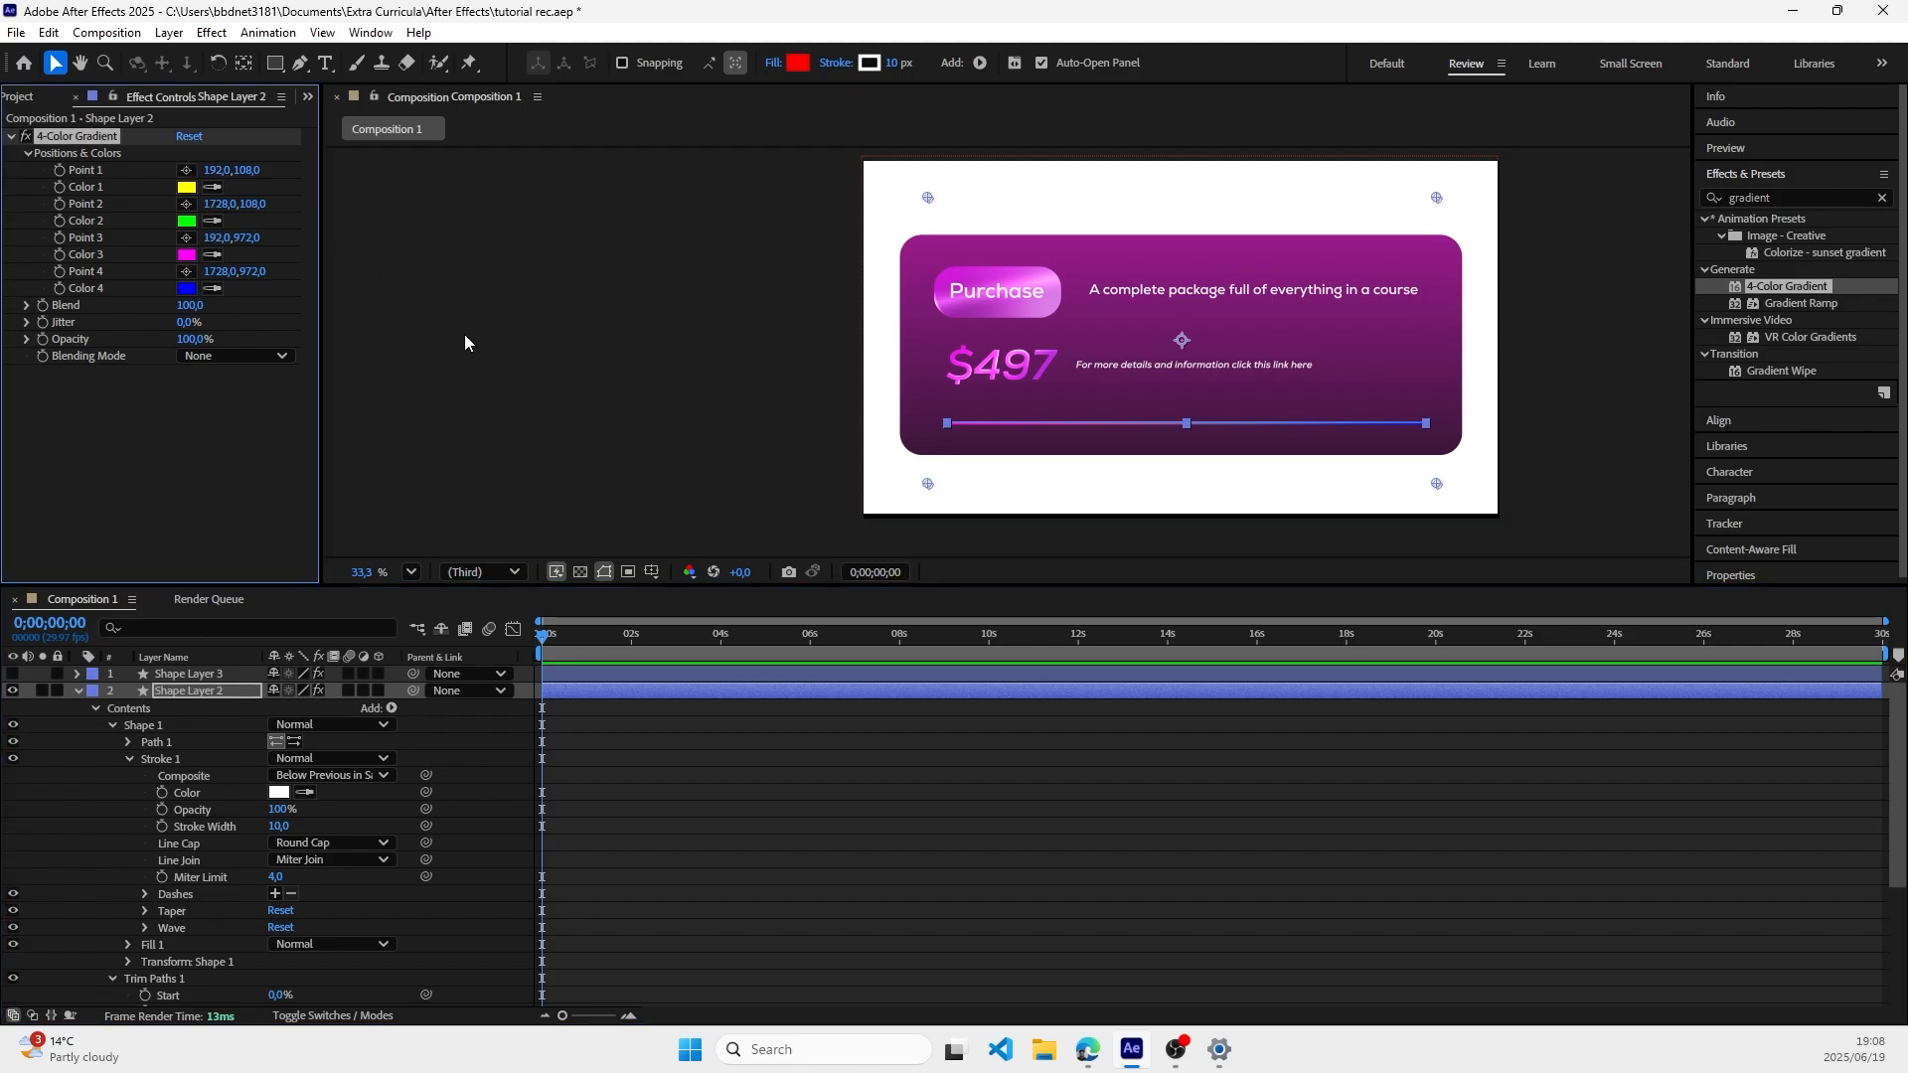
{"action": "left_click", "coordinate": [83, 128]}
{"action": "left_click", "coordinate": [93, 140]}
{"action": "key", "text": "Delete"}
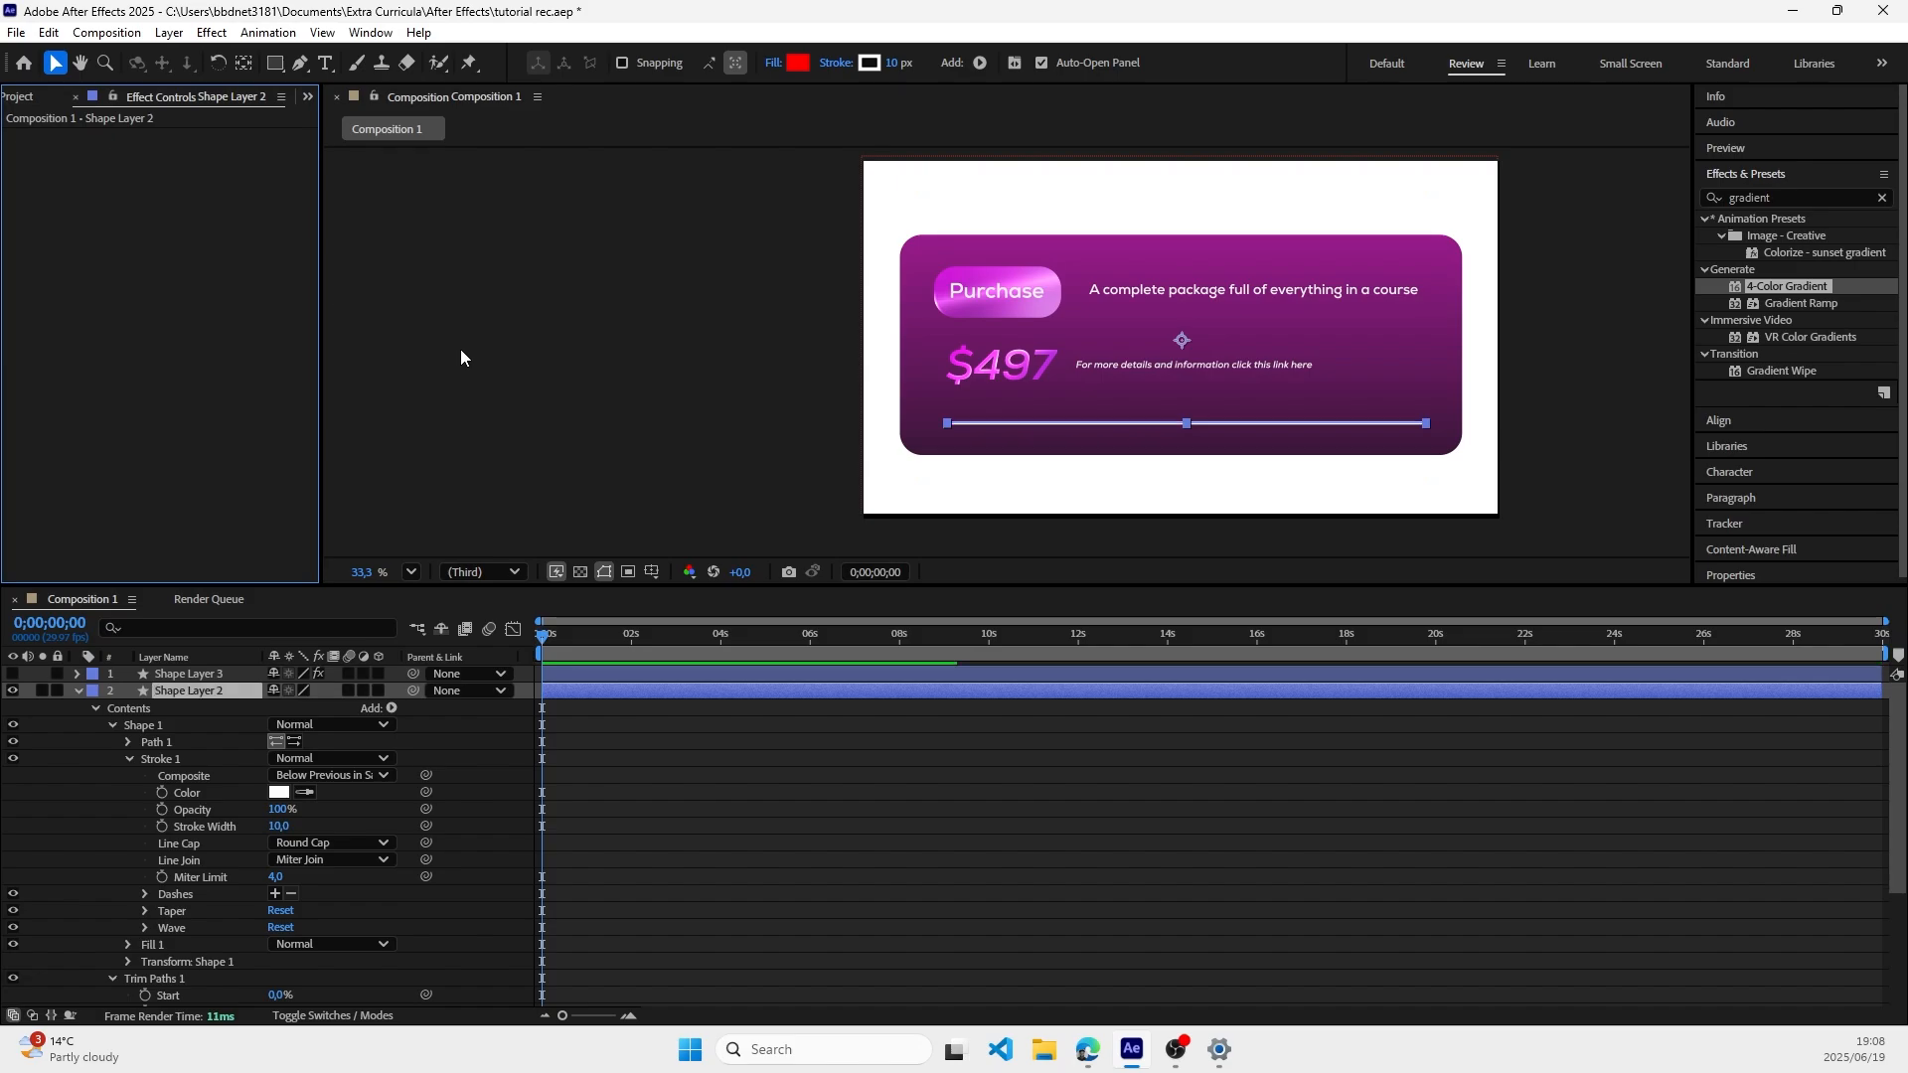
{"action": "left_click", "coordinate": [593, 401]}
Step: Change the stroke color of Shape Layer 2 from white to pink
{"action": "left_click", "coordinate": [288, 793]}
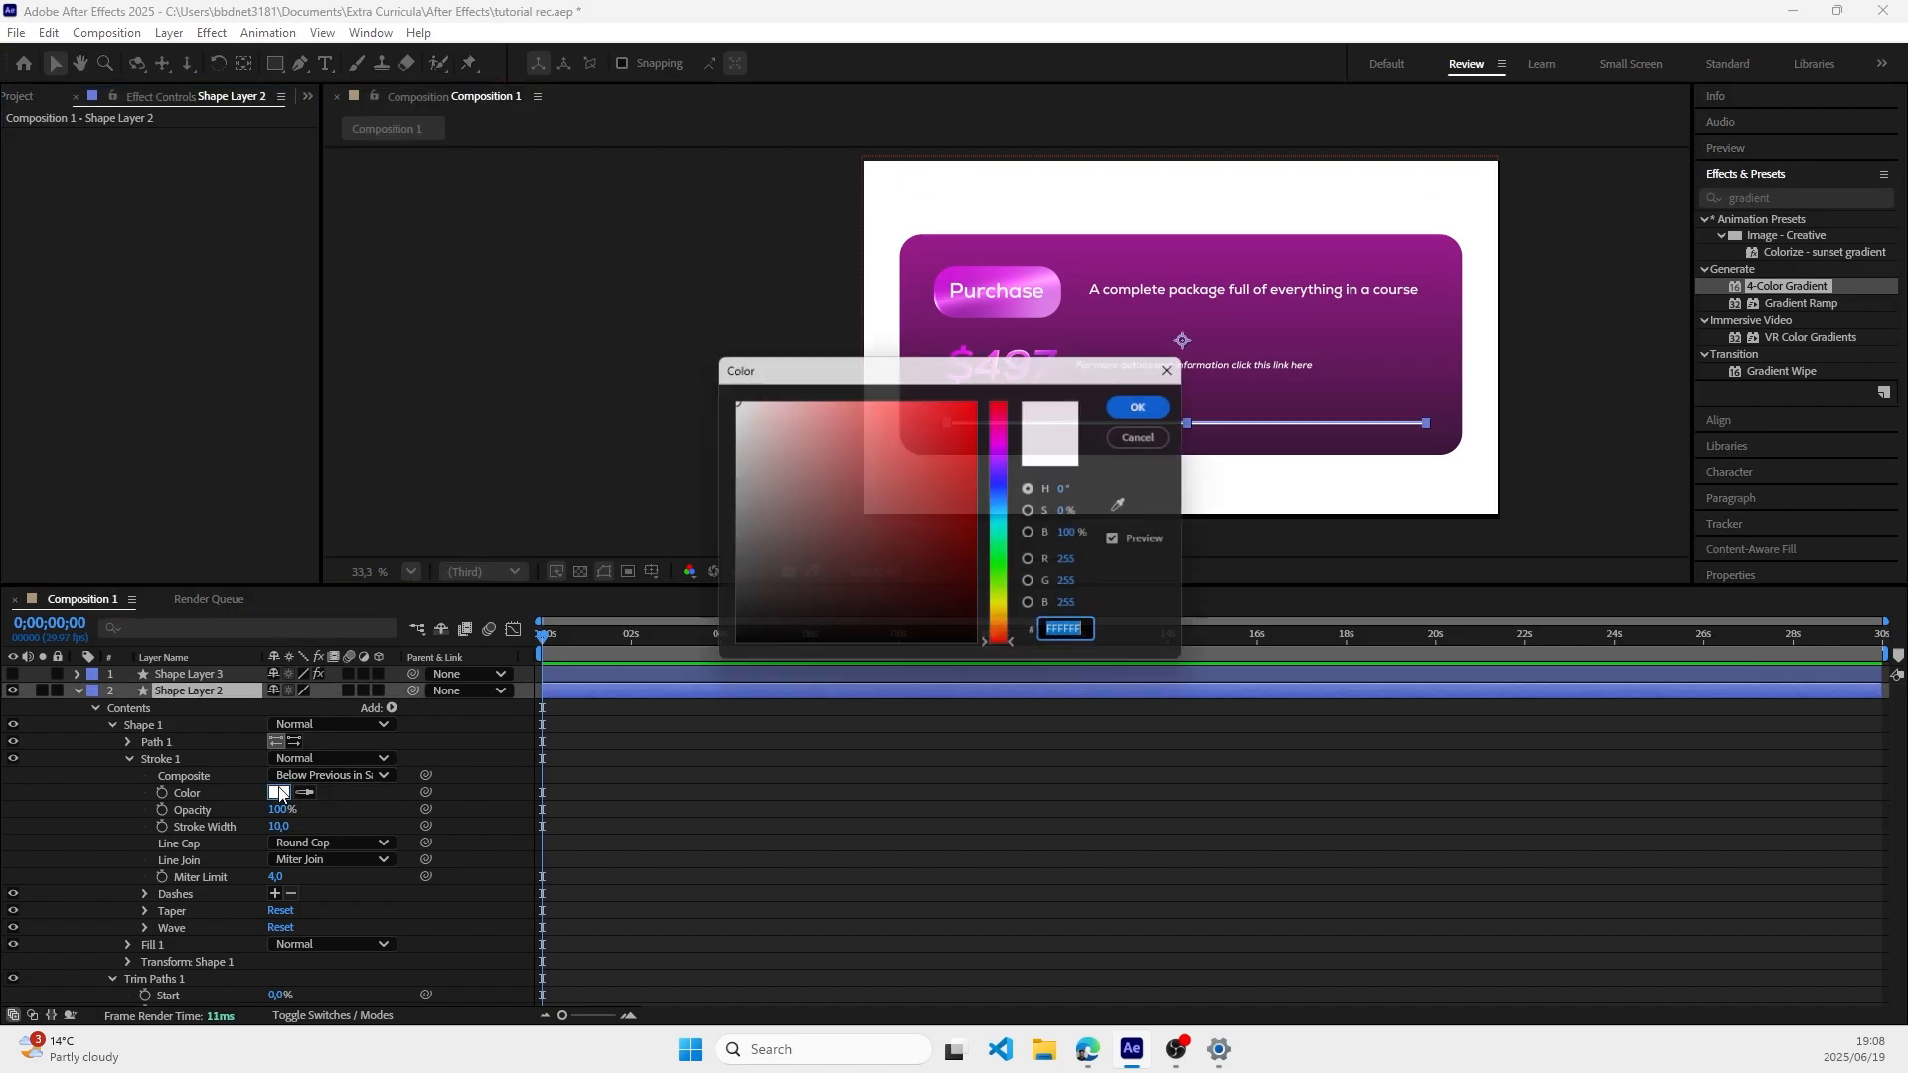
{"action": "left_click", "coordinate": [1000, 435]}
{"action": "mouse_move", "coordinate": [964, 438]}
{"action": "left_mouse_down"}
{"action": "mouse_move", "coordinate": [804, 407]}
{"action": "mouse_move", "coordinate": [871, 407]}
{"action": "left_mouse_up"}
{"action": "left_click", "coordinate": [1152, 404]}
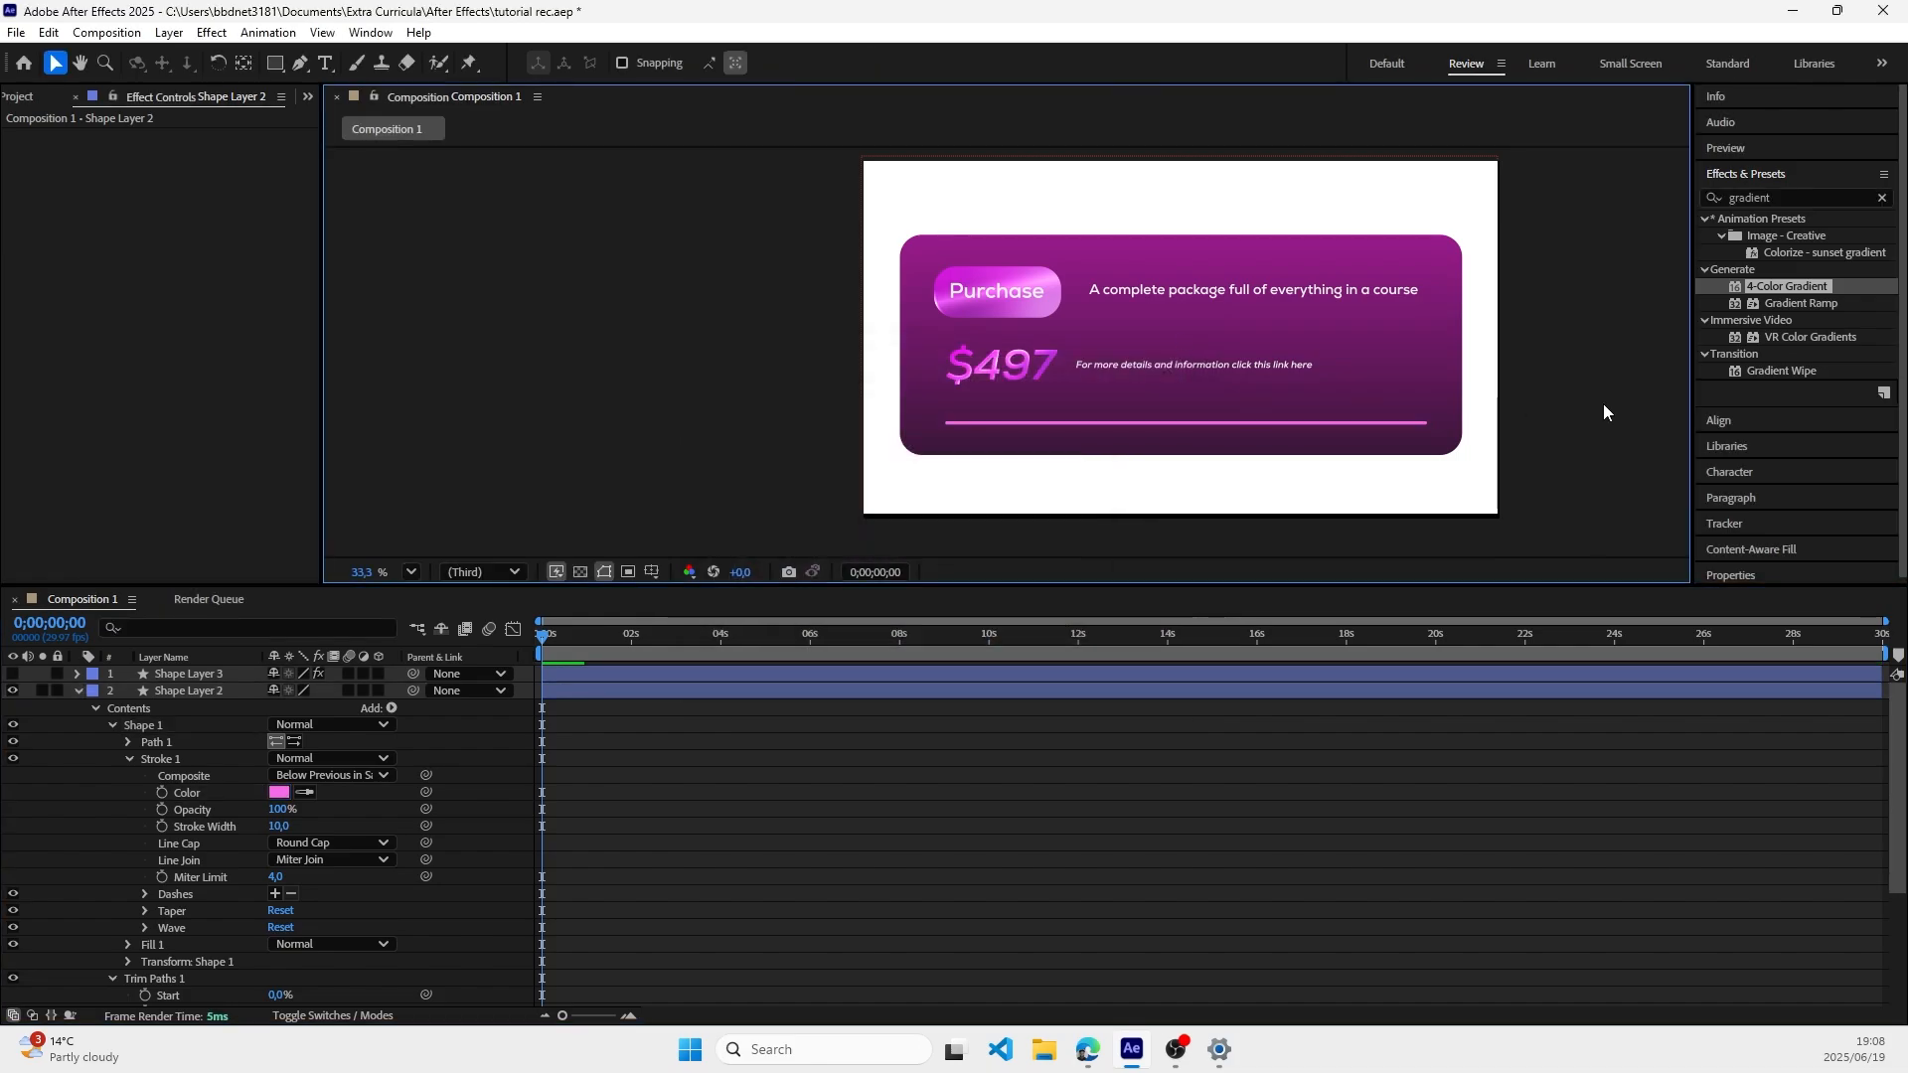
Step: Adjust the stroke color of Shape Layer 2 to a brighter light pink at full brightness
{"action": "left_click", "coordinate": [279, 792]}
{"action": "mouse_move", "coordinate": [845, 469]}
{"action": "left_mouse_down"}
{"action": "mouse_move", "coordinate": [949, 423]}
{"action": "mouse_move", "coordinate": [951, 397]}
{"action": "mouse_move", "coordinate": [817, 408]}
{"action": "mouse_move", "coordinate": [964, 418]}
{"action": "mouse_move", "coordinate": [850, 398]}
{"action": "left_mouse_up"}
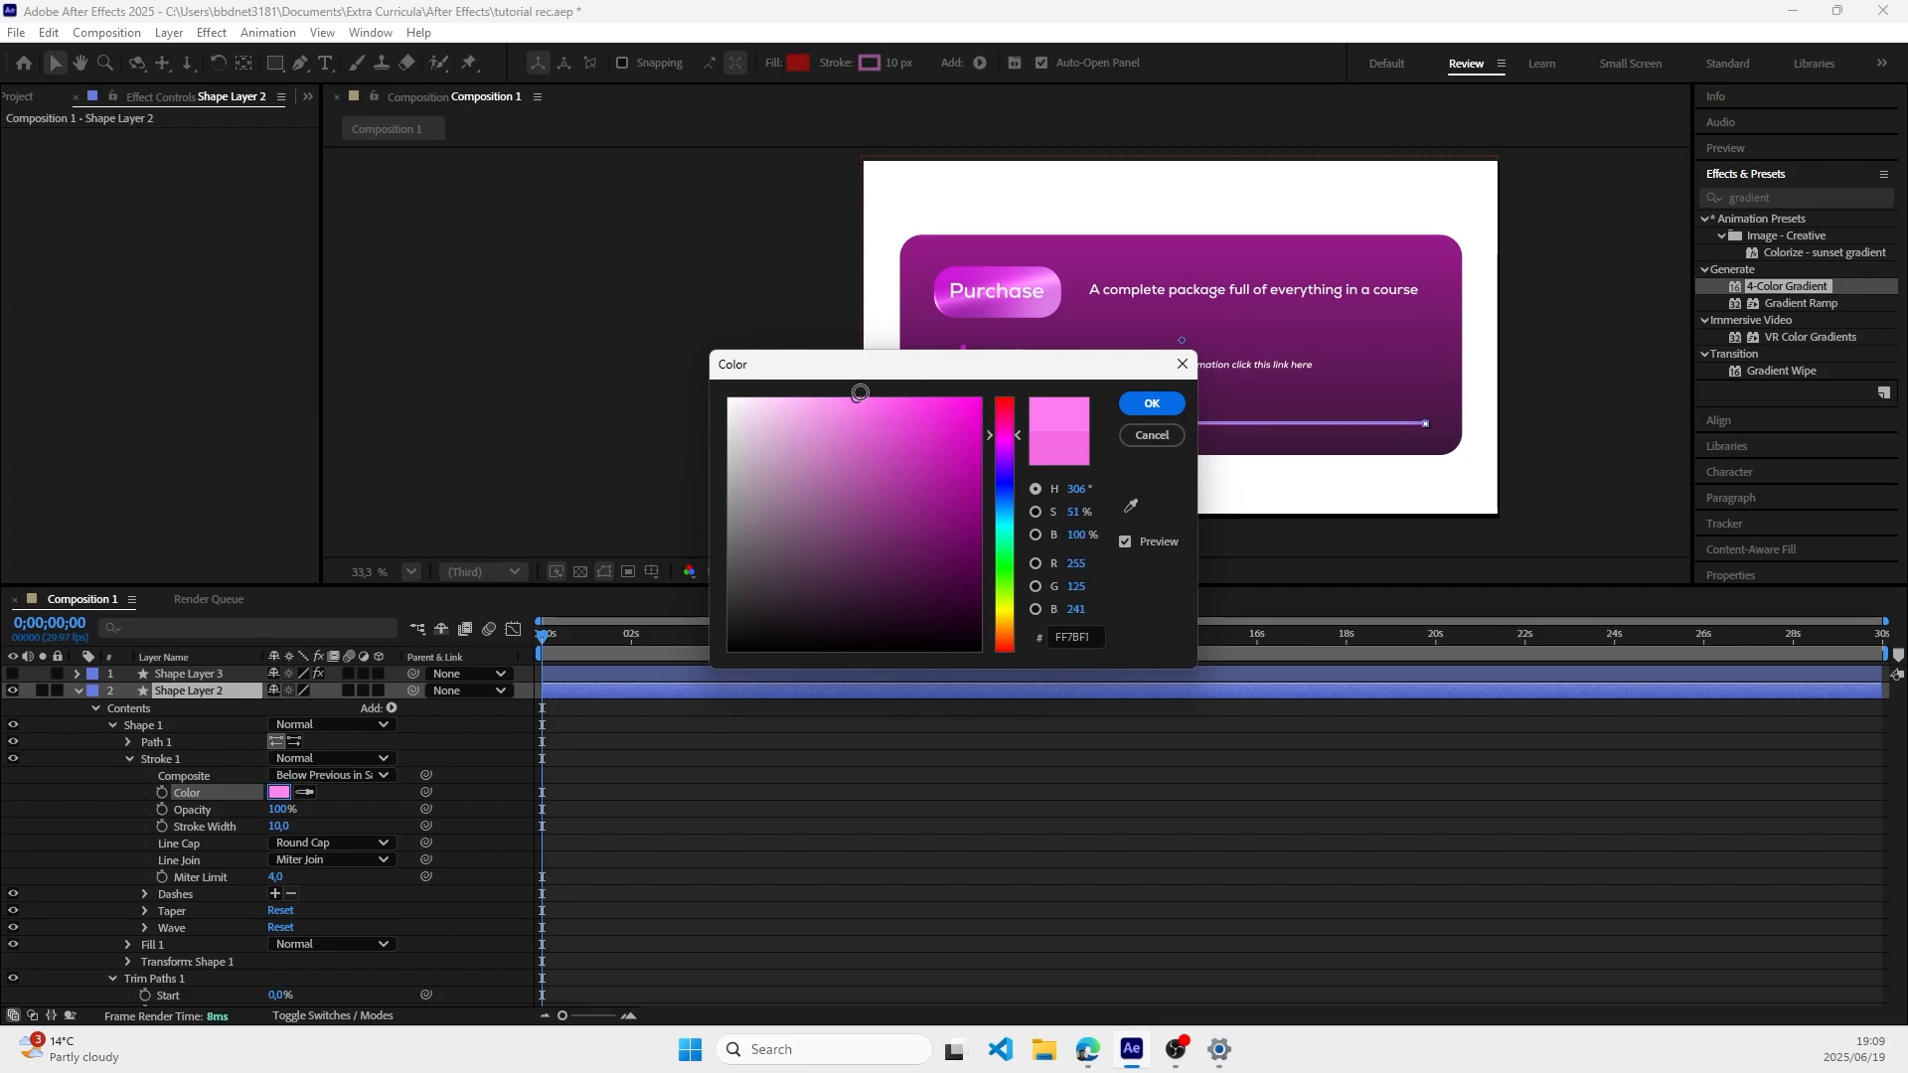
{"action": "left_click", "coordinate": [1149, 409]}
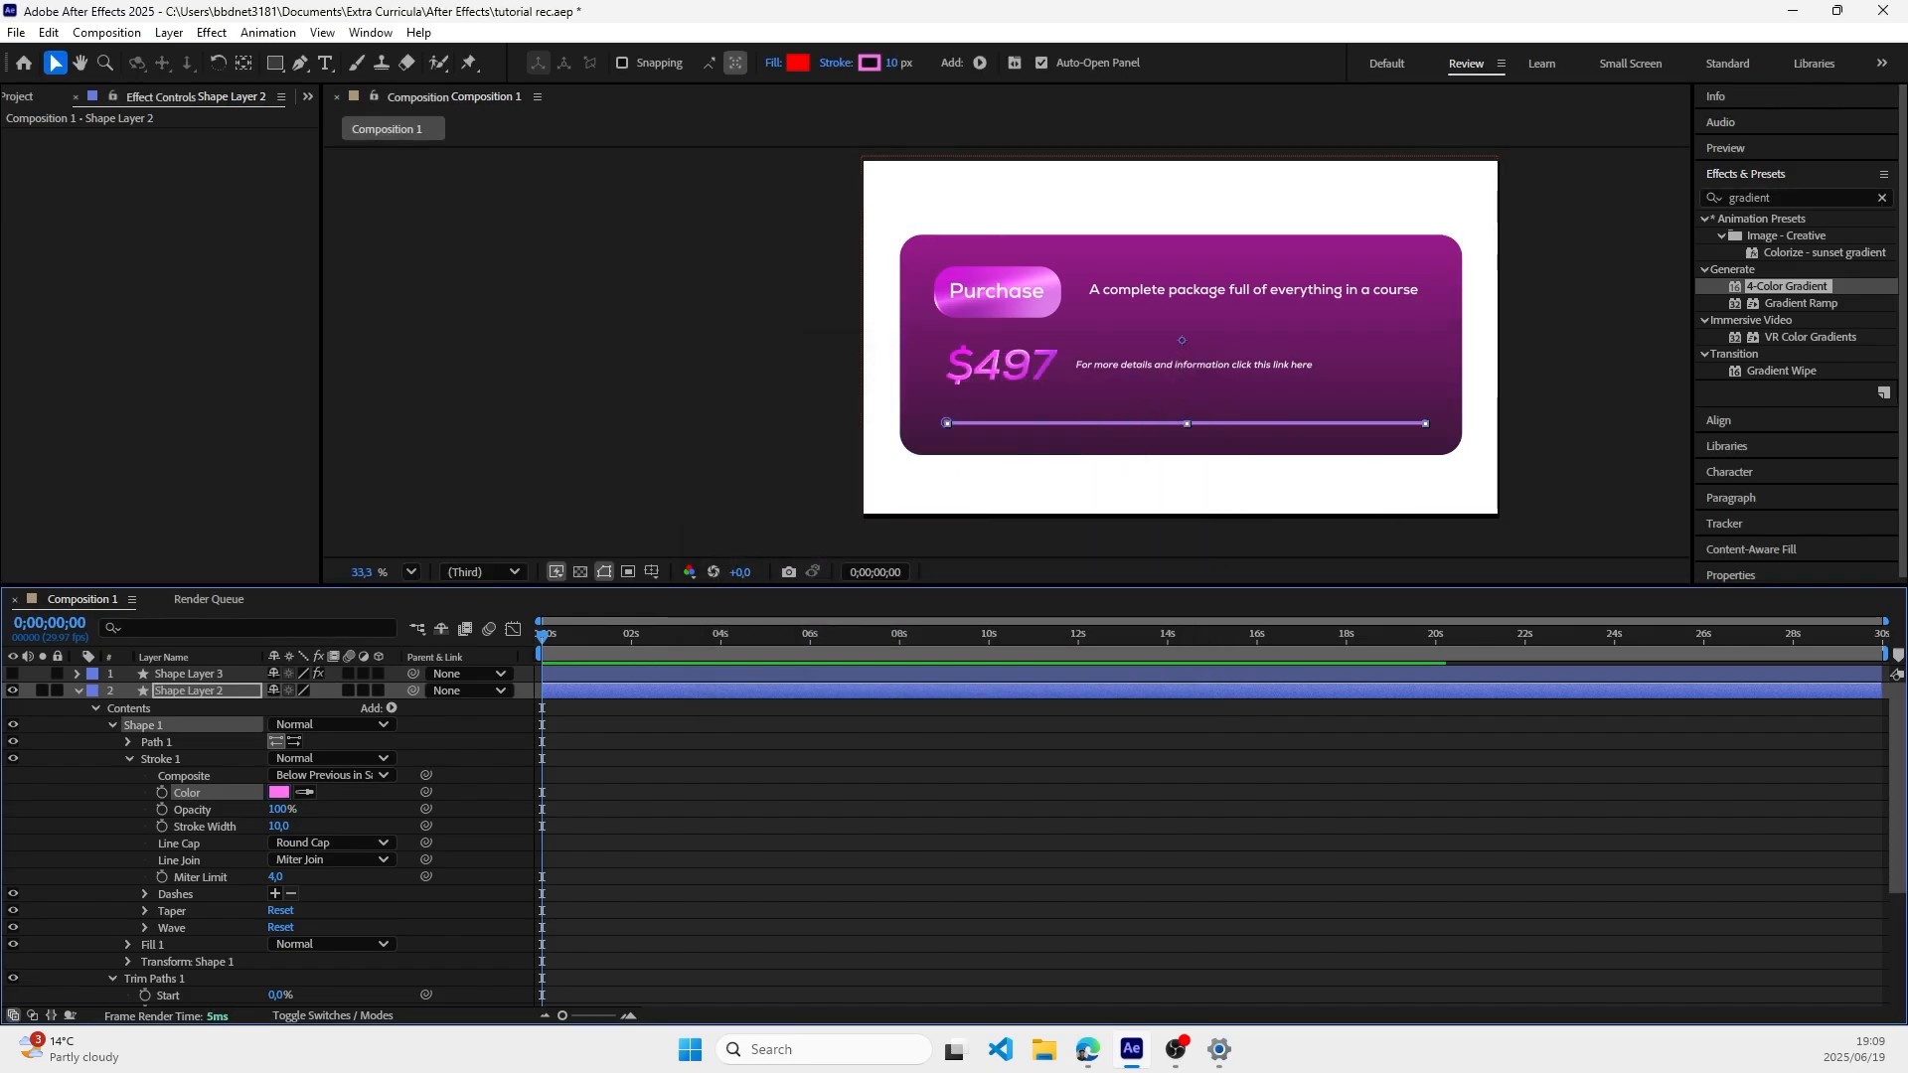
{"action": "left_click", "coordinate": [1516, 444]}
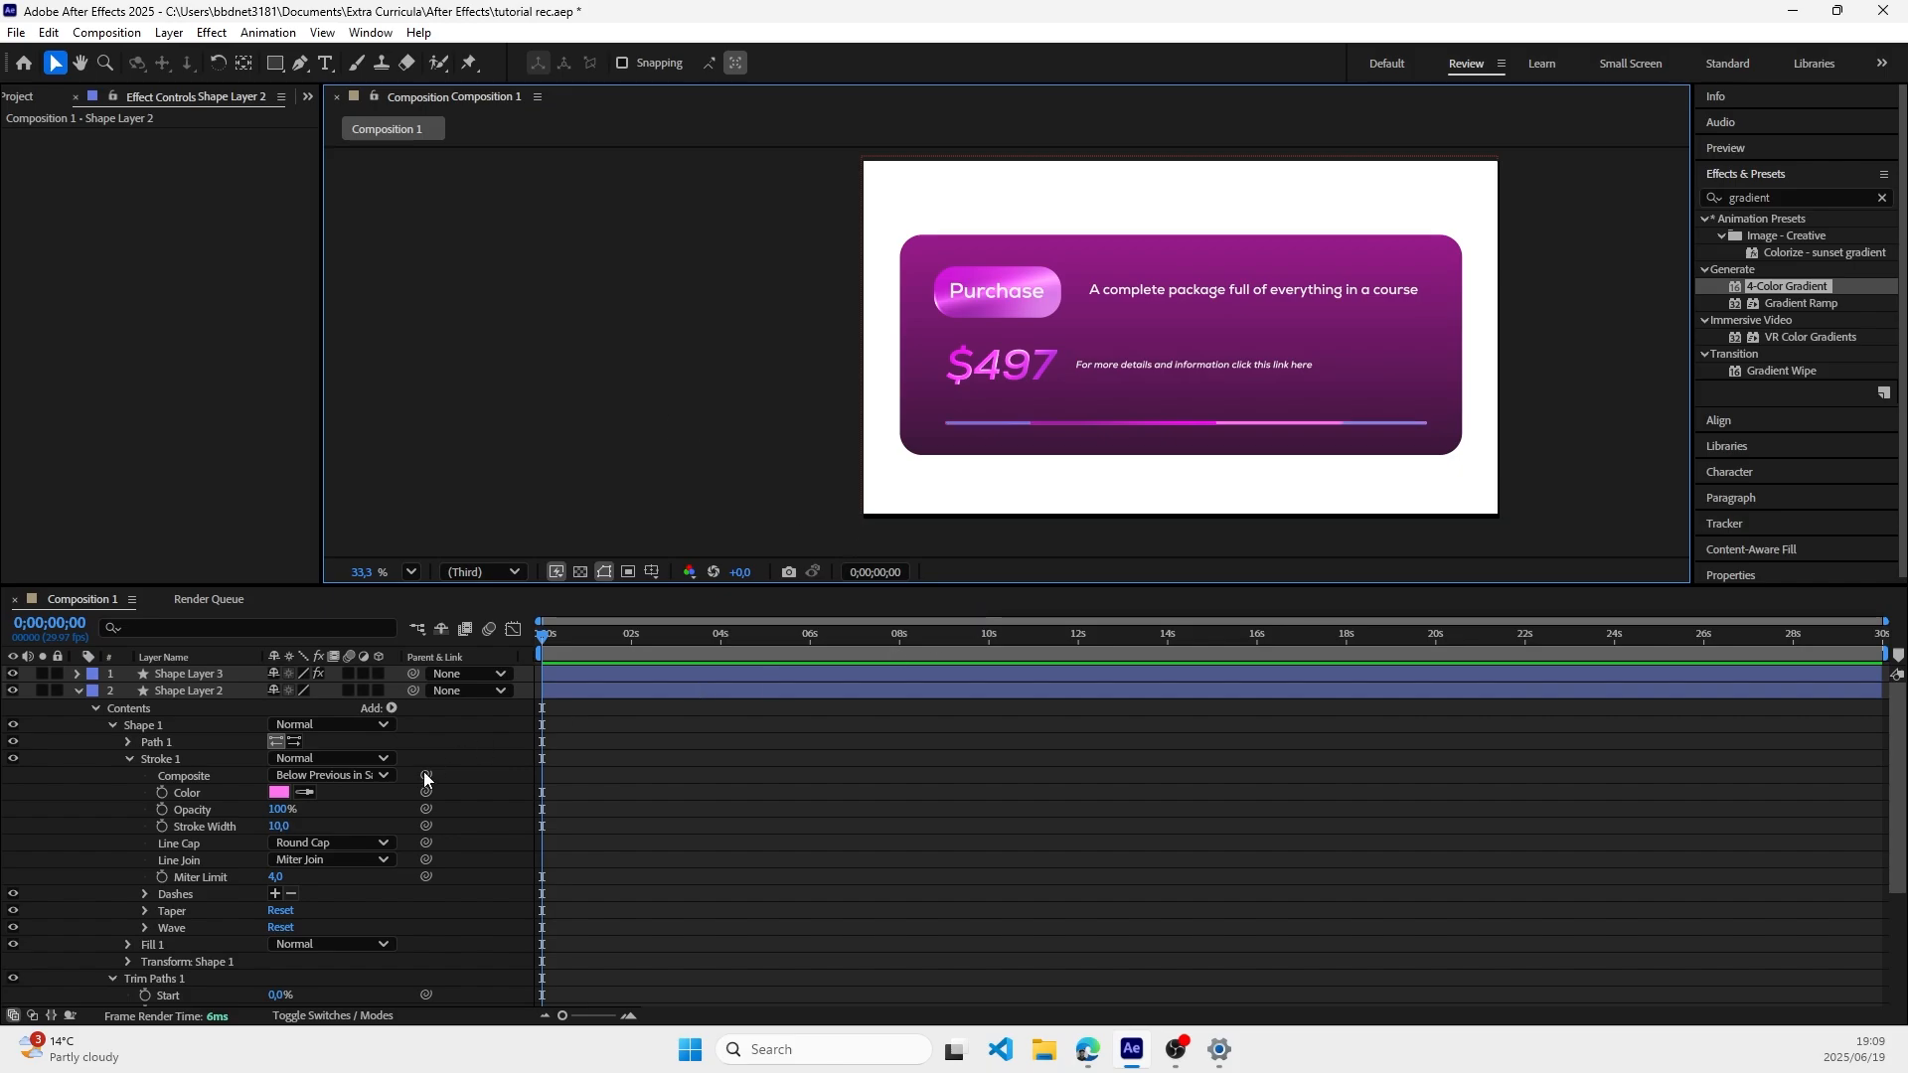
Step: Sample the purple near the card's upper edge as the stroke color of Shape Layer 2 and collapse its properties
{"action": "left_click", "coordinate": [304, 792]}
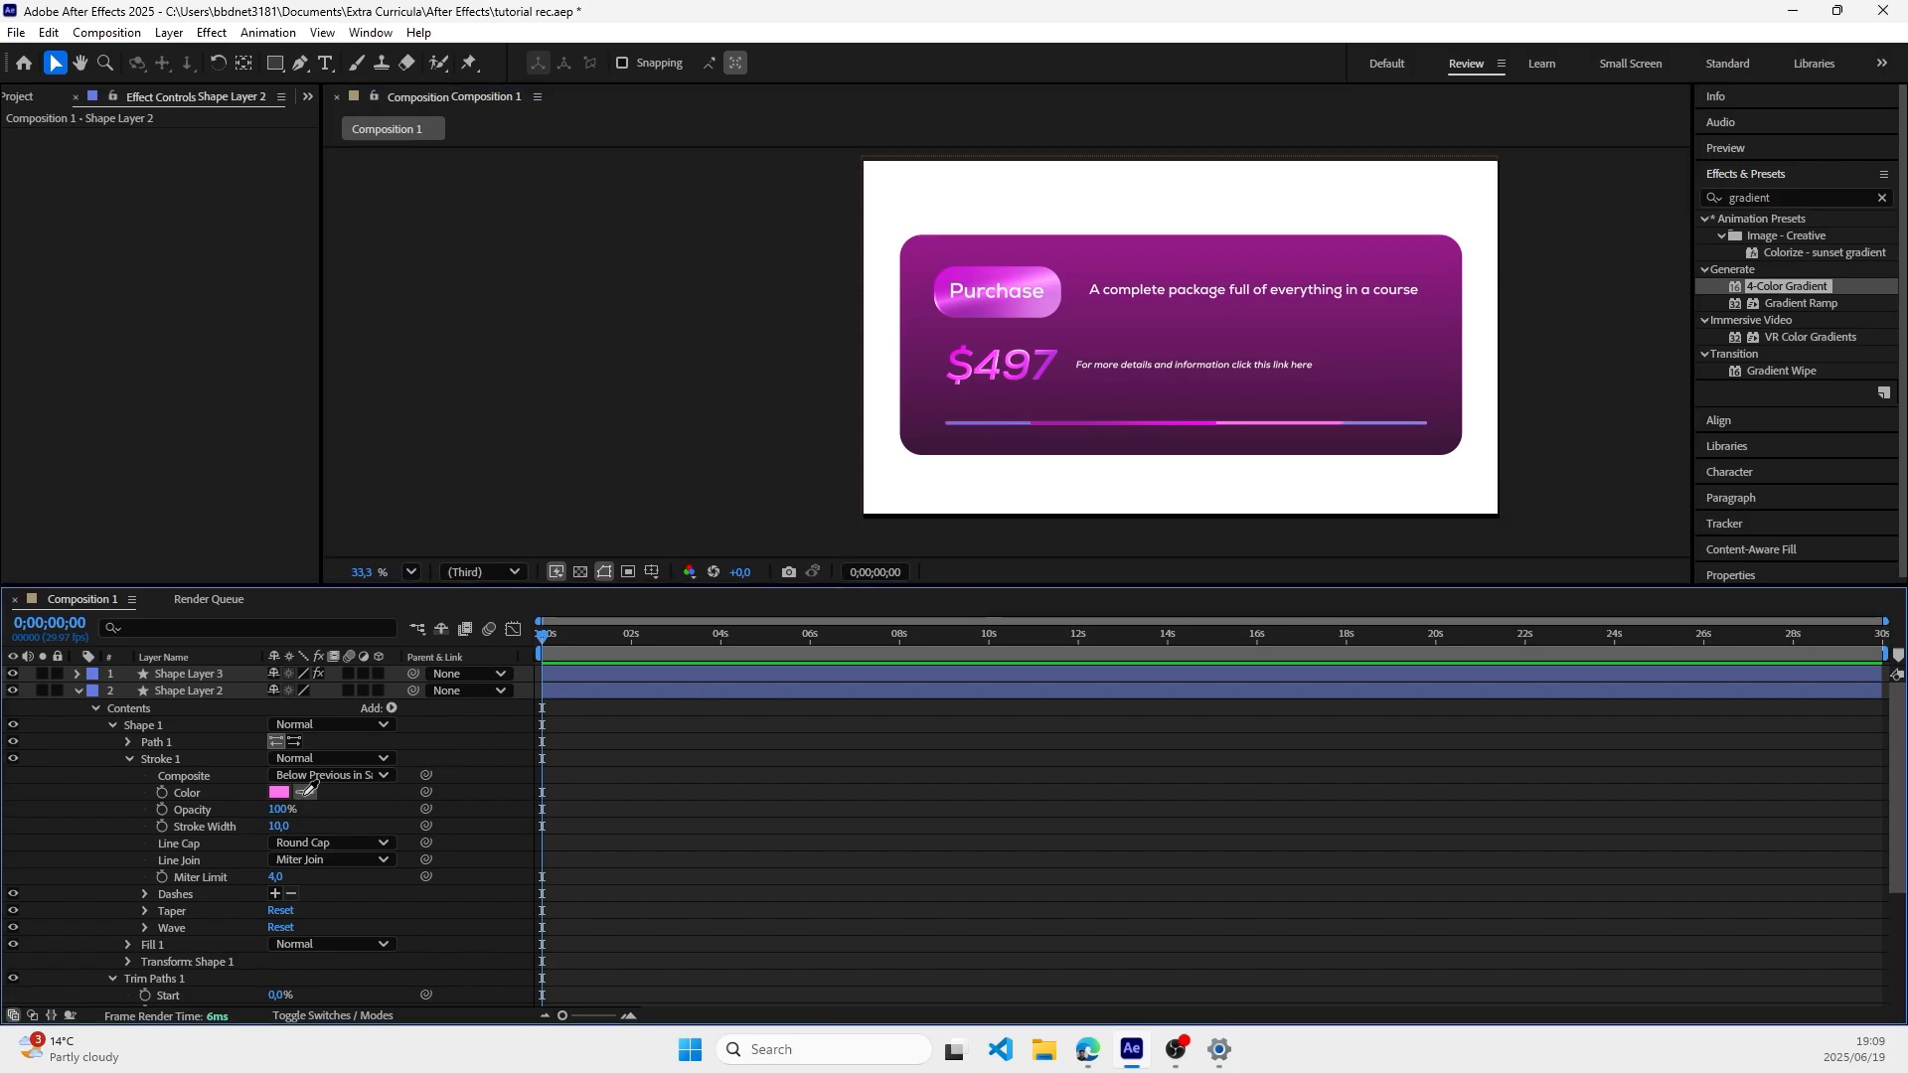
{"action": "left_click", "coordinate": [1211, 254]}
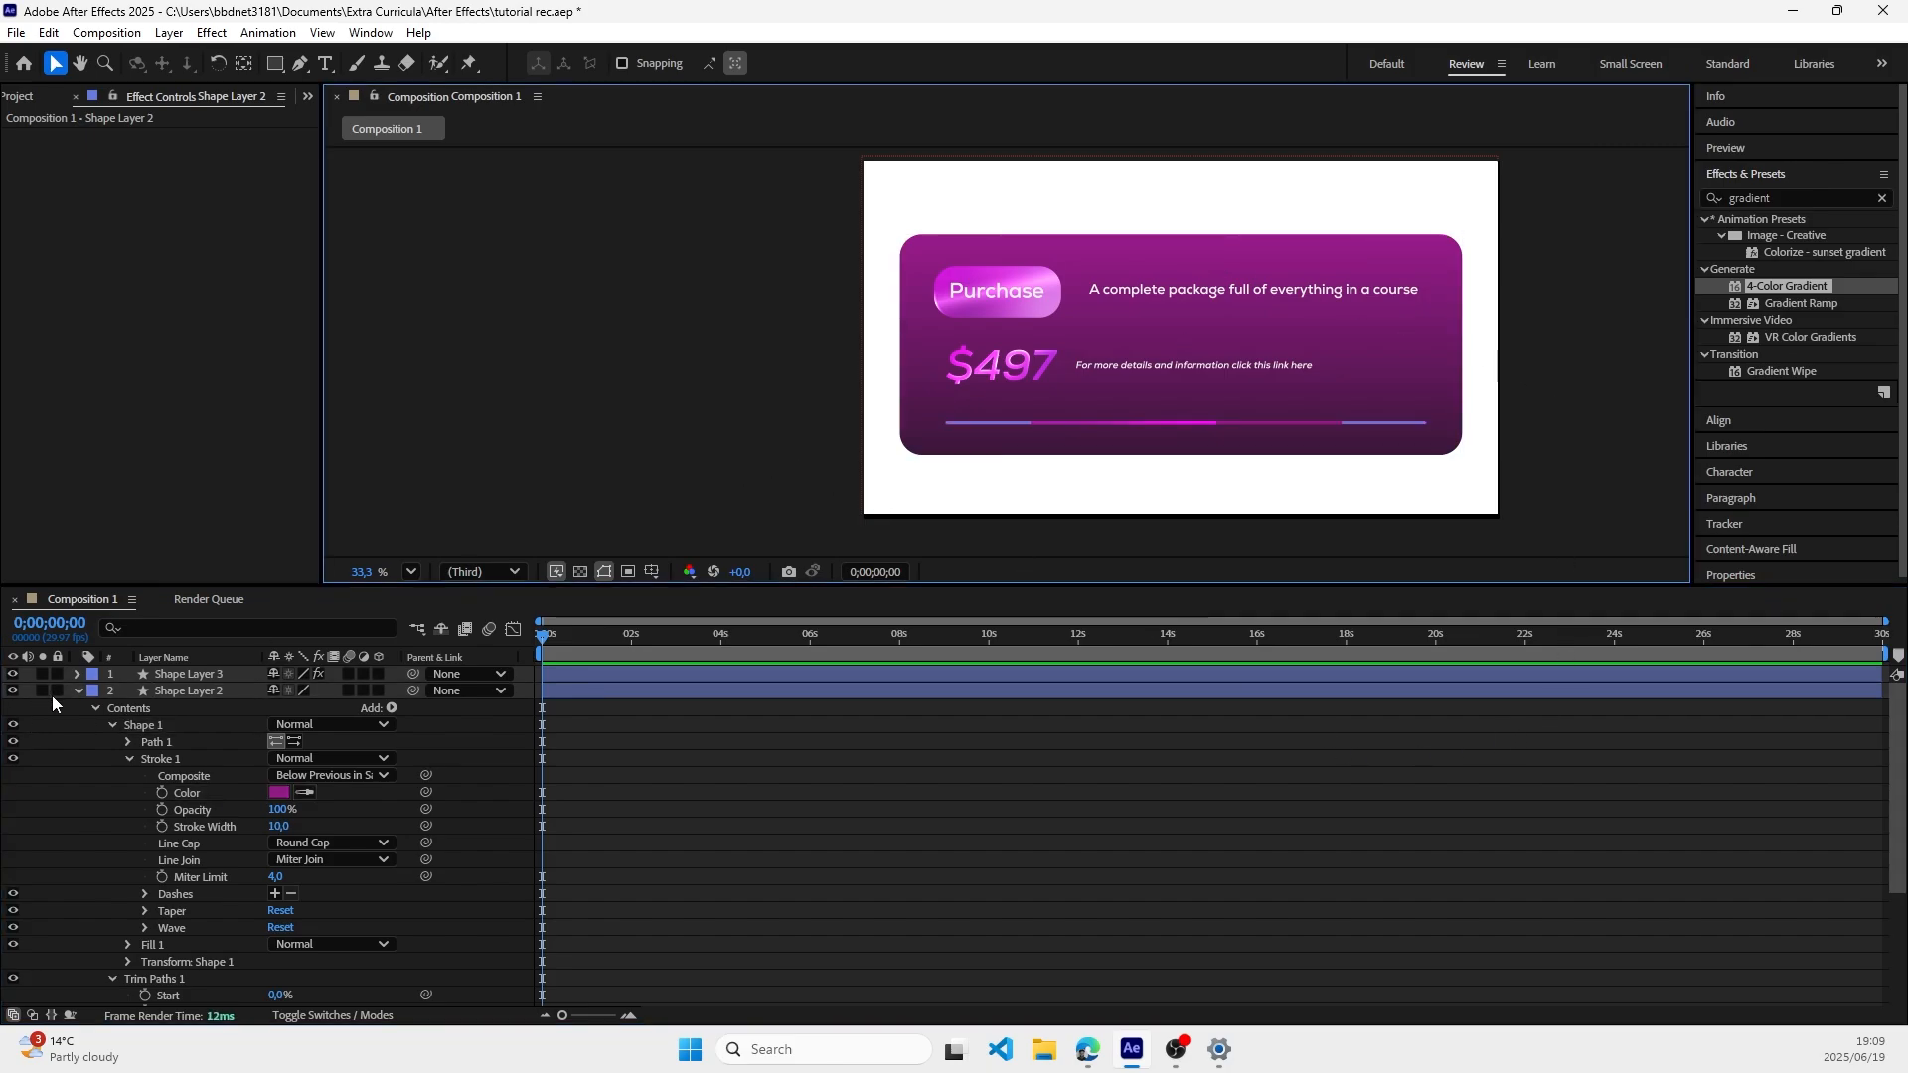
{"action": "left_click", "coordinate": [79, 690]}
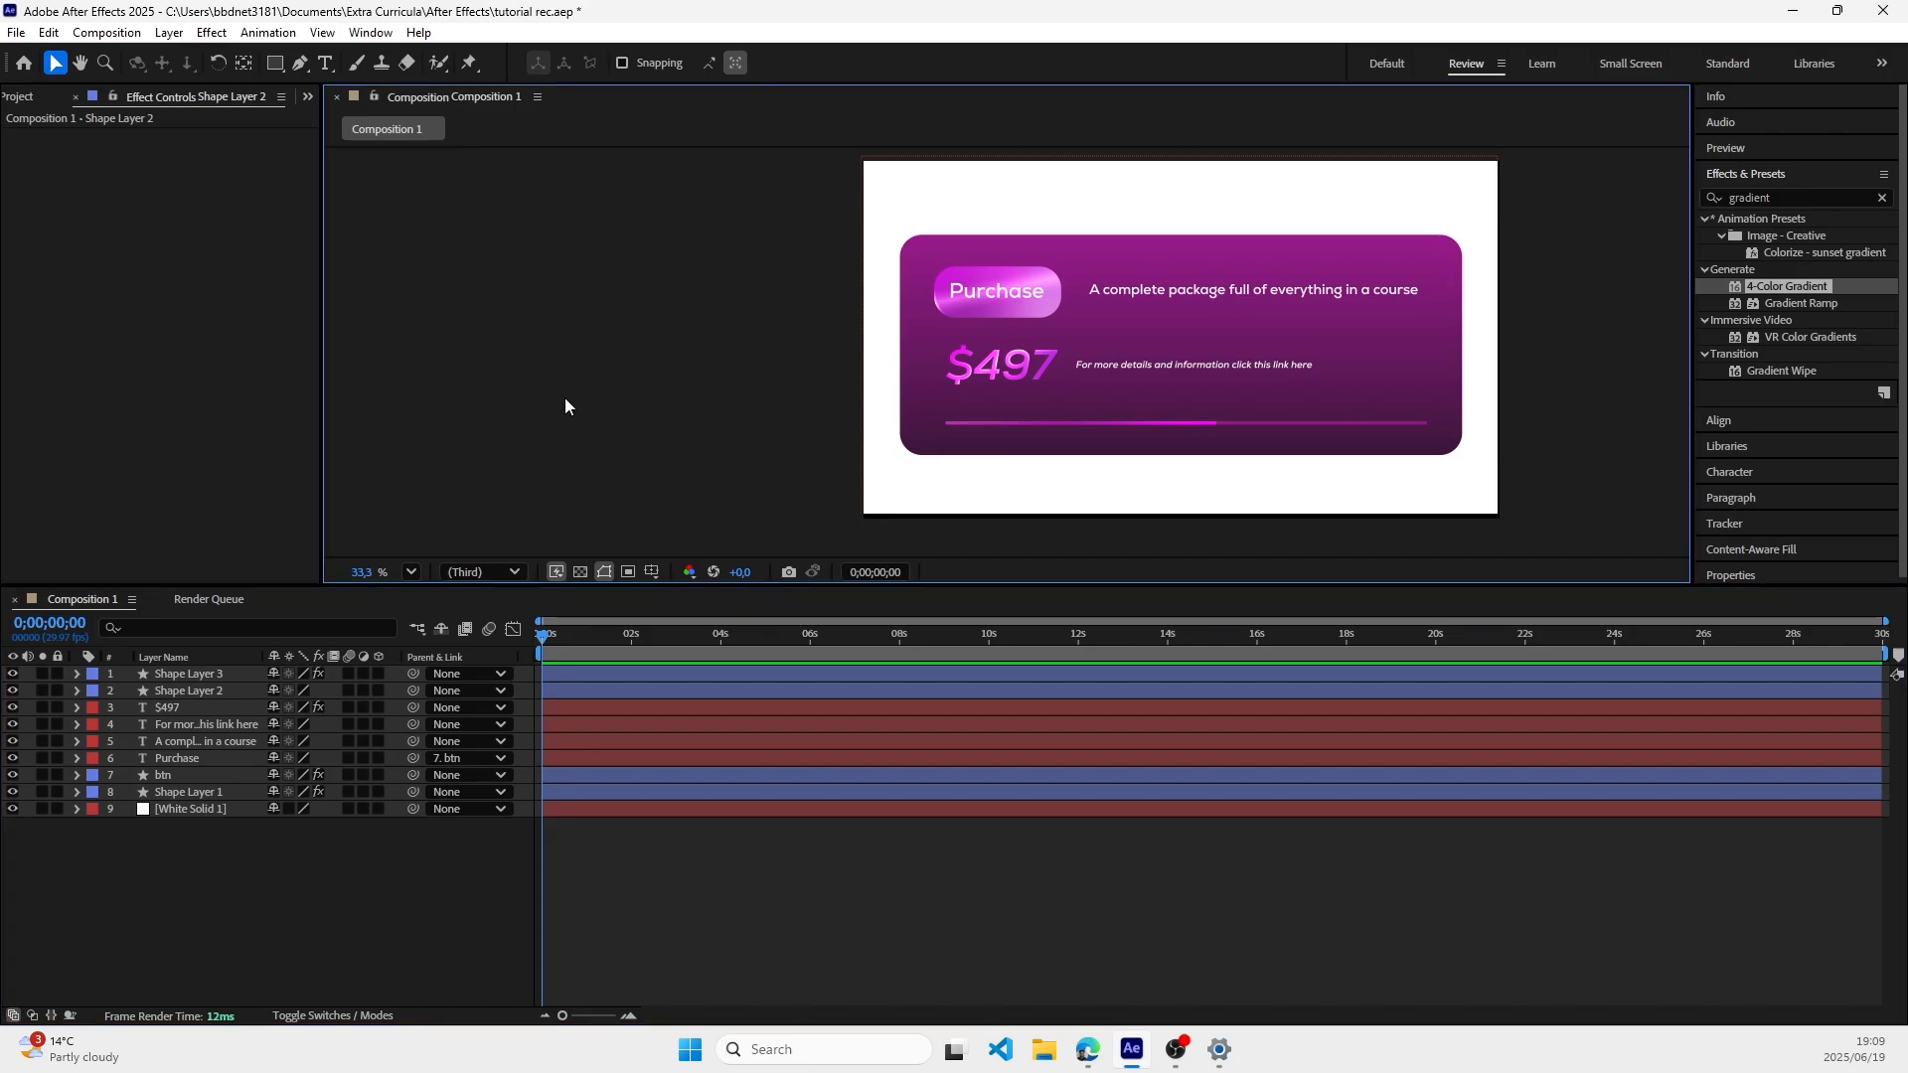
Step: Lengthen the gradient line by setting the Trim Paths End value of Shape Layer 3 to 89%
{"action": "left_click", "coordinate": [77, 673]}
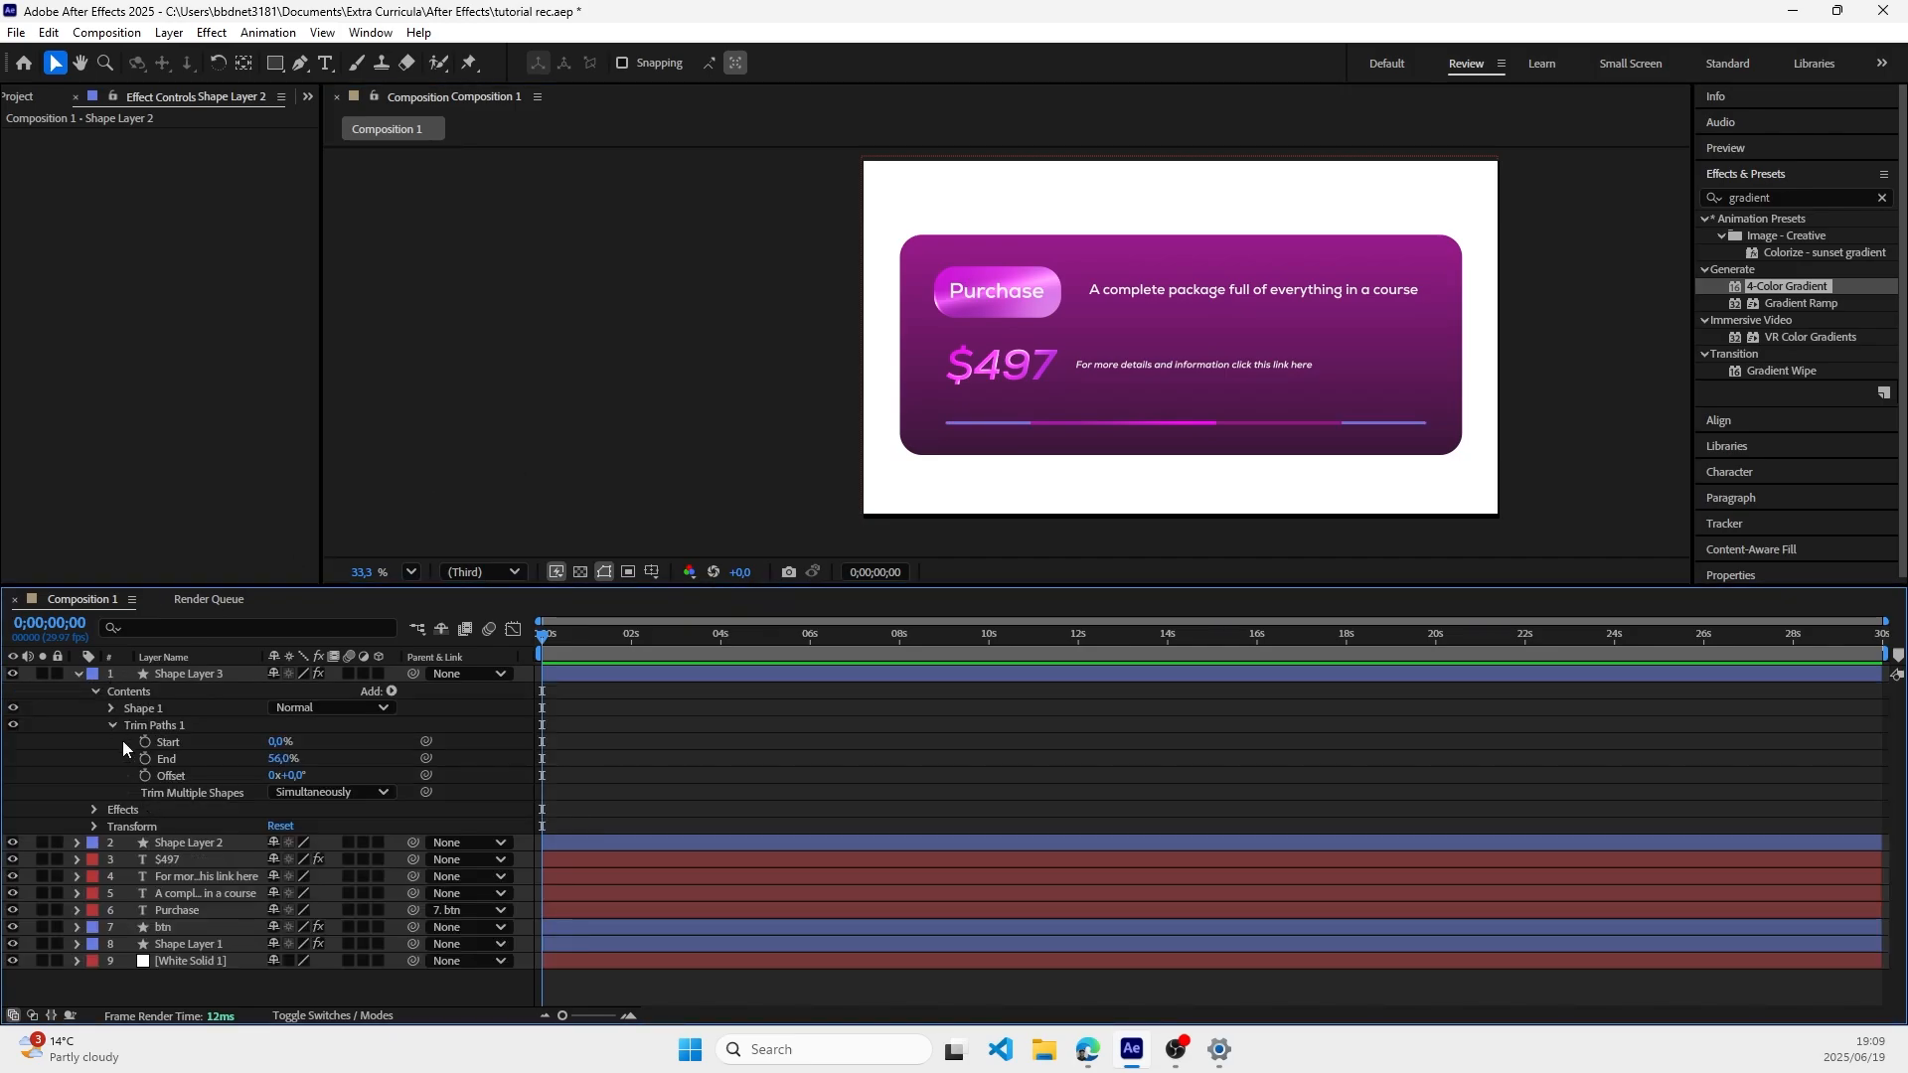
{"action": "mouse_move", "coordinate": [281, 758]}
{"action": "left_mouse_down"}
{"action": "mouse_move", "coordinate": [233, 758]}
{"action": "mouse_move", "coordinate": [316, 758]}
{"action": "left_mouse_up"}
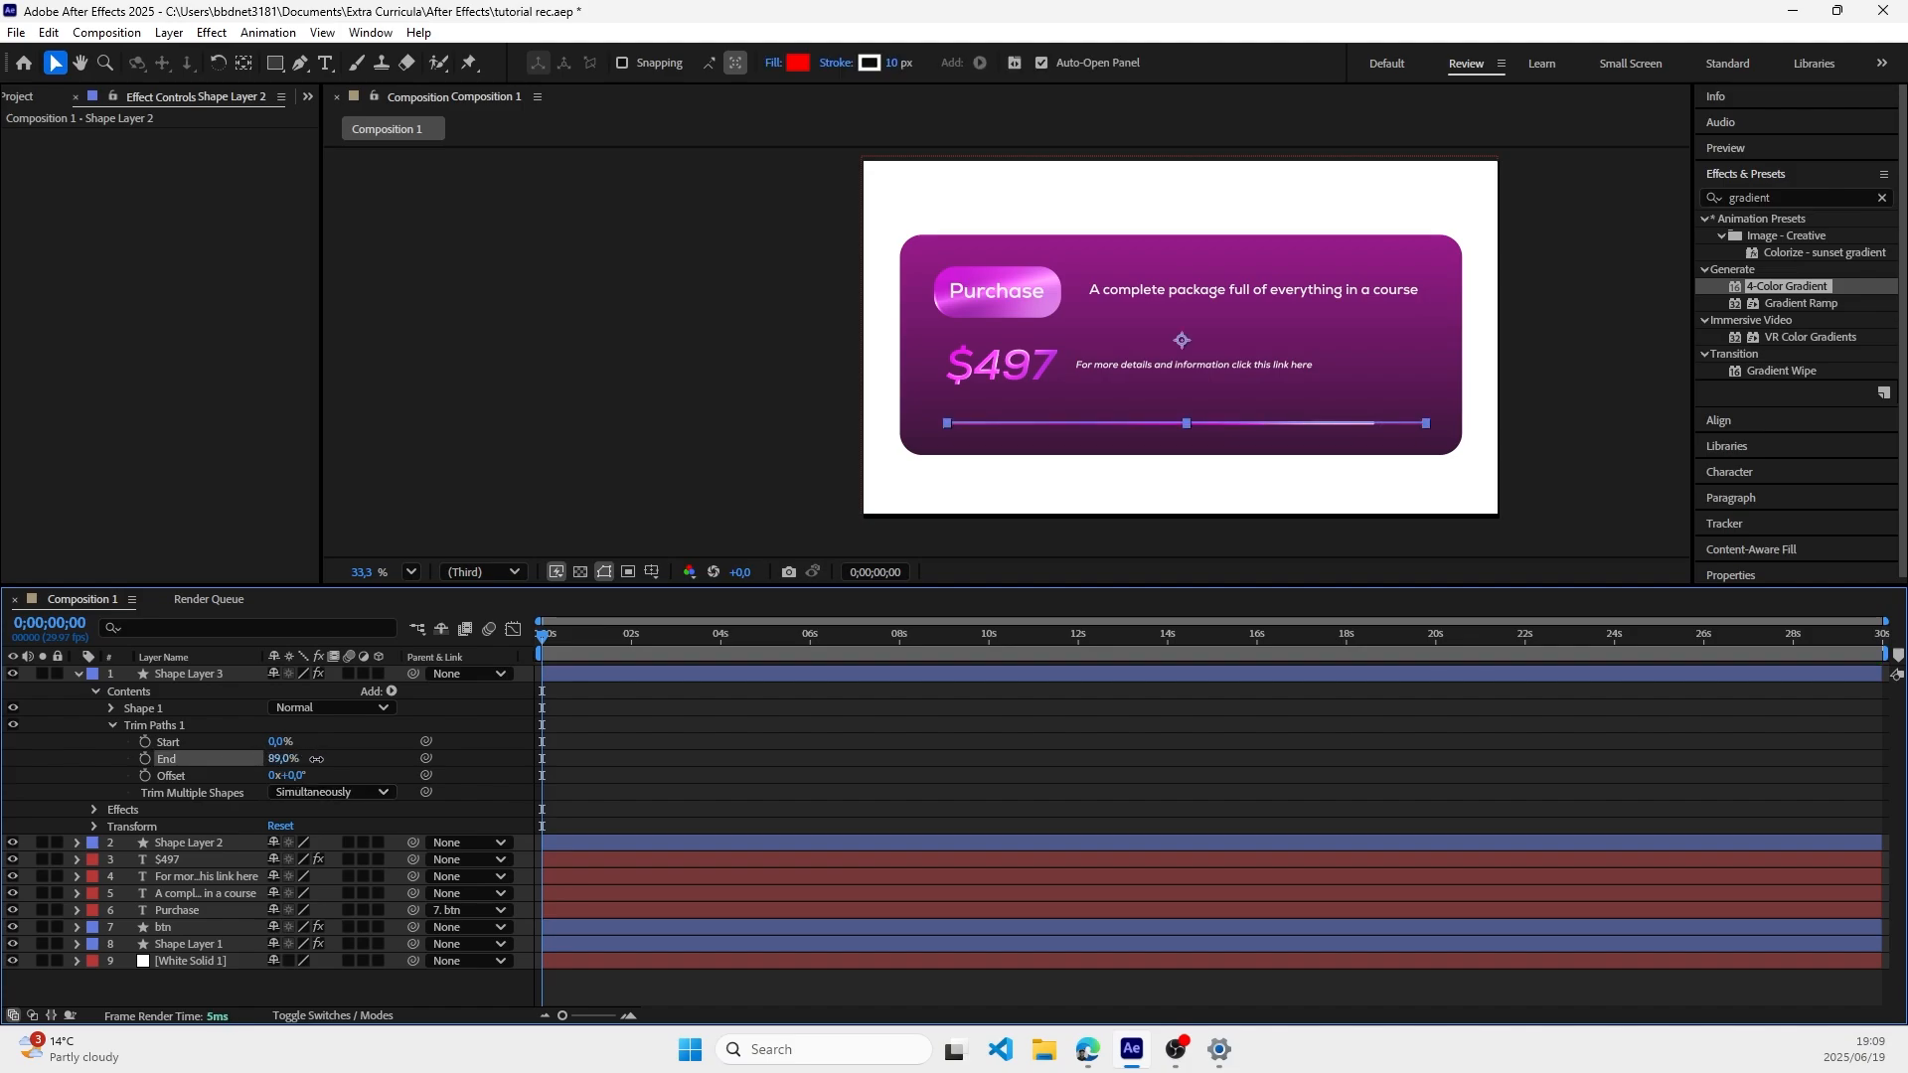
{"action": "left_click", "coordinate": [1159, 371]}
{"action": "left_click", "coordinate": [1580, 409]}
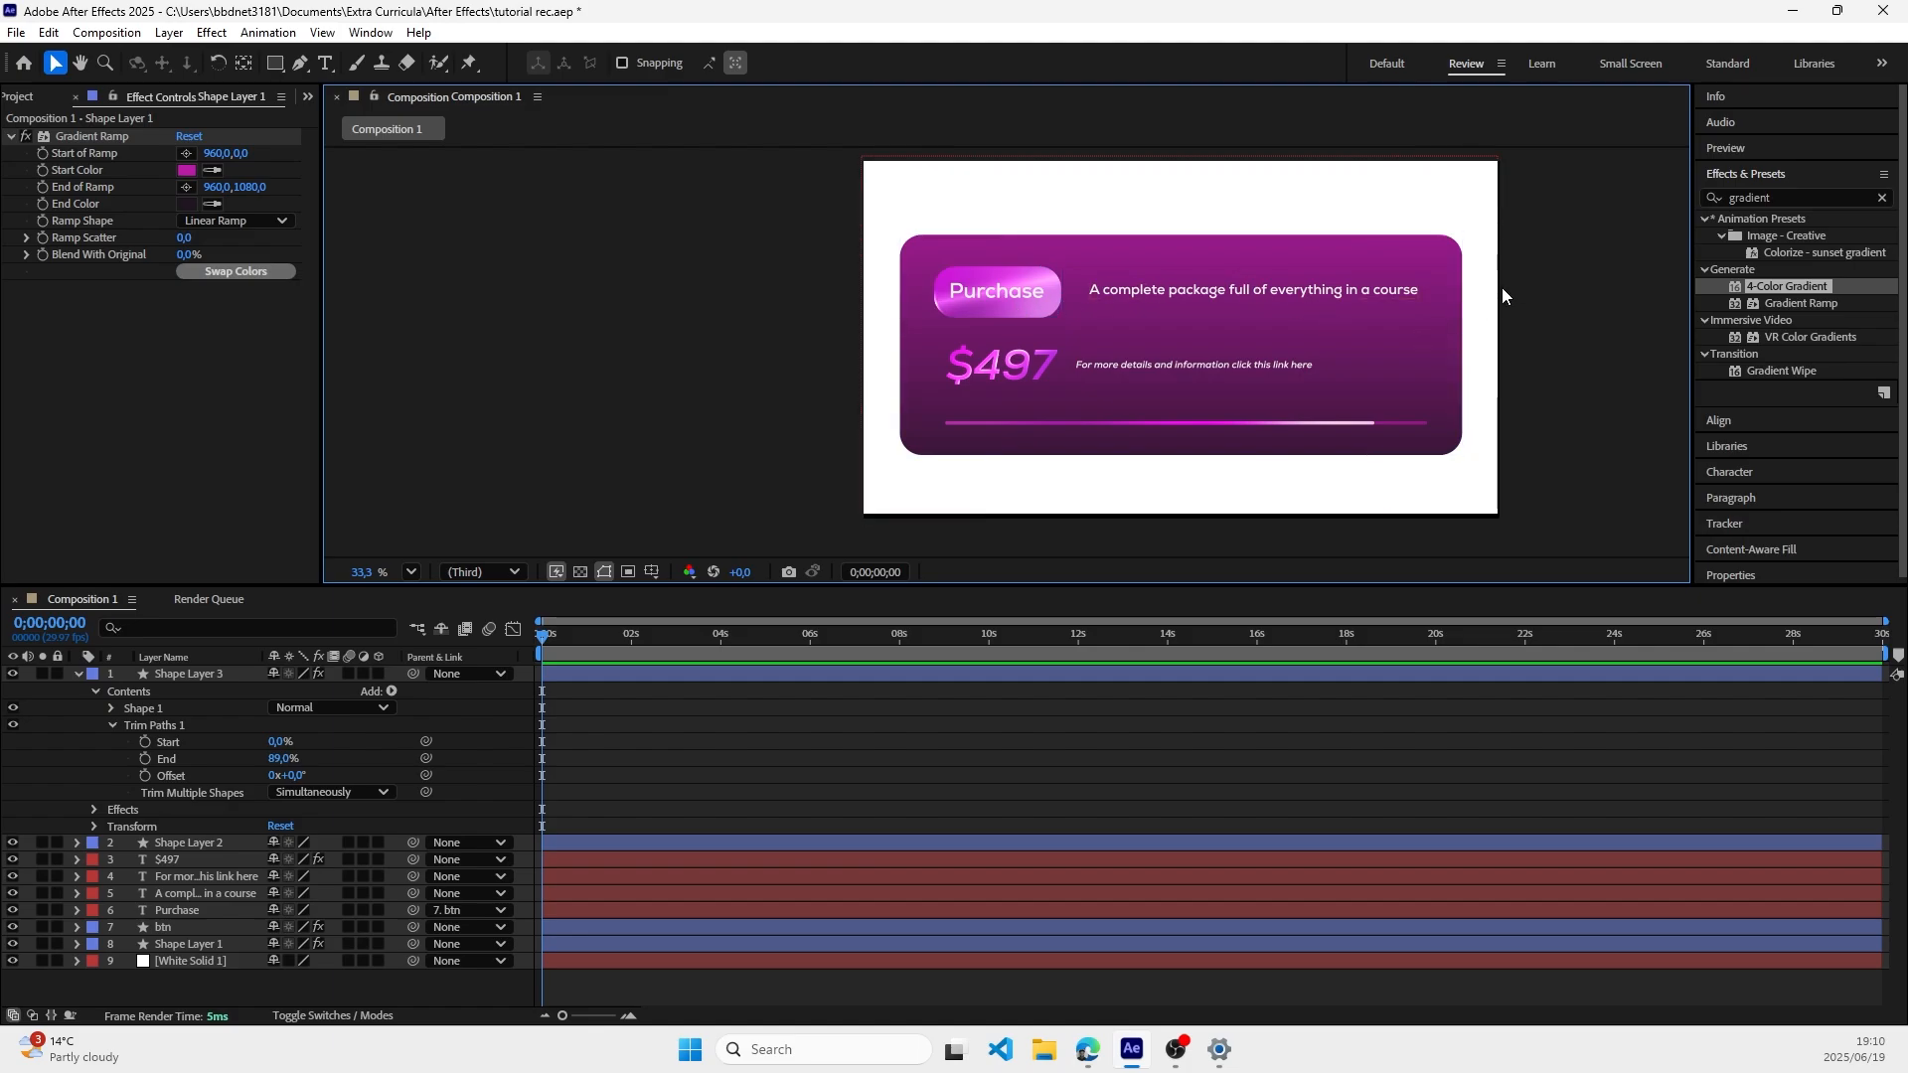
Step: Bring up the project's file commands
{"action": "scroll", "coordinate": [1502, 289], "scroll_direction": "down", "scroll_amount": 1}
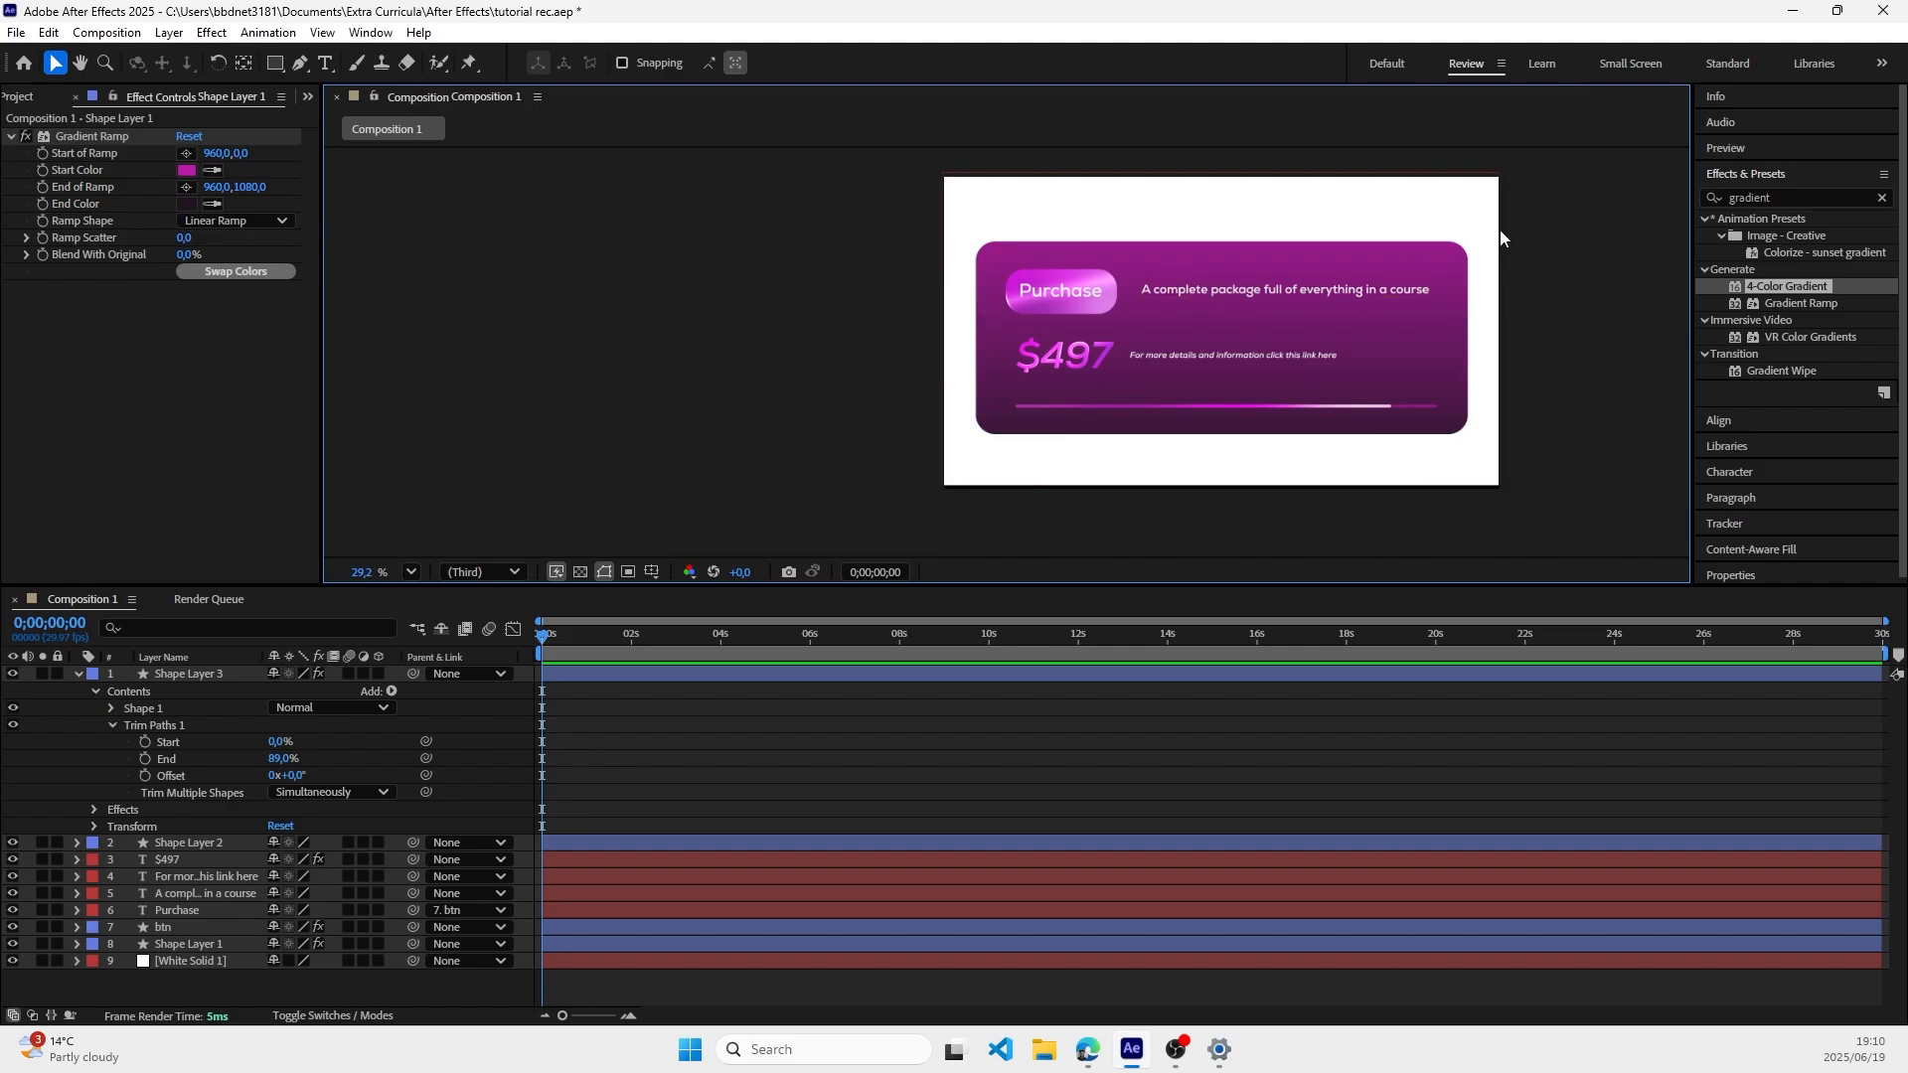
{"action": "left_click", "coordinate": [25, 36]}
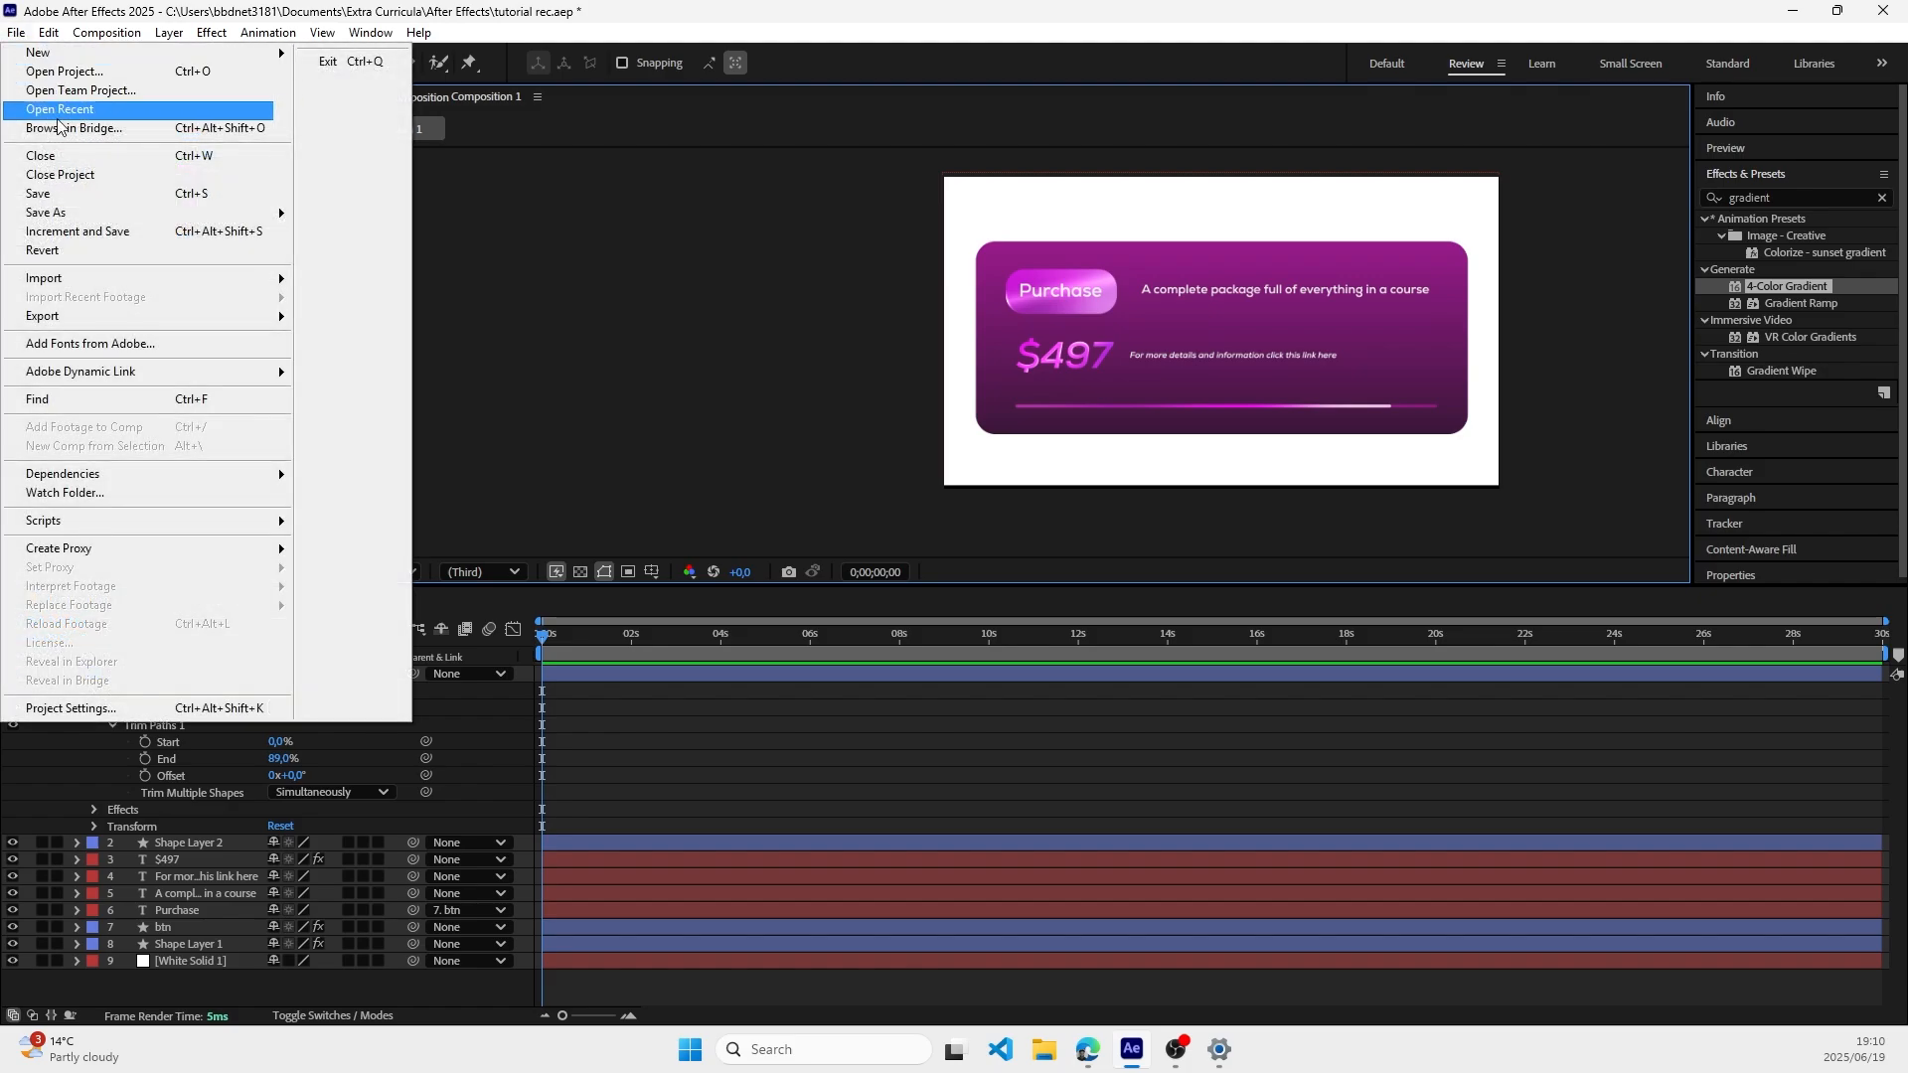